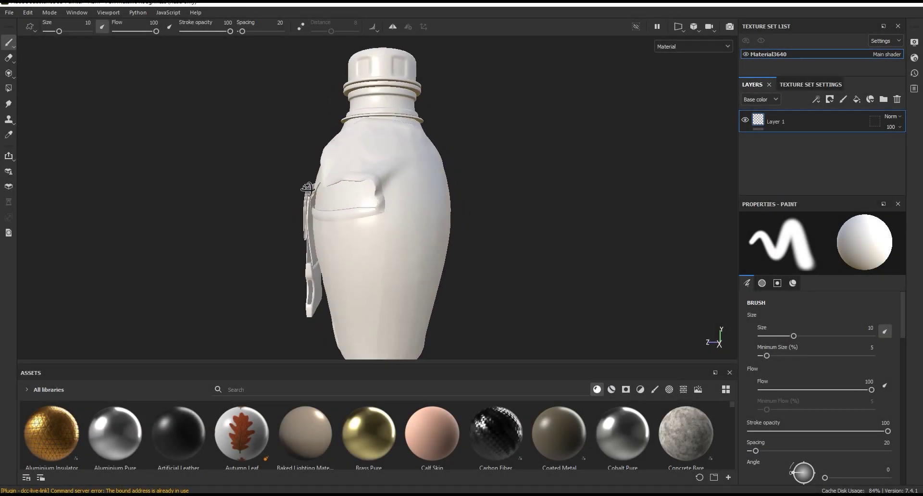
Delete the default Layer 1, then light the scene with Studio White Soft and Average shadows.
mouse_move(307, 188)
left_mouse_down("alt")
mouse_move(160, 179)
mouse_move(501, 200)
mouse_move(593, 196)
mouse_move(556, 217)
left_mouse_up("alt")
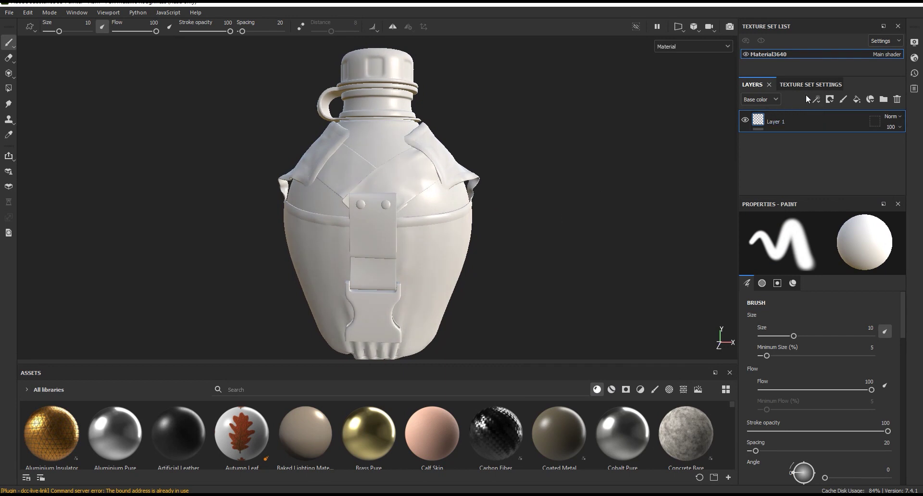
left_click(895, 100)
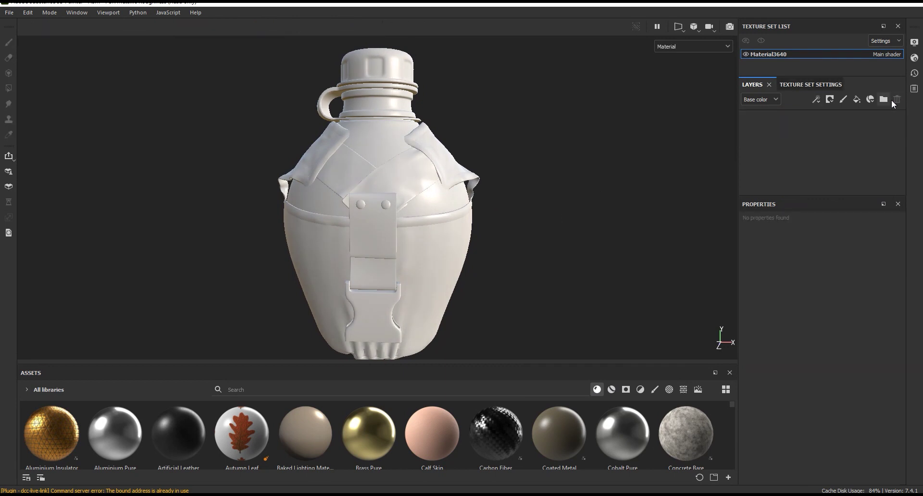
left_click(915, 43)
left_click(839, 128)
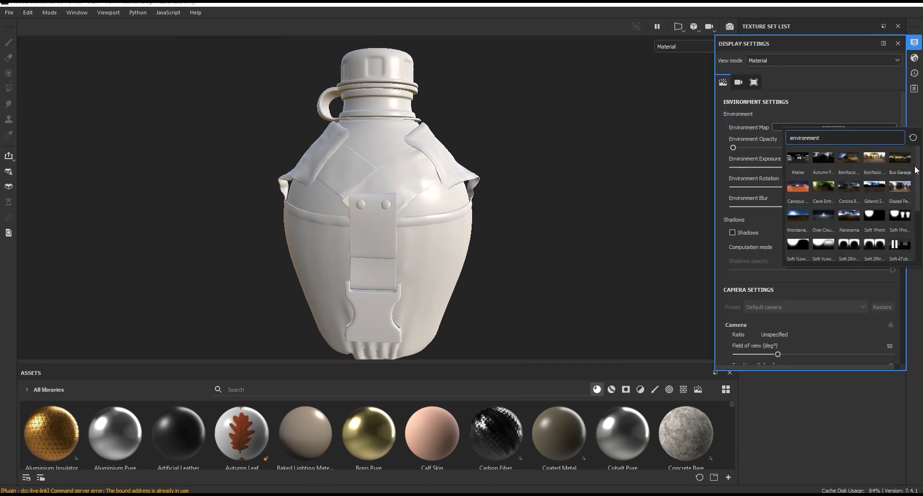
left_click_drag(916, 168, 920, 235)
left_click(904, 217)
left_click_drag(904, 160, 901, 189)
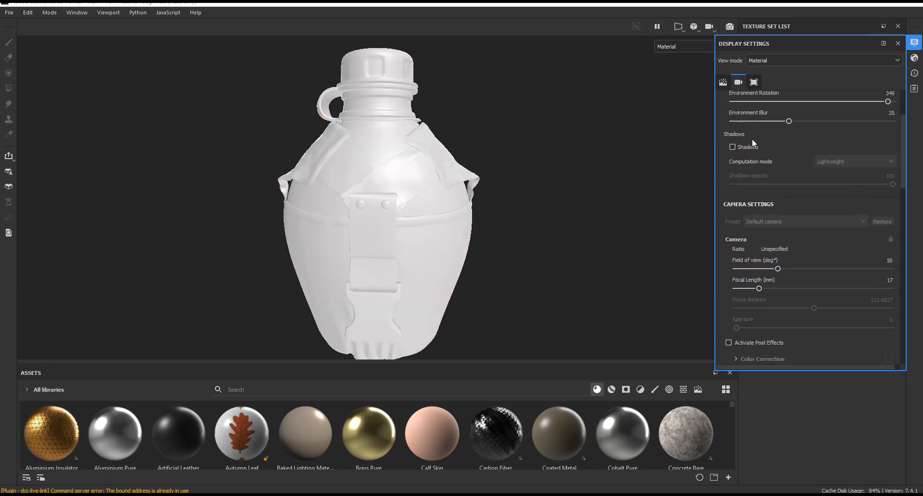
left_click(841, 164)
left_click(837, 181)
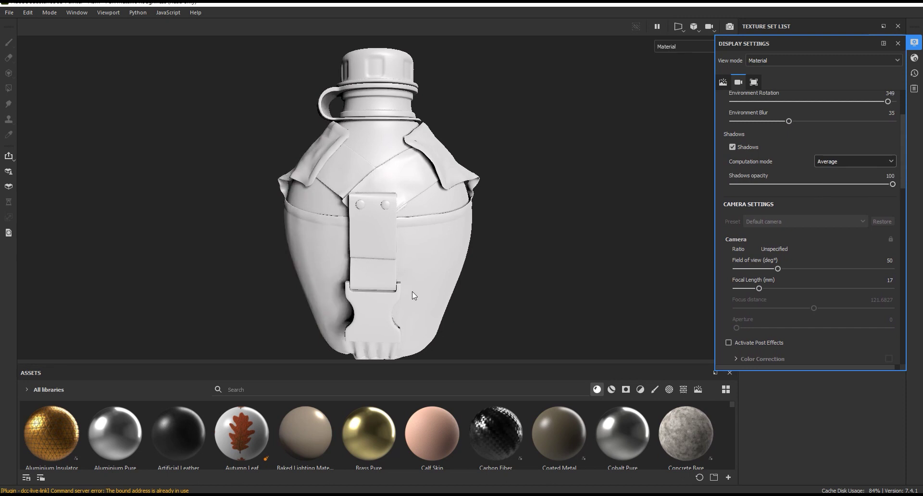
Set the camera focal length to 50 mm.
left_click_drag(440, 272, 457, 274, "alt")
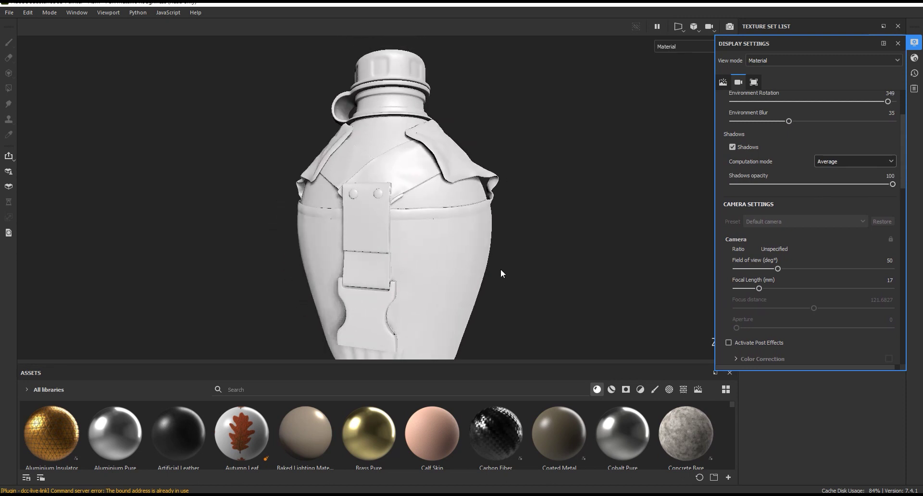
left_click_drag(903, 189, 907, 219)
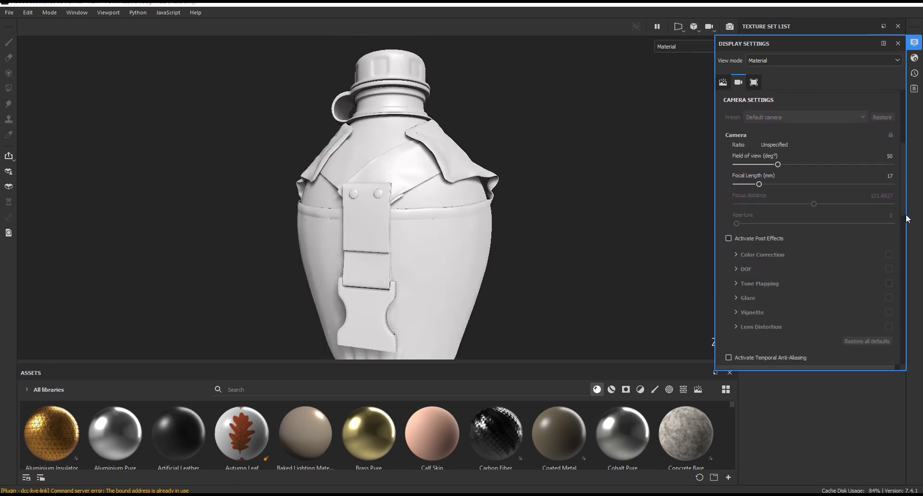
left_click_drag(779, 185, 780, 184)
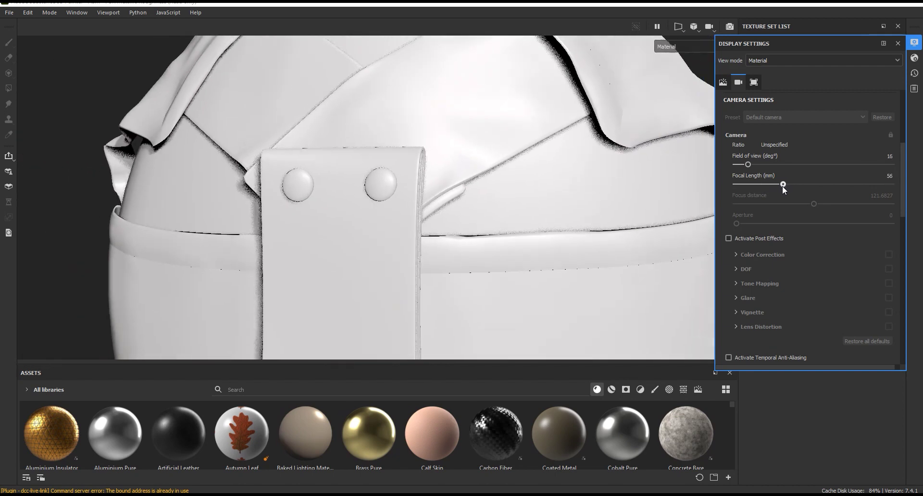
scroll(635, 207, "down", 5)
scroll(438, 206, "down", 3)
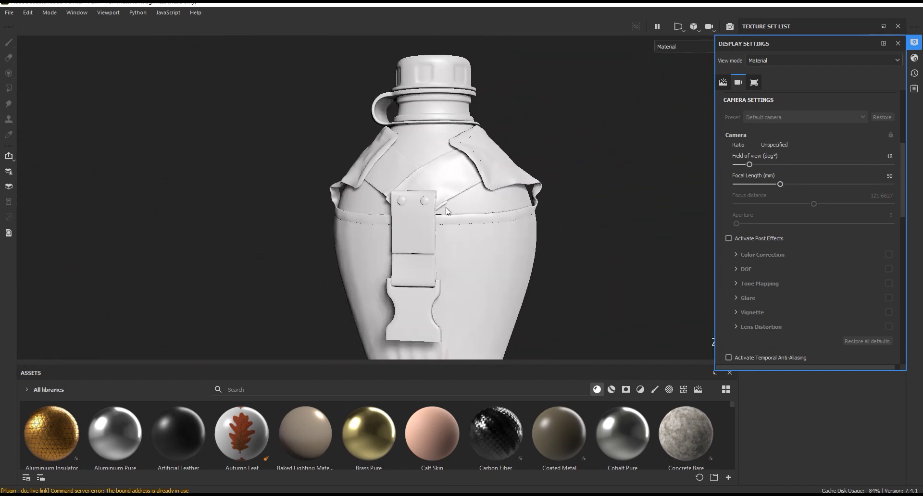
left_click_drag(473, 223, 491, 241, "alt")
scroll(858, 236, "down", 1)
scroll(859, 235, "down", 5)
left_click_drag(905, 212, 904, 276)
Set anisotropic filtering to High (8spp) and close the display settings.
left_click(801, 188)
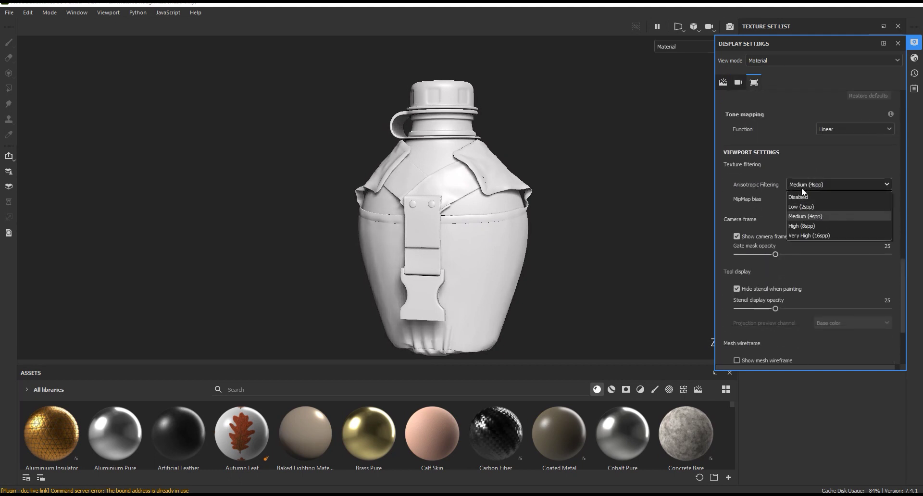
left_click(804, 233)
left_click_drag(904, 276, 904, 79)
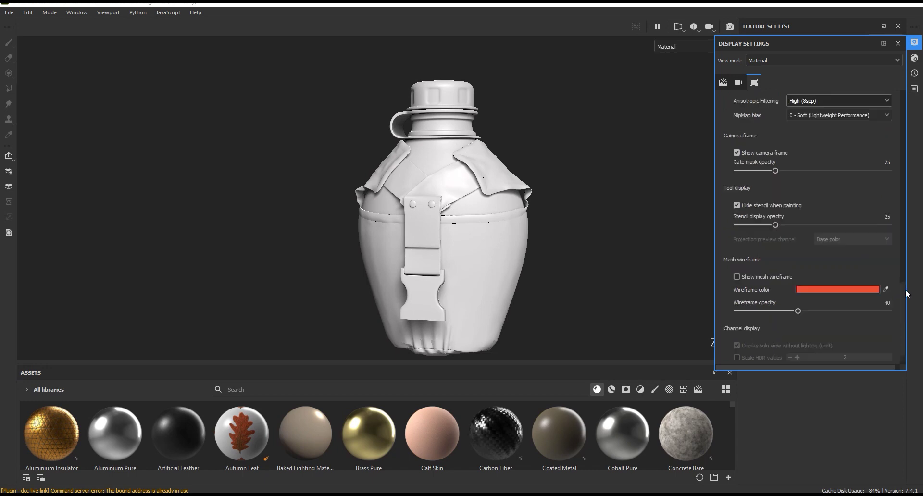
left_click(909, 57)
Change the Common Parameters Quality in Shader Settings to High (64 spp).
left_click(909, 58)
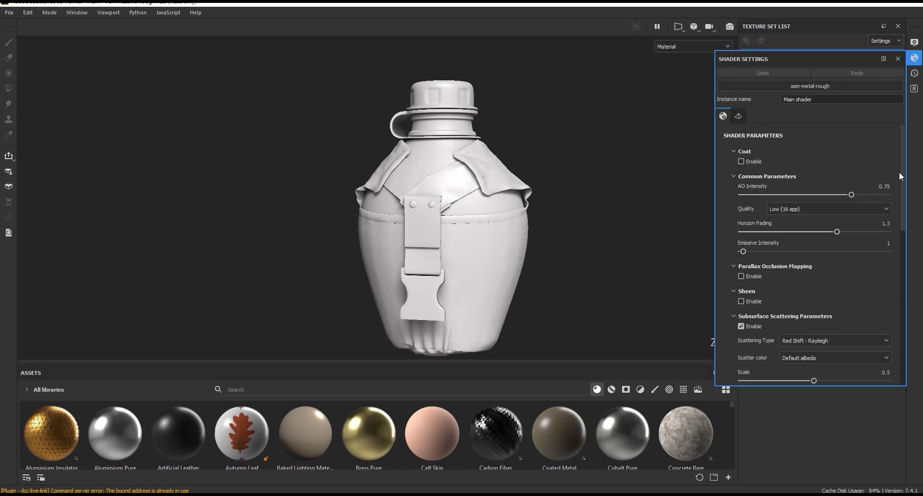
left_click(813, 208)
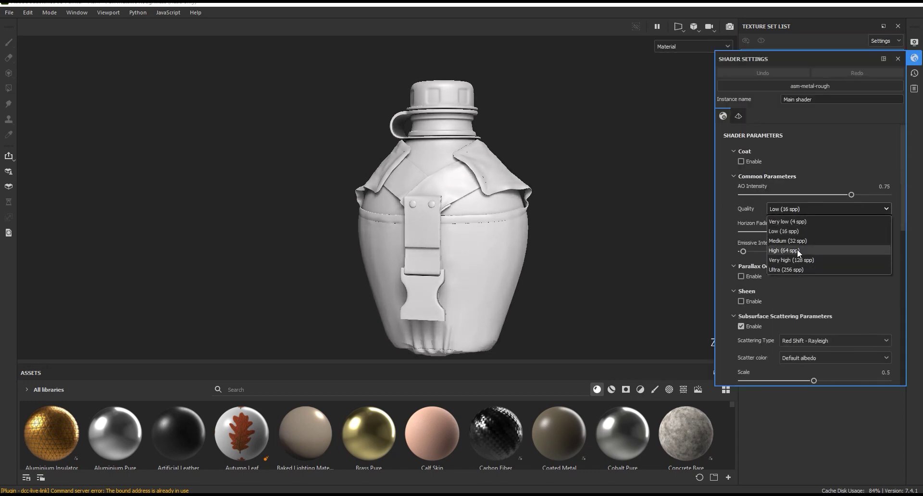
left_click(797, 250)
mouse_move(901, 175)
left_mouse_down()
mouse_move(907, 315)
mouse_move(896, 65)
left_mouse_up()
left_click(896, 62)
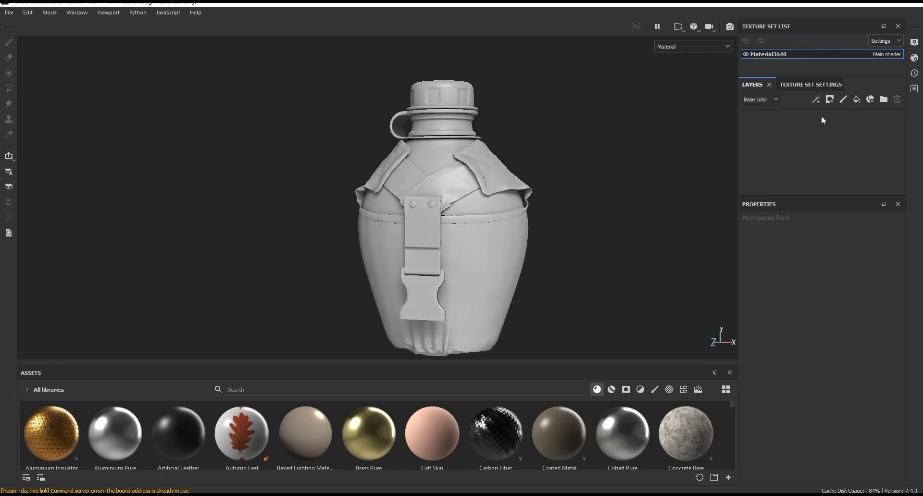
In Bake Mesh Maps, set output size 4096 and both ray distances to 0.015.
left_click(781, 86)
scroll(538, 226, "up", 3)
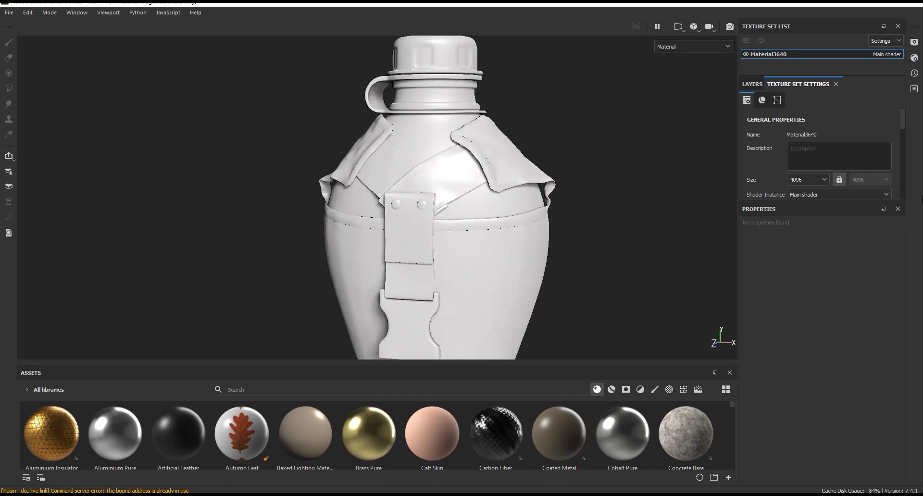
scroll(859, 169, "down", 3)
scroll(860, 168, "down", 3)
scroll(851, 171, "down", 3)
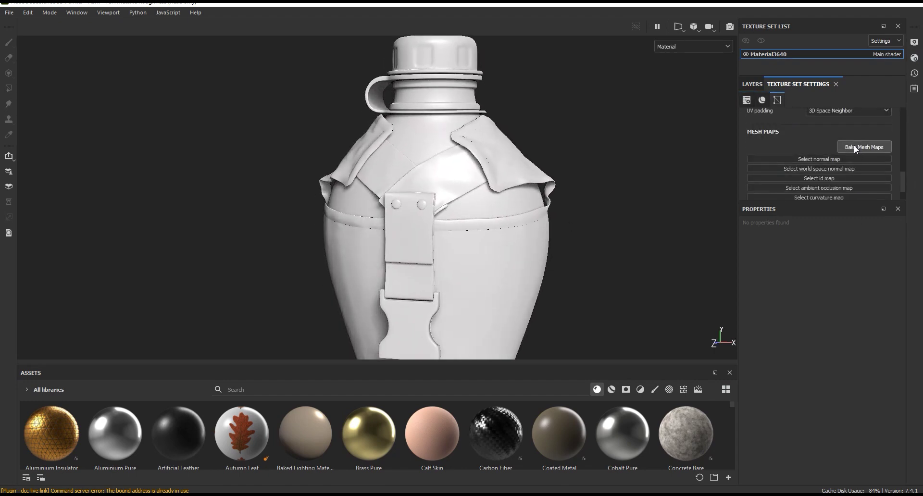
left_click(854, 146)
left_click(443, 120)
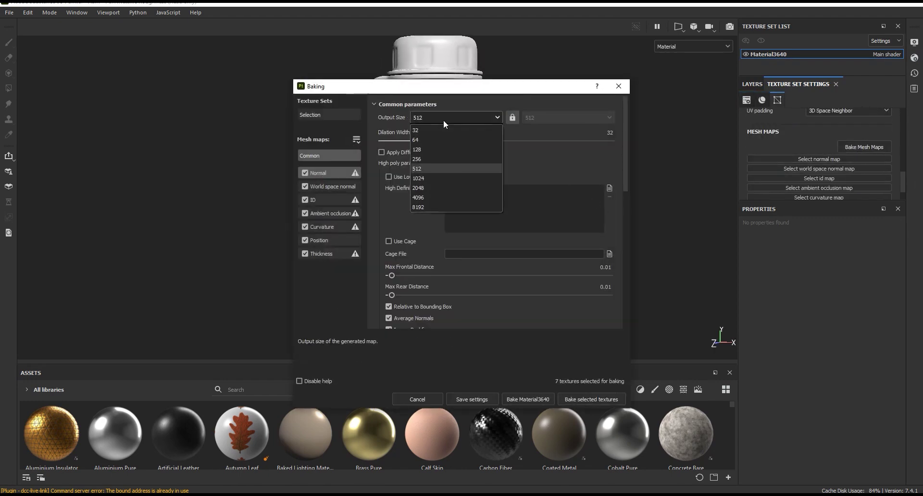
left_click(433, 198)
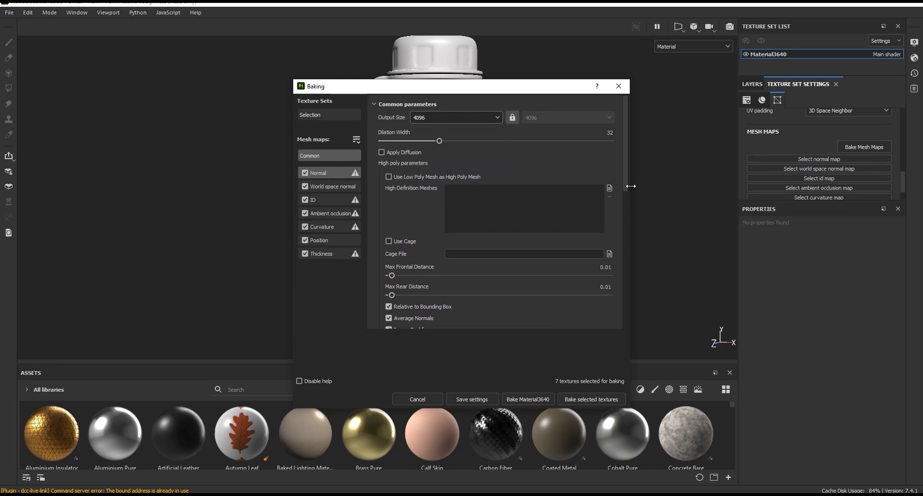
left_click_drag(627, 172, 628, 207)
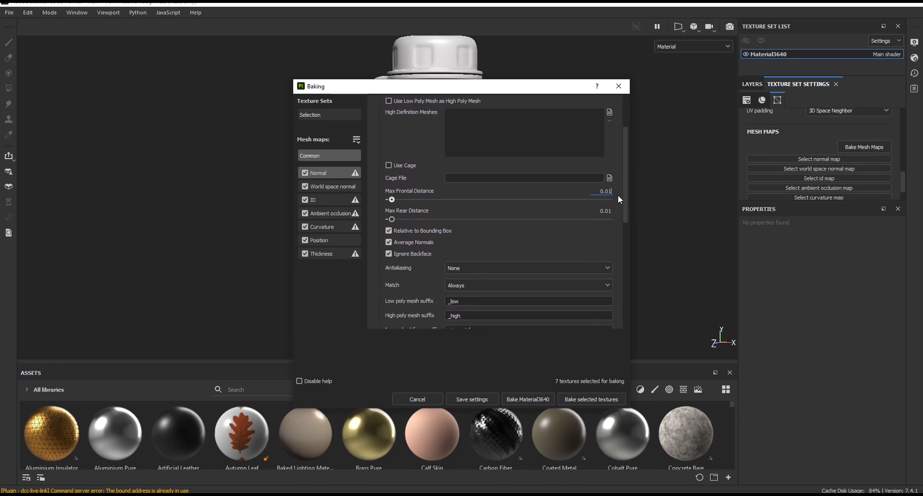
type("5")
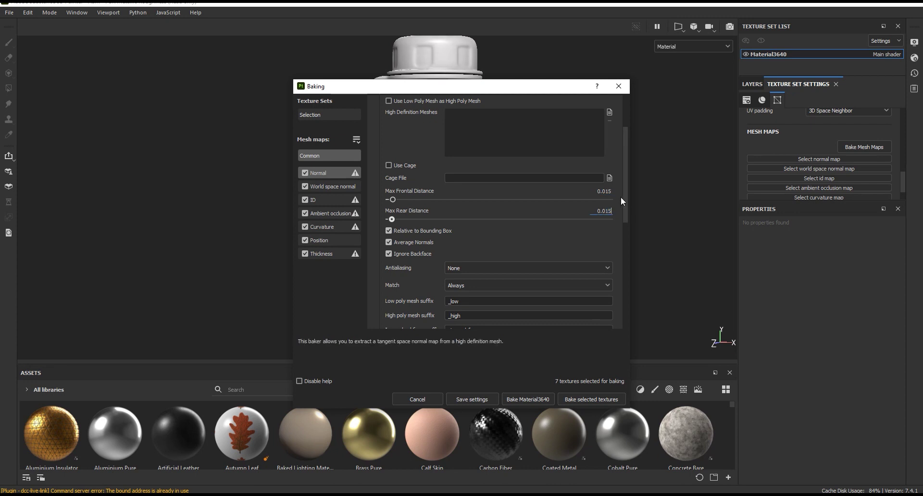
left_click_drag(625, 194, 626, 233)
Use Subsampling 4x4 antialiasing, Match By Mesh Name, and File ID colors with Random generator.
left_click(480, 181)
left_click(473, 205)
left_click(470, 192)
left_click(471, 213)
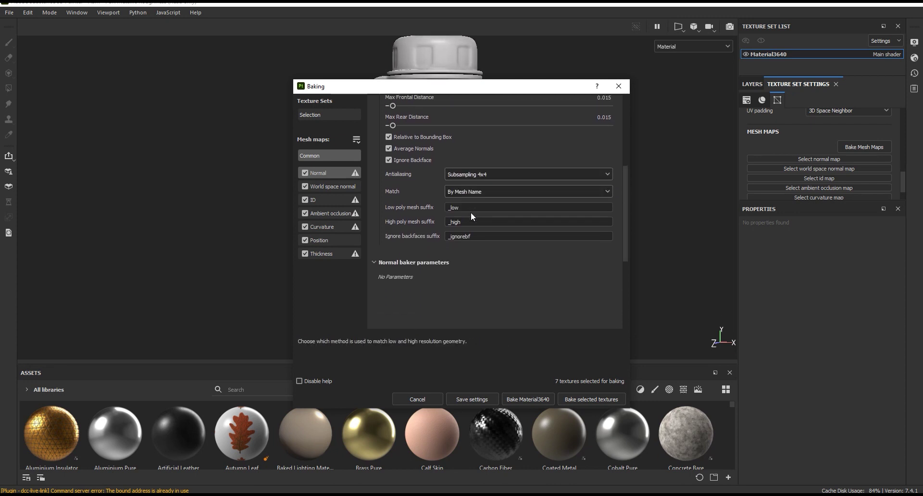
left_click(337, 187)
left_click(338, 199)
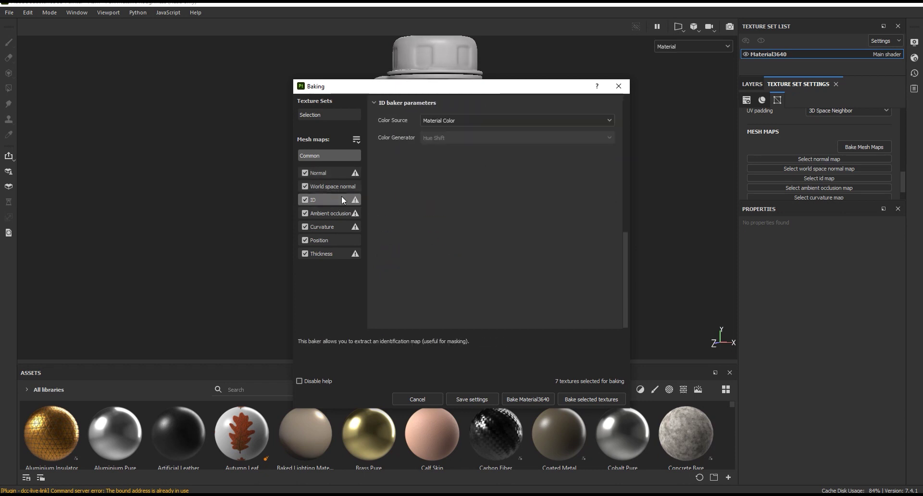
left_click(451, 119)
left_click(437, 150)
left_click(437, 141)
left_click(435, 150)
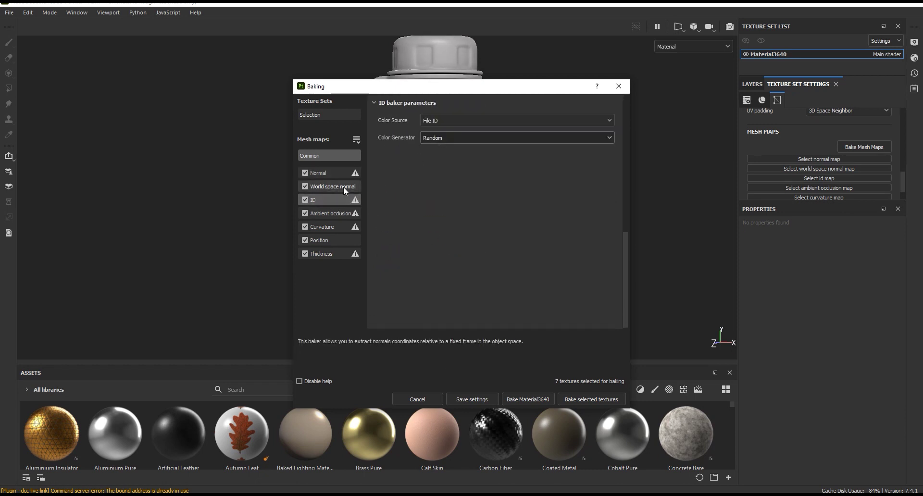
Set the AO baker to ignore backfaces and self-occlude by mesh name, with Linear attenuation.
left_click(330, 213)
left_click(431, 228)
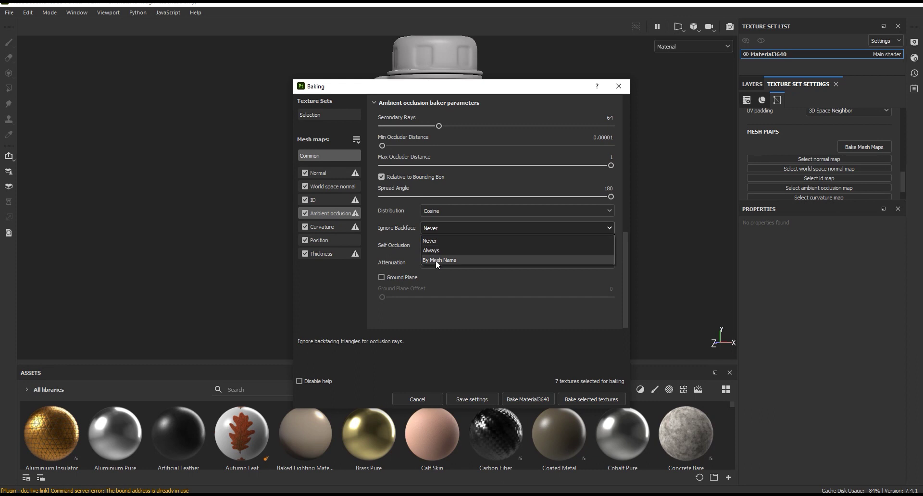
left_click(436, 260)
left_click(437, 248)
left_click(440, 267)
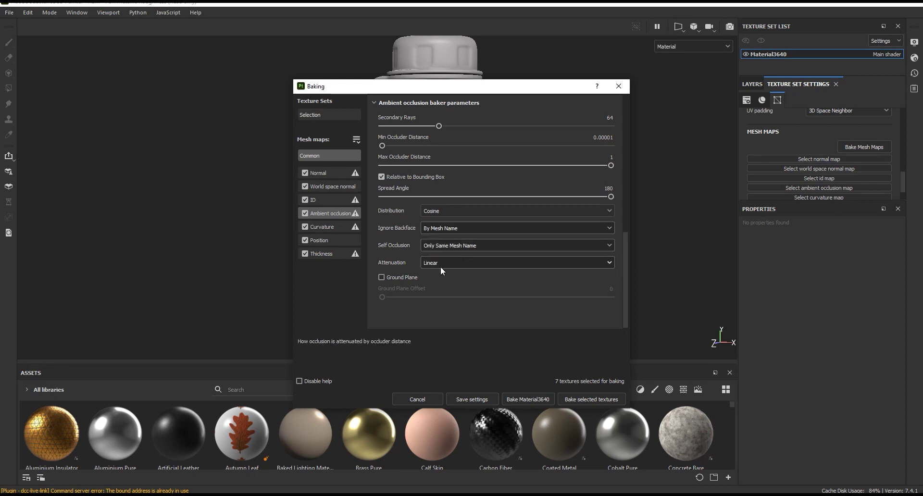
Limit curvature and thickness self-occlusion to same mesh name, then bake Material3640.
left_click(332, 226)
left_click(431, 183)
left_click(432, 197)
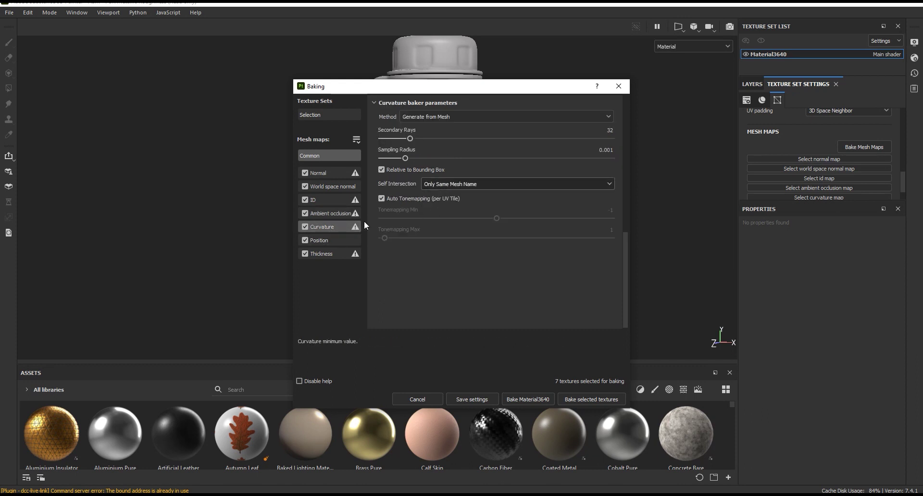
left_click(320, 240)
left_click(332, 253)
left_click(472, 229)
left_click(472, 261)
left_click(590, 399)
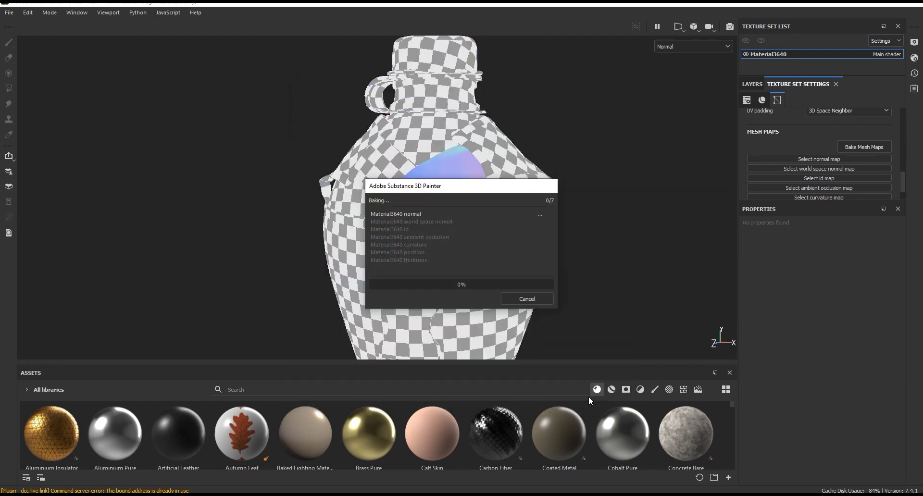
Move the baking progress window aside and dismiss the finished baking report.
left_click_drag(476, 191, 659, 234)
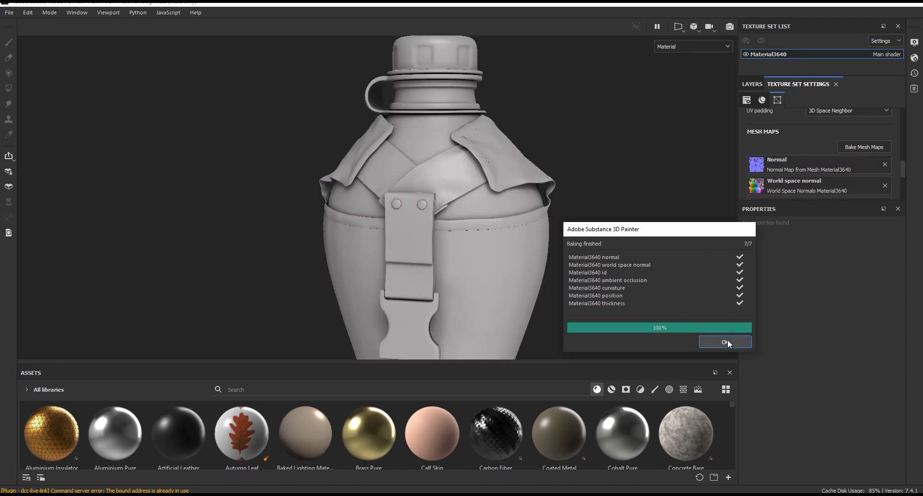
left_click(727, 342)
scroll(458, 169, "down", 3)
scroll(454, 219, "up", 5)
scroll(454, 218, "down", 3)
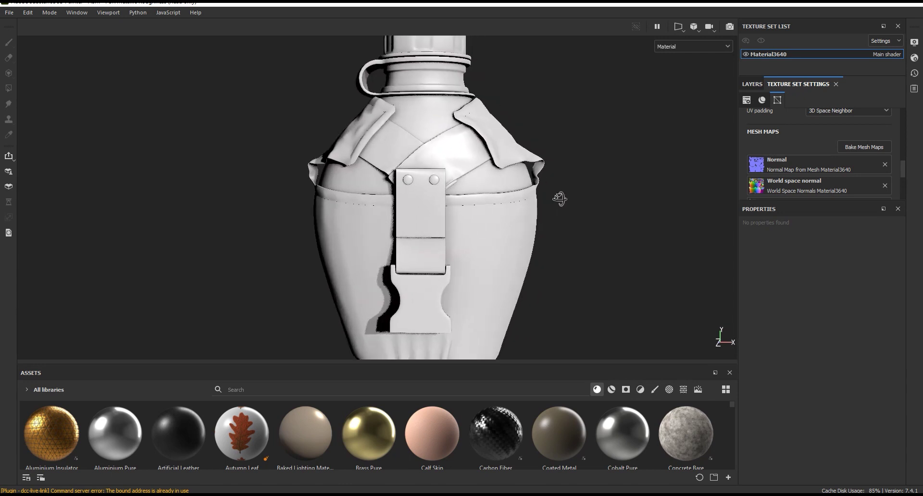
scroll(536, 216, "up", 2)
Show the 3D model and UV layout side by side and widen the 3D view.
left_click(685, 48)
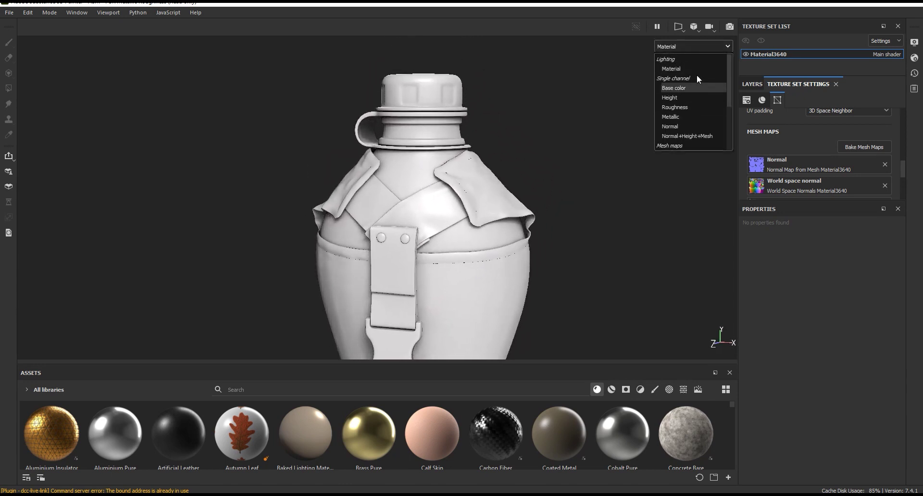
left_click(679, 28)
left_click(697, 41)
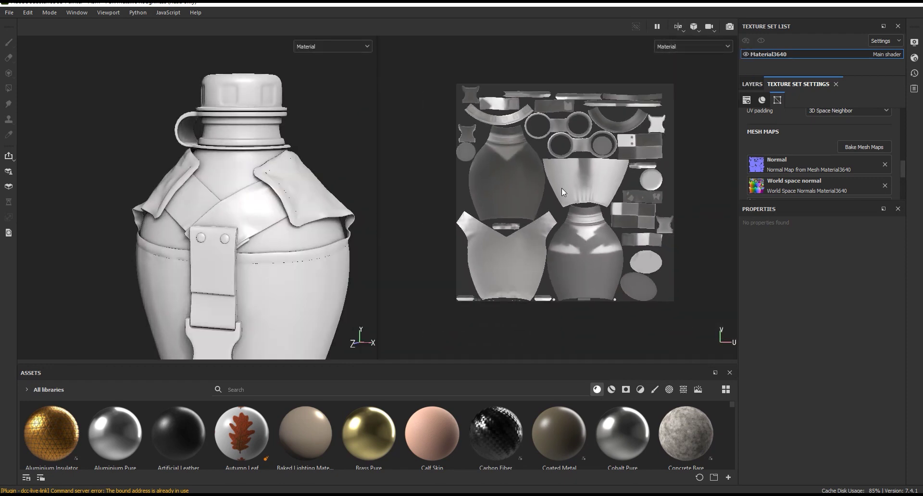
scroll(649, 187, "down", 3)
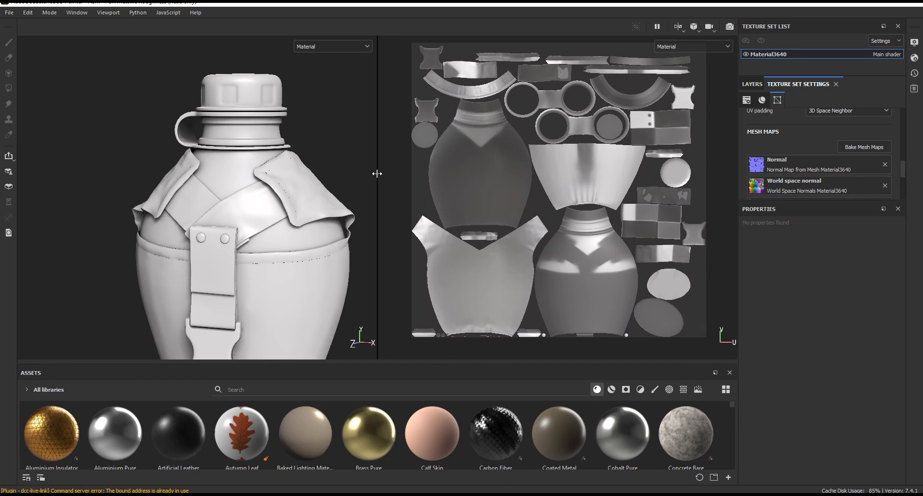
left_click_drag(377, 174, 437, 176)
scroll(322, 133, "down", 3)
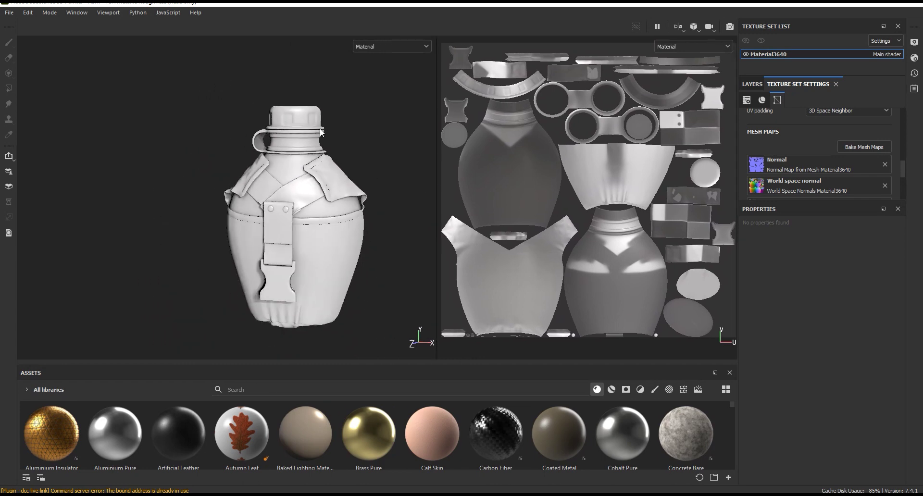
Switch the viewport to 3D only and bring up the layer stack.
left_click(677, 27)
left_click(697, 50)
scroll(829, 168, "up", 3)
scroll(829, 168, "up", 2)
left_click(751, 83)
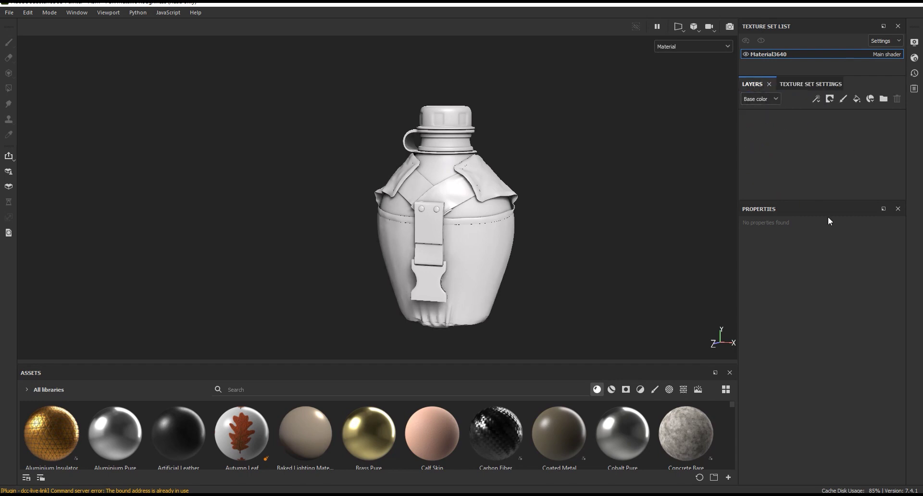
Enlarge the assets area, filter it to smart materials and search 'fab'.
scroll(457, 260, "up", 3)
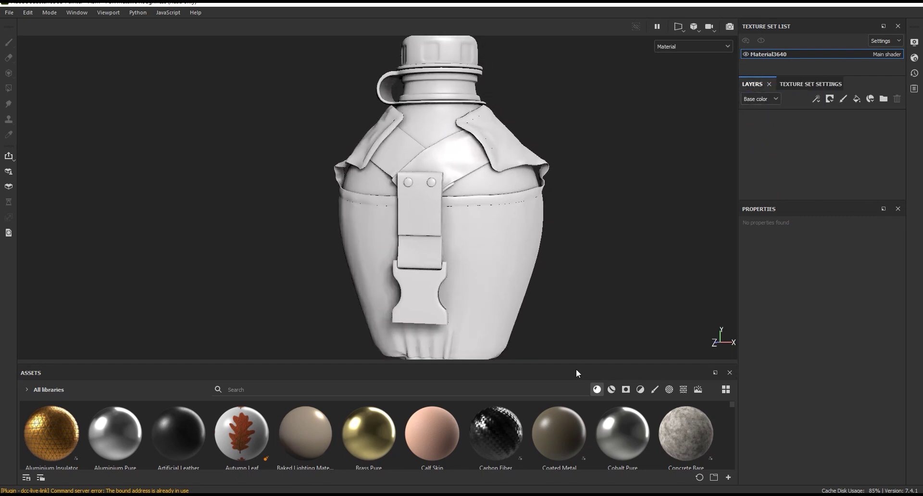
left_click_drag(576, 364, 576, 323)
left_click(611, 347)
left_click(325, 347)
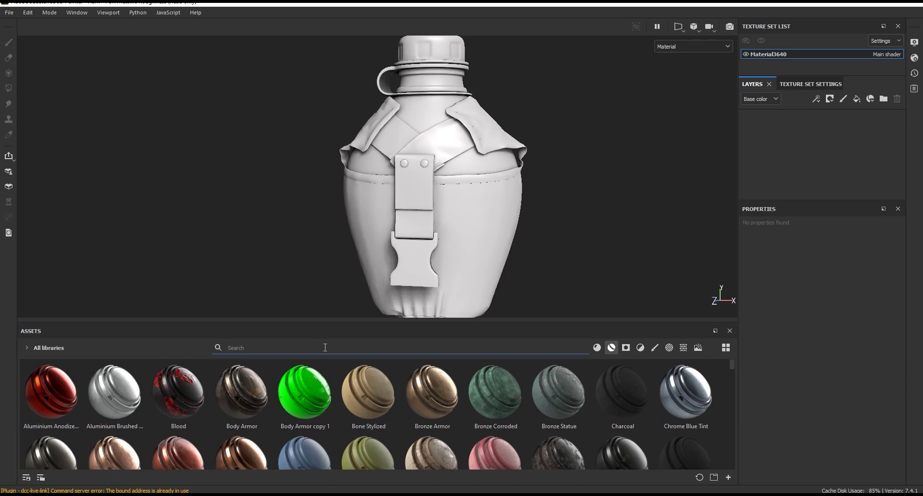
type("fa")
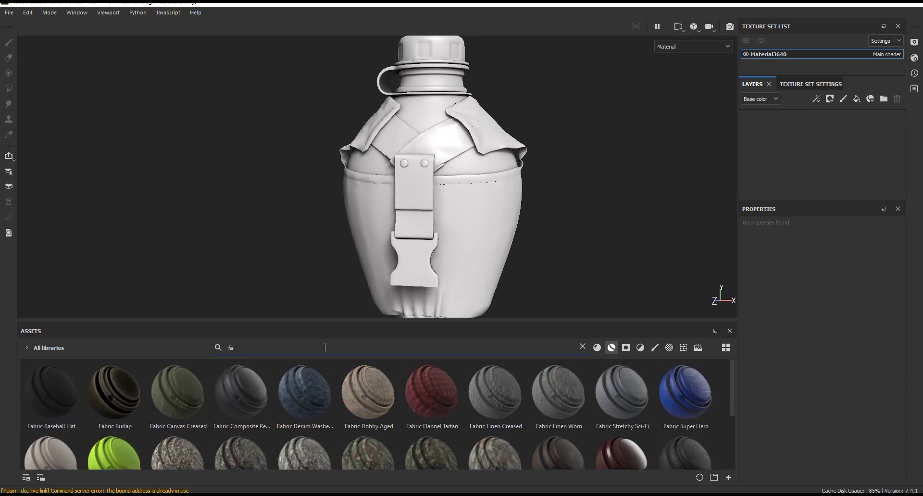
type("br")
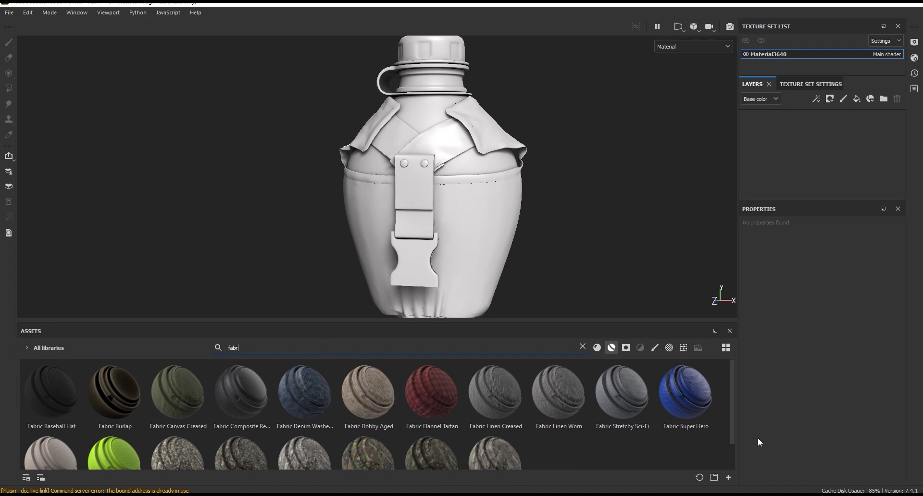
left_click_drag(733, 381, 733, 401)
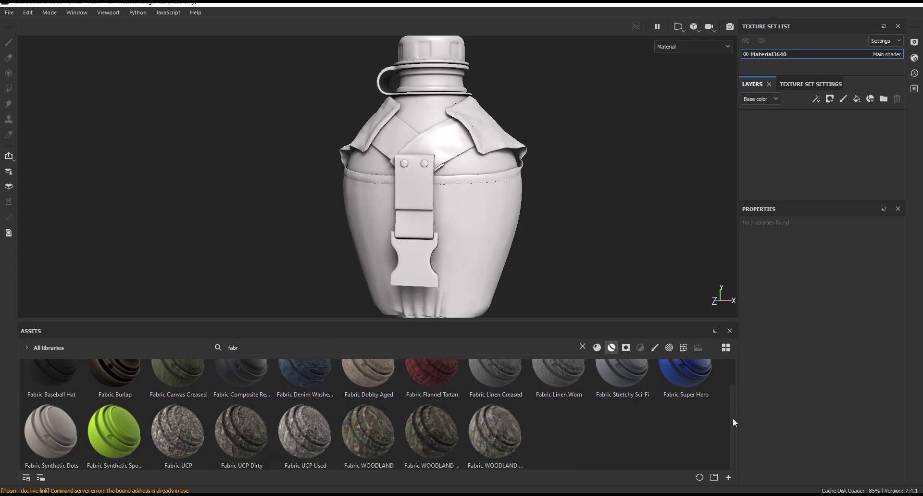
Apply Fabric WOODLAND Used to the canteen, inspect the camo, then delete that layer.
mouse_move(494, 433)
left_click_drag(508, 437, 491, 229)
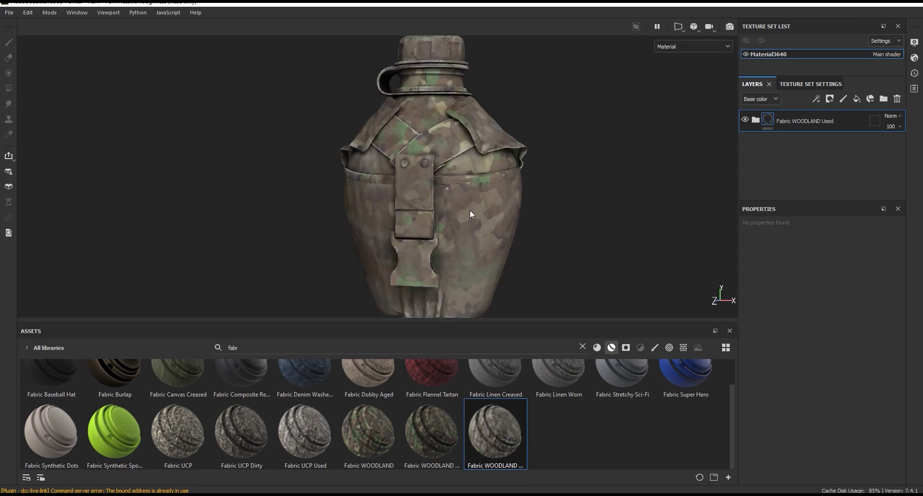
scroll(469, 210, "up", 5)
mouse_move(468, 213)
left_mouse_down("alt")
mouse_move(396, 206)
mouse_move(474, 267)
left_mouse_up("alt")
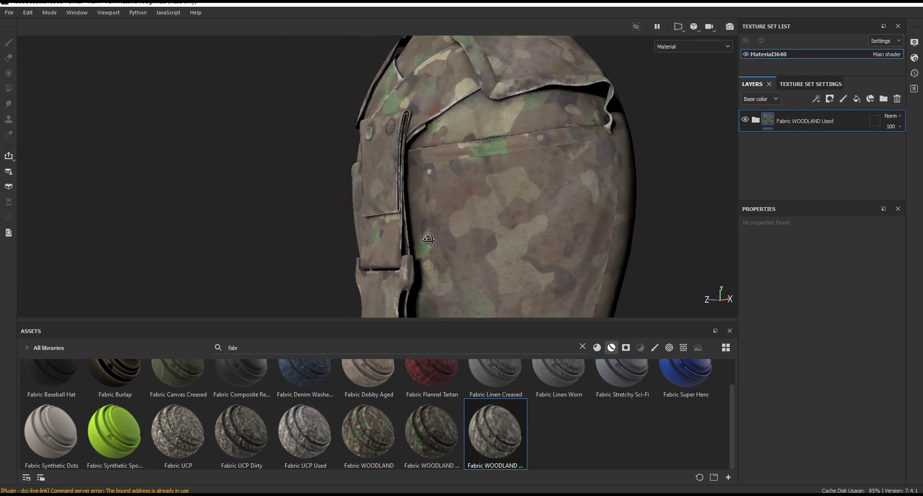
middle_click_drag(474, 268, 460, 183, "alt")
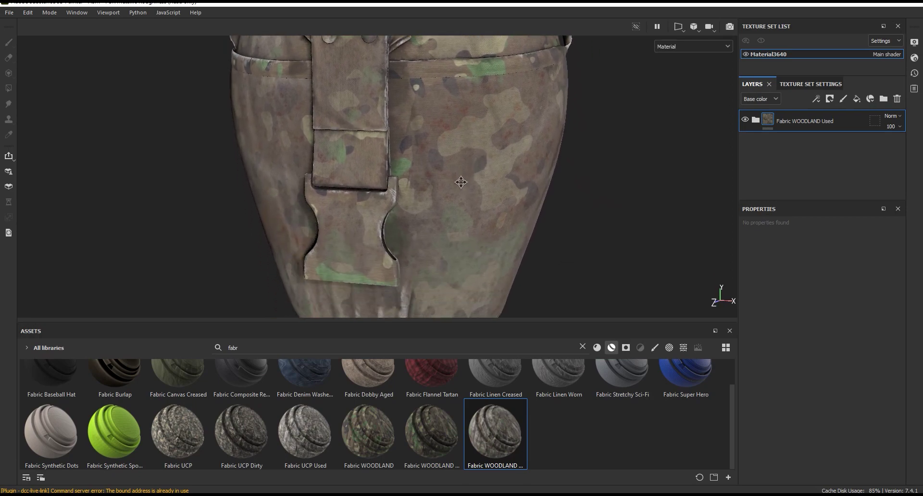
scroll(374, 204, "up", 3)
scroll(432, 180, "up", 3)
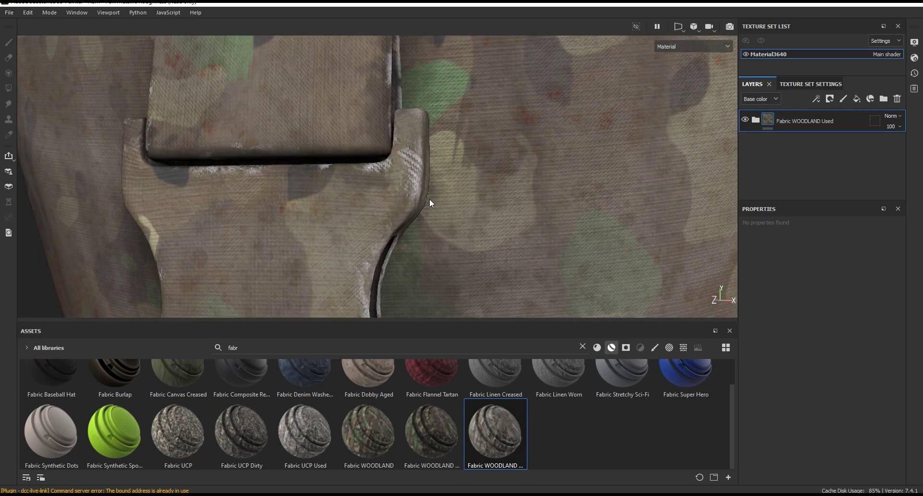
scroll(429, 198, "down", 4)
scroll(413, 286, "down", 2)
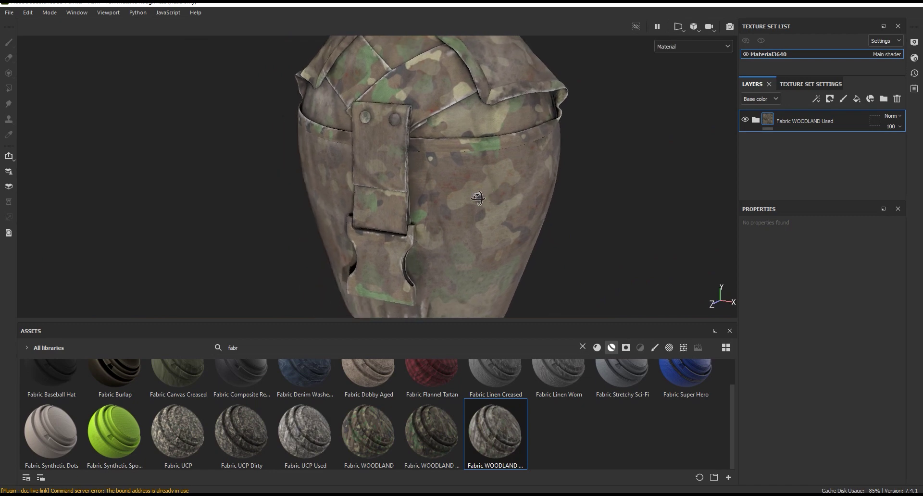
left_click_drag(431, 272, 579, 177, "alt")
left_click(896, 100)
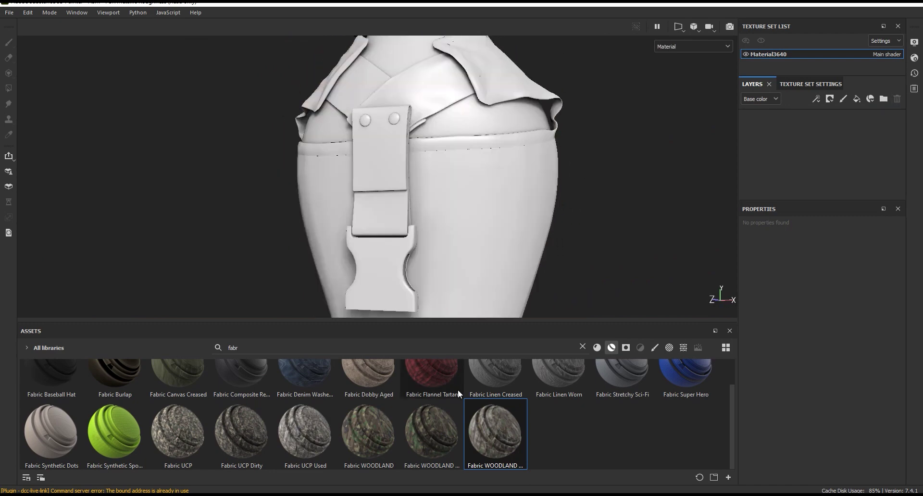
left_click(429, 434)
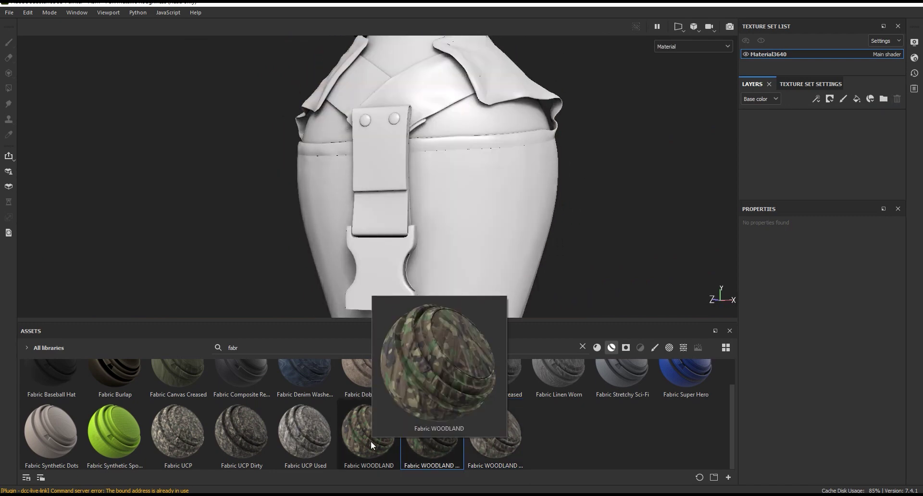
mouse_move(431, 433)
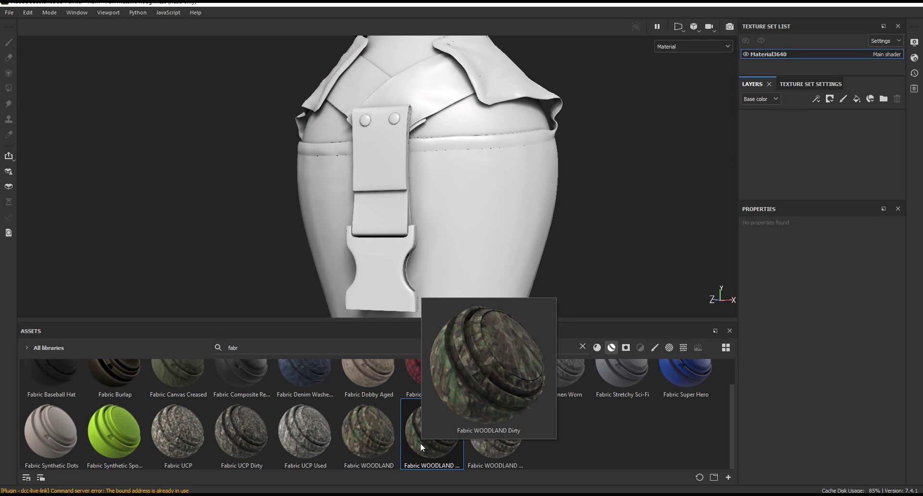
Drop Fabric WOODLAND Dirty onto the canteen and orbit around to check the camo coverage.
left_click_drag(432, 442, 476, 267)
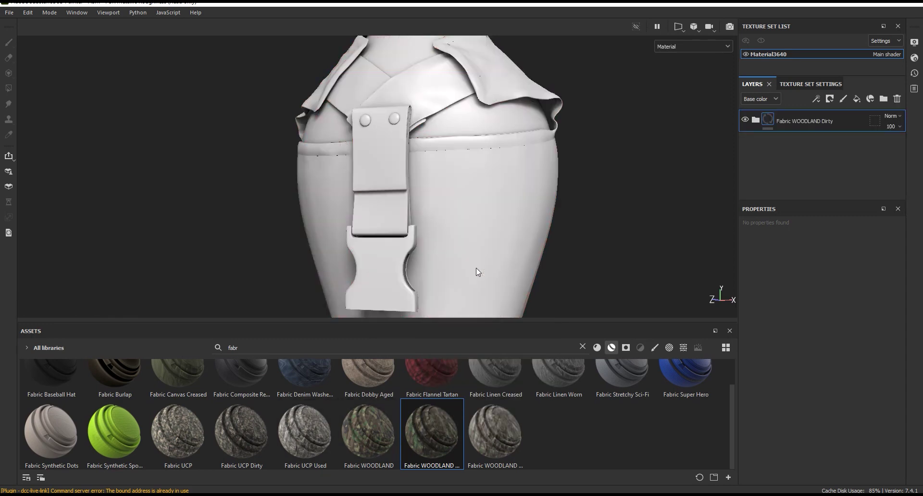
scroll(457, 164, "down", 5)
left_click_drag(457, 165, 454, 212, "alt")
scroll(456, 216, "up", 3)
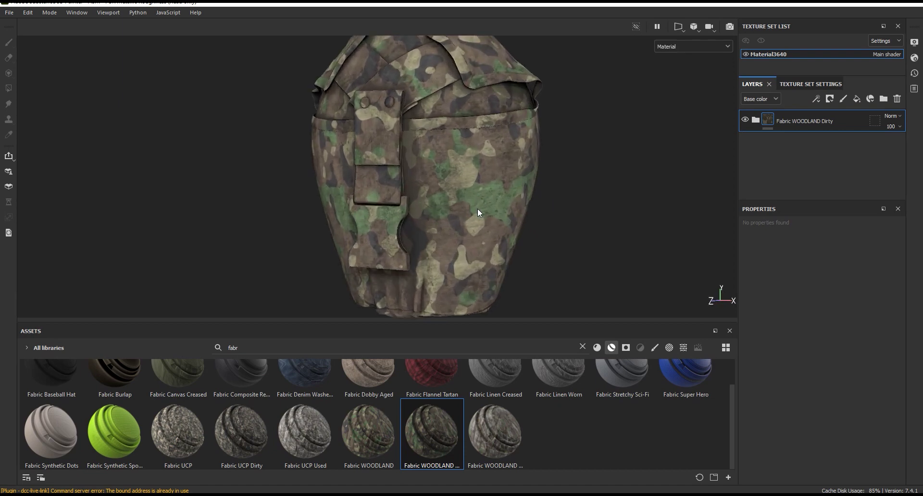
scroll(478, 210, "up", 3)
left_click_drag(493, 322, 494, 393)
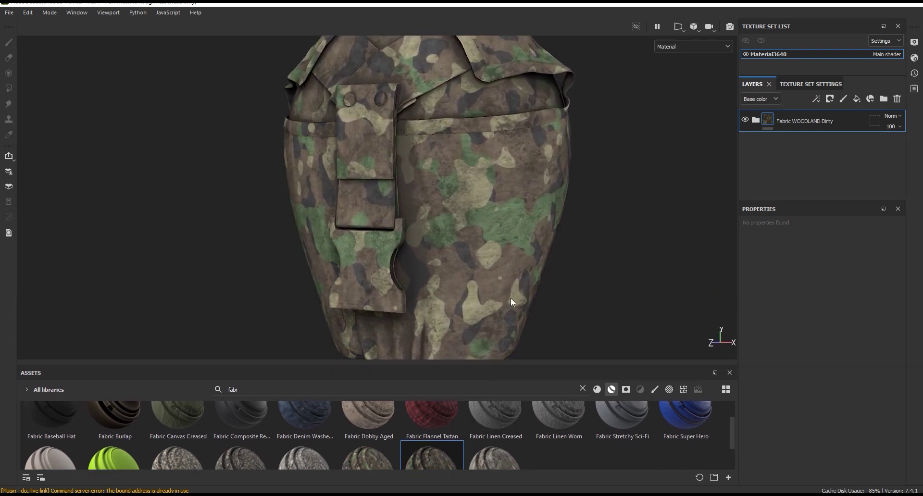
middle_click_drag(510, 301, 480, 245, "alt")
scroll(405, 225, "up", 2)
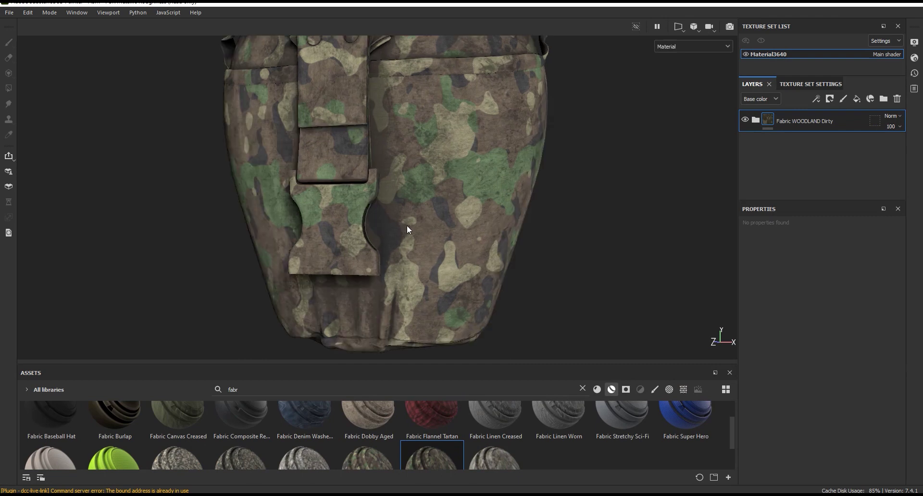
scroll(405, 225, "down", 5)
scroll(446, 220, "up", 3)
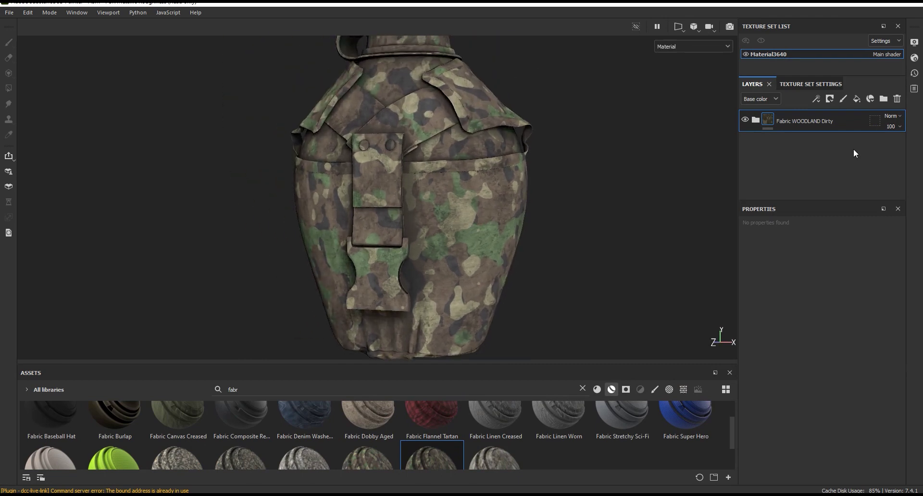
left_click(755, 120)
left_click(755, 120)
left_click(830, 99)
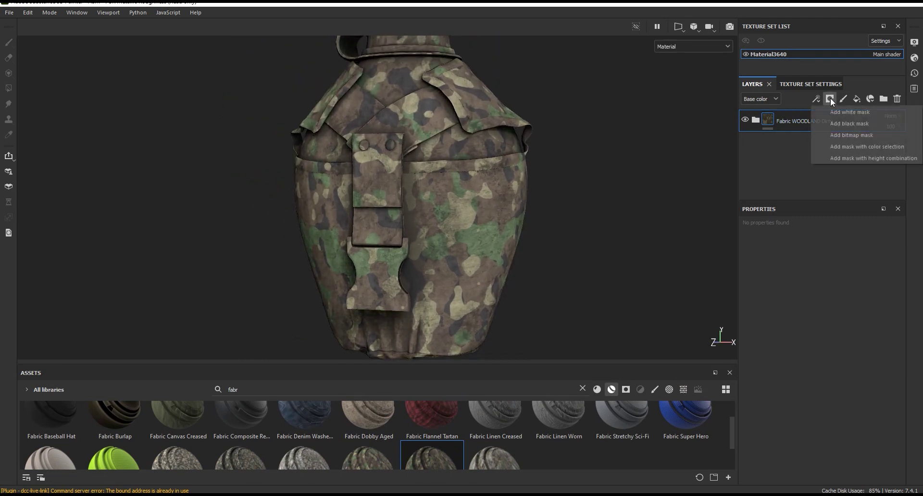
Add a black mask and polygon-fill the cloth cover to reveal the camo there.
left_click(839, 124)
left_click(9, 90)
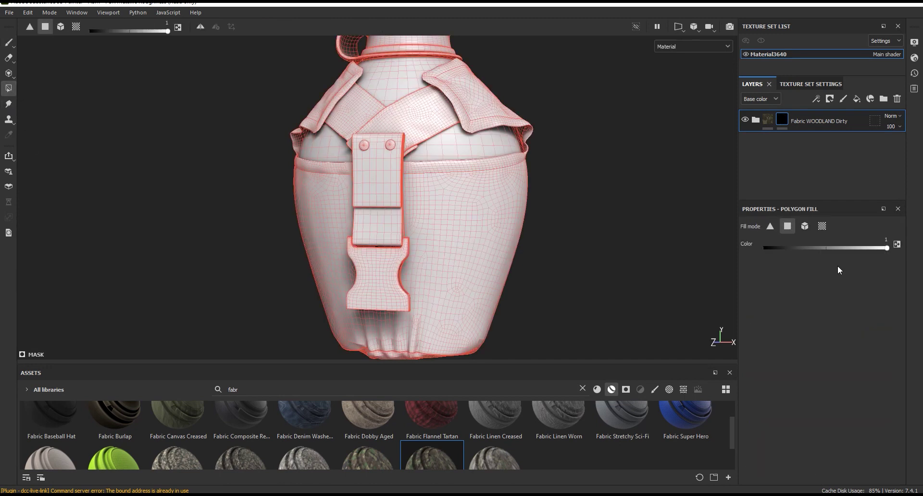
left_click(451, 231)
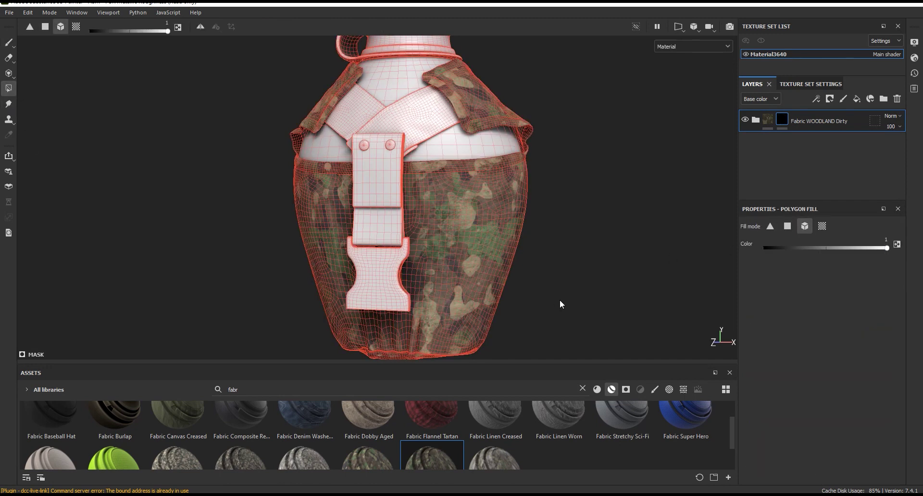
mouse_move(441, 296)
left_mouse_down("alt")
mouse_move(486, 298)
mouse_move(487, 289)
left_mouse_up("alt")
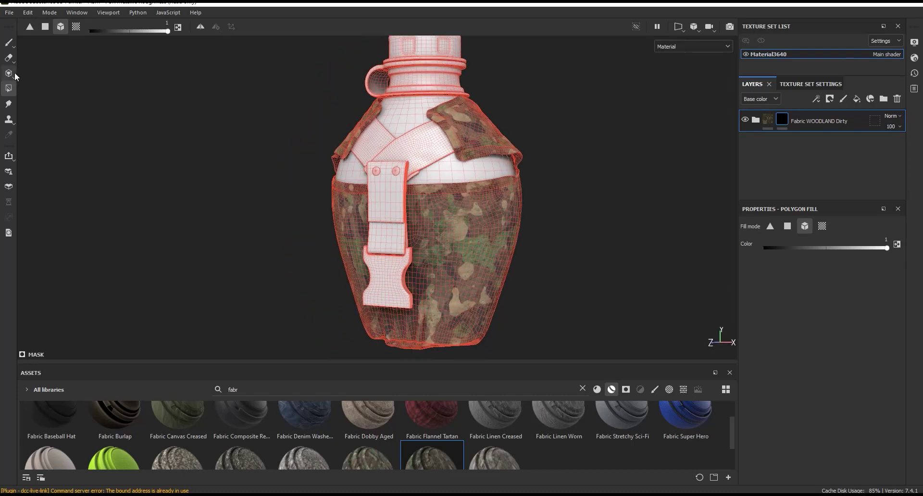
key("1")
scroll(431, 286, "up", 3)
scroll(431, 286, "up", 3)
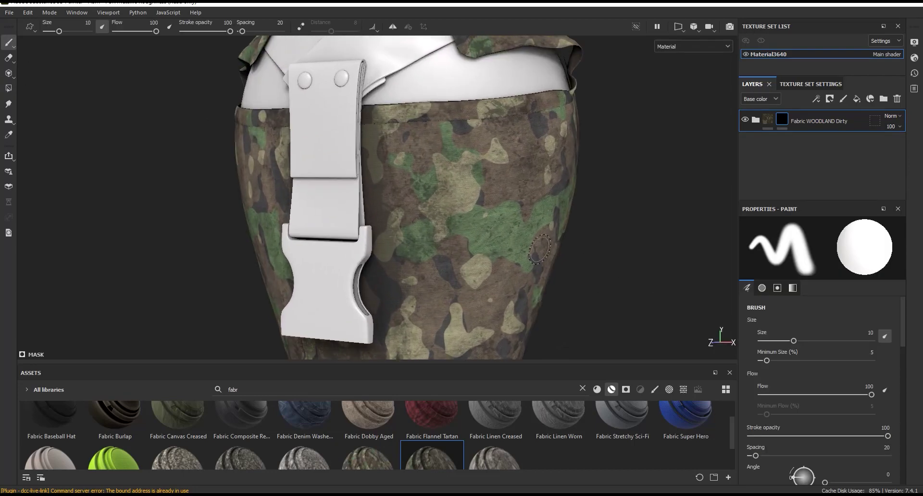
Expand the material folder and set the viewport to the 3D/UV side-by-side layout.
left_click(756, 120)
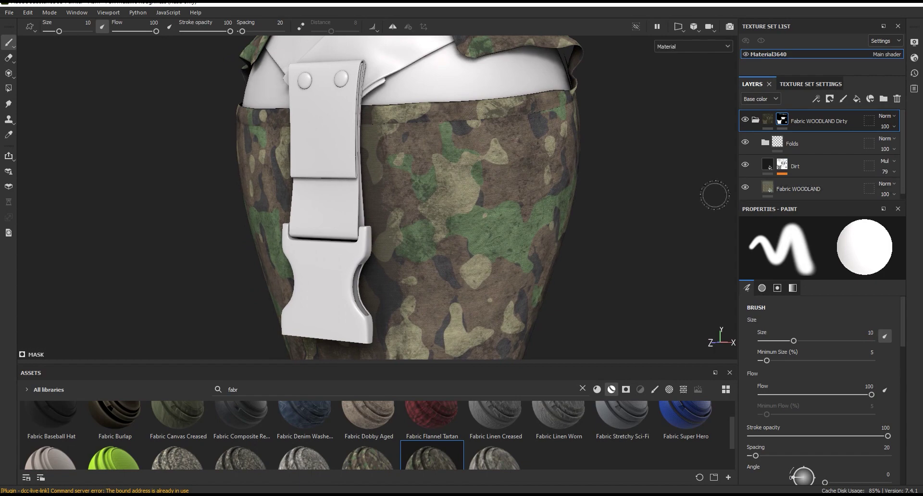
scroll(481, 260, "down", 3)
left_click(689, 30)
left_click(691, 46)
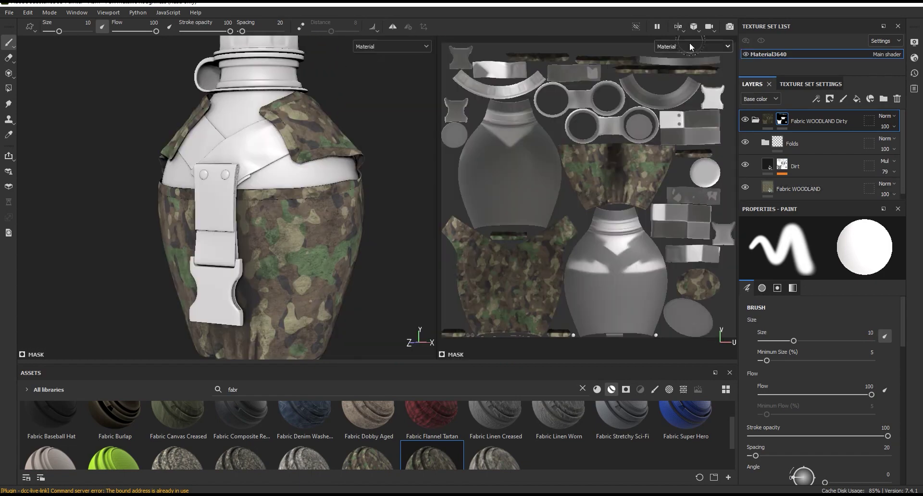
Switch the mask back to Polygon Fill and clear it so the camo is hidden everywhere.
scroll(538, 242, "down", 2)
scroll(625, 202, "up", 4)
scroll(696, 174, "up", 3)
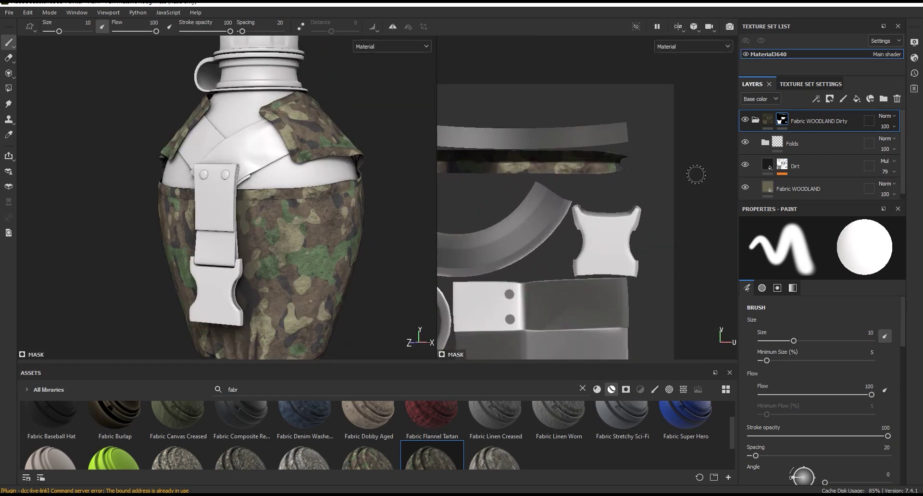
left_click(8, 89)
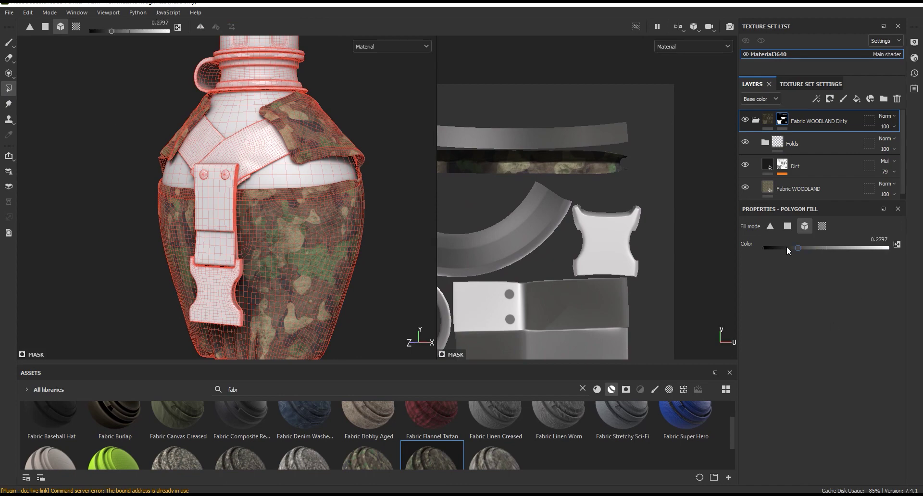
scroll(547, 162, "up", 1)
scroll(347, 140, "up", 5)
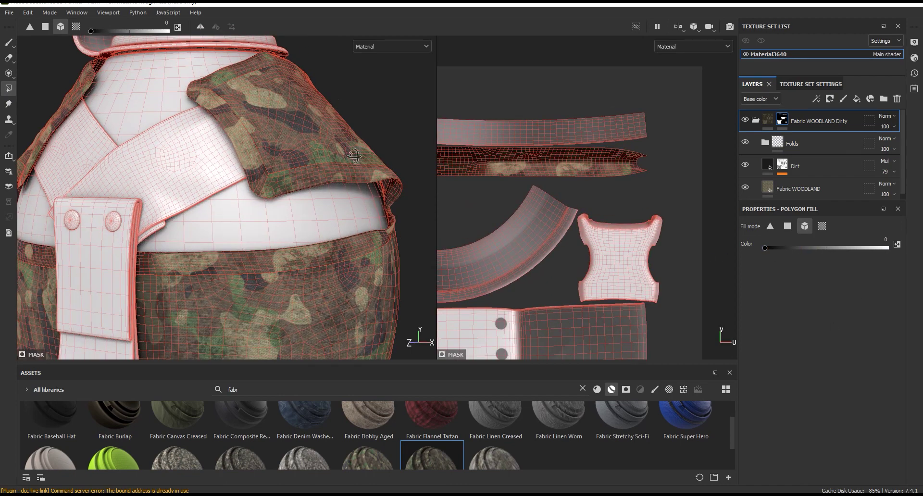
scroll(356, 154, "up", 1)
left_click(620, 161)
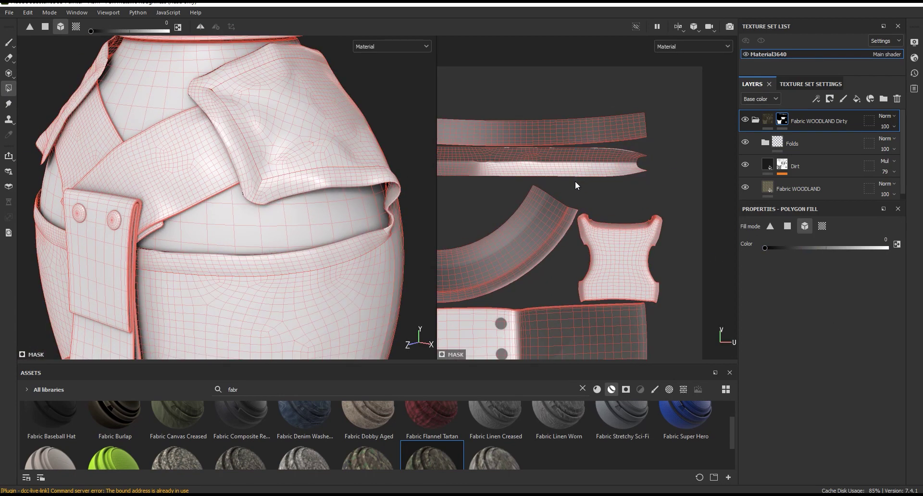
Mask the camo off the lower strip island and its right end.
left_click(575, 178)
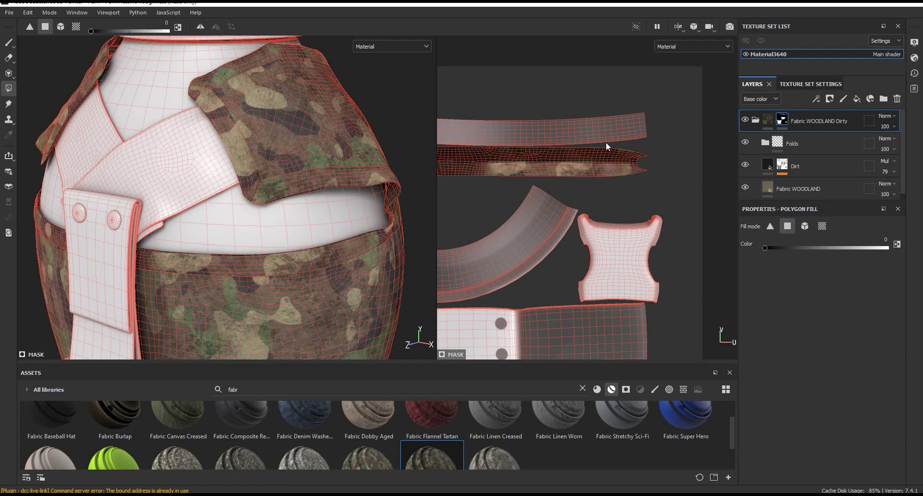
left_click_drag(584, 171, 563, 175)
scroll(337, 272, "up", 5)
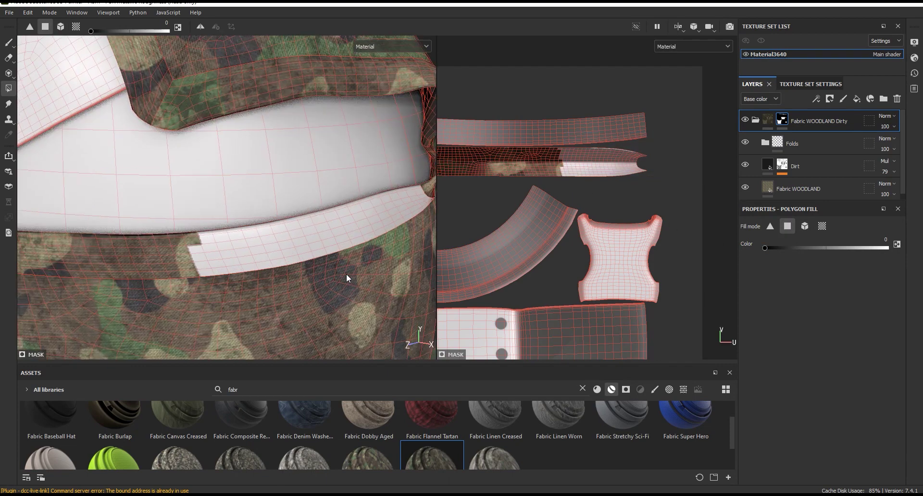
scroll(656, 172, "up", 2)
scroll(657, 172, "up", 2)
left_click_drag(652, 122, 466, 187)
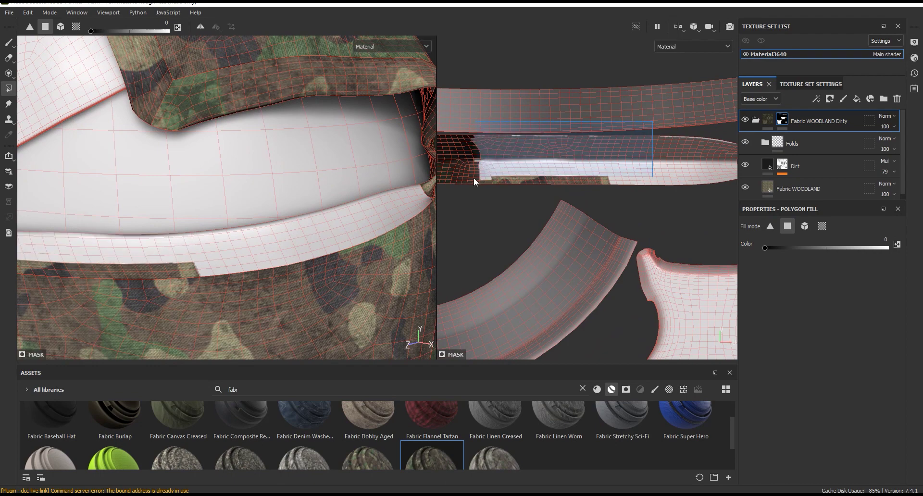
Box-select the remaining lower and upper strips to clear the camo from them.
middle_click_drag(507, 214, 728, 247)
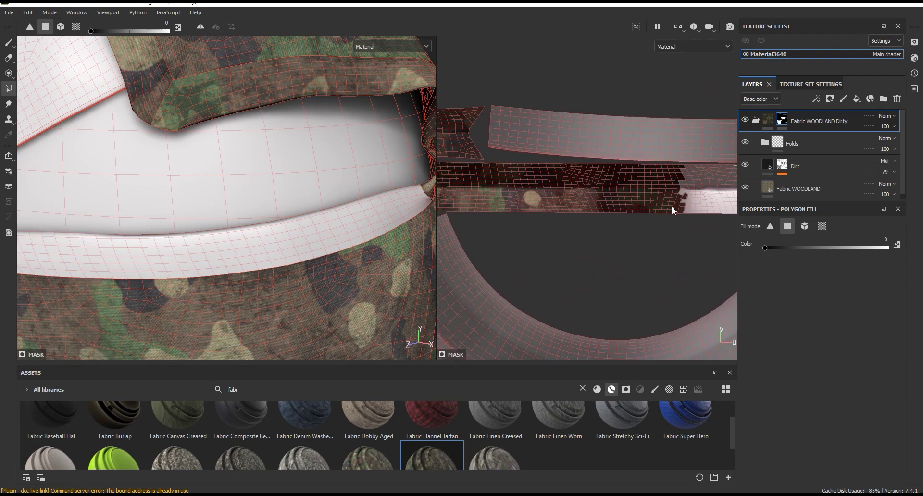
left_click_drag(704, 177, 500, 224)
middle_click_drag(500, 224, 691, 128)
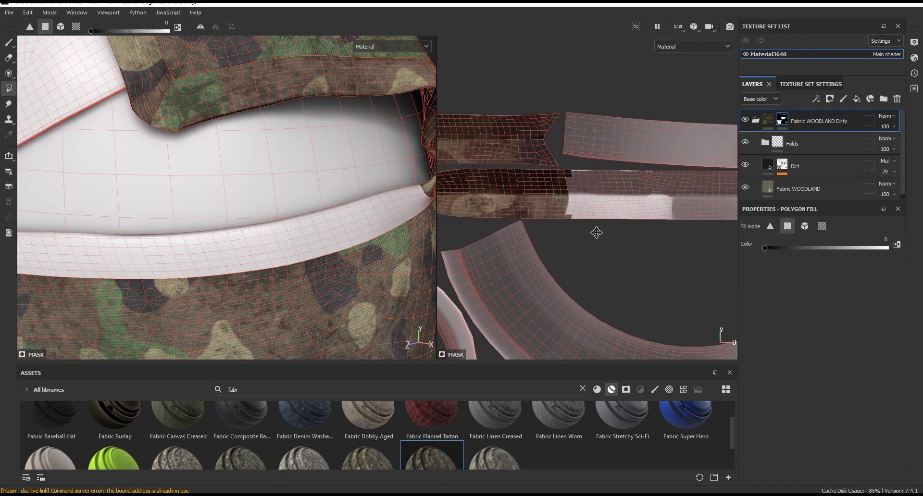
left_click_drag(692, 128, 475, 244)
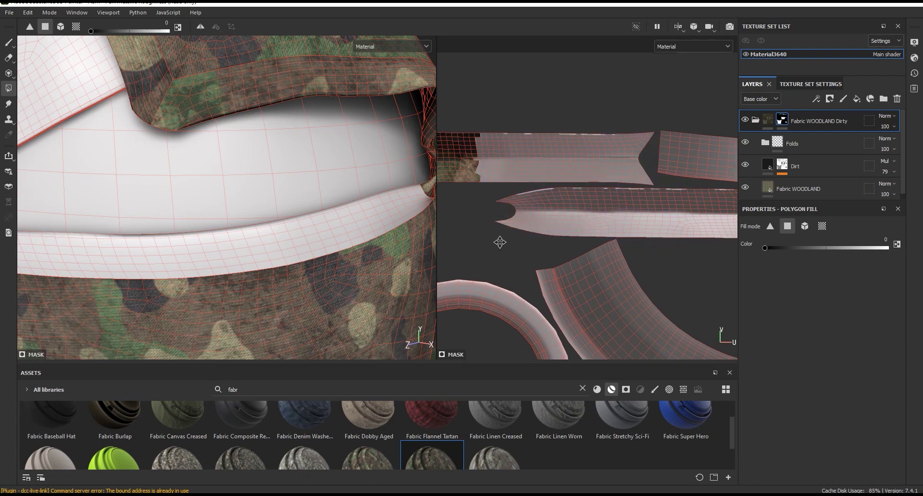
middle_click_drag(475, 244, 697, 271)
left_click_drag(718, 144, 467, 259)
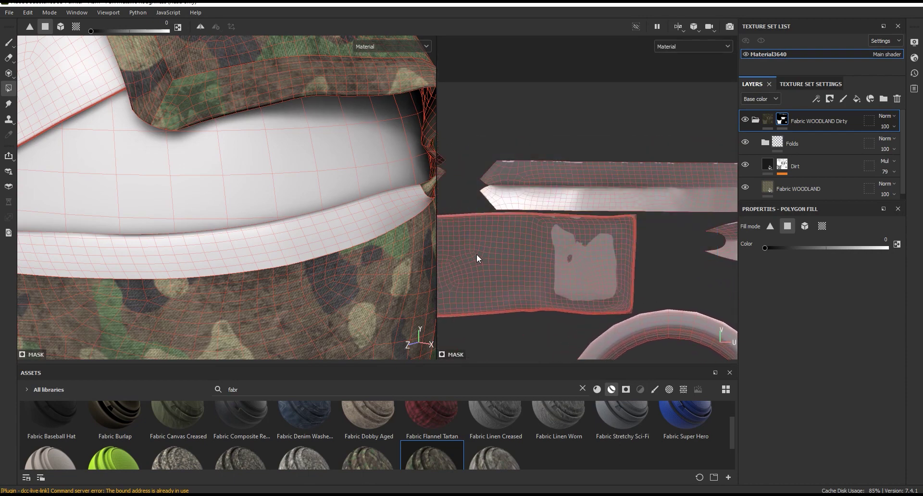
middle_click_drag(477, 254, 719, 273)
left_click_drag(624, 195, 456, 230)
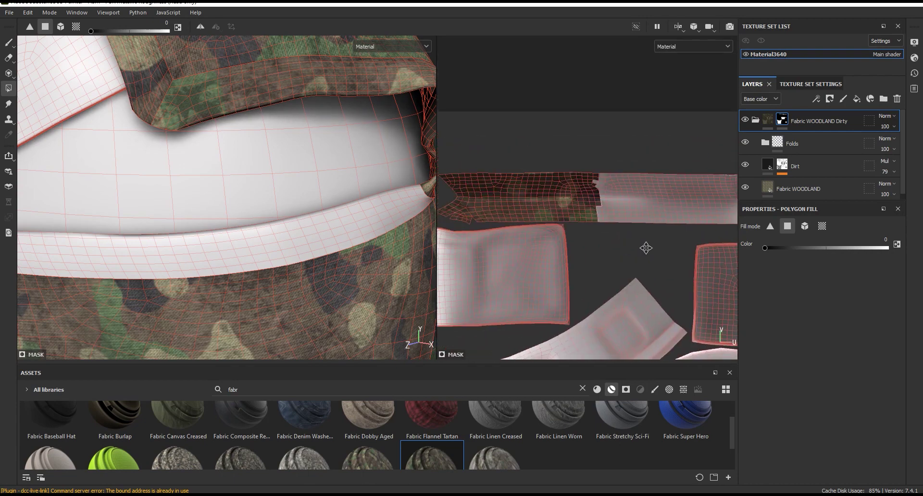
middle_click_drag(456, 230, 710, 162)
left_click_drag(710, 163, 522, 240)
Clear the camo from all parts of the strap strip islands.
scroll(534, 153, "down", 5)
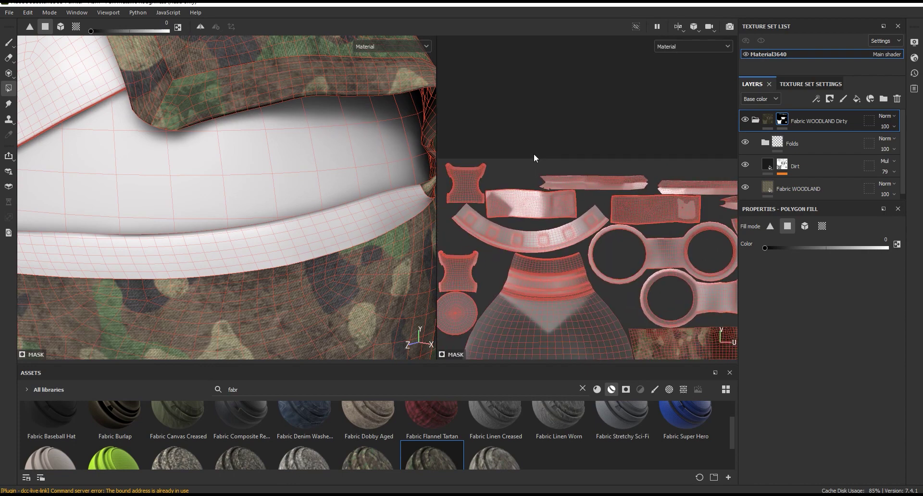
scroll(533, 154, "up", 2)
scroll(720, 257, "up", 5)
scroll(721, 258, "up", 3)
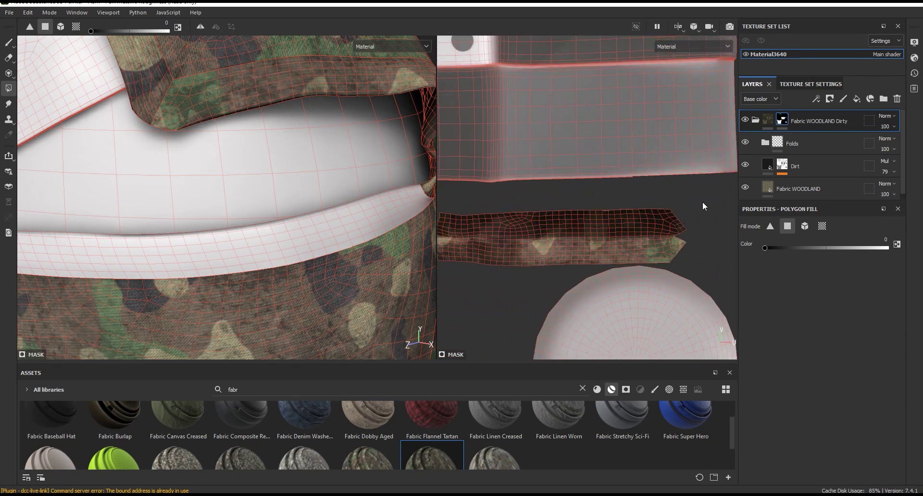
left_click_drag(703, 201, 478, 287)
mouse_move(480, 290)
middle_mouse_down()
mouse_move(566, 297)
mouse_move(569, 246)
middle_mouse_up()
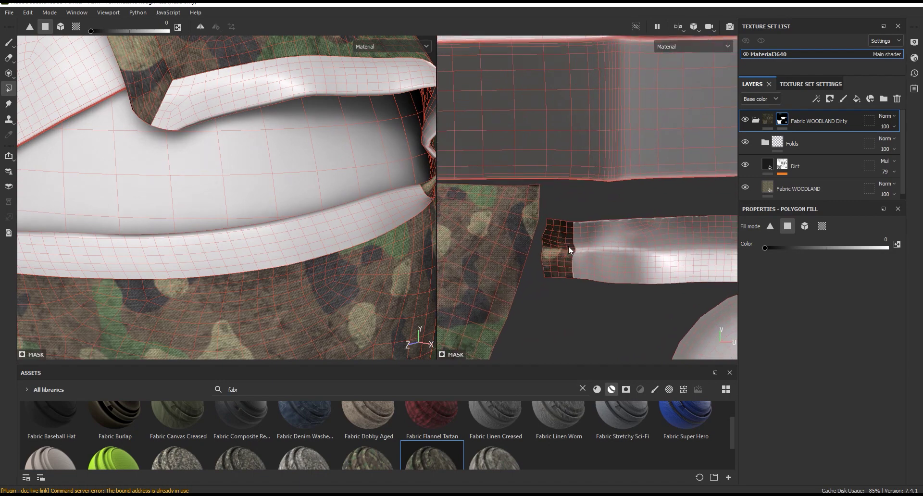
middle_click_drag(538, 296, 564, 153)
scroll(573, 149, "down", 3)
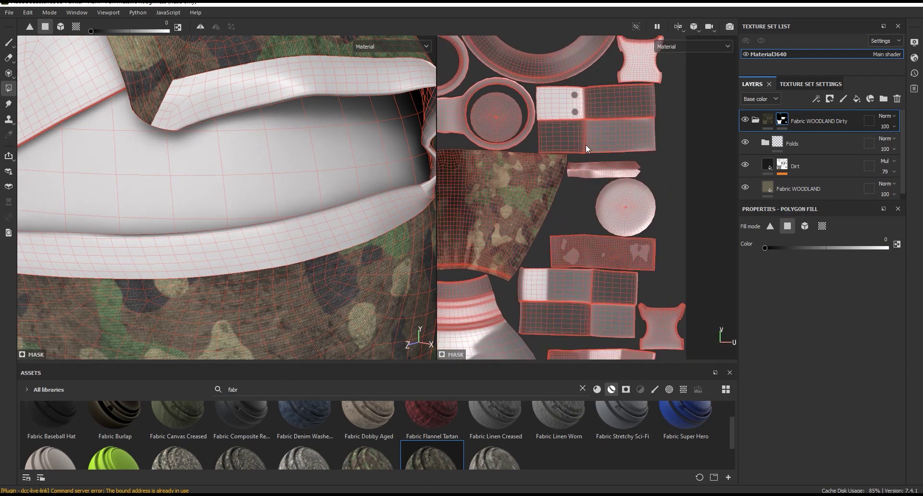
scroll(678, 185, "down", 3)
scroll(678, 191, "down", 2)
scroll(497, 248, "up", 1)
scroll(497, 247, "up", 3)
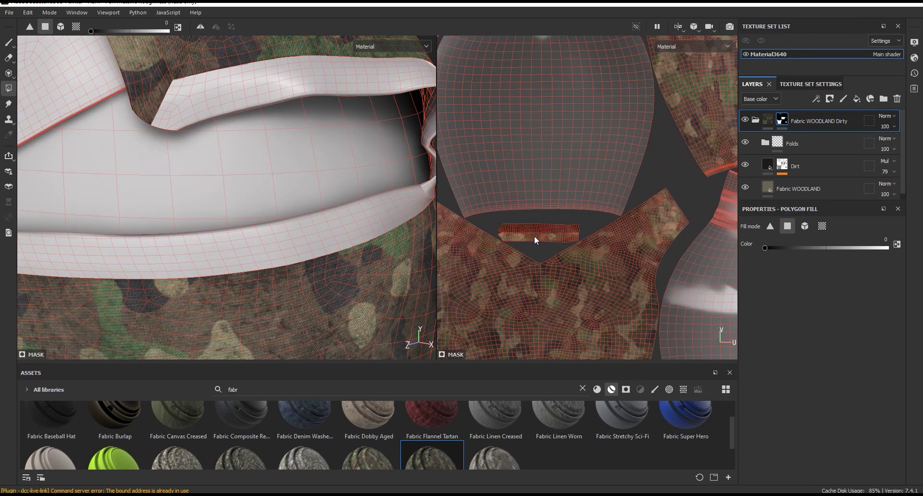
scroll(534, 236, "up", 3)
left_click_drag(486, 238, 485, 238)
middle_click_drag(577, 249, 625, 158)
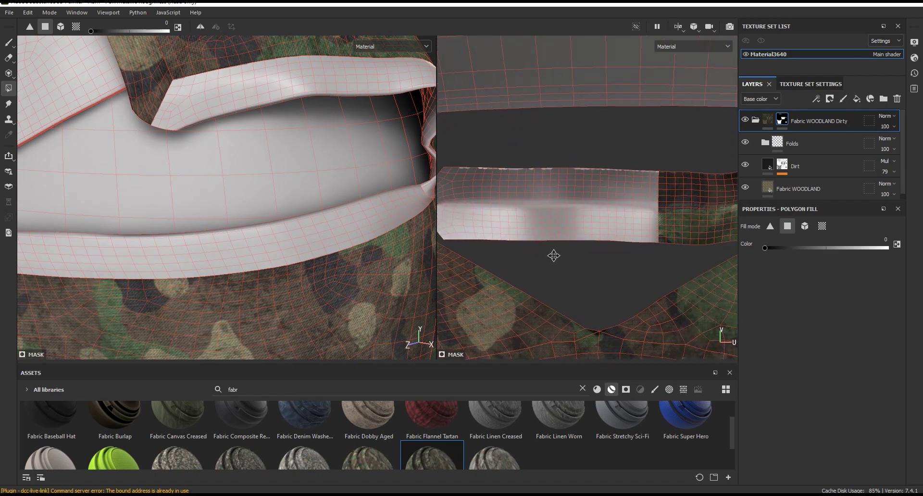
left_click_drag(625, 151, 524, 232)
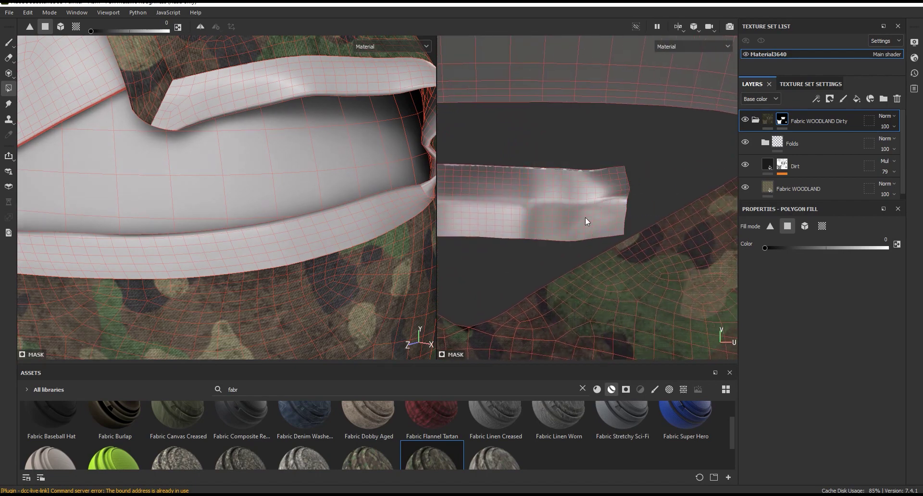
Clear the camo from the bottom strip, its left tip, and the small strip.
scroll(614, 122, "down", 5)
scroll(671, 276, "up", 5)
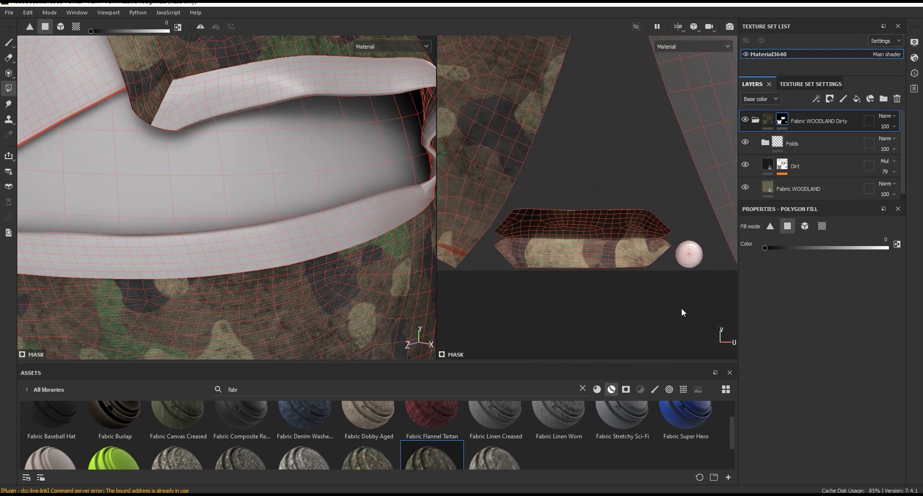
left_click_drag(671, 199, 516, 336)
left_click_drag(530, 270, 501, 229)
scroll(712, 241, "down", 3)
scroll(699, 241, "up", 3)
scroll(500, 239, "down", 2)
scroll(567, 209, "up", 2)
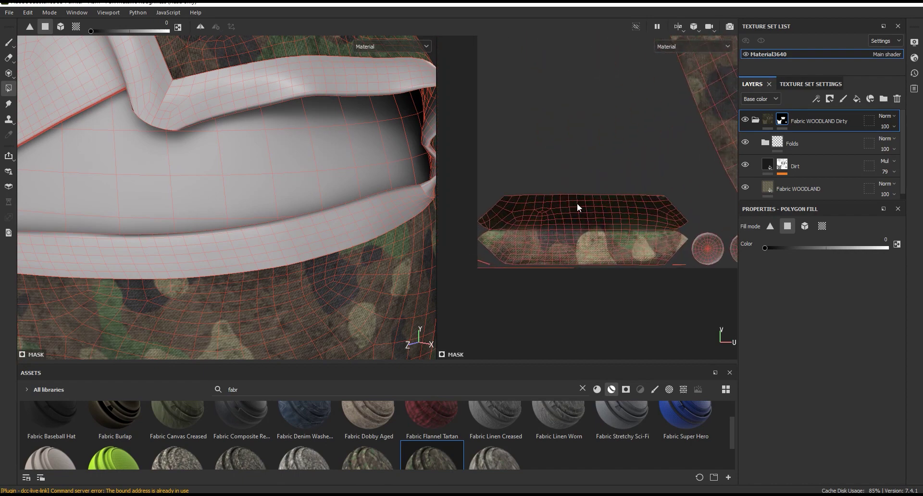
left_click_drag(686, 180, 480, 262)
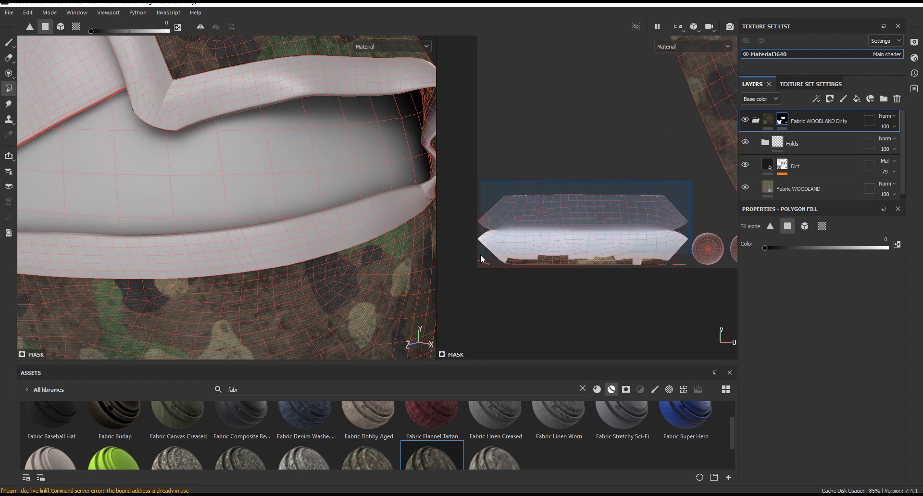
scroll(480, 262, "down", 2)
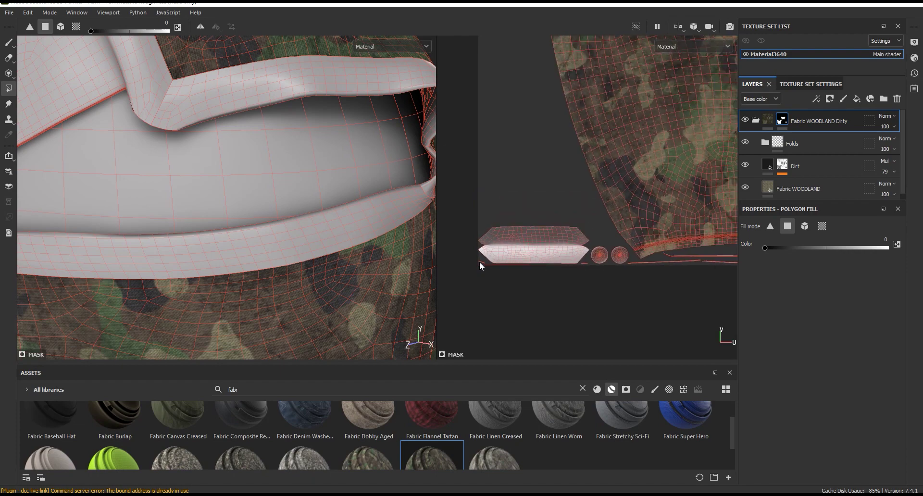
scroll(480, 262, "down", 3)
scroll(480, 262, "down", 1)
scroll(602, 244, "up", 3)
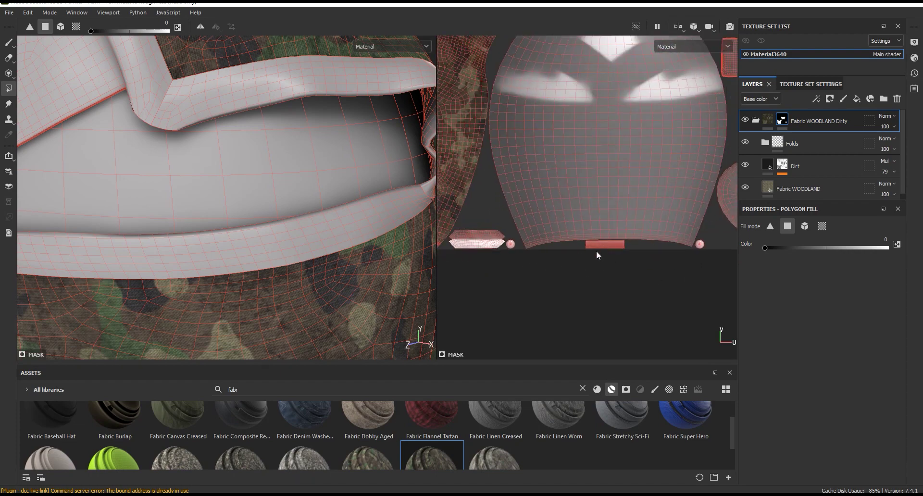
scroll(556, 277, "down", 3)
scroll(637, 146, "down", 2)
scroll(647, 146, "up", 3)
scroll(702, 278, "down", 3)
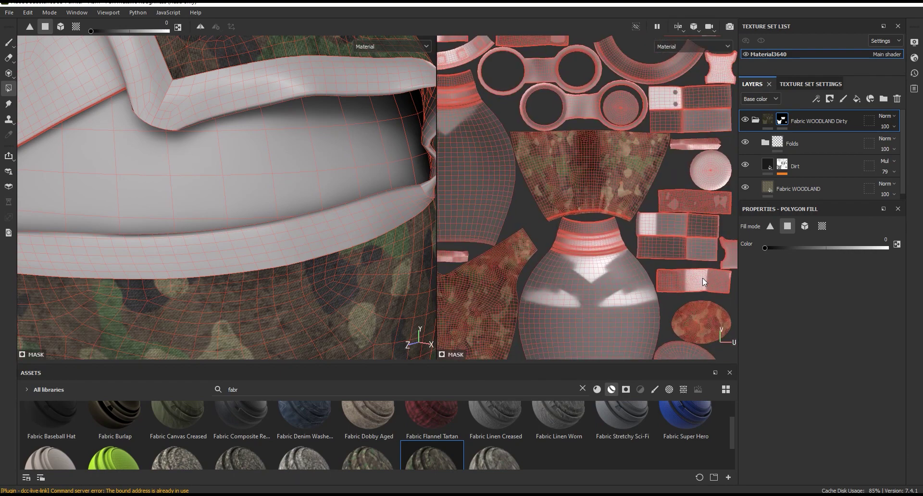
scroll(703, 278, "down", 1)
left_click(677, 26)
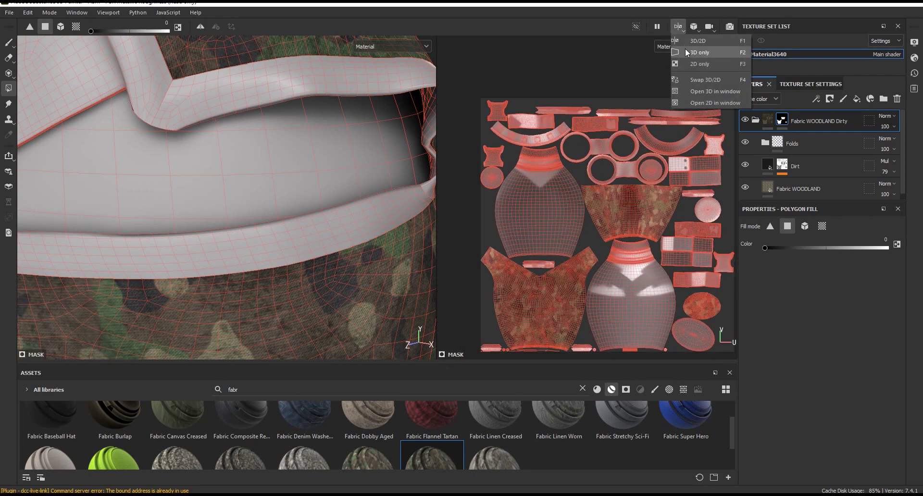
Switch to the 3D-only view and frame the canteen's camo cover up close.
left_click(685, 48)
scroll(484, 202, "down", 5)
middle_click_drag(483, 202, 556, 183)
mouse_move(557, 183)
left_mouse_down("alt")
mouse_move(539, 192)
mouse_move(622, 189)
mouse_move(725, 336)
mouse_move(764, 233)
mouse_move(402, 200)
mouse_move(215, 196)
mouse_move(480, 173)
mouse_move(464, 175)
mouse_move(673, 192)
left_mouse_up("alt")
mouse_move(673, 192)
middle_mouse_down("alt")
mouse_move(593, 207)
mouse_move(508, 247)
mouse_move(488, 319)
middle_mouse_up("alt")
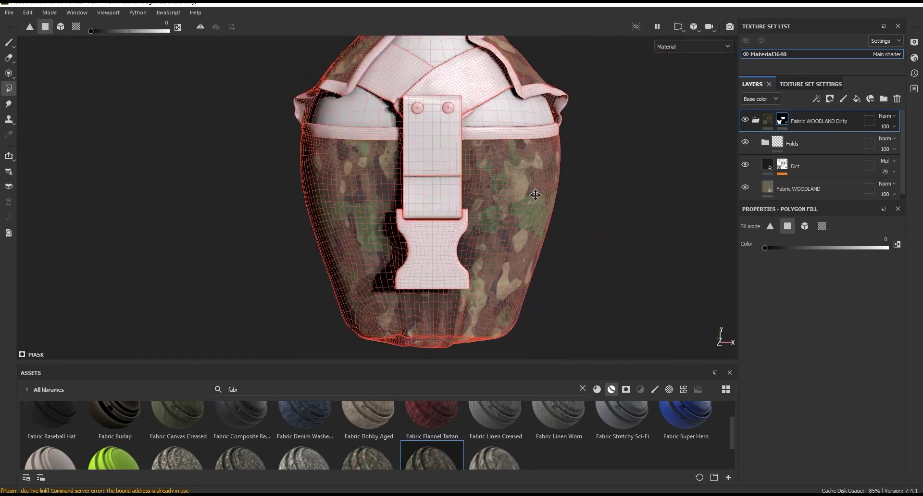
left_click_drag(488, 318, 470, 257, "alt")
left_click(9, 42)
scroll(334, 143, "up", 3)
left_click_drag(335, 143, 495, 208, "alt")
middle_click_drag(495, 208, 507, 206, "alt")
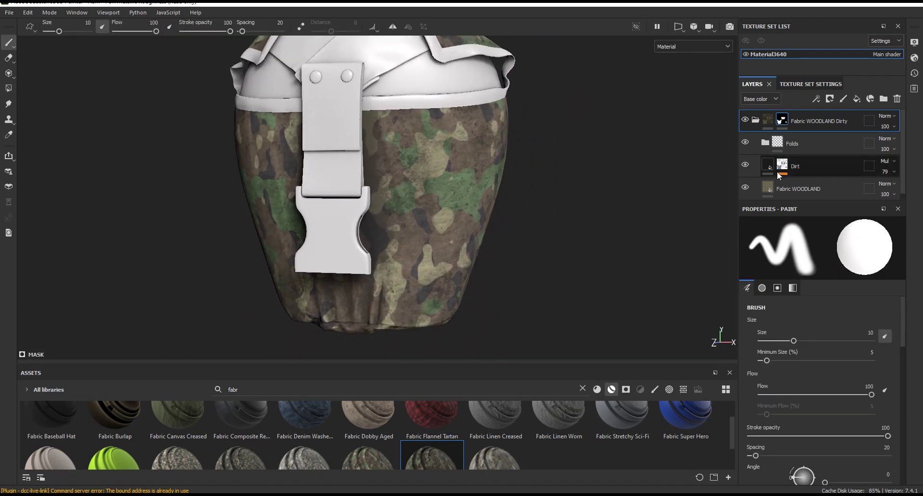
scroll(366, 165, "up", 3)
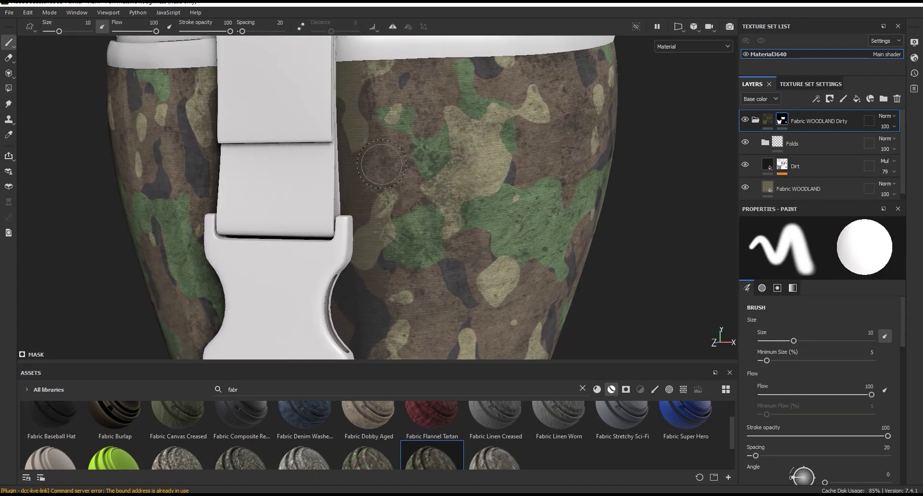
Hide the Folds and Dirt layers.
left_click(745, 143)
left_click(745, 165)
scroll(413, 187, "down", 3)
scroll(413, 187, "down", 3)
scroll(478, 325, "up", 3)
mouse_move(477, 326)
left_mouse_down("alt")
mouse_move(469, 298)
mouse_move(485, 289)
left_mouse_up("alt")
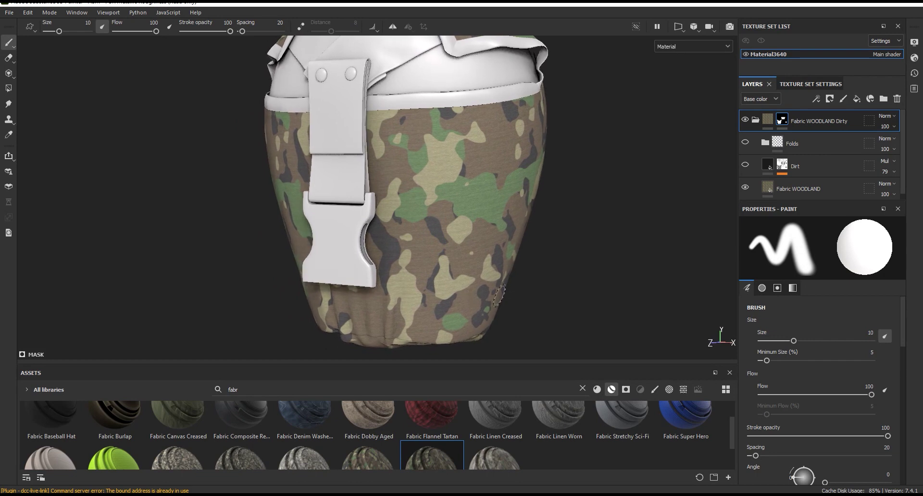
Set the Fabric WOODLAND fill's UV Scale to 3.83.
left_click(821, 193)
scroll(457, 245, "up", 1)
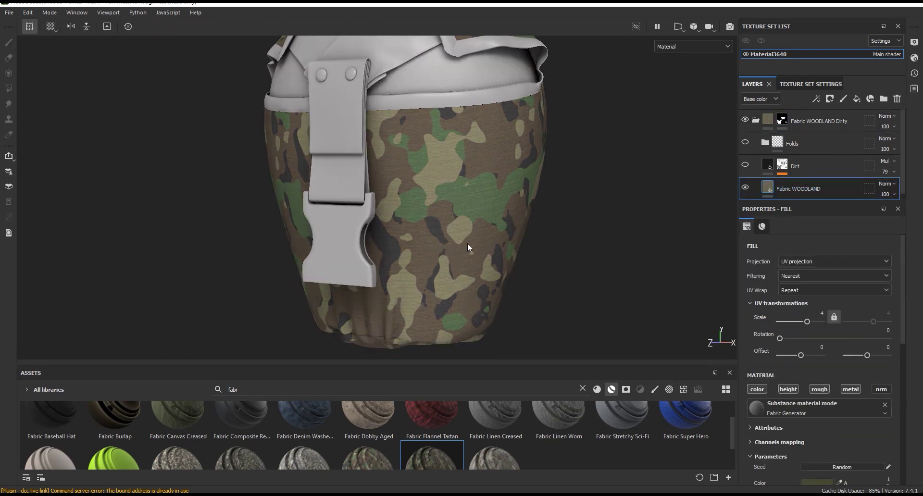
left_click_drag(457, 244, 465, 218, "alt")
scroll(465, 217, "up", 1)
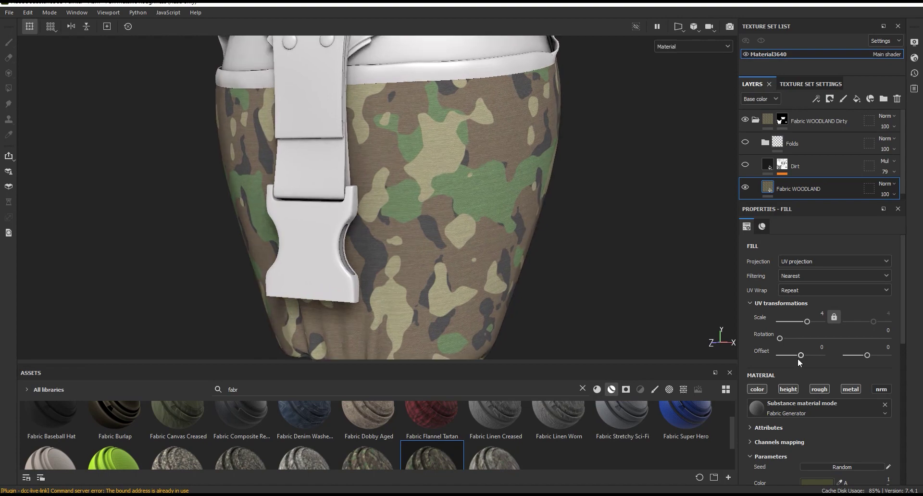
left_click_drag(809, 325, 807, 326)
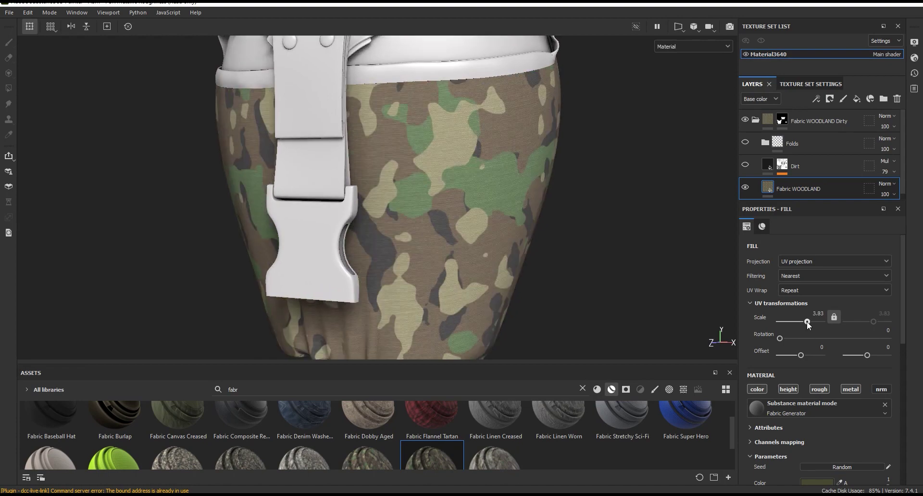
left_click_drag(806, 322, 807, 324)
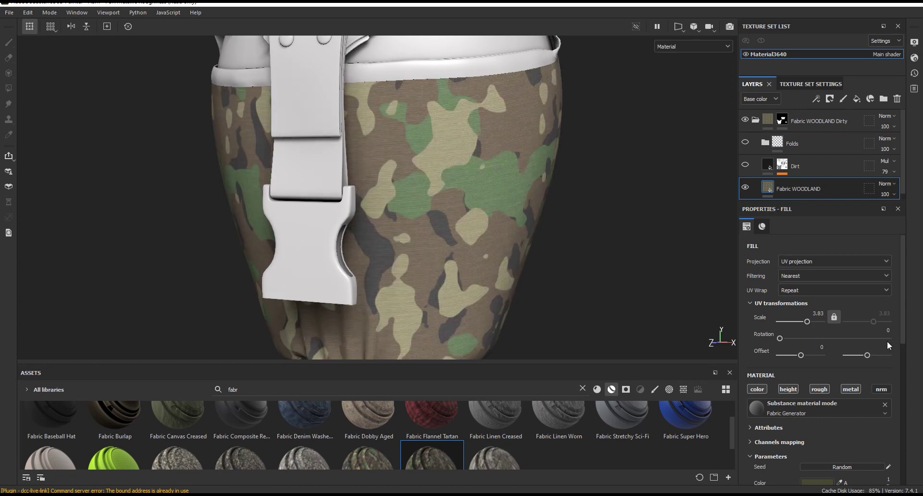
left_click_drag(902, 328, 911, 488)
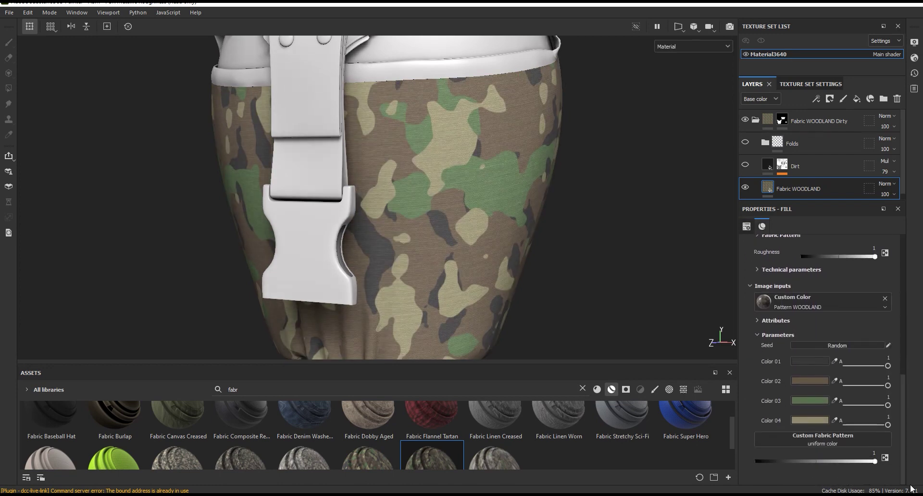
left_click(807, 400)
Make Fabric WOODLAND's Color 03 a darker, less saturated green.
left_click_drag(742, 312, 642, 165)
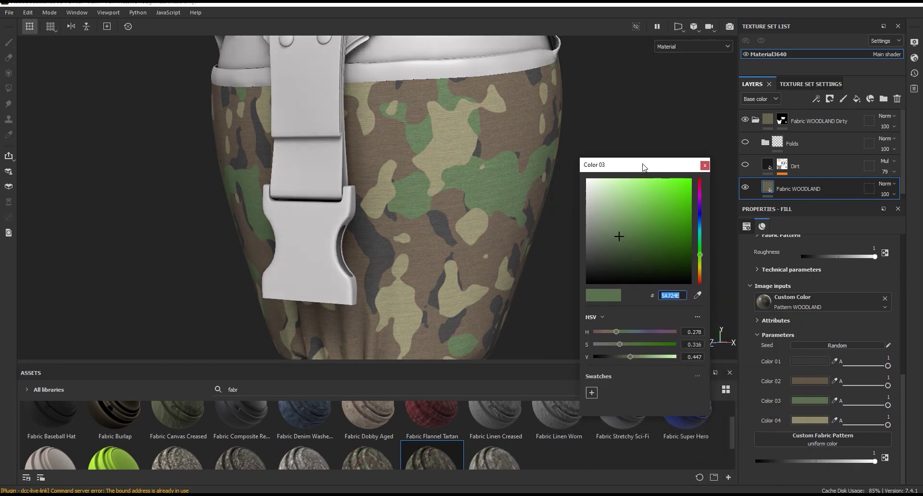
left_click_drag(376, 181, 471, 219, "alt")
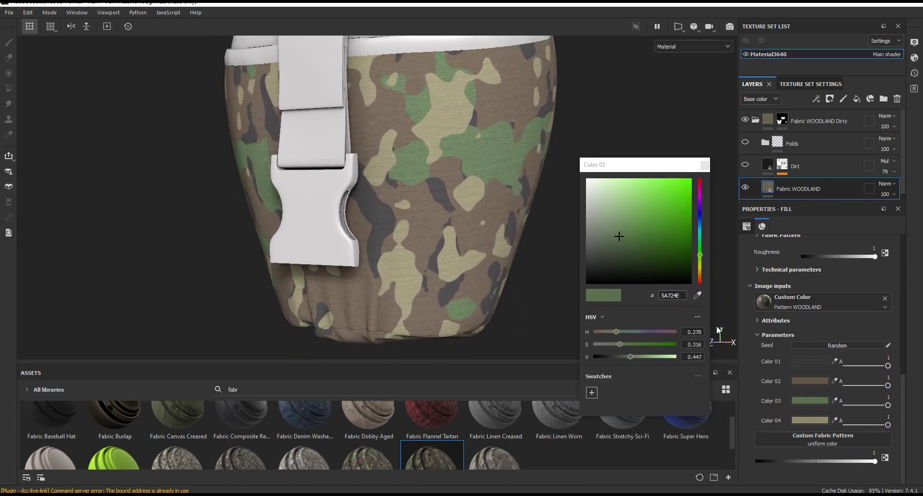
mouse_move(629, 357)
left_mouse_down()
mouse_move(613, 360)
mouse_move(617, 346)
left_mouse_up()
left_click(618, 345)
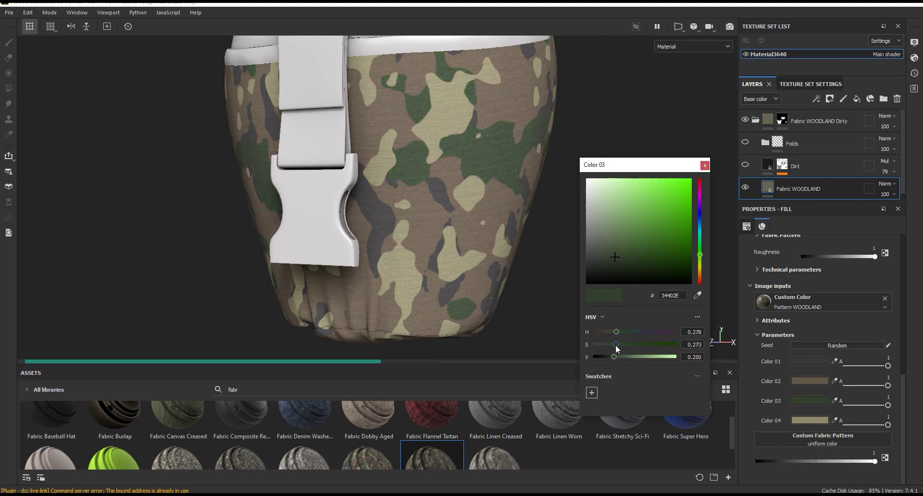
left_click_drag(616, 344, 605, 358)
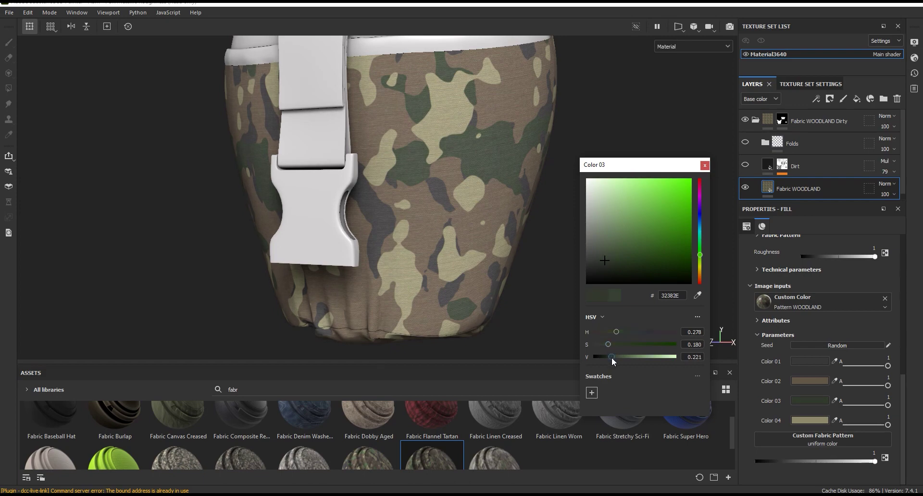
left_click_drag(604, 357, 607, 357)
scroll(487, 315, "down", 5)
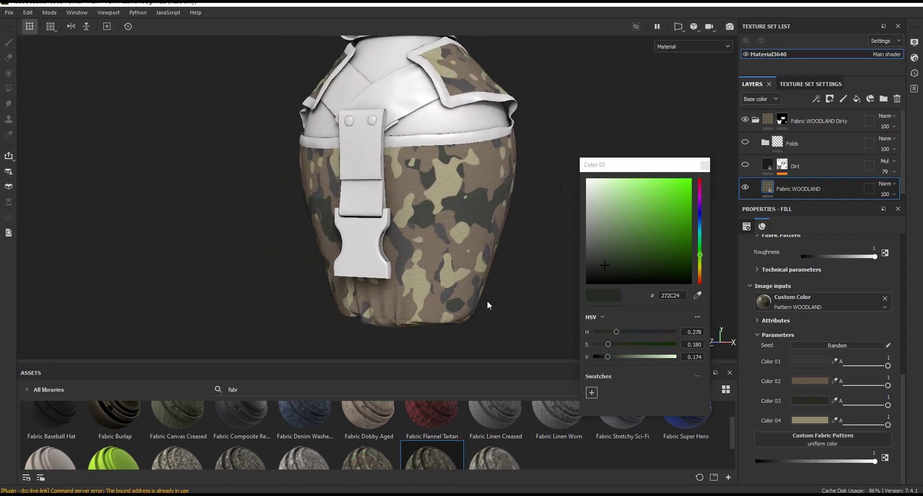
left_click_drag(485, 301, 559, 299, "alt")
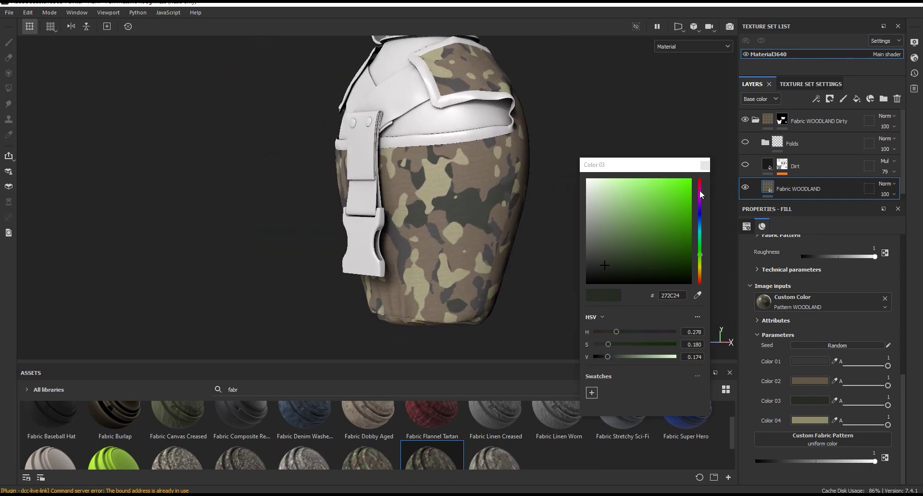
left_click(705, 165)
Fine-tune Color 03 to the dark green 2B3128 (value 0.192).
scroll(432, 269, "up", 5)
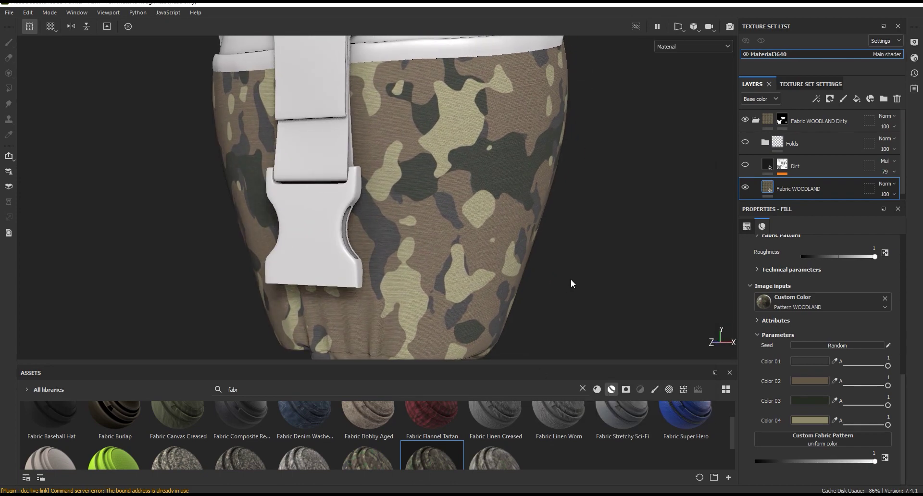
left_click(810, 400)
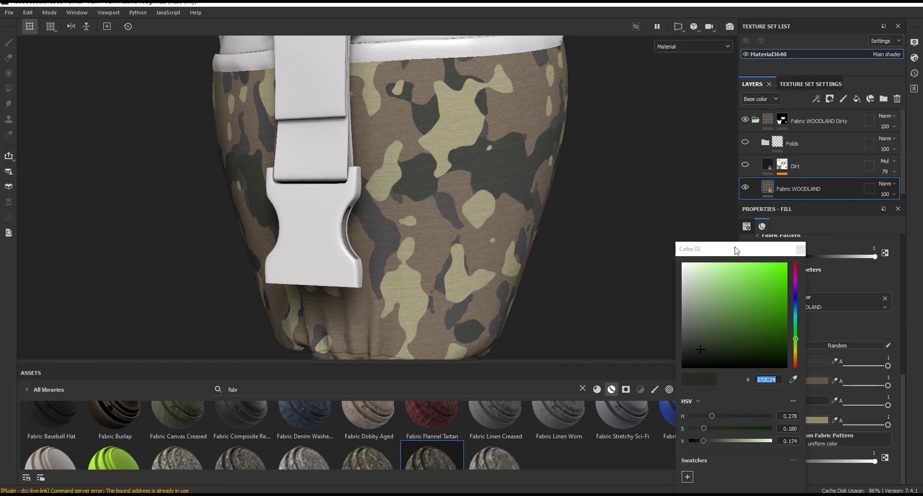
left_click_drag(736, 250, 662, 226)
left_click_drag(630, 417, 628, 418)
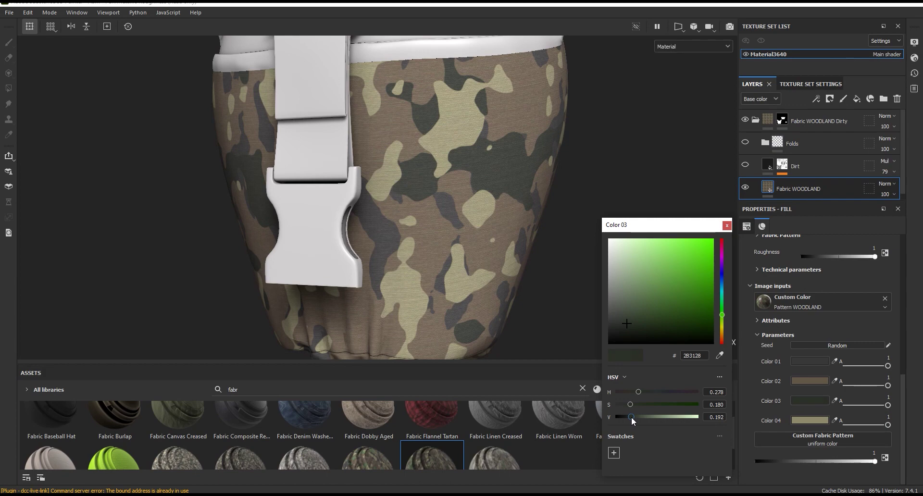
left_click(727, 225)
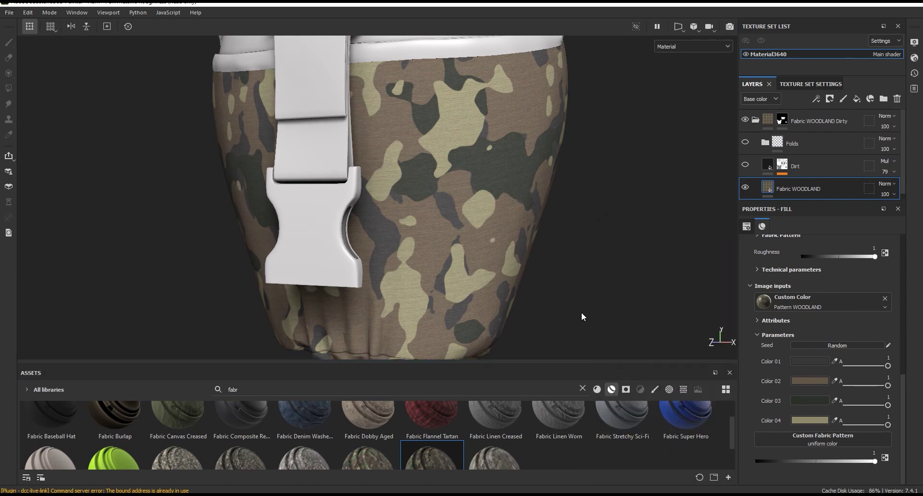
scroll(545, 247, "down", 3)
scroll(545, 247, "up", 3)
scroll(800, 185, "down", 1)
scroll(439, 158, "up", 3)
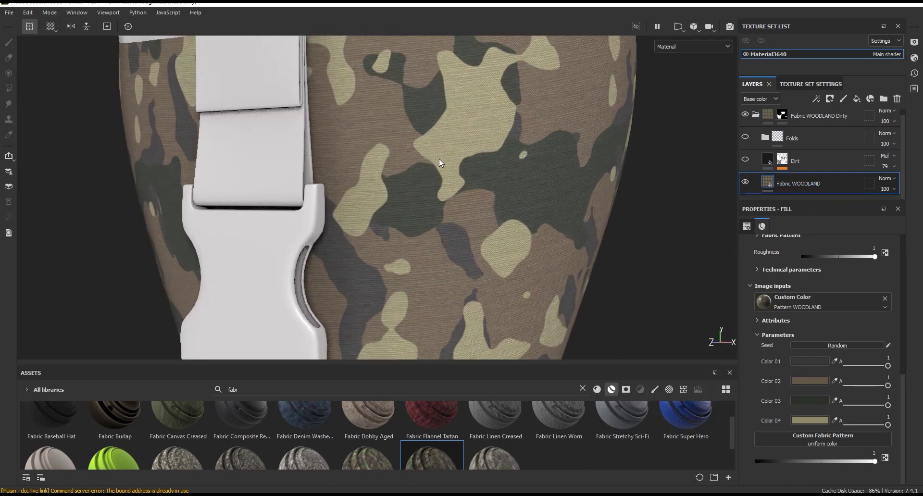
scroll(439, 159, "up", 3)
scroll(568, 206, "up", 1)
left_click(816, 99)
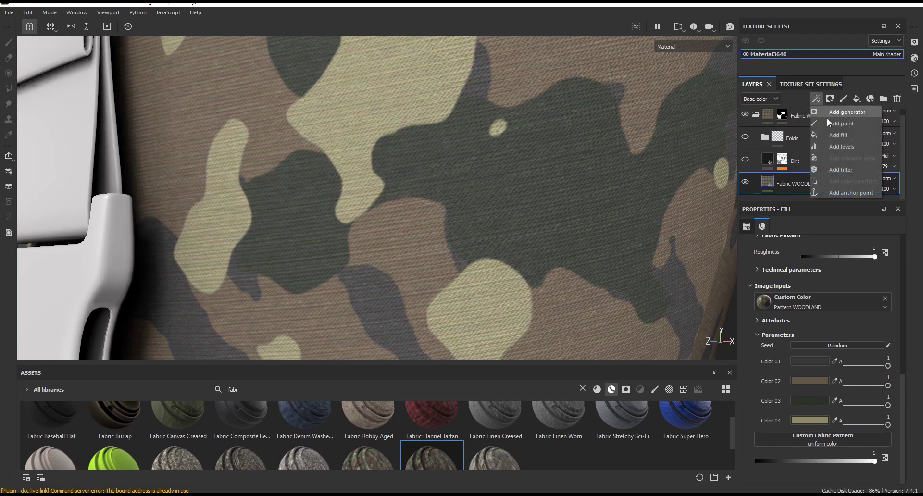
Add a filter effect to Fabric WOODLAND, then remove the empty filter.
left_click(835, 170)
left_click(816, 257)
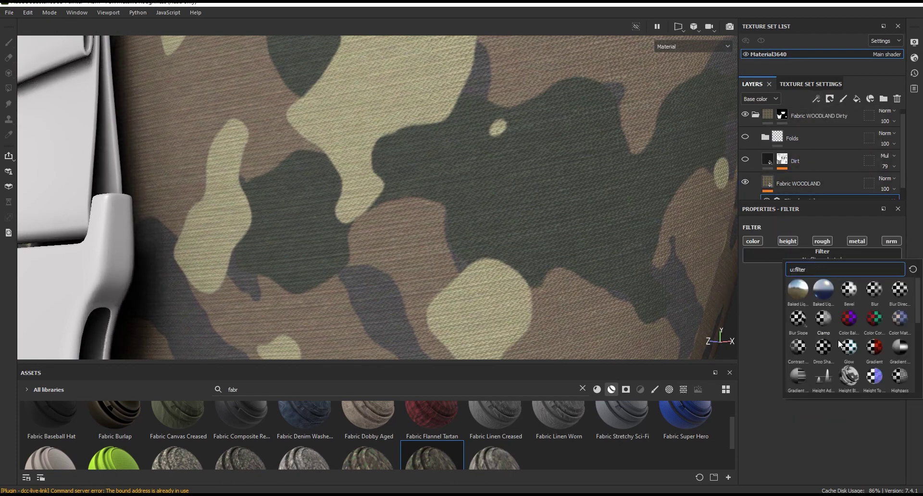
scroll(803, 192, "down", 1)
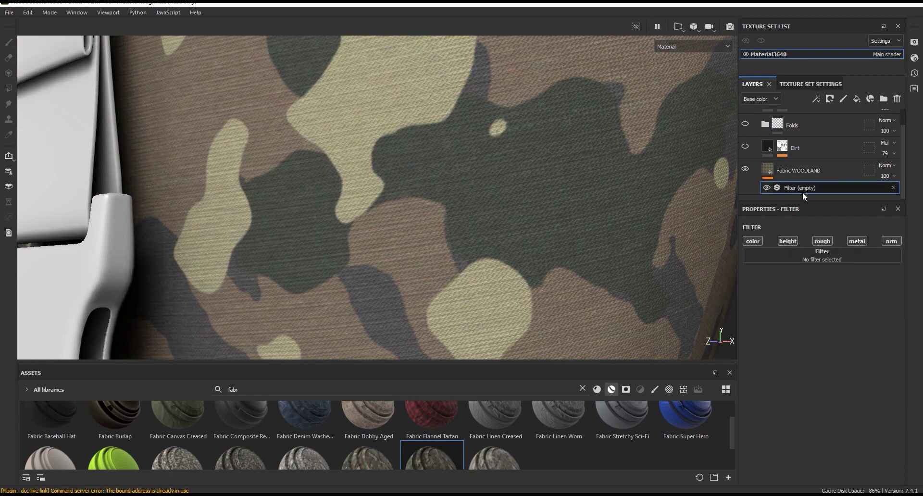
left_click(893, 187)
Add a Levels effect to Fabric WOODLAND affecting the Height channel.
left_click(815, 99)
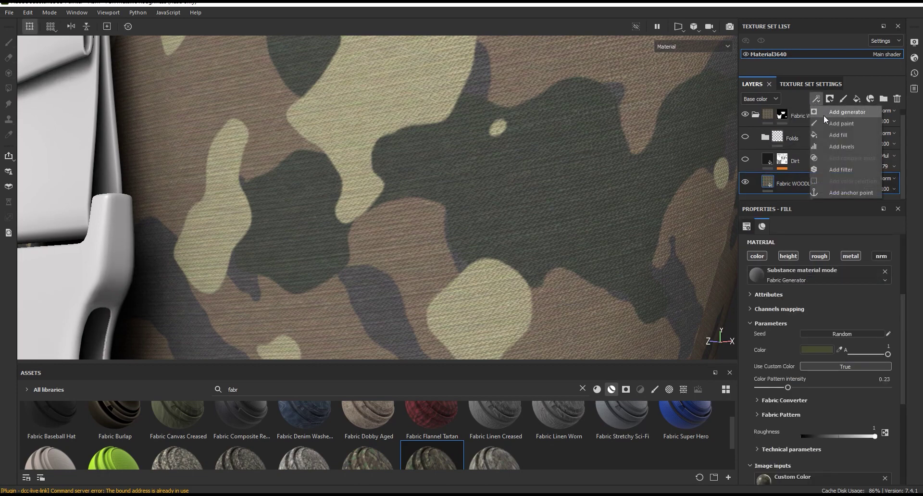
left_click(841, 146)
left_click(833, 243)
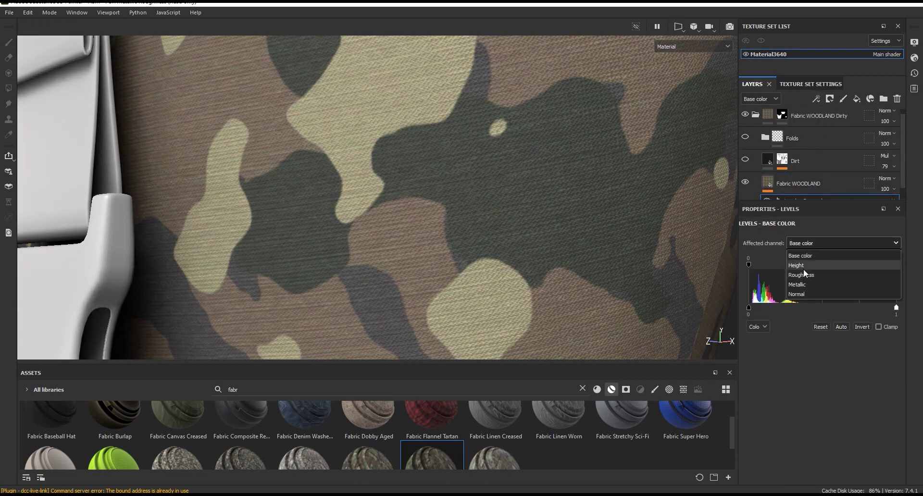
left_click(797, 265)
Lower the Levels upper input handle from 1 to about 0.45.
left_click_drag(656, 287, 575, 240, "alt")
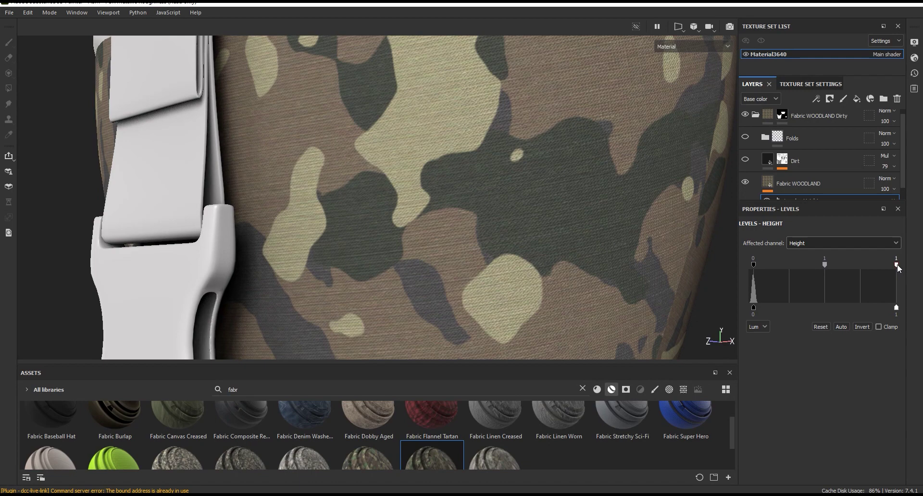
mouse_move(897, 264)
left_mouse_down()
mouse_move(841, 265)
mouse_move(816, 279)
left_mouse_up()
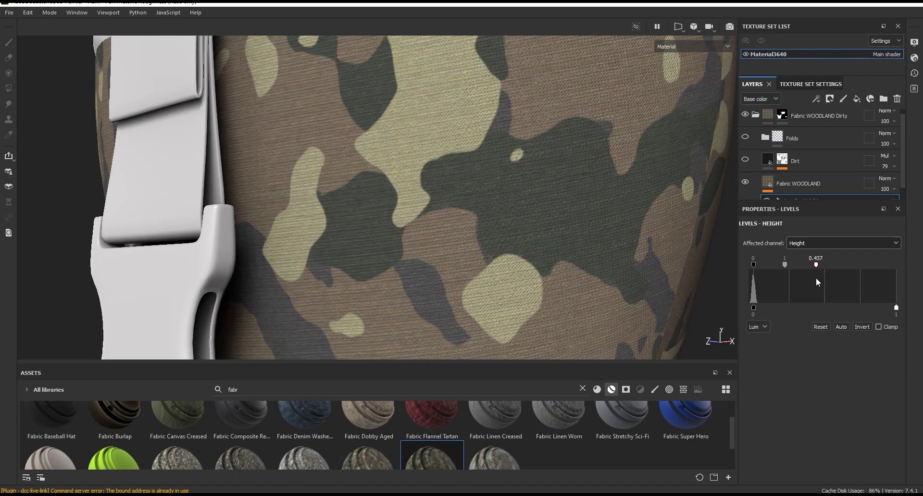
left_click_drag(816, 281, 818, 277)
key("f")
scroll(498, 193, "down", 4)
scroll(500, 178, "up", 1)
scroll(500, 169, "up", 3)
scroll(501, 159, "up", 2)
mouse_move(501, 159)
left_mouse_down("alt")
mouse_move(532, 165)
mouse_move(527, 159)
left_mouse_up("alt")
left_click(801, 183)
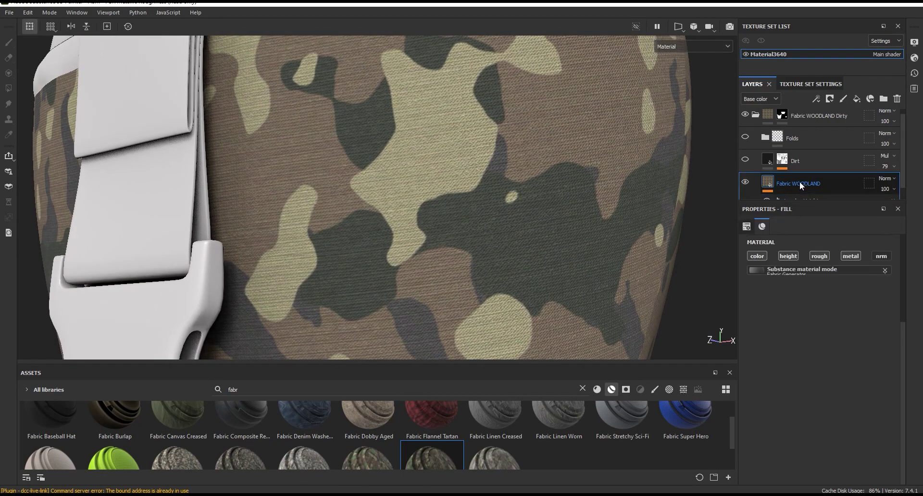
Raise the Levels - Height upper input to 0.71, then reselect the Fabric WOODLAND fill.
mouse_move(523, 196)
left_mouse_down("alt")
mouse_move(531, 222)
mouse_move(454, 220)
mouse_move(439, 181)
mouse_move(582, 233)
mouse_move(508, 194)
mouse_move(540, 249)
left_mouse_up("alt")
scroll(481, 202, "down", 5)
scroll(509, 194, "up", 3)
key("Up")
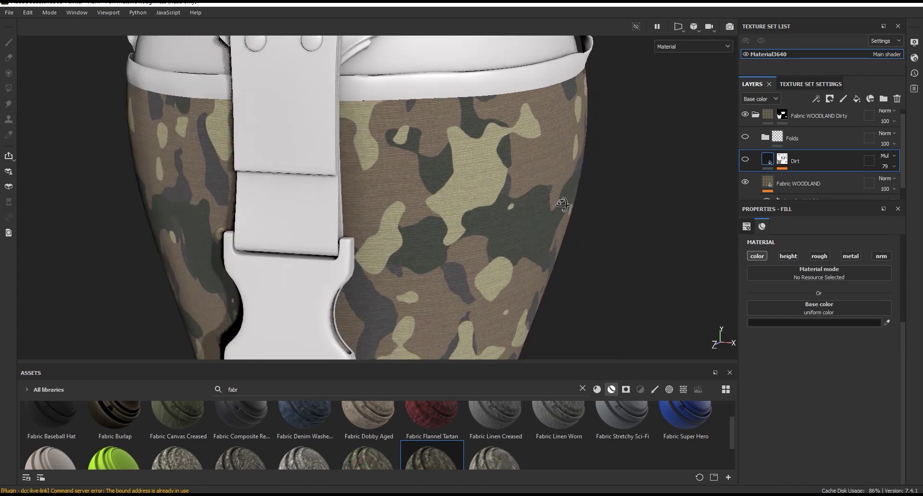
scroll(540, 249, "up", 3)
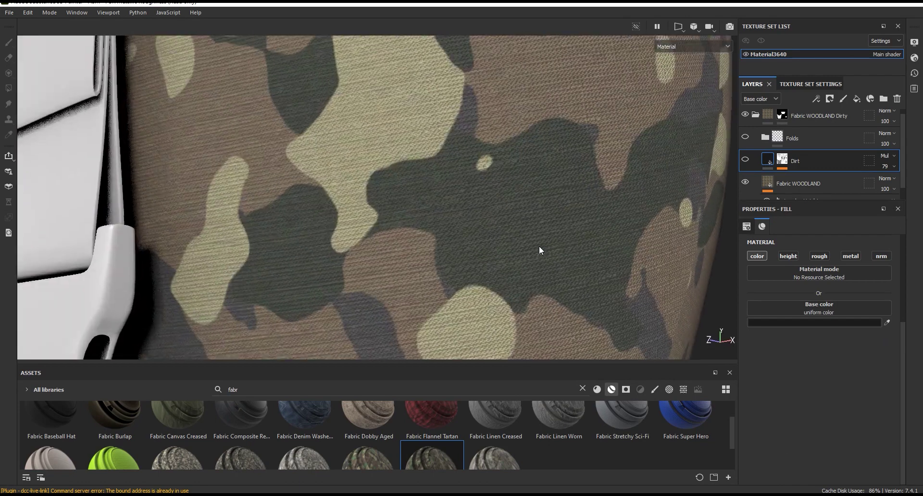
scroll(540, 249, "up", 2)
left_click(801, 197)
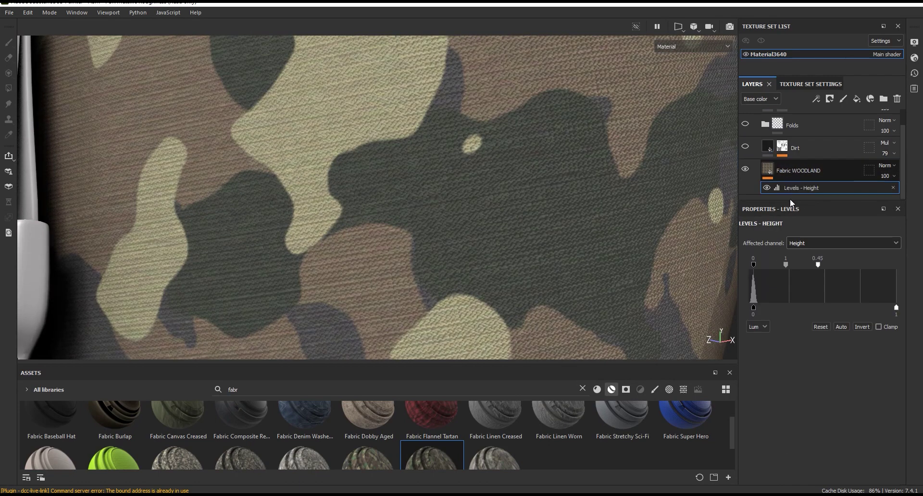
left_click_drag(819, 264, 855, 266)
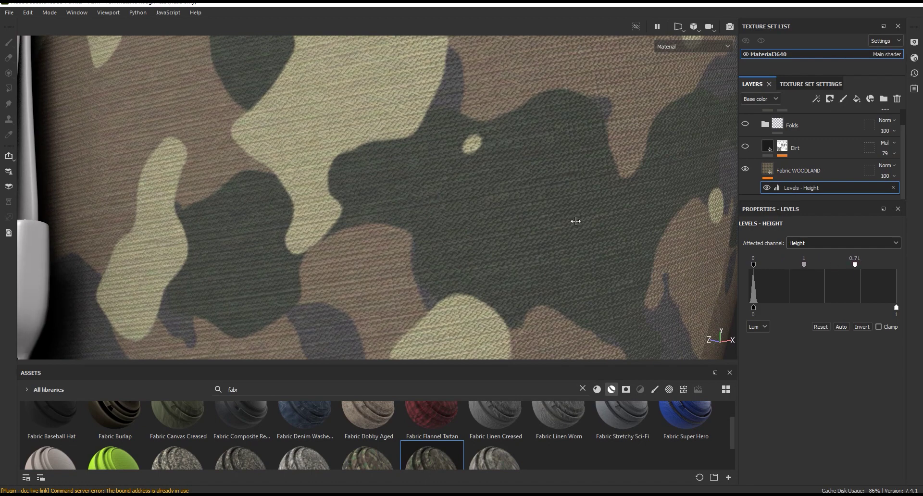
left_click_drag(455, 168, 423, 155, "alt")
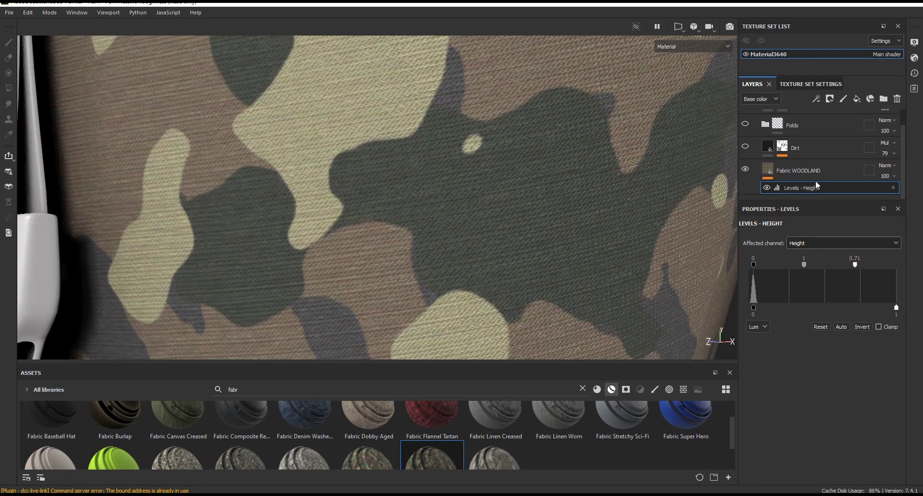
left_click(789, 172)
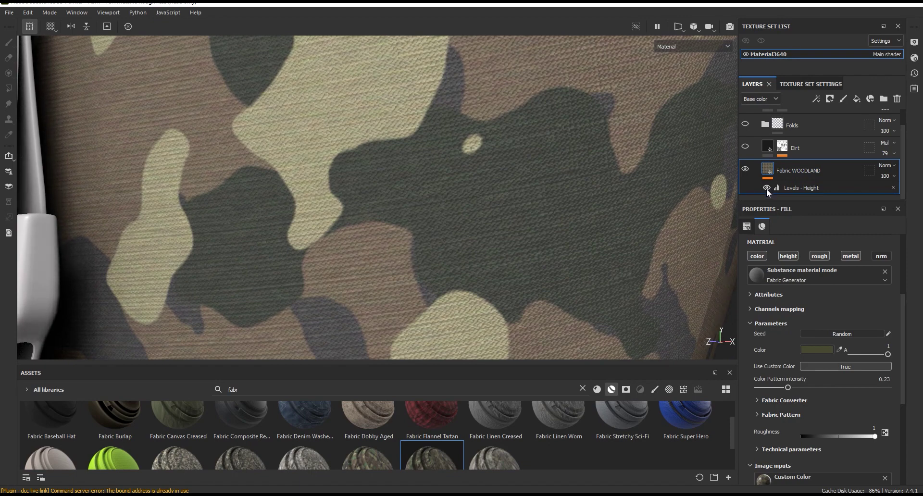
left_click_drag(499, 180, 481, 149, "alt")
left_click_drag(902, 330, 902, 451)
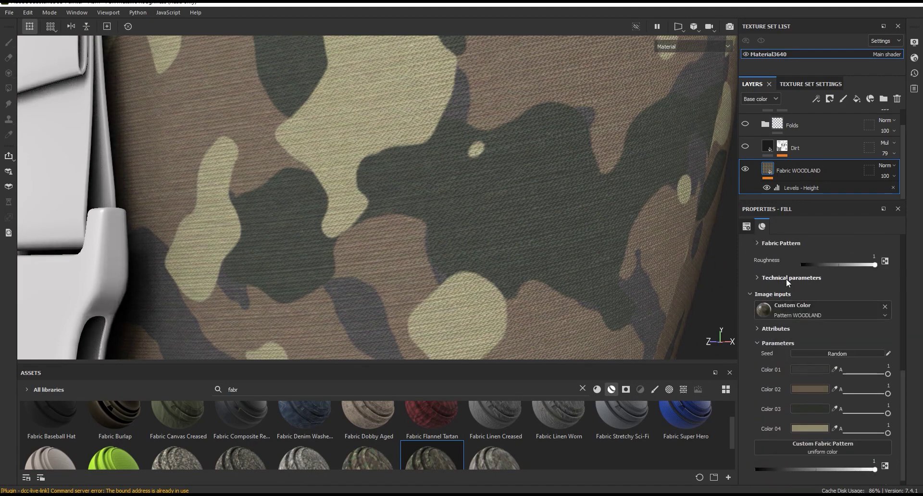
Expand the technical height and Fabric Converter noise settings of the woodland fabric fill.
left_click(786, 278)
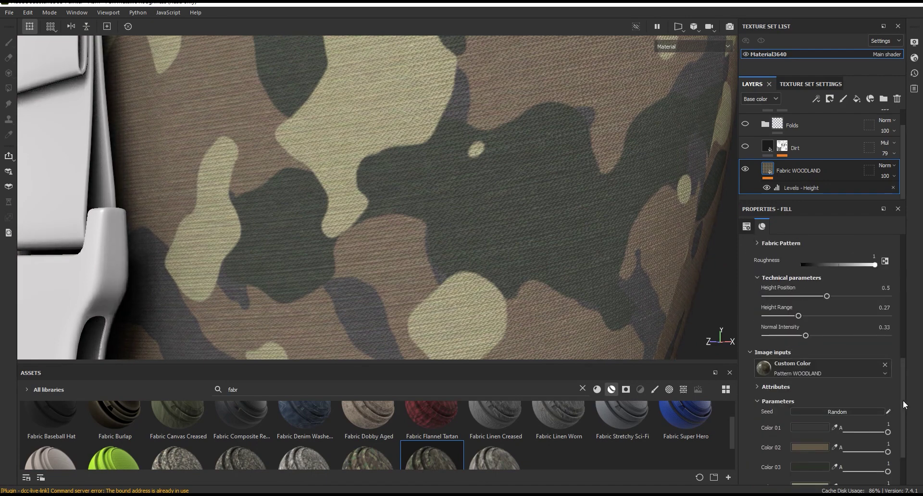
left_click_drag(905, 402, 907, 329)
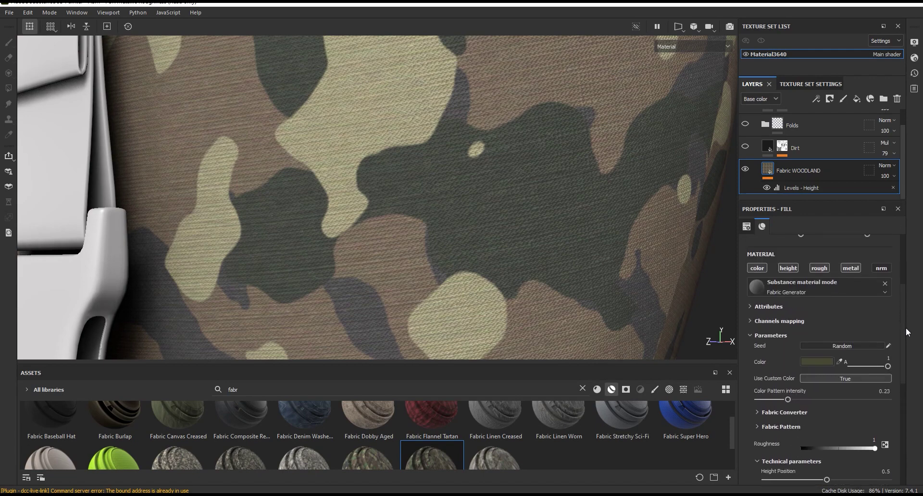
scroll(908, 317, "down", 2)
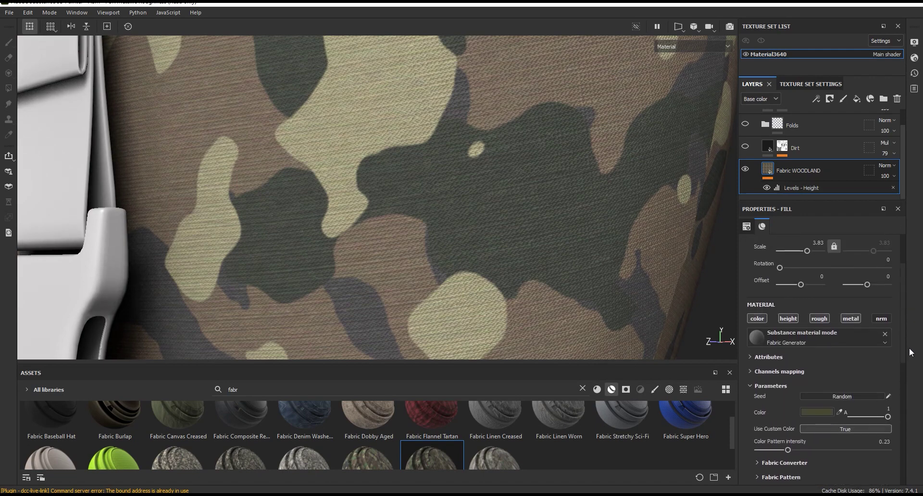
scroll(910, 356, "down", 2)
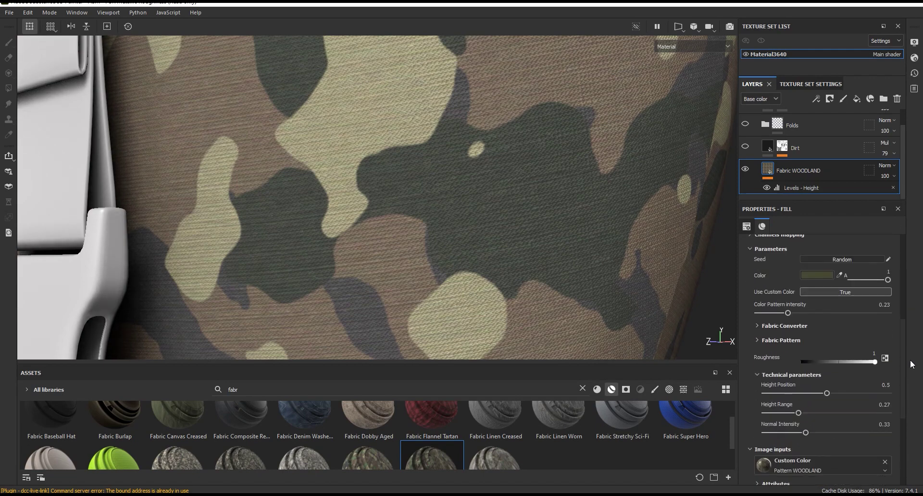
left_click(789, 327)
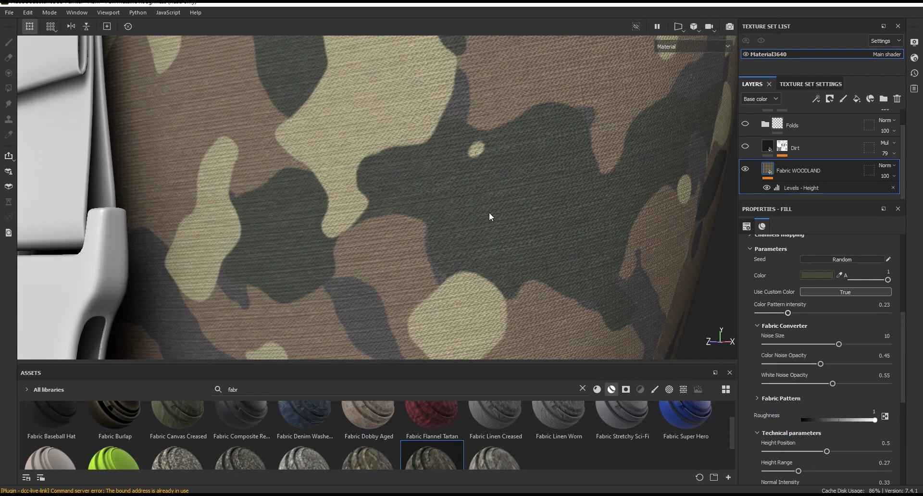
scroll(489, 215, "down", 4)
scroll(503, 207, "down", 3)
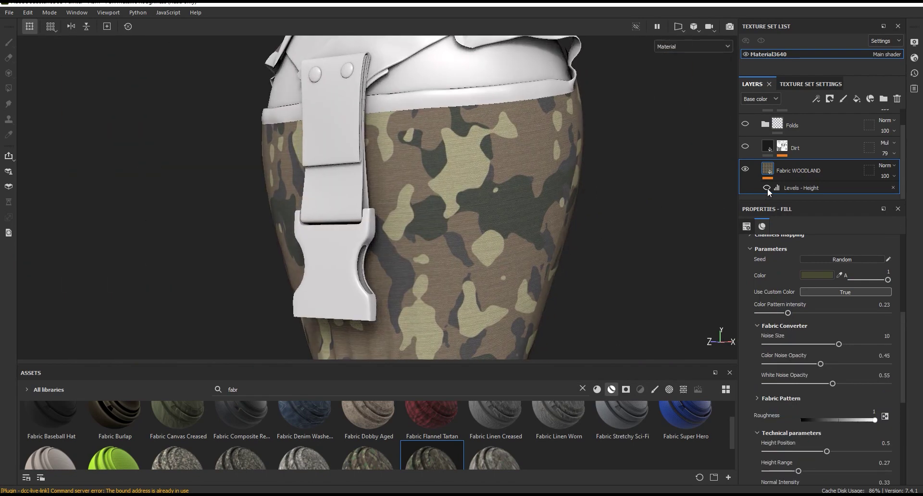
scroll(491, 210, "up", 3)
scroll(512, 218, "up", 3)
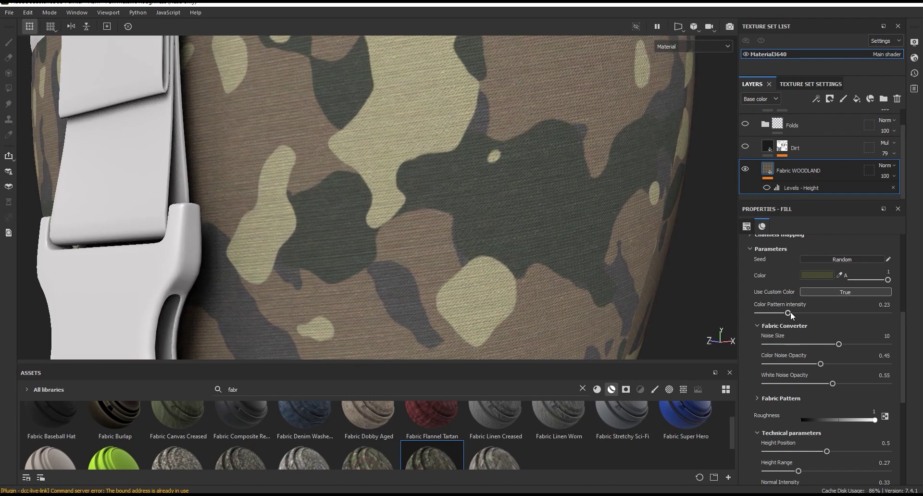
Raise the fabric's Color Pattern intensity and set Noise Size to 6.
left_click_drag(805, 313, 798, 314)
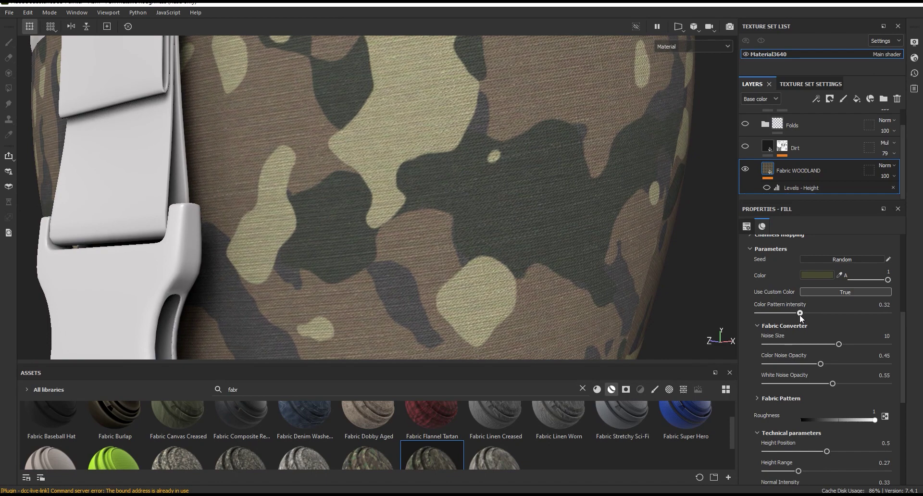
left_click_drag(481, 229, 512, 243, "alt")
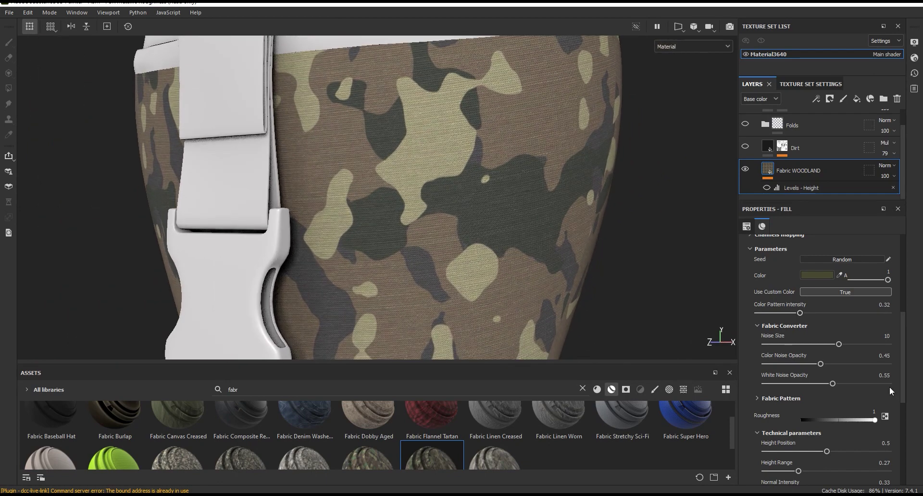
left_click(853, 344)
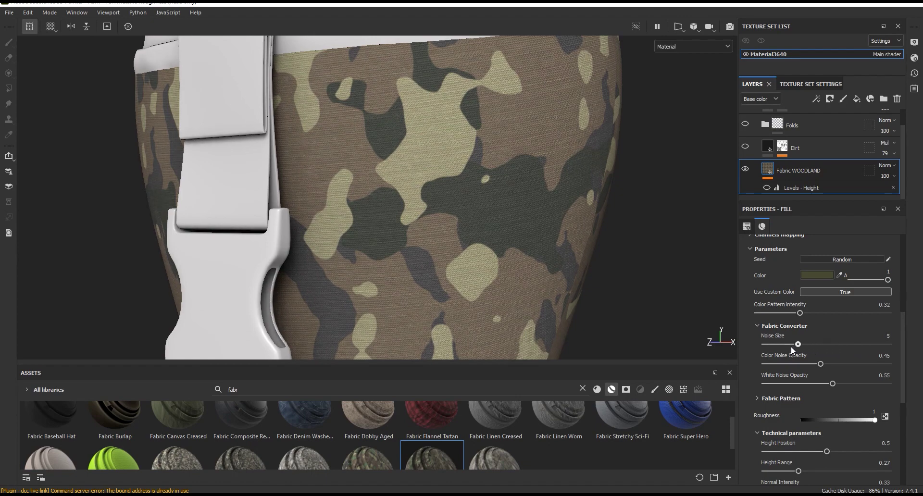
left_click_drag(781, 345, 810, 348)
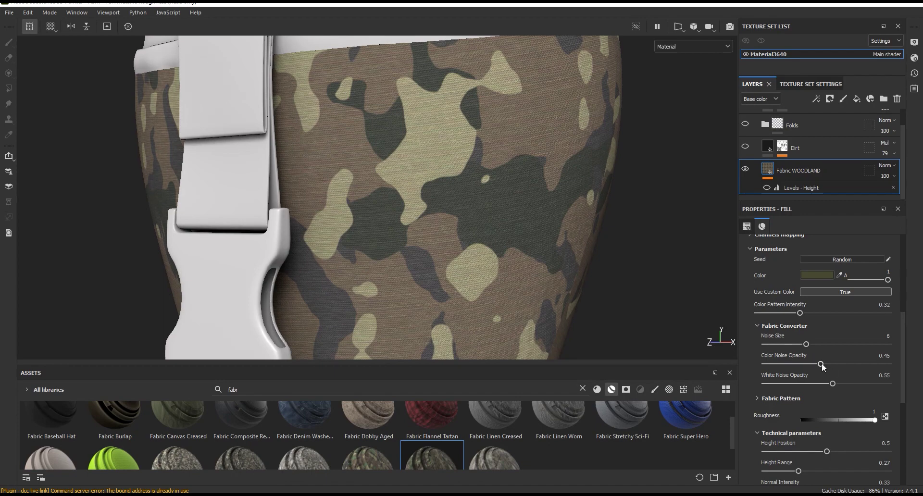
Set Color Noise Opacity to 0.58 and White Noise Opacity to 0.38.
mouse_move(888, 367)
left_mouse_down()
mouse_move(776, 368)
mouse_move(873, 374)
mouse_move(836, 376)
left_mouse_up()
scroll(550, 151, "up", 3)
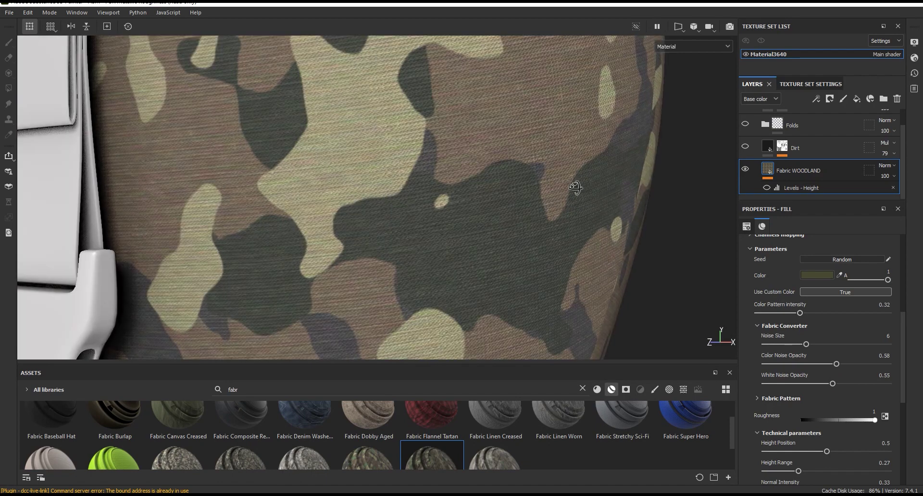
scroll(601, 206, "up", 2)
left_click_drag(833, 384, 796, 384)
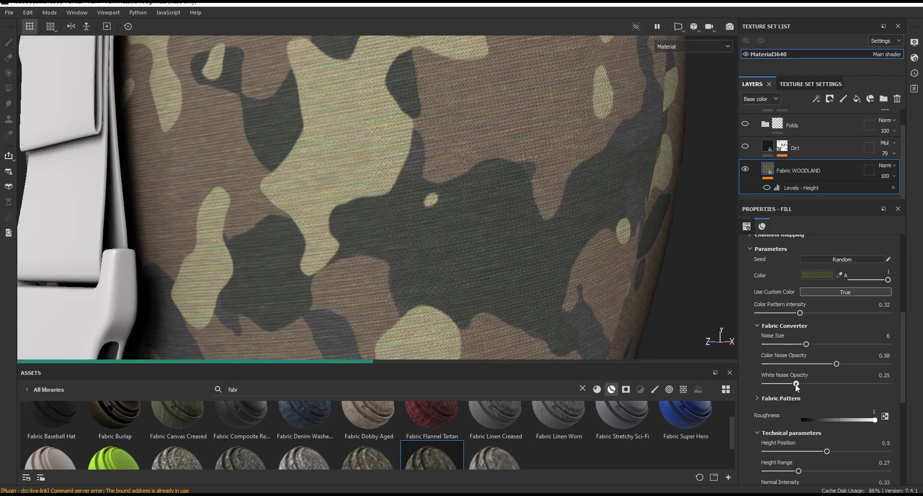
left_click_drag(892, 398, 898, 398)
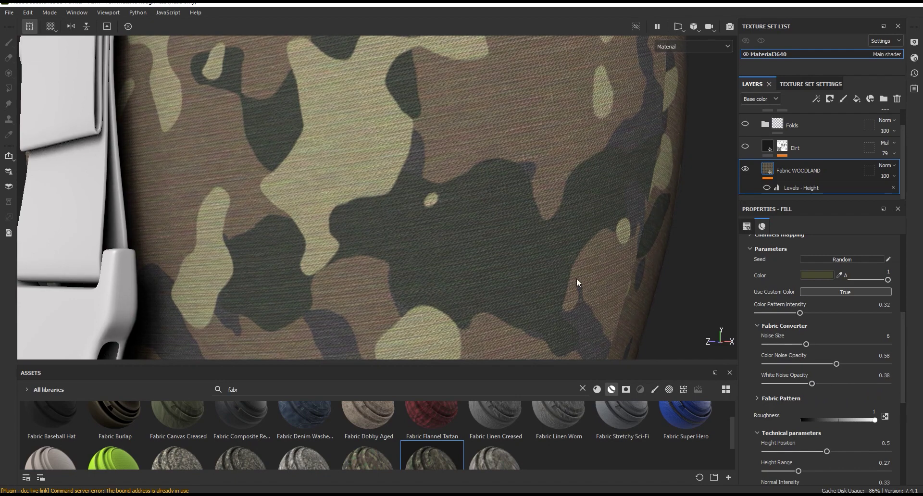
scroll(432, 165, "down", 5)
scroll(455, 162, "down", 4)
scroll(494, 201, "up", 3)
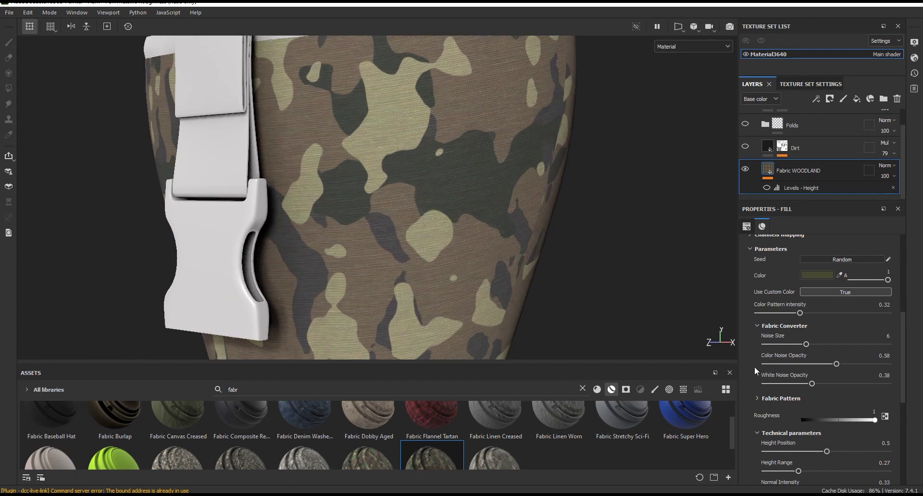
left_click(795, 398)
scroll(880, 393, "down", 2)
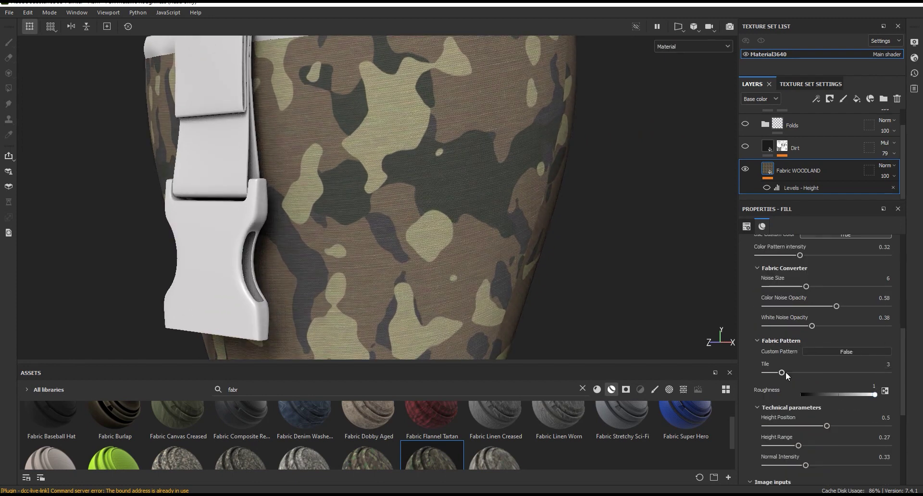
Try several Fabric Pattern Tile values and settle the woodland fabric tiling at 3.
left_click_drag(783, 373, 803, 376)
left_click_drag(874, 380, 747, 383)
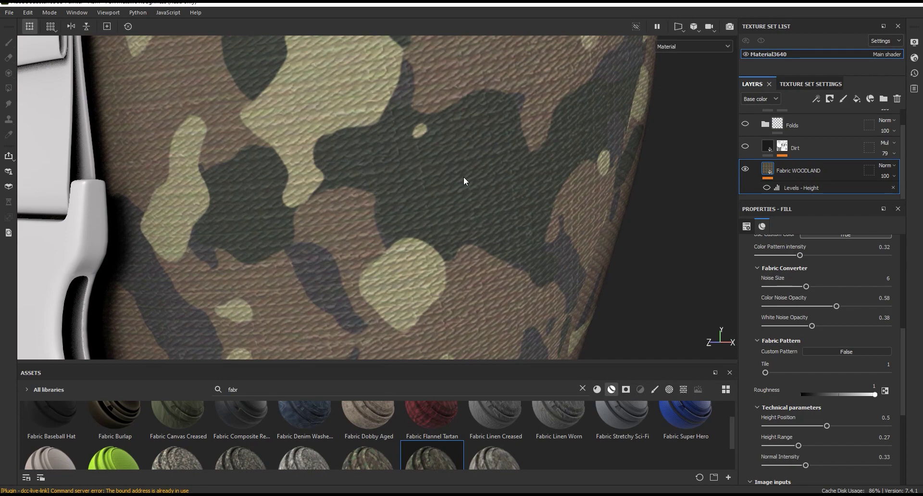
scroll(464, 180, "down", 5)
left_click_drag(464, 180, 452, 171, "alt")
scroll(445, 167, "up", 5)
scroll(445, 163, "up", 3)
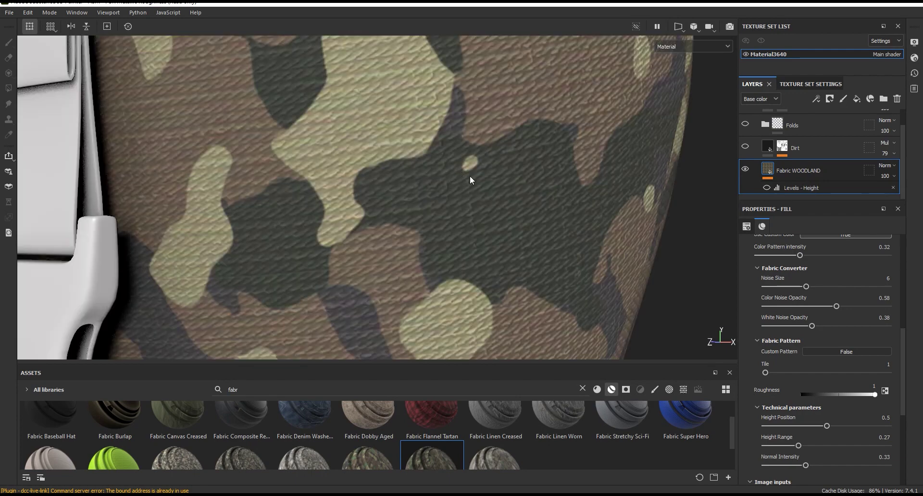
left_click_drag(769, 373, 789, 373)
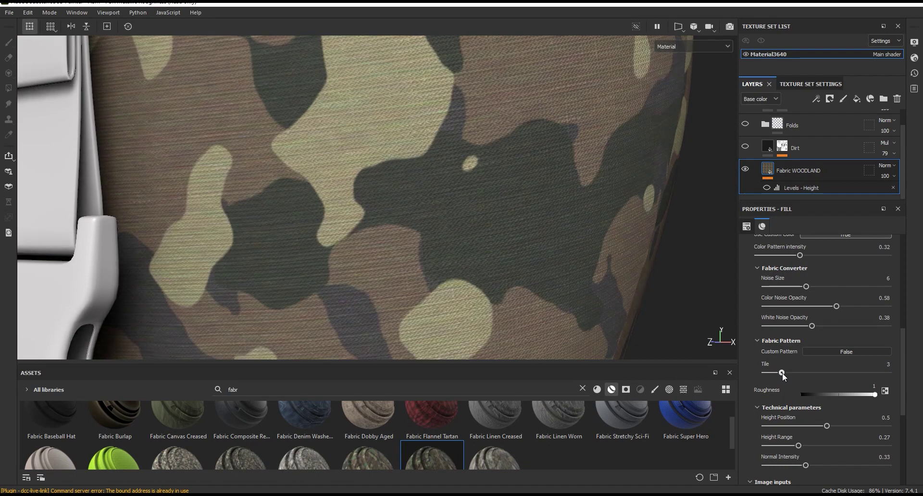
left_click_drag(792, 373, 791, 374)
scroll(476, 181, "down", 2)
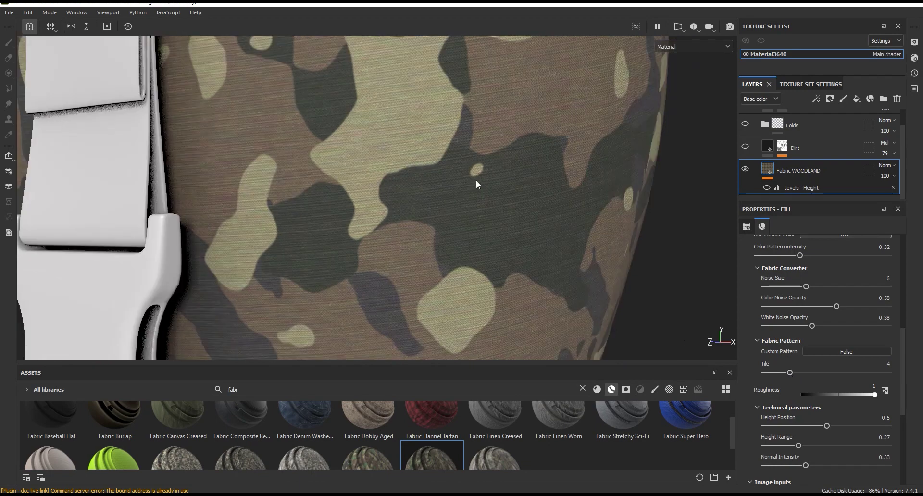
scroll(478, 177, "down", 2)
scroll(528, 214, "down", 2)
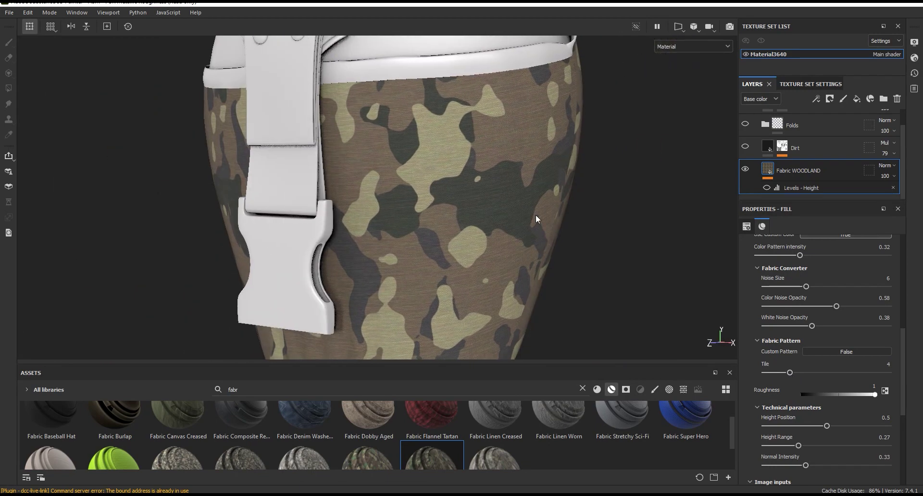
scroll(540, 220, "up", 3)
left_click_drag(789, 373, 782, 373)
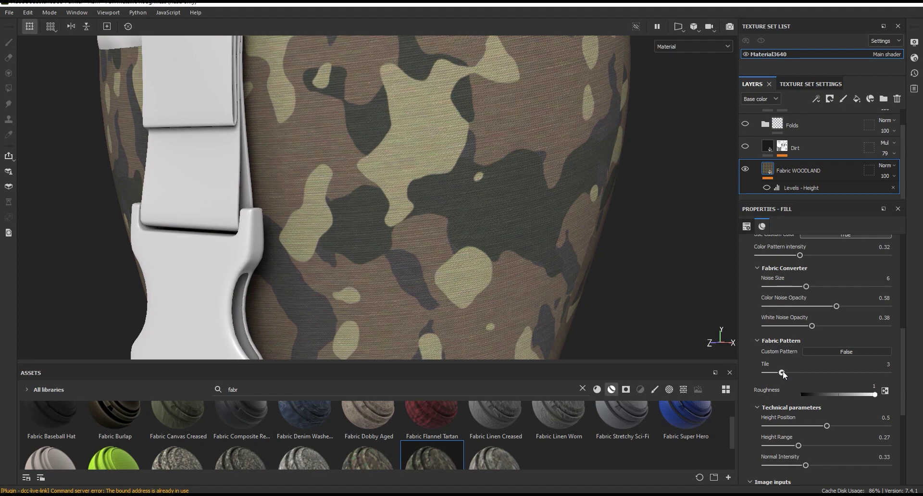
Hide the Levels - Height effect on the woodland fabric layer.
scroll(458, 190, "down", 3)
scroll(478, 220, "down", 2)
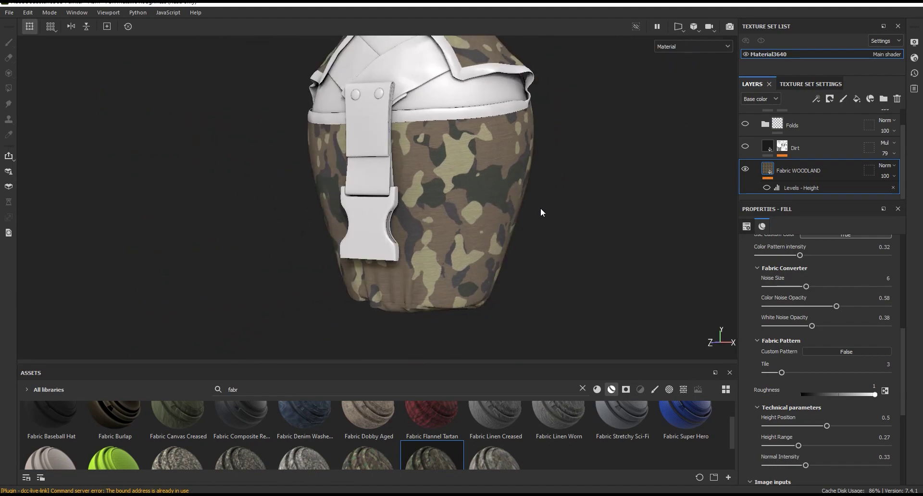
scroll(542, 210, "up", 3)
scroll(486, 151, "up", 2)
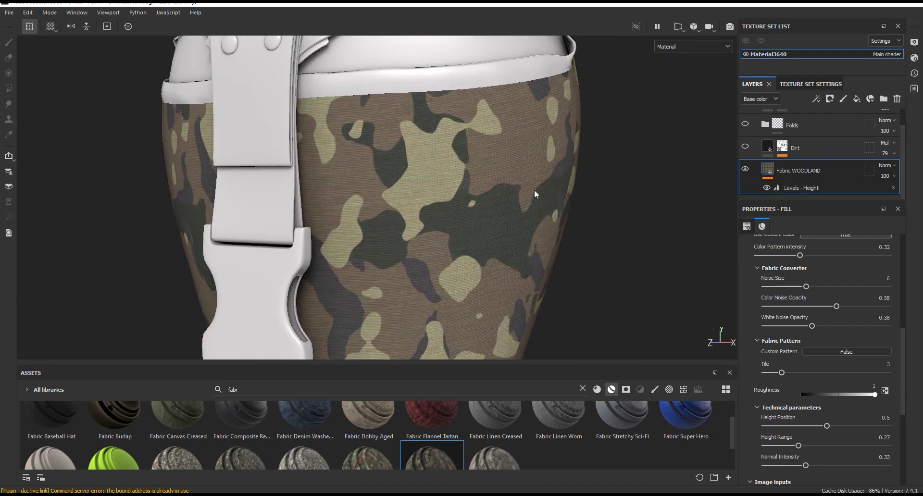
left_click_drag(536, 194, 481, 197, "alt")
scroll(481, 197, "up", 3)
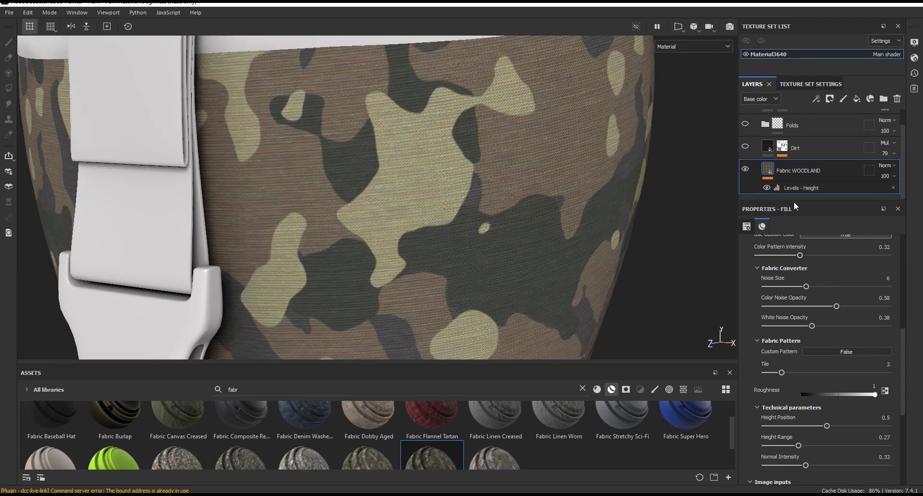
left_click(768, 187)
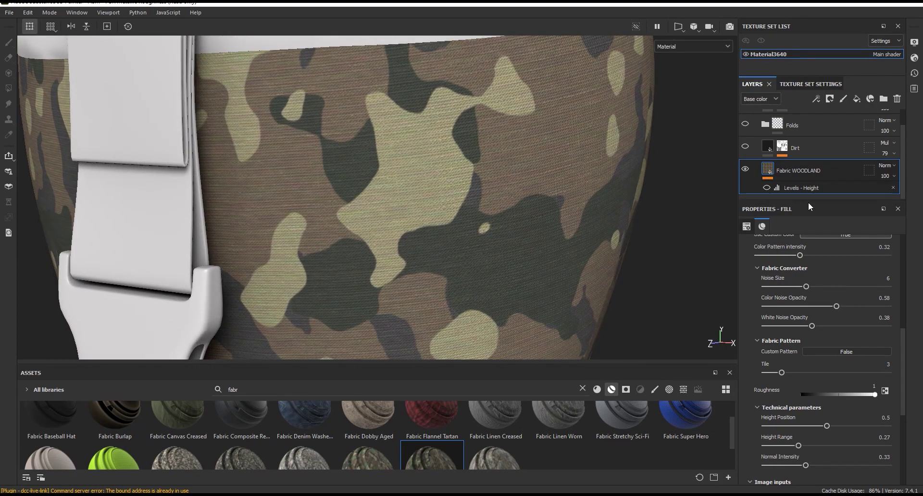
left_click_drag(499, 363, 501, 309)
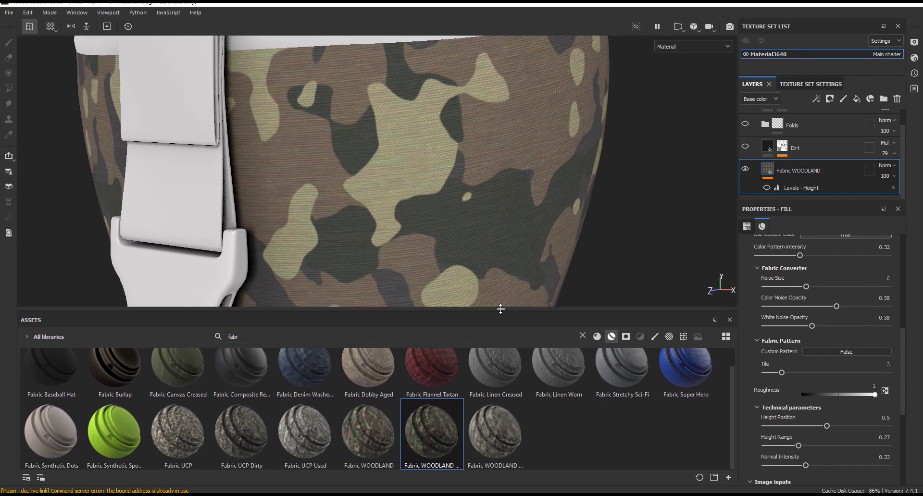
Clear the asset search and drag the HSL Perceptive filter from Filters onto the layer stack.
left_click(583, 334)
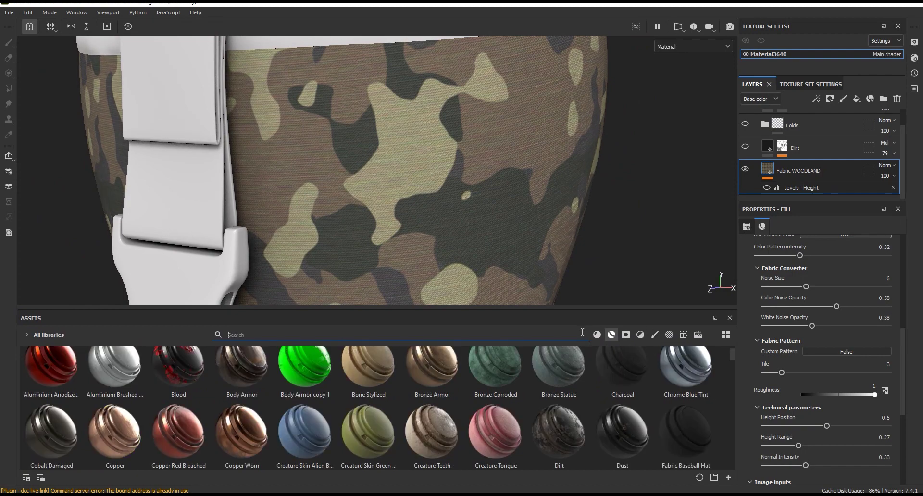
left_click(639, 335)
scroll(284, 422, "down", 2)
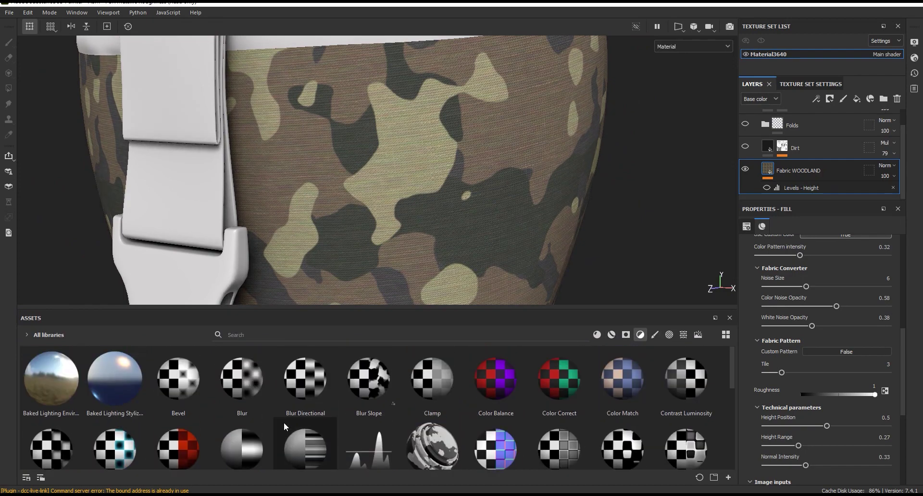
scroll(275, 423, "down", 3)
scroll(267, 423, "up", 3)
left_click_drag(51, 414, 796, 169)
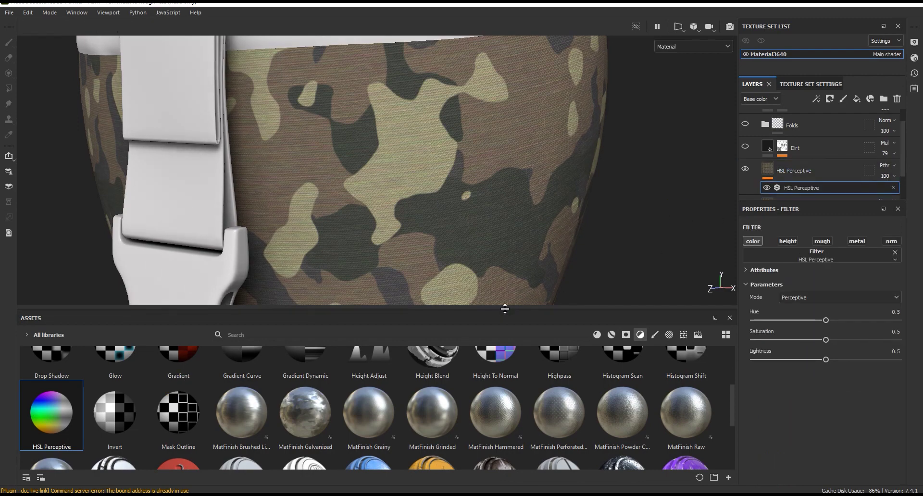
left_click_drag(505, 308, 496, 430)
scroll(466, 162, "down", 3)
scroll(461, 173, "down", 2)
scroll(458, 187, "down", 2)
scroll(459, 186, "down", 2)
mouse_move(510, 194)
left_mouse_down("alt")
mouse_move(566, 189)
mouse_move(507, 242)
left_mouse_up("alt")
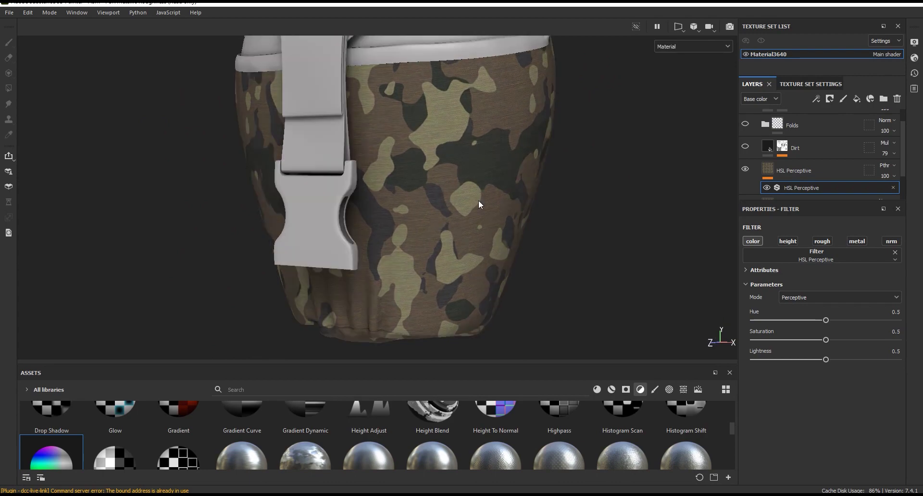
scroll(461, 248, "up", 3)
left_click_drag(414, 252, 482, 230, "alt")
Set the HSL Perceptive Saturation to 0.61 and Lightness to 0.383.
left_click_drag(826, 343, 839, 344)
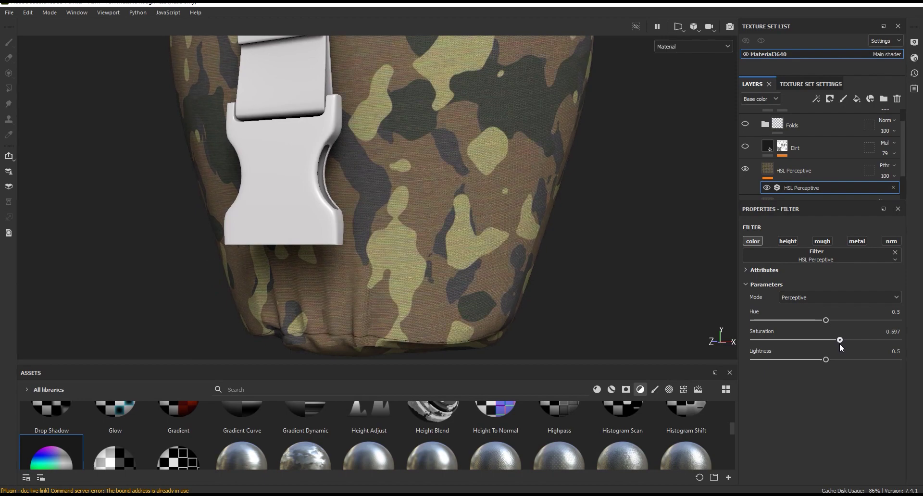
mouse_move(841, 344)
left_mouse_down()
mouse_move(832, 360)
mouse_move(808, 360)
left_mouse_up()
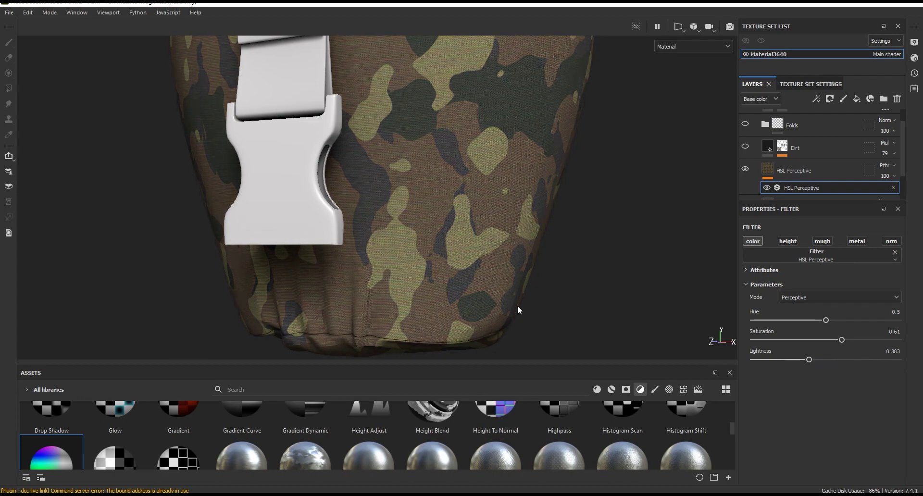
scroll(515, 307, "down", 3)
scroll(615, 230, "up", 2)
left_click(745, 169)
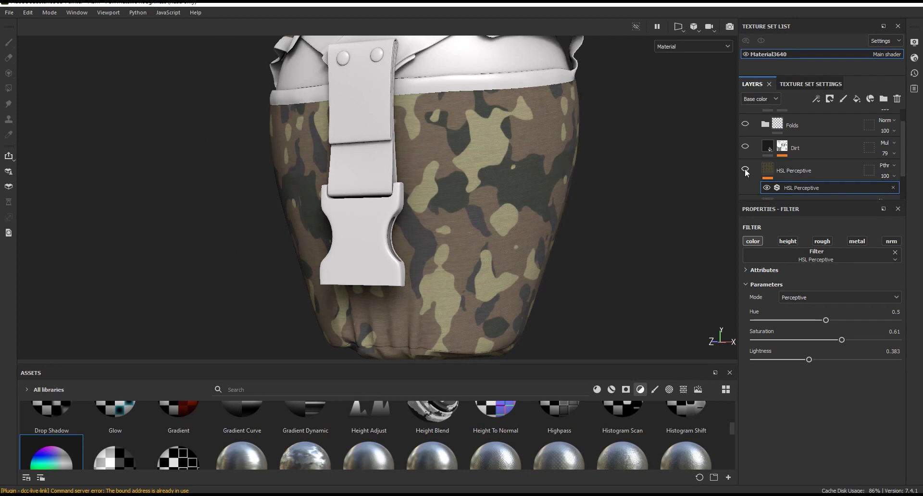
Give the HSL Perceptive layer a black mask containing a Fill effect.
left_click(746, 169)
left_click(746, 168)
left_click(746, 168)
left_click_drag(606, 185, 588, 185, "alt")
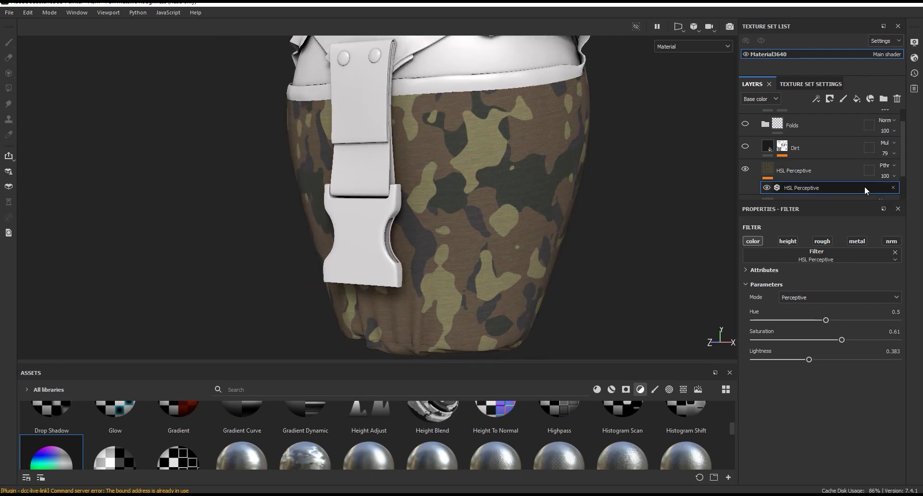
left_click(856, 171)
left_click(830, 96)
left_click(838, 123)
scroll(624, 203, "up", 2)
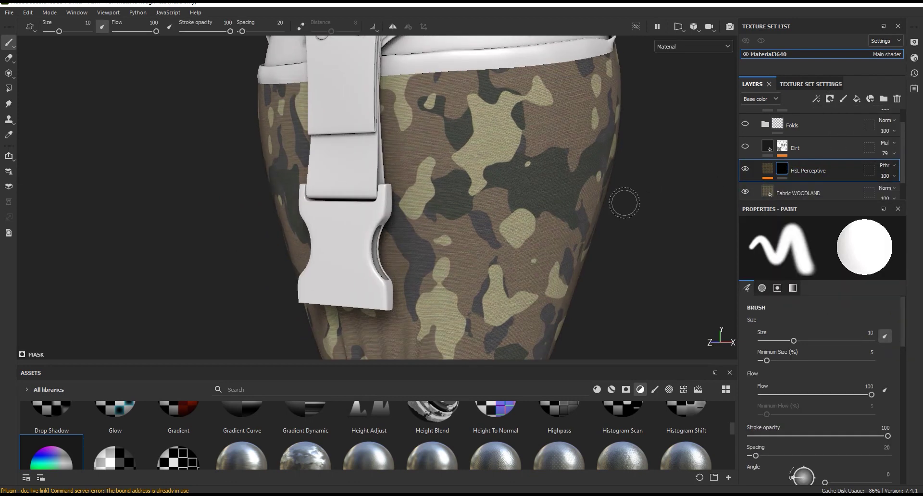
left_click(816, 98)
left_click(838, 151)
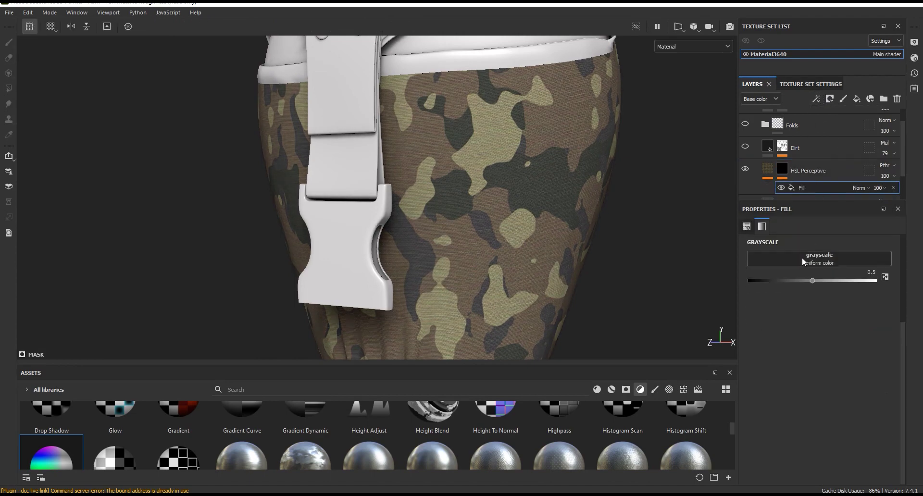
Search assets for 'grung', drop Grunge Map 001 into the mask fill, and view the mask.
left_click(683, 389)
left_click(412, 389)
type("gru")
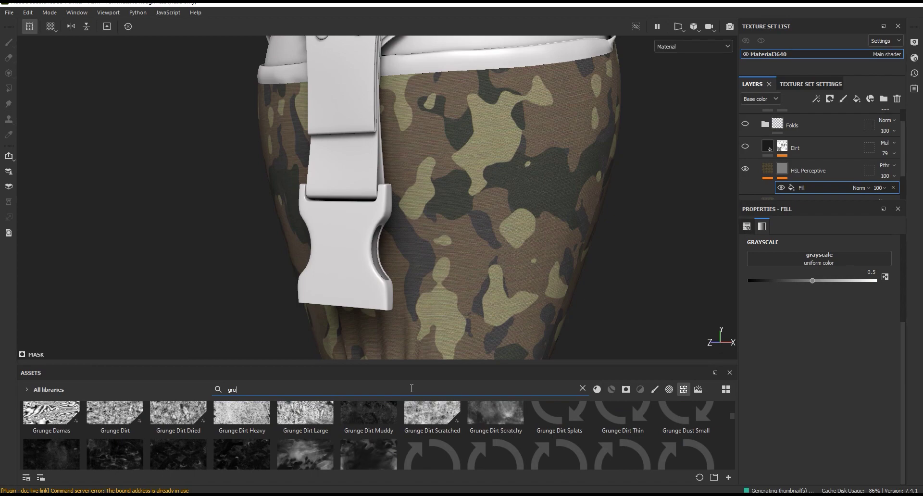
type("ng")
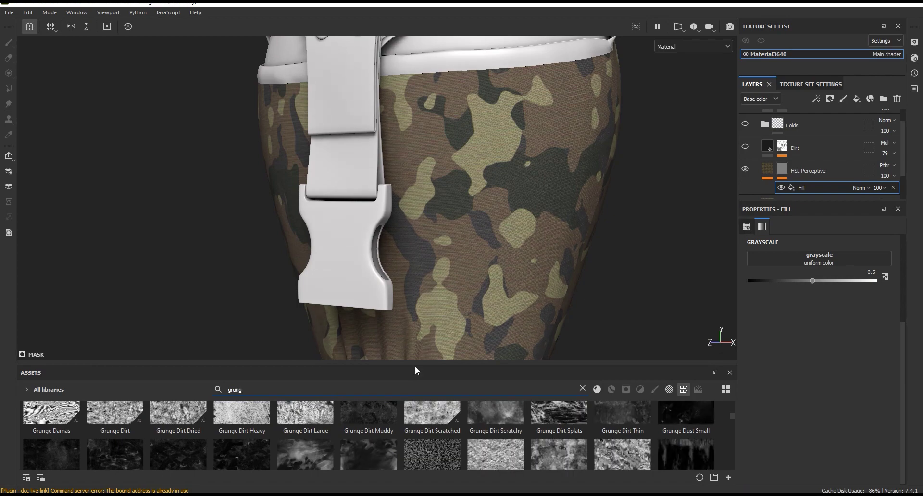
left_click_drag(417, 369, 417, 304)
left_click_drag(732, 373, 742, 391)
left_click_drag(560, 379, 821, 258)
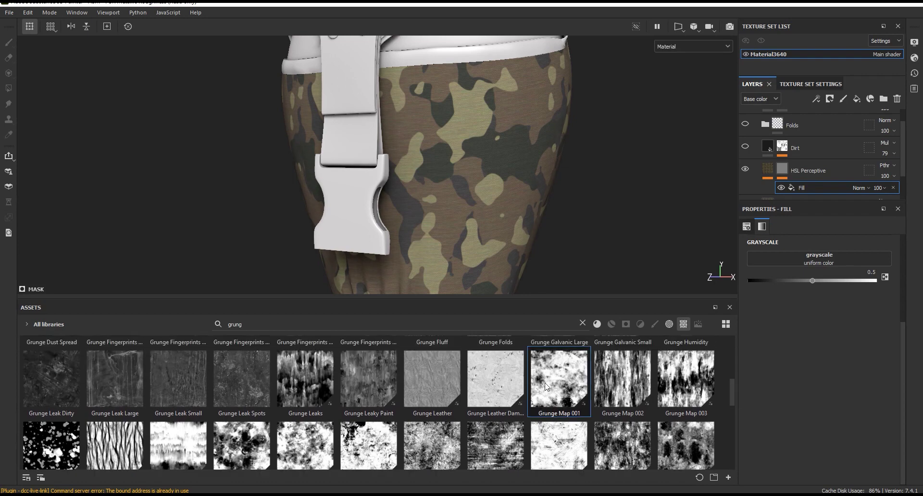
left_click_drag(540, 297, 539, 363)
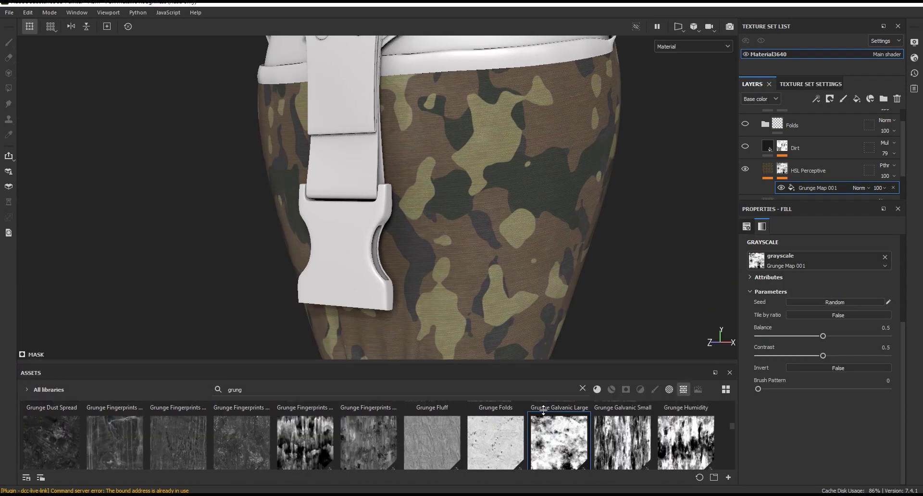
left_click(688, 47)
left_click(681, 137)
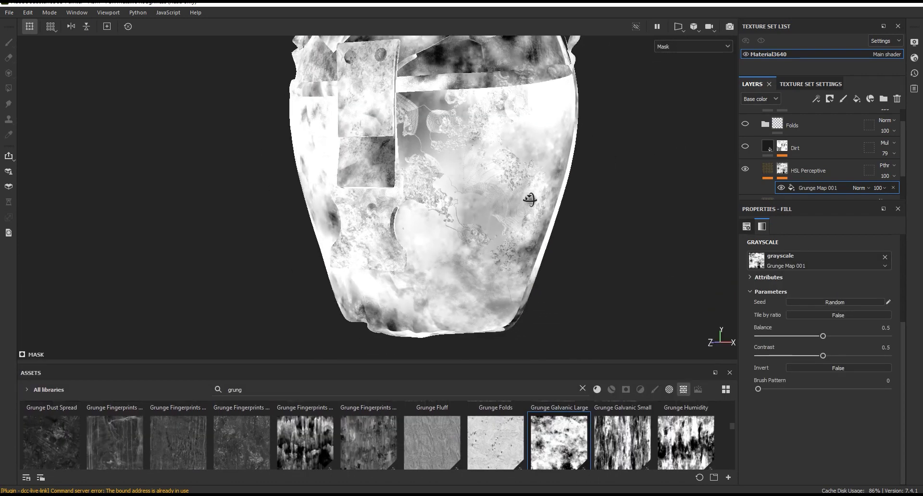
Project the grunge mask Tri-planar and scale it to about 3.
scroll(761, 326, "up", 3)
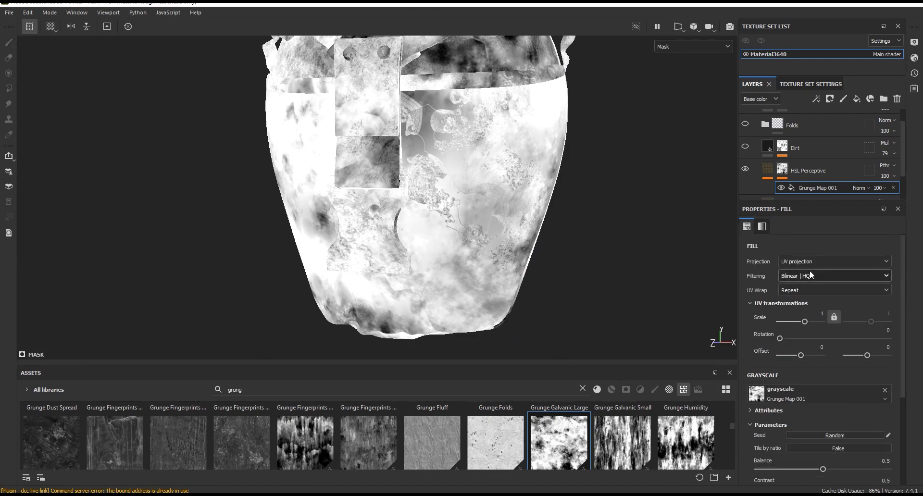
left_click(800, 261)
left_click(800, 294)
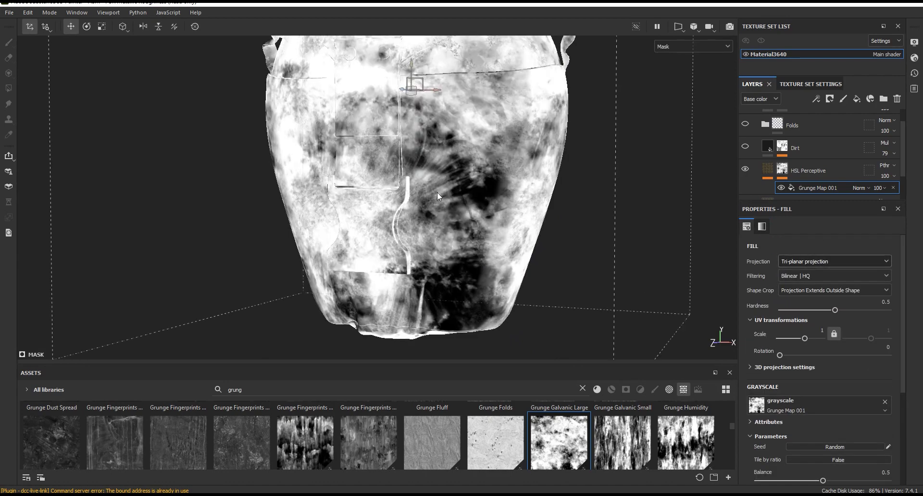
scroll(433, 193, "down", 3)
scroll(451, 266, "up", 3)
mouse_move(474, 231)
left_mouse_down("alt")
mouse_move(529, 220)
mouse_move(434, 238)
mouse_move(518, 221)
left_mouse_up("alt")
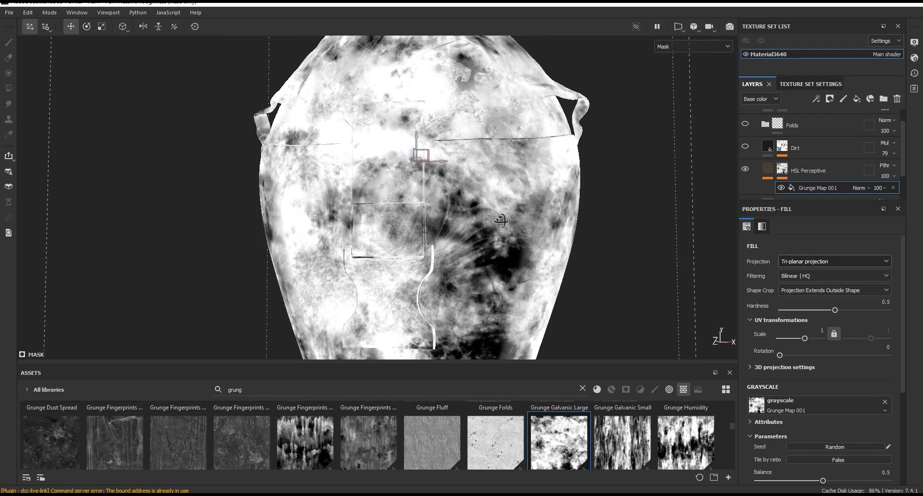
left_click_drag(806, 339, 805, 339)
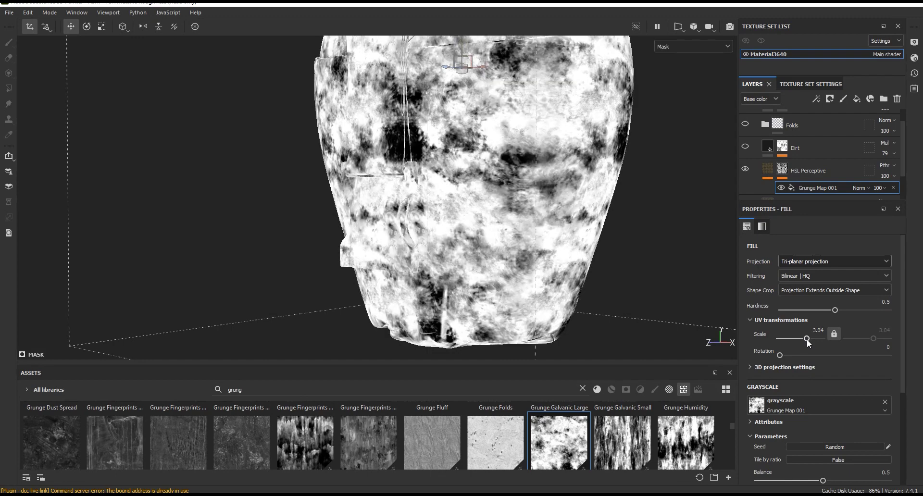
Set mask Balance 0.29 and Contrast 0.33, then show the Material channel again.
scroll(902, 326, "down", 3)
mouse_move(819, 379)
left_mouse_down()
mouse_move(786, 380)
mouse_move(800, 362)
mouse_move(779, 380)
mouse_move(801, 376)
mouse_move(796, 361)
left_mouse_up()
left_click(682, 47)
left_click(671, 71)
scroll(529, 240, "down", 2)
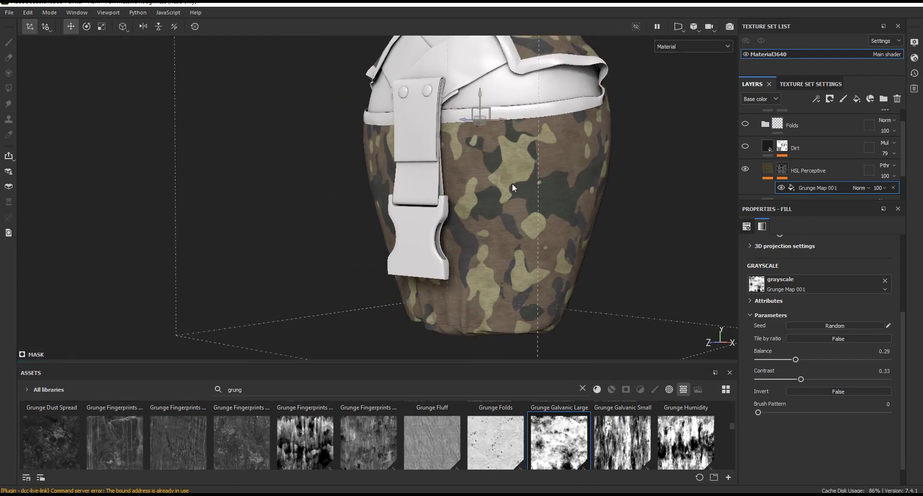
Lower the grunge mask's contrast to about 0.16.
scroll(515, 168, "up", 2)
scroll(520, 148, "up", 2)
scroll(534, 144, "up", 2)
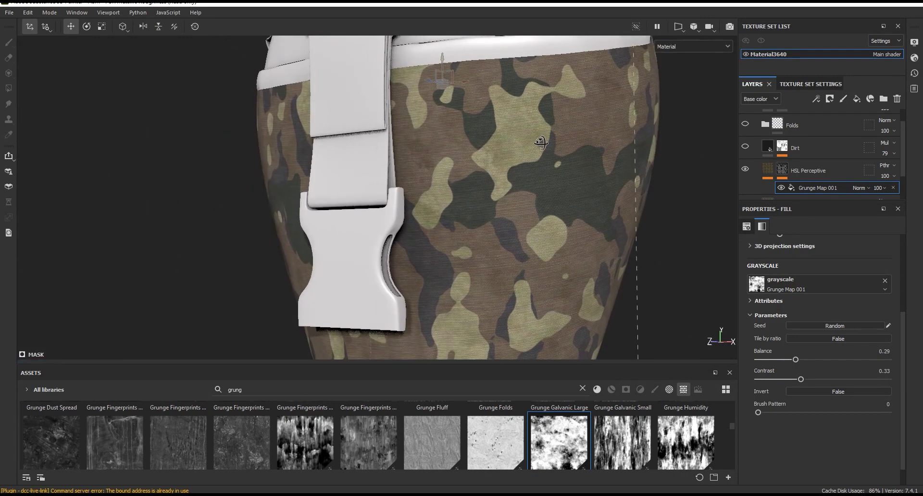
left_click_drag(541, 142, 533, 144, "alt")
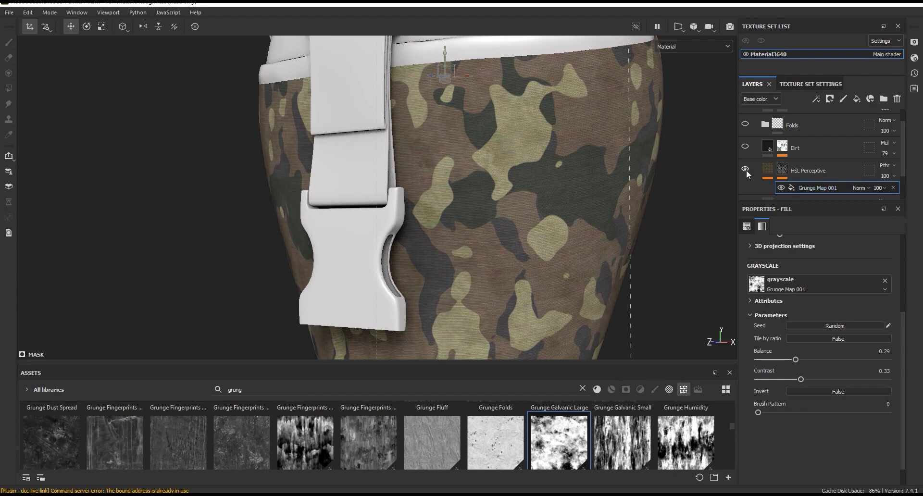
scroll(513, 139, "up", 2)
scroll(500, 163, "up", 2)
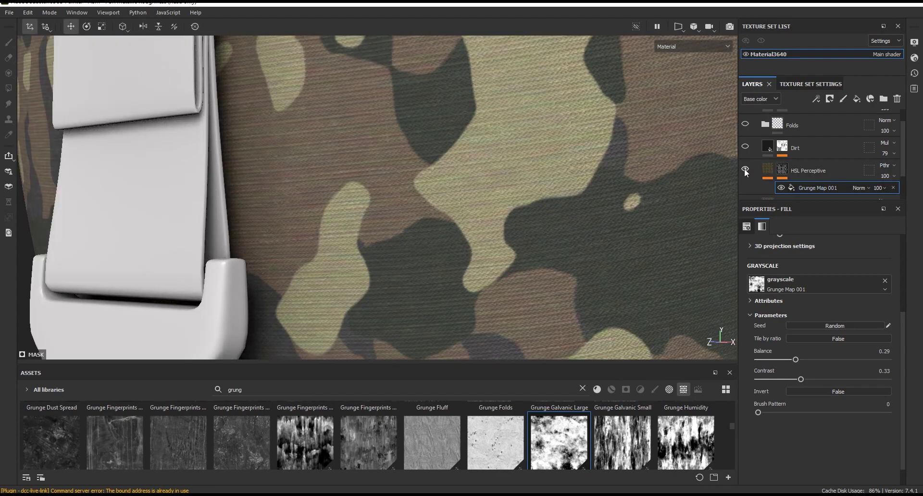
scroll(391, 119, "down", 3)
scroll(484, 113, "down", 3)
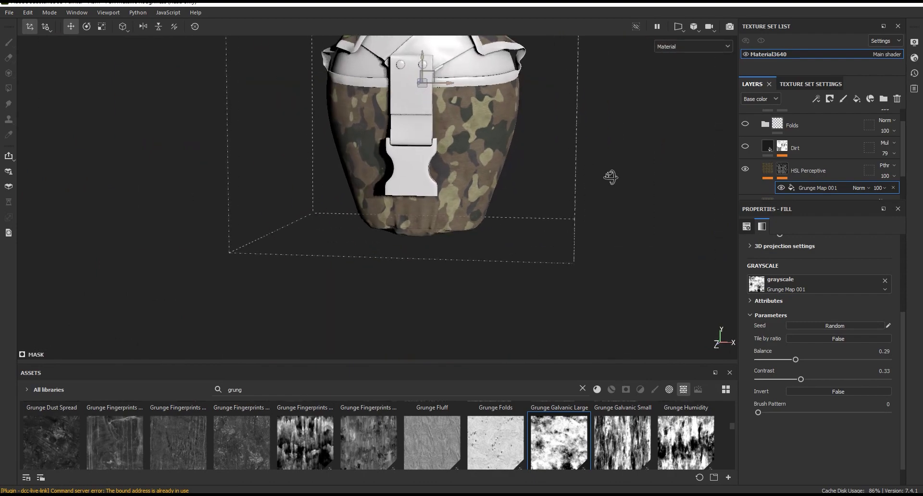
scroll(486, 122, "up", 3)
left_click_drag(802, 382, 790, 383)
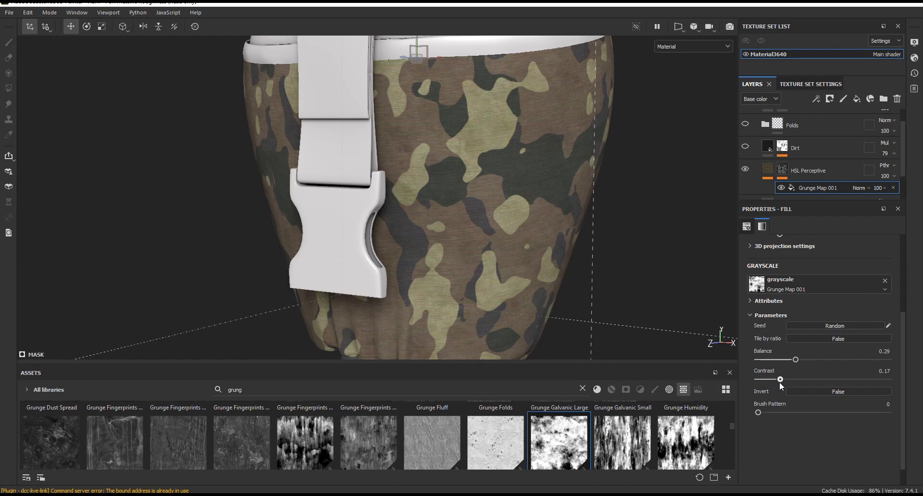
scroll(625, 344, "down", 3)
Select the HSL Perceptive layer and clear the 'grung' asset search.
left_click(784, 173)
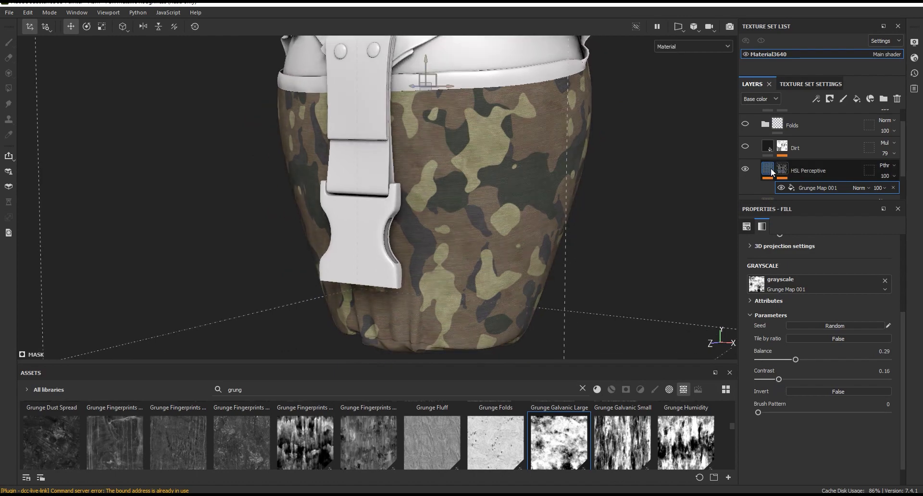
left_click(583, 388)
mouse_move(461, 180)
left_mouse_down("alt")
mouse_move(436, 173)
mouse_move(497, 208)
mouse_move(534, 245)
left_mouse_up("alt")
left_click(612, 389)
Set the added HSL Perceptive filter to Hue 0.513, Saturation 0.57 and Lightness 0.33.
left_click(640, 389)
left_click(807, 187)
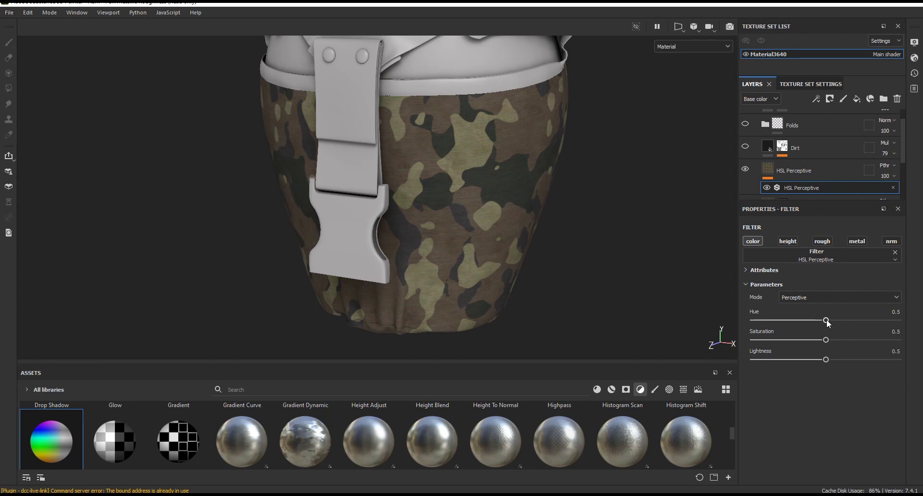
scroll(429, 174, "up", 3)
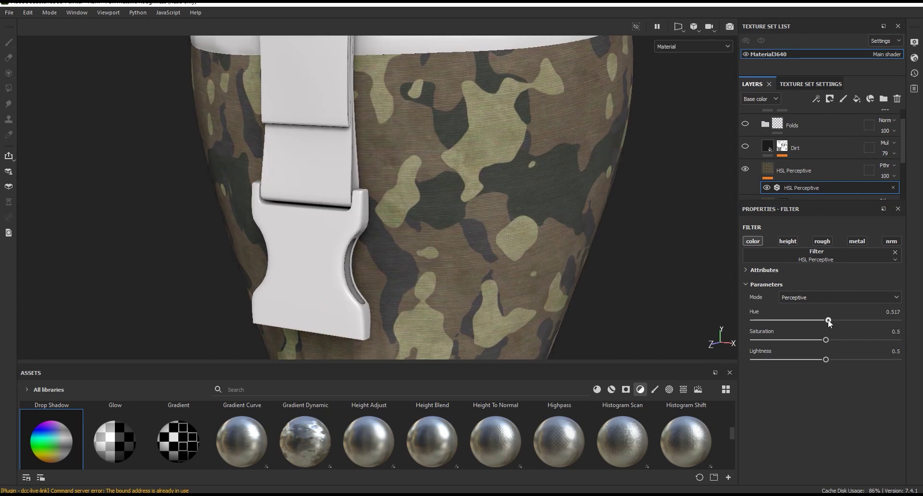
left_click_drag(829, 342, 803, 365)
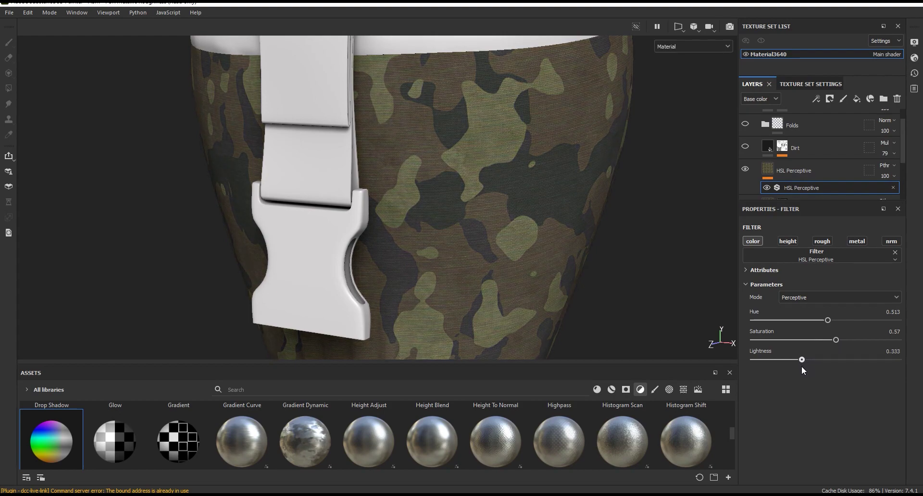
left_click_drag(801, 367, 802, 366)
scroll(460, 146, "down", 2)
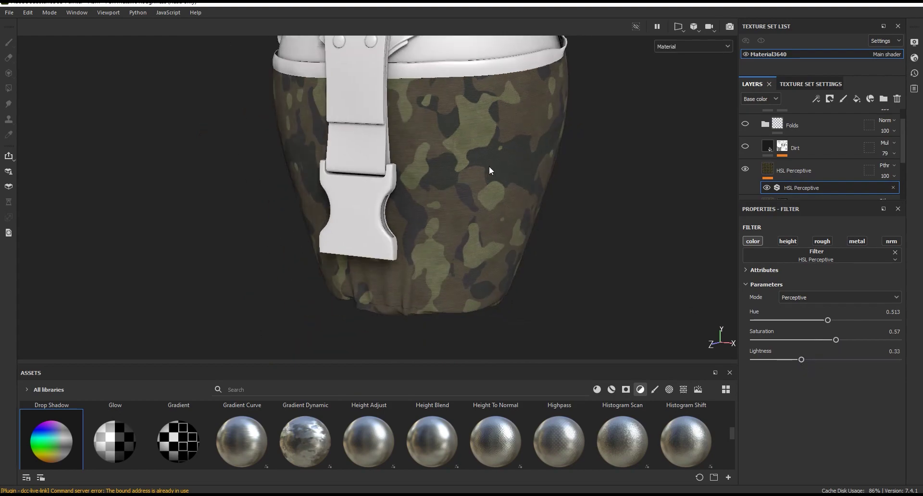
scroll(486, 169, "up", 1)
double_click(746, 170)
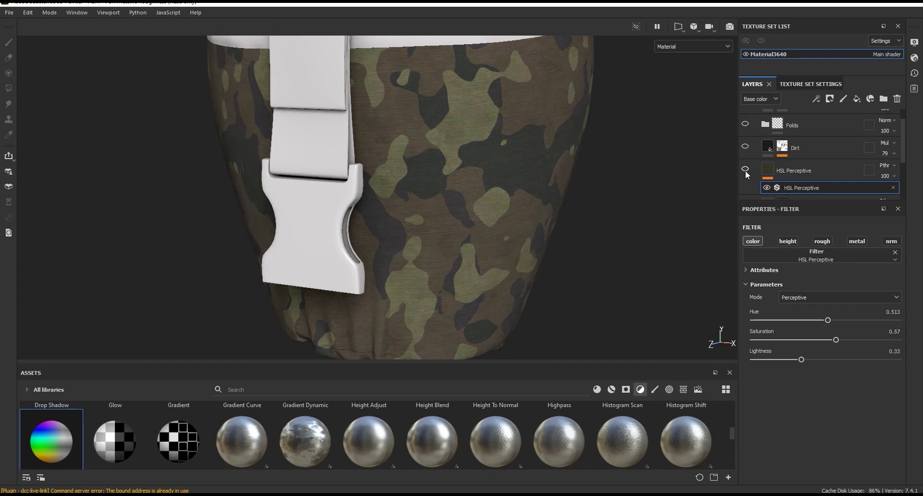
left_click(803, 166)
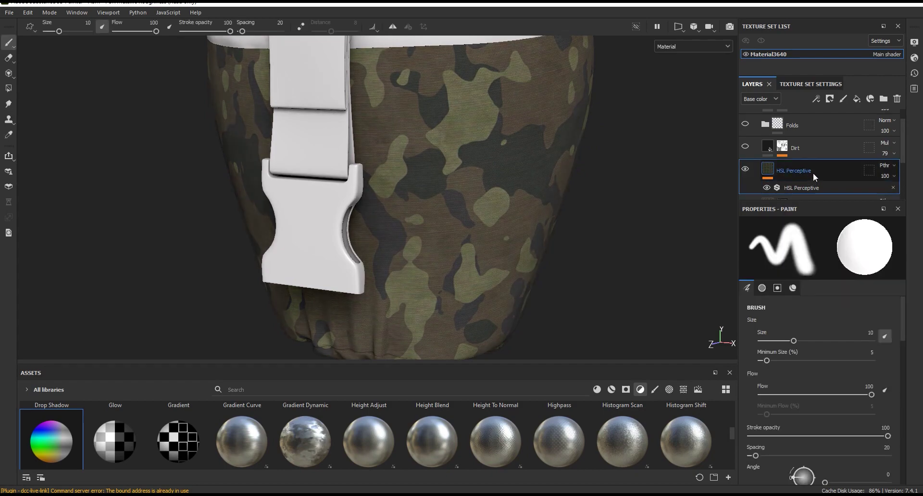
Add a black mask to the HSL Perceptive layer and show the Smart Masks assets.
left_click(830, 99)
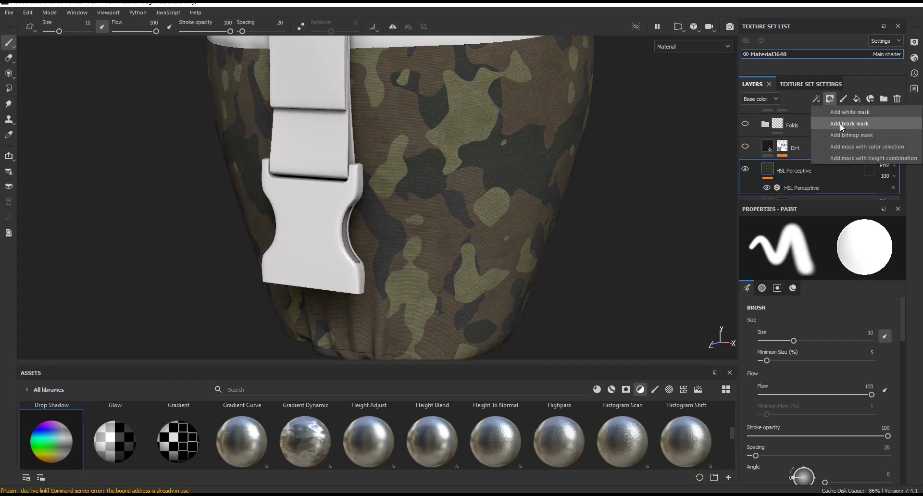
left_click(841, 126)
left_click_drag(490, 364, 491, 310)
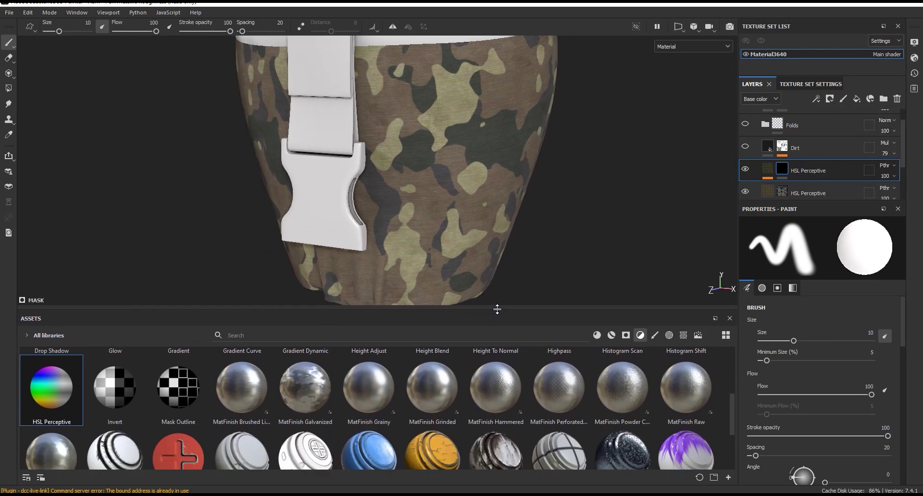
scroll(469, 179, "up", 2)
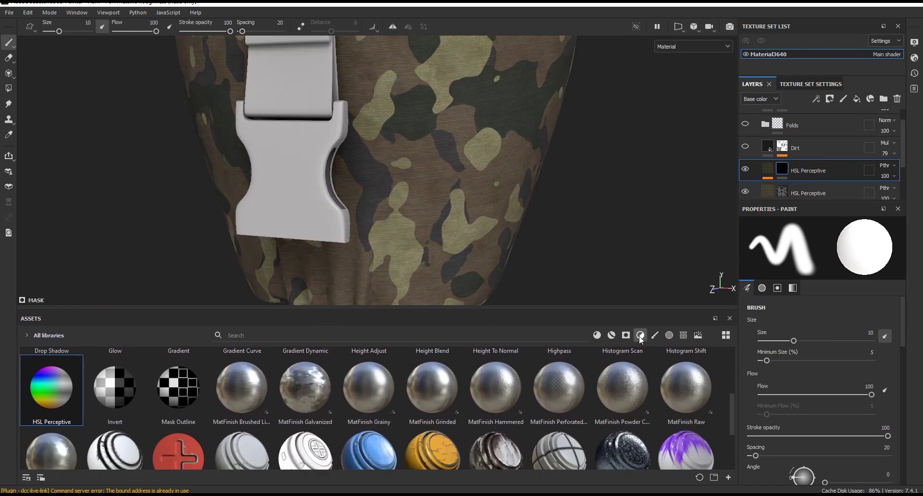
left_click(654, 335)
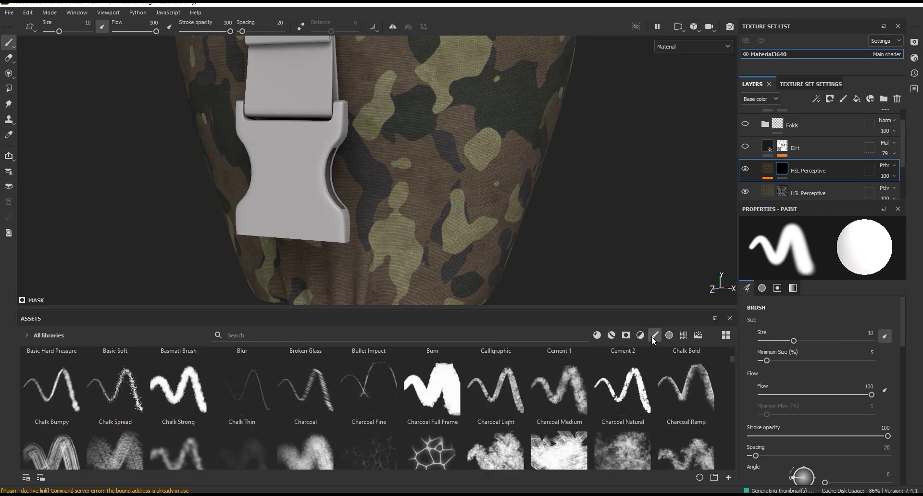
left_click(636, 335)
left_click(626, 336)
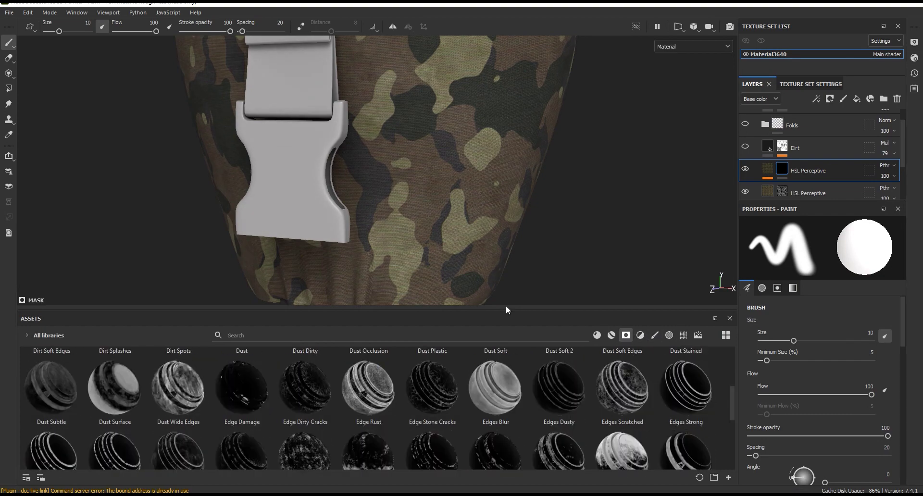
left_click_drag(502, 309, 504, 271)
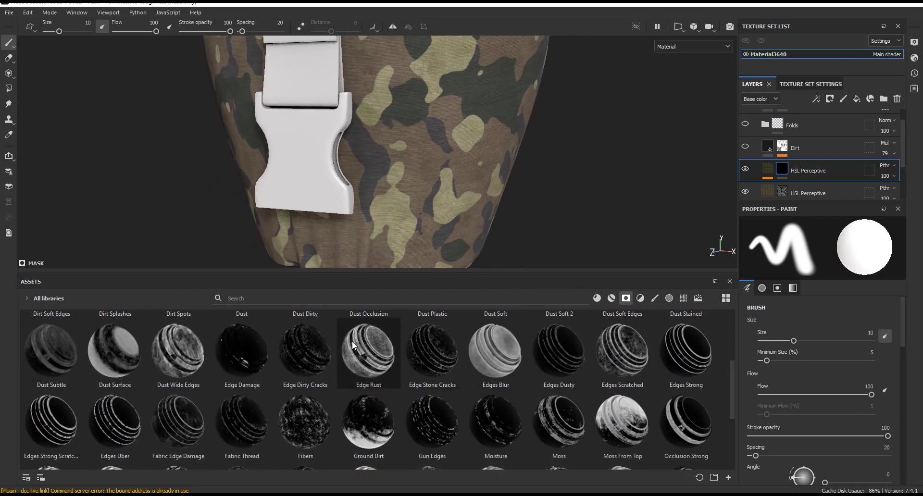
Browse the smart masks and apply Dirt Cavities to the HSL Perceptive layer.
left_click_drag(732, 385, 729, 331)
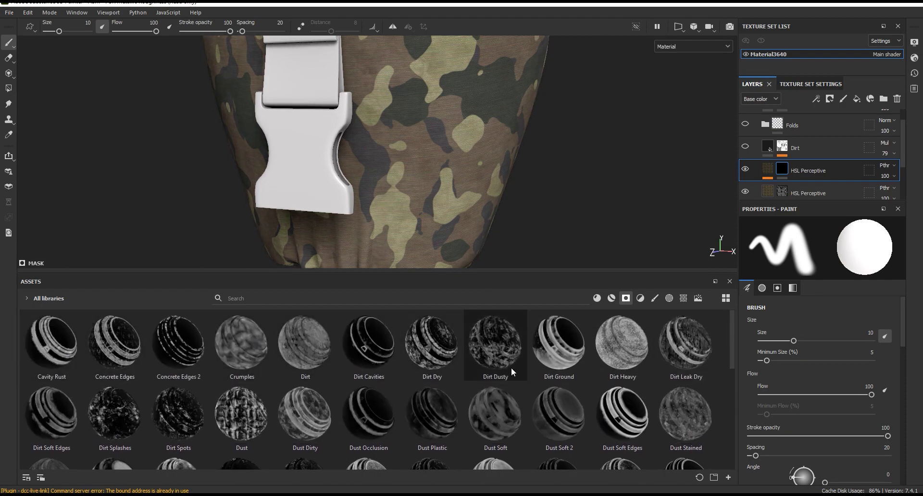
left_click_drag(734, 336, 729, 426)
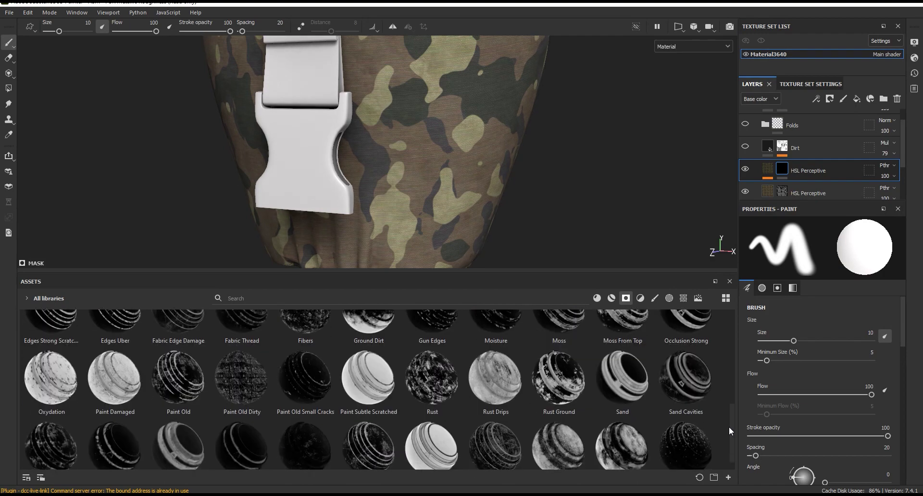
left_click_drag(729, 426, 725, 415)
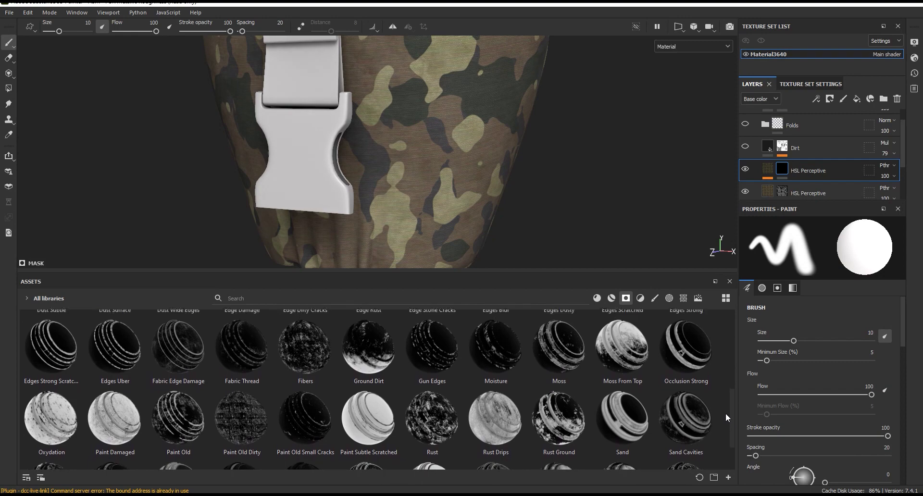
mouse_move(726, 414)
left_mouse_down()
mouse_move(726, 401)
mouse_move(728, 443)
left_mouse_up()
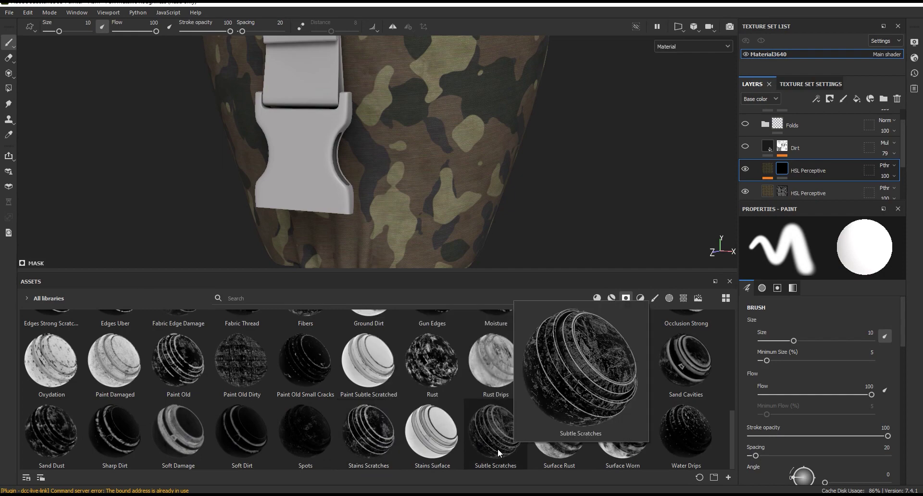
left_click_drag(733, 446, 746, 345)
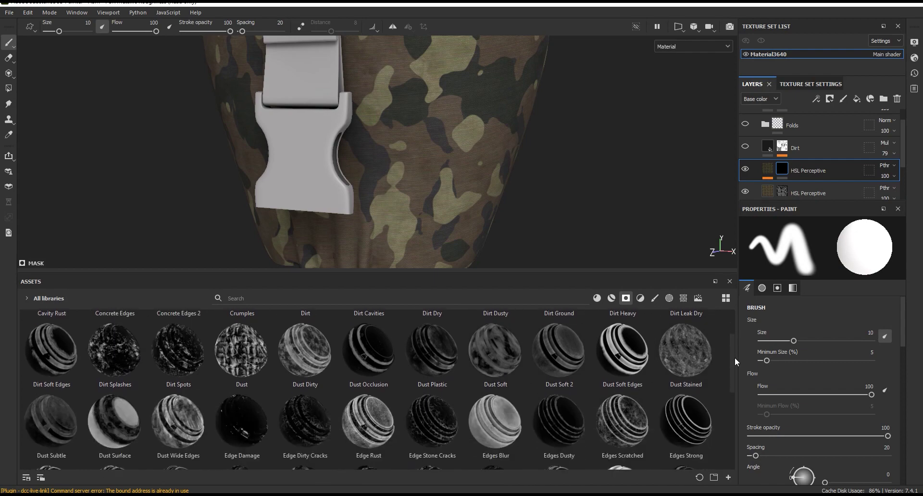
left_click_drag(734, 357, 742, 332)
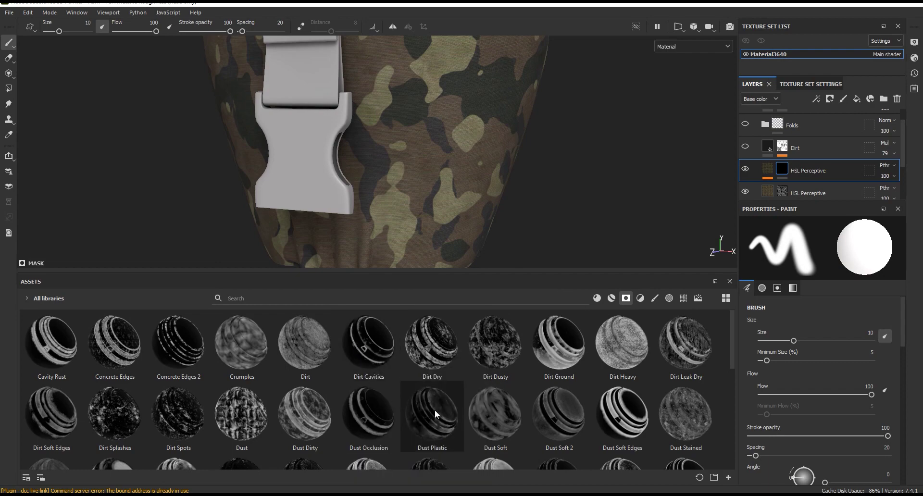
mouse_move(432, 421)
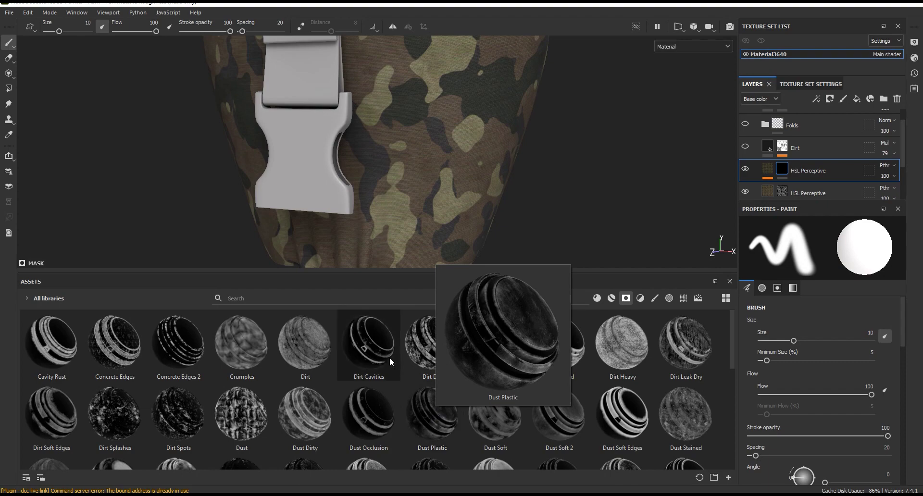
left_click_drag(392, 358, 812, 176)
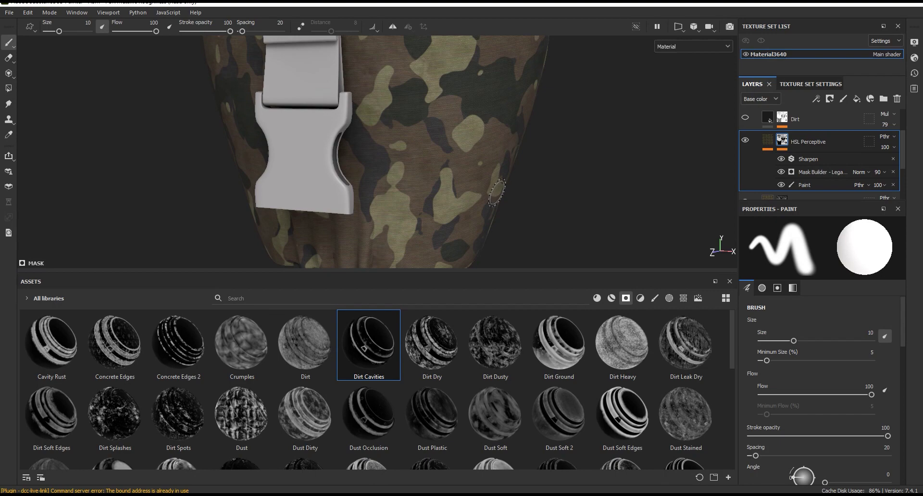
Compare the HSL Perceptive layer on and off, then delete the Sharpen and Mask Builder mask effects.
left_click_drag(497, 192, 532, 202, "alt")
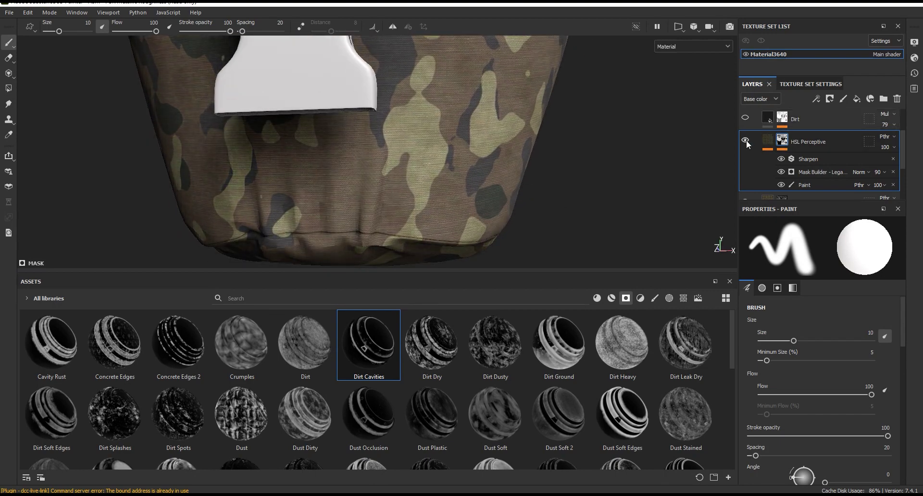
left_click(746, 140)
left_click_drag(460, 255, 532, 165, "alt")
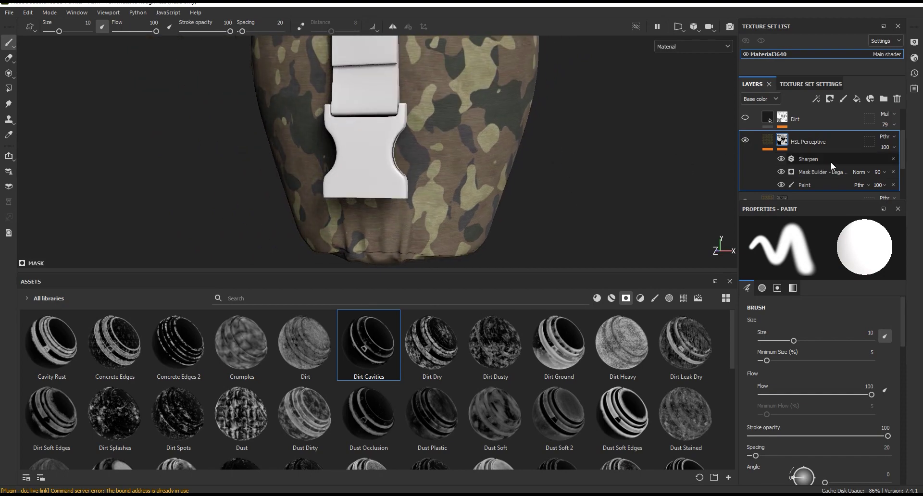
left_click(895, 160)
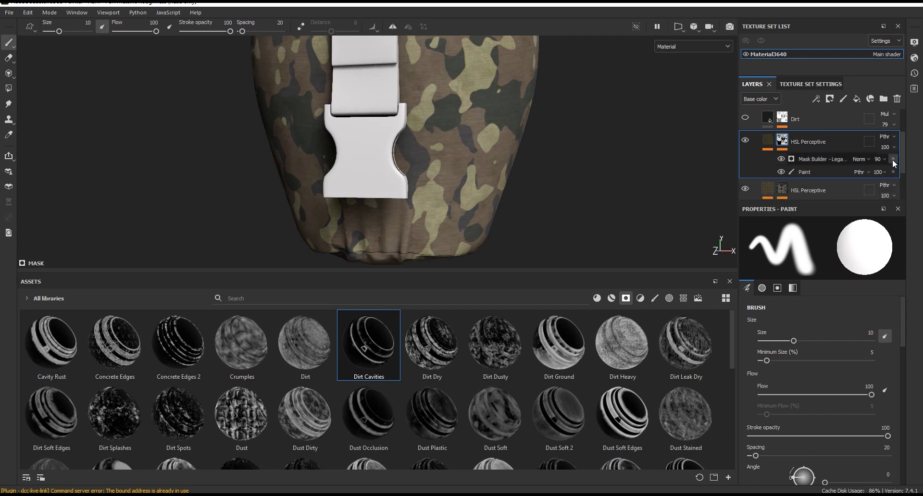
left_click(892, 160)
left_click(893, 159)
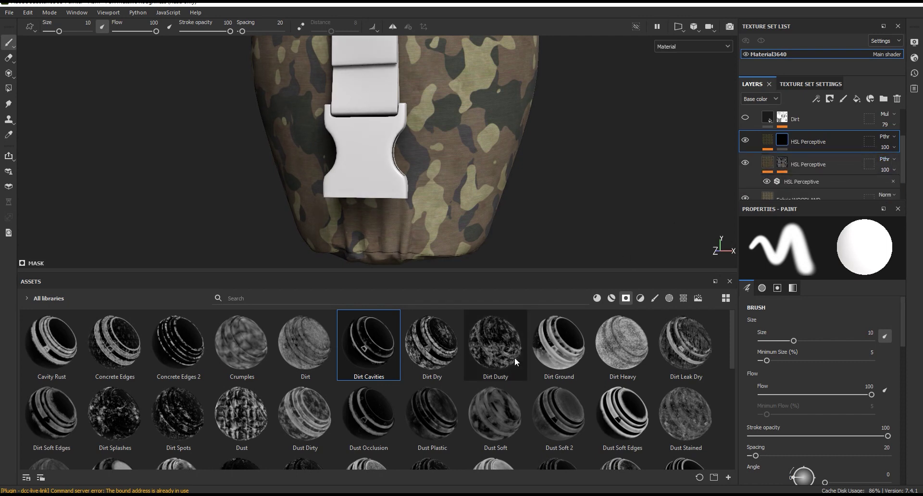
Drag the Sharp Dirt smart mask from Assets onto the upper HSL Perceptive layer.
scroll(731, 339, "down", 1)
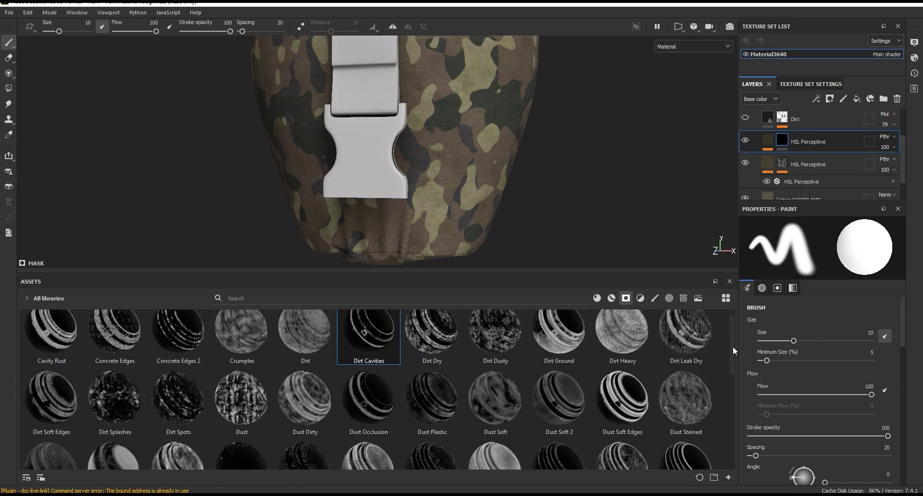
scroll(734, 361, "down", 1)
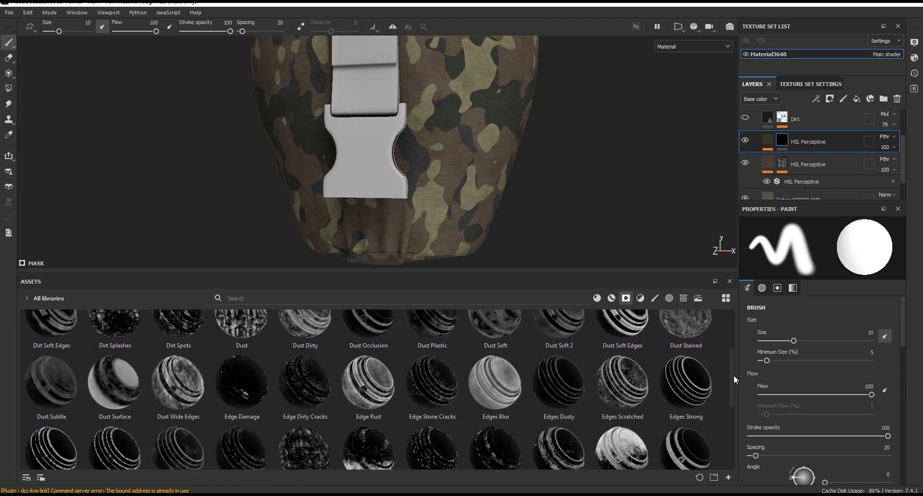
left_click_drag(734, 380, 731, 416)
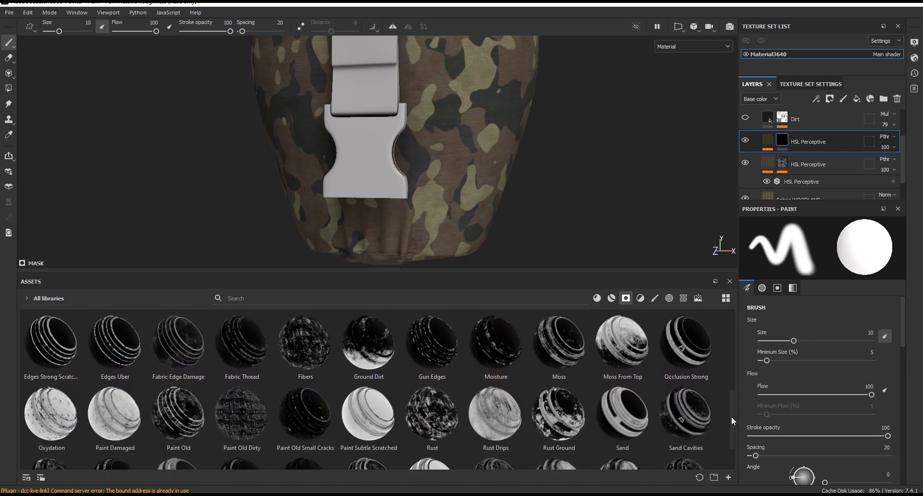
left_click_drag(731, 417, 729, 437)
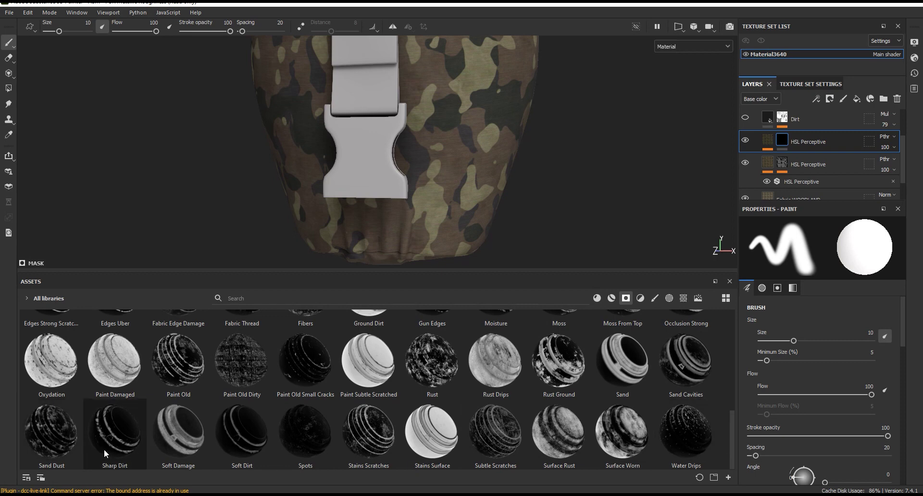
left_click_drag(108, 447, 802, 147)
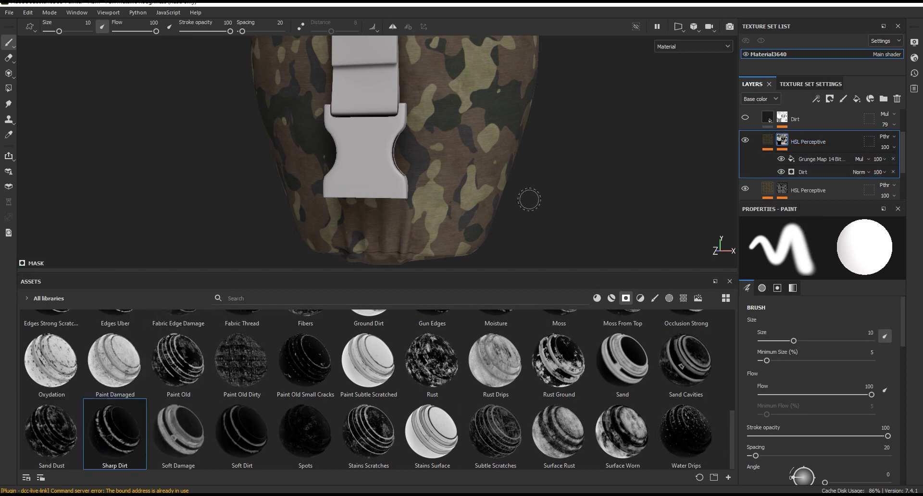
In the Dirt generator, raise Dirt Level and lower Grunge Amount to 0.39.
left_click_drag(507, 272, 507, 363)
left_click_drag(469, 226, 537, 223, "alt")
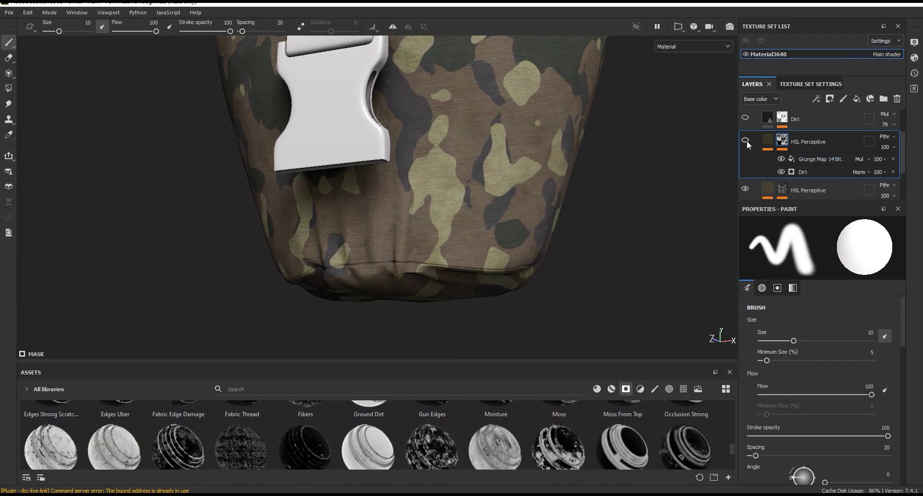
left_click_drag(605, 197, 386, 77, "alt")
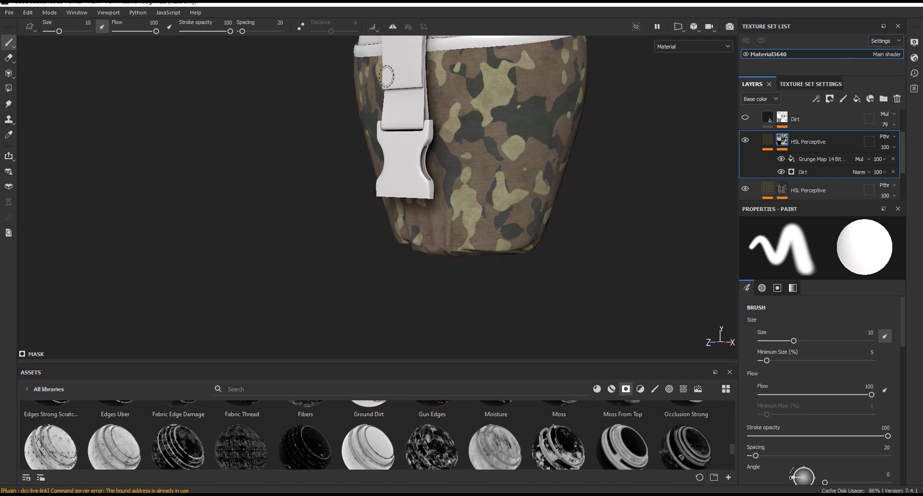
scroll(386, 76, "up", 3)
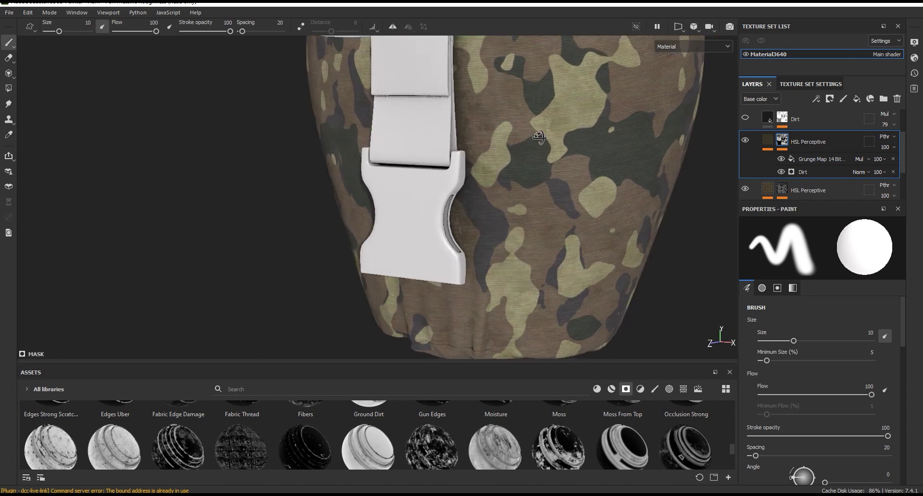
left_click(816, 172)
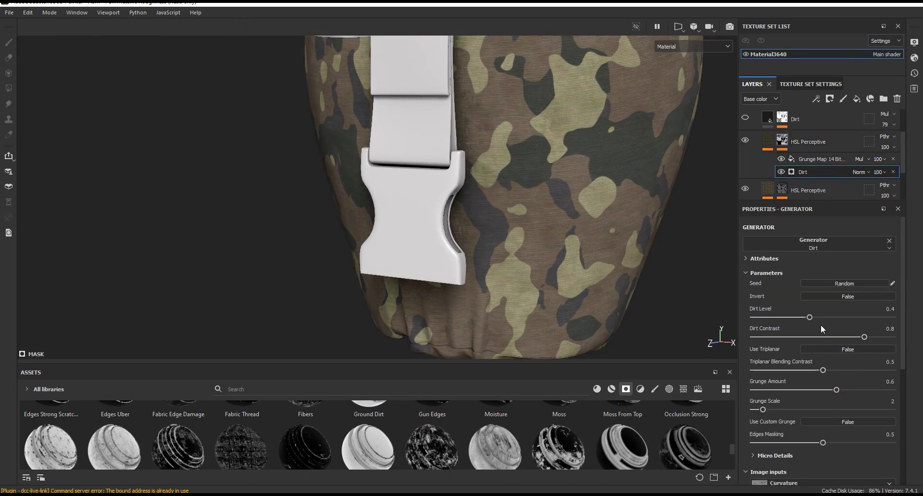
left_click_drag(812, 317, 825, 317)
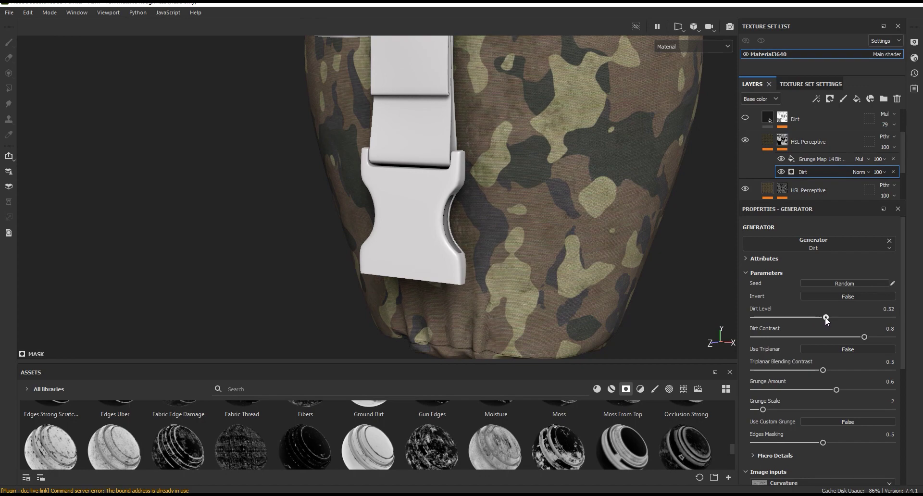
left_click_drag(825, 317, 826, 317)
scroll(583, 218, "up", 3)
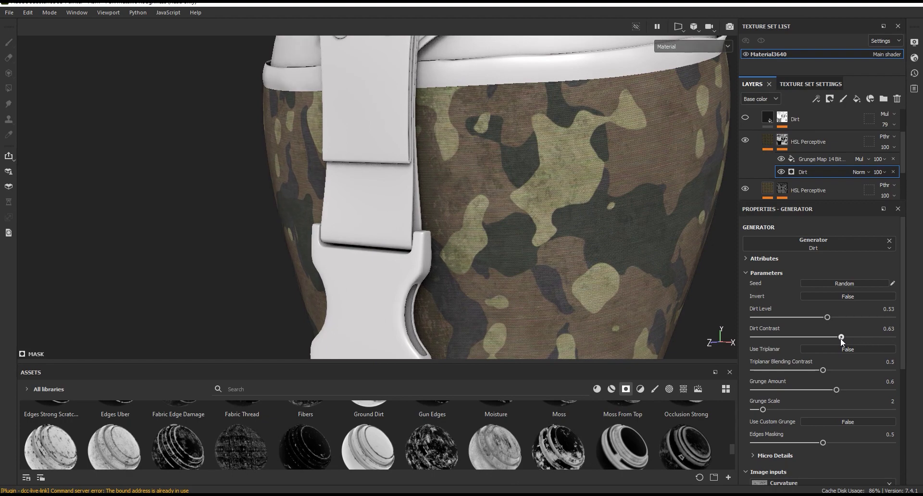
left_click_drag(837, 390, 809, 390)
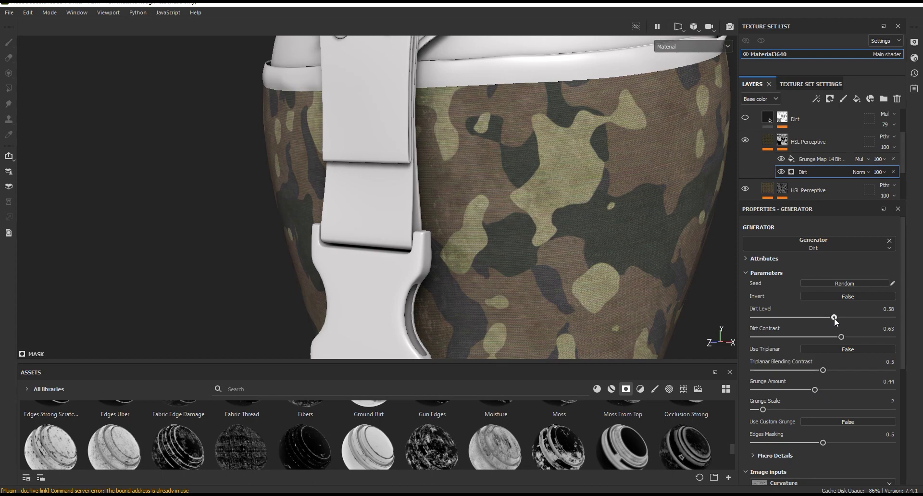
left_click_drag(813, 389, 807, 388)
scroll(575, 187, "down", 3)
Toggle the masked HSL Perceptive layer off and on to compare the buckle front view.
mouse_move(534, 140)
left_mouse_down("alt")
mouse_move(646, 192)
mouse_move(639, 161)
left_mouse_up("alt")
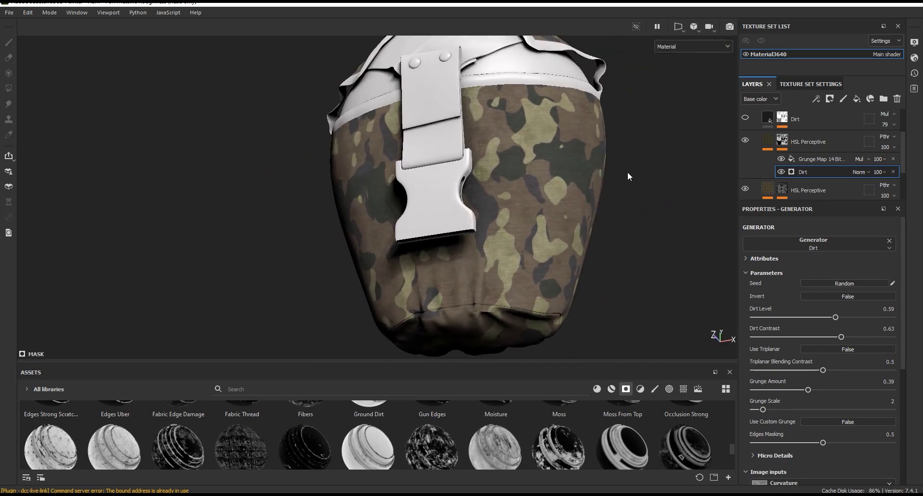
scroll(483, 328, "up", 5)
scroll(513, 283, "up", 3)
scroll(514, 283, "down", 2)
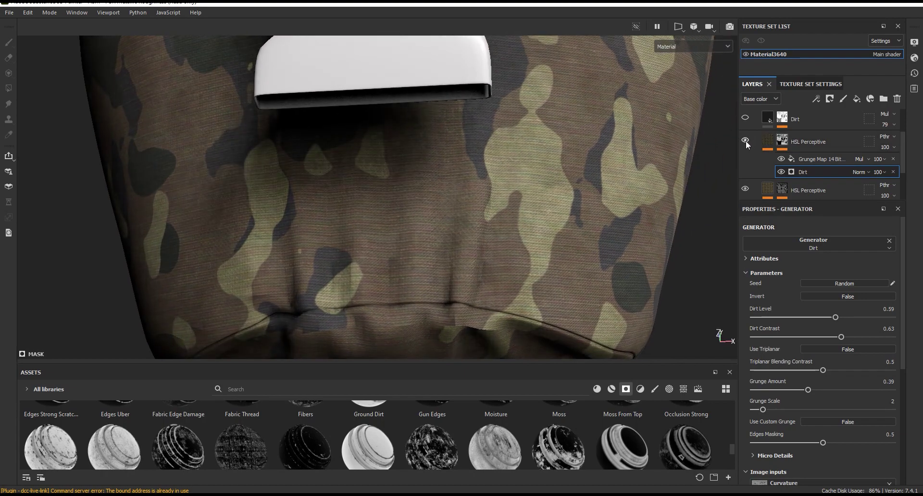
left_click(746, 140)
left_click(745, 141)
scroll(512, 278, "down", 3)
mouse_move(512, 278)
left_mouse_down("alt")
mouse_move(561, 204)
mouse_move(601, 235)
left_mouse_up("alt")
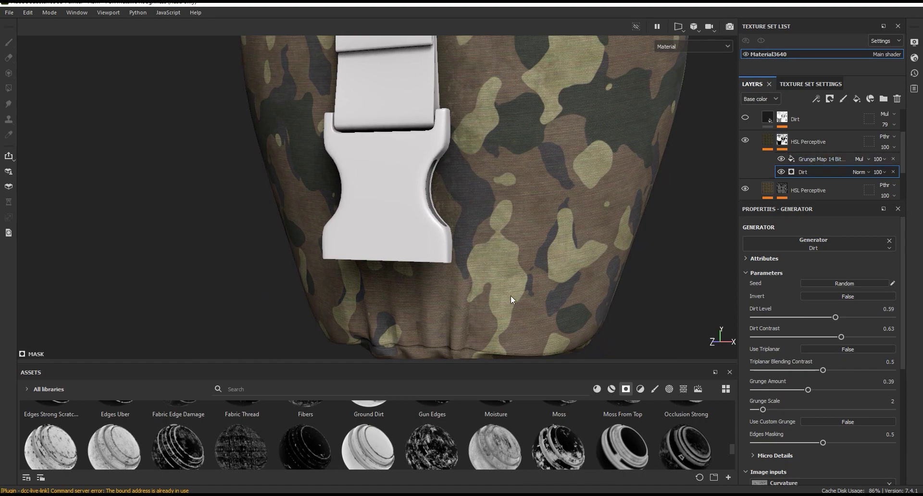
scroll(511, 296, "down", 3)
scroll(502, 290, "up", 3)
Lower the Grunge Map 14 Bitmap Contrast in the mask to 0.41.
left_click(820, 160)
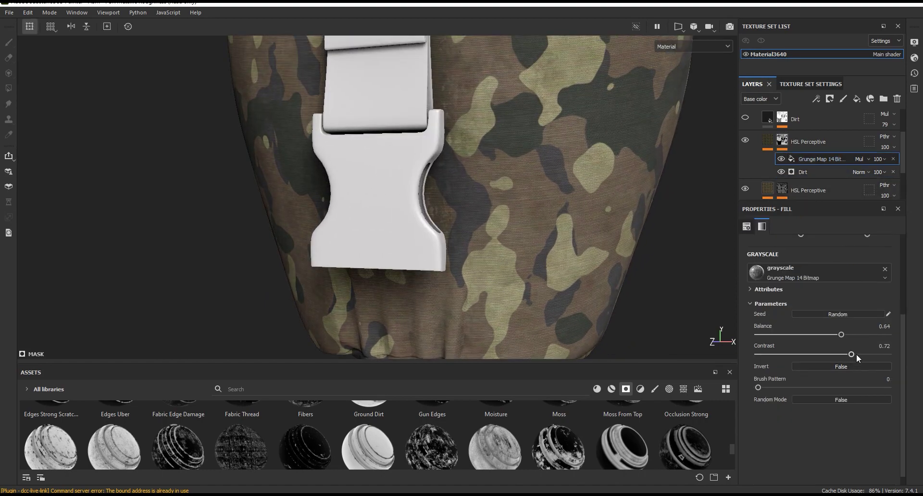
left_click_drag(853, 354, 812, 355)
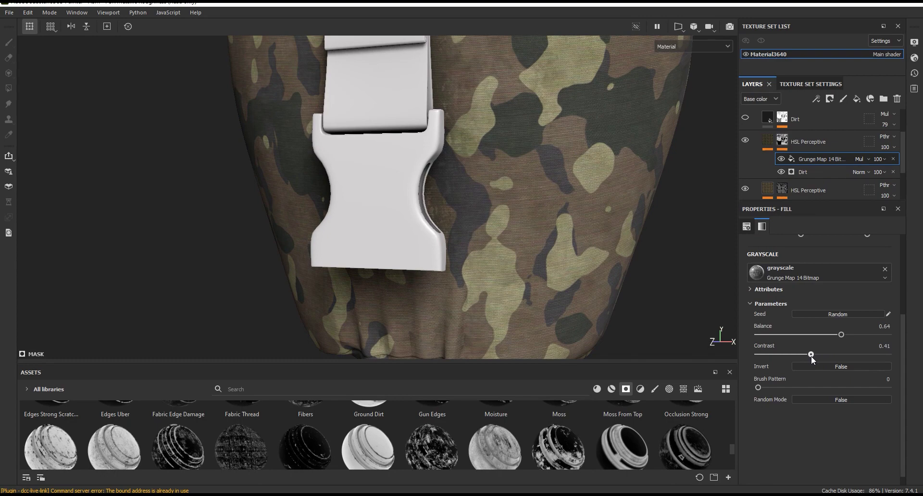
scroll(598, 188, "down", 3)
scroll(550, 181, "up", 4)
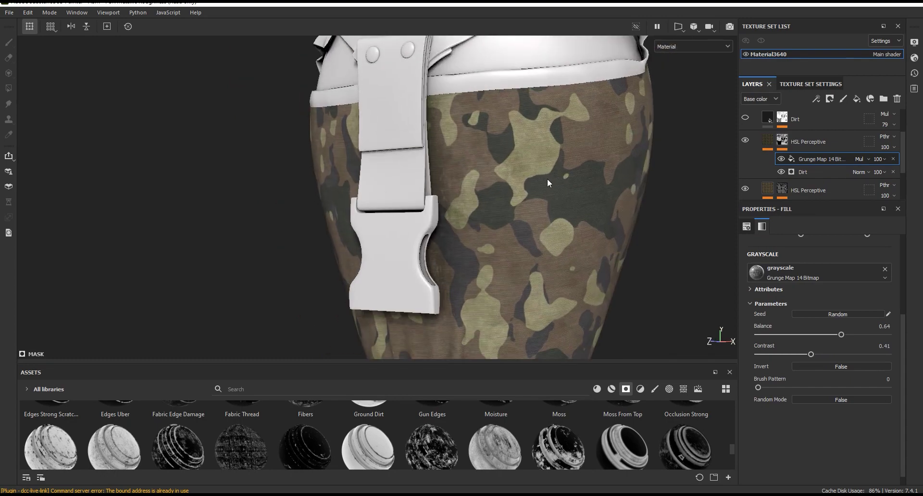
left_click(776, 138)
left_click(640, 389)
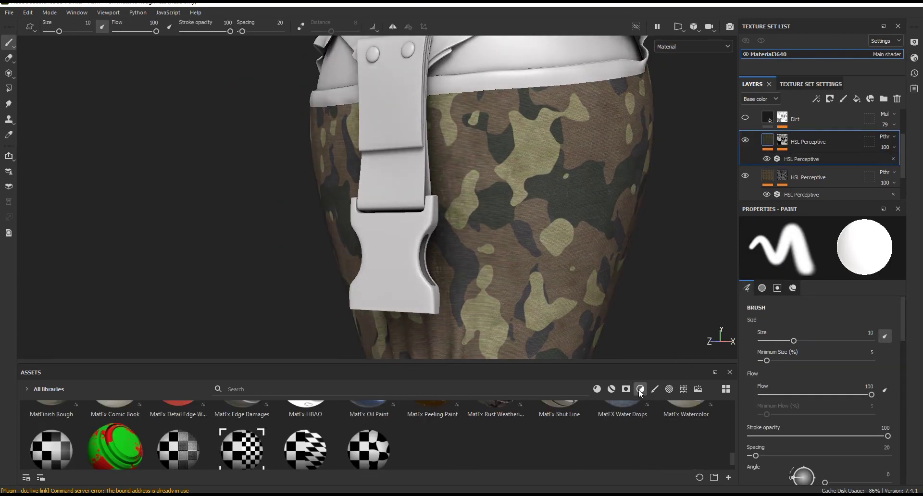
Drag an HSL Perceptive filter from Assets onto the top of the layer stack.
left_click_drag(173, 365, 173, 326)
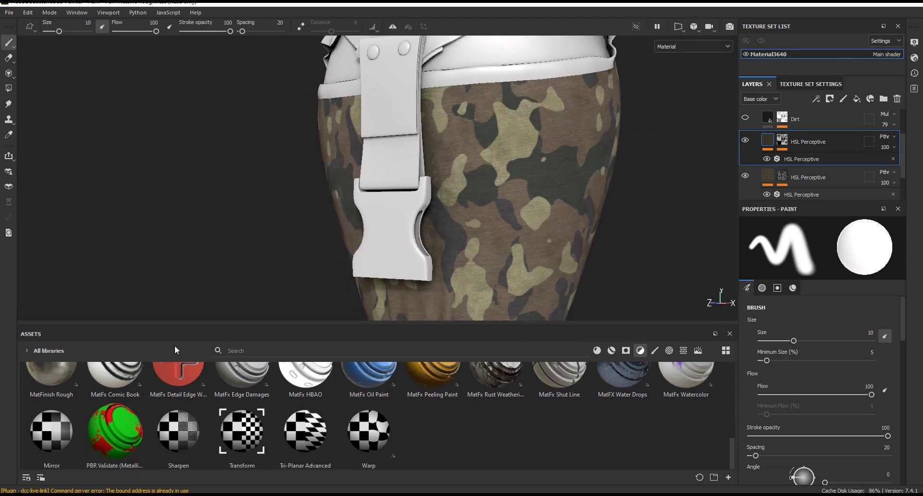
scroll(178, 405, "up", 3)
scroll(71, 414, "up", 1)
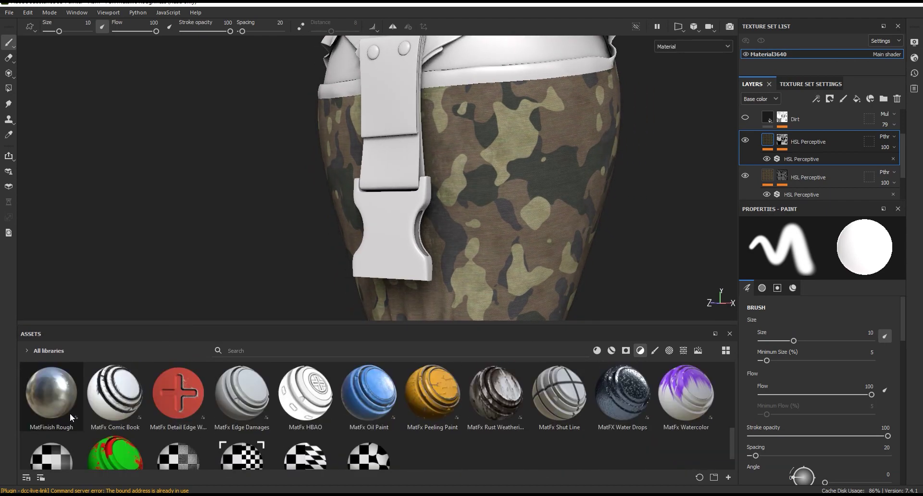
scroll(70, 413, "up", 2)
left_click_drag(45, 432, 794, 141)
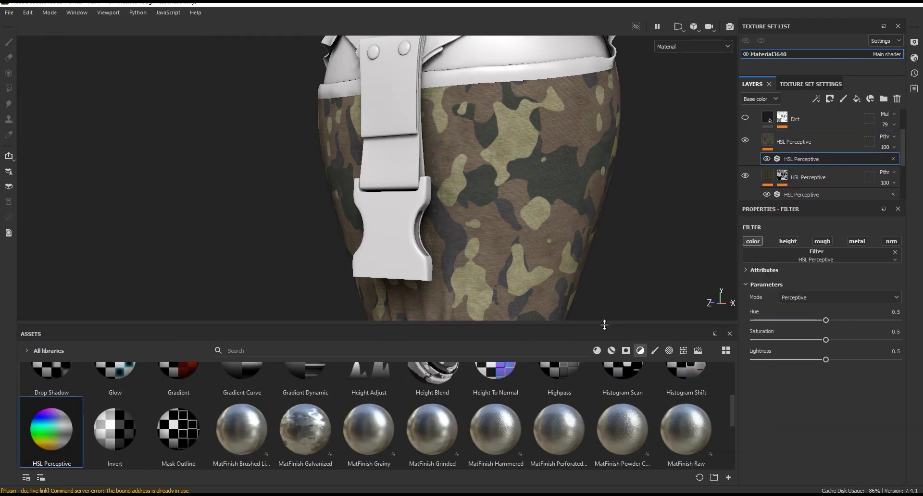
Set the new filter to Hue 0.51, Saturation 0.43 and Lightness 0.533.
left_click_drag(605, 325, 605, 364)
scroll(610, 190, "up", 3)
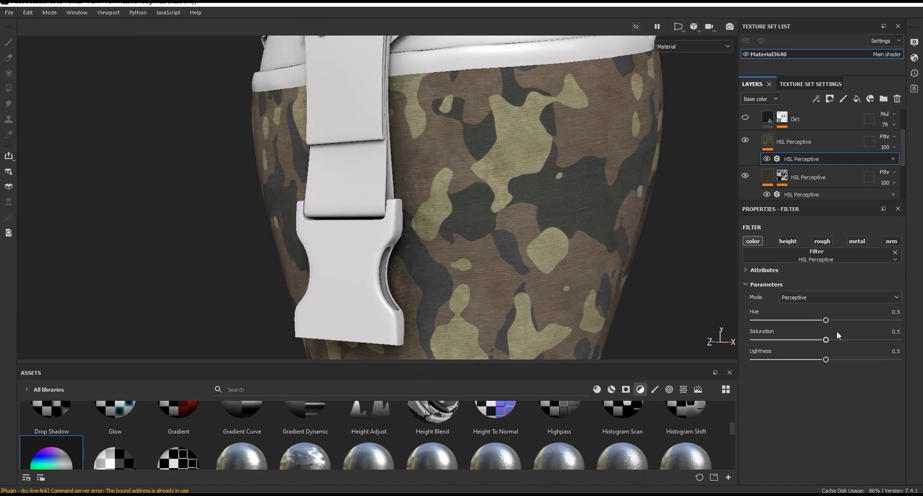
left_click_drag(826, 321, 815, 344)
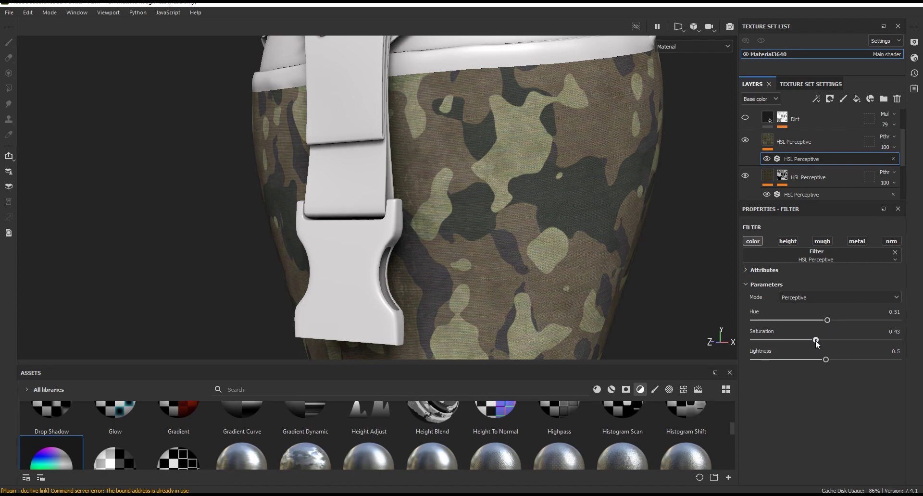
mouse_move(825, 360)
left_mouse_down()
mouse_move(843, 360)
mouse_move(831, 359)
left_mouse_up()
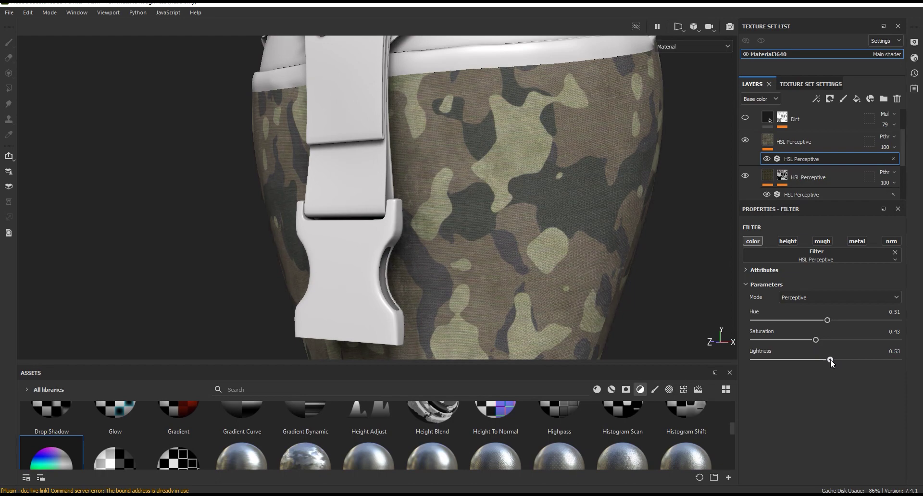
scroll(557, 183, "down", 3)
scroll(554, 132, "up", 5)
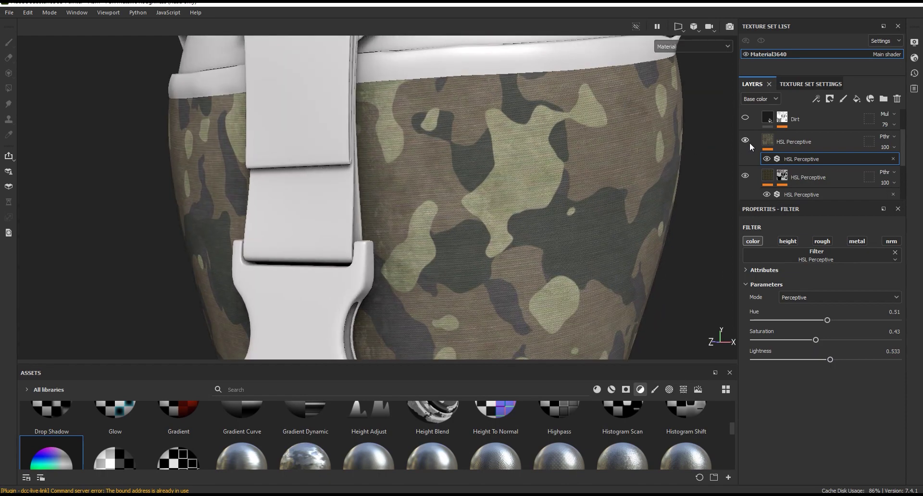
Add a black mask to the newest HSL Perceptive layer.
left_click(746, 141)
left_click(746, 140)
left_click(794, 143)
left_click(829, 99)
left_click(844, 126)
Show smart masks in the asset library as large thumbnails.
left_click_drag(569, 365, 581, 302)
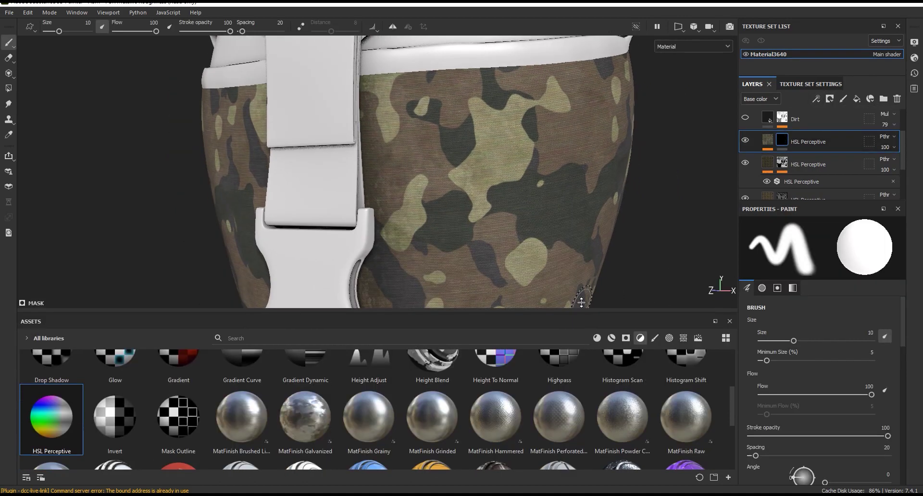
left_click(625, 338)
left_click_drag(284, 302, 288, 283)
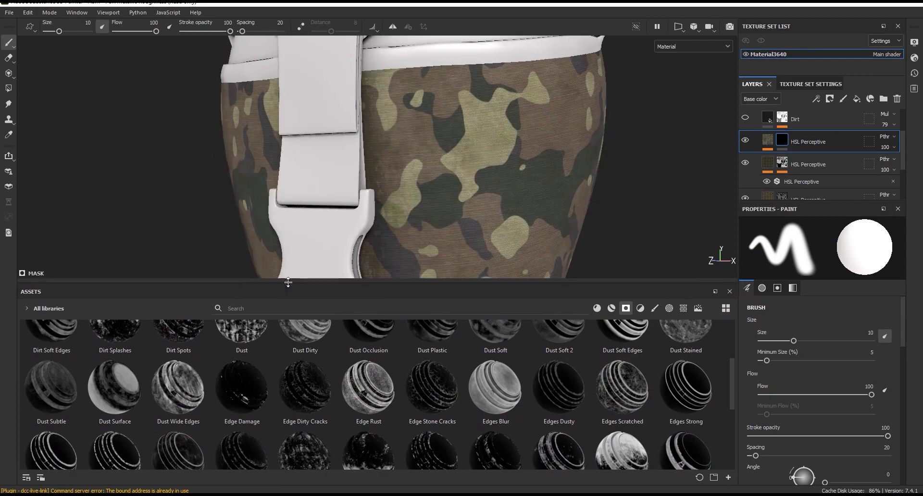
left_click(725, 309)
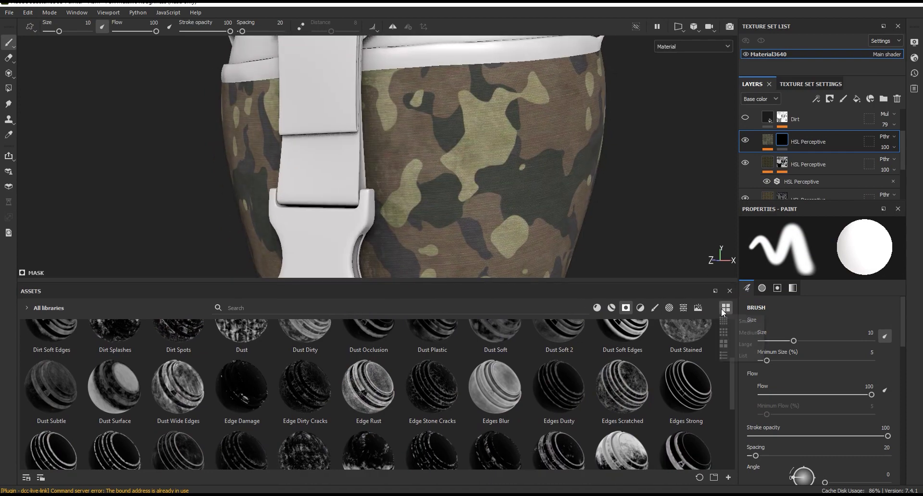
left_click(737, 344)
scroll(711, 354, "up", 2)
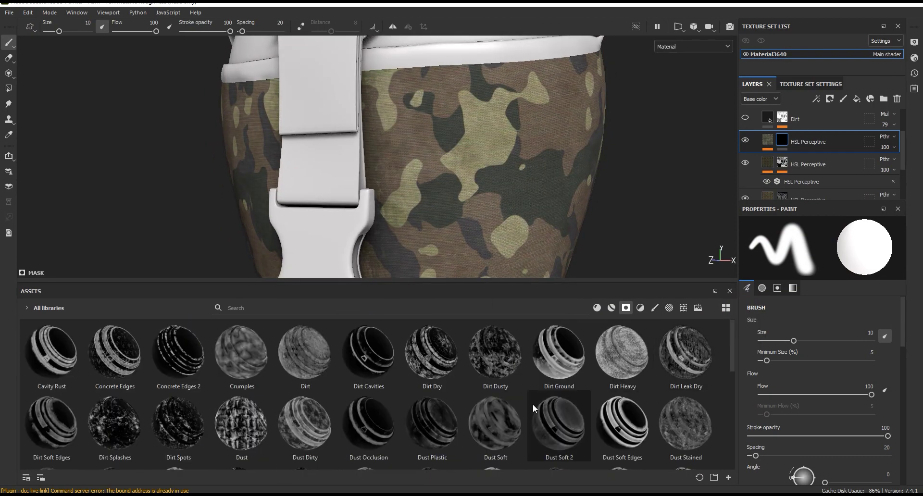
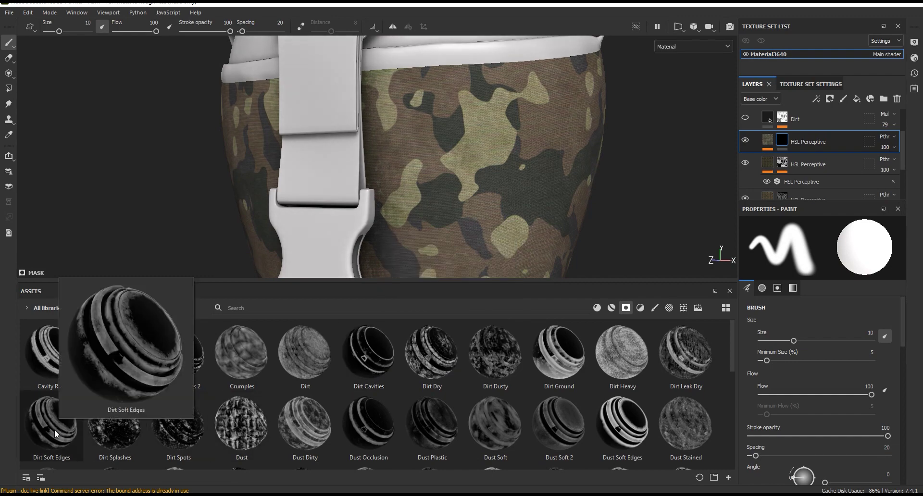
Try the Dirt Soft Edges smart mask on the HSL Perceptive layer, then remove it.
left_click_drag(53, 430, 798, 145)
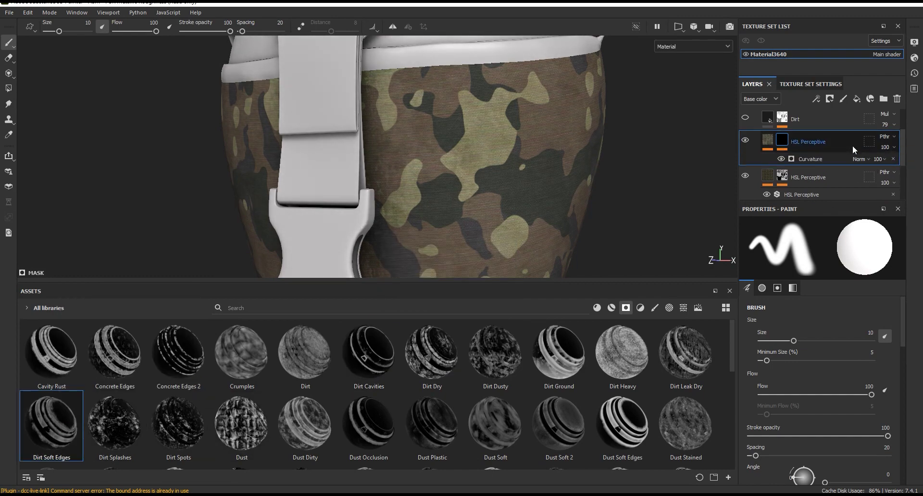
scroll(481, 192, "down", 5)
left_click_drag(481, 192, 534, 201, "alt")
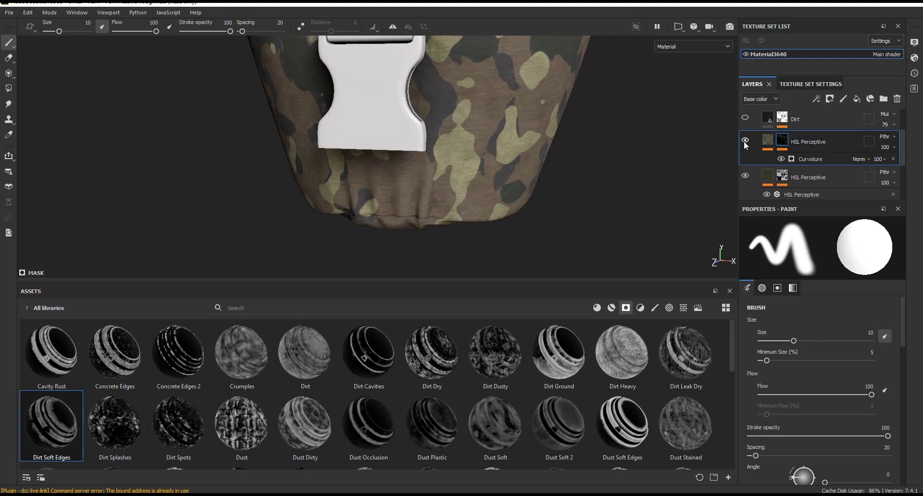
left_click(893, 158)
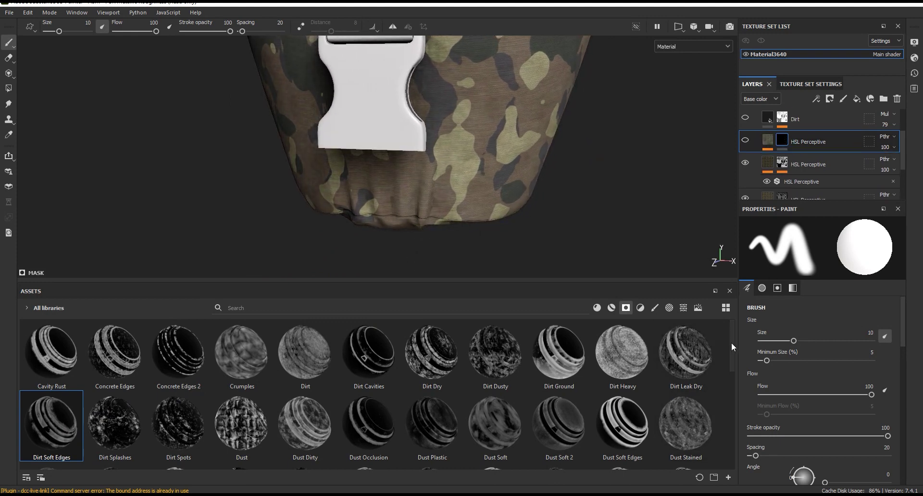
left_click_drag(731, 342, 729, 384)
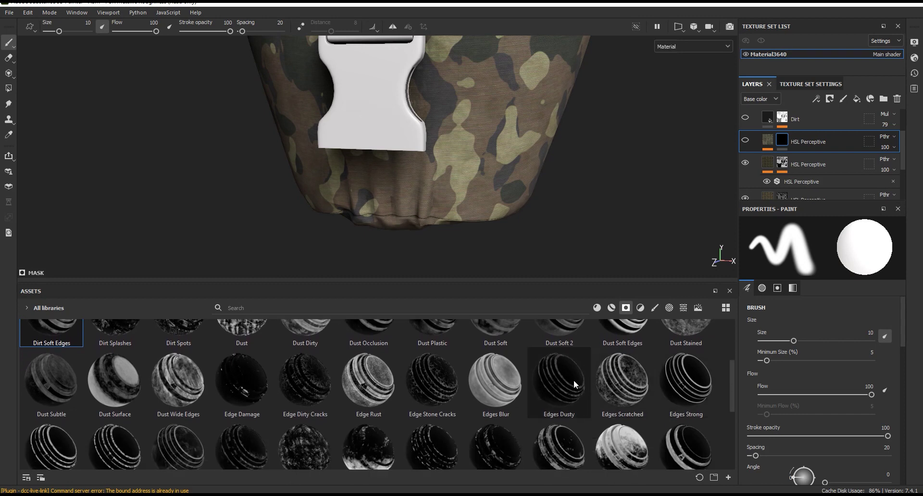
mouse_move(241, 383)
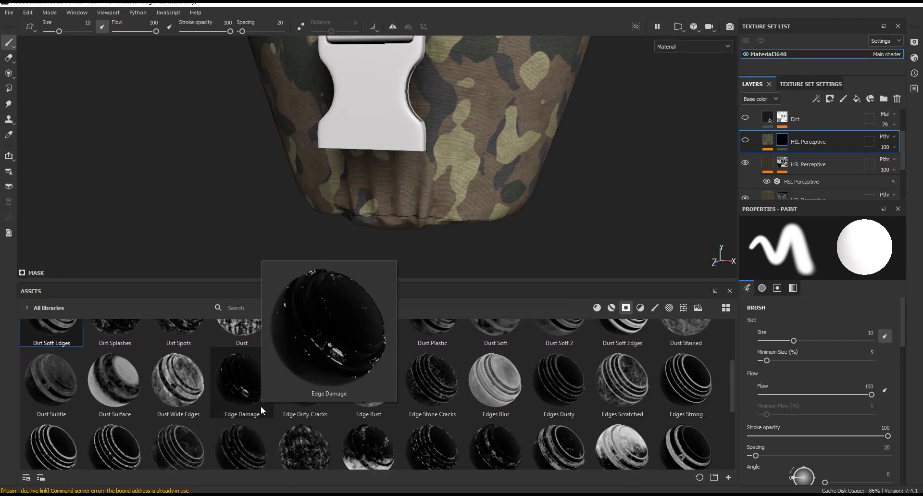
Try Edges Dusty and remove it, then apply the Fabric Edge Damage smart mask.
left_click_drag(555, 385, 791, 141)
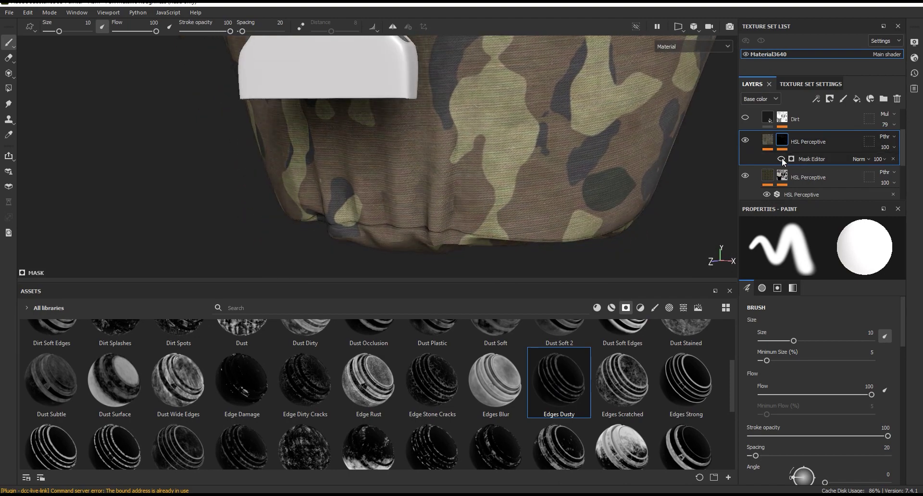
left_click(893, 158)
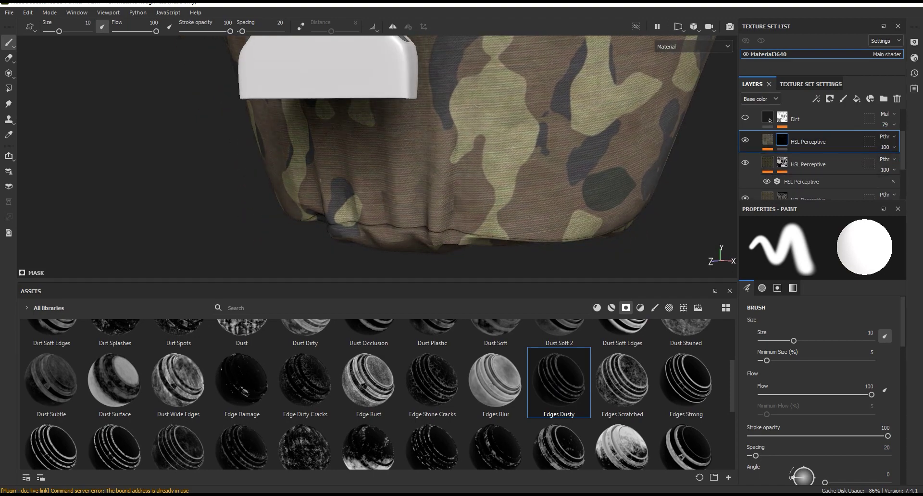
left_click_drag(731, 385, 734, 411)
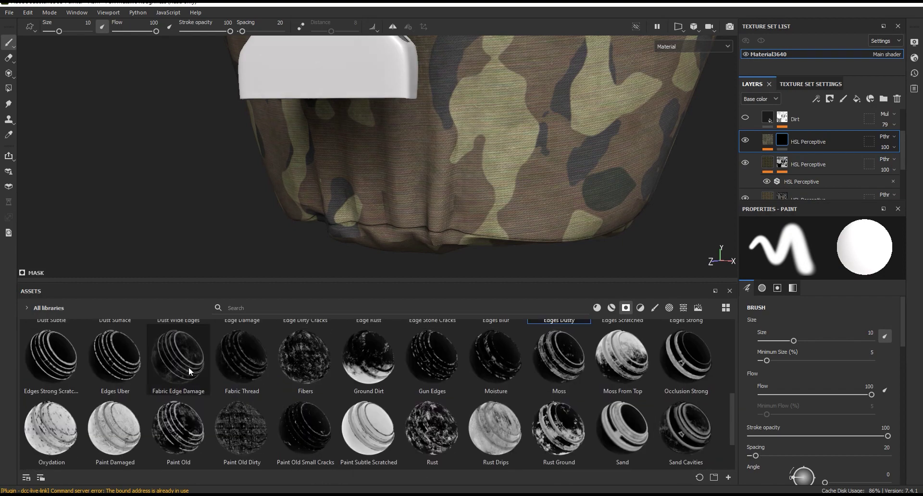
left_click_drag(189, 372, 816, 142)
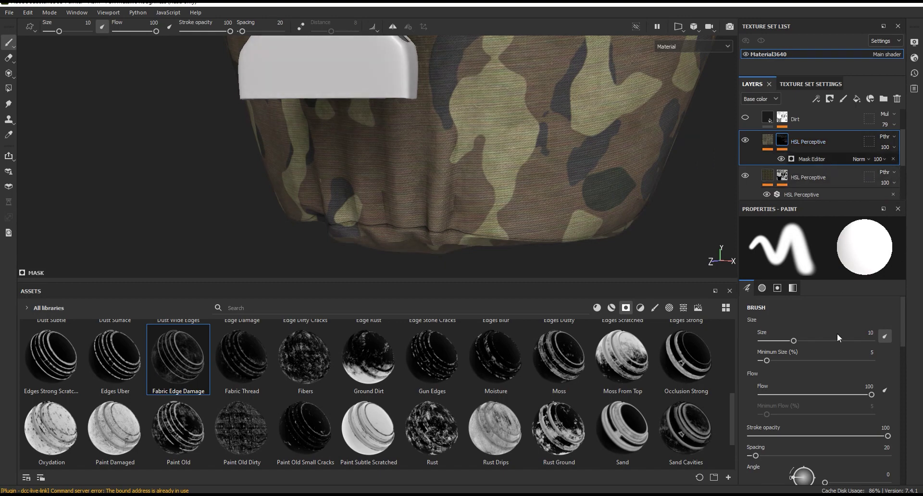
Raise the mask's Global Balance to 0.88 and Contrast to 0.62, toggling the generator to compare.
left_click_drag(823, 324, 846, 325)
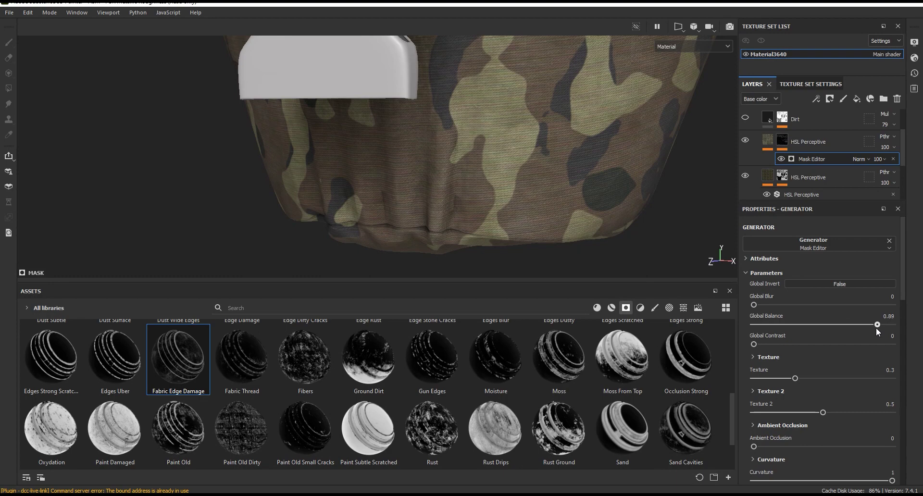
left_click_drag(602, 247, 559, 162, "alt")
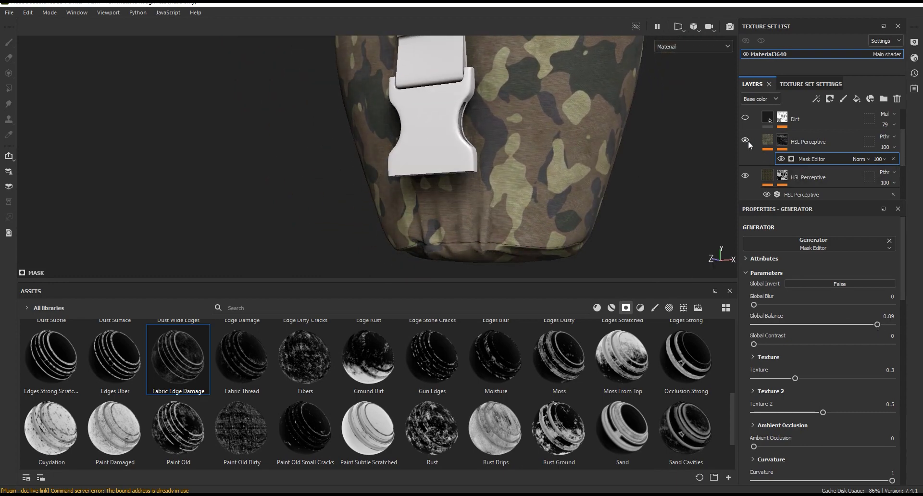
scroll(474, 246, "up", 5)
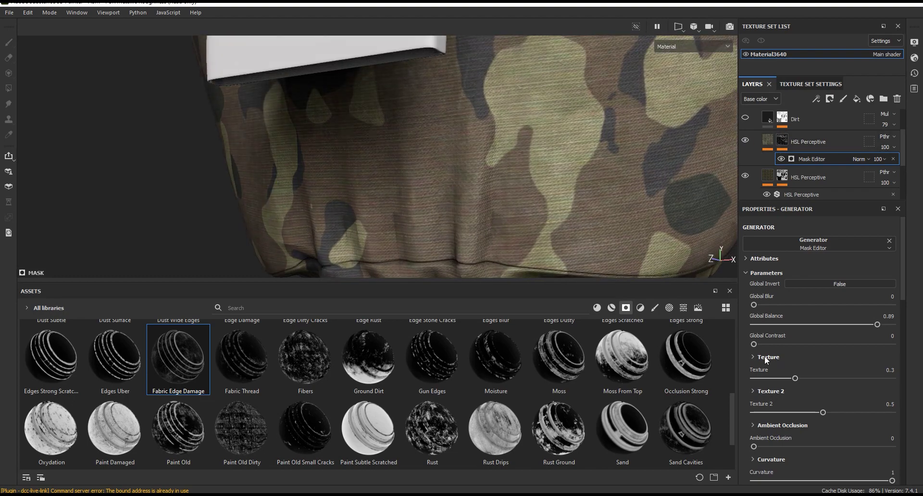
left_click_drag(878, 325, 885, 325)
left_click_drag(812, 347, 840, 348)
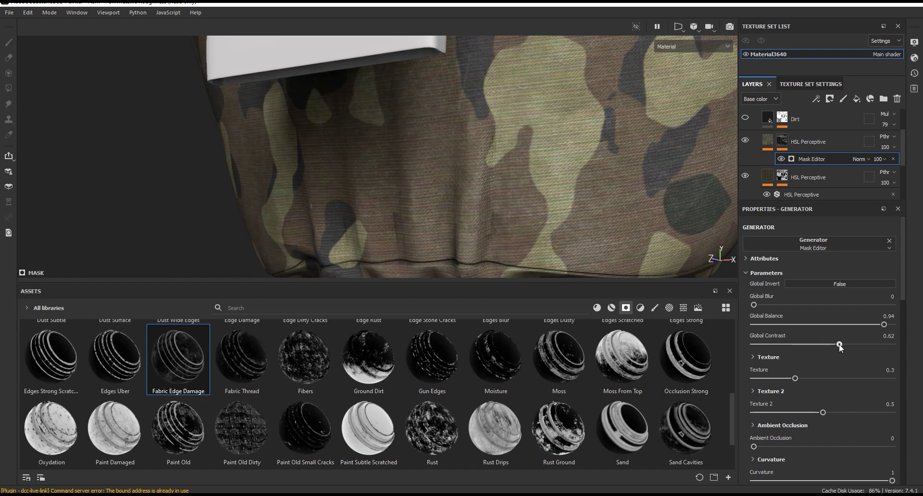
scroll(595, 266, "down", 5)
mouse_move(501, 253)
left_mouse_down("alt")
mouse_move(548, 262)
mouse_move(557, 192)
mouse_move(545, 167)
left_mouse_up("alt")
scroll(546, 167, "up", 3)
left_click(781, 159)
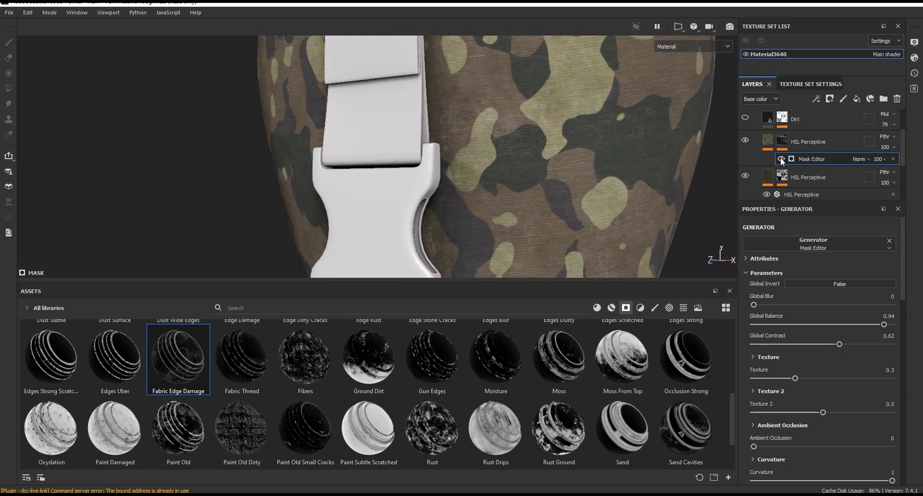
mouse_move(680, 165)
left_mouse_down("alt")
mouse_move(626, 163)
mouse_move(585, 209)
mouse_move(625, 206)
left_mouse_up("alt")
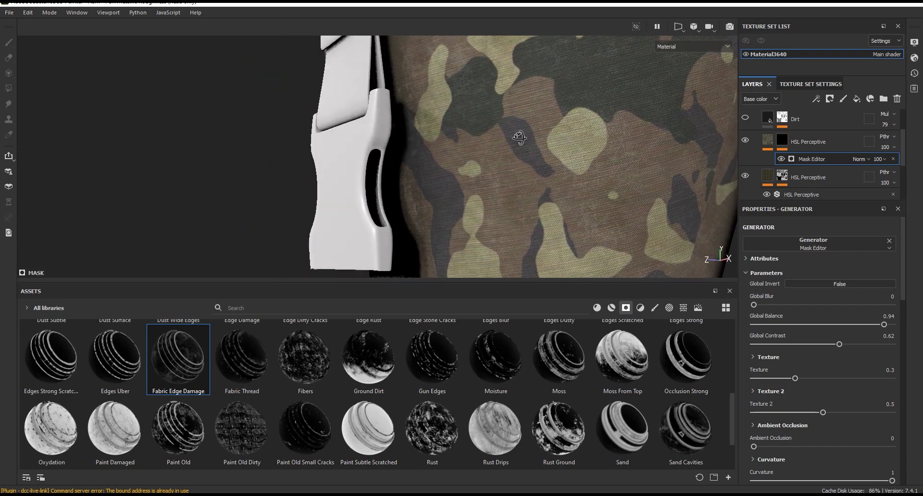
left_click(745, 142)
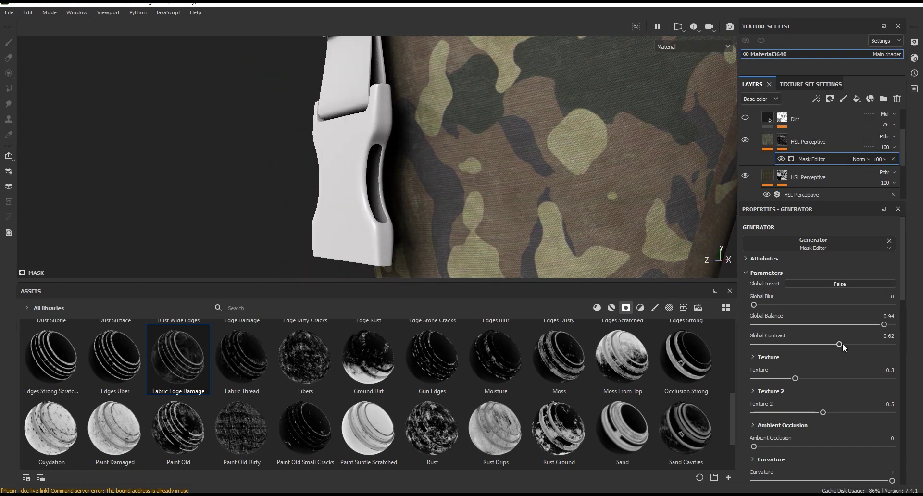
Lower the mask's Global Contrast to 0.18 and inspect the bag from several angles.
left_click_drag(839, 345, 818, 346)
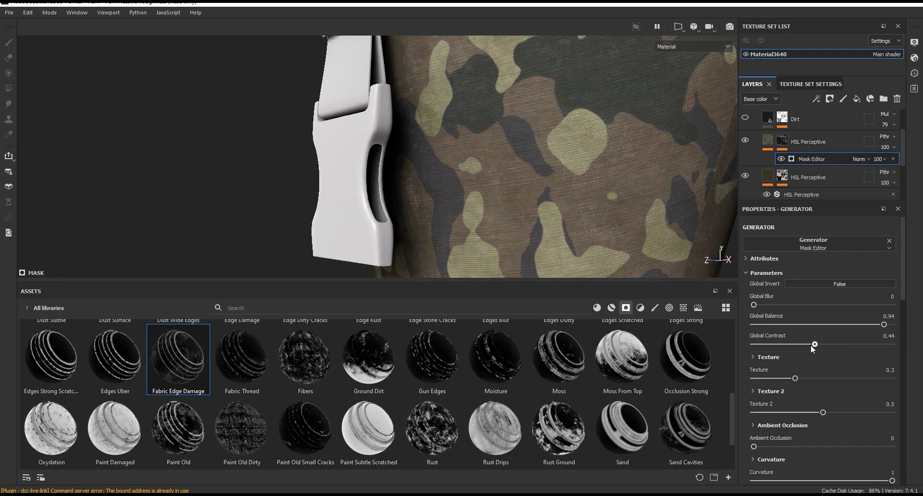
left_click_drag(795, 344, 781, 345)
scroll(554, 156, "down", 5)
left_click_drag(554, 155, 680, 182, "alt")
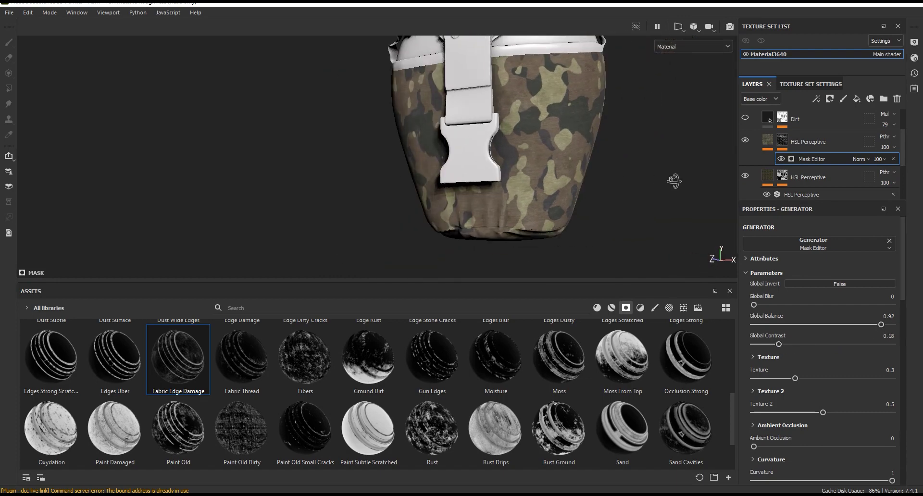
scroll(553, 222, "up", 5)
left_click_drag(552, 222, 642, 229, "alt")
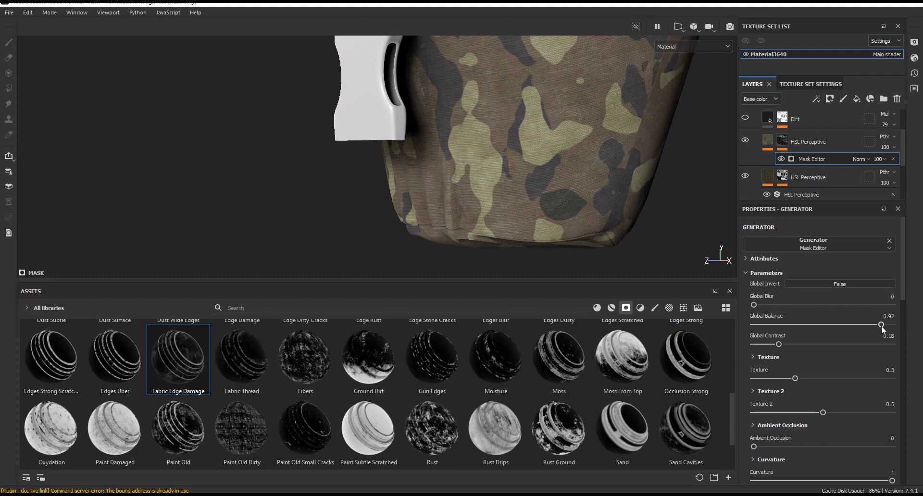
left_click_drag(510, 257, 625, 180, "alt")
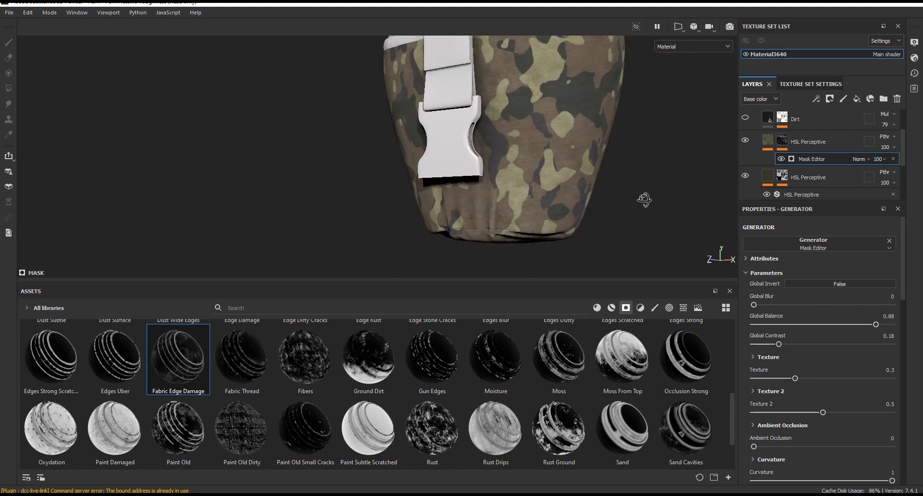
middle_click_drag(624, 179, 644, 68, "alt")
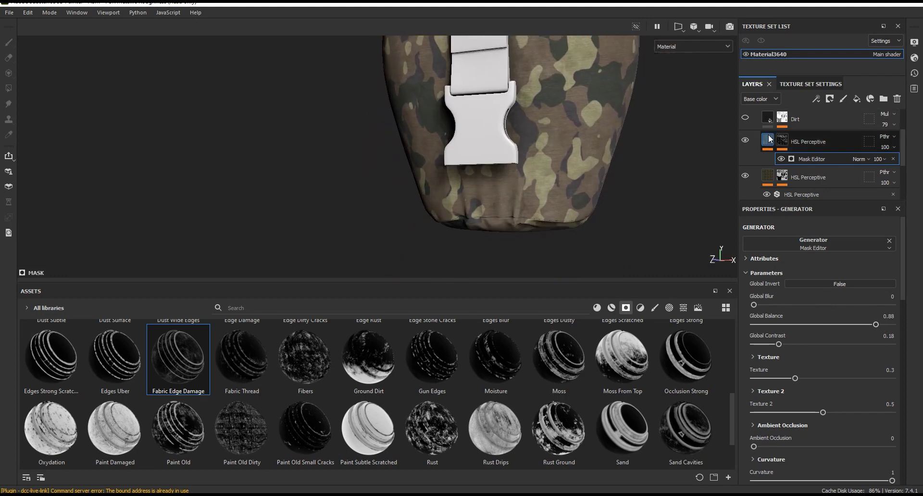
left_click(812, 142)
Add another HSL Perceptive filter from the Filters assets onto the layer.
left_click(816, 159)
scroll(543, 140, "up", 3)
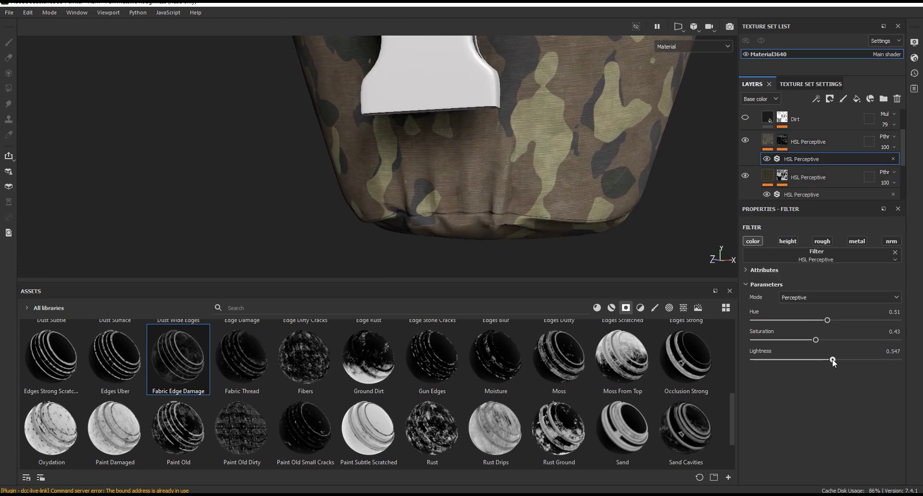
scroll(466, 251, "down", 3)
middle_click_drag(466, 251, 481, 289, "alt")
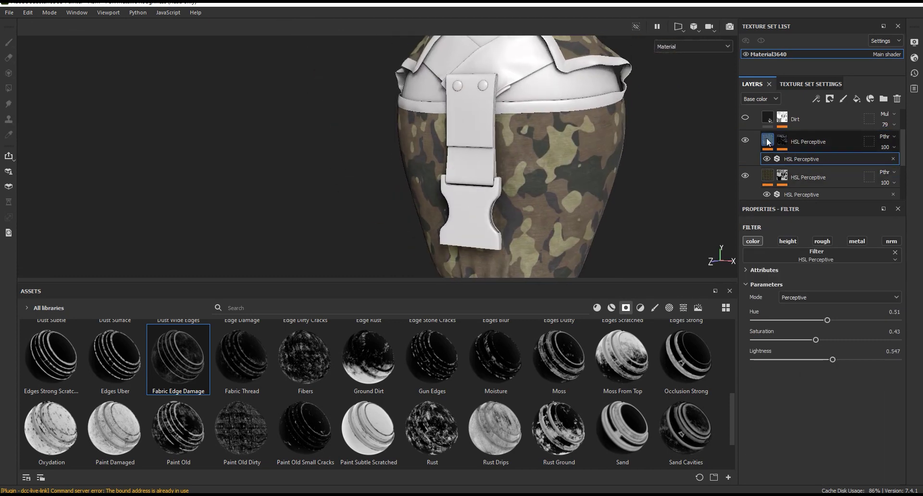
left_click(768, 143)
left_click(640, 308)
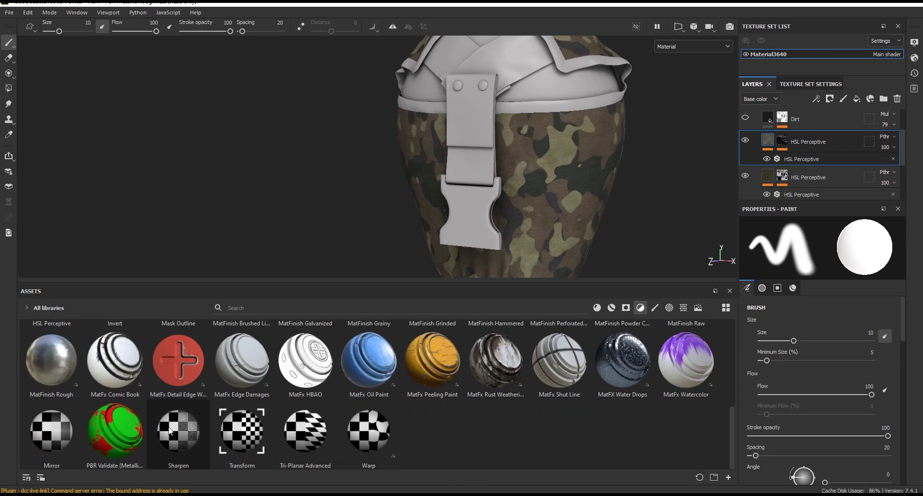
scroll(169, 431, "up", 3)
left_click_drag(51, 438, 786, 178)
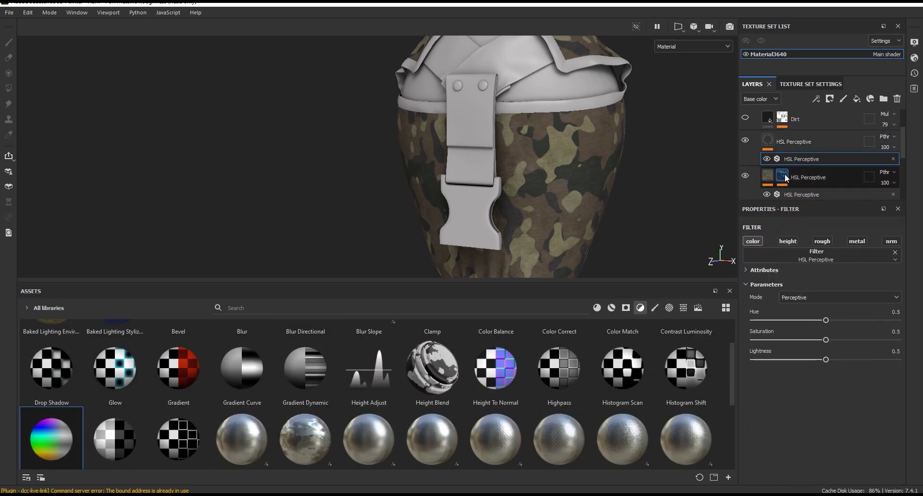
Set the new filter's Saturation to 0.637 and Lightness to 0.593.
left_click_drag(827, 340, 843, 340)
scroll(610, 172, "up", 3)
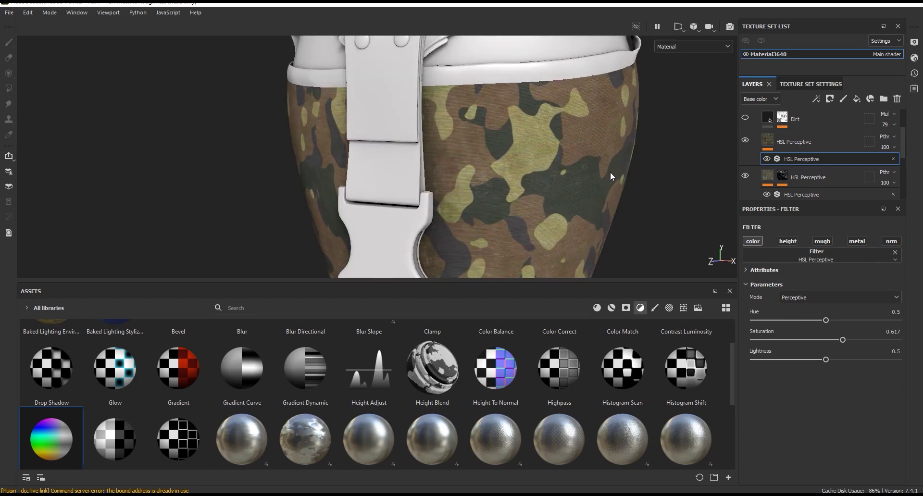
left_click_drag(824, 364, 840, 362)
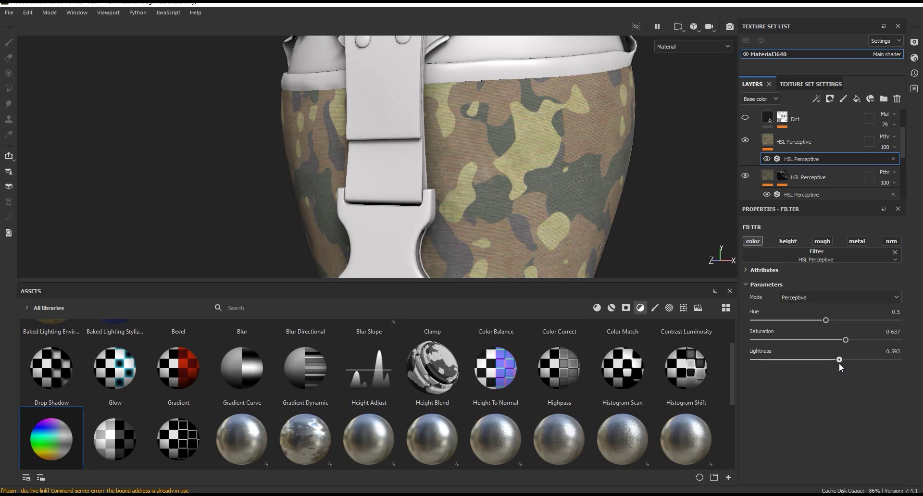
scroll(502, 94, "down", 3)
scroll(514, 148, "up", 4)
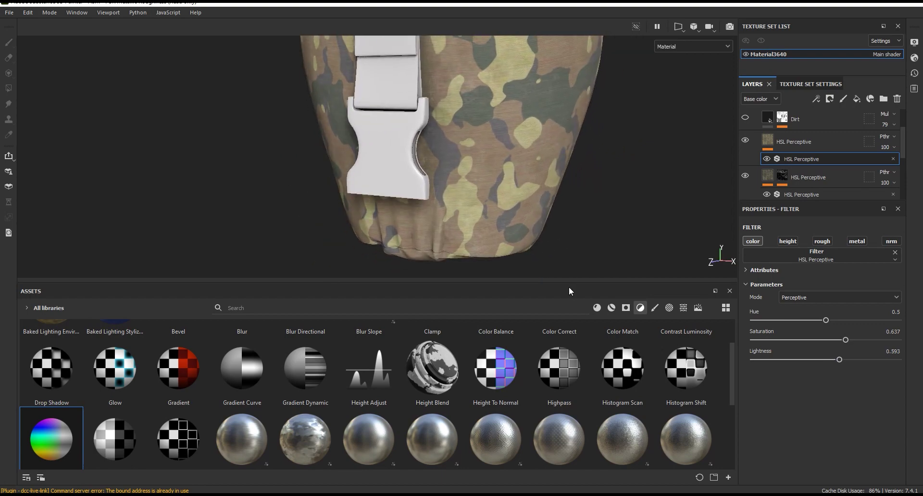
left_click_drag(571, 283, 571, 365)
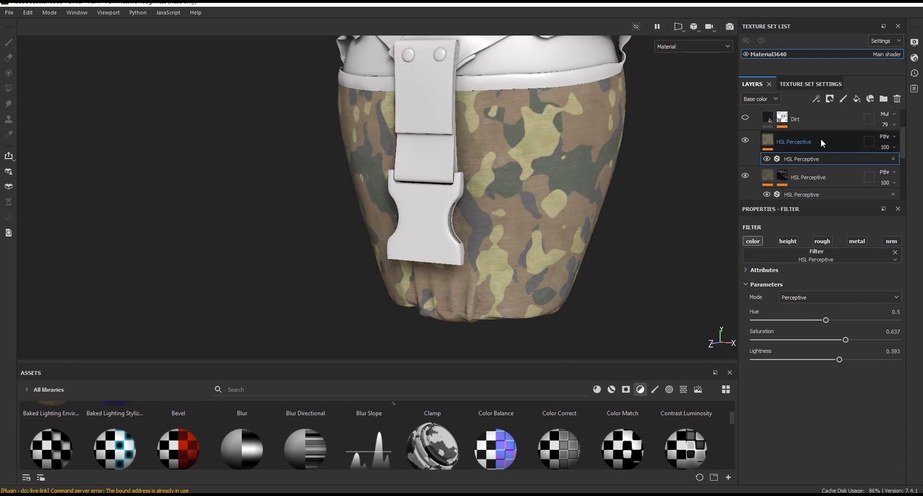
left_click(821, 142)
Apply the Fabric Thread smart mask to the new HSL Perceptive layer.
left_click(626, 389)
left_click_drag(606, 363, 605, 249)
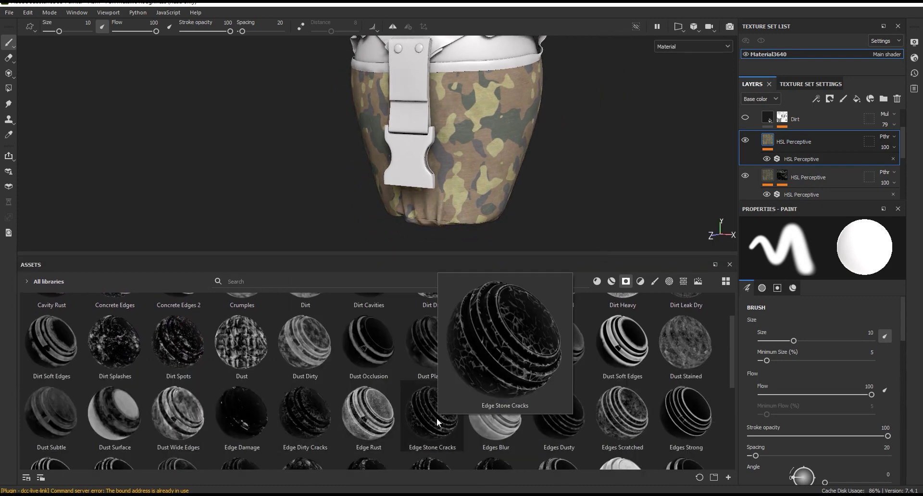
left_click_drag(732, 362, 735, 392)
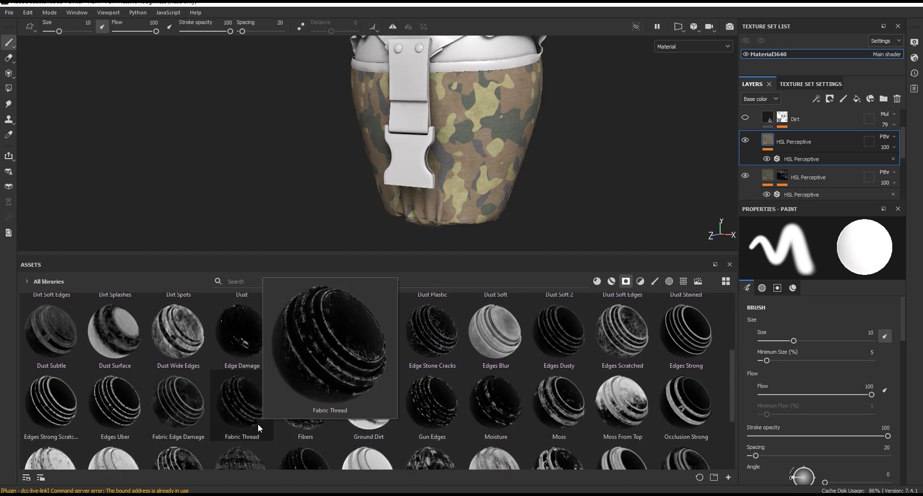
left_click_drag(242, 411, 781, 141)
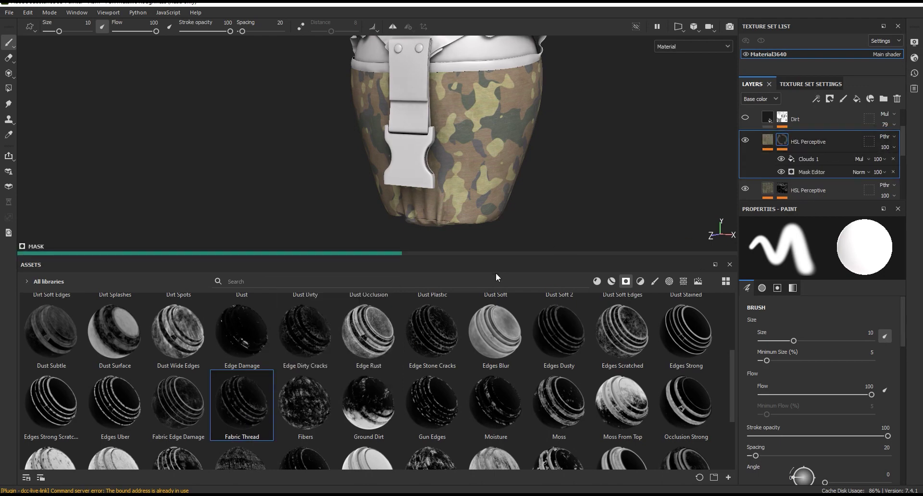
Enlarge the 3D view and zoom in on the camo fabric near the buckle.
left_click_drag(507, 256, 507, 363)
scroll(591, 186, "up", 3)
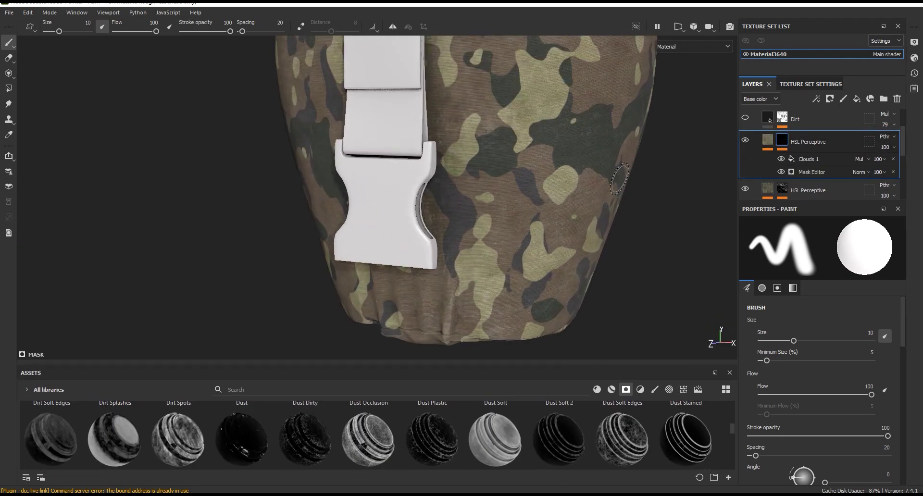
scroll(591, 186, "up", 3)
scroll(591, 187, "up", 2)
left_click_drag(591, 187, 532, 179, "alt")
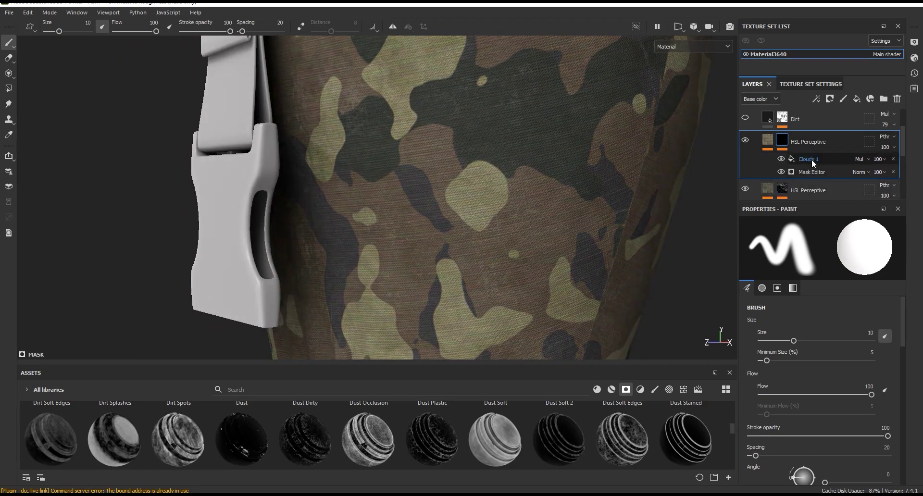
Raise the Clouds 1 histogram position and switch the viewport to the mask channel.
left_click(812, 160)
left_click_drag(824, 364, 850, 363)
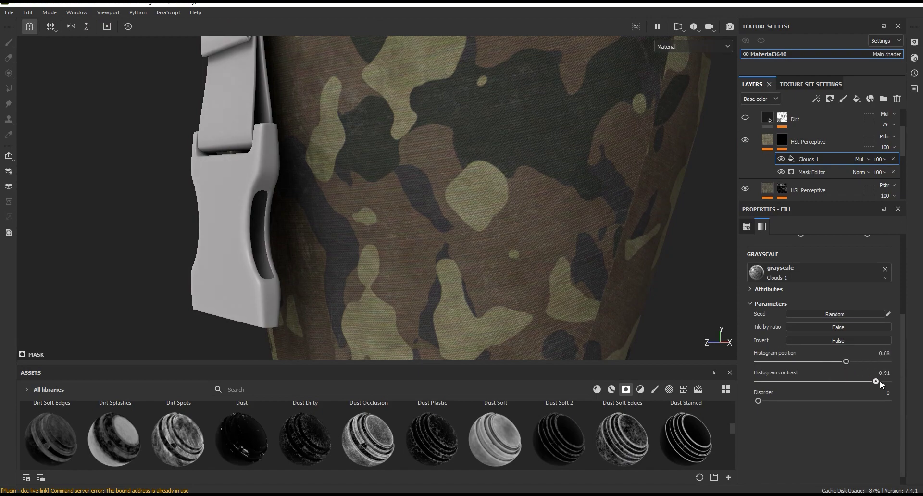
scroll(511, 187, "down", 5)
mouse_move(536, 227)
left_mouse_down("alt")
mouse_move(569, 189)
mouse_move(575, 220)
left_mouse_up("alt")
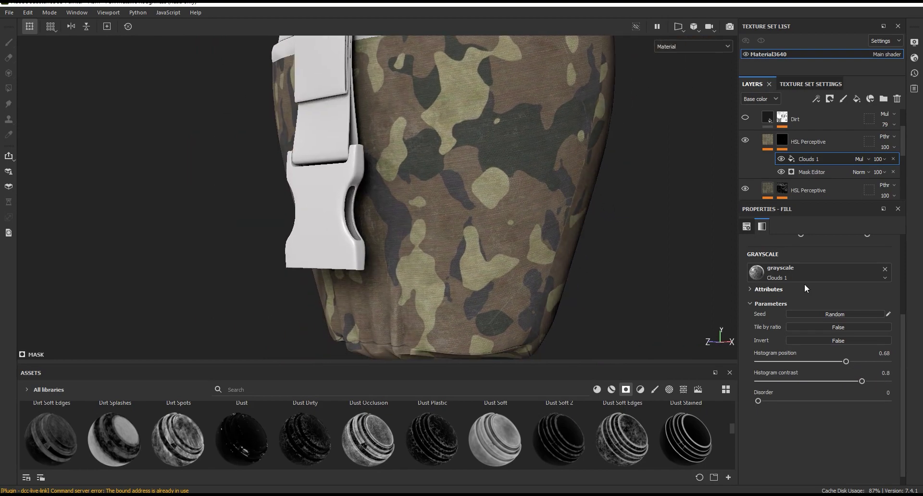
scroll(804, 284, "up", 3)
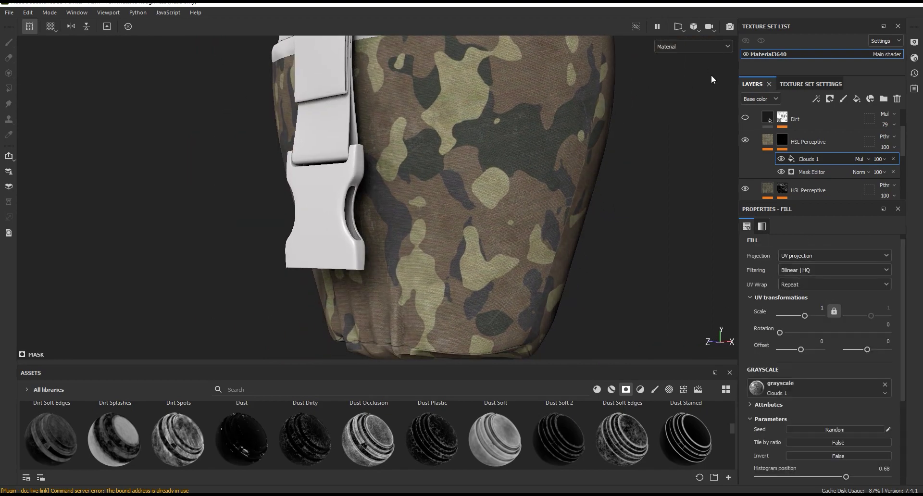
left_click(692, 46)
left_click(684, 145)
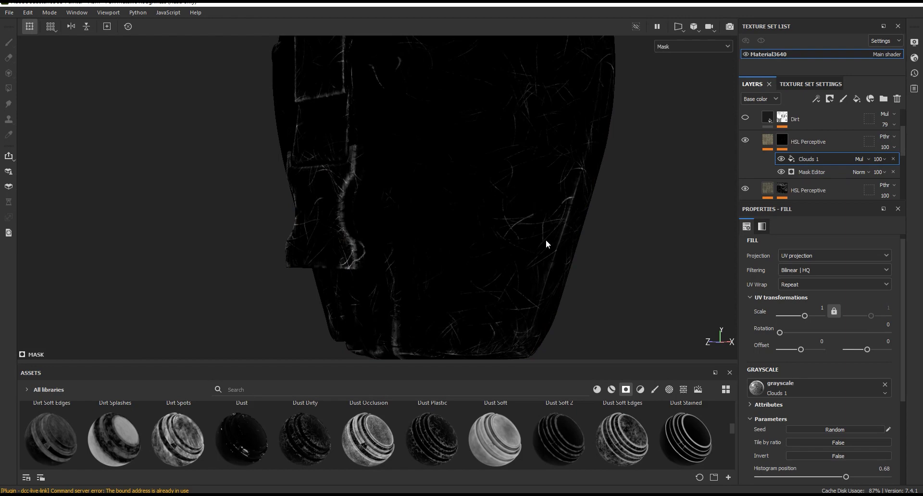
Try tri-planar projection on the Clouds 1 fill, then revert to UV projection.
left_click(800, 255)
left_click(798, 283)
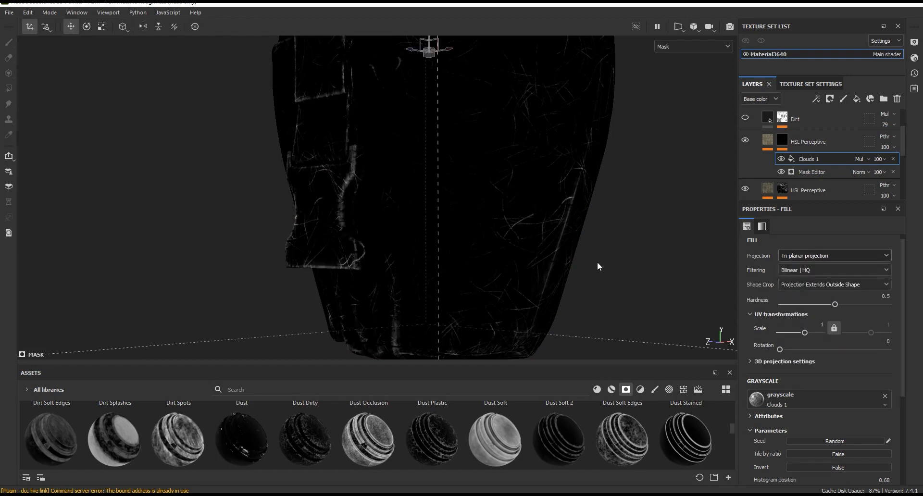
scroll(645, 255, "down", 3)
left_click_drag(643, 257, 503, 247, "alt")
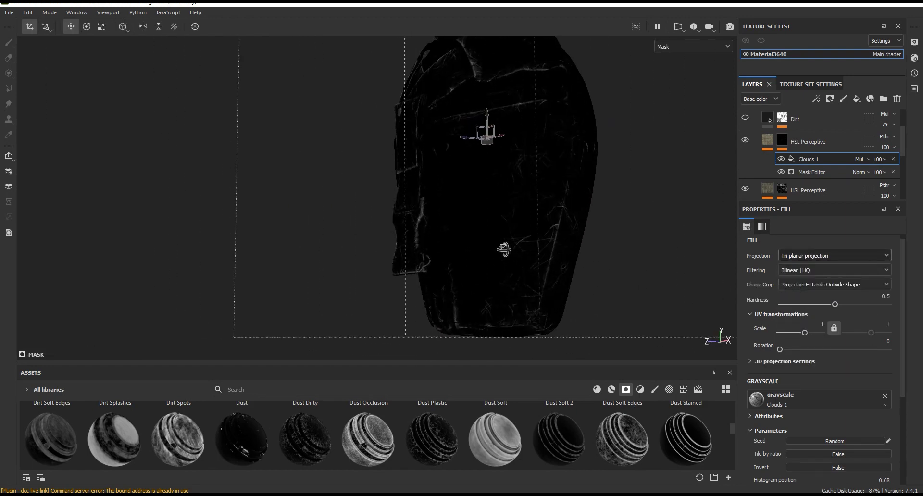
scroll(587, 304, "up", 4)
left_click(834, 255)
left_click(798, 268)
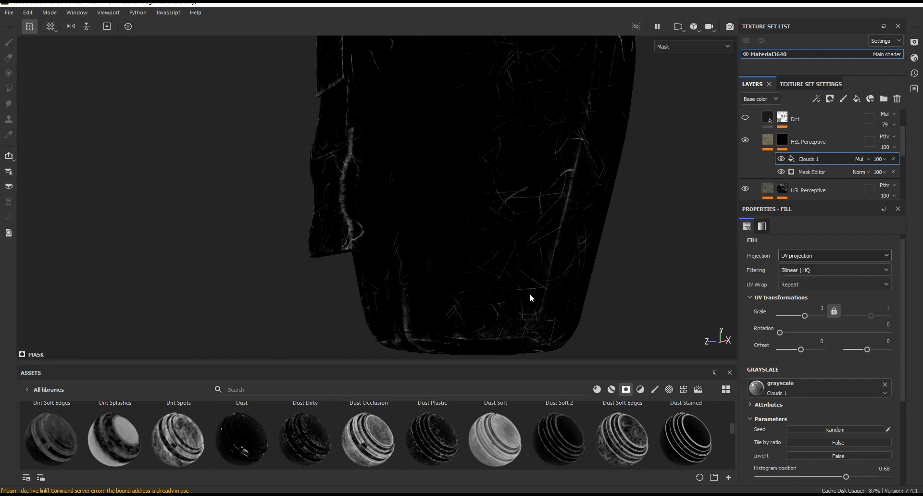
Set Clouds 1 histogram position 0.69, contrast 0.87, added disorder and scale 0.66.
scroll(530, 293, "up", 2)
left_click_drag(560, 335, 579, 289, "alt")
scroll(908, 418, "down", 3)
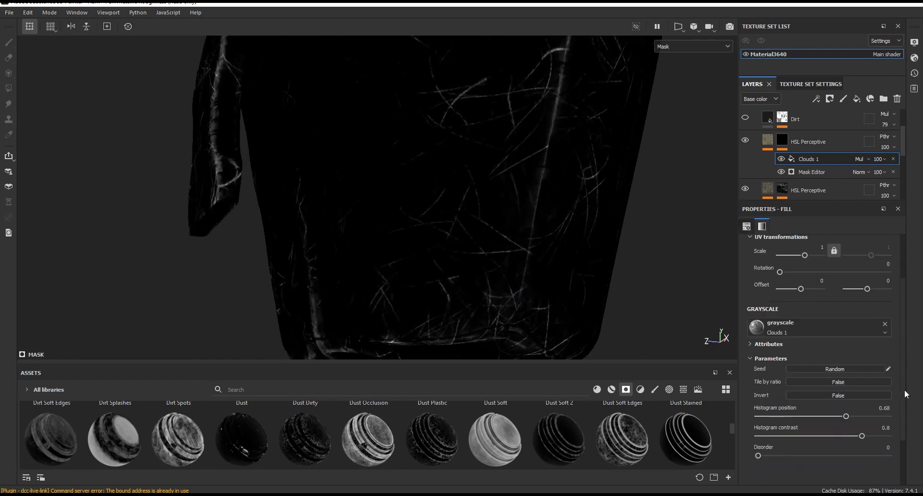
scroll(908, 417, "up", 3)
scroll(915, 404, "down", 2)
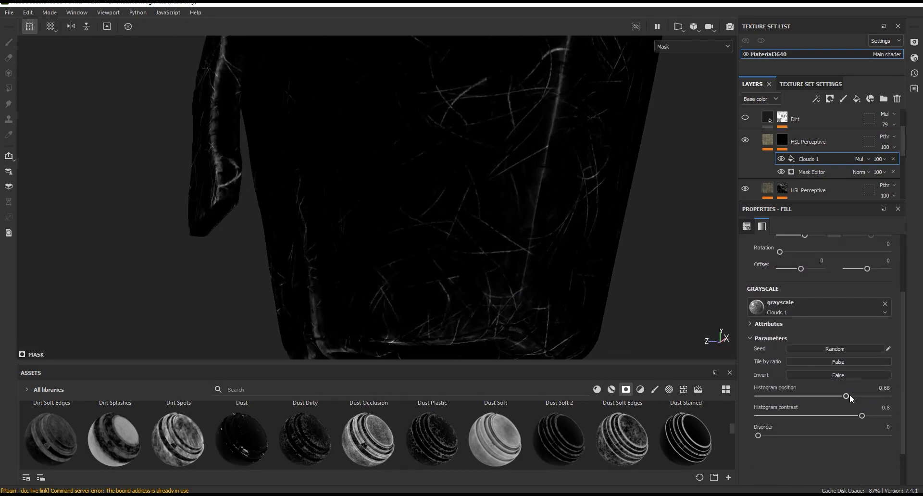
mouse_move(846, 397)
left_mouse_down()
mouse_move(823, 403)
mouse_move(847, 408)
left_mouse_up()
mouse_move(759, 436)
left_mouse_down()
mouse_move(834, 436)
mouse_move(758, 436)
left_mouse_up()
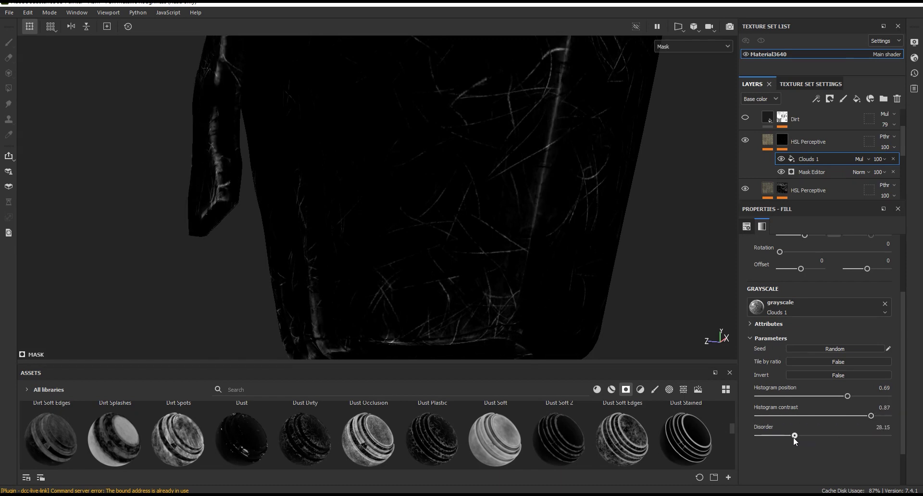
scroll(812, 328, "up", 2)
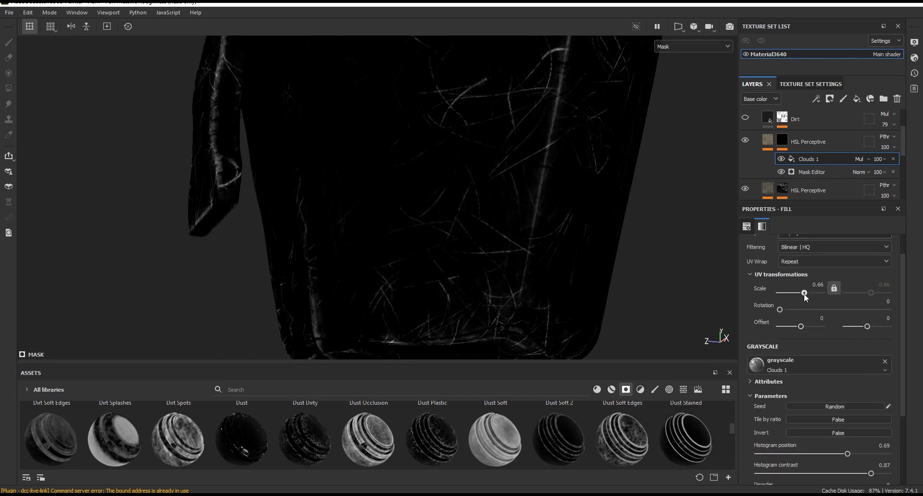
left_click(815, 171)
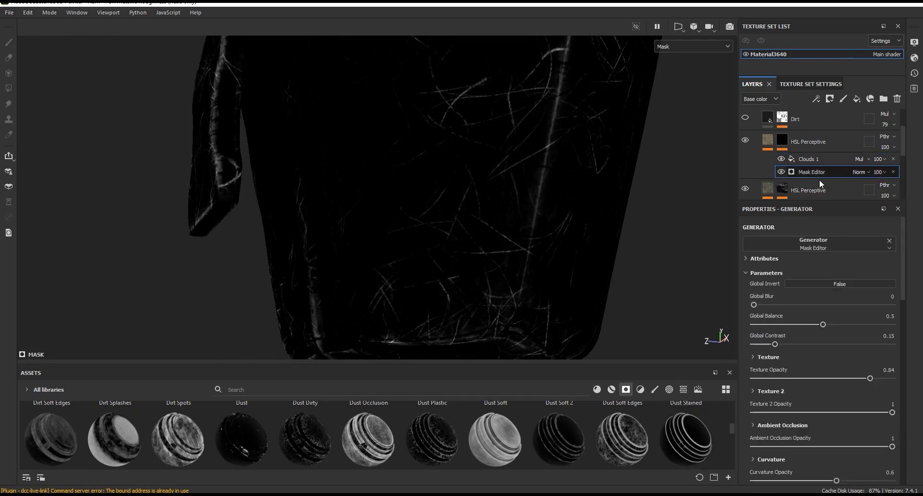
Raise the Mask Editor's Global Balance and switch the viewport back to Material.
mouse_move(824, 324)
left_mouse_down()
mouse_move(876, 334)
mouse_move(862, 335)
left_mouse_up()
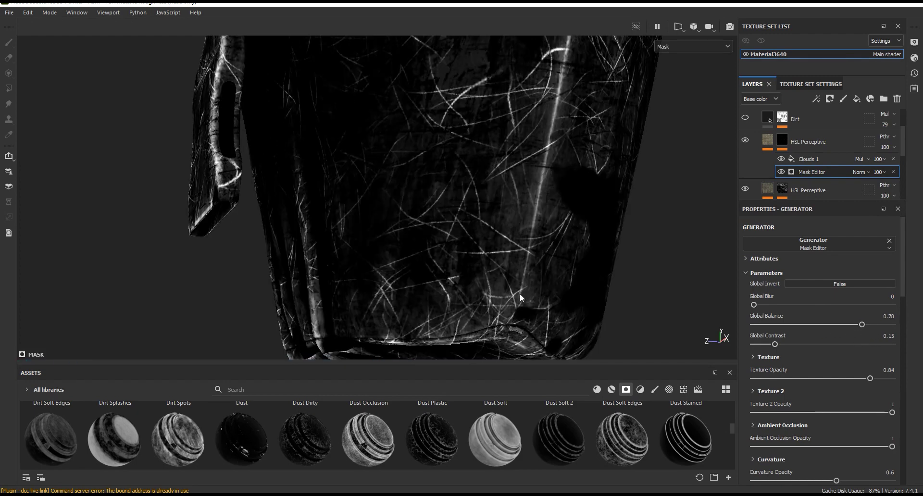
mouse_move(521, 293)
left_mouse_down("alt")
mouse_move(623, 237)
mouse_move(547, 171)
left_mouse_up("alt")
left_click(683, 48)
left_click(673, 74)
scroll(523, 160, "up", 2)
scroll(476, 171, "up", 2)
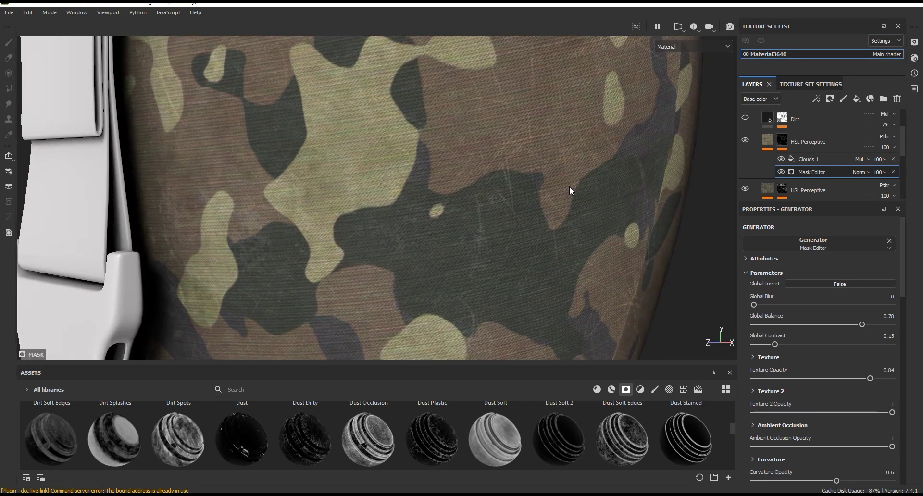
scroll(568, 190, "up", 2)
Set the Mask Editor's Global Balance to 0.81 and Global Contrast to 0.43.
left_click_drag(863, 326, 865, 324)
left_click_drag(774, 344, 814, 344)
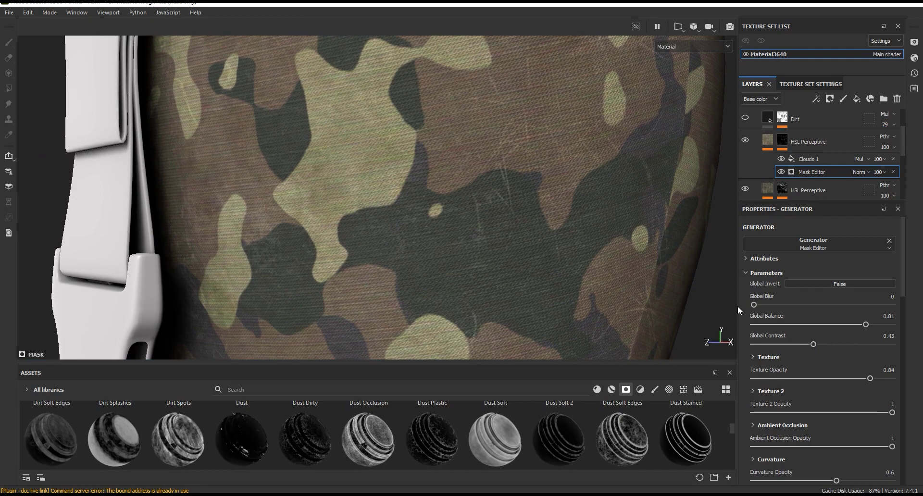
scroll(538, 140, "down", 3)
scroll(558, 160, "down", 1)
scroll(518, 276, "up", 2)
scroll(524, 319, "up", 3)
left_click(817, 99)
Add a Sharpen filter above Clouds 1 in the mask and lower its intensity.
left_click(832, 167)
left_click(823, 244)
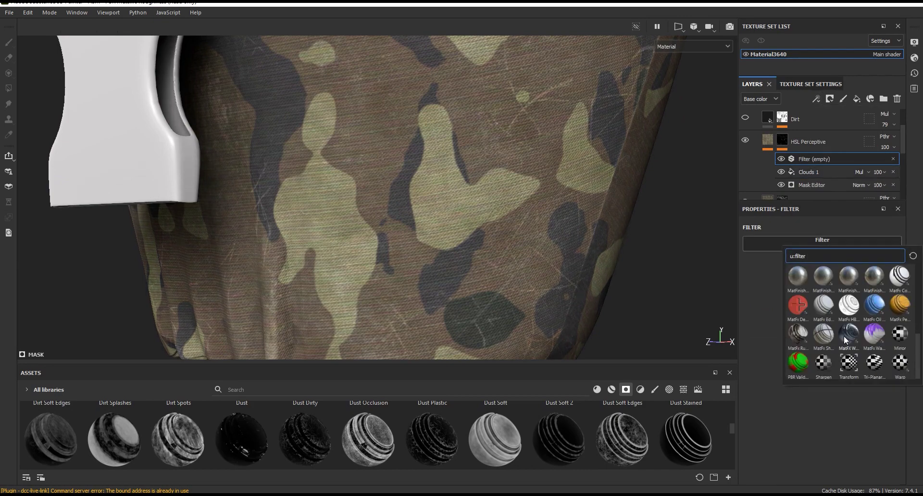
left_click(823, 364)
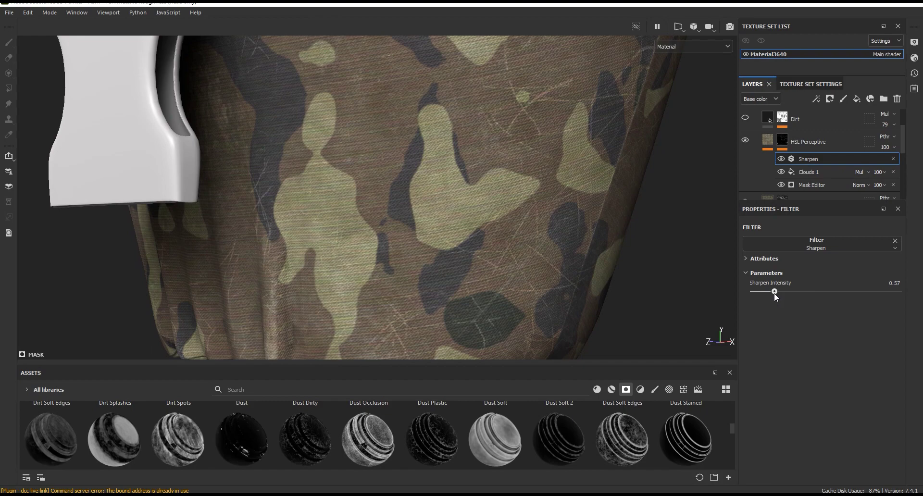
scroll(518, 211, "down", 5)
left_click_drag(518, 211, 555, 300, "alt")
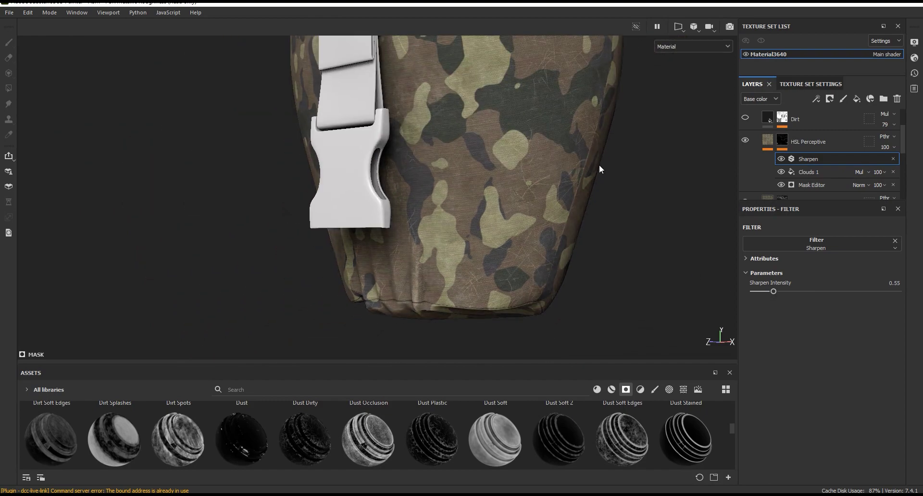
left_click_drag(599, 164, 605, 244, "alt")
scroll(537, 171, "up", 5)
left_click_drag(773, 291, 770, 290)
Lower the HSL Perceptive filter's Lightness to 0.57.
left_click(804, 149)
left_click(795, 161)
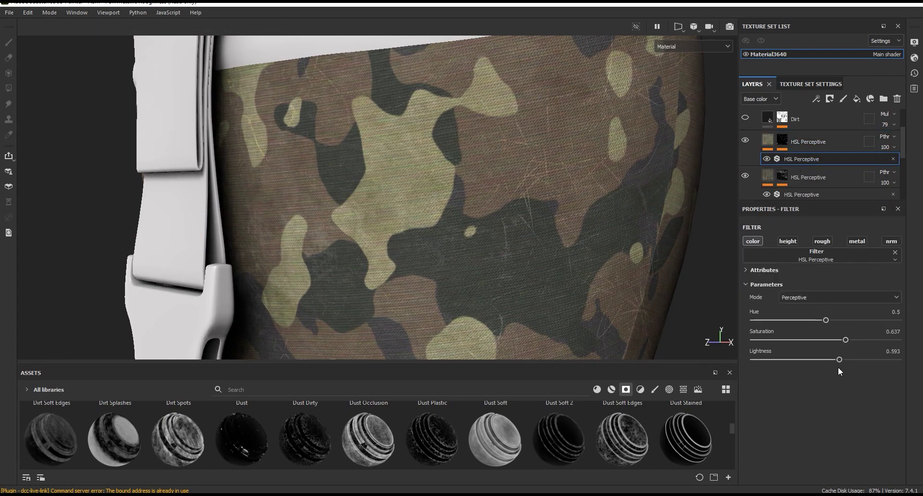
left_click_drag(837, 359, 835, 359)
scroll(512, 108, "down", 5)
mouse_move(512, 108)
left_mouse_down("alt")
mouse_move(652, 242)
mouse_move(577, 267)
left_mouse_up("alt")
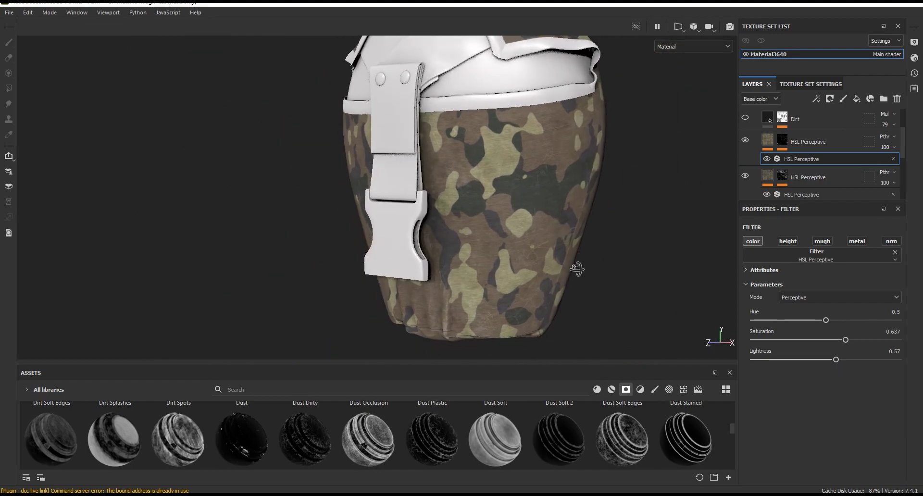
scroll(539, 173, "up", 5)
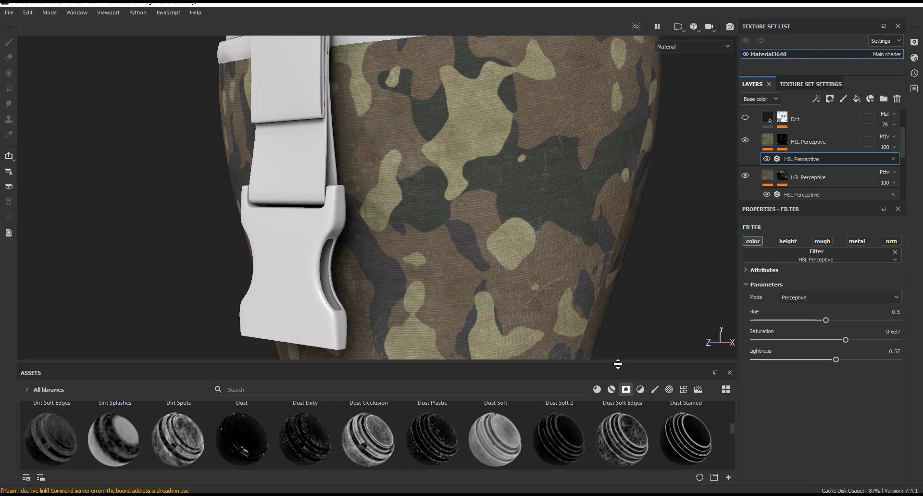
left_click_drag(619, 364, 616, 340)
Search materials for 'fabri' and add Fabric WOODLAND Used to the layer stack.
left_click(612, 365)
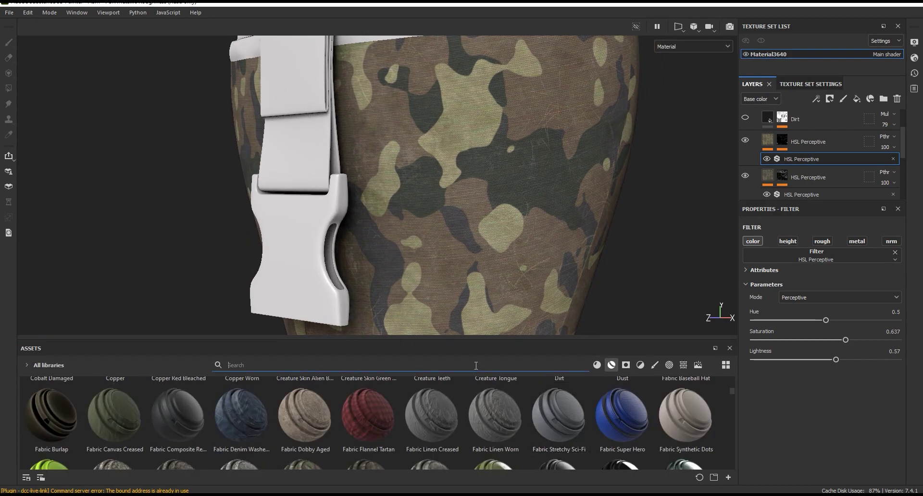
type("fabri")
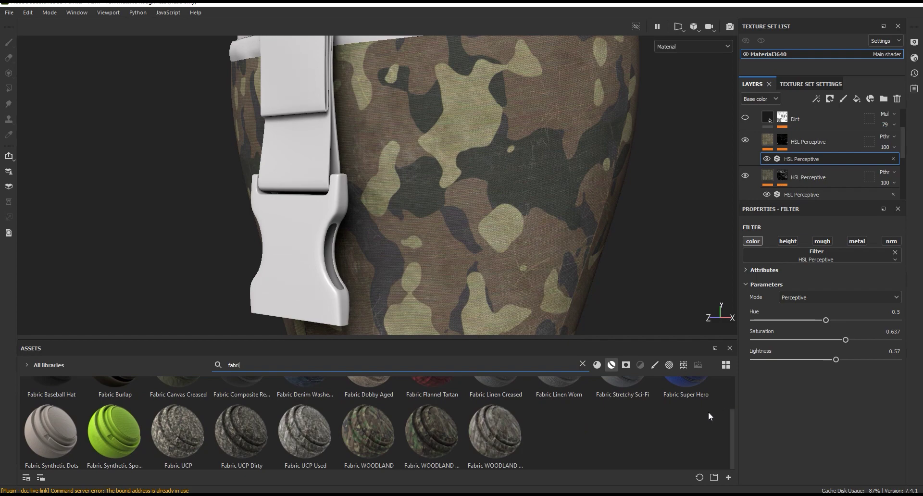
mouse_move(495, 431)
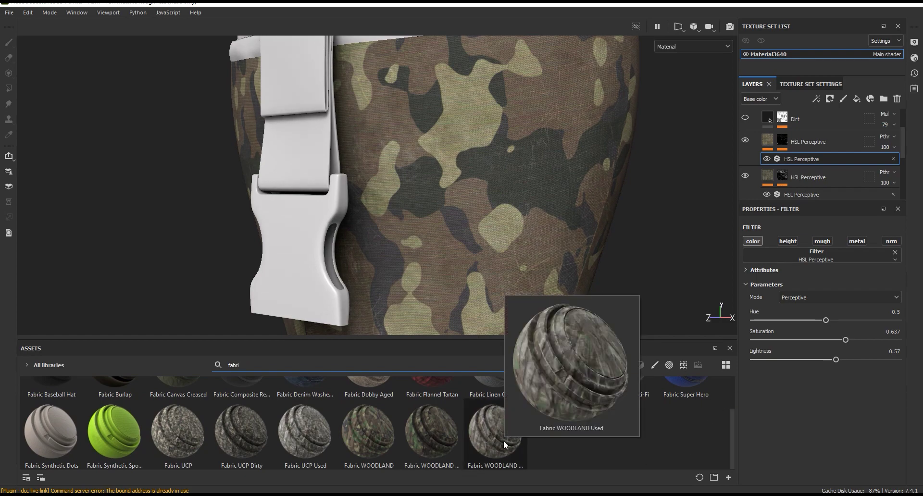
left_click_drag(505, 445, 486, 290)
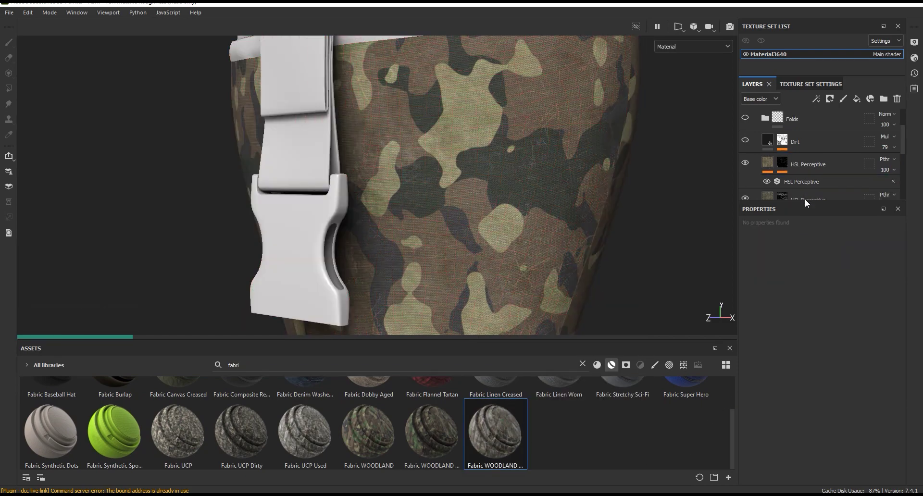
Expand Fabric WOODLAND Used and hide its Dirty group, Folds layer and Fabric WOODLAND layer.
left_click_drag(596, 342, 596, 366)
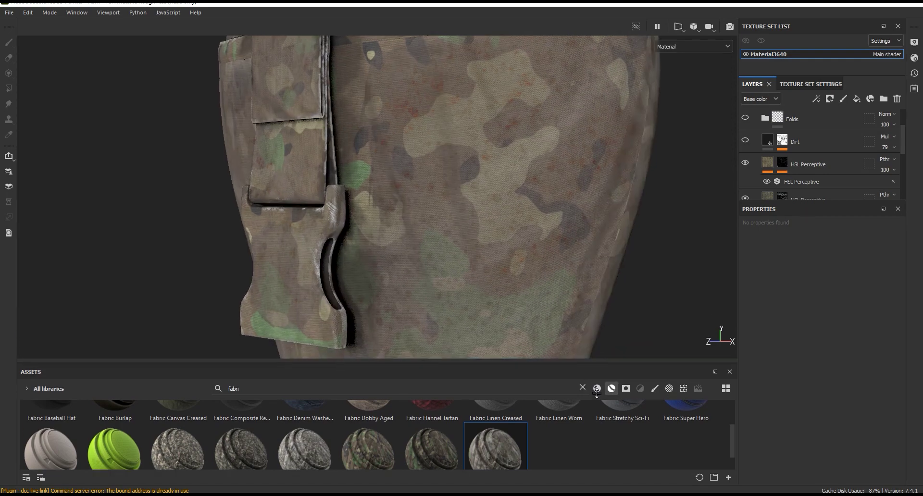
left_click_drag(822, 203, 821, 259)
scroll(841, 209, "up", 2)
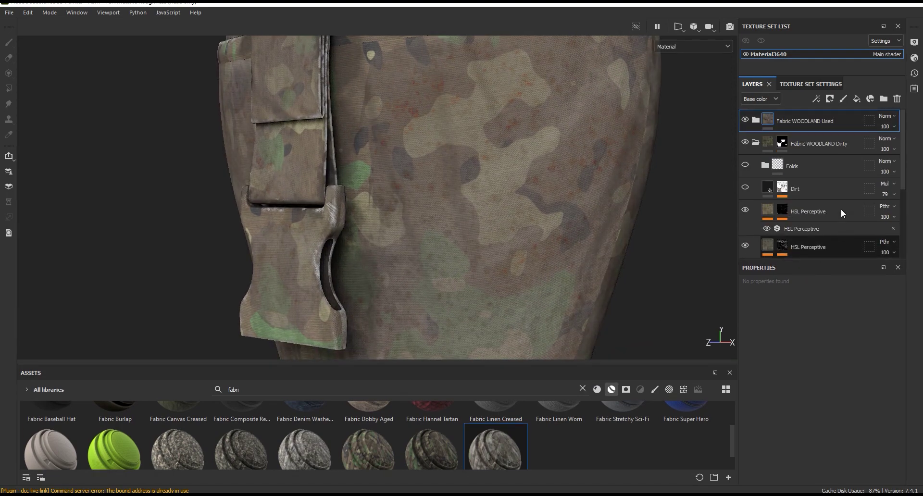
left_click(755, 119)
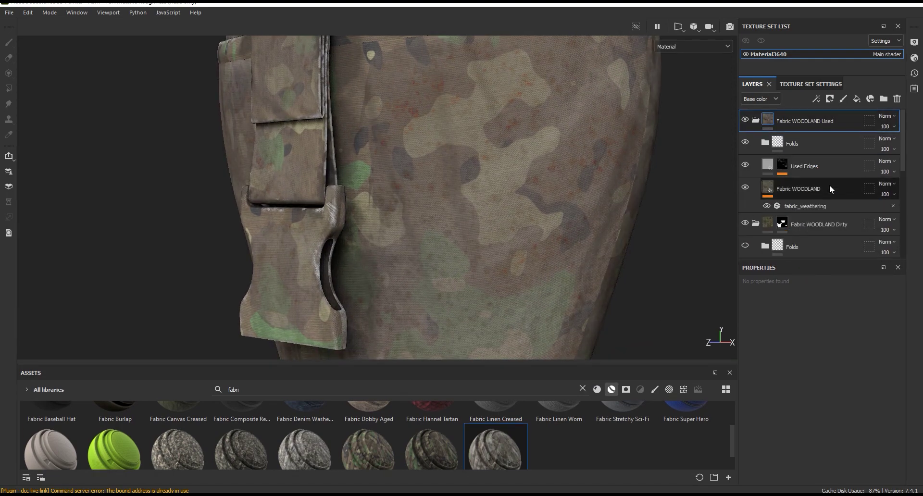
left_click(756, 223)
left_click(745, 224)
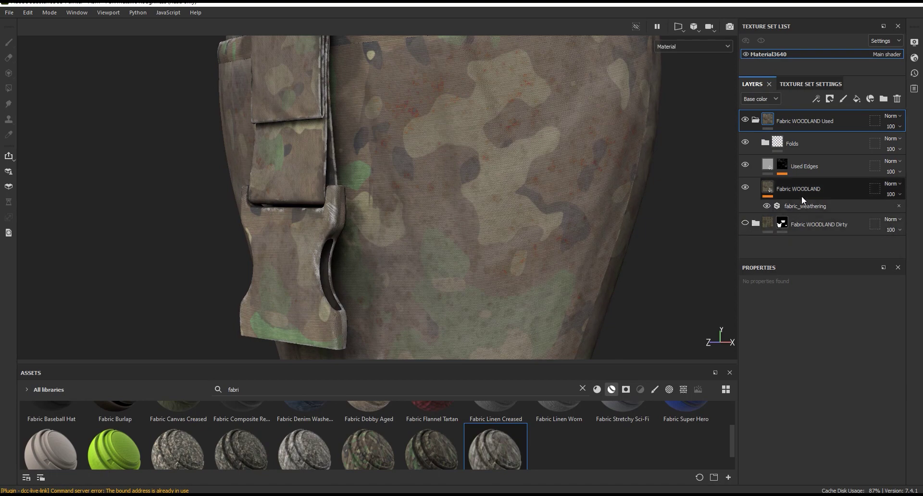
left_click(745, 142)
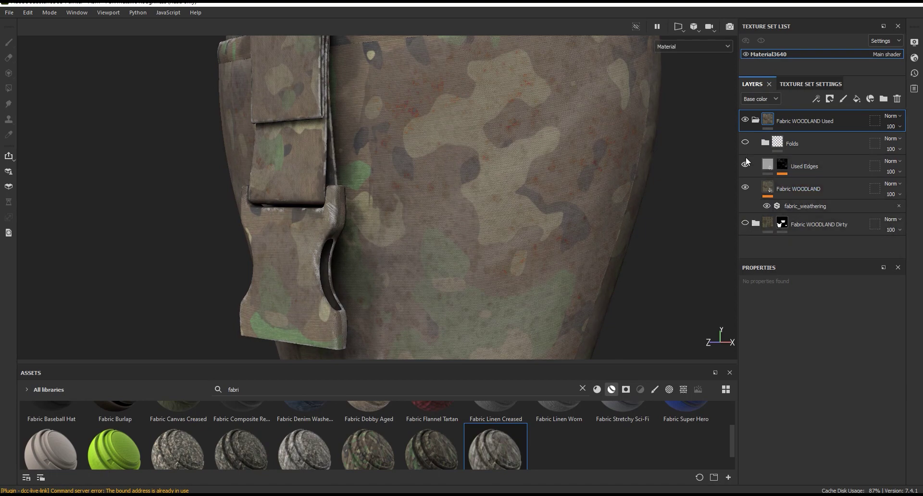
scroll(346, 213, "up", 3)
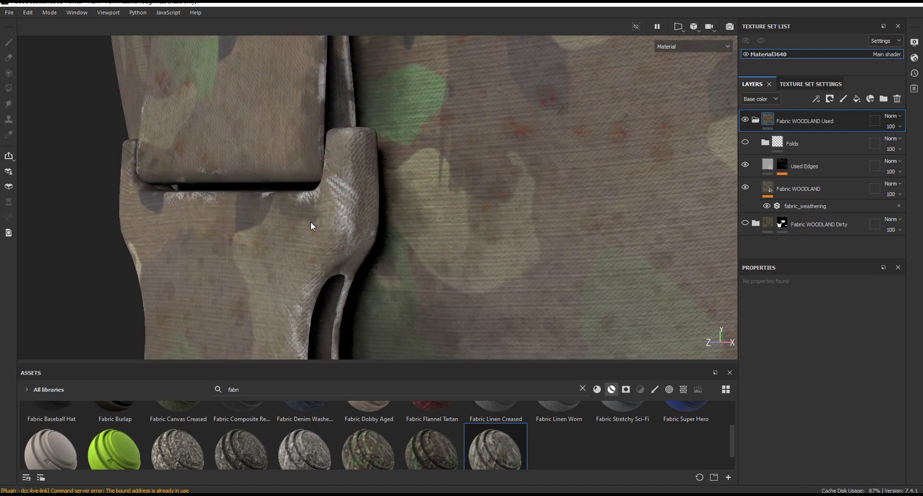
scroll(311, 221, "up", 3)
left_click(745, 187)
Cut the Used Edges layer from the stack and hide the Fabric WOODLAND Used folder.
left_click(745, 187)
left_click(812, 169)
right_click(811, 165)
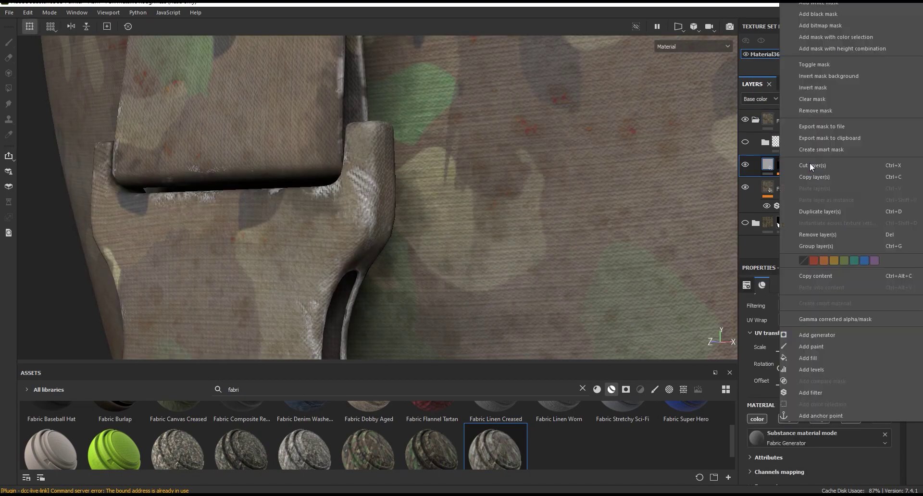
left_click(813, 166)
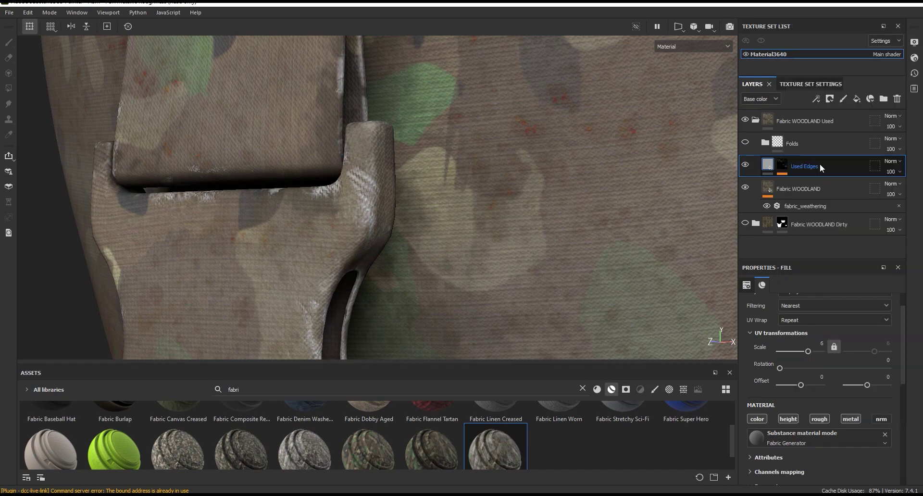
left_click(803, 121)
left_click(756, 120)
left_click(745, 120)
Paste Used Edges into the Fabric WOODLAND Dirty folder at the HSL Perceptive layer.
left_click(753, 143)
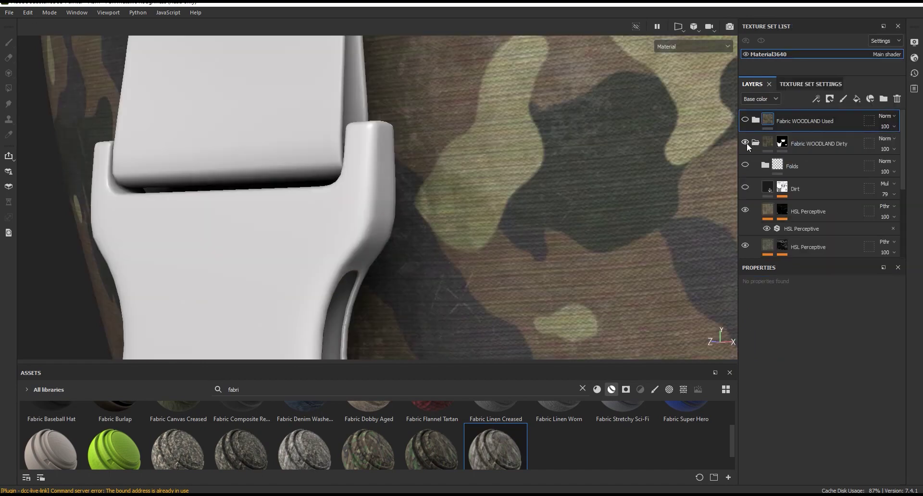
left_click(767, 210)
right_click(767, 211)
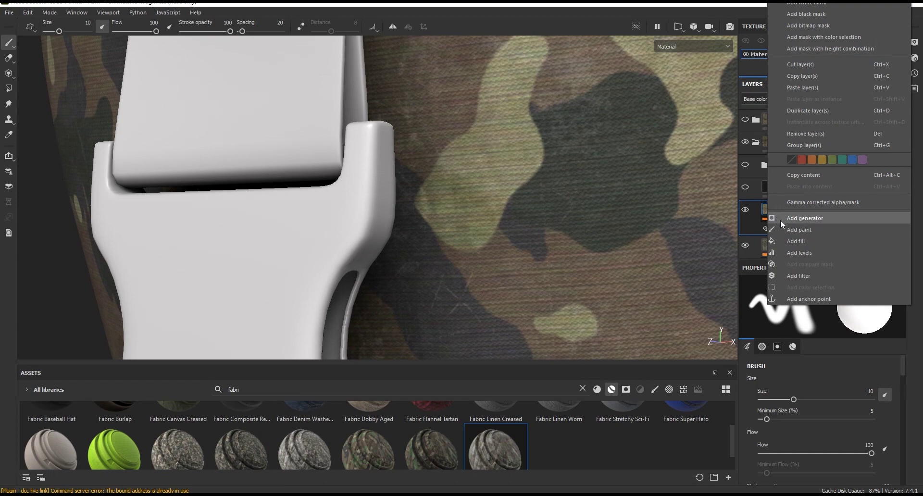
left_click(802, 87)
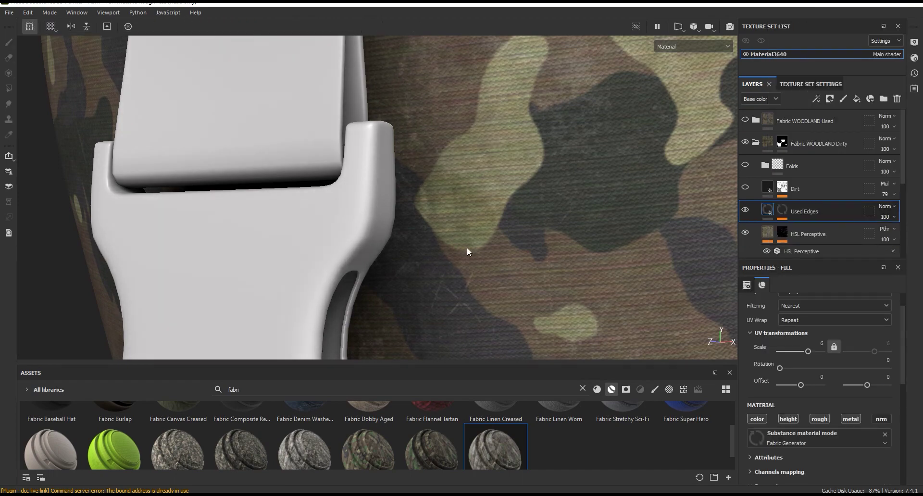
Add a Mask Editor generator to the Used Edges mask with Global Balance lowered to 0.4.
key("f")
mouse_move(474, 171)
left_mouse_down("alt")
mouse_move(529, 247)
mouse_move(501, 243)
left_mouse_up("alt")
scroll(498, 282, "up", 3)
scroll(498, 277, "up", 3)
scroll(501, 242, "up", 1)
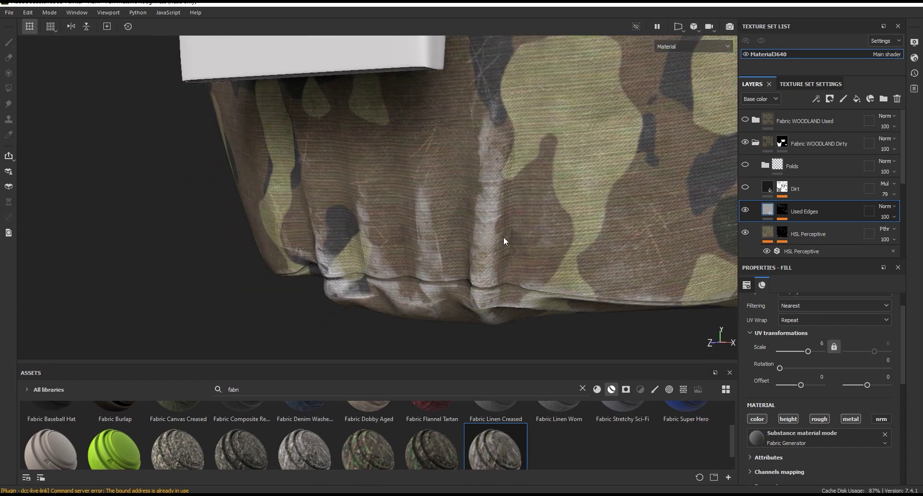
left_click_drag(827, 259, 827, 212)
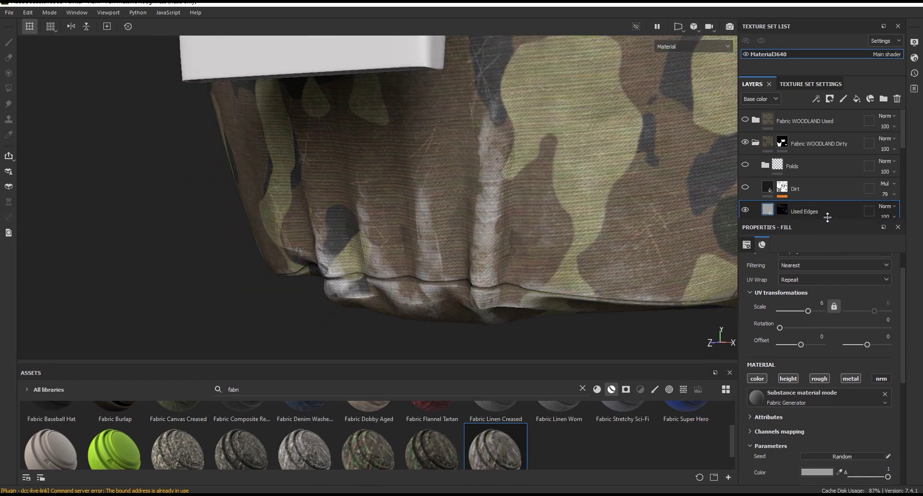
scroll(818, 188, "down", 2)
scroll(817, 181, "down", 1)
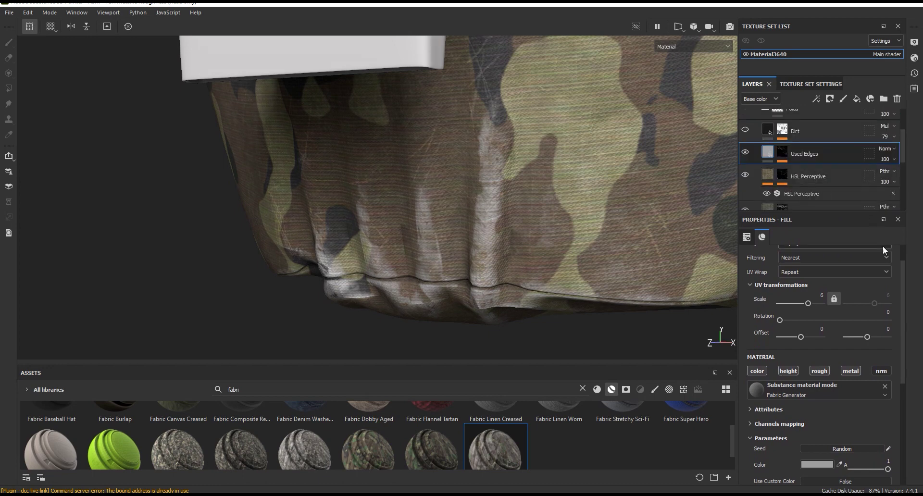
left_click(792, 151)
left_click(815, 170)
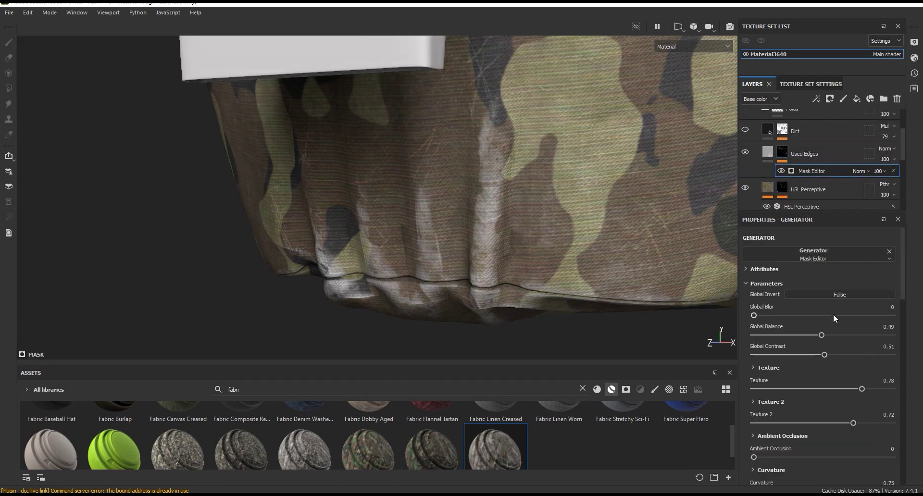
left_click_drag(822, 335, 810, 336)
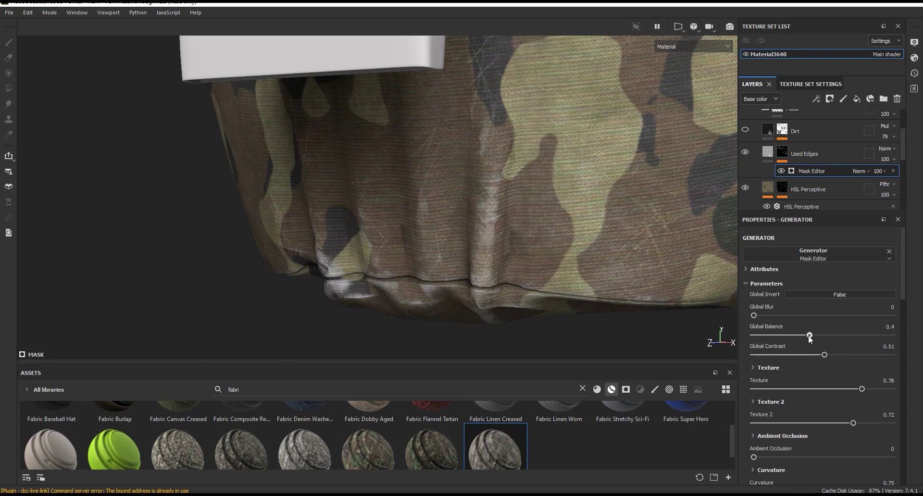
left_click(768, 151)
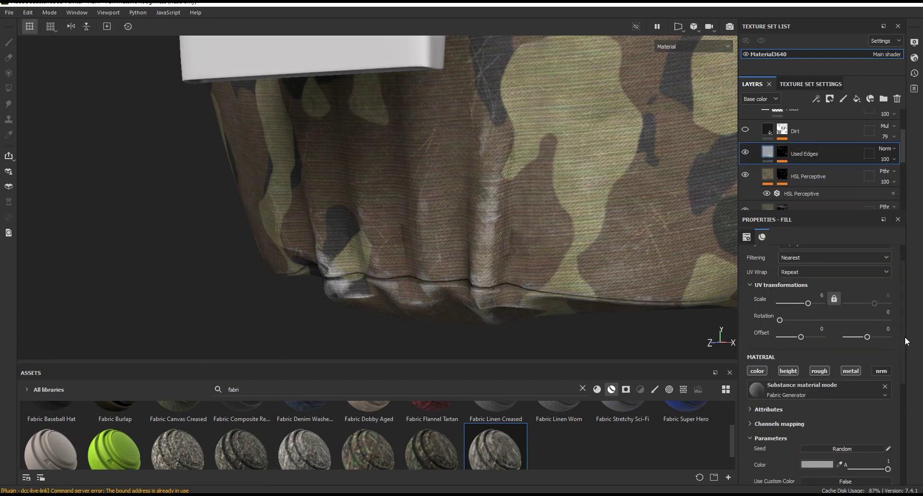
left_click_drag(905, 337, 904, 389)
Recolour the Used Edges fill to muted khaki A8A285, sampled from the camo fabric.
left_click(827, 361)
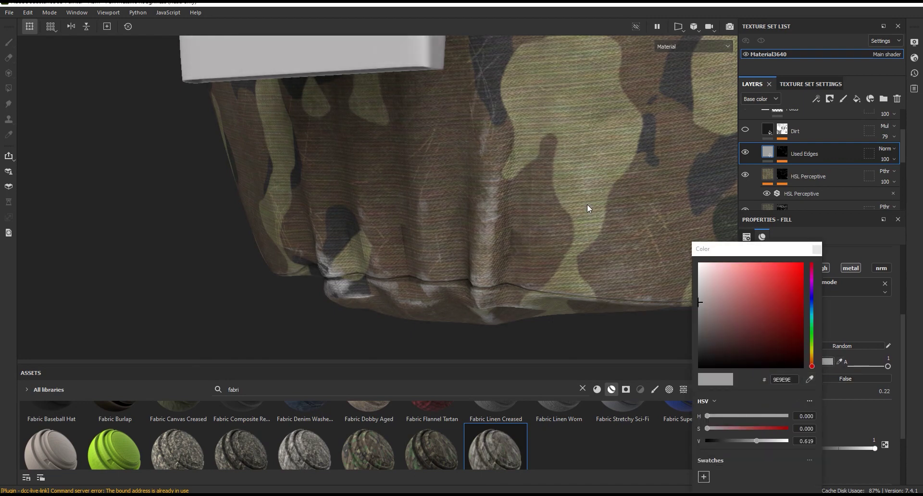
left_click(810, 380)
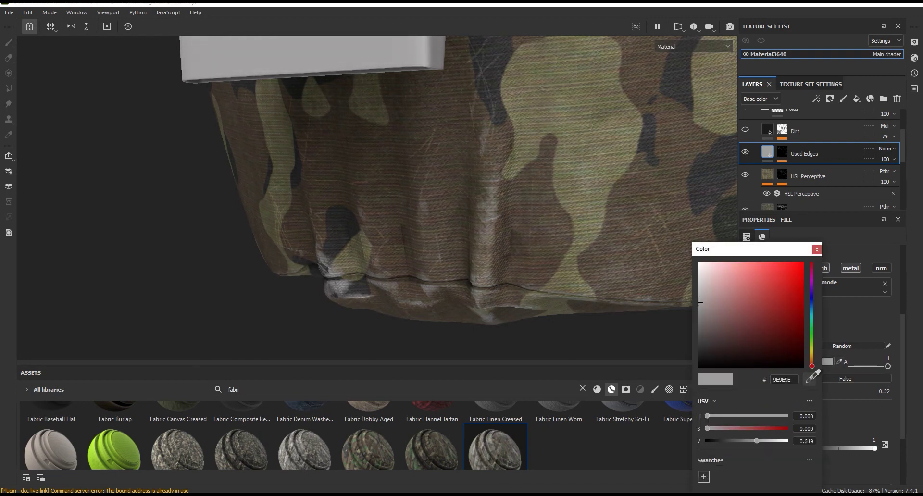
left_click(577, 199)
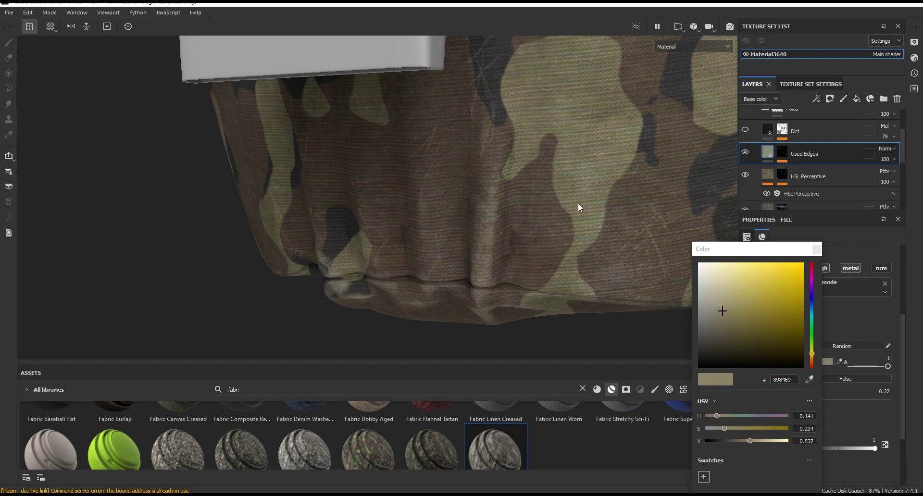
left_click(728, 316)
left_click_drag(742, 438, 760, 440)
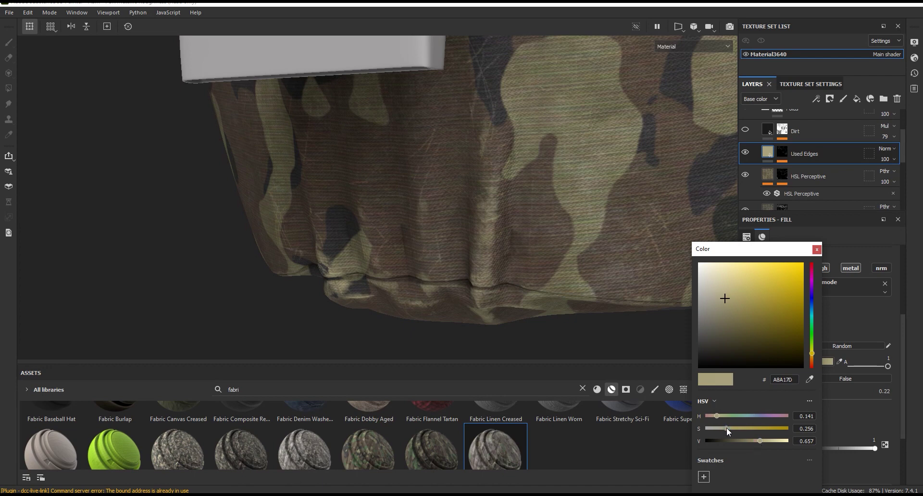
mouse_move(759, 443)
left_mouse_down()
mouse_move(722, 429)
mouse_move(760, 440)
left_mouse_up()
left_click(817, 250)
scroll(489, 204, "down", 3)
left_click_drag(489, 204, 526, 237, "alt")
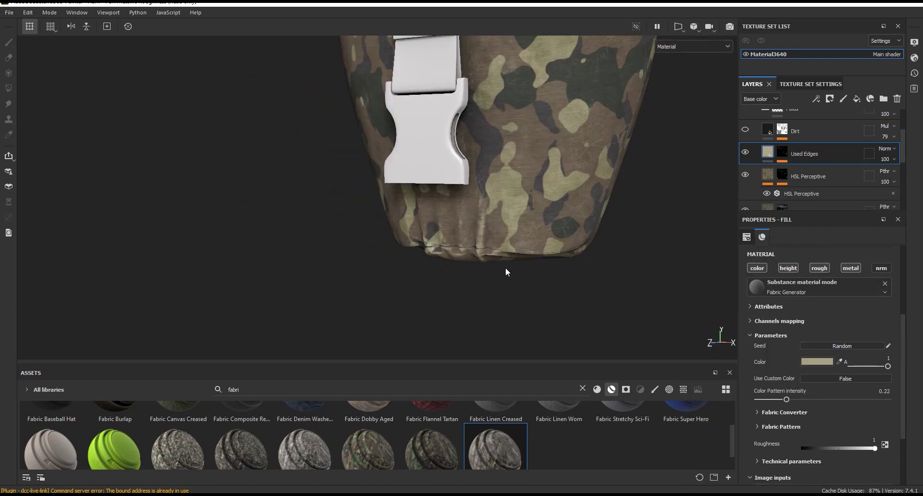
scroll(526, 237, "up", 3)
left_click(745, 154)
left_click(746, 154)
scroll(511, 226, "up", 3)
mouse_move(469, 219)
left_mouse_down("alt")
mouse_move(491, 226)
mouse_move(485, 211)
left_mouse_up("alt")
mouse_move(904, 351)
left_mouse_down()
mouse_move(904, 400)
mouse_move(895, 285)
left_mouse_up()
left_click(782, 151)
left_click(768, 152)
left_click_drag(903, 332, 910, 471)
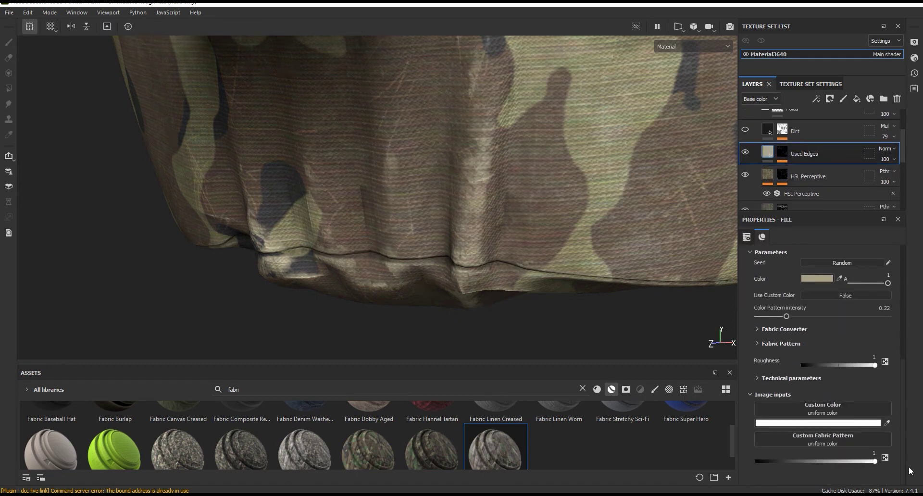
left_click(801, 330)
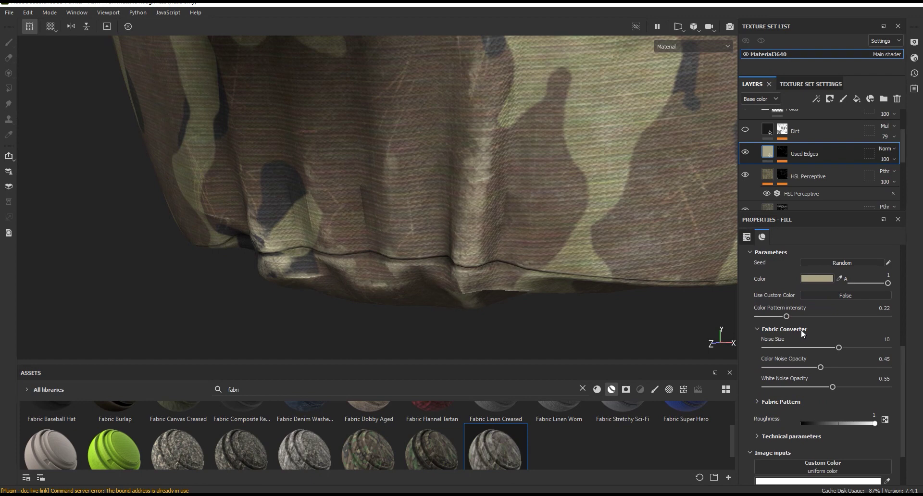
left_click(781, 402)
left_click_drag(901, 405, 904, 405)
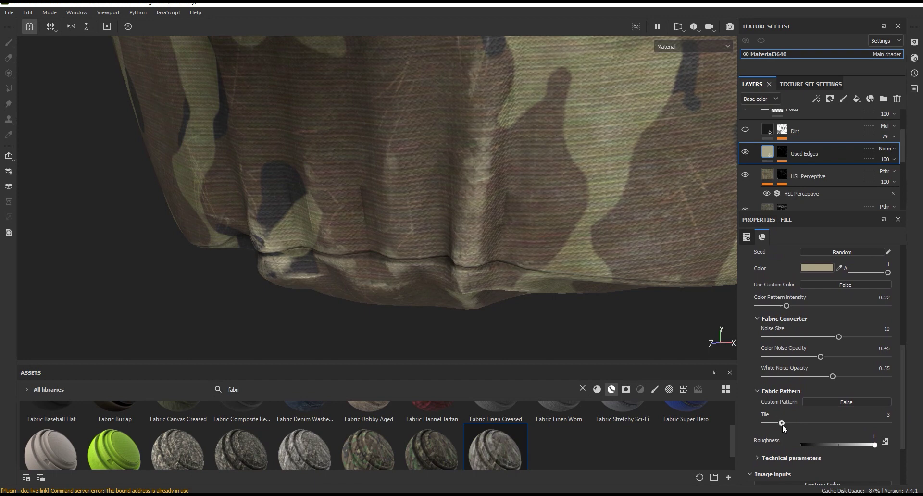
left_click_drag(902, 399, 909, 306)
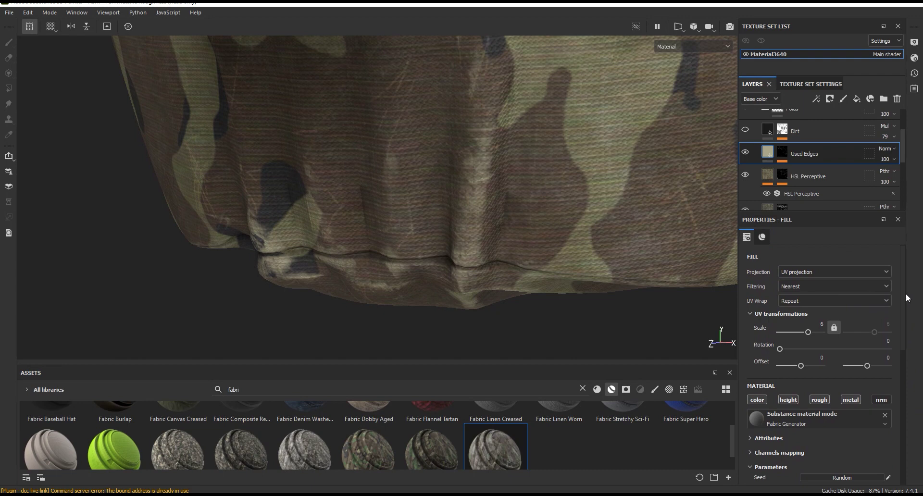
scroll(811, 201, "down", 3)
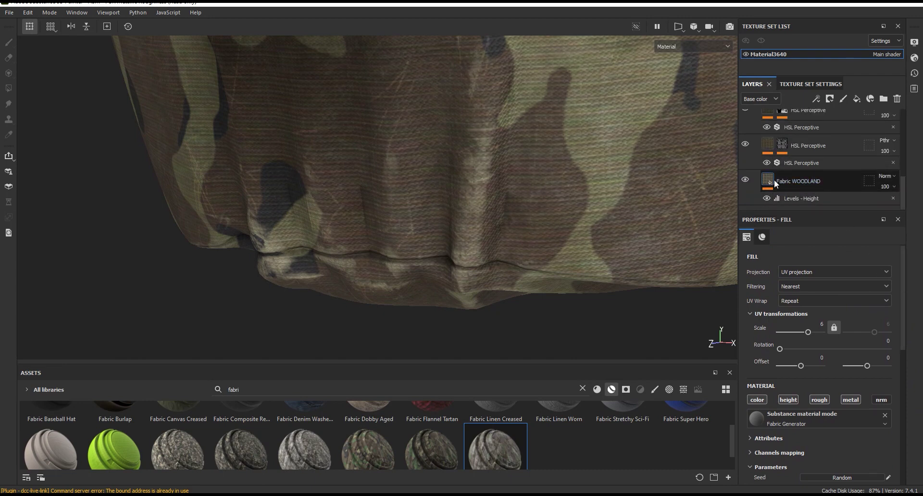
mouse_move(463, 281)
left_mouse_down("alt")
mouse_move(570, 225)
mouse_move(497, 294)
mouse_move(547, 248)
left_mouse_up("alt")
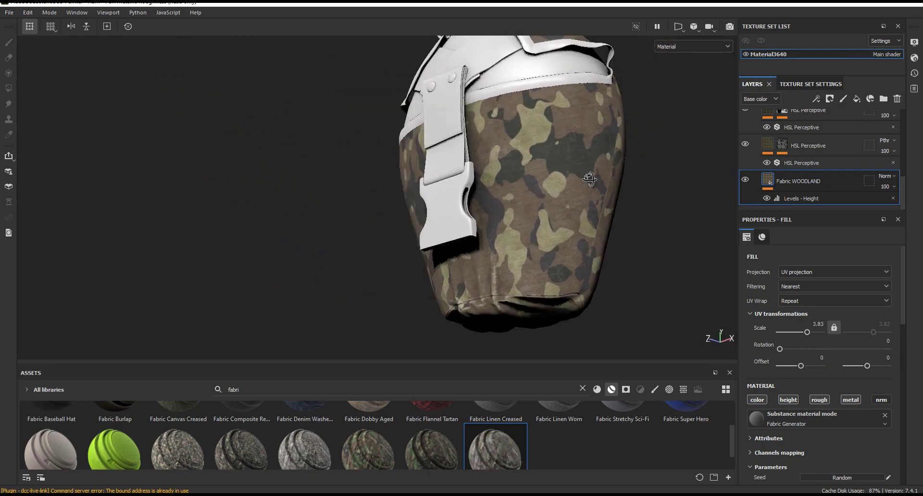
scroll(546, 251, "up", 3)
scroll(769, 175, "up", 3)
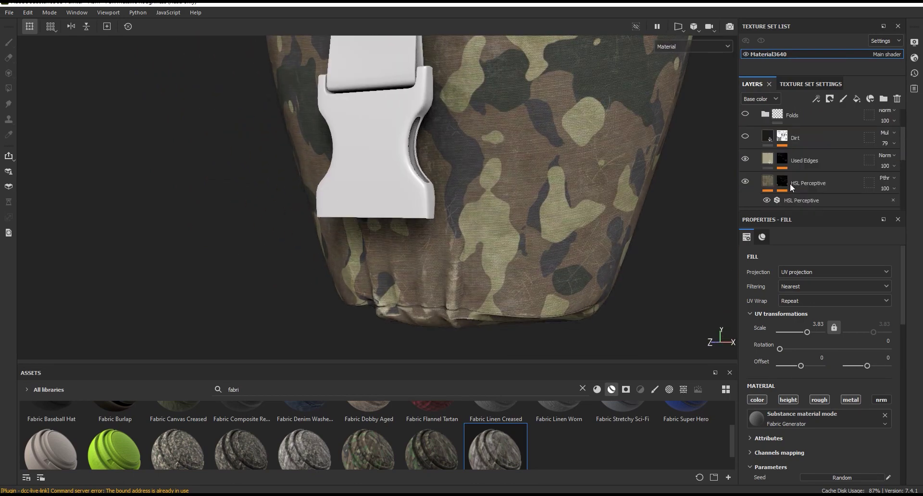
Compare the Used Edges wear on and off and reduce its opacity.
left_click(744, 159)
left_click(745, 159)
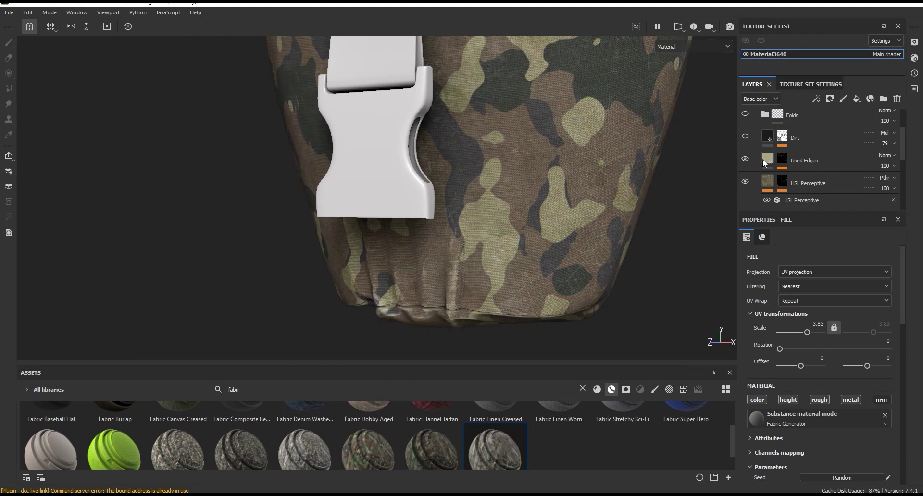
left_click(746, 159)
left_click(745, 159)
scroll(481, 308, "up", 3)
scroll(481, 301, "up", 2)
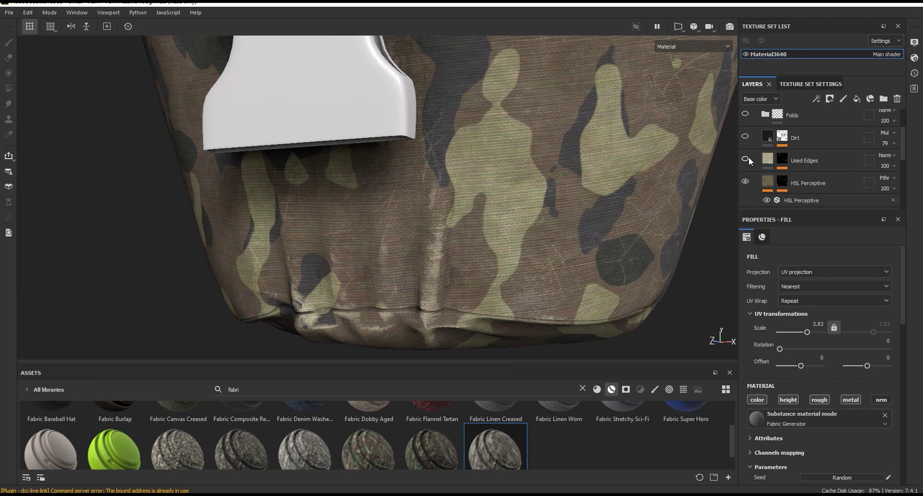
left_click(858, 164)
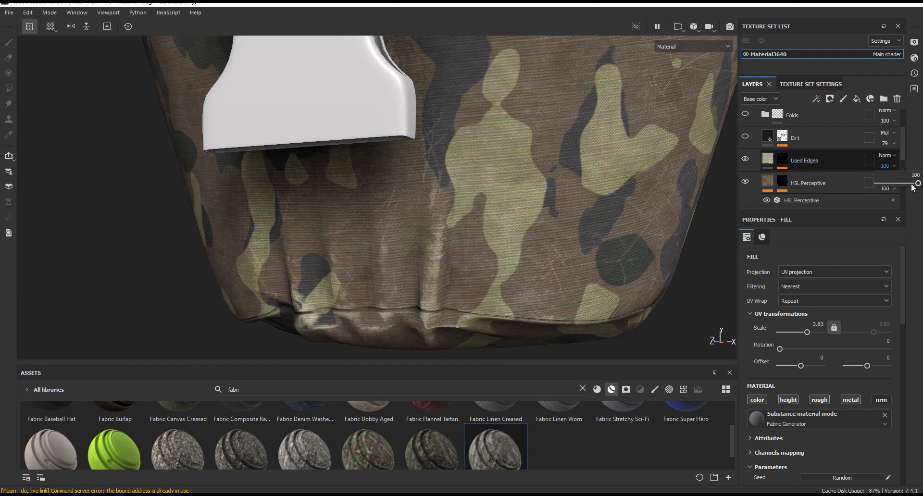
mouse_move(918, 186)
left_mouse_down()
mouse_move(880, 186)
mouse_move(909, 188)
left_mouse_up()
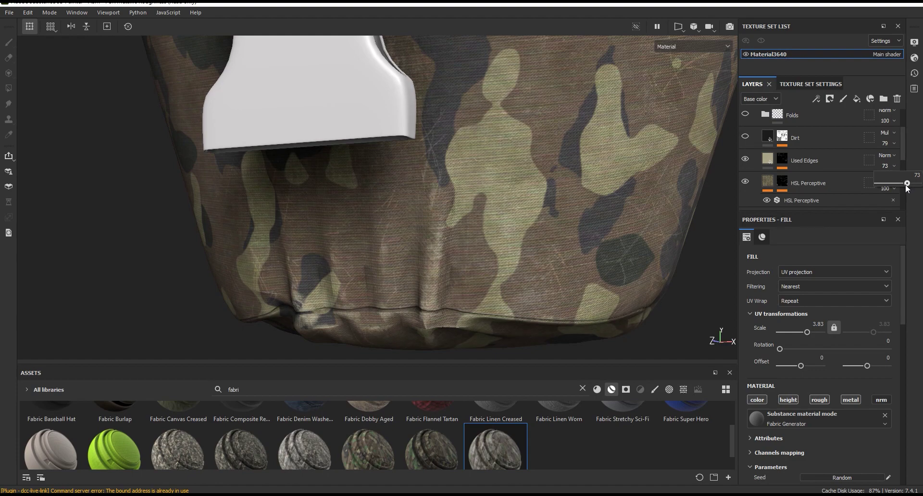
Turn on the Dirt layer and review the Used Edges Mask Editor generator and fill settings.
left_click(758, 160)
left_click_drag(547, 244, 518, 283, "alt")
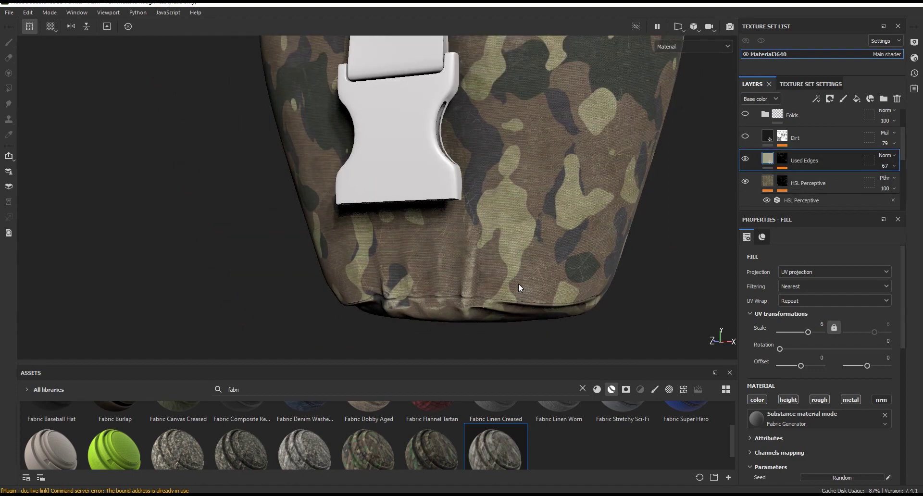
left_click(745, 136)
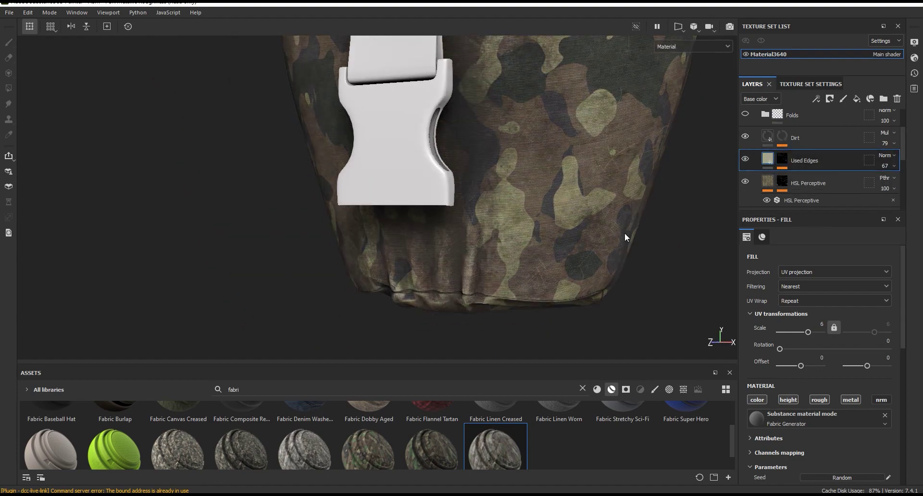
left_click_drag(529, 180, 552, 206, "alt")
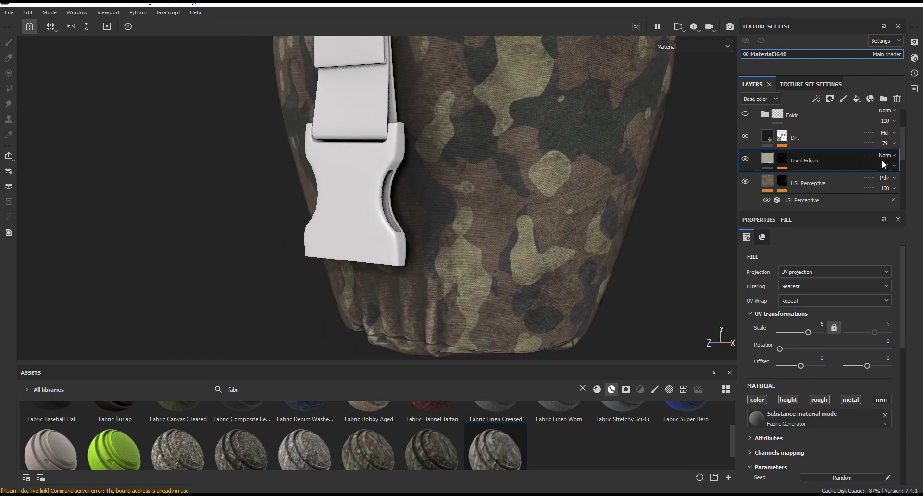
left_click(782, 161)
left_click(819, 177)
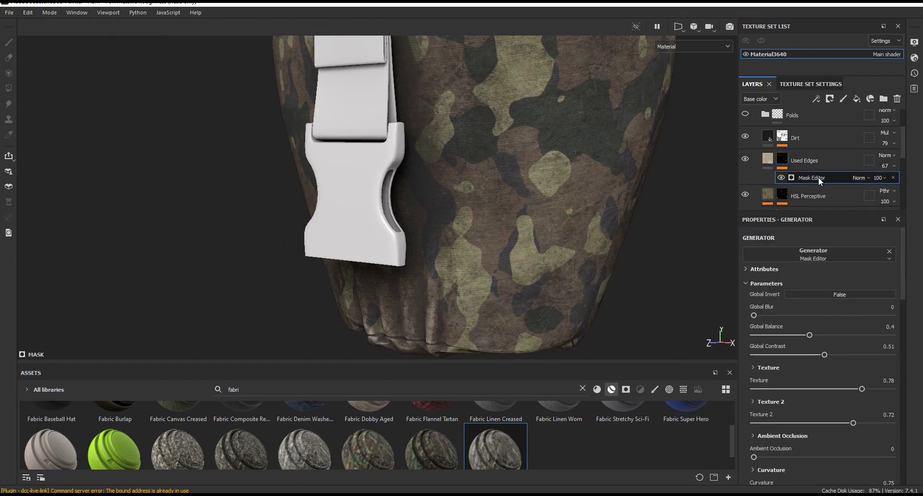
left_click(806, 161)
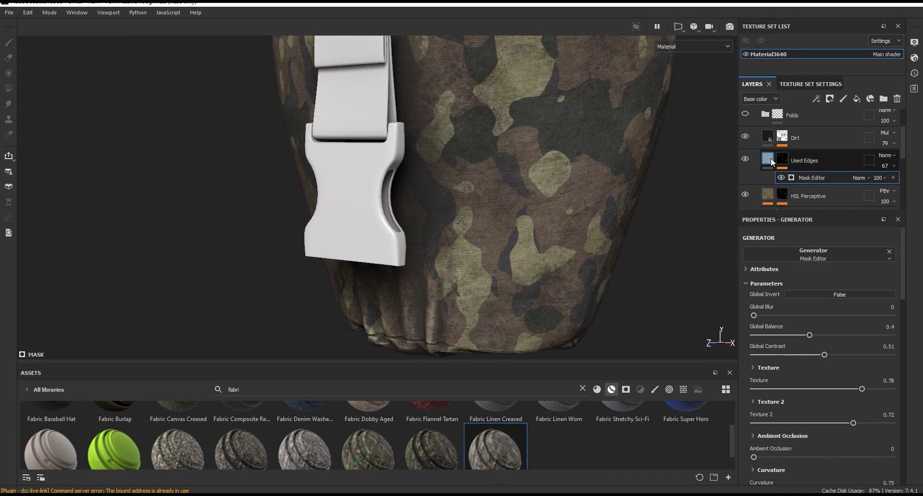
scroll(901, 321, "down", 5)
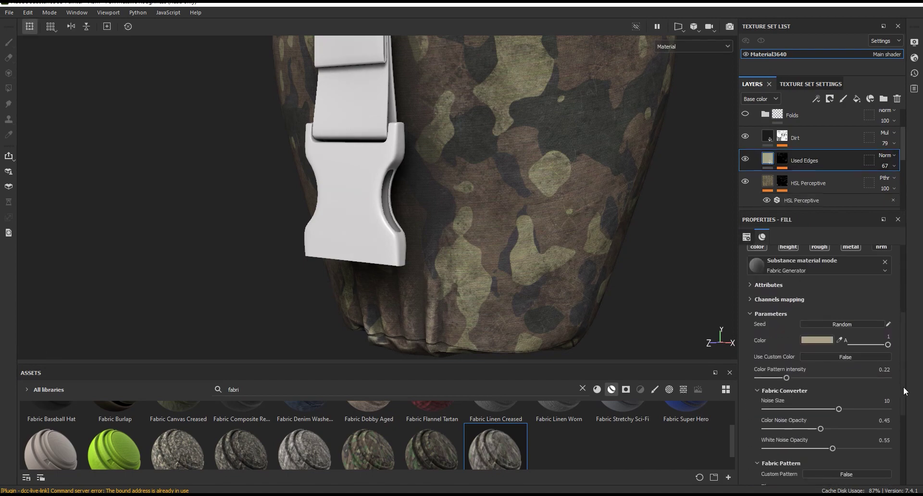
scroll(904, 387, "up", 5)
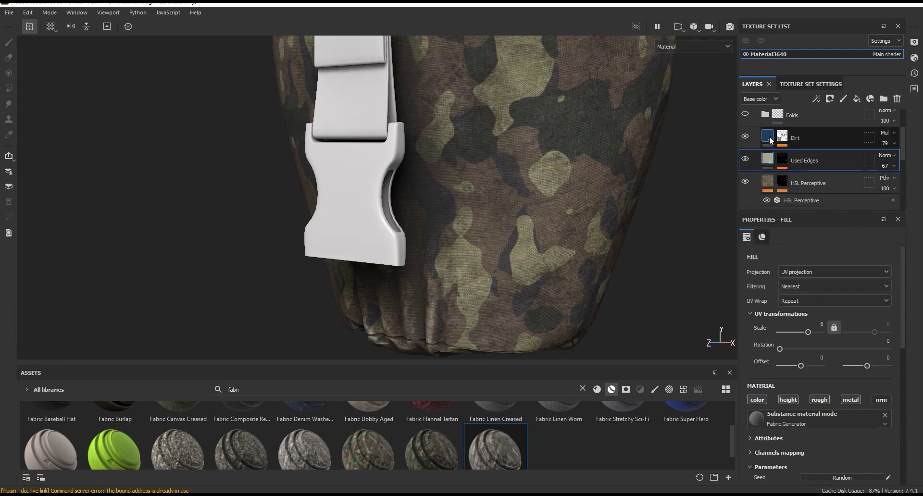
Show the Dirt layer's fill settings, then select its mask.
left_click(768, 137)
scroll(902, 308, "down", 3)
scroll(904, 337, "down", 2)
scroll(904, 371, "up", 5)
left_click(783, 137)
Lower the MG Dirt generator's Dirt Level toward 0.55 and rebalance Dirt Contrast.
left_click(803, 155)
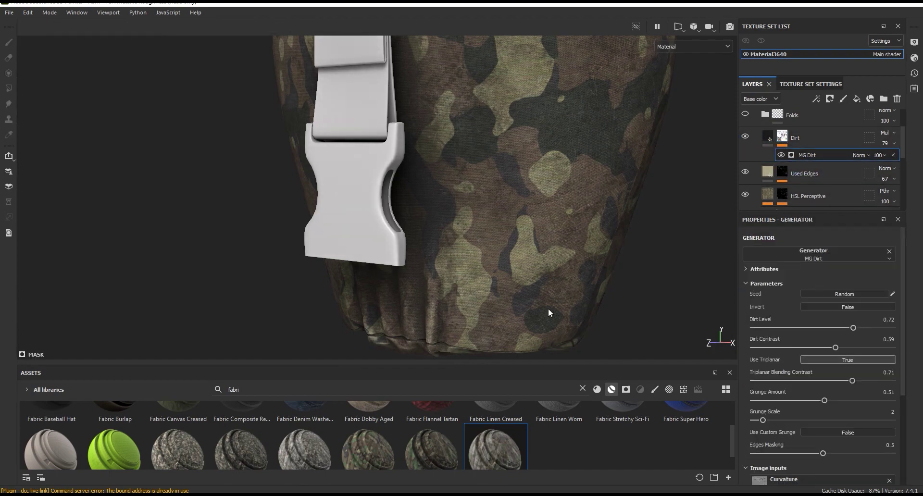
key("f")
scroll(535, 202, "up", 3)
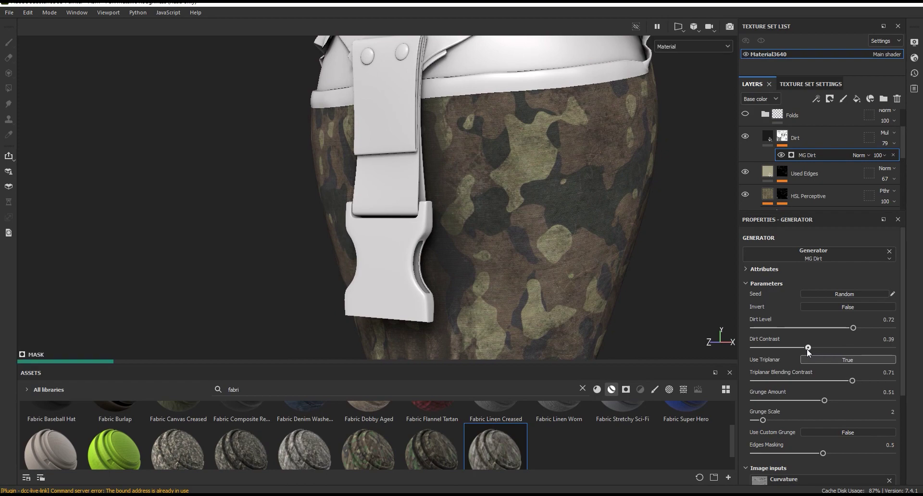
left_click_drag(808, 348, 800, 348)
scroll(601, 164, "up", 3)
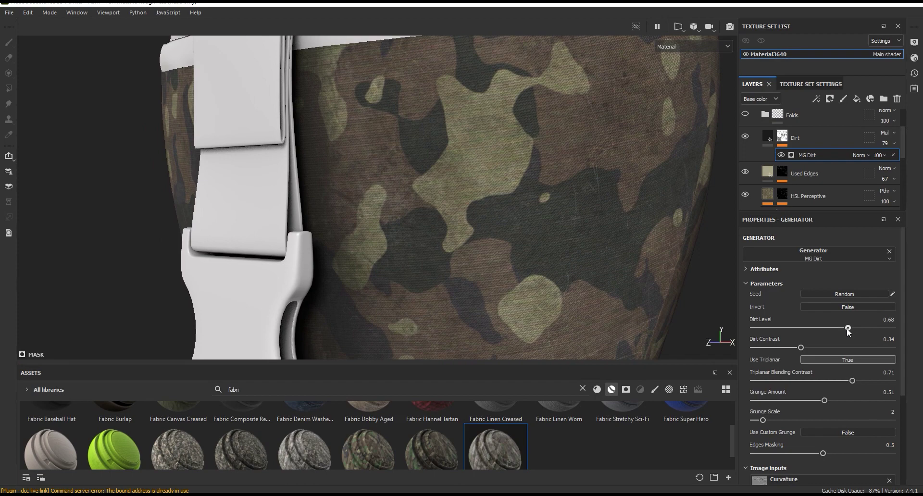
left_click_drag(843, 328, 839, 329)
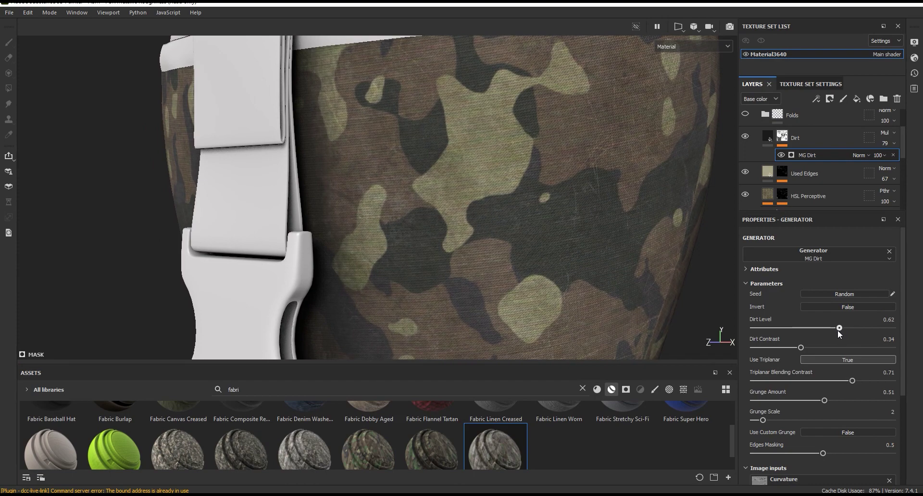
left_click_drag(822, 352, 826, 352)
Reduce Grunge Amount to 0.47 and settle Dirt Contrast at 0.57.
scroll(504, 74, "down", 5)
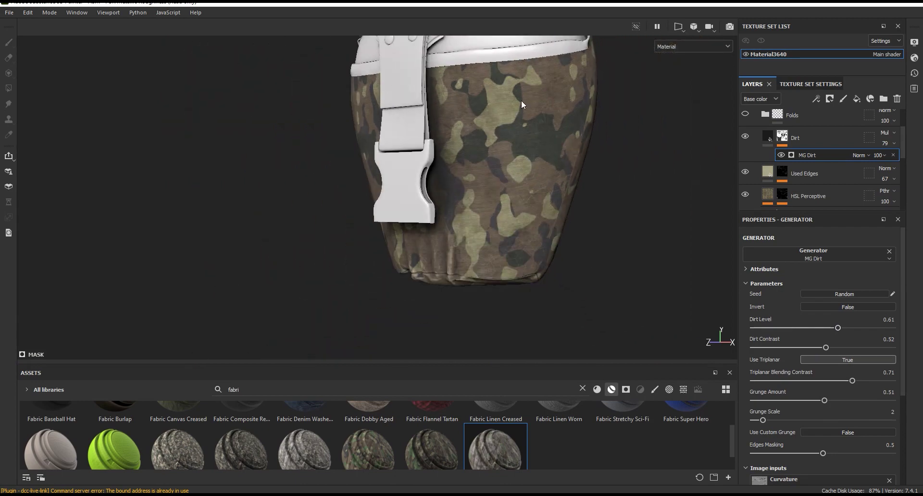
scroll(570, 186, "up", 5)
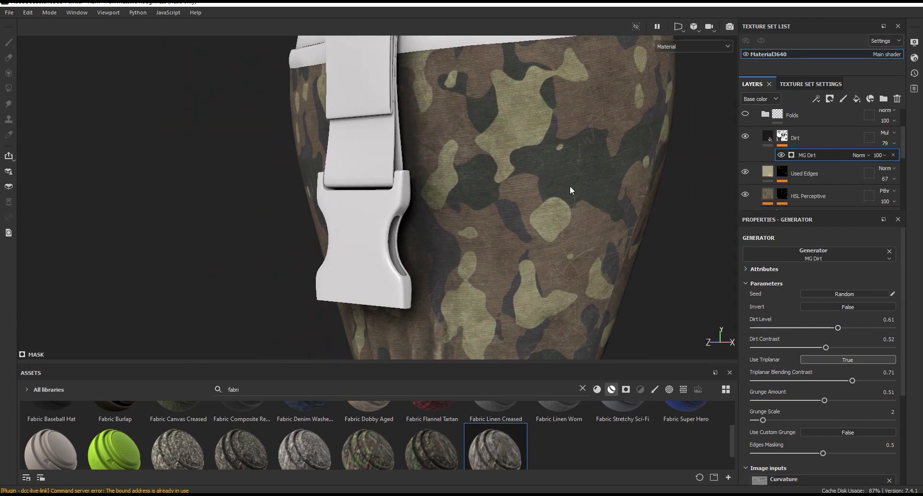
left_click_drag(826, 400, 822, 401)
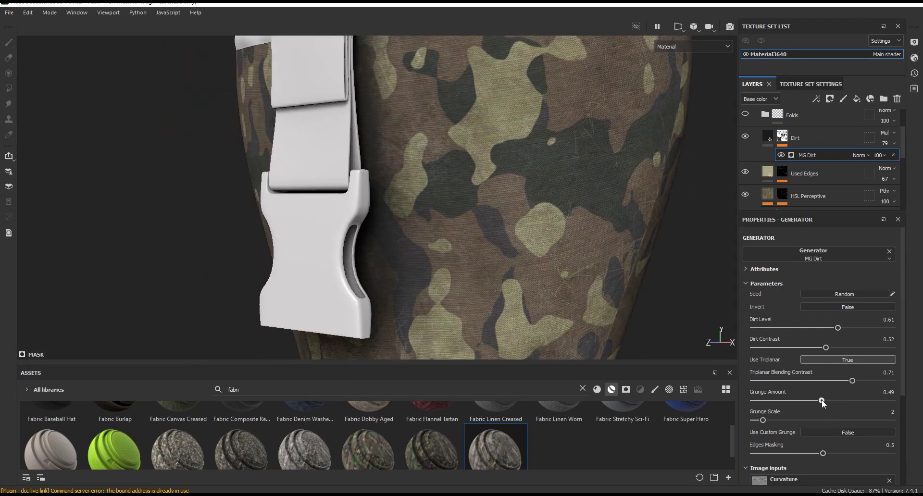
left_click_drag(826, 347, 833, 348)
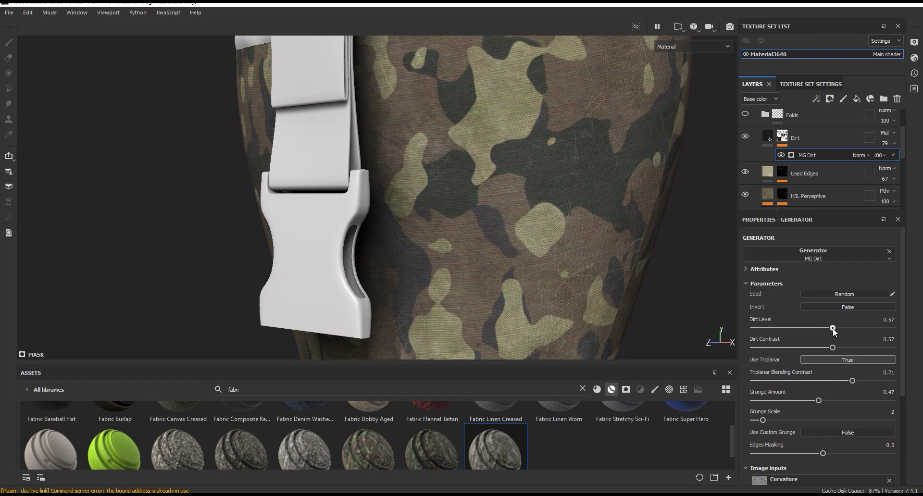
scroll(509, 253, "down", 3)
mouse_move(510, 252)
left_mouse_down("alt")
mouse_move(524, 194)
mouse_move(519, 167)
left_mouse_up("alt")
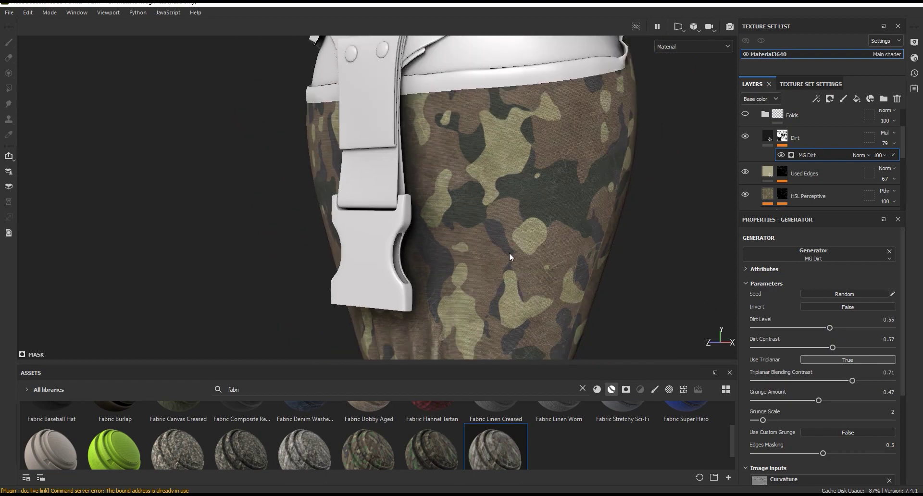
scroll(519, 166, "up", 5)
left_click(808, 138)
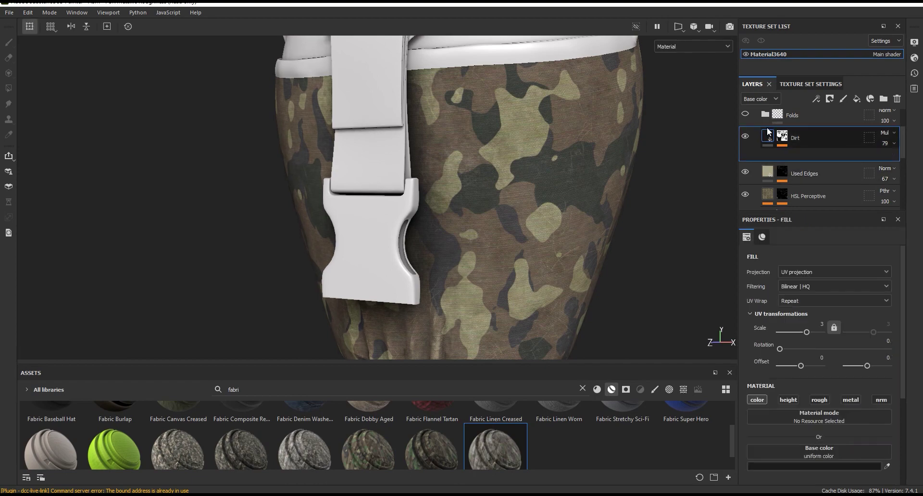
In the Folds group, raise the inner Folds layer's Histogram position to 0.66.
left_click_drag(592, 184, 541, 154, "alt")
scroll(543, 158, "up", 2)
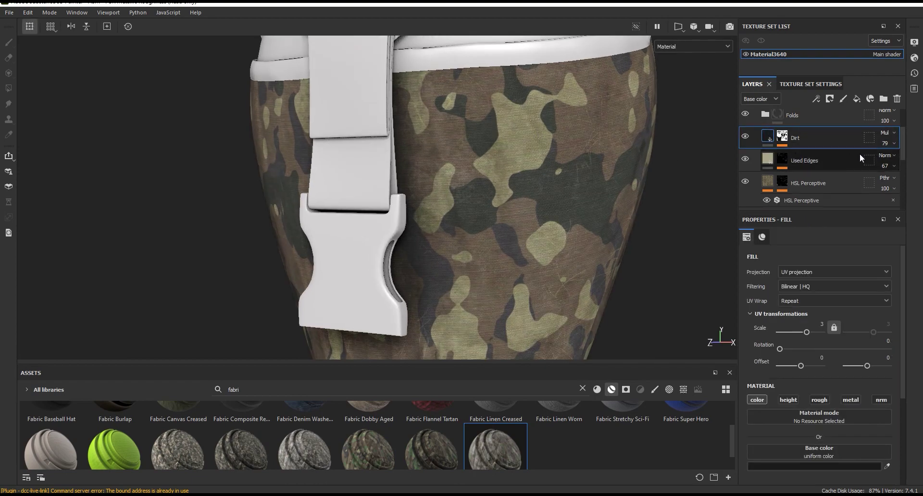
left_click(767, 118)
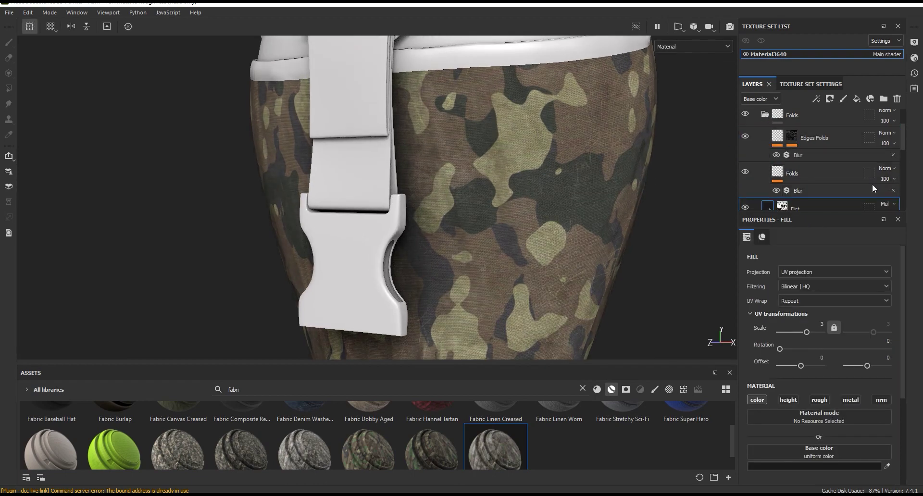
left_click(818, 178)
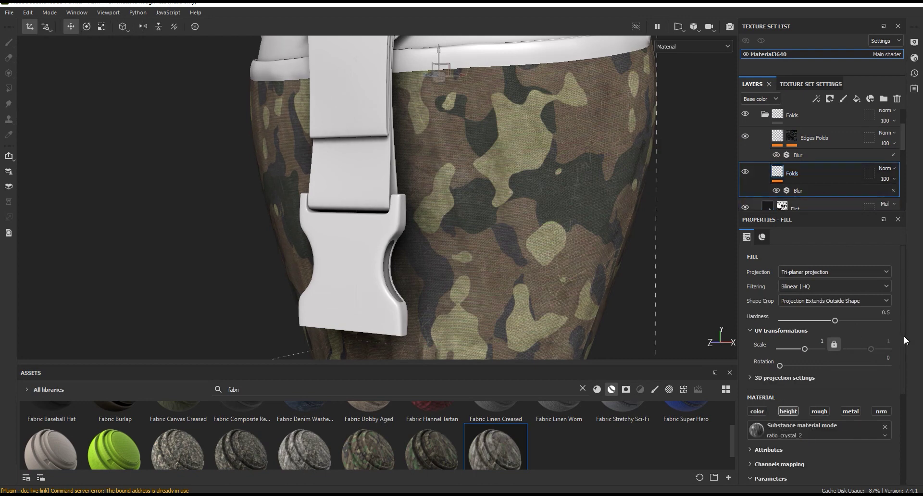
scroll(904, 334, "down", 1)
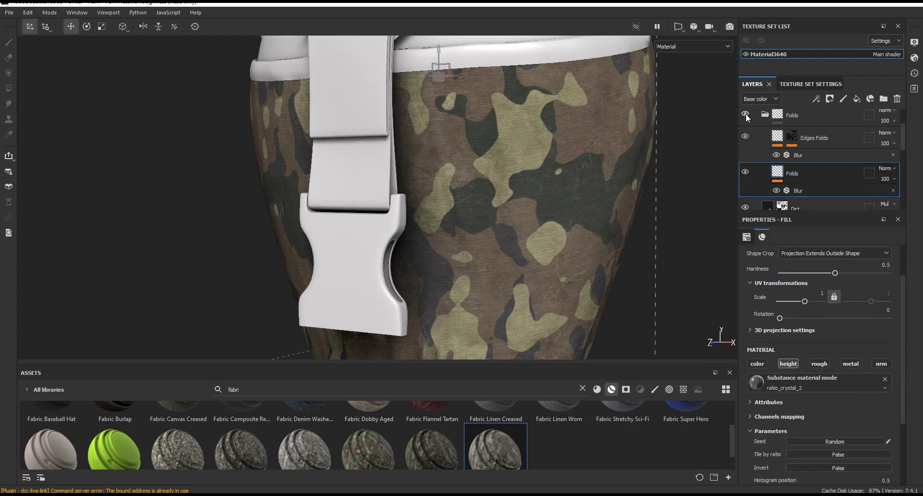
left_click_drag(905, 358, 908, 419)
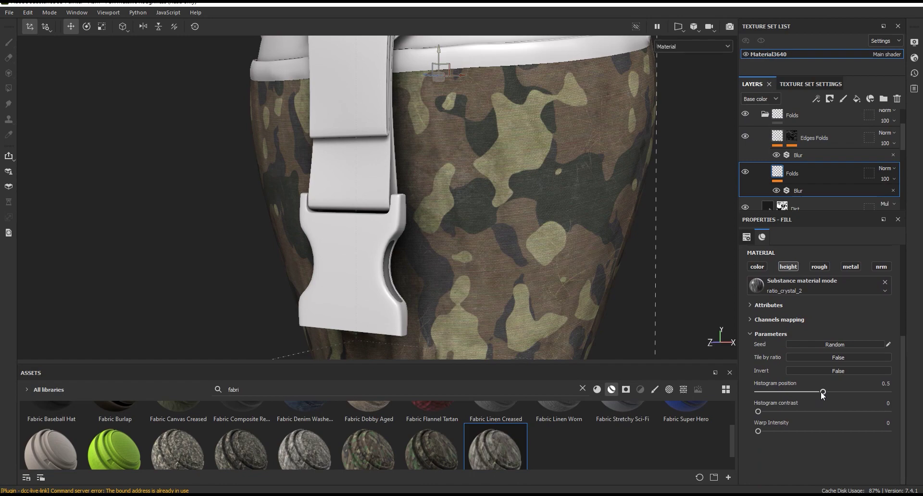
mouse_move(823, 393)
left_mouse_down()
mouse_move(870, 393)
mouse_move(859, 402)
left_mouse_up()
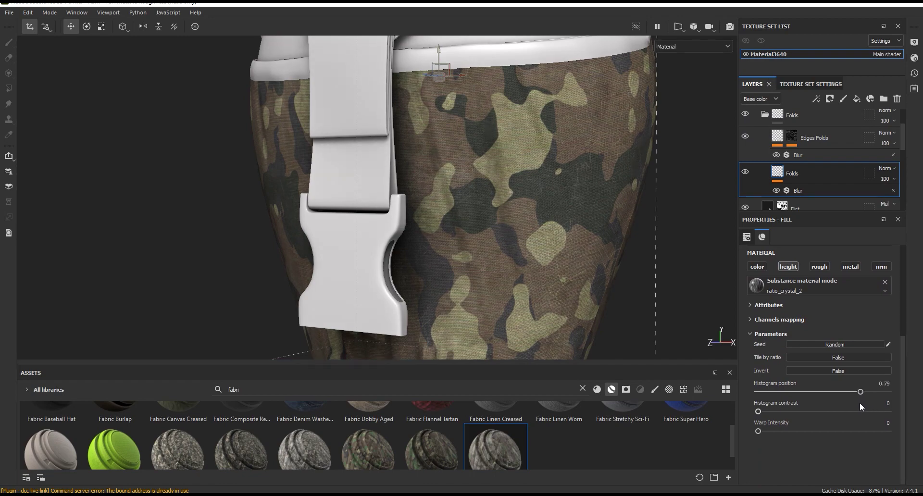
Set the Folds Histogram contrast to 0 and check the viewport display channel list.
scroll(543, 157, "down", 3)
left_click_drag(542, 159, 558, 201, "alt")
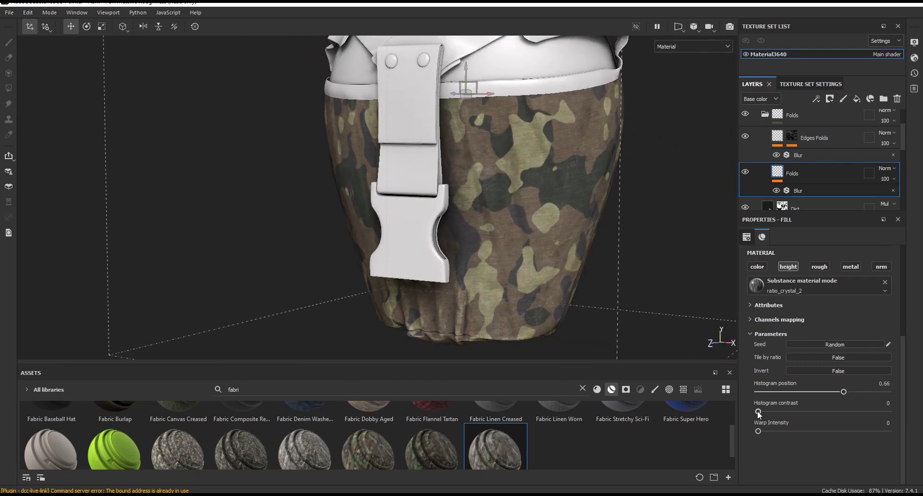
mouse_move(816, 414)
left_mouse_down()
mouse_move(838, 414)
mouse_move(705, 411)
left_mouse_up()
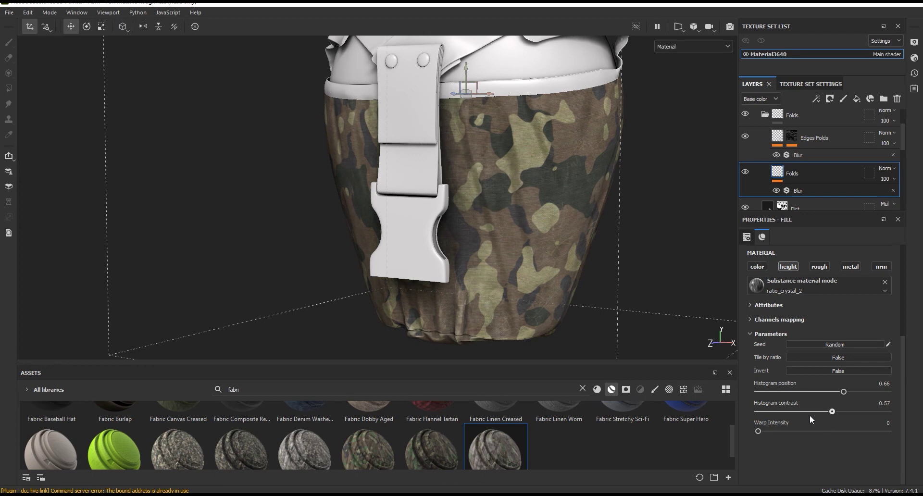
left_click(669, 48)
scroll(675, 130, "down", 2)
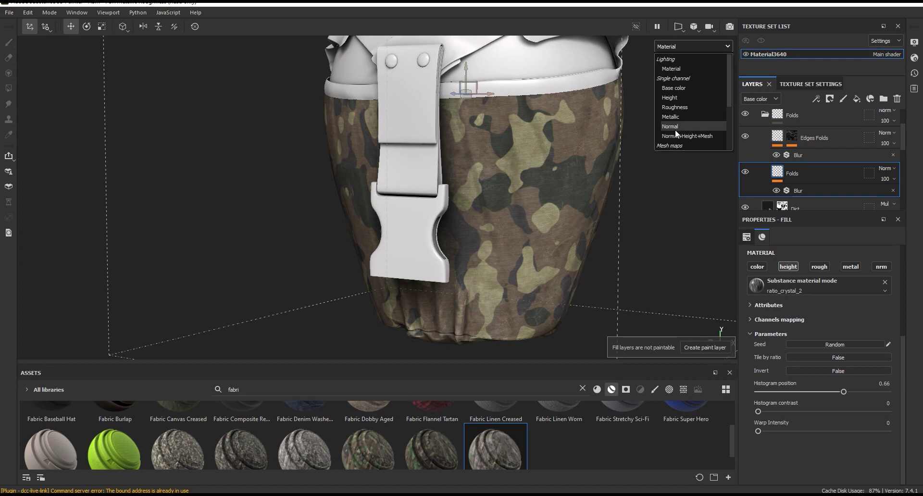
key("Escape")
mouse_move(539, 143)
left_mouse_down("alt")
mouse_move(594, 178)
mouse_move(562, 266)
mouse_move(572, 197)
left_mouse_up("alt")
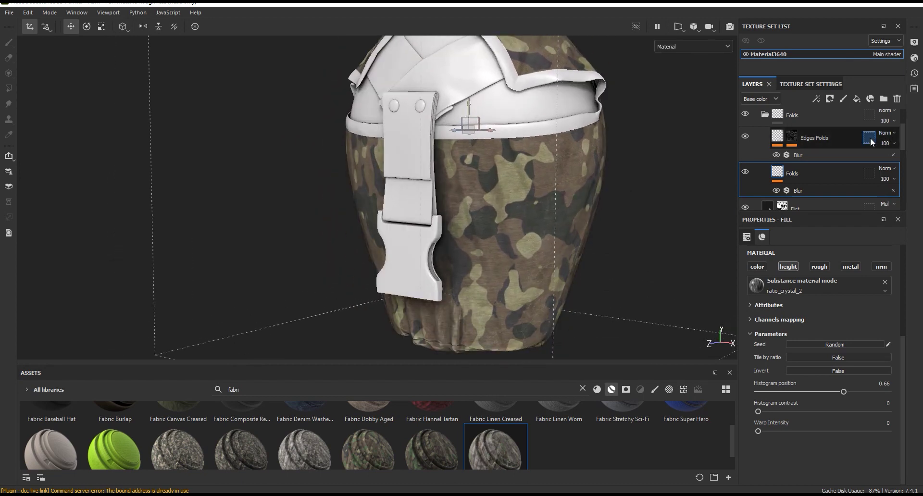
left_click(776, 143)
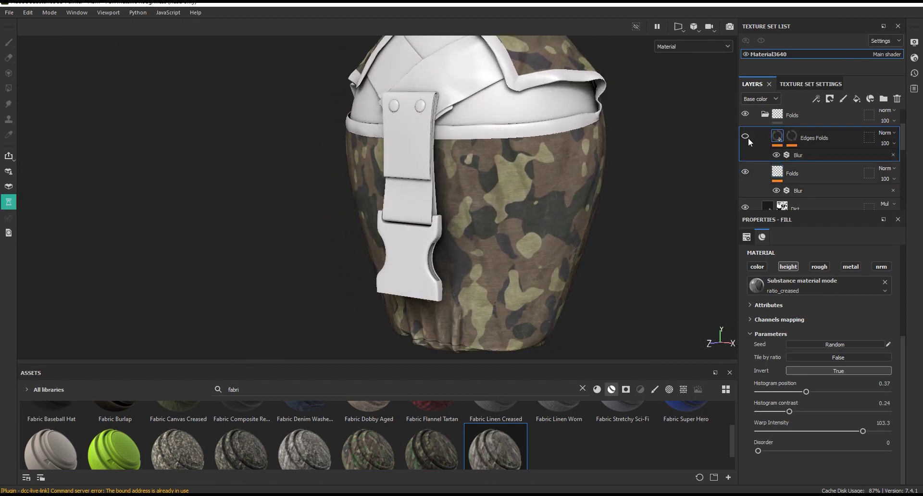
Raise the Edges Folds Histogram position to 0.58.
scroll(584, 226, "up", 3)
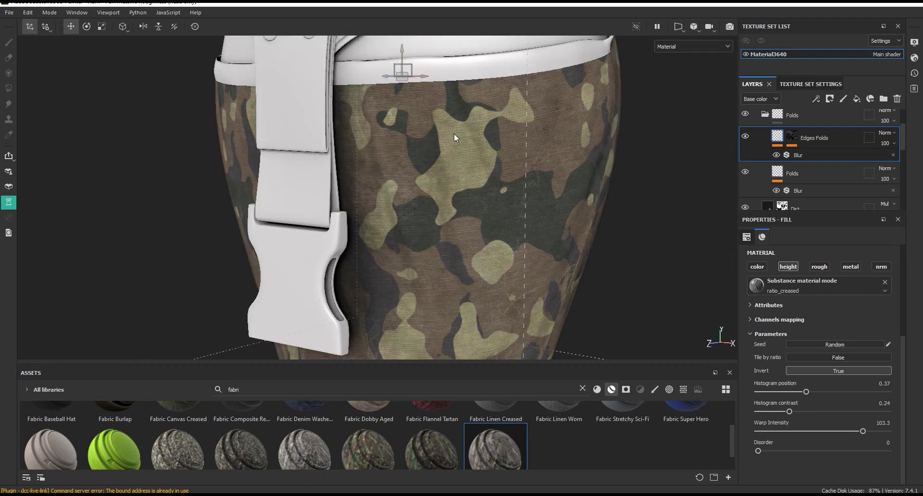
scroll(454, 133, "up", 1)
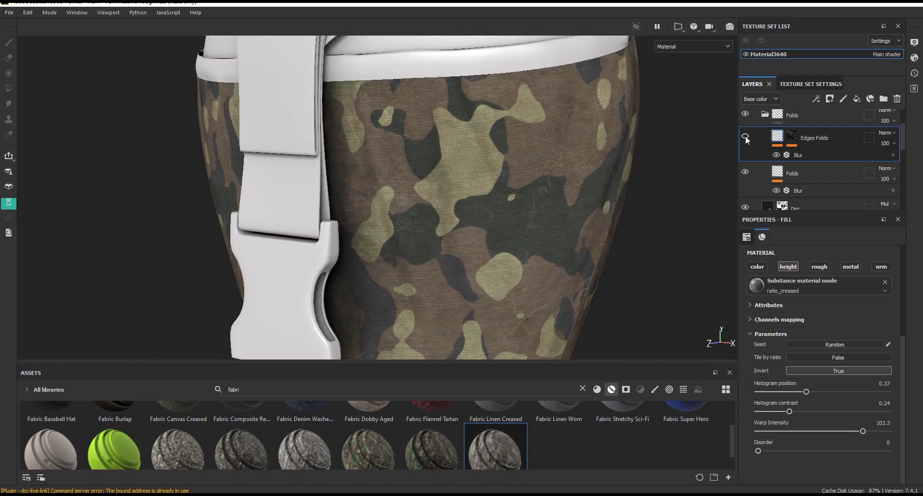
left_click(791, 136)
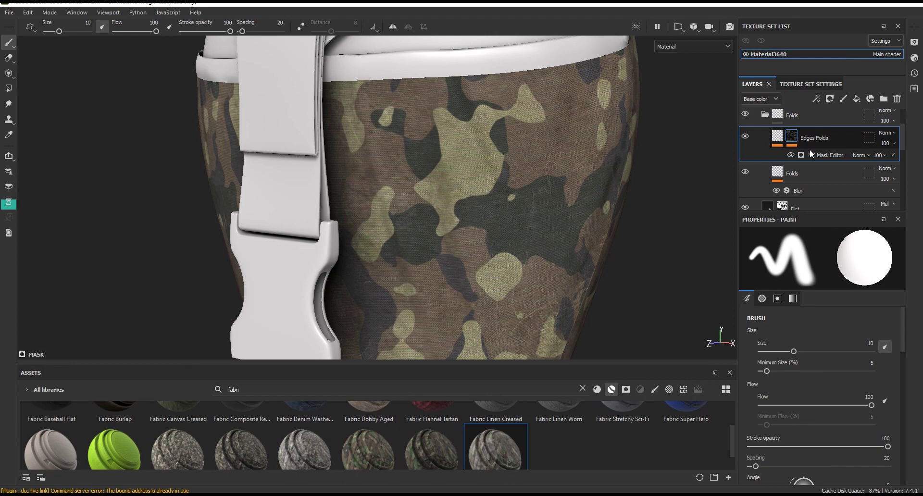
left_click(783, 137)
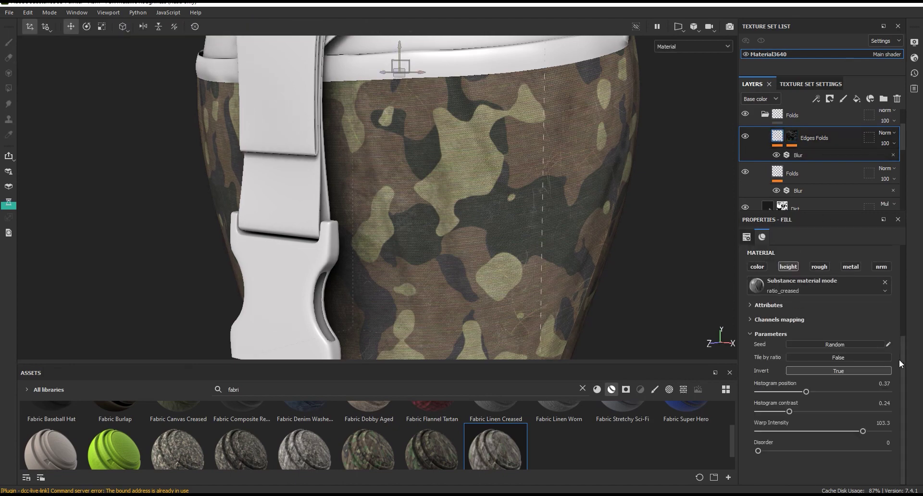
left_click_drag(806, 391, 820, 391)
left_click_drag(589, 260, 565, 216, "alt")
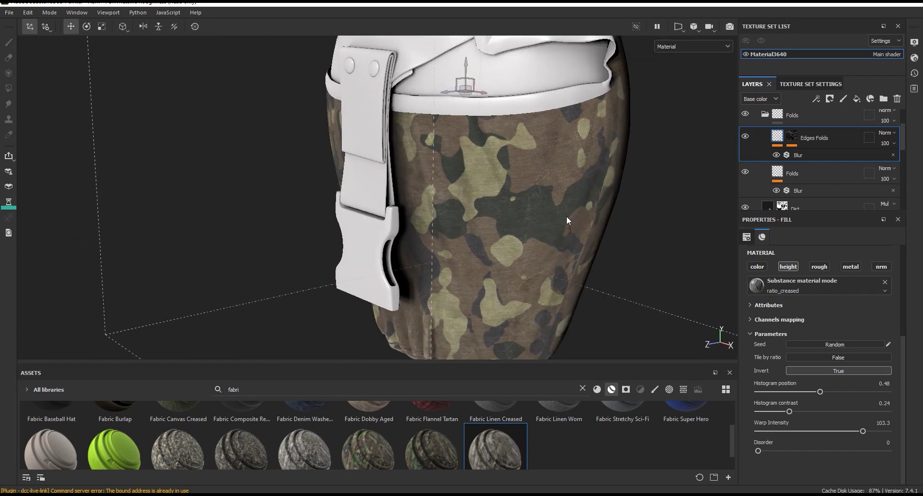
left_click_drag(820, 392, 834, 391)
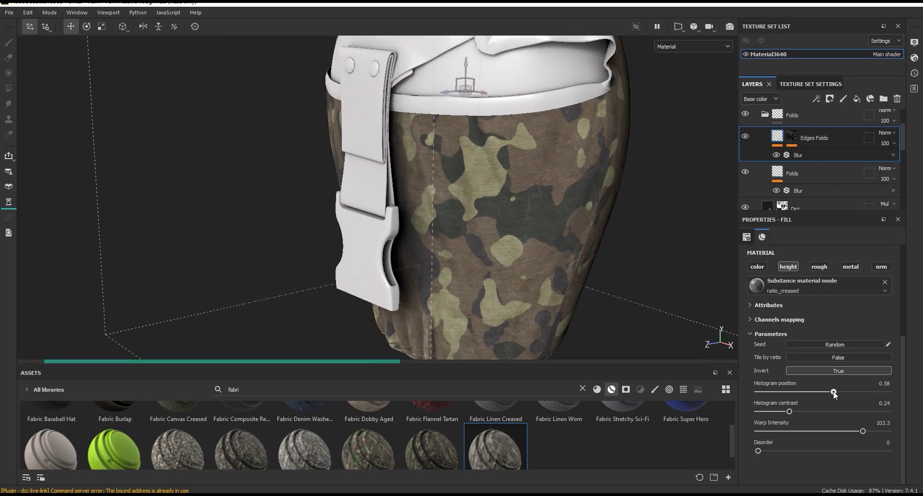
Save the project, set Histogram contrast to 0.3, and apply the MG Mask Editor at Global Balance 0.63.
key("ctrl+s")
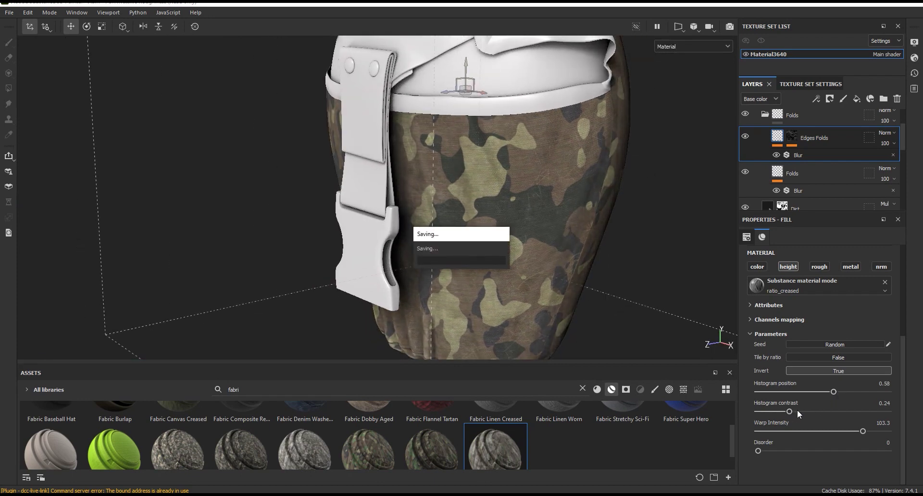
left_click_drag(789, 412, 797, 412)
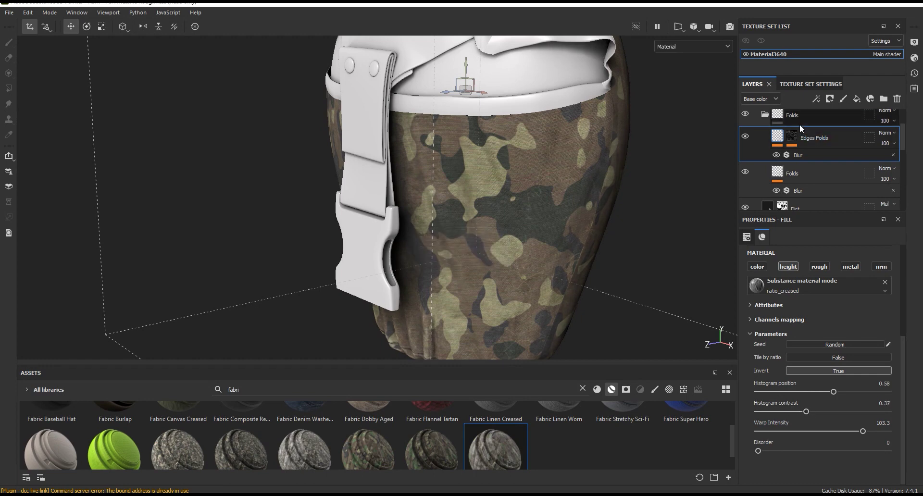
left_click(792, 136)
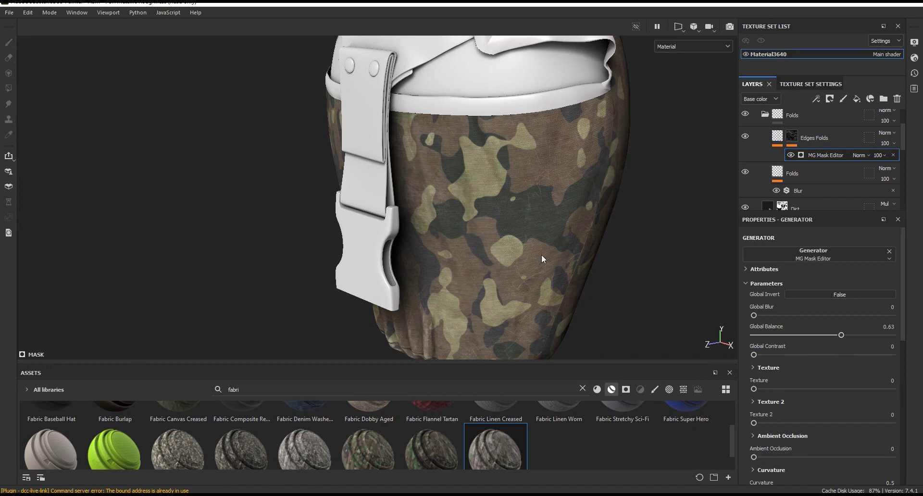
mouse_move(643, 216)
left_mouse_down("alt")
mouse_move(645, 200)
mouse_move(604, 211)
mouse_move(495, 155)
left_mouse_up("alt")
scroll(495, 154, "up", 3)
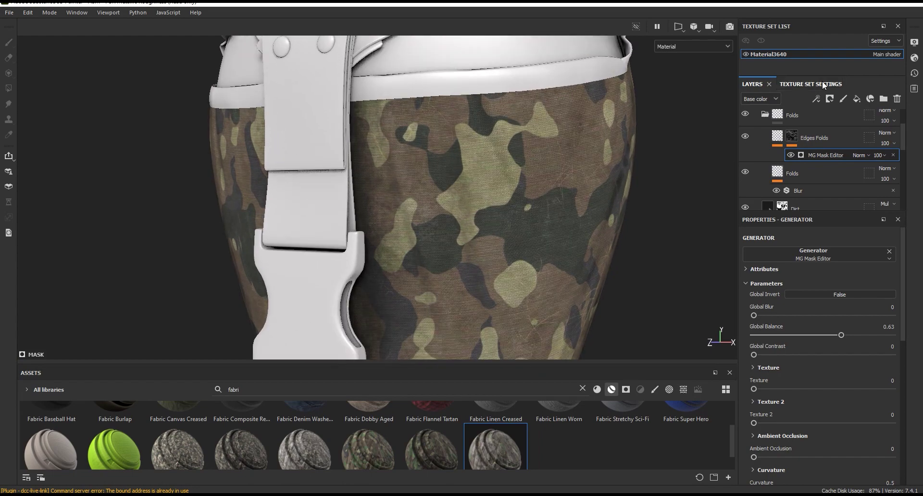
left_click(823, 85)
left_click(753, 85)
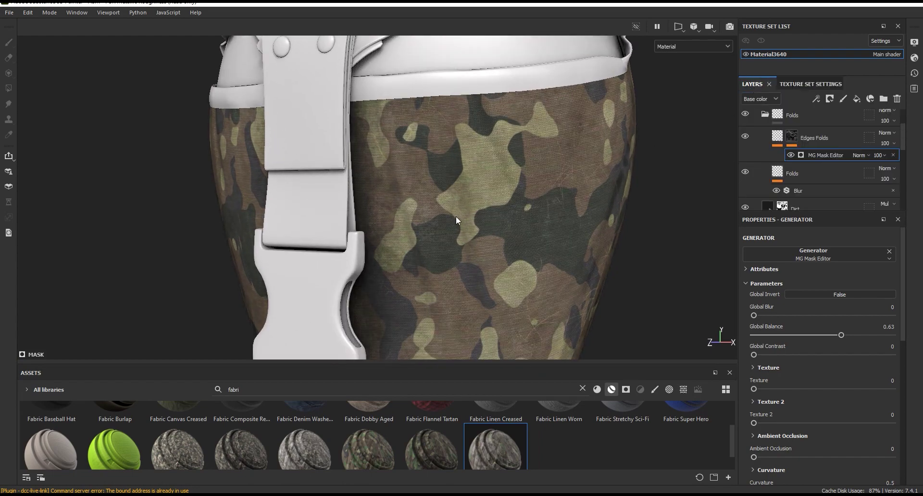
scroll(477, 155, "down", 2)
scroll(502, 181, "up", 3)
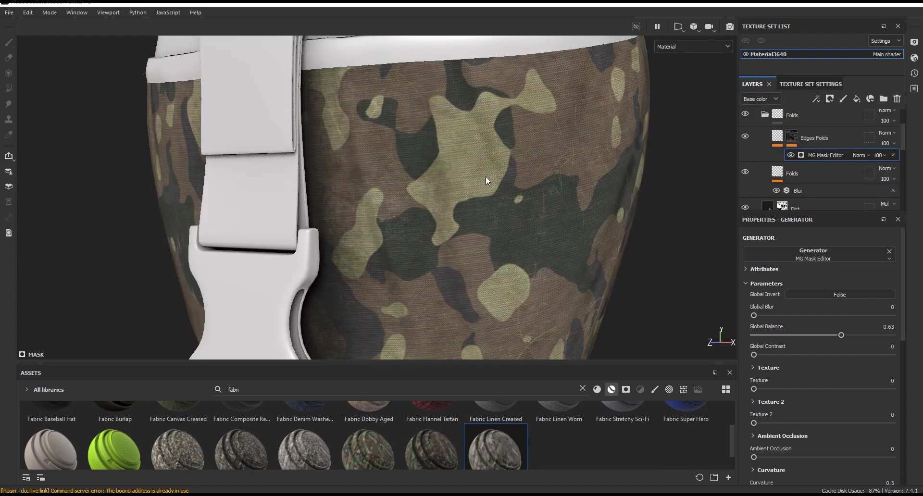
scroll(486, 178, "up", 2)
scroll(494, 177, "down", 3)
scroll(596, 222, "down", 2)
scroll(582, 227, "up", 2)
middle_click_drag(579, 228, 572, 288)
scroll(509, 147, "up", 1)
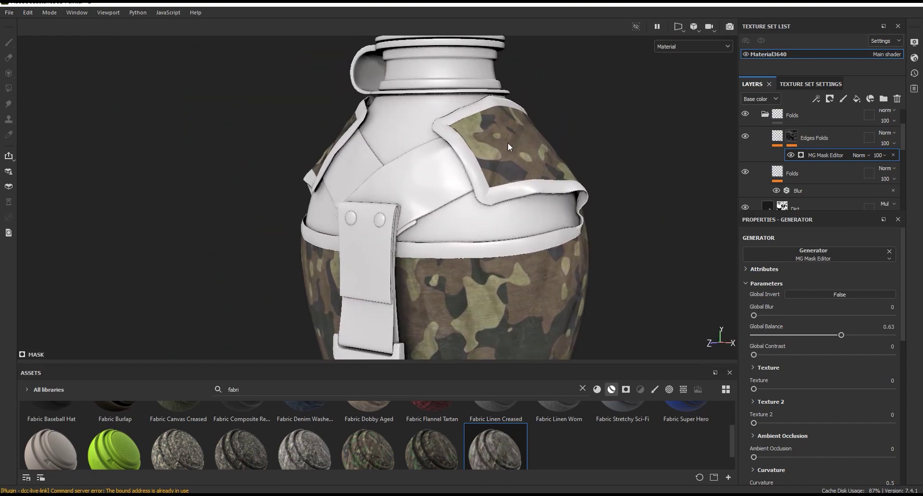
scroll(509, 147, "up", 2)
middle_click_drag(588, 255, 561, 196)
mouse_move(561, 195)
left_mouse_down("alt")
mouse_move(475, 194)
mouse_move(500, 233)
left_mouse_up("alt")
mouse_move(501, 232)
middle_mouse_down()
mouse_move(539, 193)
mouse_move(530, 207)
middle_mouse_up()
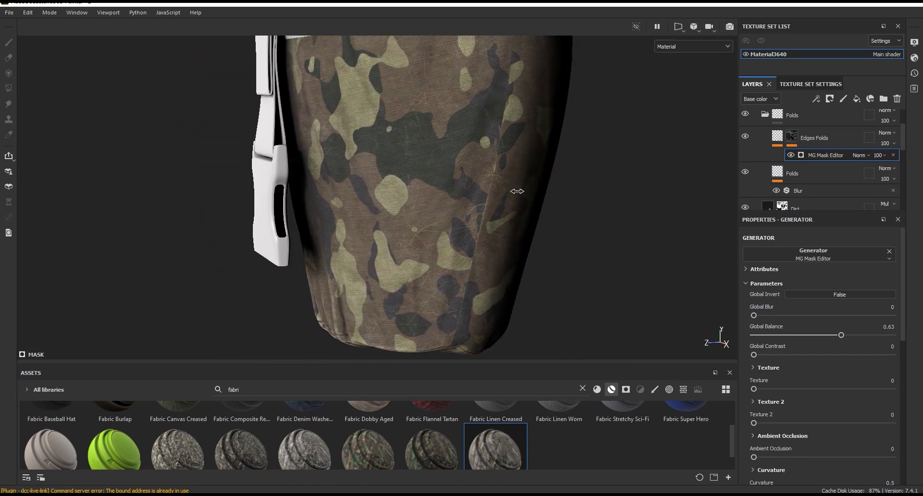
left_click_drag(521, 195, 523, 191, "alt")
scroll(519, 304, "down", 3)
mouse_move(470, 169)
left_mouse_down("alt")
mouse_move(595, 165)
mouse_move(508, 177)
mouse_move(495, 293)
mouse_move(486, 270)
left_mouse_up("alt")
scroll(594, 165, "up", 3)
scroll(494, 292, "up", 2)
scroll(499, 275, "up", 1)
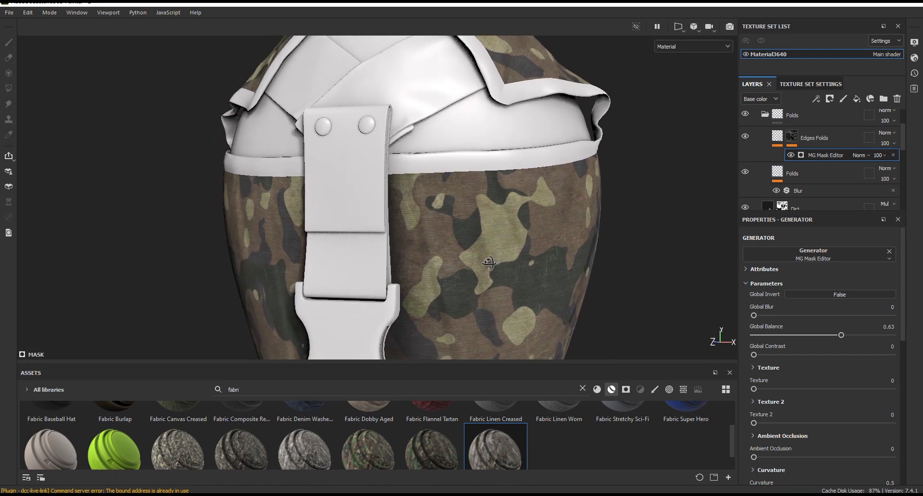
scroll(807, 172, "up", 2)
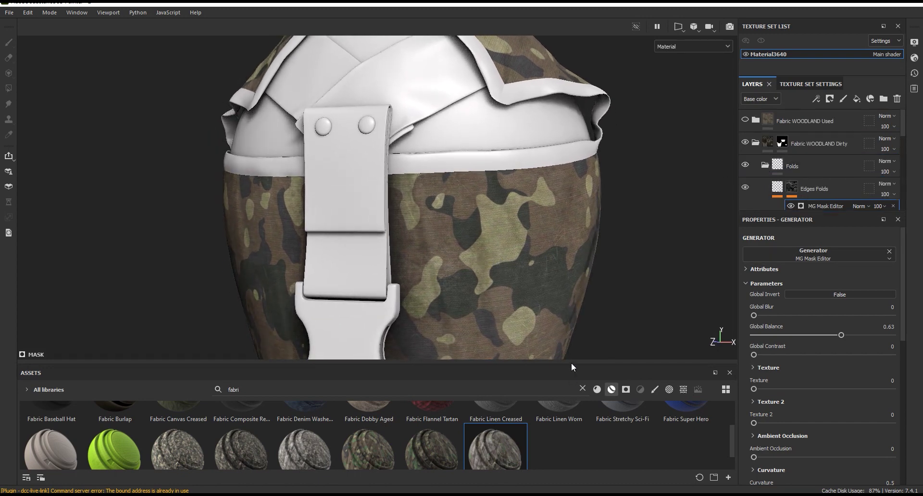
Collapse the Folds and Fabric WOODLAND Dirty groups, comparing the Folds and Dirt layers on and off.
scroll(282, 437, "up", 1)
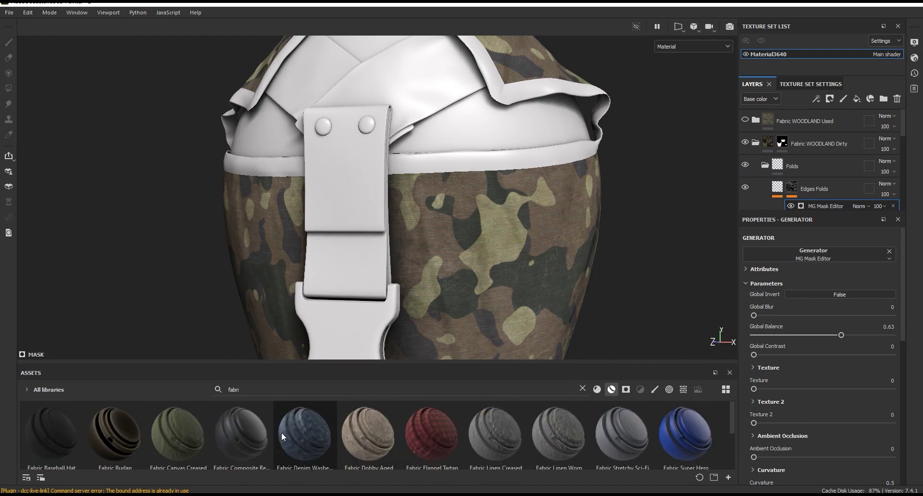
scroll(411, 154, "down", 2)
scroll(411, 154, "up", 2)
scroll(411, 154, "up", 2)
left_click(765, 165)
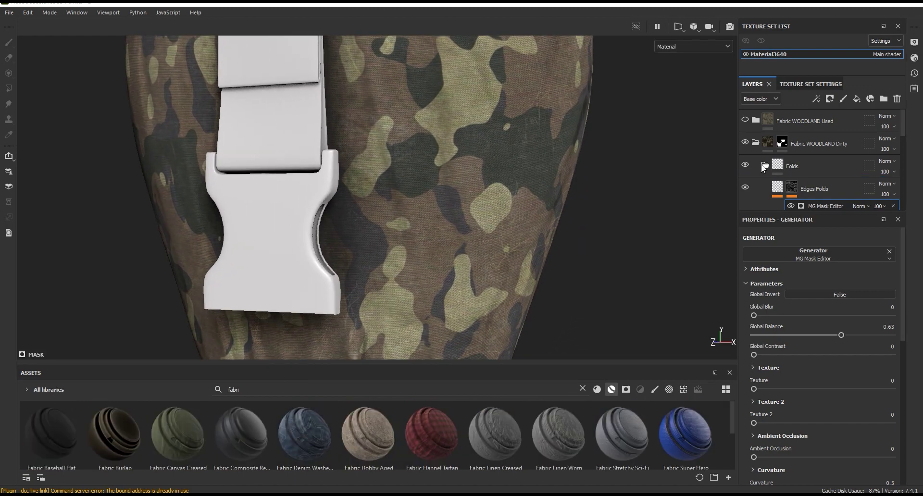
left_click(746, 164)
left_click(746, 164)
left_click(745, 189)
left_click(746, 188)
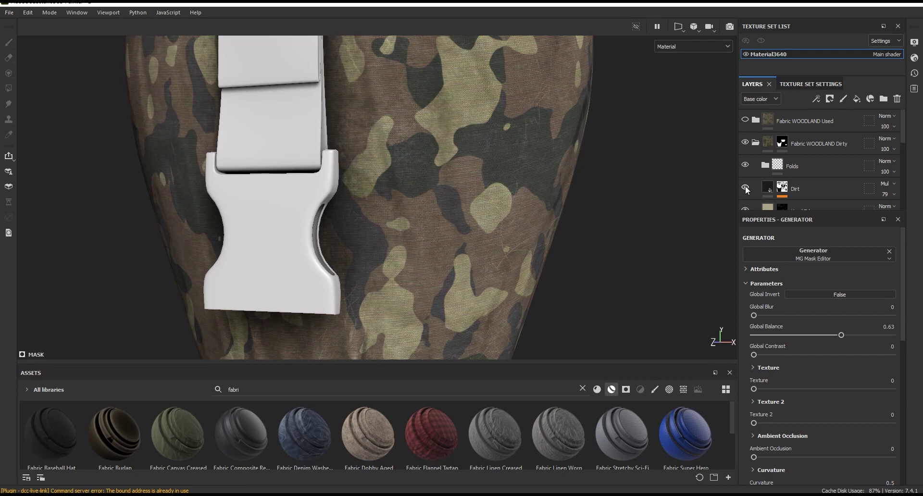
left_click(755, 144)
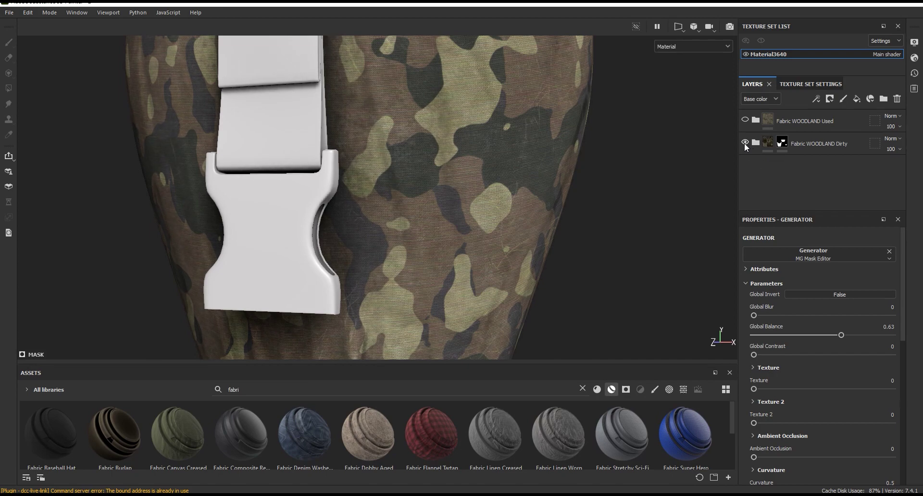
left_click(745, 142)
Delete the Fabric WOODLAND Used layer and compare the camo group with it gone.
scroll(486, 314, "down", 5)
scroll(507, 215, "up", 2)
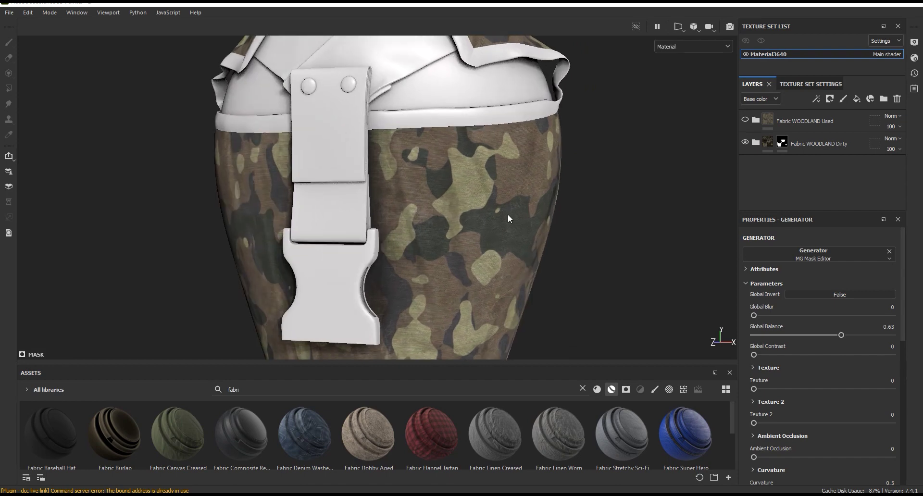
scroll(508, 214, "up", 2)
left_click(745, 120)
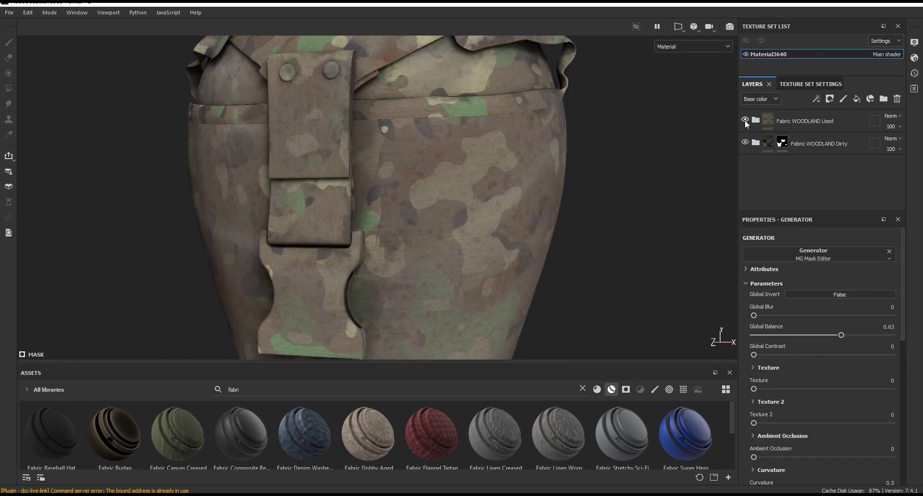
left_click(745, 120)
left_click(804, 120)
left_click(897, 98)
left_click(745, 120)
left_click(746, 120)
Drag Fabric Canvas Creased from the assets onto the top of the layer stack.
scroll(512, 246, "up", 2)
scroll(512, 246, "up", 2)
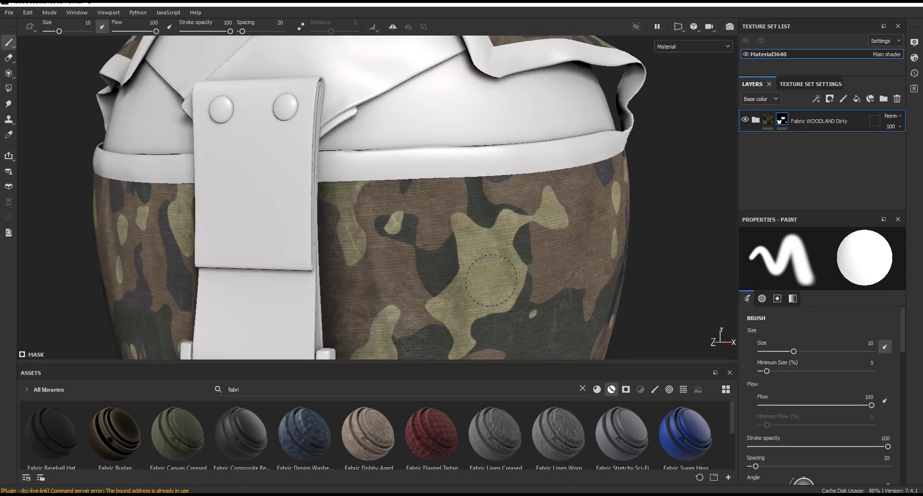
left_click_drag(377, 369, 377, 331)
left_click_drag(177, 394, 796, 118)
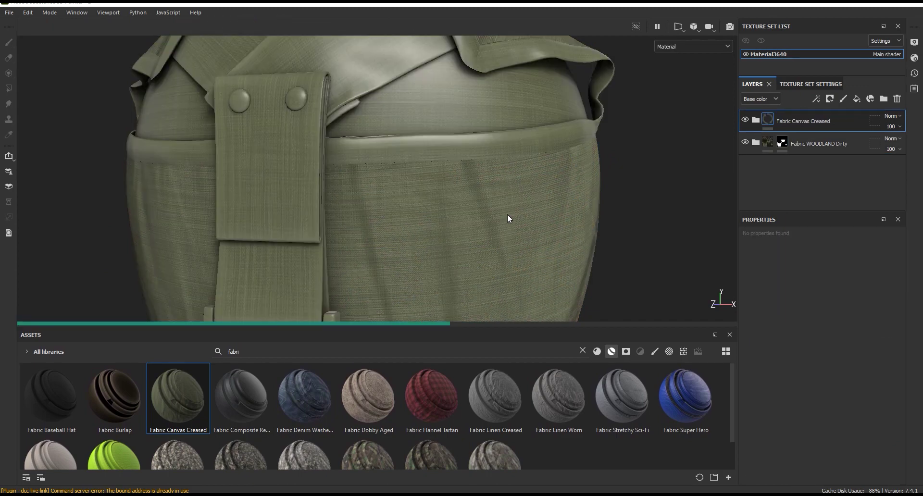
scroll(446, 138, "down", 2)
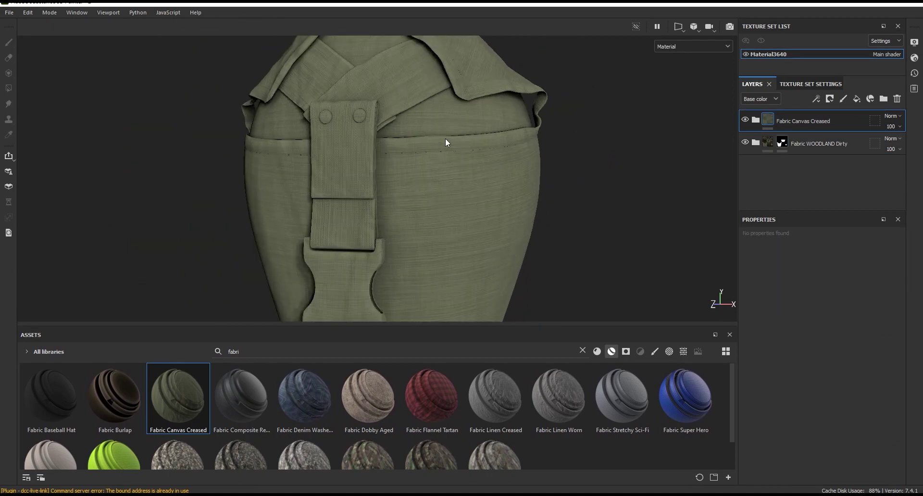
scroll(443, 144, "down", 2)
scroll(445, 134, "up", 1)
scroll(445, 134, "up", 3)
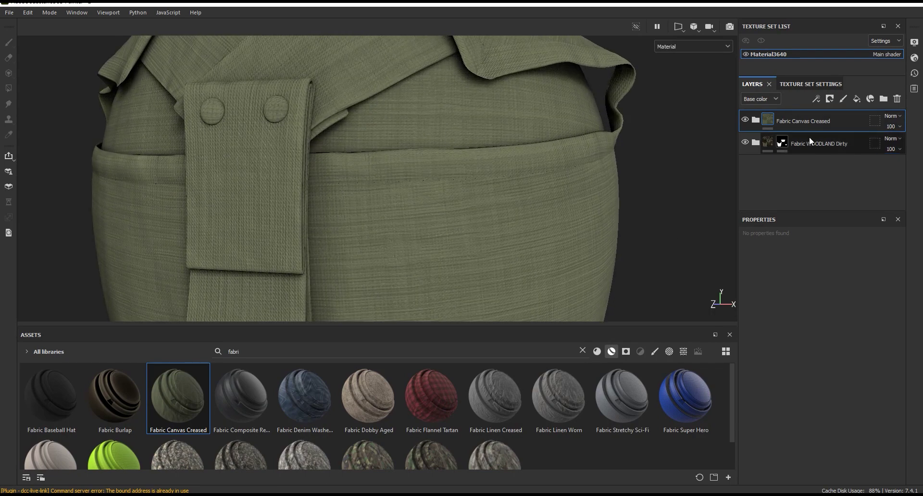
Give the canvas layer a black mask and switch to polygon fill mode.
left_click(830, 98)
left_click(835, 124)
key("4")
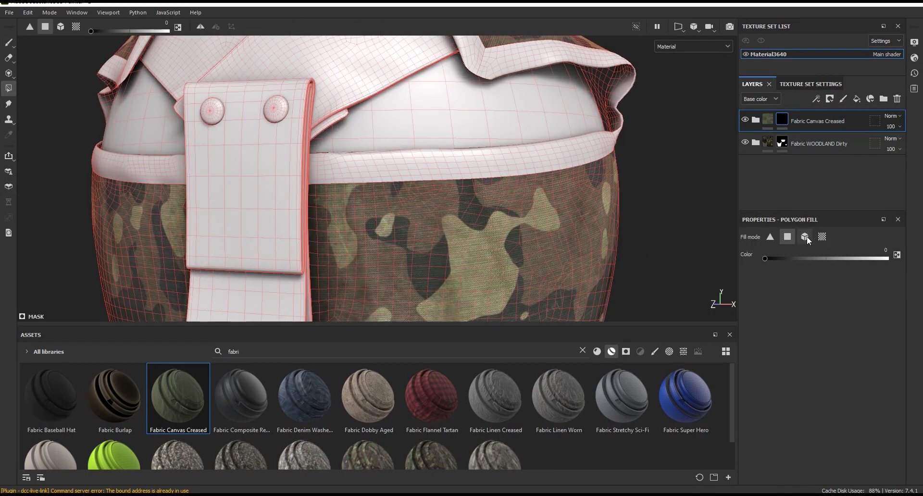
Mask canvas onto a whole pouch mesh piece, then set the polygon fill value to 0 to erase.
left_click(804, 236)
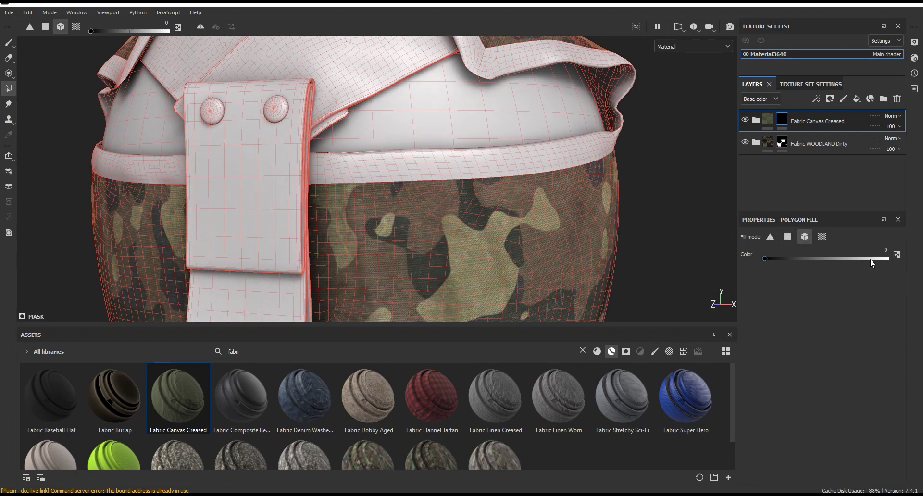
left_click(516, 222)
scroll(466, 248, "down", 3)
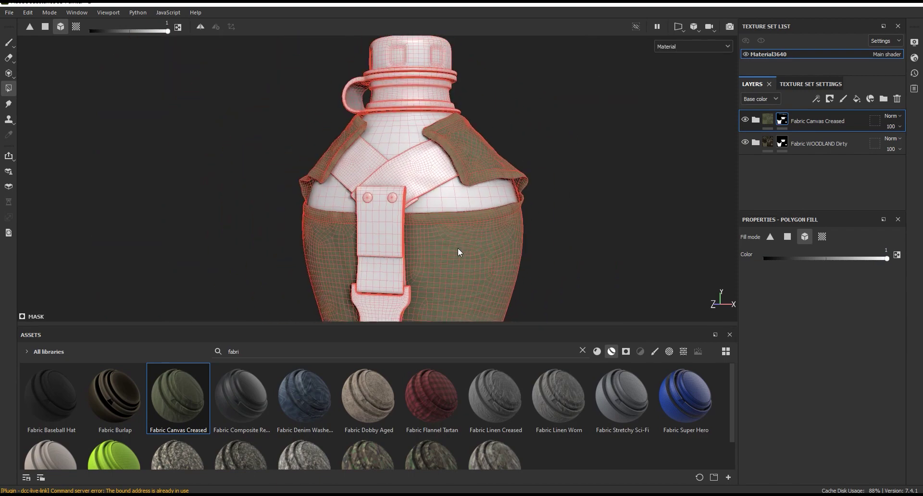
scroll(457, 231, "up", 2)
left_click_drag(457, 215, 445, 233, "alt")
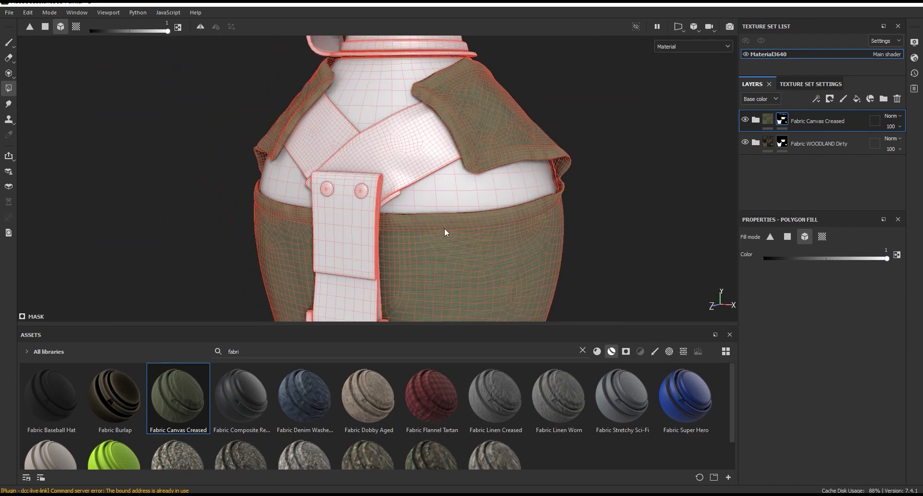
left_click_drag(784, 258, 713, 268)
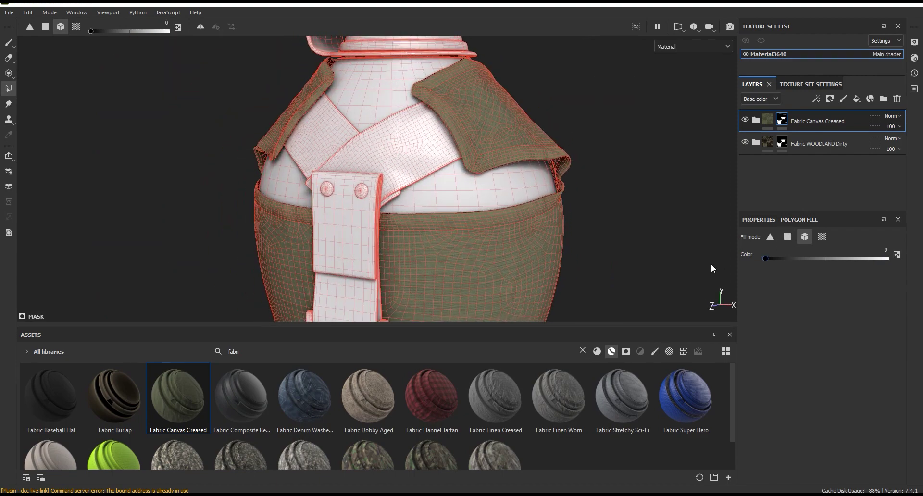
left_click(785, 239)
Split the viewport into 3D and UV panes and erase canvas from another mesh piece with fill 0.
left_click(678, 27)
left_click(688, 51)
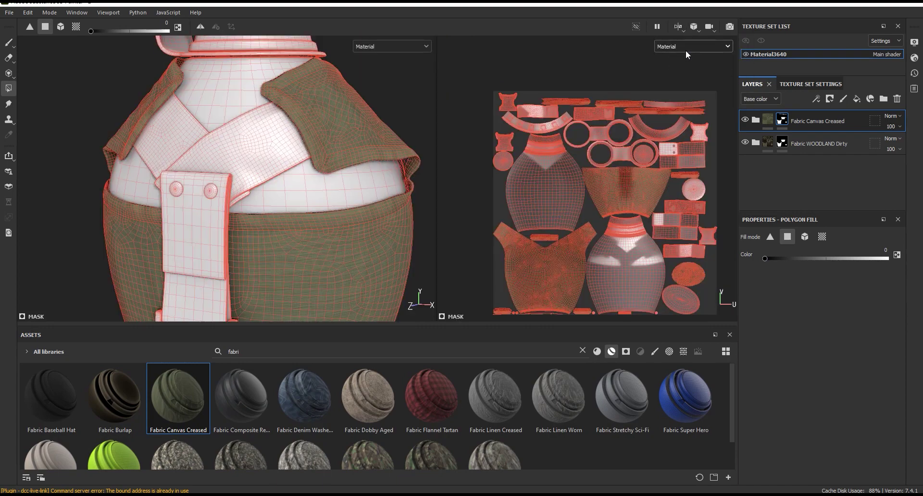
scroll(570, 190, "up", 3)
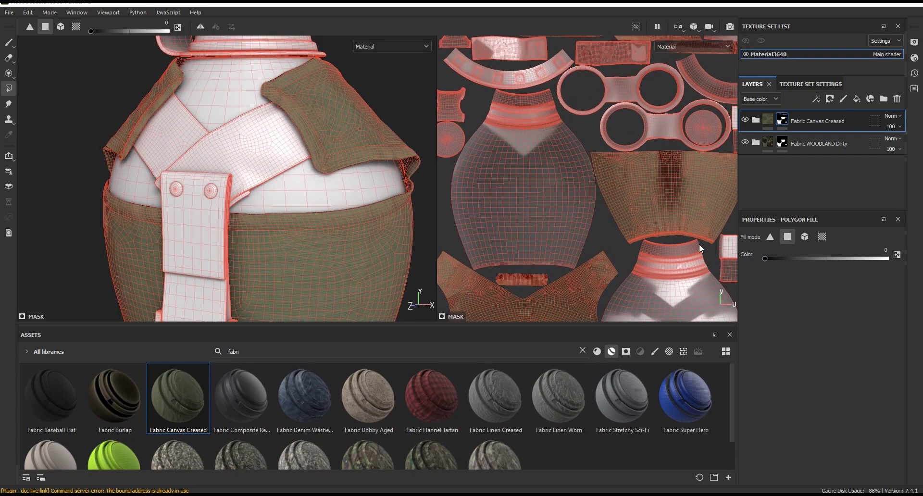
scroll(558, 205, "up", 1)
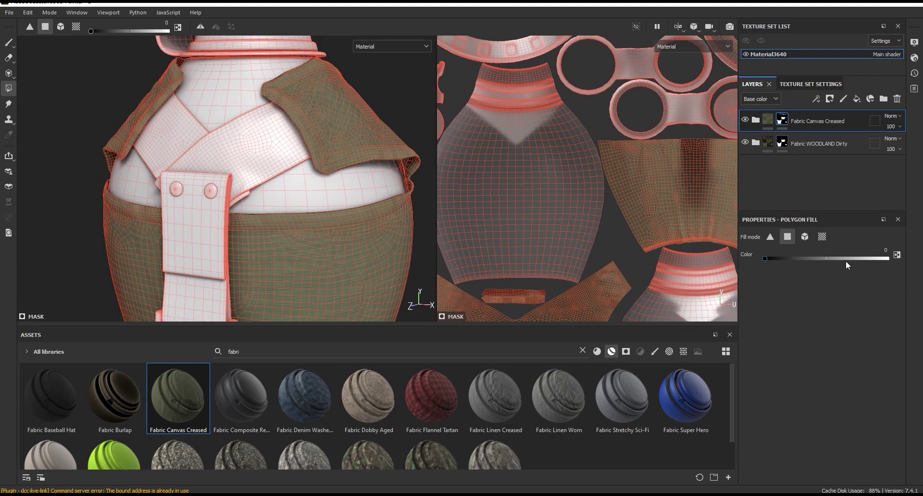
left_click(806, 238)
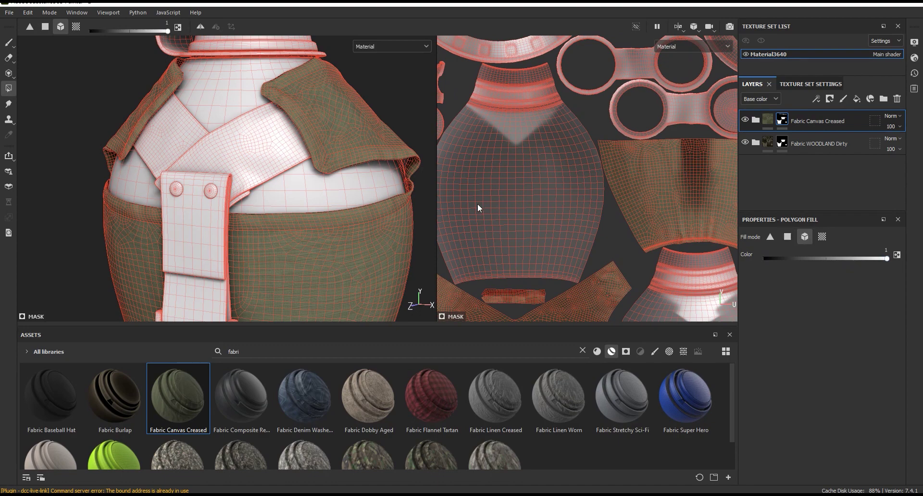
left_click_drag(843, 258, 712, 264)
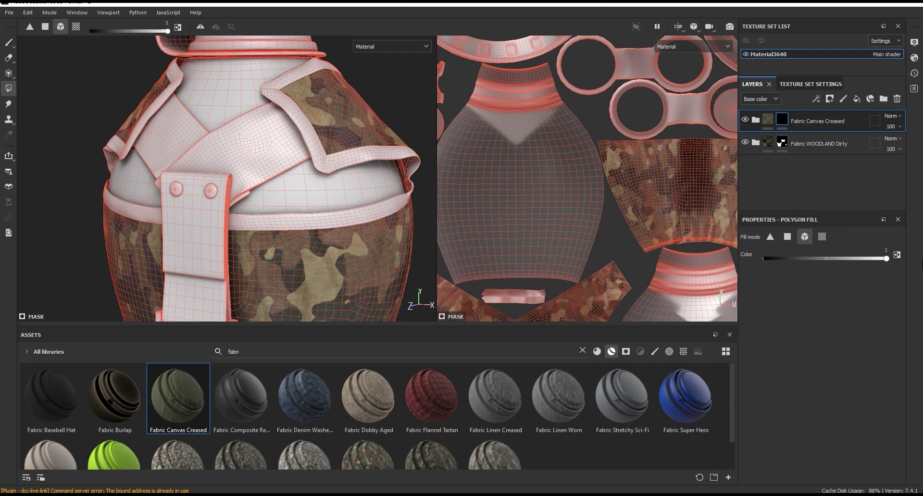
left_click(784, 238)
scroll(563, 280, "down", 2)
scroll(569, 100, "up", 3)
Widen the UV pane and switch the polygon fill to whole UV islands around the strap.
left_click_drag(438, 126, 321, 137)
scroll(206, 153, "up", 2)
scroll(206, 153, "up", 2)
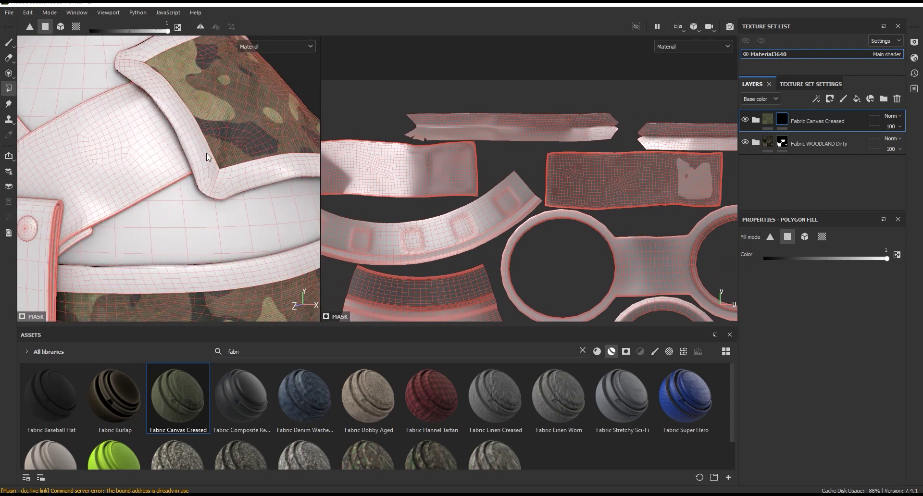
left_click(76, 27)
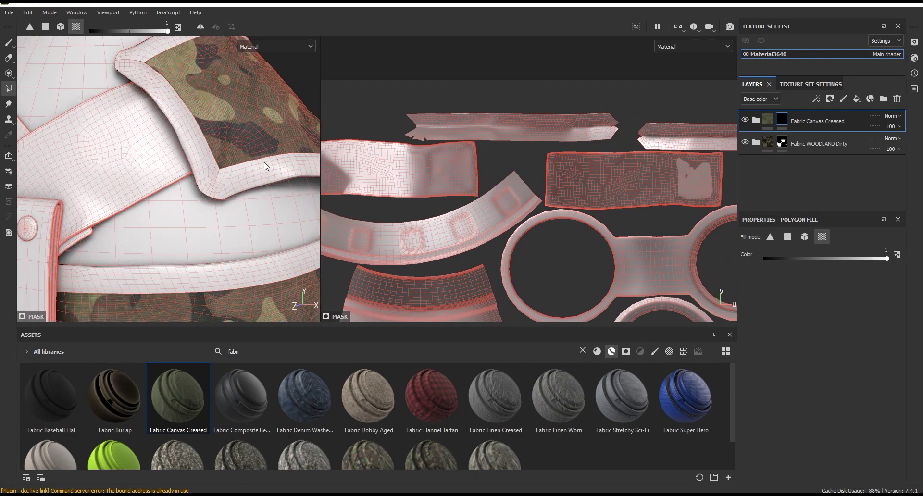
left_click_drag(257, 171, 210, 172, "alt")
scroll(209, 166, "down", 3)
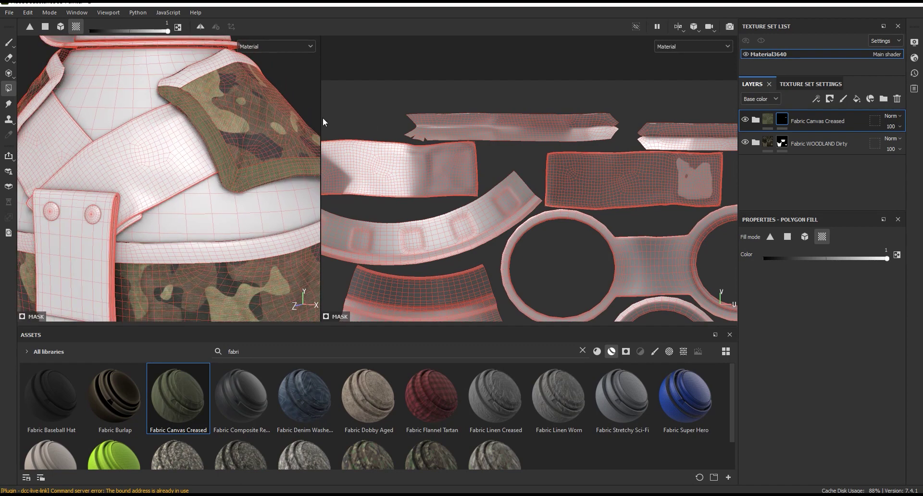
Return to a 3D-only view and orbit around the canteen's neck, front, strap and pouch flap.
left_click_drag(321, 118, 578, 123)
left_click(682, 26)
left_click(680, 53)
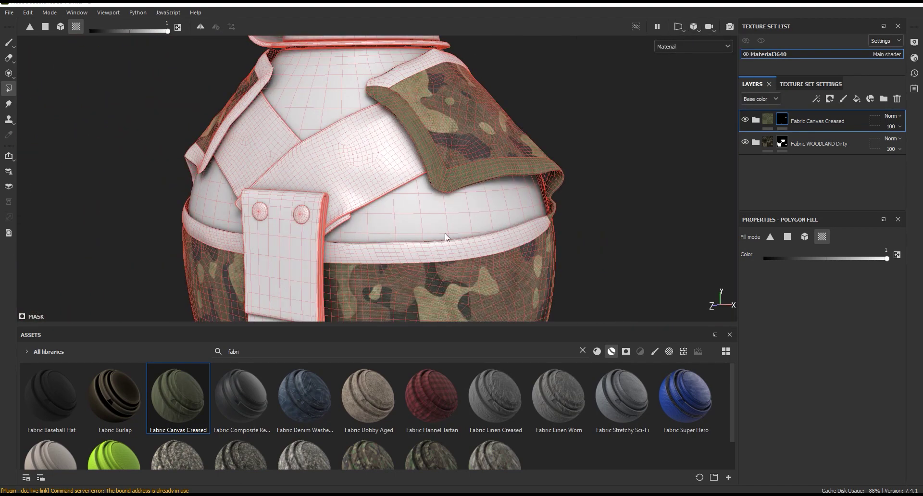
scroll(480, 236, "down", 2)
mouse_move(619, 212)
left_mouse_down("alt")
mouse_move(553, 262)
mouse_move(476, 250)
left_mouse_up("alt")
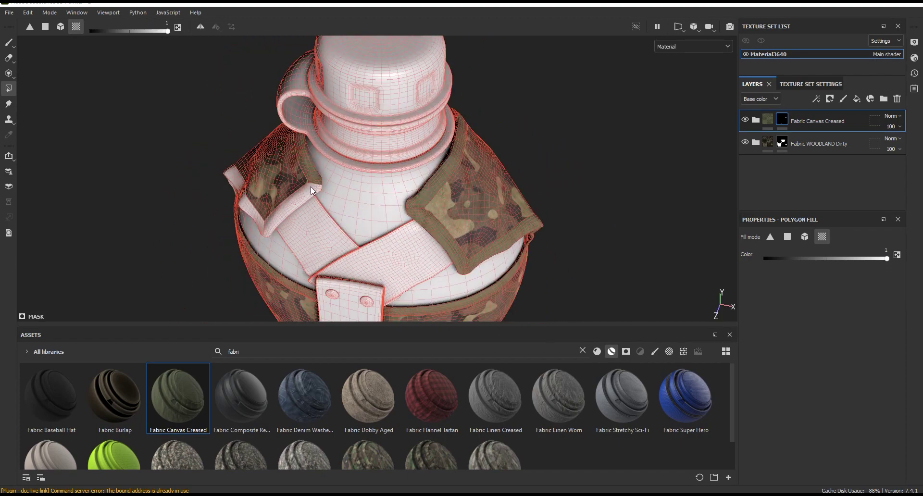
middle_click_drag(302, 229, 386, 236)
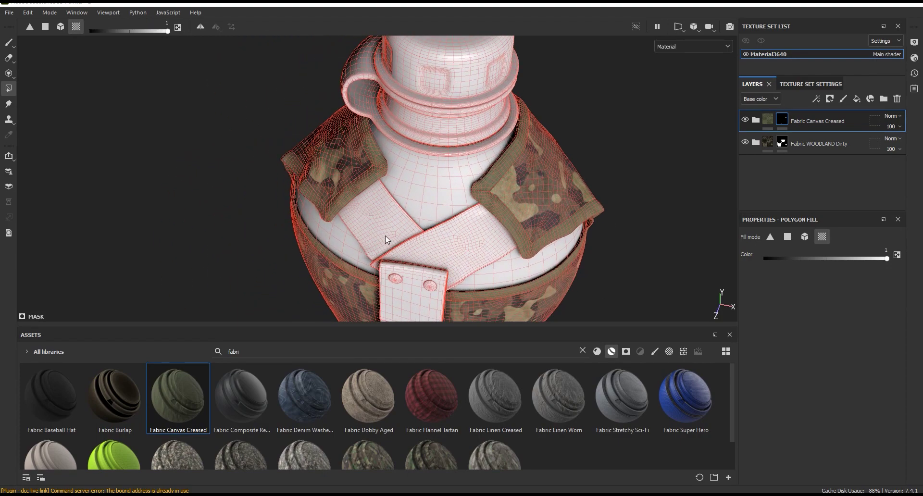
mouse_move(664, 198)
left_mouse_down("alt")
mouse_move(227, 130)
mouse_move(782, 143)
left_mouse_up("alt")
scroll(673, 134, "down", 2)
mouse_move(674, 134)
middle_mouse_down()
mouse_move(579, 77)
mouse_move(564, 243)
middle_mouse_up()
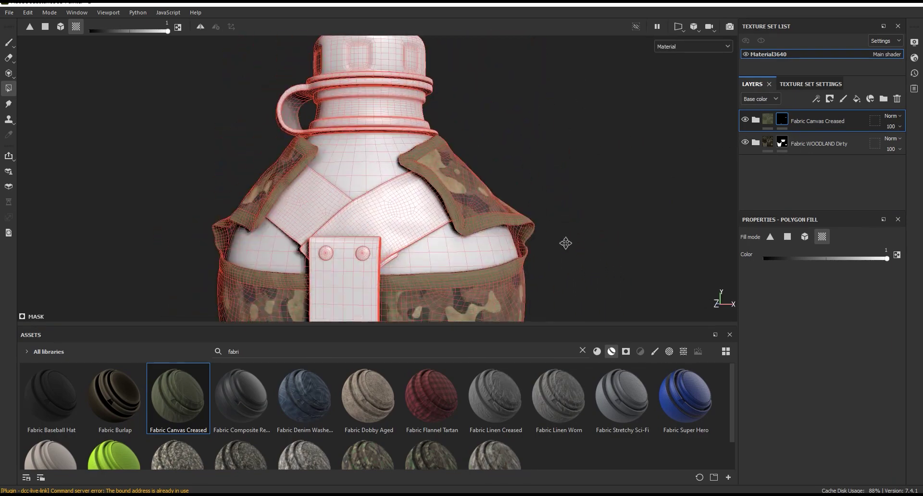
scroll(487, 229, "up", 3)
Switch to the Paint brush and toggle Fabric Canvas Creased visibility to compare the strap binding.
key("1")
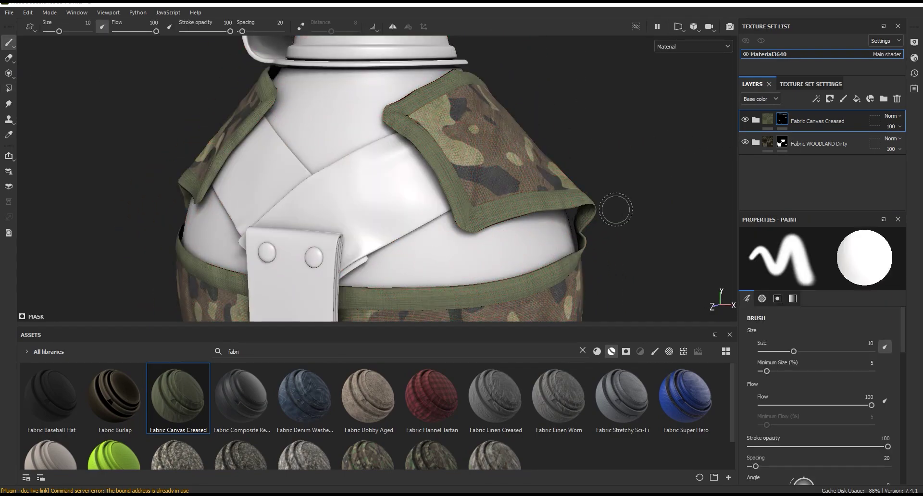
scroll(575, 287, "up", 3)
scroll(528, 221, "down", 2)
scroll(480, 168, "down", 2)
scroll(471, 159, "down", 2)
scroll(470, 157, "up", 2)
scroll(471, 158, "up", 2)
scroll(602, 212, "up", 2)
mouse_move(601, 212)
left_mouse_down("alt")
mouse_move(676, 208)
mouse_move(553, 197)
left_mouse_up("alt")
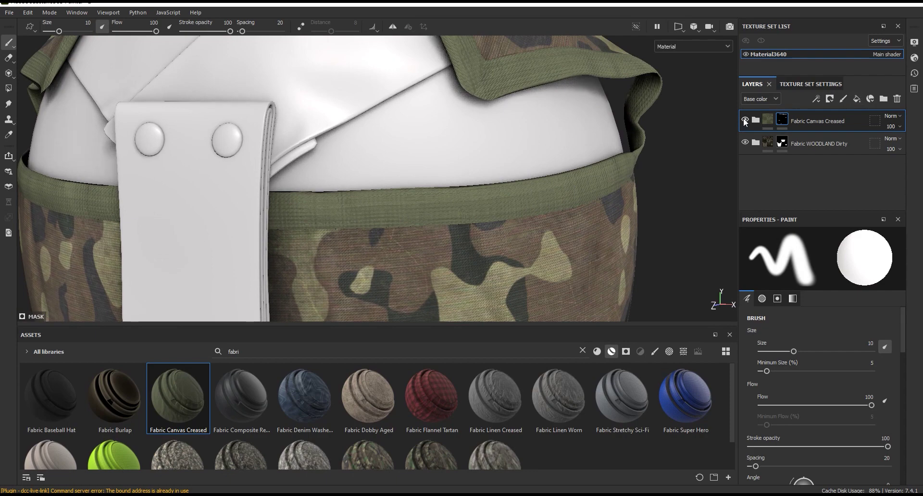
left_click(745, 120)
left_click(745, 120)
left_click(745, 120)
left_click(745, 121)
Expand Fabric Canvas Creased and hide its Dust, Edges Folds, Fibers and Pattern and Color Adjustment layers.
left_click(756, 120)
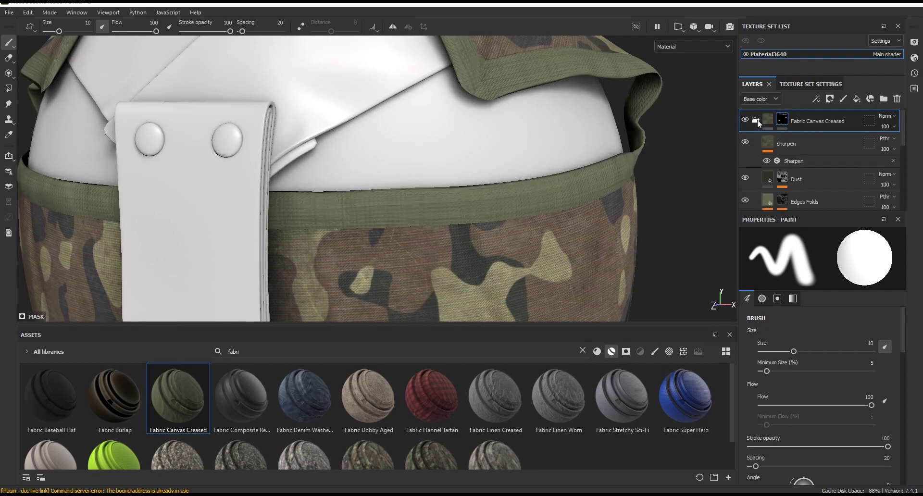
scroll(820, 203, "up", 3)
left_click(745, 178)
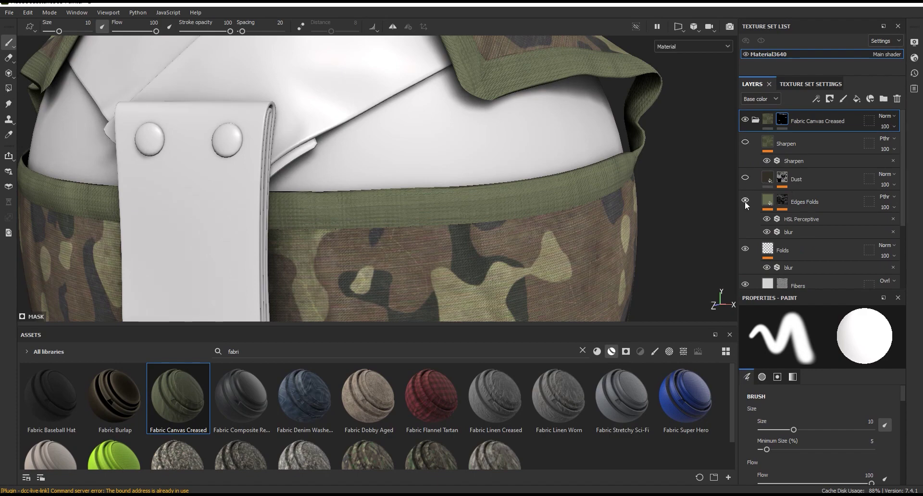
left_click(745, 200)
scroll(789, 206, "down", 2)
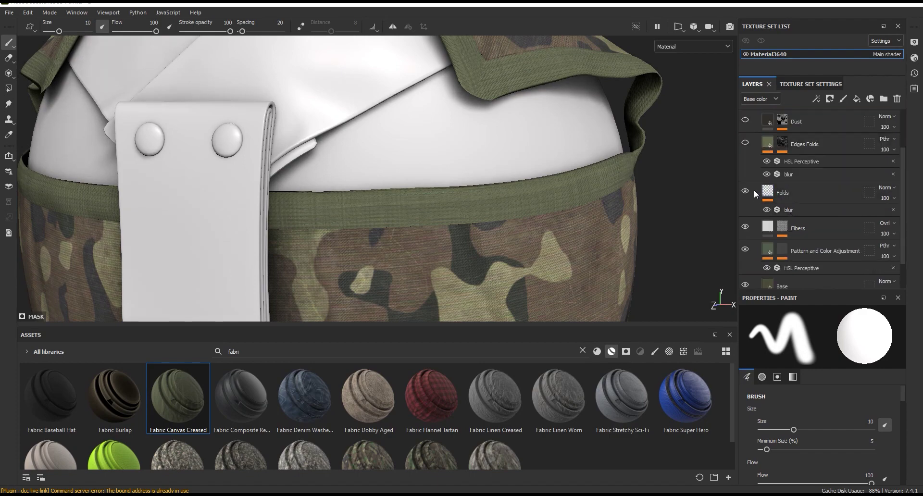
left_click(745, 226)
scroll(798, 231, "down", 2)
left_click(745, 213)
Select the Base fill layer and shift its base colour toward yellow to 4B4834.
left_click(784, 250)
left_click(784, 250)
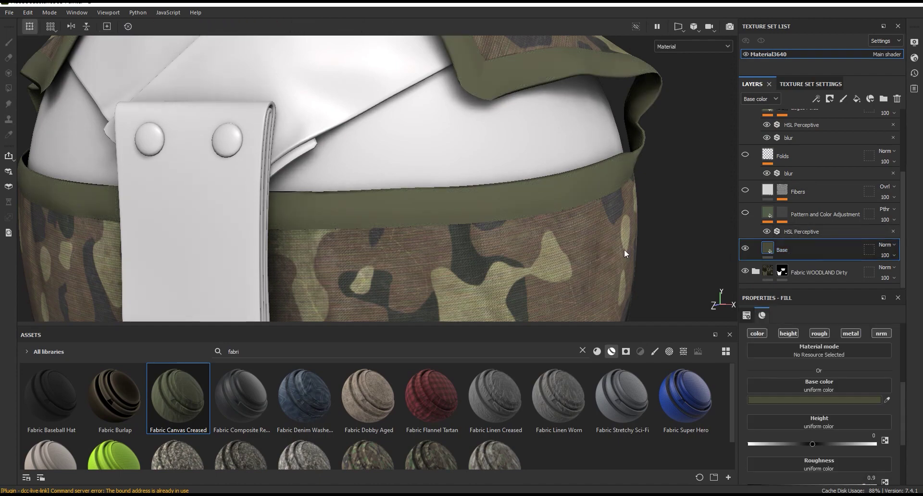
scroll(577, 221, "down", 3)
scroll(541, 190, "up", 3)
scroll(515, 148, "up", 2)
middle_click_drag(515, 148, 514, 176)
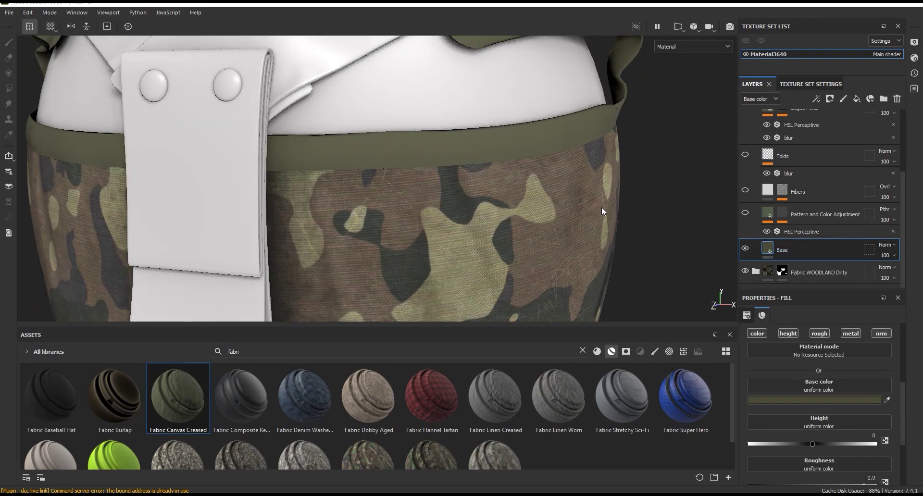
left_click(841, 400)
left_click_drag(593, 234, 588, 230)
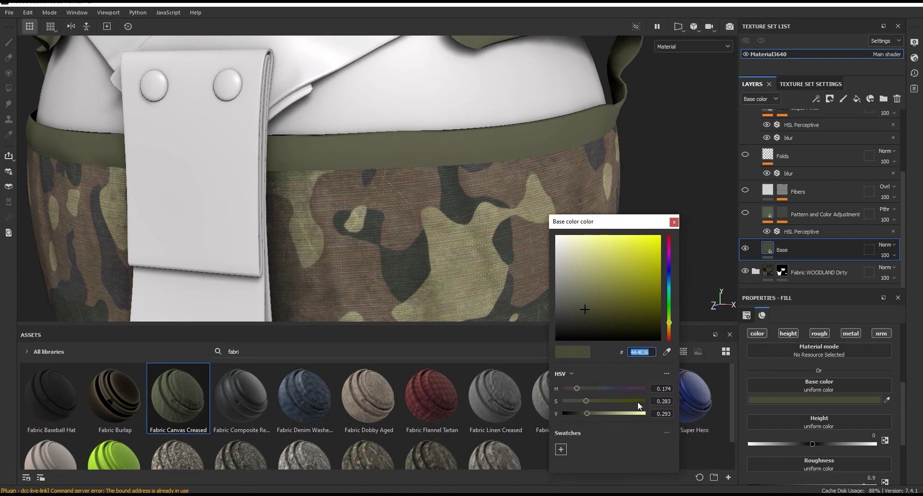
left_click_drag(668, 321, 670, 325)
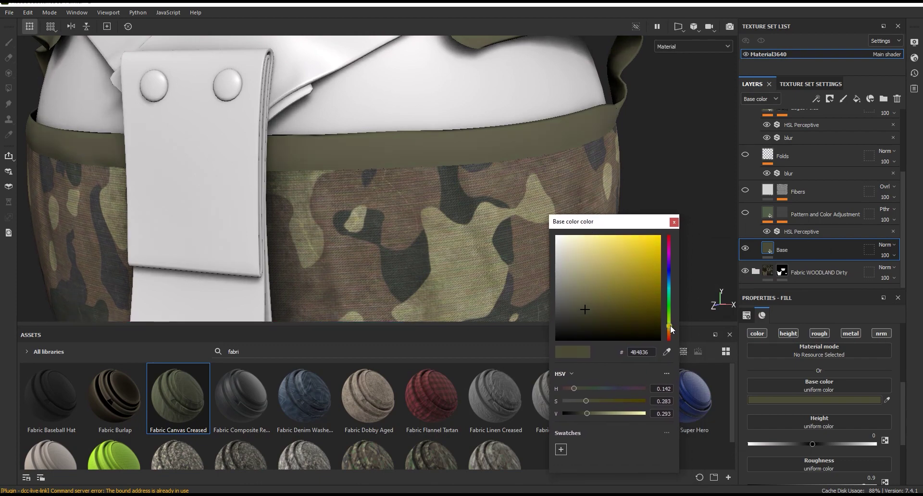
scroll(356, 187, "down", 3)
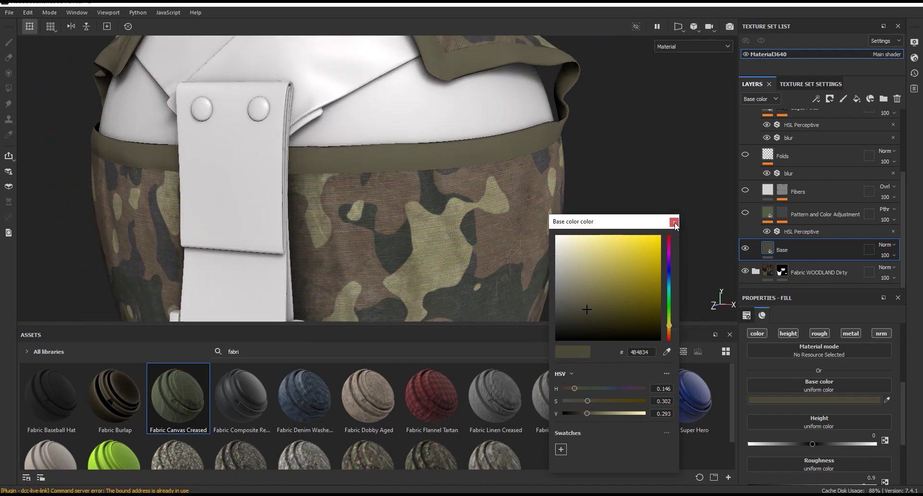
left_click(674, 222)
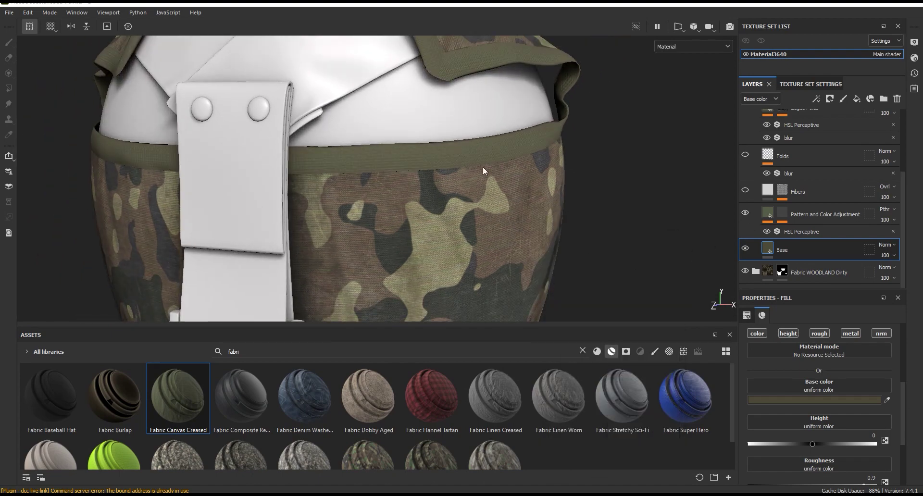
On Pattern and Color Adjustment, raise the HSL Perceptive saturation and set lightness to 0.573.
scroll(500, 156, "up", 3)
left_click(817, 215)
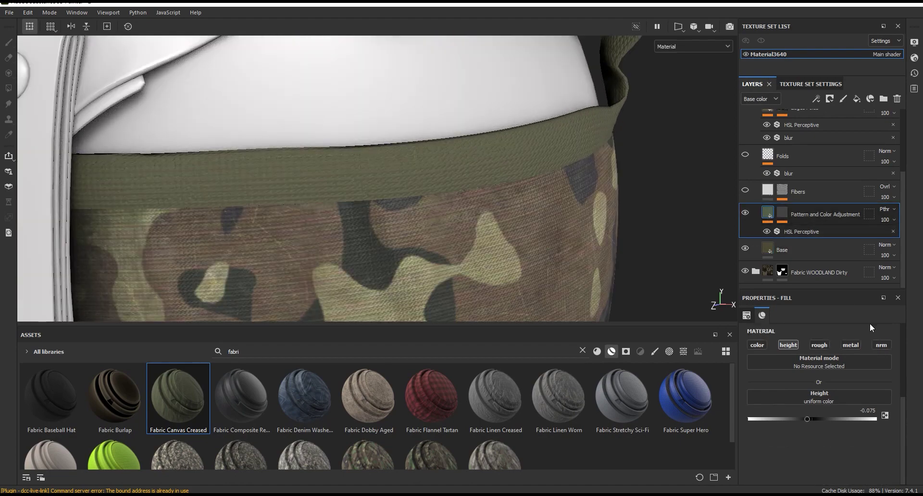
left_click_drag(904, 402, 903, 390)
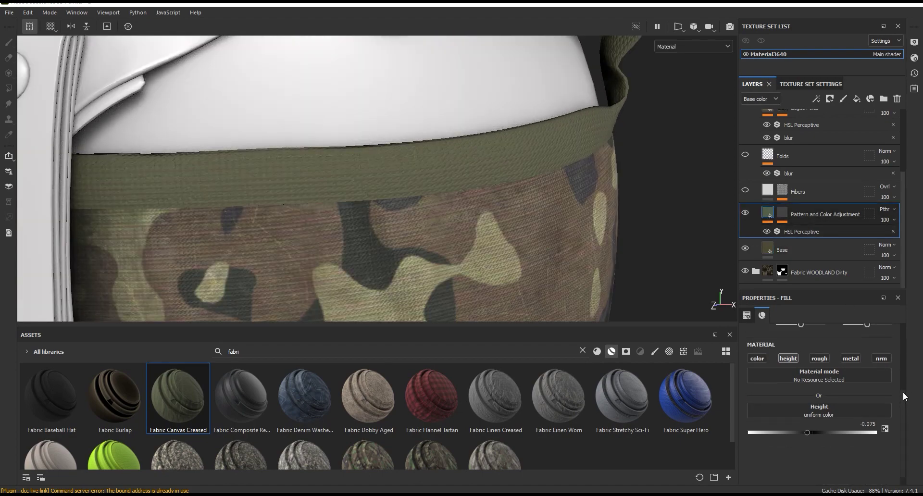
left_click(778, 217)
left_click(804, 239)
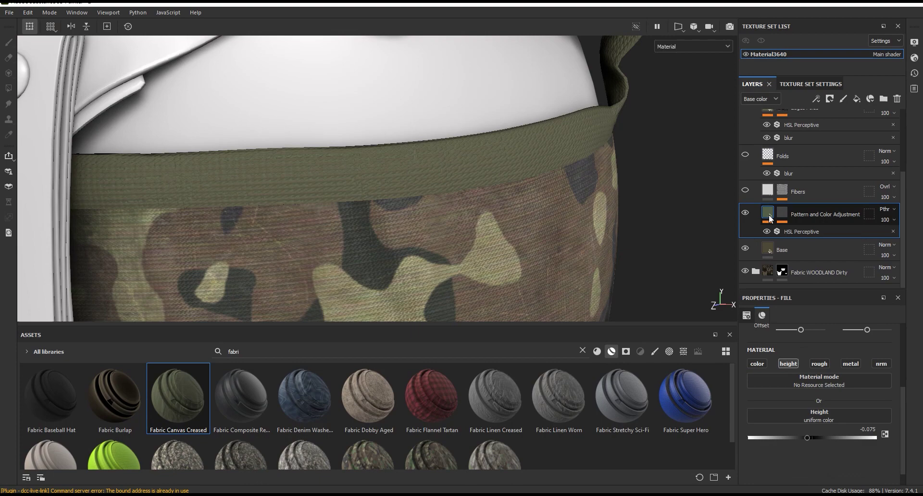
left_click(806, 234)
left_click_drag(833, 429, 843, 428)
mouse_move(464, 232)
left_mouse_down("alt")
mouse_move(472, 218)
mouse_move(502, 209)
mouse_move(467, 180)
left_mouse_up("alt")
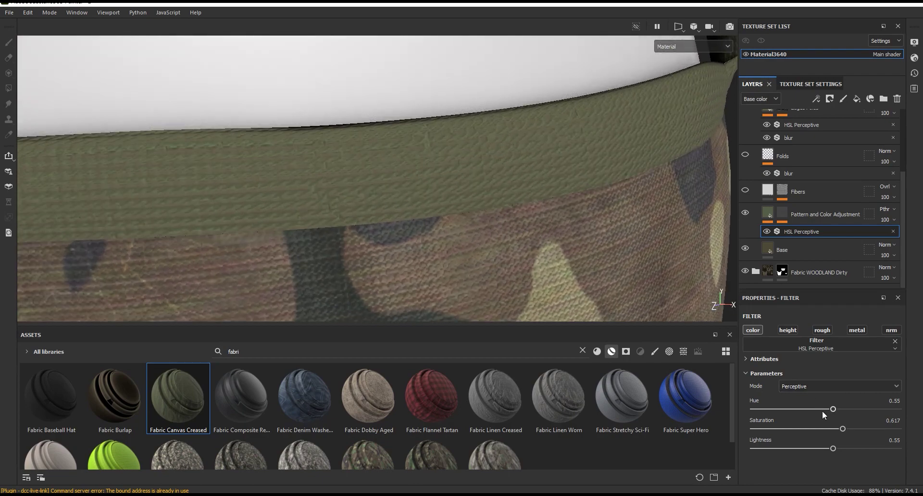
left_click_drag(835, 448, 826, 449)
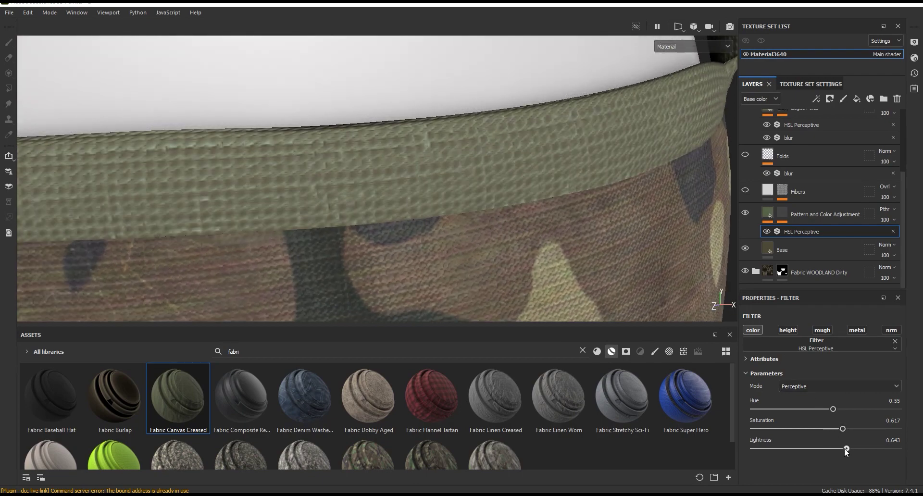
left_click_drag(826, 449, 836, 451)
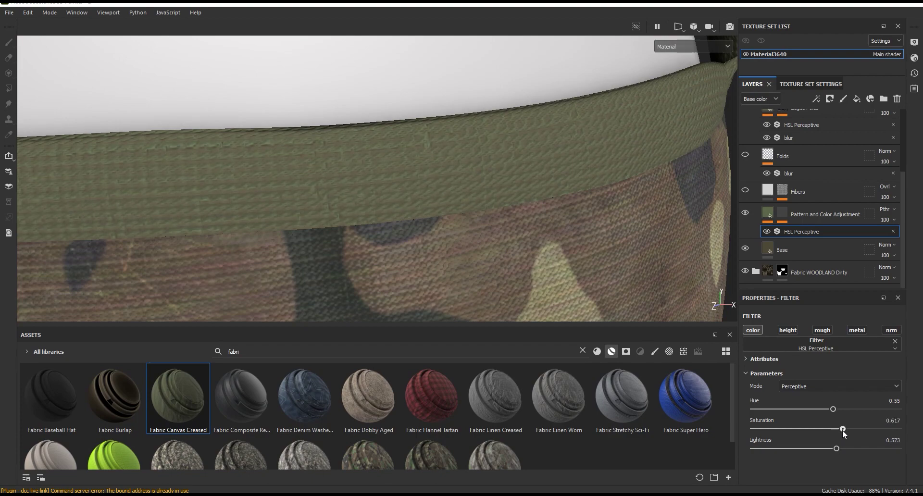
Inspect the mask's Fill effect, then lower the HSL Perceptive hue slightly.
scroll(483, 175, "down", 3)
left_click_drag(483, 175, 474, 171, "alt")
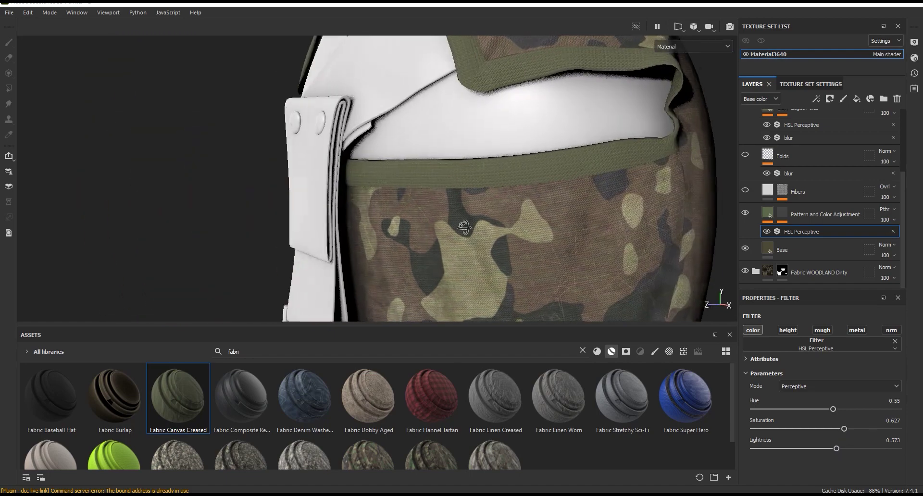
scroll(474, 171, "up", 3)
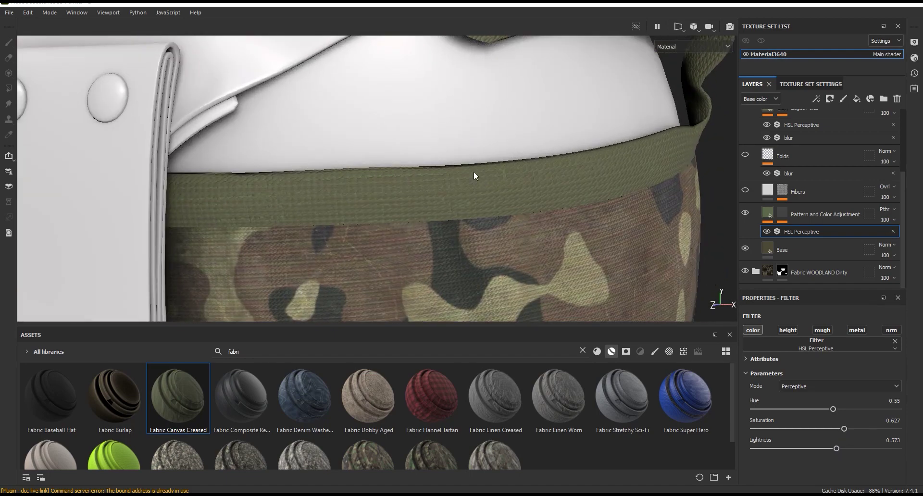
scroll(490, 183, "up", 1)
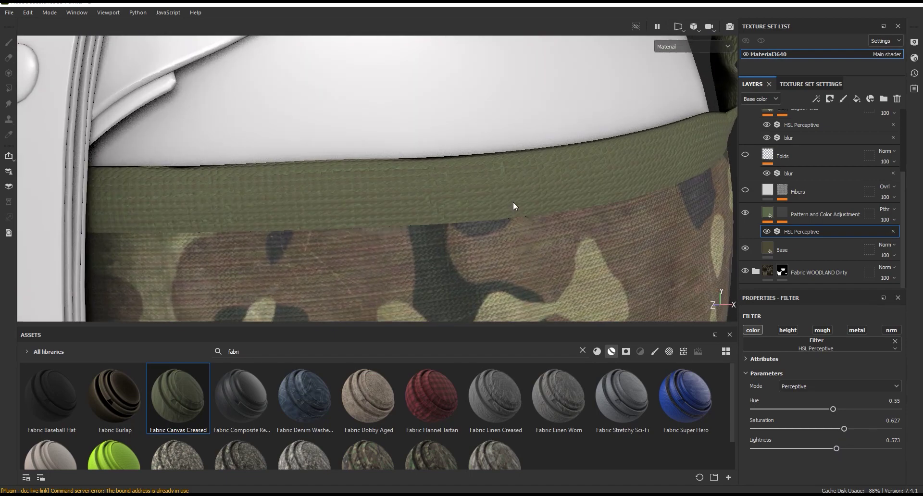
left_click(812, 213)
left_click(802, 244)
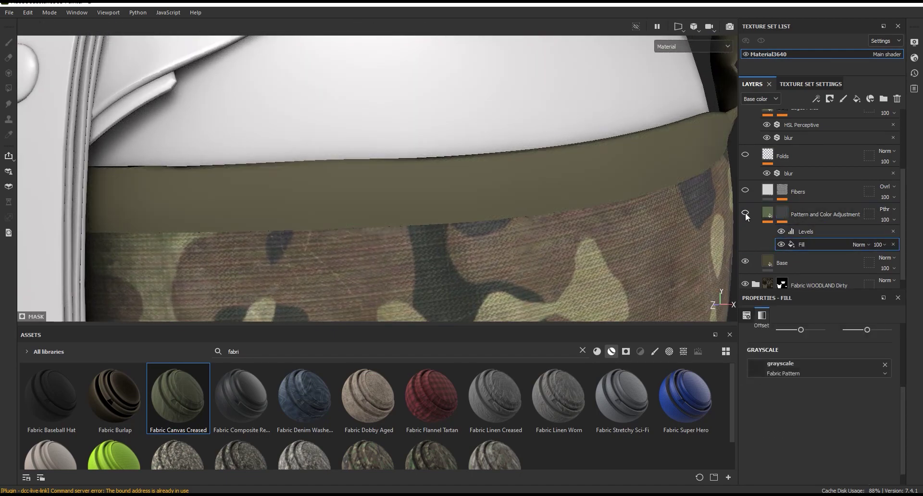
left_click(769, 221)
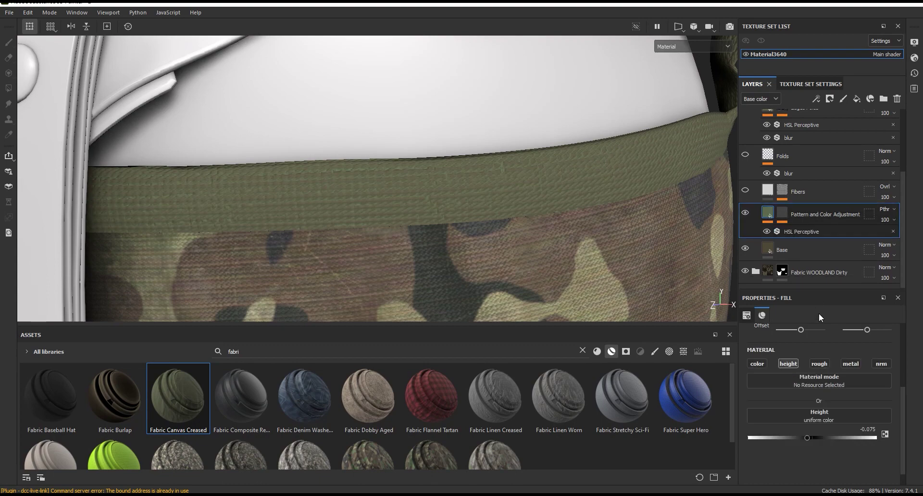
left_click(817, 232)
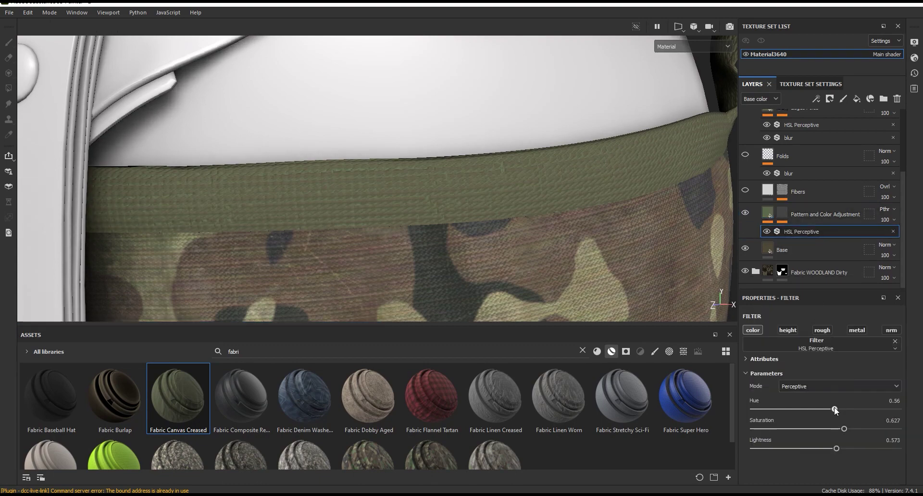
left_click_drag(832, 408, 829, 409)
left_click_drag(579, 221, 490, 181, "alt")
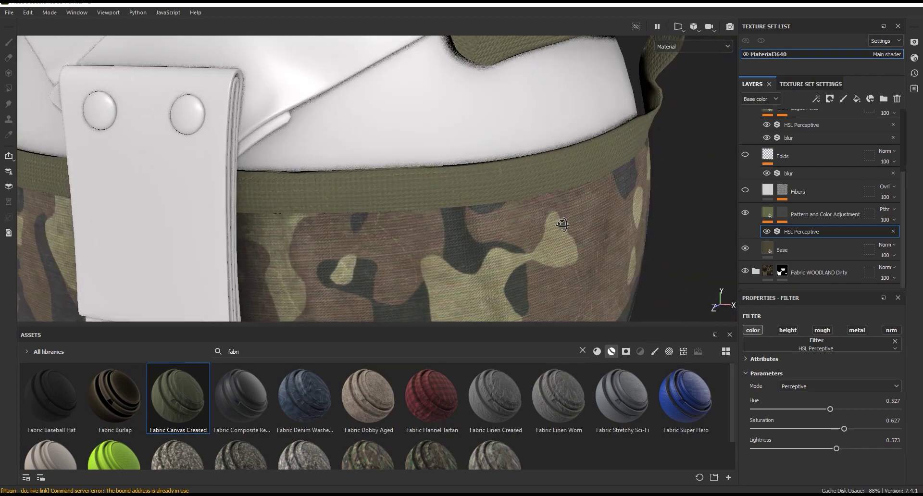
Undo the hue change, display the mask alone in the viewport and adjust the pattern's tiling scale.
key("ctrl+z")
key("ctrl+z")
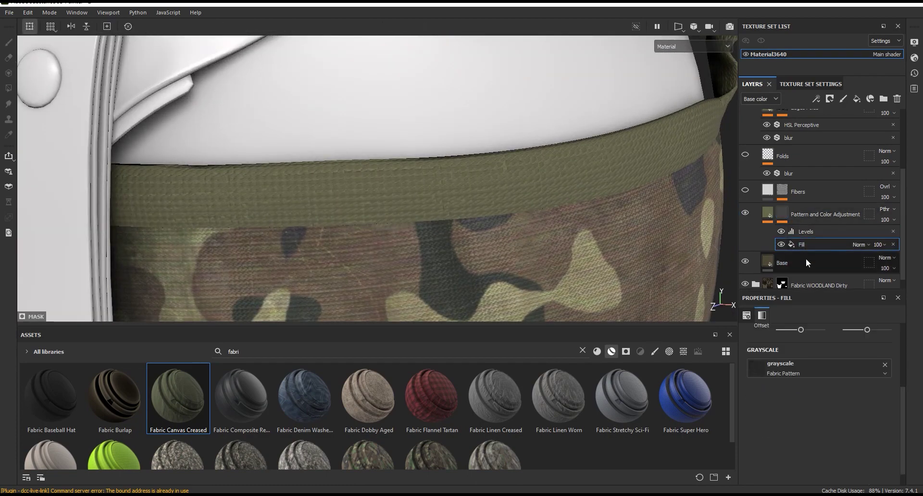
left_click_drag(905, 416, 907, 351)
left_click(689, 49)
left_click(673, 144)
scroll(537, 190, "up", 3)
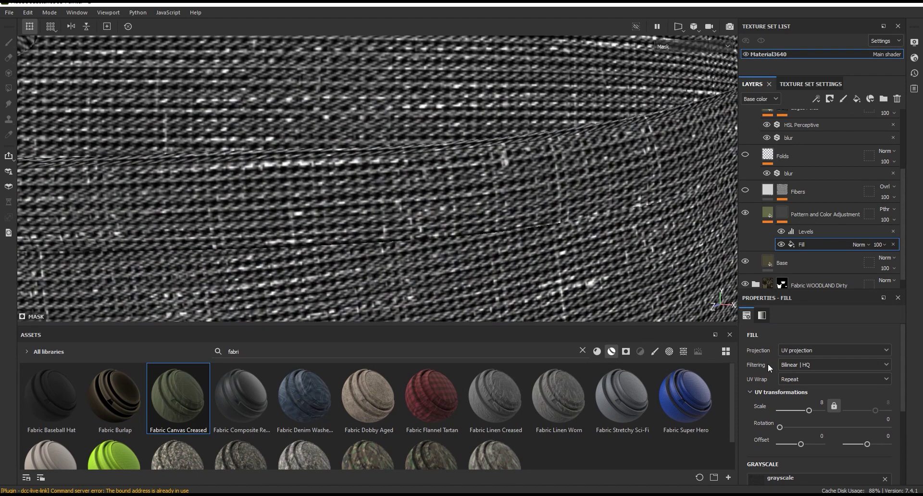
left_click(811, 411)
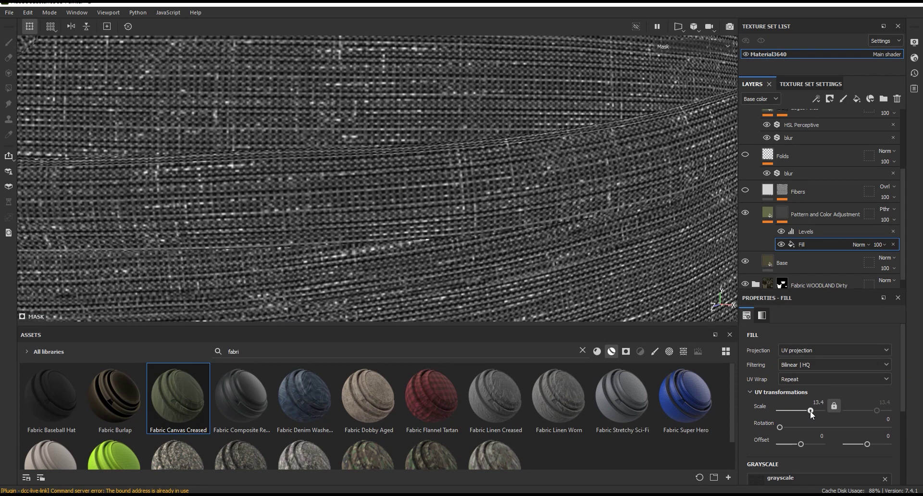
left_click_drag(810, 411, 810, 411)
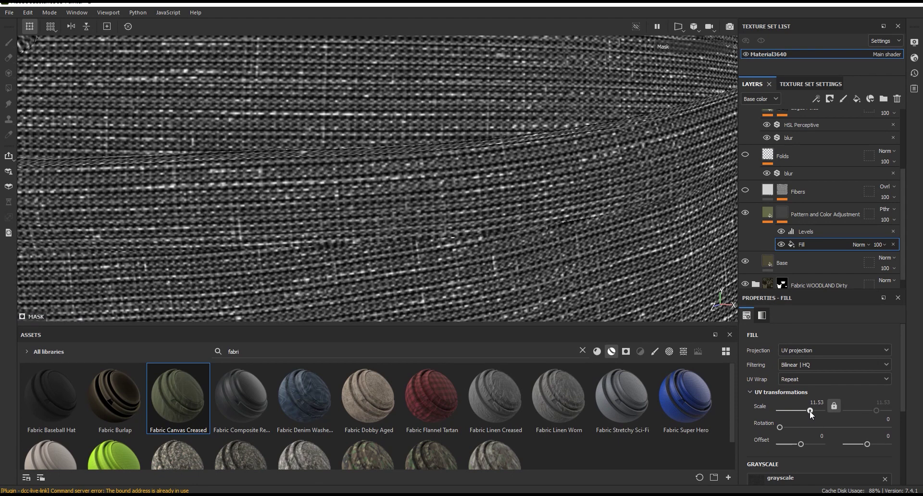
Switch the viewport back to Material and enter a pattern scale of 12.
left_click(677, 47)
left_click(673, 73)
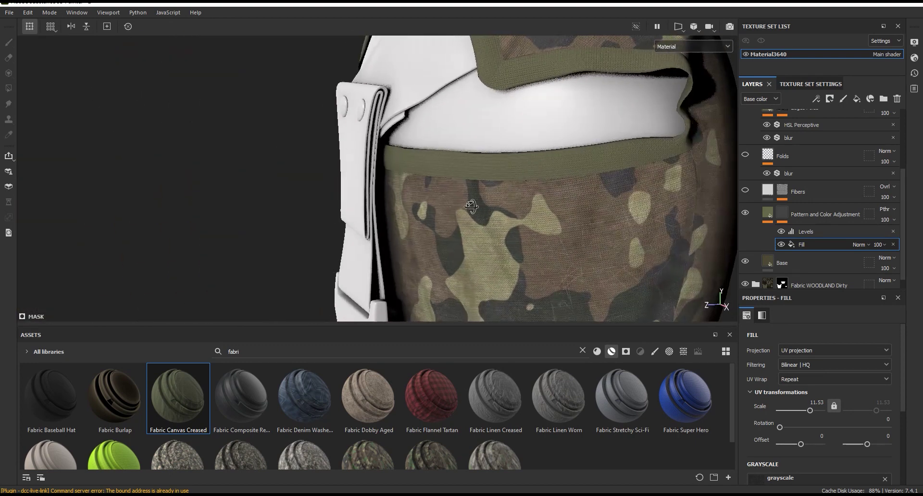
left_click_drag(524, 188, 513, 175, "alt")
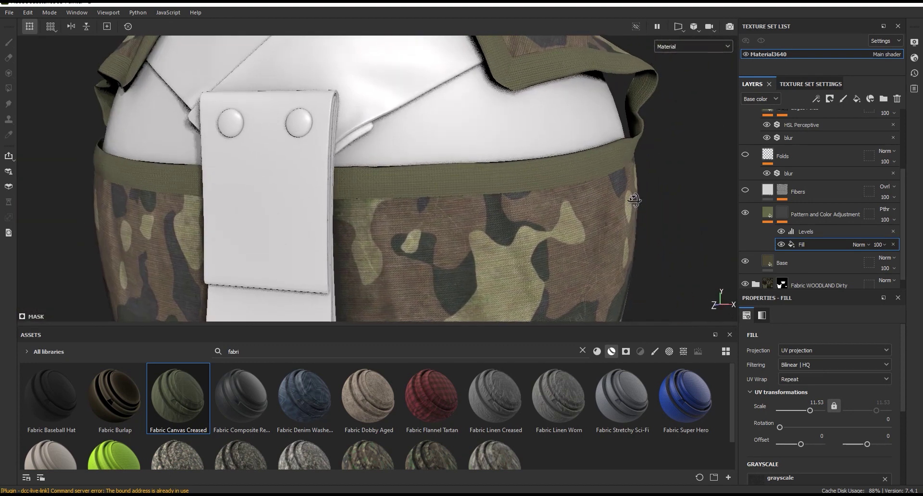
scroll(514, 175, "down", 3)
scroll(513, 175, "up", 3)
scroll(514, 171, "up", 5)
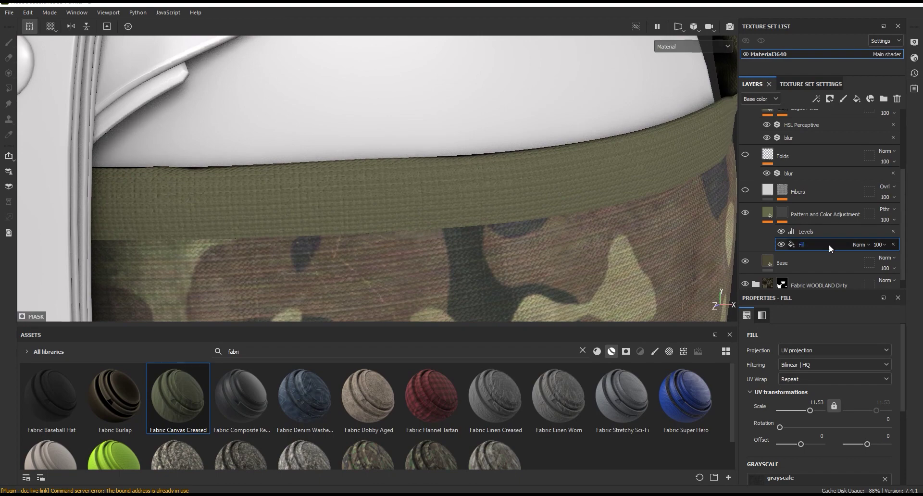
left_click(817, 403)
type("12")
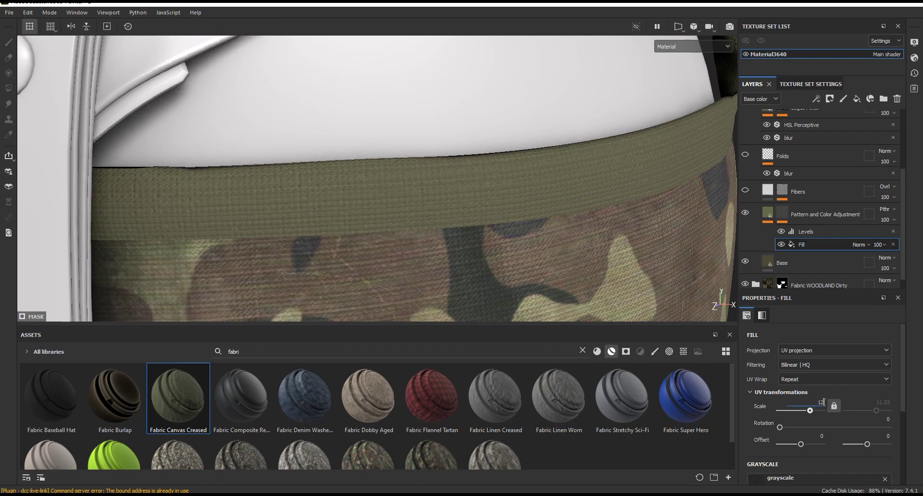
scroll(903, 368, "down", 3)
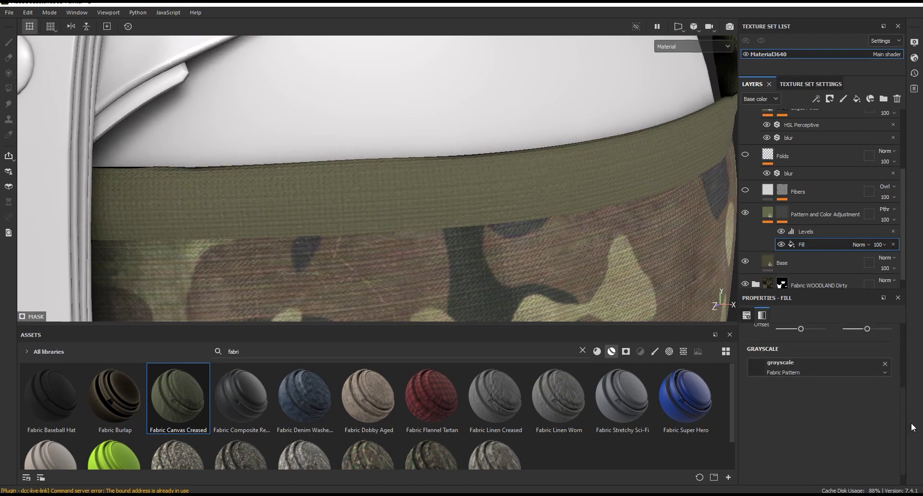
Set the Levels height midpoint to 0.466, previewing in the Mask channel, then check it in Material view.
left_click(820, 231)
left_click(679, 47)
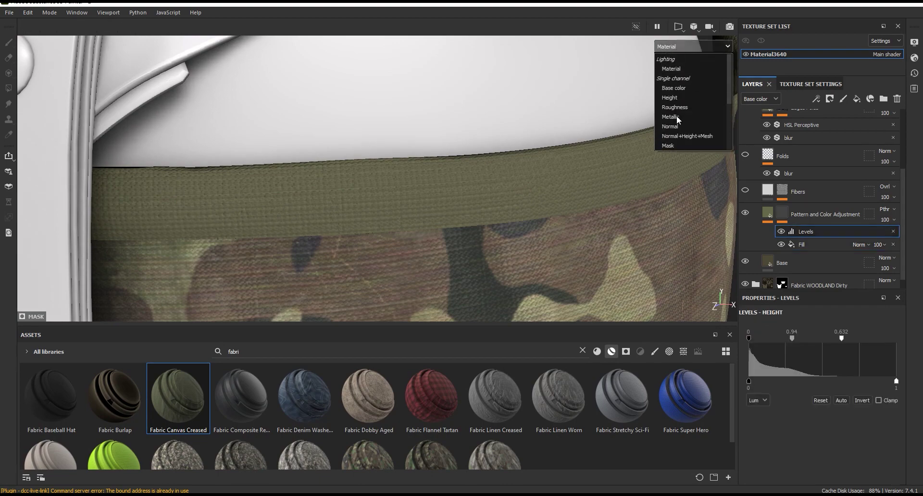
left_click(676, 117)
left_click_drag(839, 340, 821, 339)
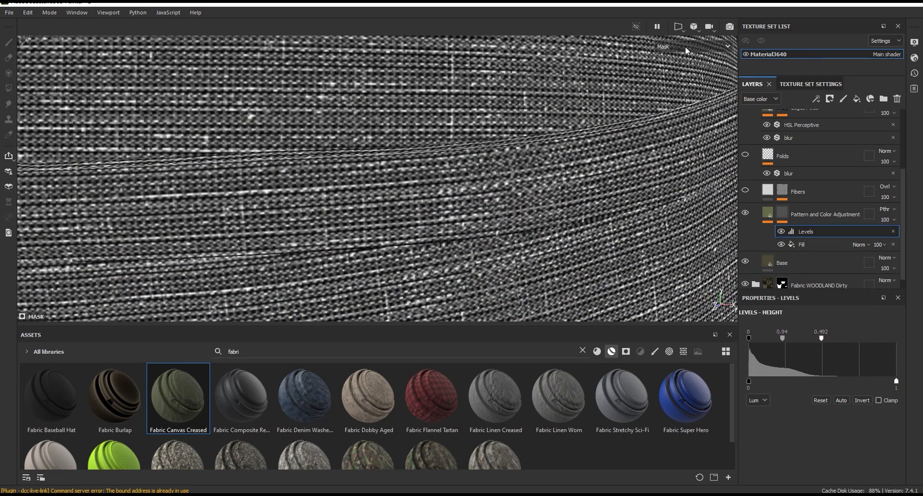
left_click(690, 47)
left_click(676, 84)
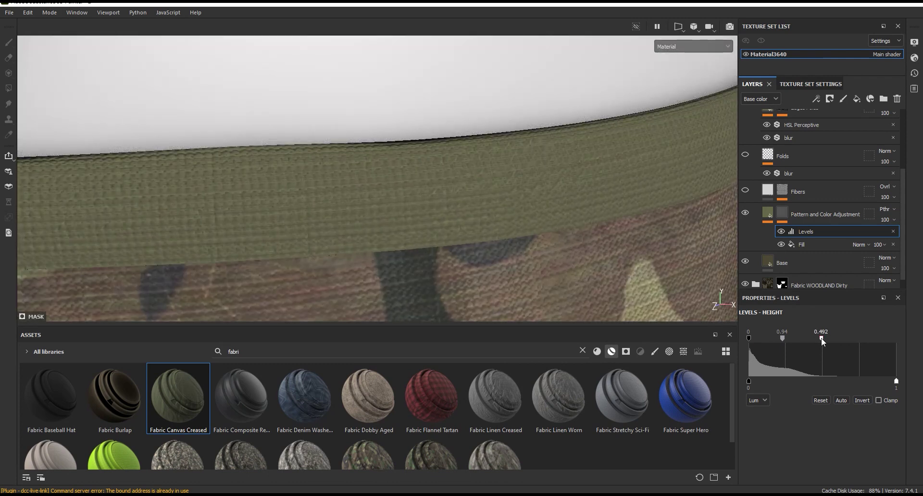
left_click_drag(792, 341, 818, 342)
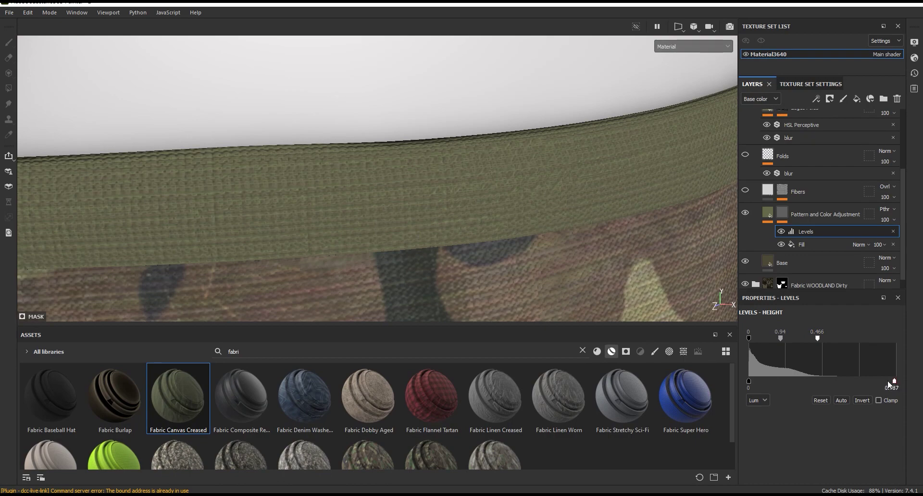
scroll(426, 196, "down", 5)
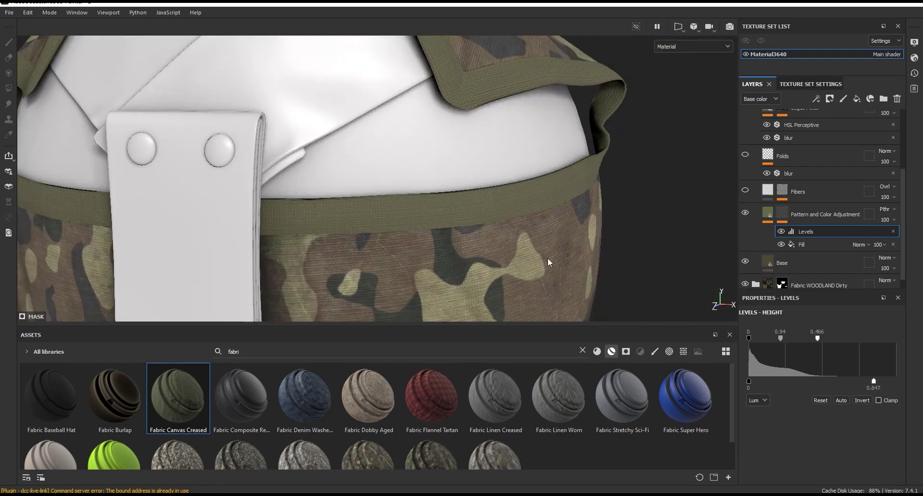
left_click_drag(521, 261, 533, 202, "alt")
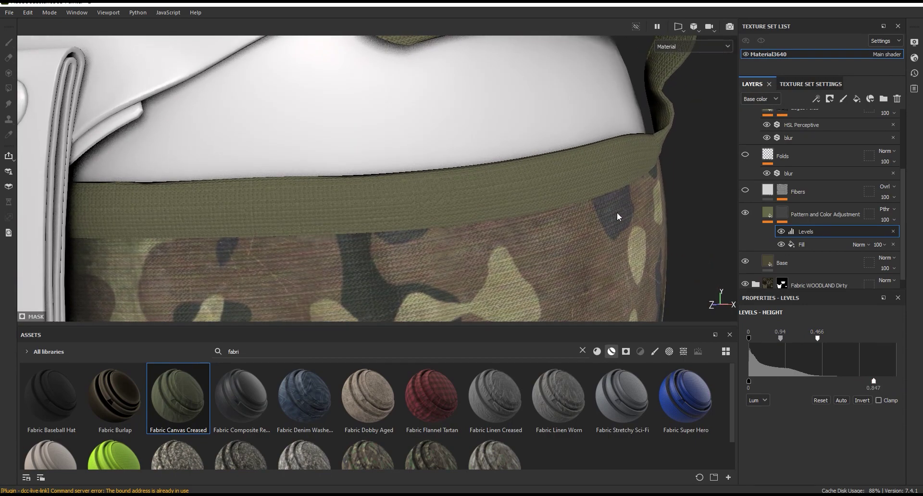
left_click(768, 214)
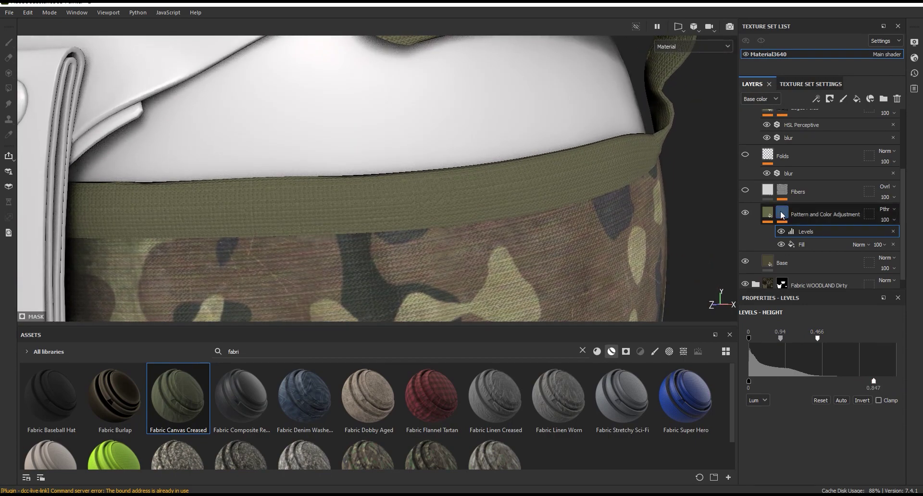
Set the HSL Perceptive filter to hue 0.5 and saturation 0.613, toggling the layer to compare.
left_click(745, 191)
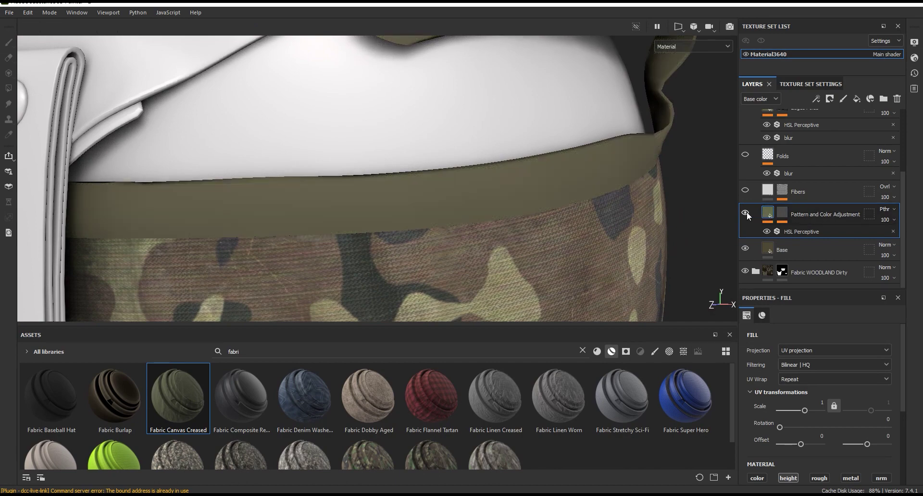
left_click(744, 191)
scroll(538, 180, "up", 1)
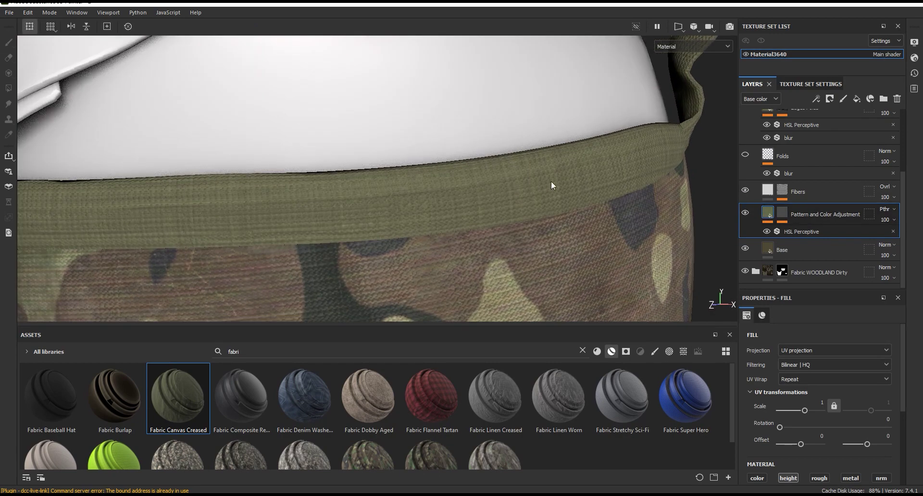
scroll(553, 181, "down", 4)
scroll(554, 181, "up", 5)
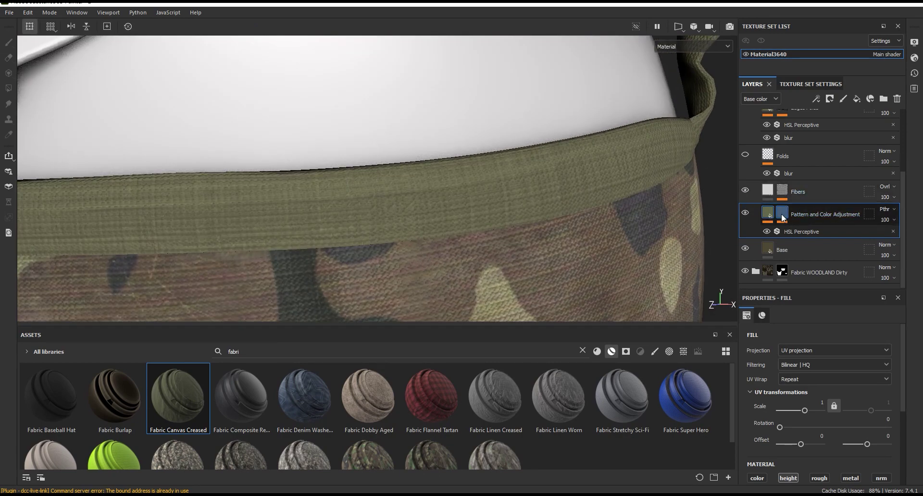
left_click(795, 231)
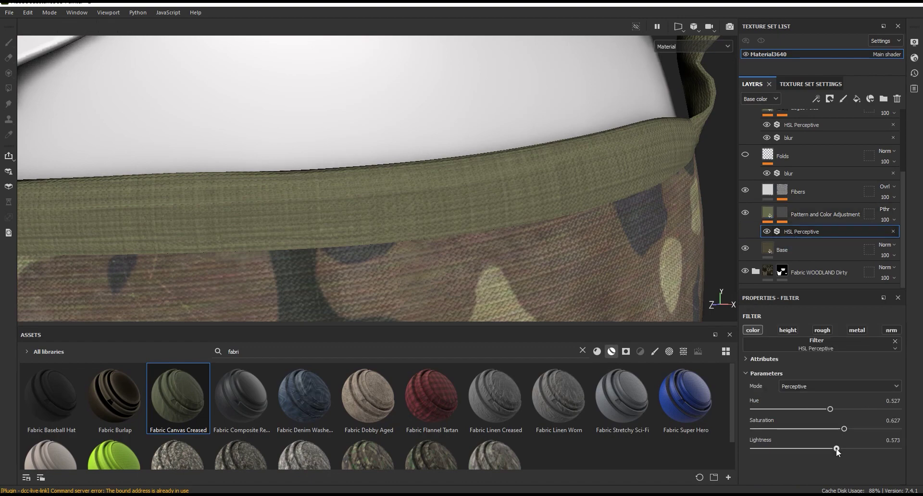
left_click_drag(844, 428, 876, 433)
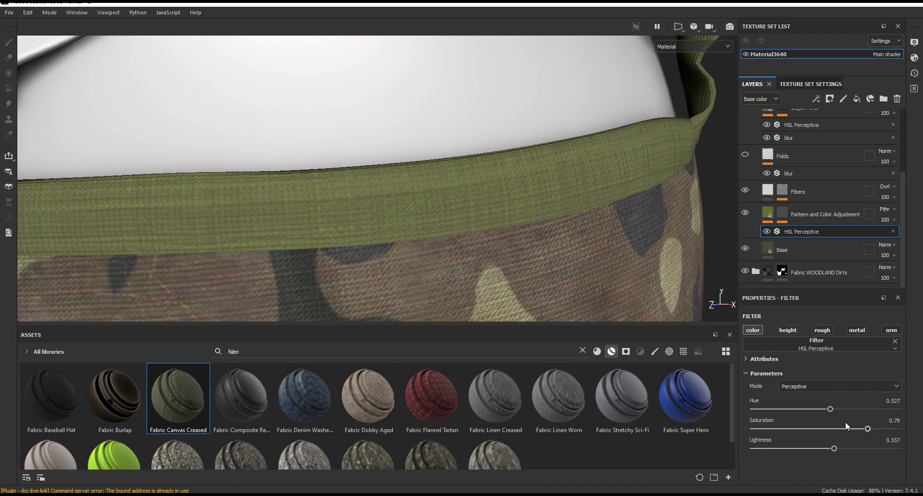
left_click_drag(830, 409, 825, 410)
left_click_drag(826, 413, 826, 409)
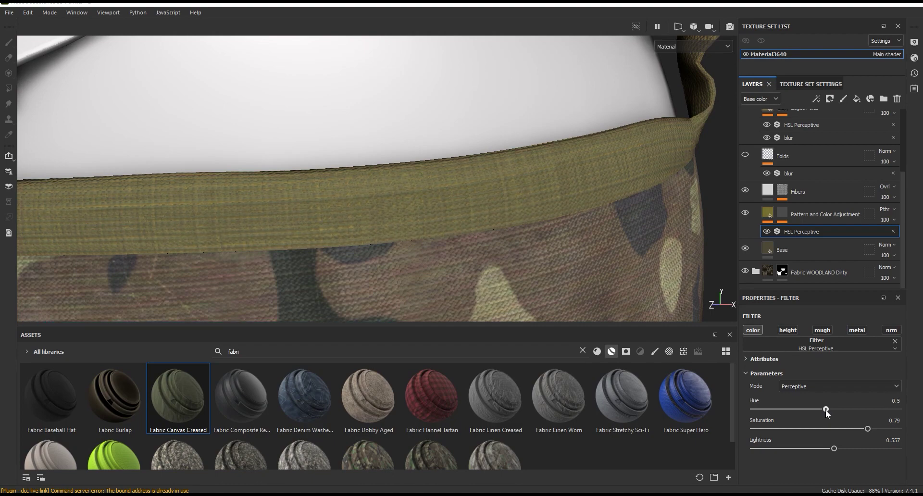
left_click_drag(864, 432, 844, 431)
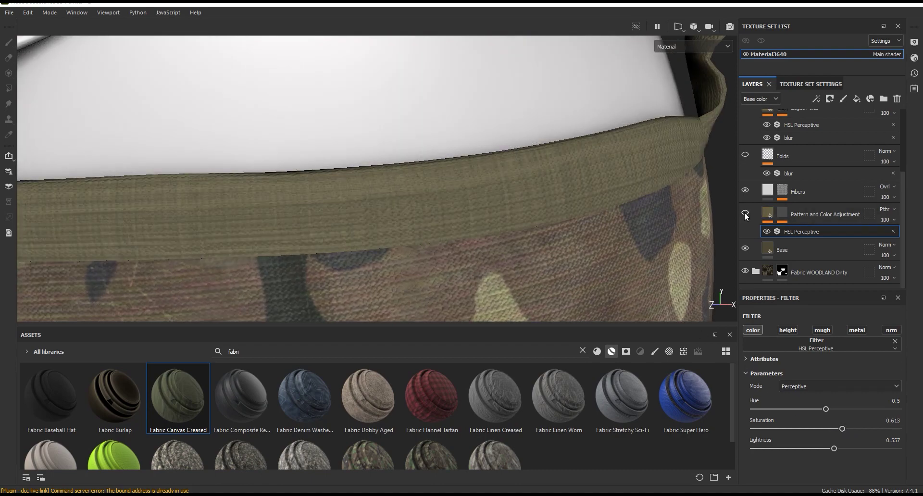
left_click(745, 191)
left_click(748, 189)
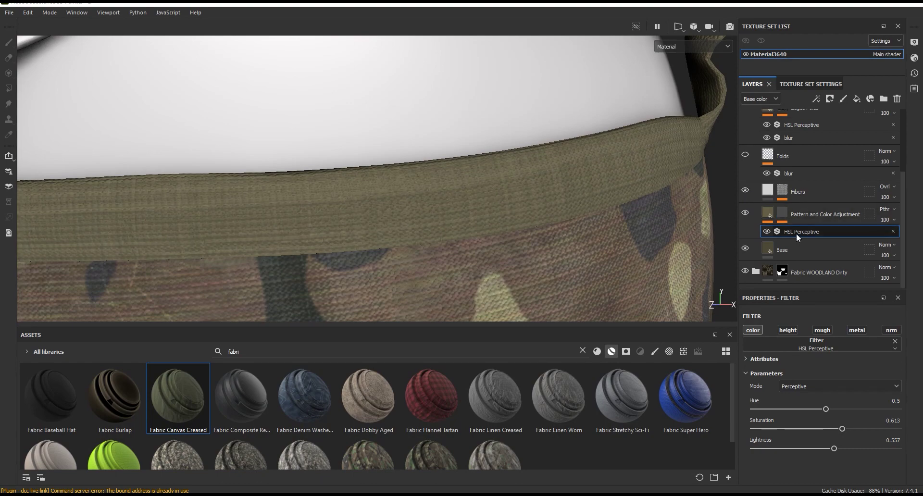
left_click(767, 193)
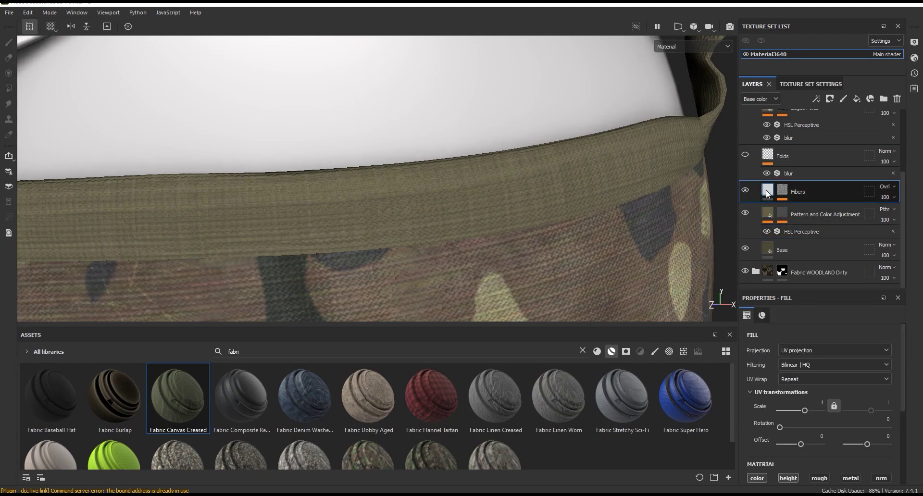
In Mask view, raise the Fibers mask's lower Anisotropic Noise scale to 11.53 for finer stripes.
left_click(746, 191)
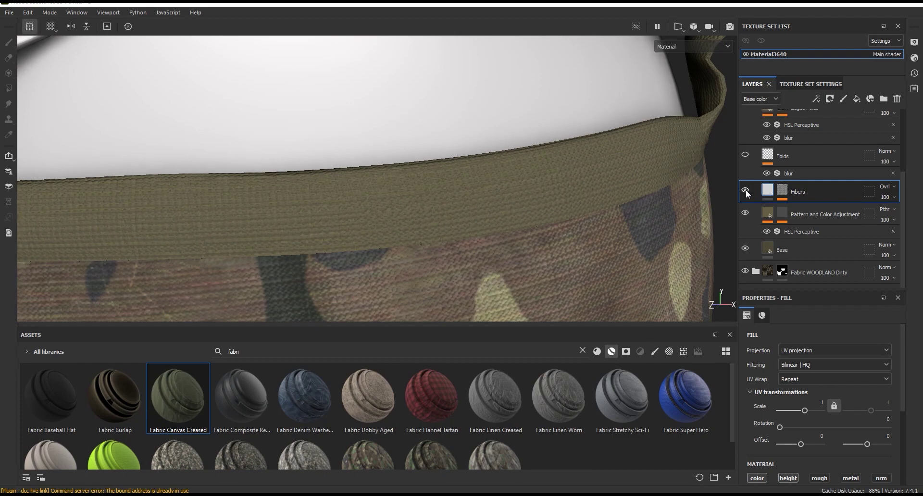
left_click(782, 191)
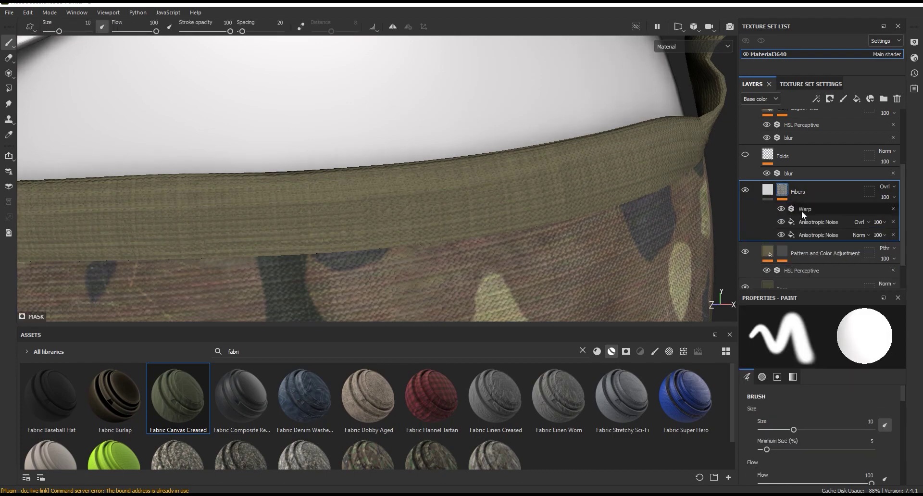
left_click(810, 235)
left_click(683, 46)
left_click(680, 96)
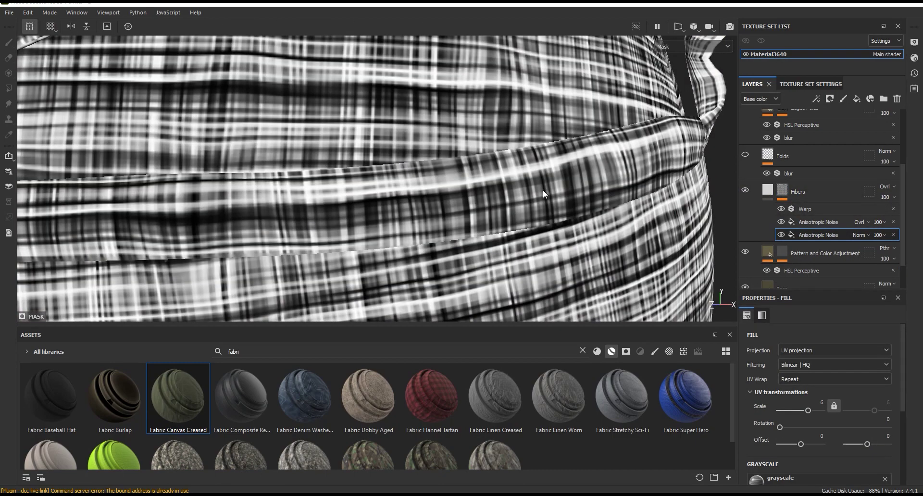
scroll(904, 374, "down", 2)
scroll(905, 397, "up", 2)
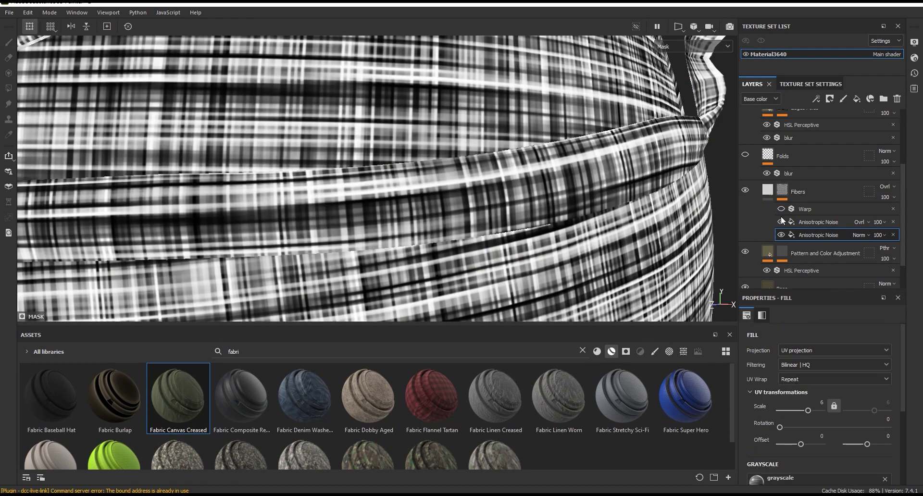
left_click(781, 223)
left_click_drag(807, 411, 809, 408)
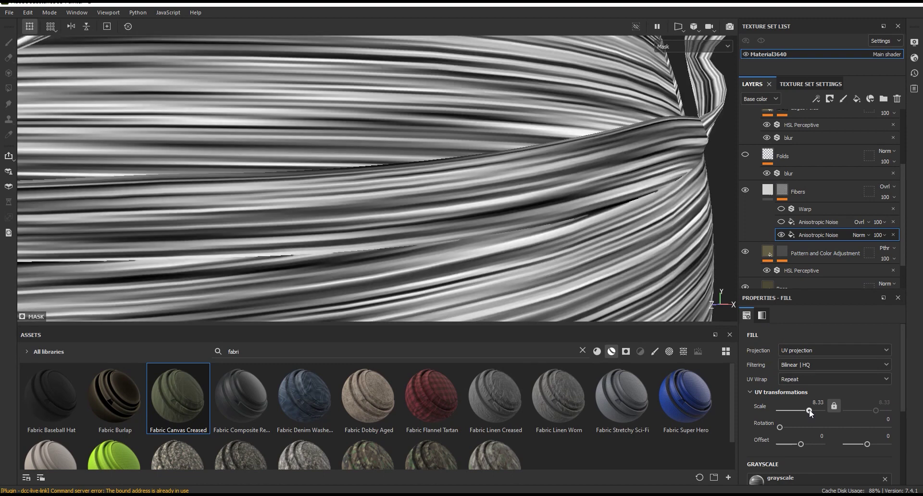
left_click_drag(808, 409, 810, 408)
Re-enable the overlay Anisotropic Noise at scale 15.45 and turn the Warp filter back on.
left_click(781, 222)
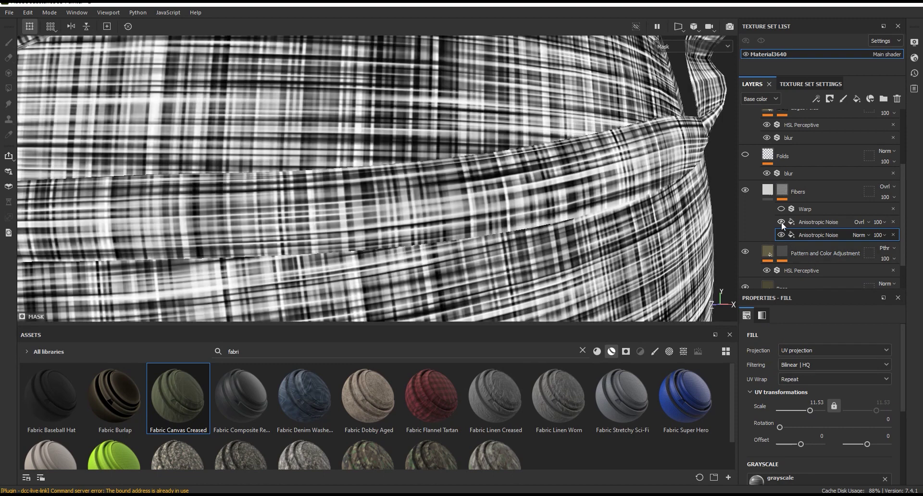
left_click(809, 221)
left_click_drag(809, 411, 811, 410)
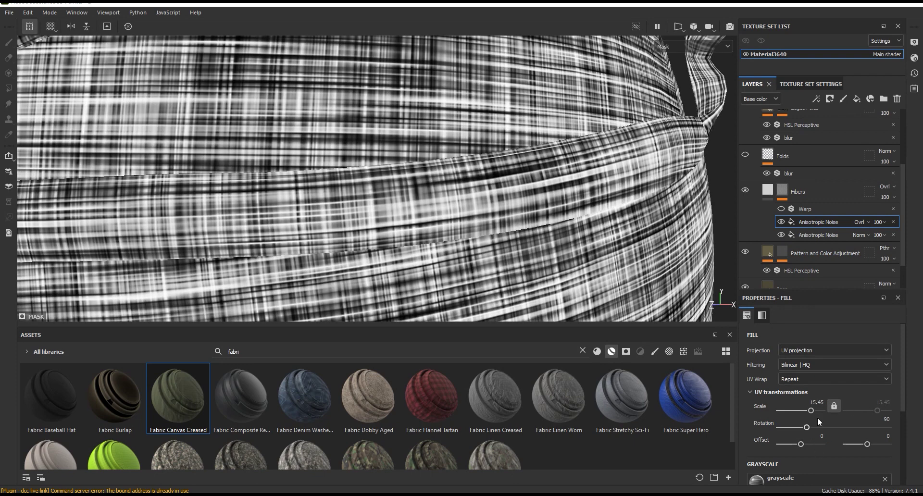
left_click(781, 209)
left_click(806, 209)
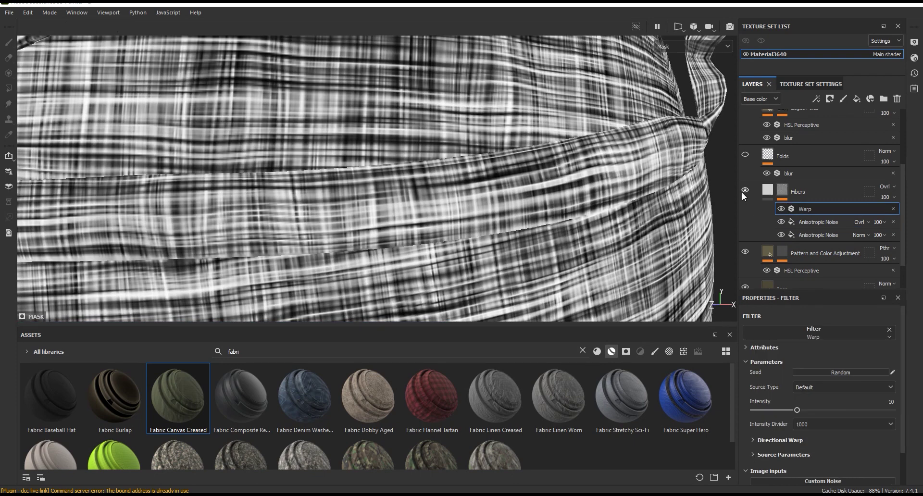
Return the viewport to the full material and orbit to inspect the camo fabric.
left_click(673, 46)
left_click(671, 70)
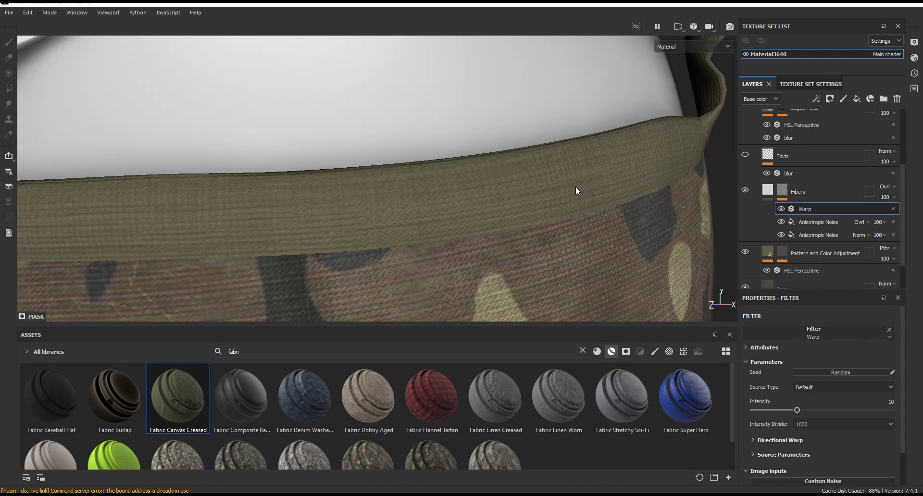
left_click_drag(575, 186, 539, 195, "alt")
scroll(540, 195, "up", 3)
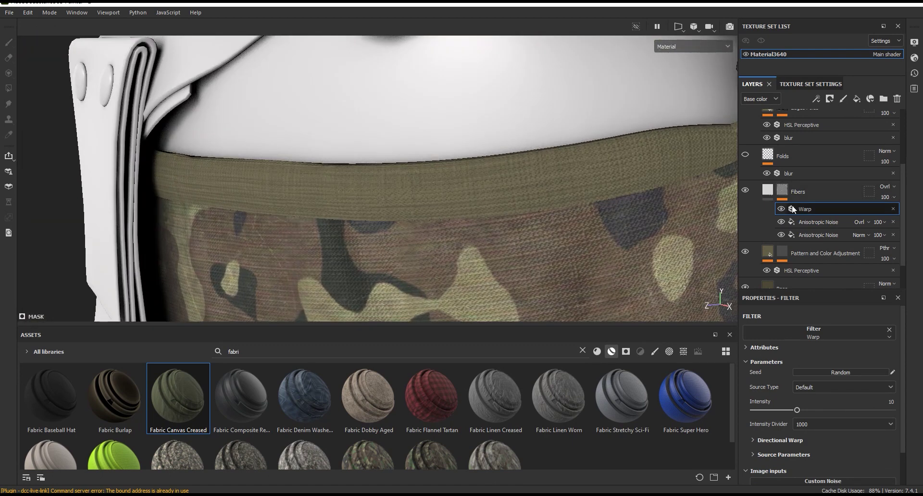
mouse_move(532, 191)
left_mouse_down("alt")
mouse_move(458, 224)
mouse_move(553, 232)
left_mouse_up("alt")
Darken the Fibers base colour slightly to CBCBCB (V 0.797).
left_click(747, 191)
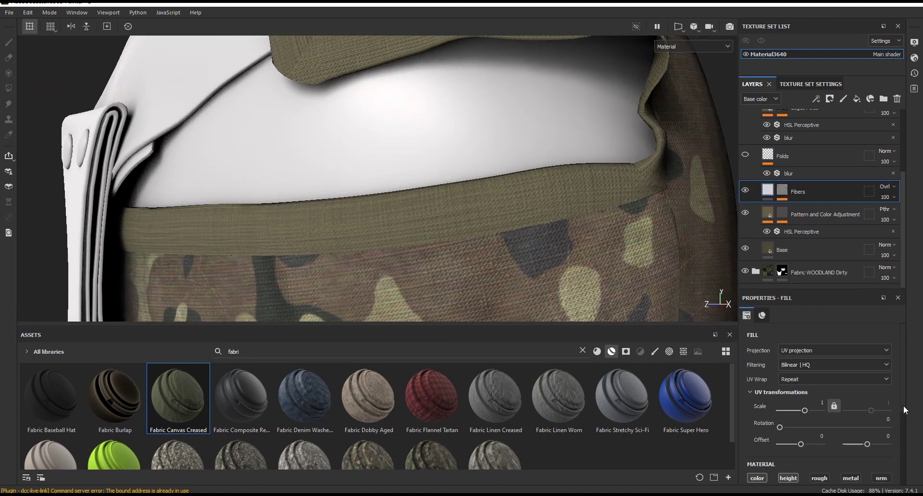
left_click_drag(901, 400, 903, 446)
left_click(813, 414)
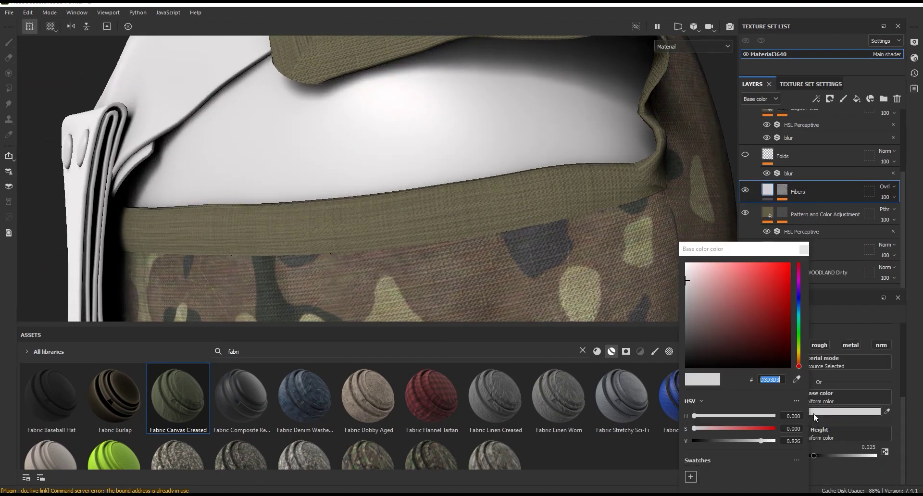
left_click_drag(761, 441, 758, 441)
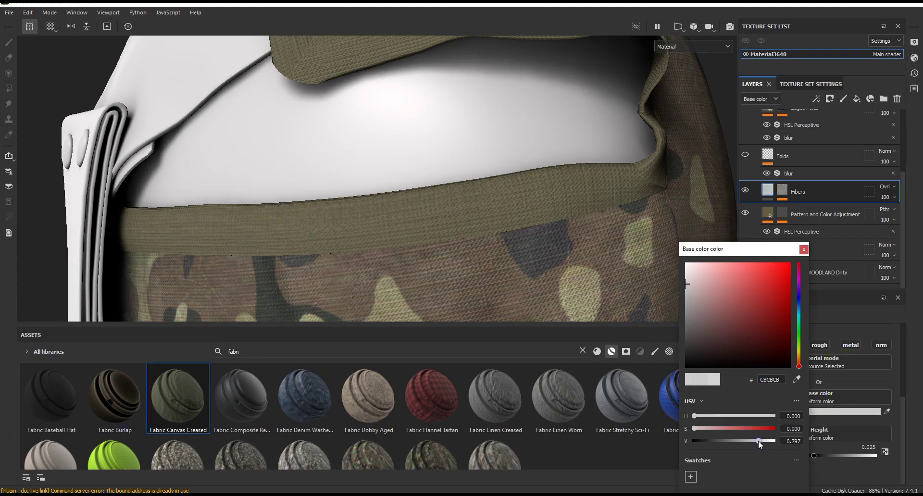
left_click(803, 249)
Toggle Fibers to compare, then make the Folds layer visible and select it.
left_click(782, 190)
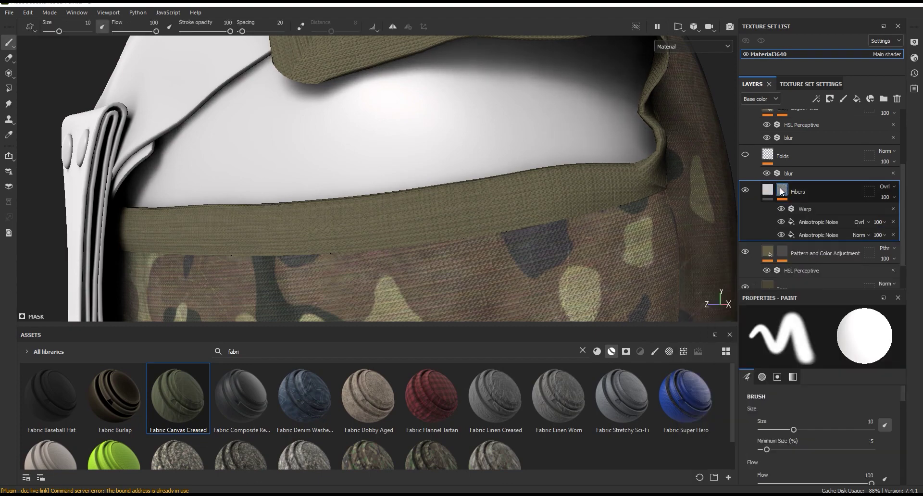
left_click(746, 191)
left_click(746, 191)
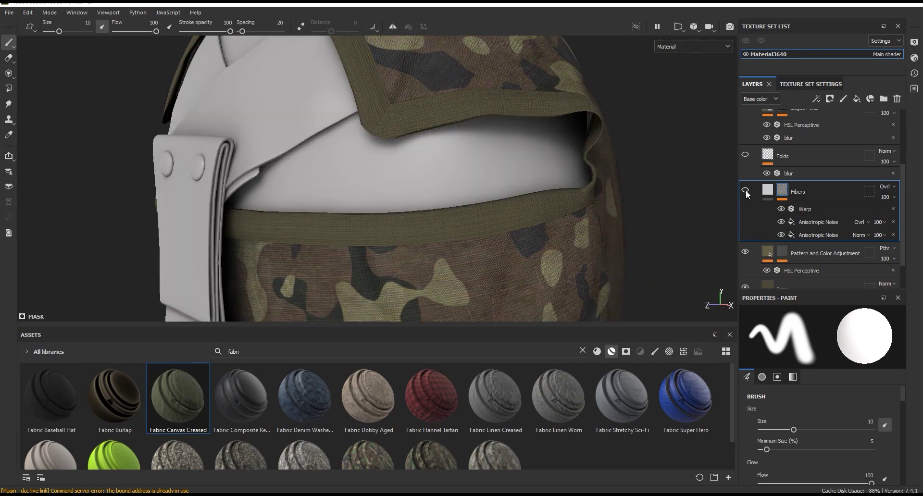
left_click(745, 156)
mouse_move(481, 173)
left_mouse_down("alt")
mouse_move(510, 151)
mouse_move(519, 241)
mouse_move(468, 184)
left_mouse_up("alt")
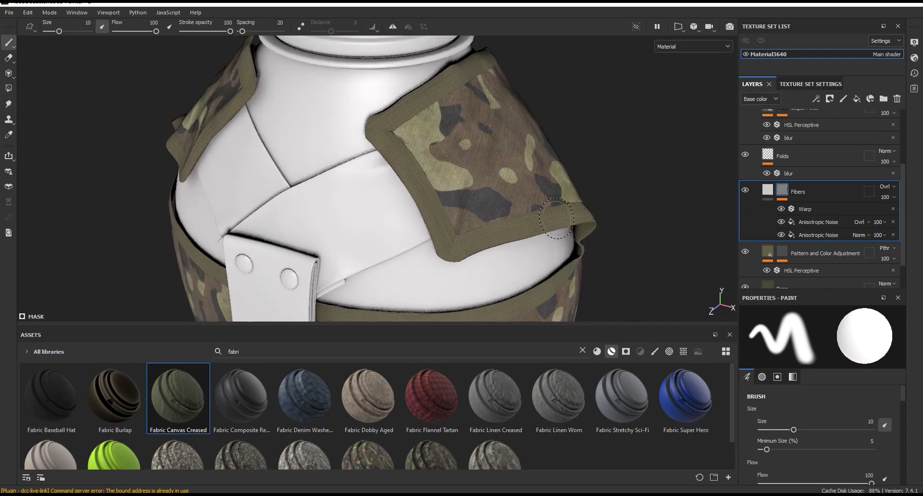
scroll(793, 200, "up", 2)
left_click(793, 200)
scroll(793, 201, "up", 1)
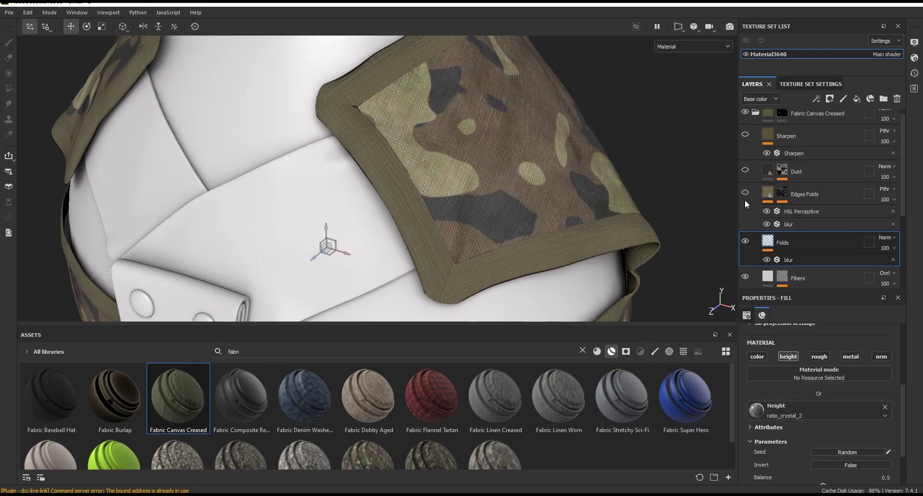
Set Edges Folds' Curvature mask to balance 0.31 and contrast 0.52 in Mask view.
mouse_move(550, 150)
left_mouse_down("alt")
mouse_move(679, 235)
mouse_move(446, 202)
left_mouse_up("alt")
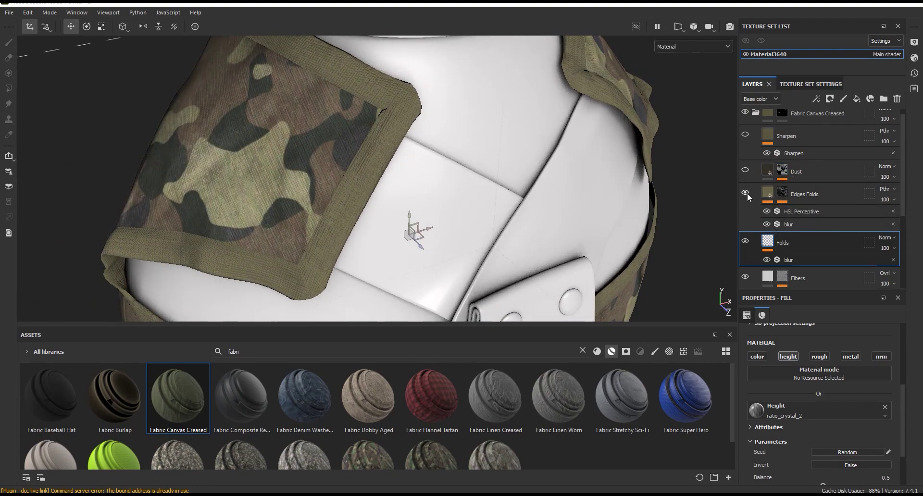
left_click(770, 194)
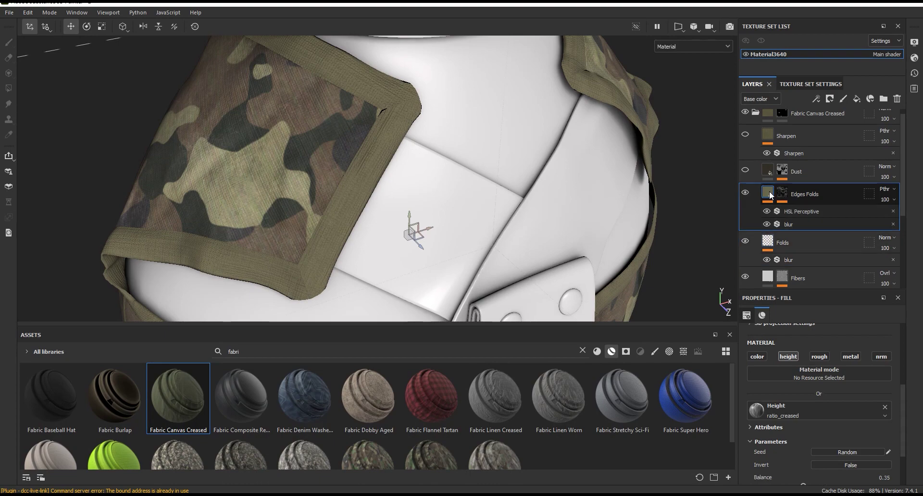
left_click(793, 212)
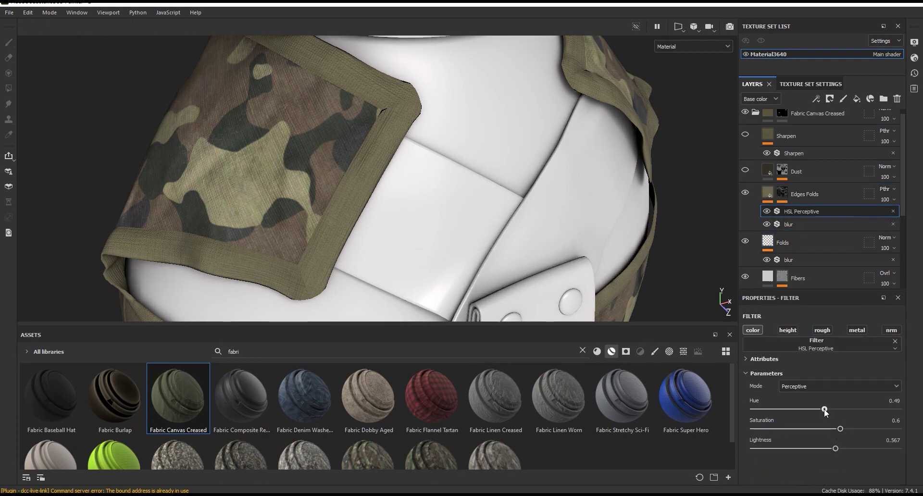
left_click(782, 193)
left_click(808, 212)
left_click(685, 47)
left_click(673, 140)
mouse_move(570, 177)
left_mouse_down("alt")
mouse_move(484, 191)
mouse_move(500, 197)
left_mouse_up("alt")
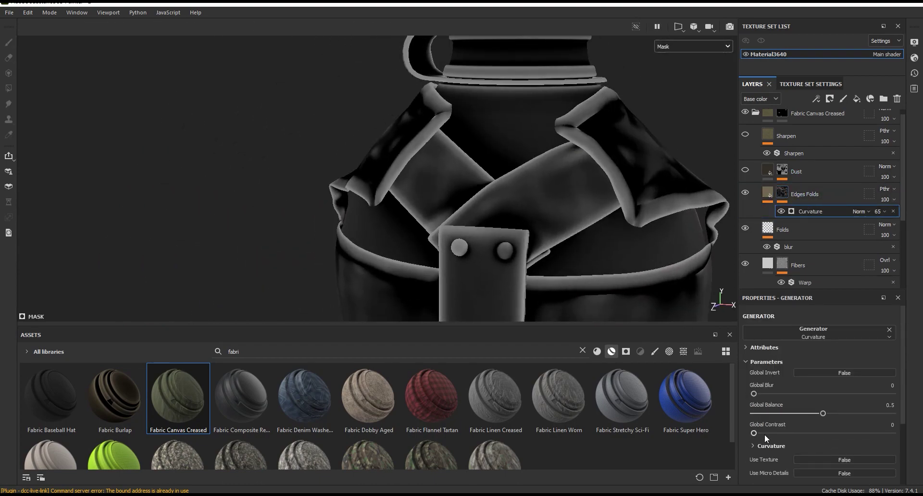
mouse_move(798, 434)
left_mouse_down()
mouse_move(822, 436)
mouse_move(810, 417)
mouse_move(796, 417)
left_mouse_up()
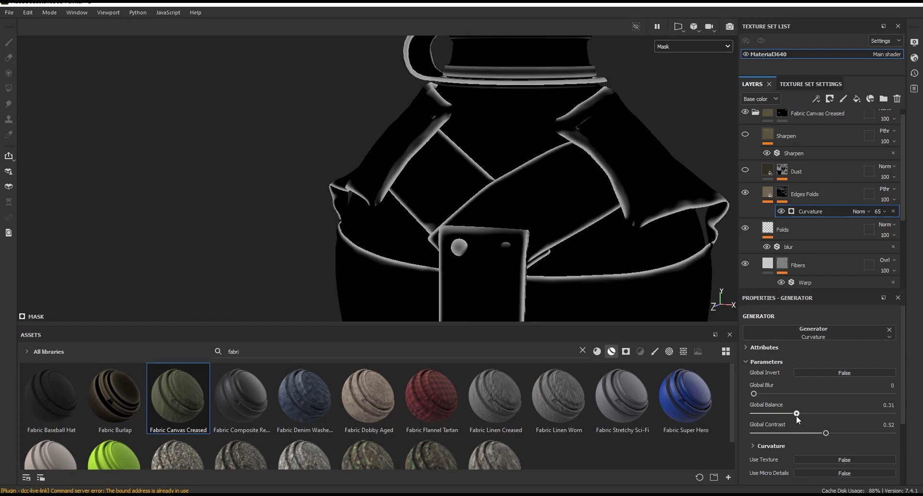
Back in the full material view, raise Edges Folds' HSL Perceptive lightness to 0.59.
left_click(680, 47)
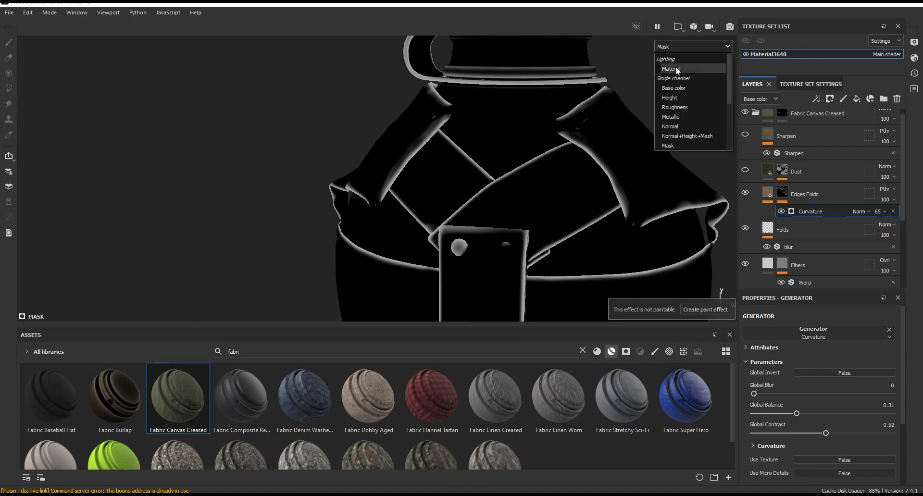
left_click(676, 67)
scroll(672, 238, "up", 5)
left_click_drag(695, 210, 603, 193, "alt")
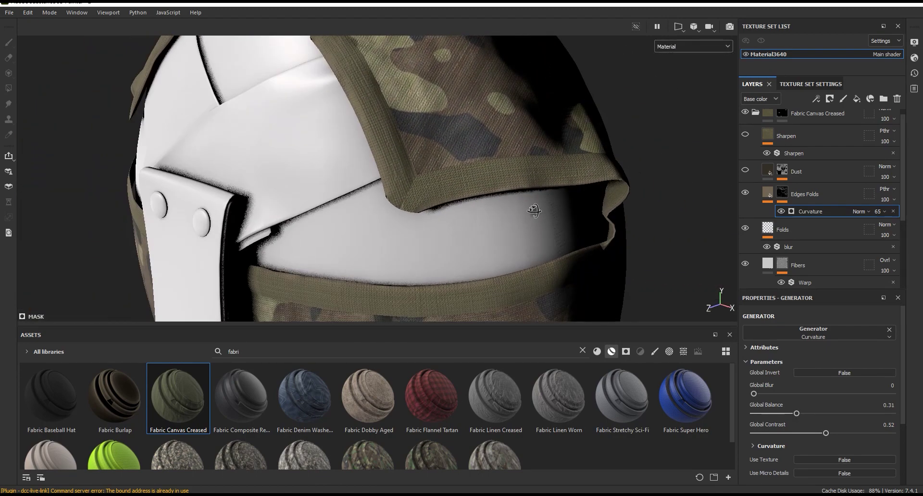
scroll(561, 208, "up", 2)
scroll(560, 208, "up", 2)
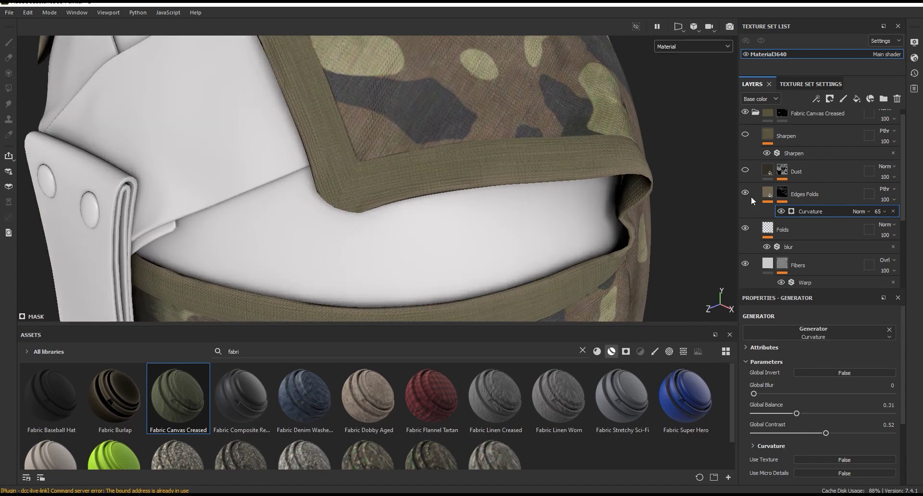
scroll(557, 182, "up", 3)
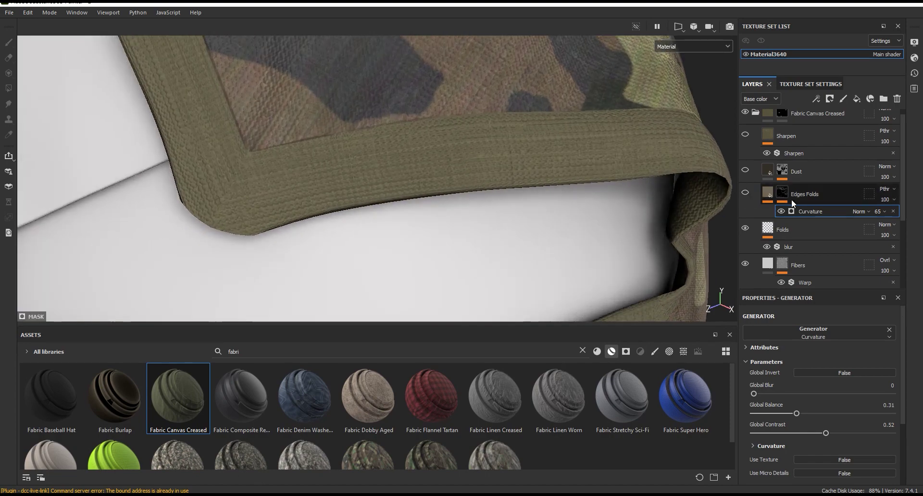
scroll(572, 166, "down", 1)
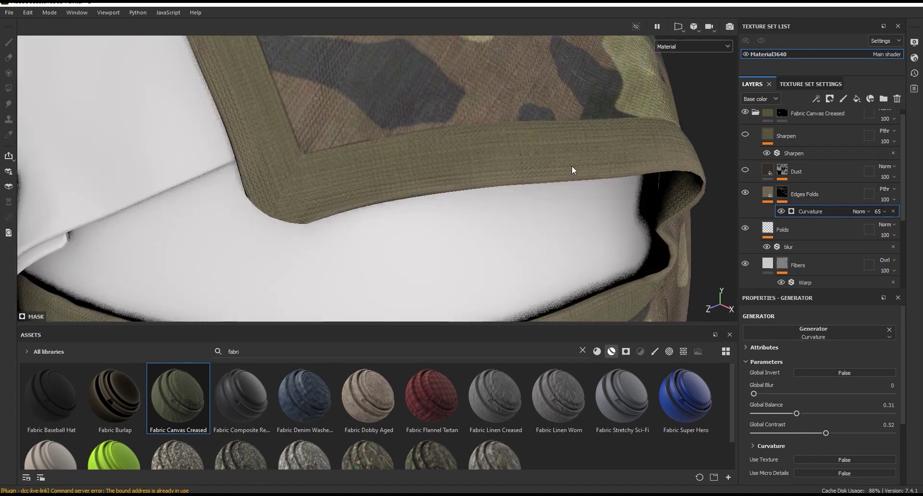
scroll(599, 233, "down", 3)
scroll(610, 252, "down", 2)
scroll(610, 251, "up", 2)
scroll(623, 268, "up", 3)
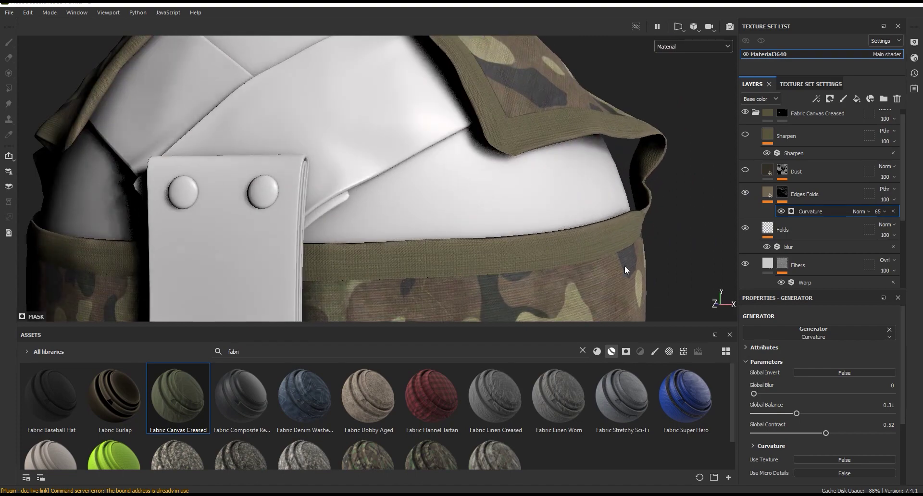
scroll(615, 270, "up", 2)
left_click(767, 197)
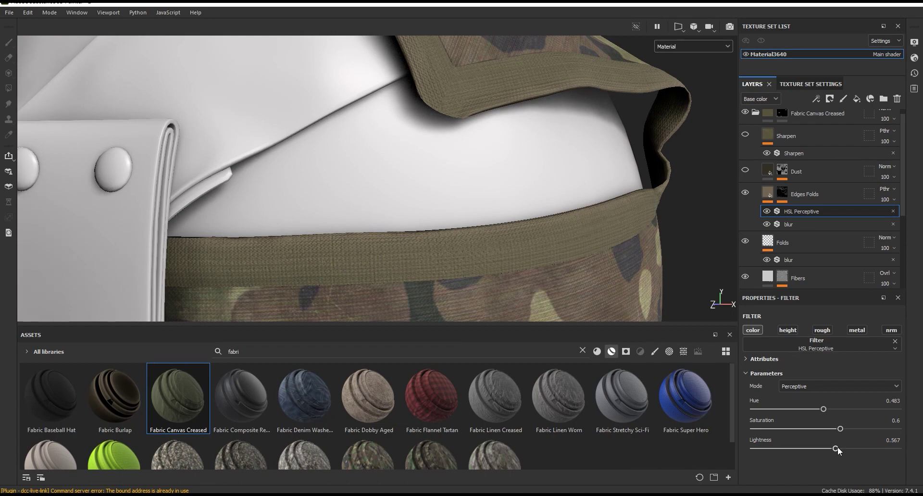
left_click_drag(837, 448, 837, 448)
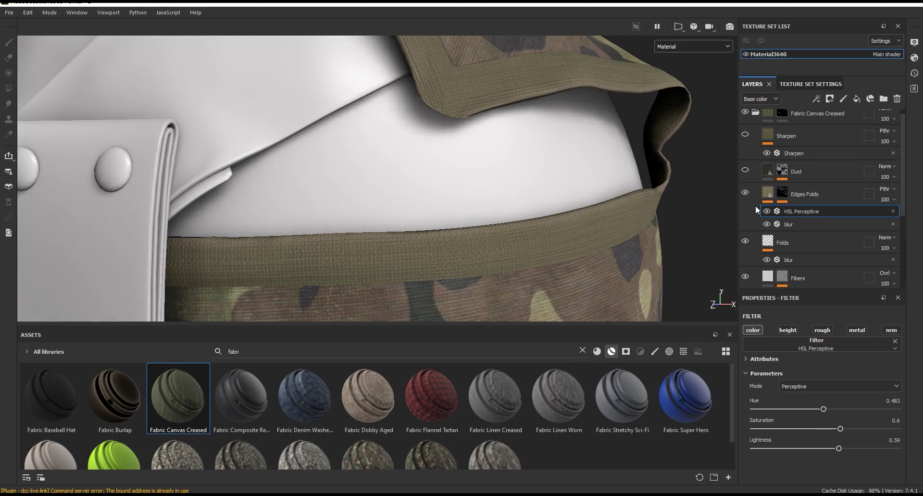
left_click(746, 172)
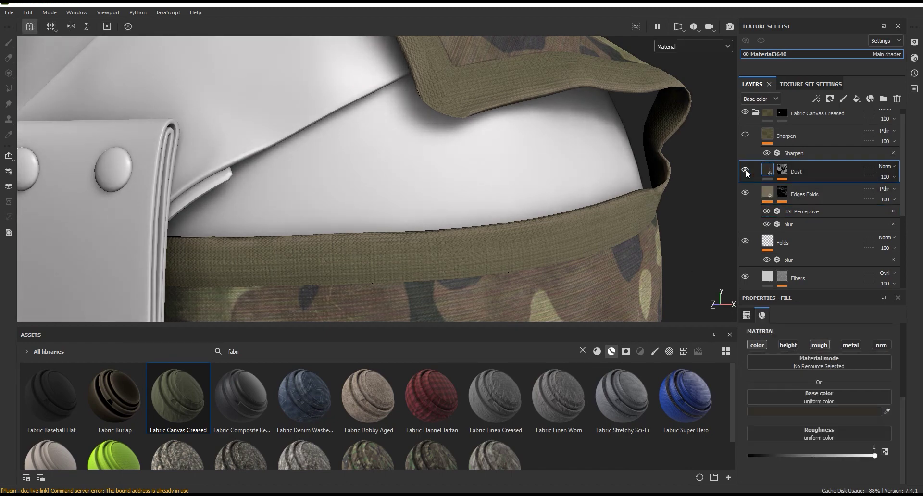
Set the Dust Ambient Occlusion mask to balance 0.58 and contrast 0.33 in Mask view.
key("f")
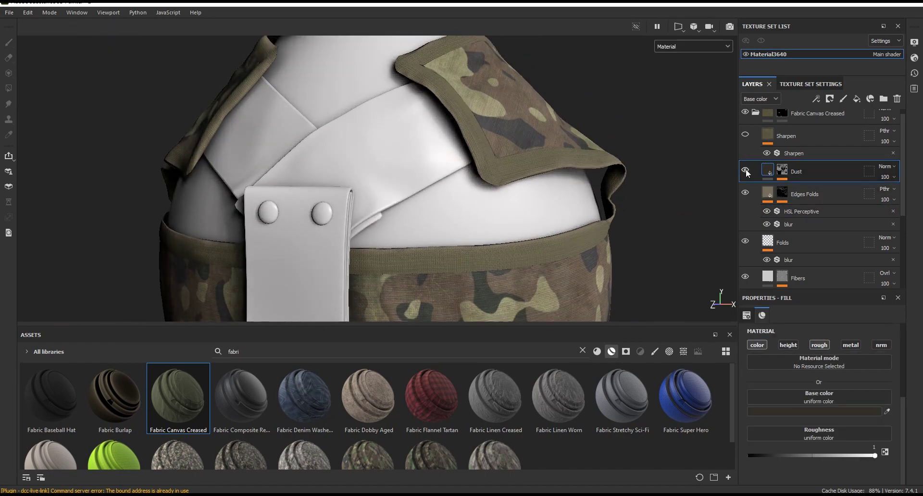
left_click_drag(591, 197, 569, 199, "alt")
scroll(568, 198, "up", 3)
left_click(810, 187)
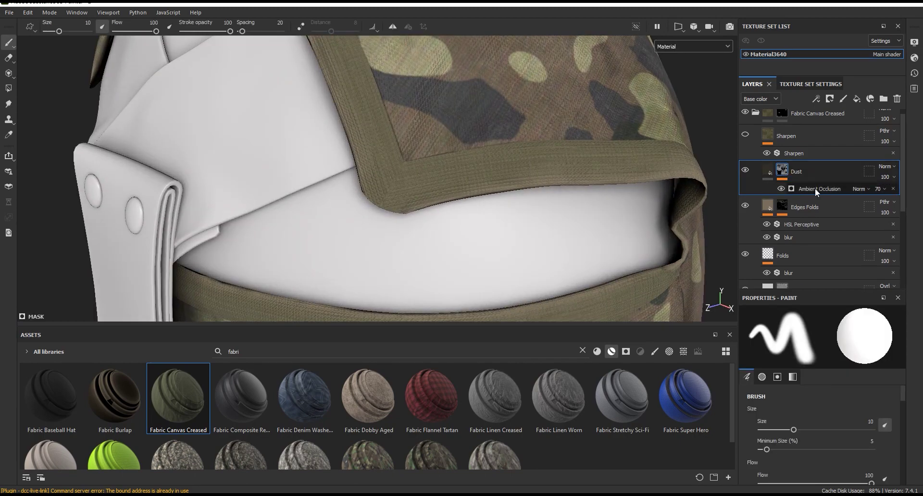
left_click(693, 46)
left_click(675, 143)
mouse_move(607, 212)
left_mouse_down("alt")
mouse_move(680, 212)
mouse_move(687, 220)
left_mouse_up("alt")
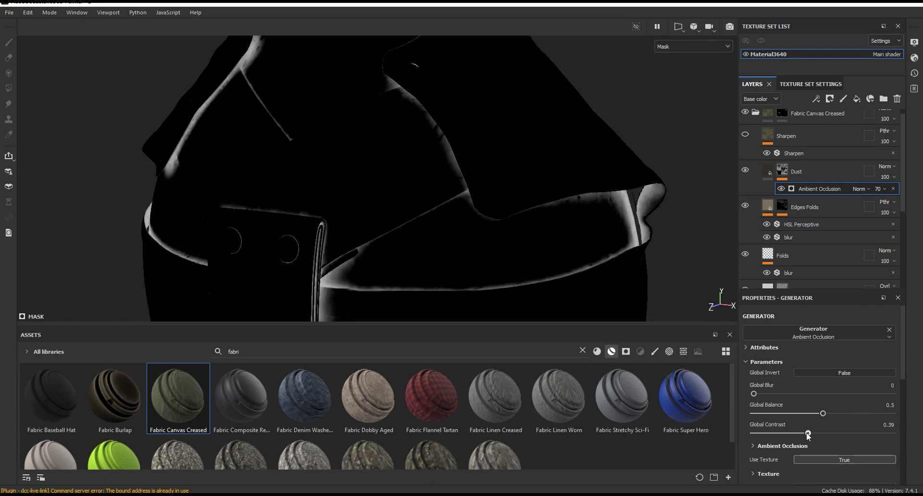
left_click_drag(823, 414, 837, 415)
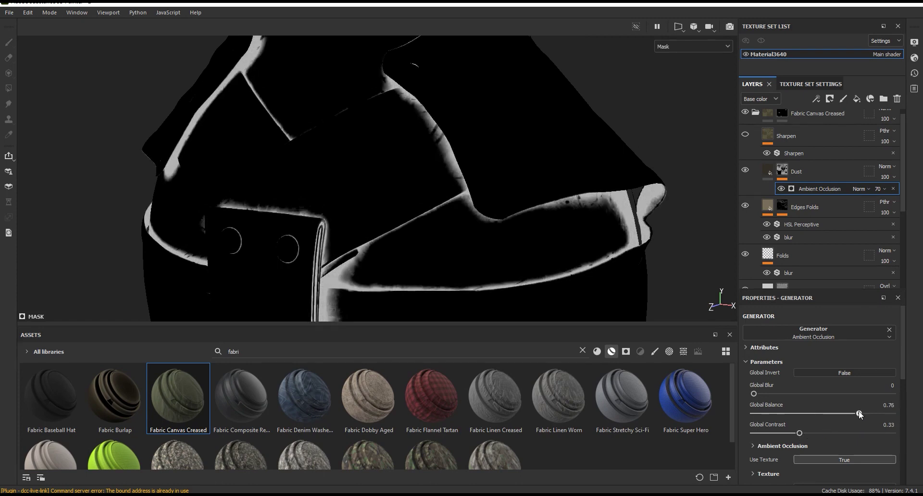
Return to the full material and toggle the Dust layer to compare the camo and strap.
mouse_move(665, 230)
left_mouse_down("alt")
mouse_move(682, 232)
mouse_move(672, 202)
left_mouse_up("alt")
left_click(678, 48)
left_click(677, 67)
mouse_move(677, 195)
left_mouse_down("alt")
mouse_move(721, 220)
mouse_move(737, 215)
left_mouse_up("alt")
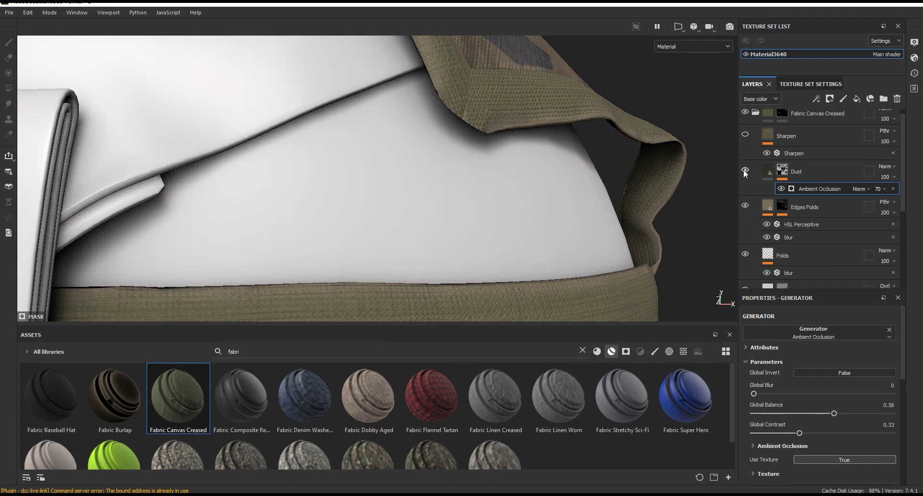
mouse_move(645, 187)
left_mouse_down("alt")
mouse_move(587, 212)
mouse_move(622, 223)
mouse_move(523, 217)
left_mouse_up("alt")
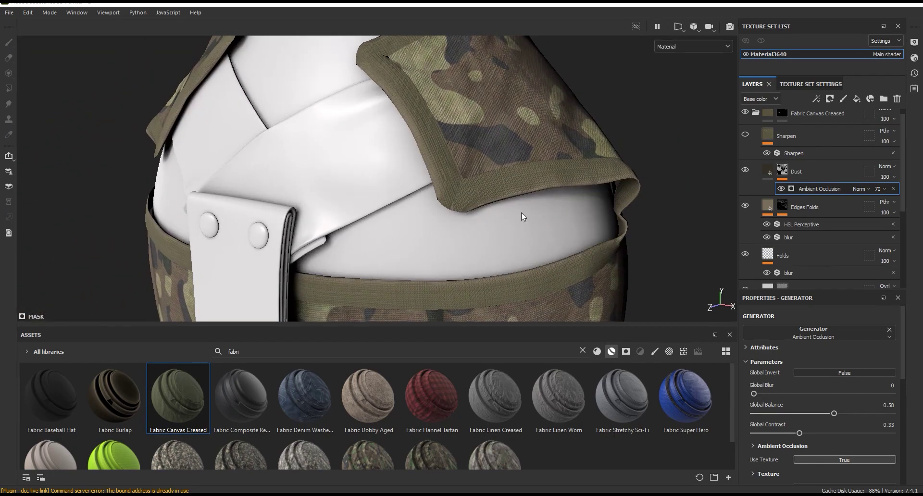
scroll(523, 217, "up", 3)
scroll(553, 251, "up", 2)
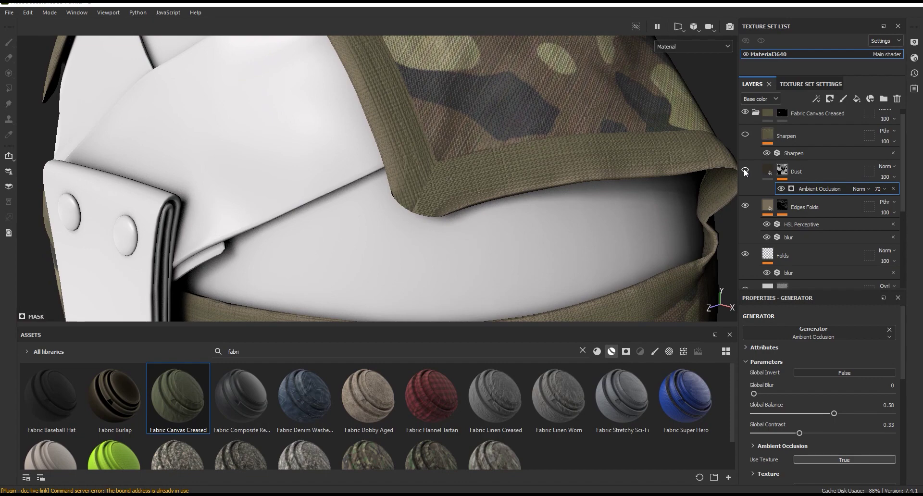
left_click(745, 206)
left_click(746, 207)
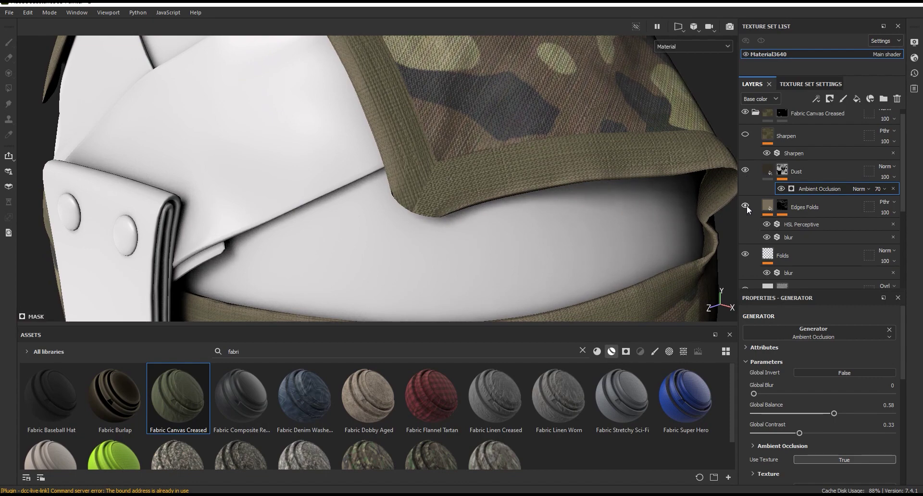
left_click(782, 206)
Raise the canvas fabric's Sharpen filter intensity to 0.59.
left_click(804, 224)
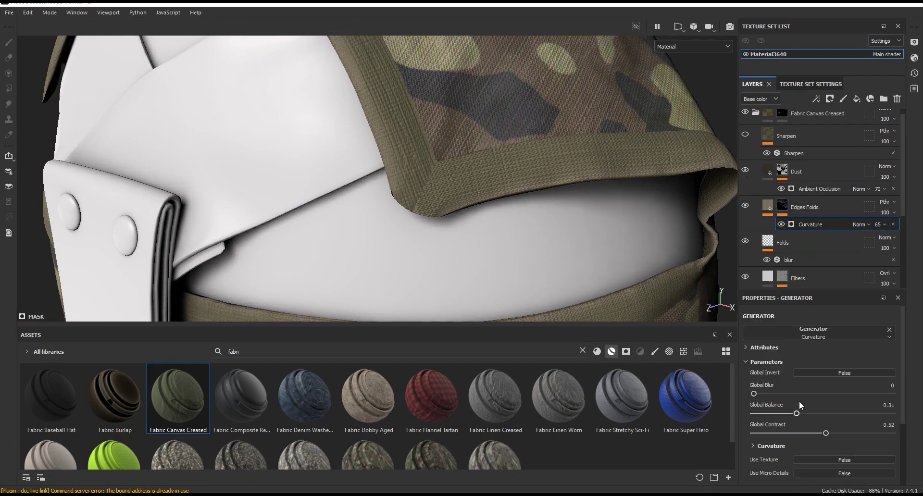
scroll(509, 263, "down", 3)
left_click_drag(508, 264, 536, 255, "alt")
left_click(765, 144)
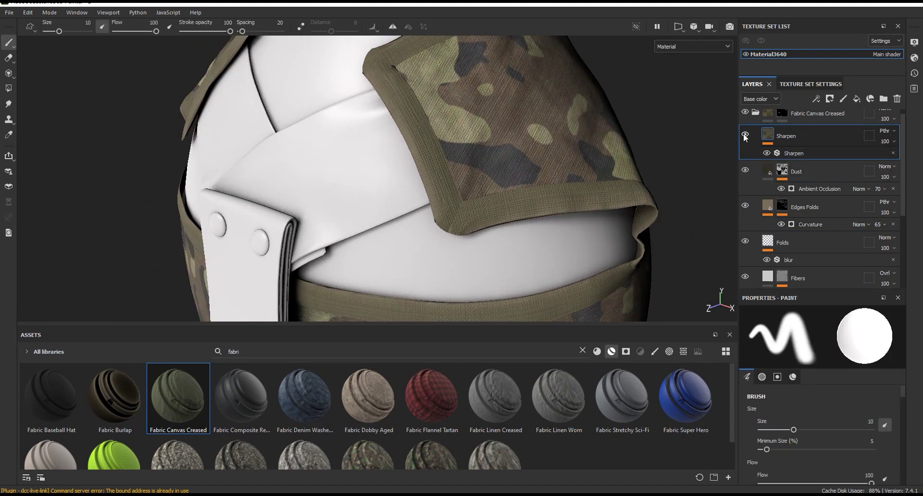
scroll(577, 224, "up", 5)
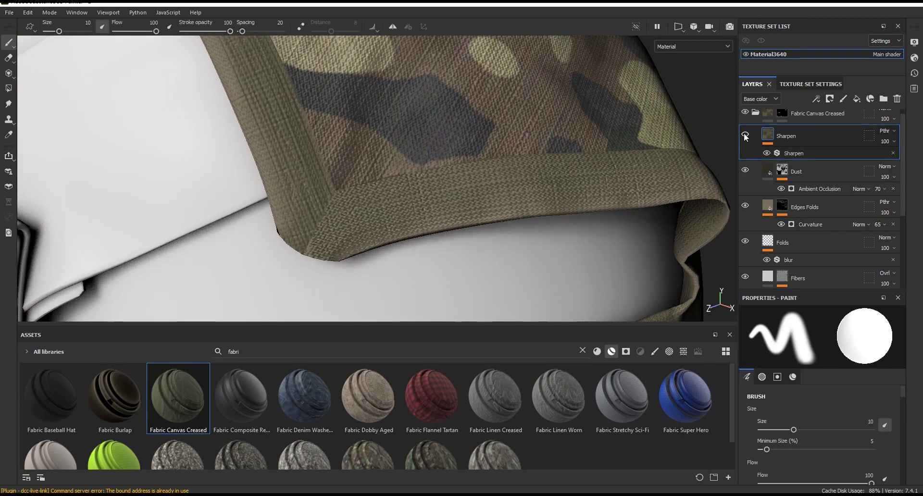
left_click(793, 153)
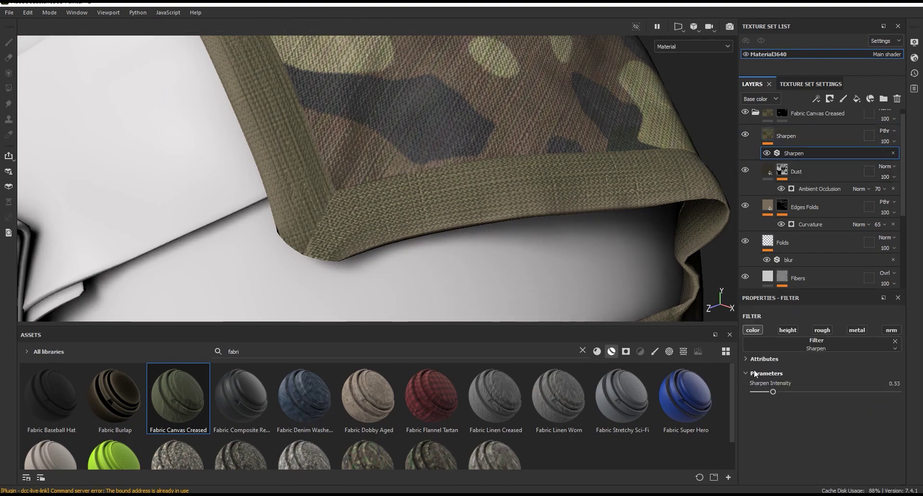
scroll(664, 219, "down", 5)
Orbit around the canteen's front, lower camo pouch, top and shoulder straps, then collapse the folder.
mouse_move(663, 219)
left_mouse_down("alt")
mouse_move(568, 223)
mouse_move(487, 212)
left_mouse_up("alt")
middle_click_drag(486, 212, 517, 227, "alt")
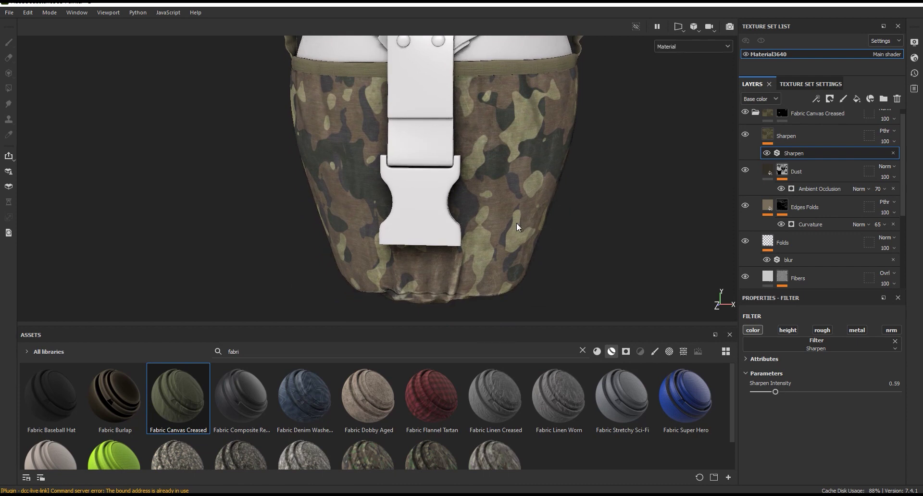
left_click_drag(517, 227, 501, 146, "alt")
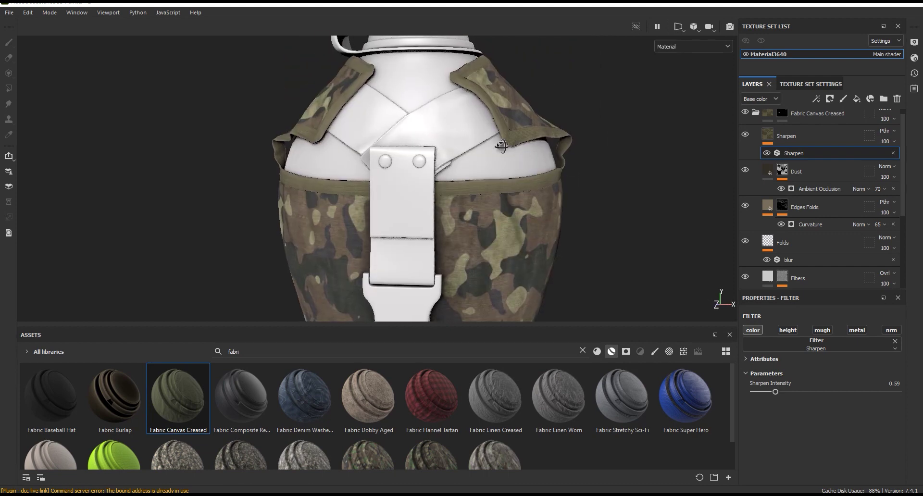
scroll(502, 146, "up", 5)
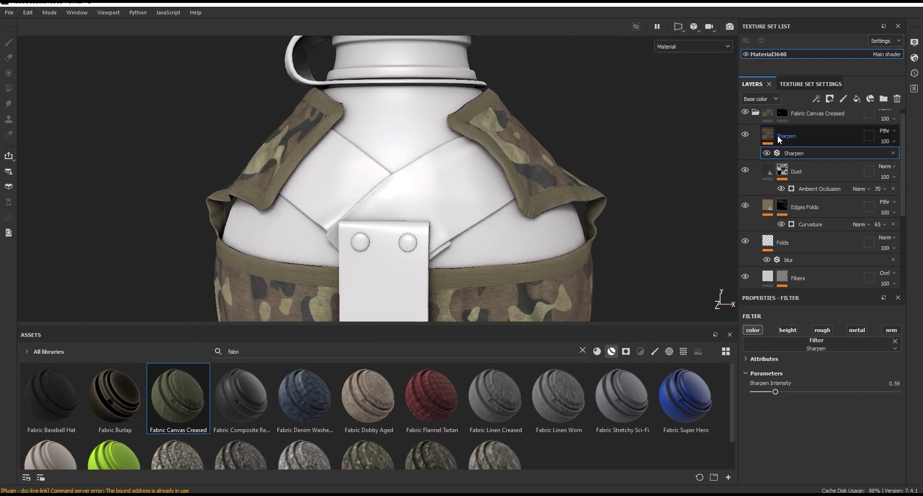
left_click(785, 144)
Duplicate the Fabric Canvas Creased folder and replace its mask with a black mask.
left_click(756, 113)
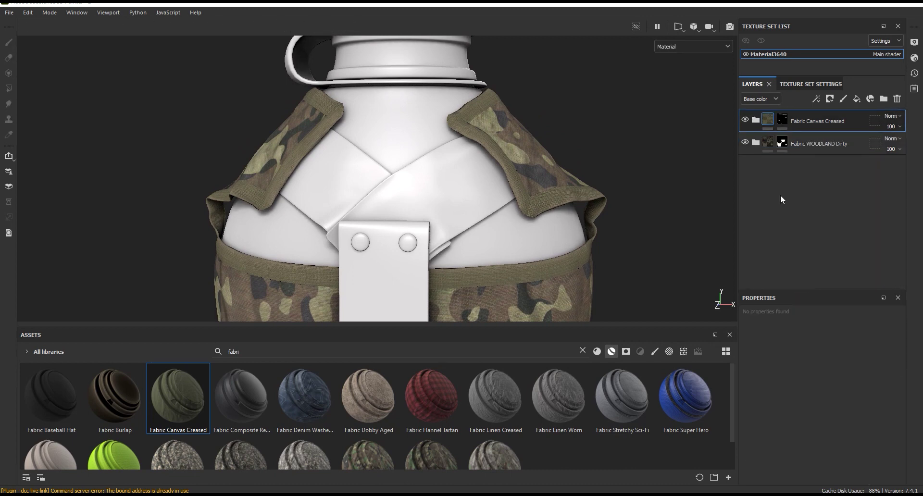
left_click_drag(569, 263, 543, 204, "alt")
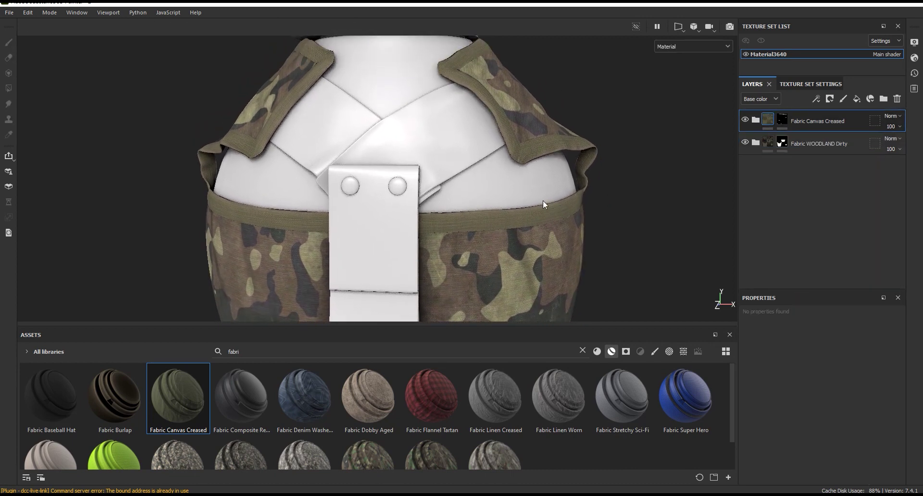
scroll(439, 132, "up", 2)
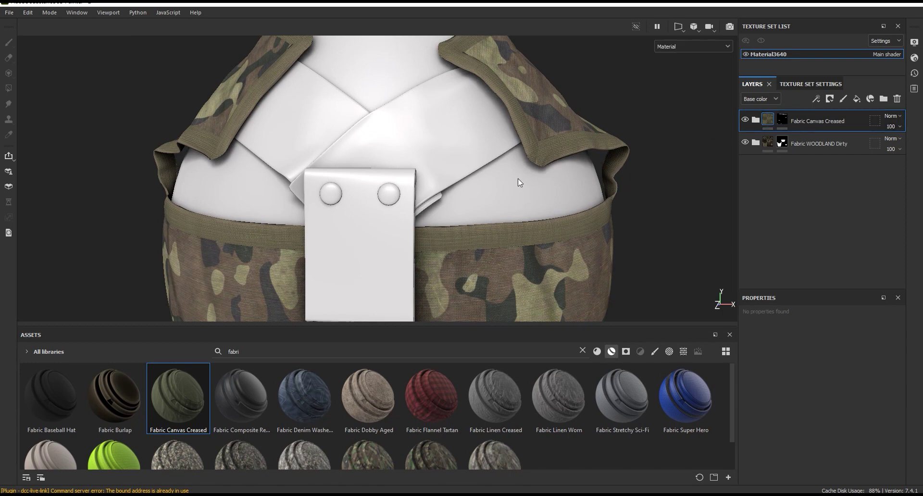
scroll(518, 182, "down", 3)
mouse_move(573, 219)
left_mouse_down("alt")
mouse_move(367, 210)
mouse_move(567, 207)
mouse_move(569, 218)
left_mouse_up("alt")
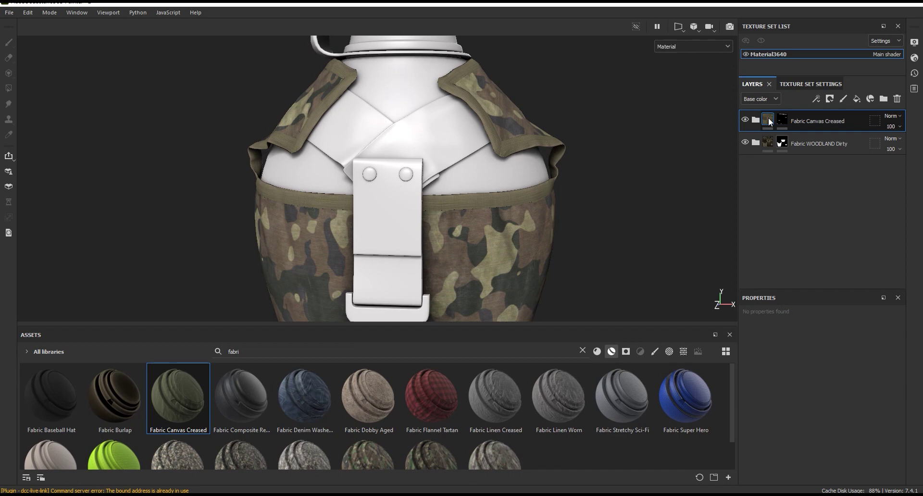
key("ctrl+d")
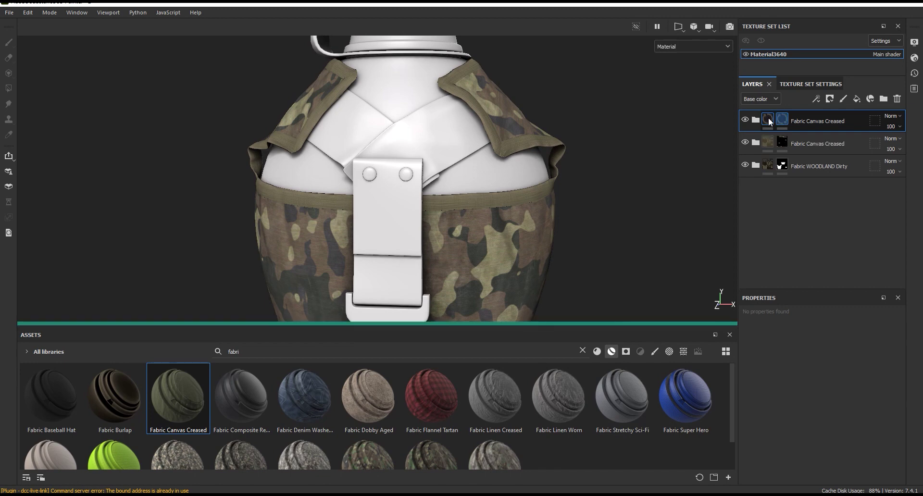
right_click(783, 120)
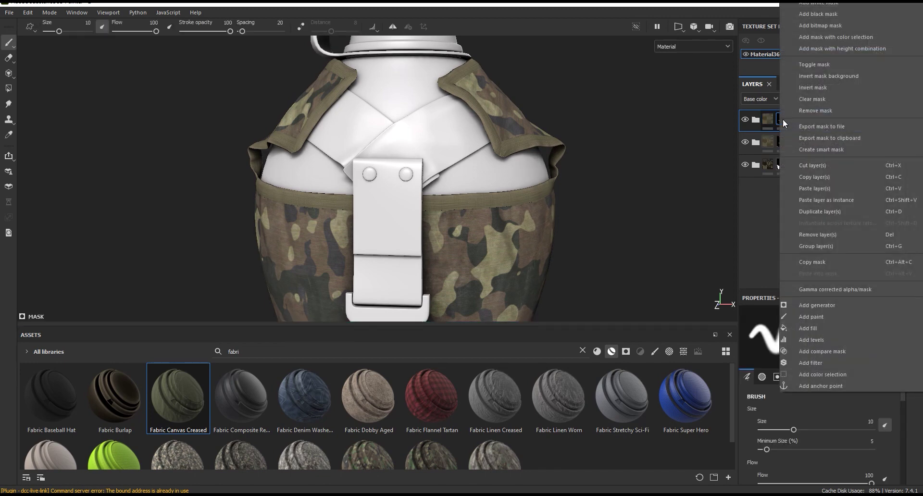
left_click(800, 111)
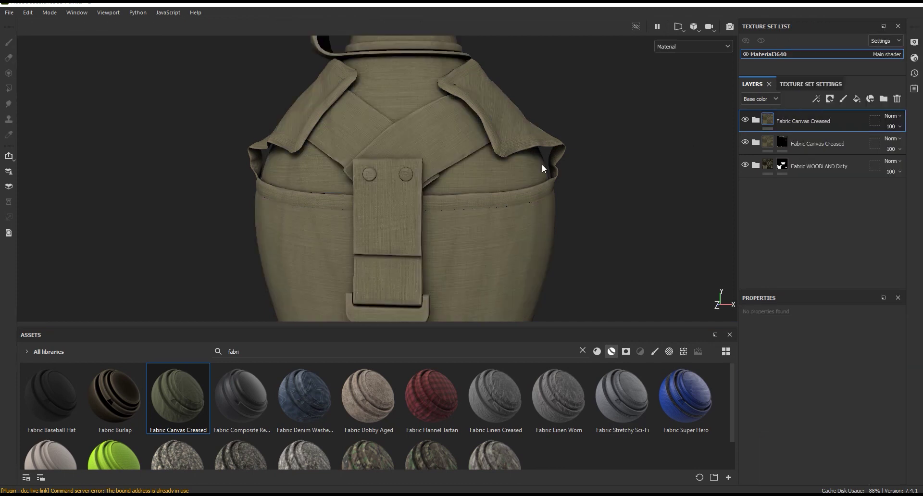
left_click(829, 99)
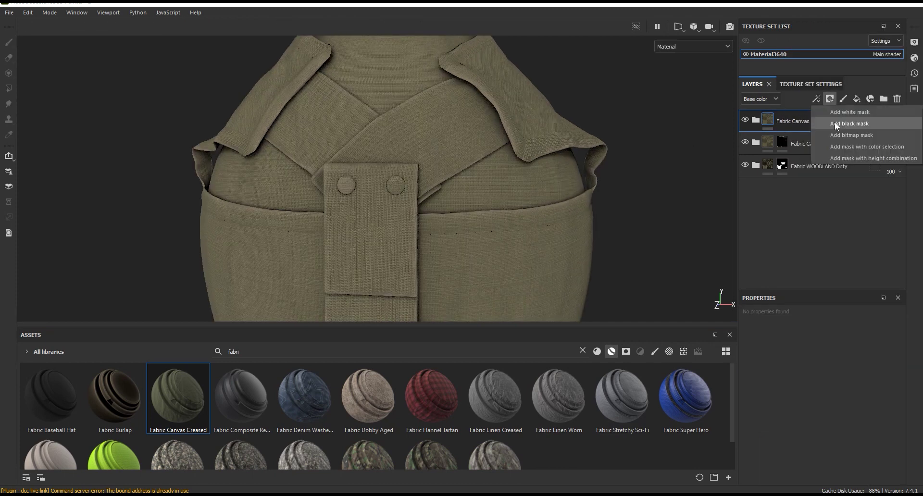
left_click(835, 122)
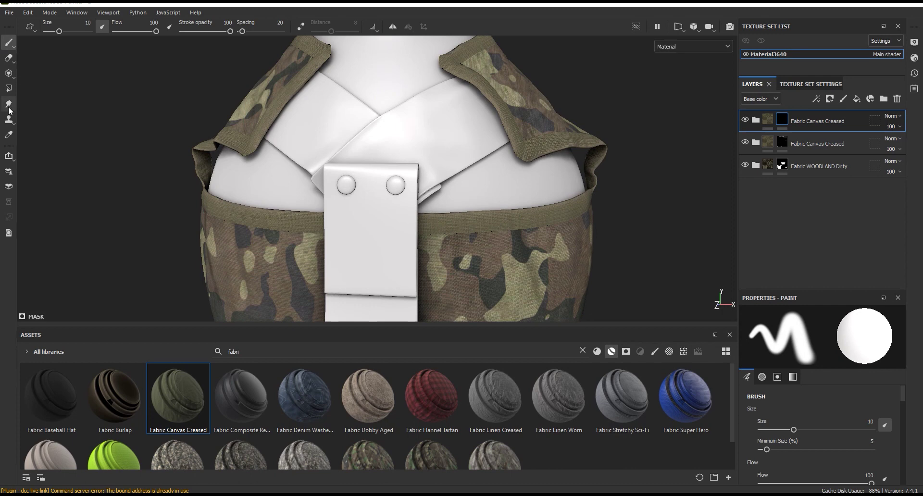
Polygon-fill the two crossing straps and the front tab to reveal plain canvas.
left_click(8, 88)
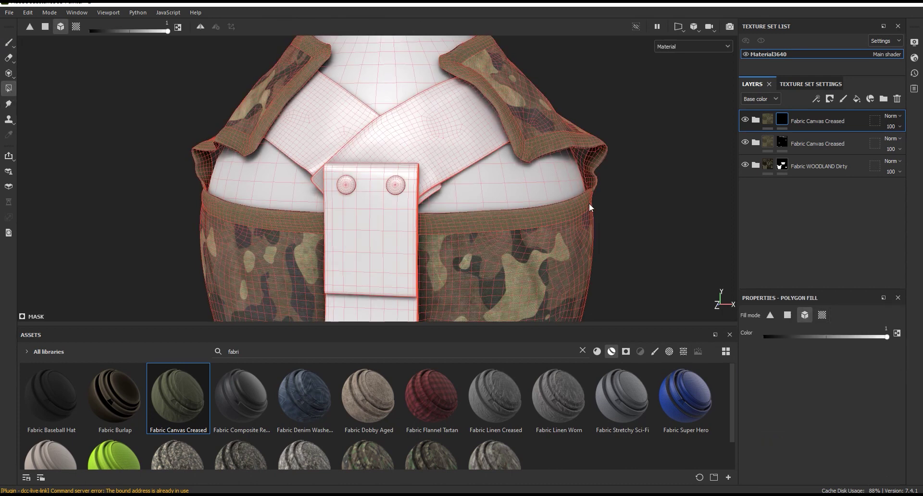
left_click(443, 142)
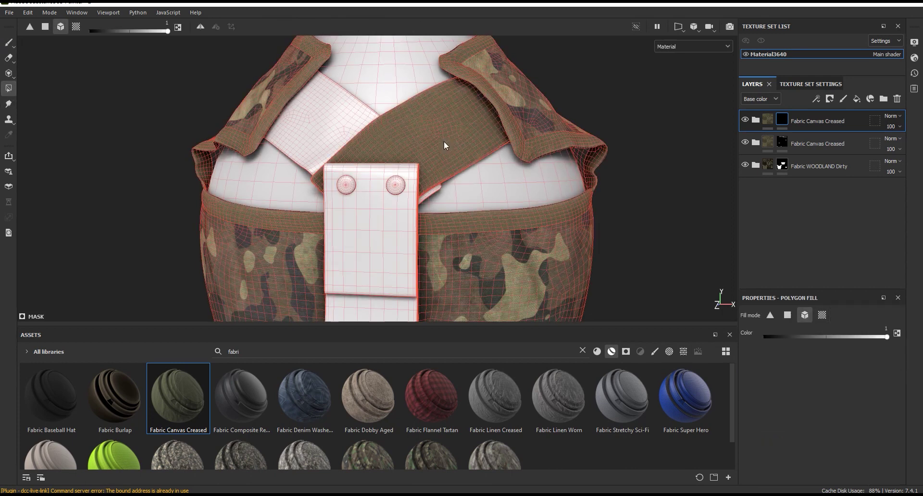
left_click(335, 131)
left_click(388, 219)
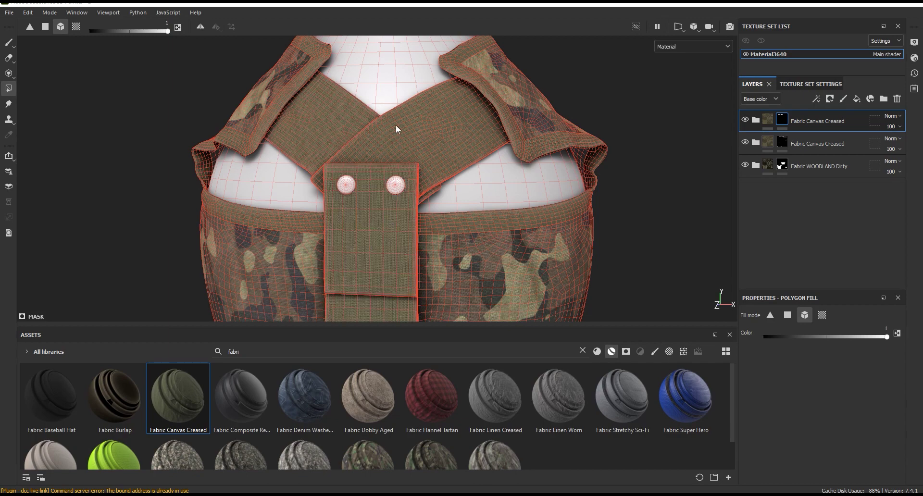
scroll(397, 125, "down", 3)
Return to the brush and orbit around the vest to check the olive straps.
left_click(9, 45)
left_click_drag(577, 198, 582, 200, "alt")
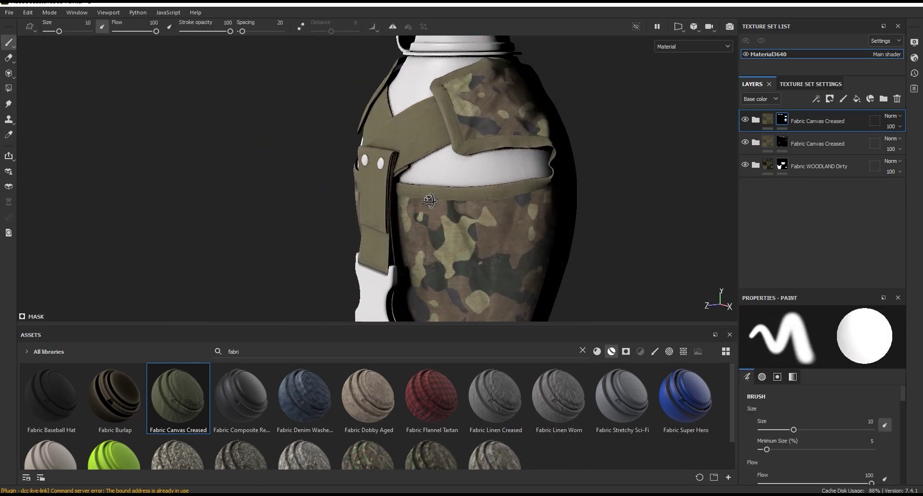
scroll(391, 107, "up", 2)
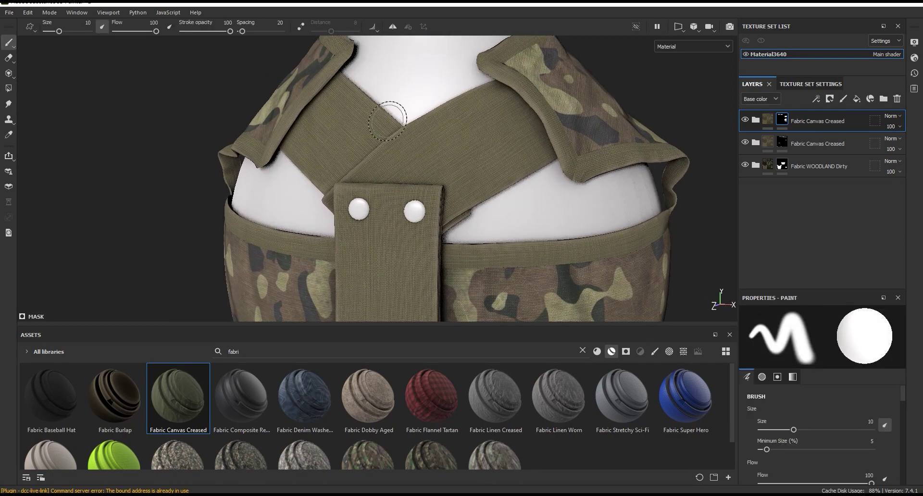
scroll(546, 192, "up", 2)
scroll(535, 167, "up", 2)
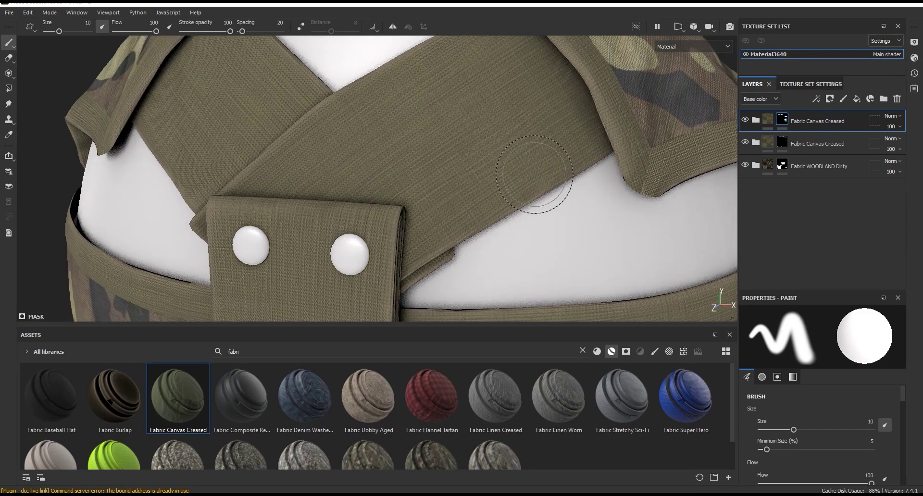
scroll(534, 176, "down", 2)
scroll(447, 150, "down", 1)
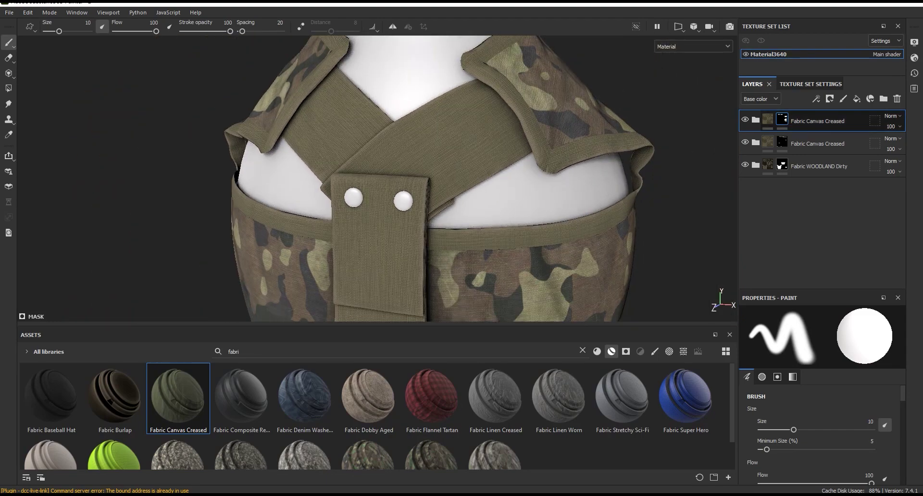
left_click_drag(505, 165, 534, 164, "alt")
left_click(769, 120)
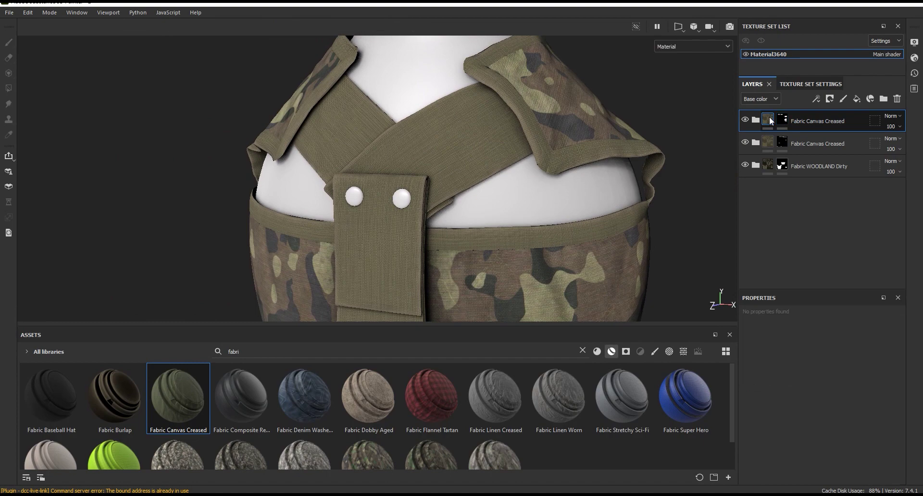
left_click(756, 120)
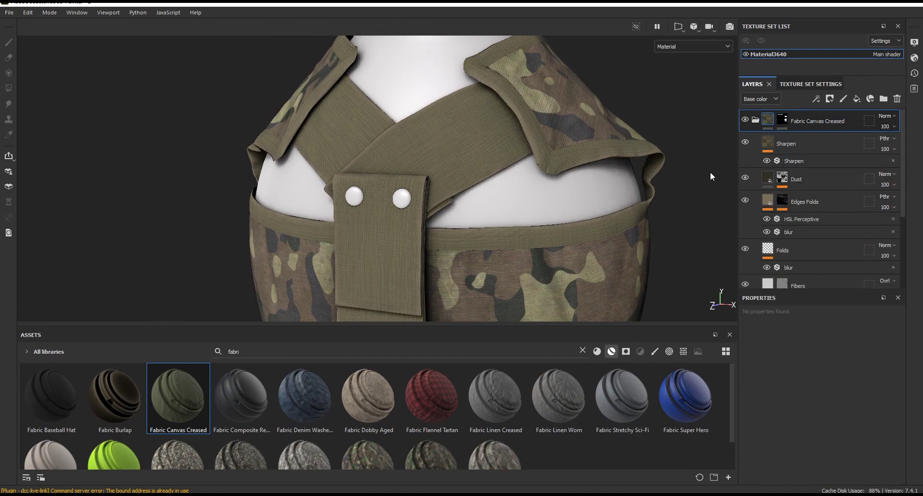
Hide the Dust and Edges Folds layers in the top canvas copy.
scroll(476, 155, "up", 5)
left_click(745, 177)
left_click(745, 200)
scroll(745, 198, "down", 1)
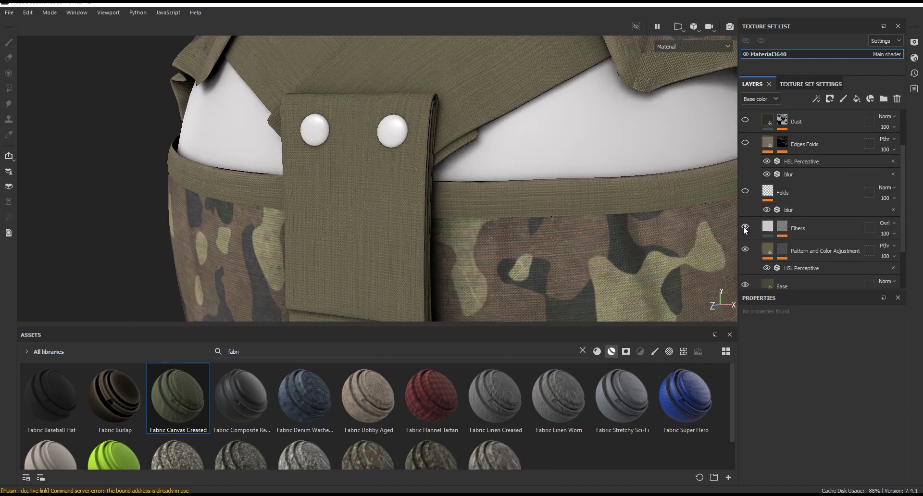
scroll(798, 233, "down", 1)
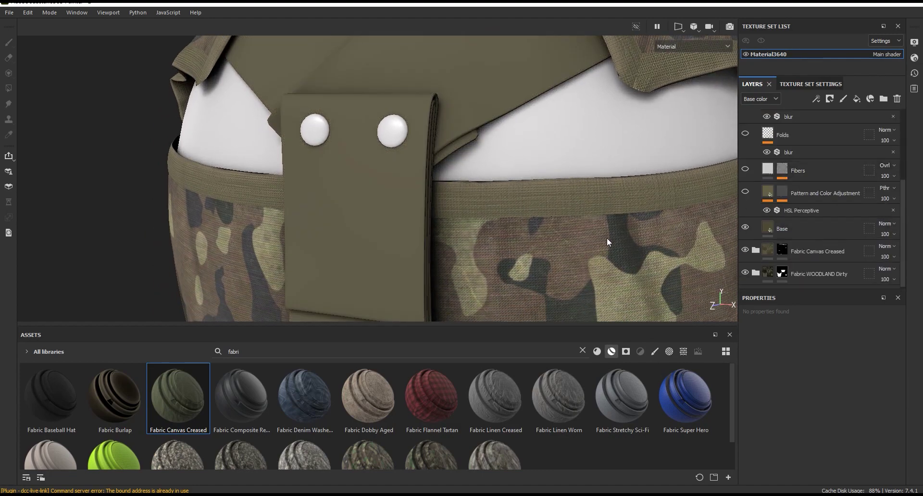
scroll(424, 195, "down", 3)
scroll(424, 195, "up", 2)
scroll(432, 185, "up", 2)
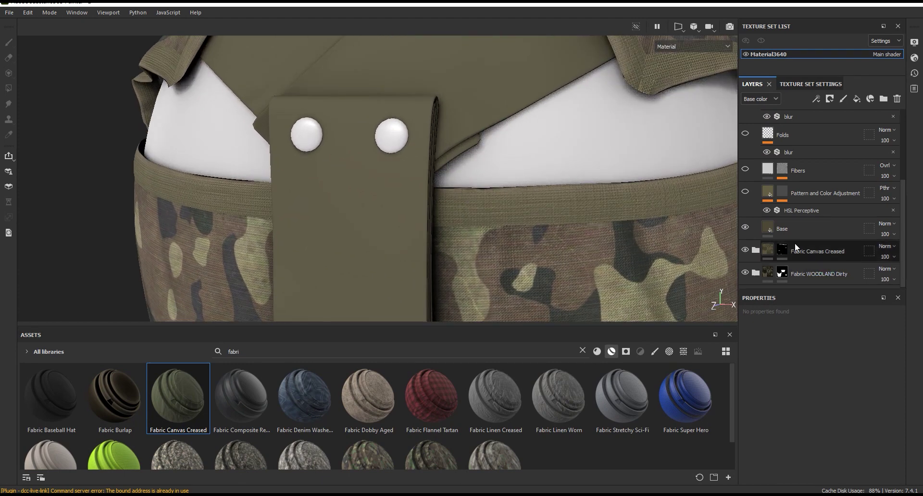
Set the Base fill colour to a darker, more saturated olive, 4B472B.
left_click(795, 230)
scroll(899, 384, "down", 5)
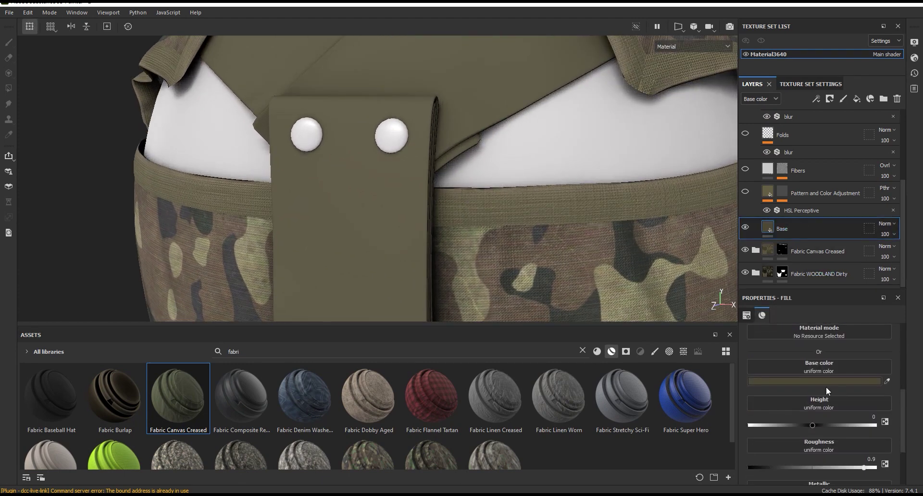
left_click(827, 381)
left_click_drag(727, 428, 734, 428)
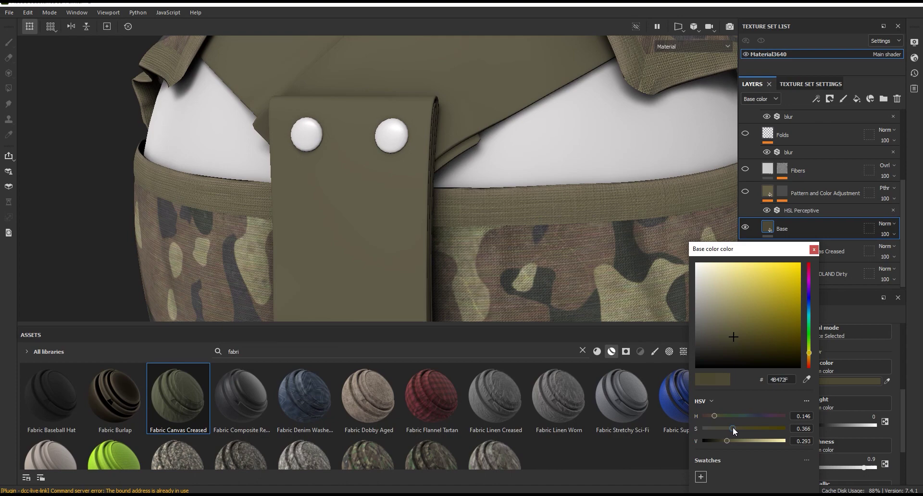
left_click_drag(734, 428, 738, 428)
scroll(568, 268, "down", 3)
left_click(810, 355)
left_click(813, 249)
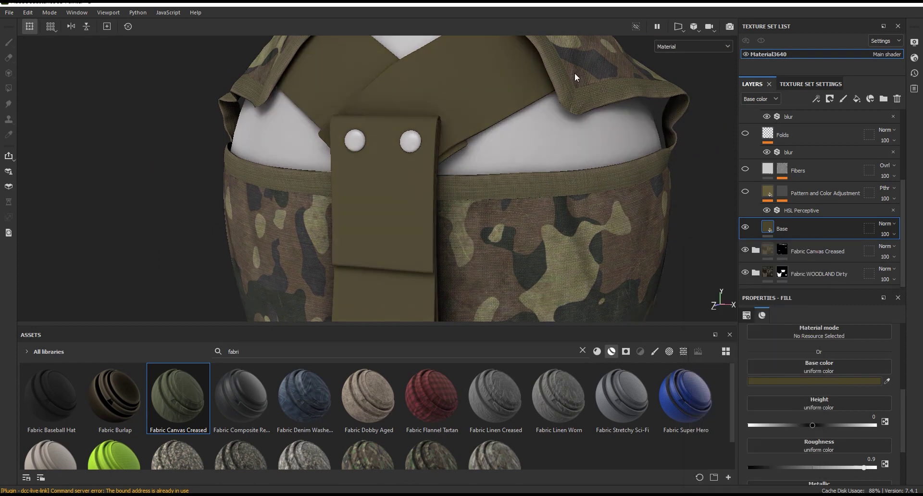
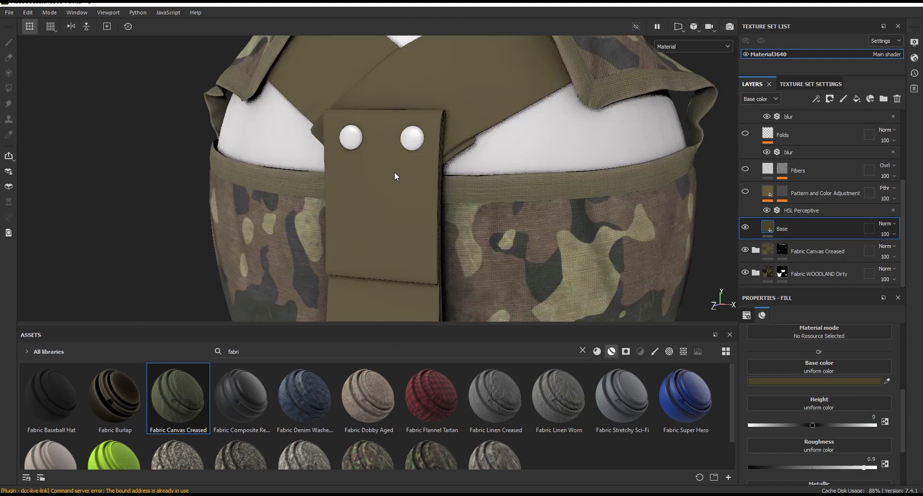
Show the Pattern and Color Adjustment layer and select the Fill effect in its mask.
left_click_drag(397, 173, 423, 174, "alt")
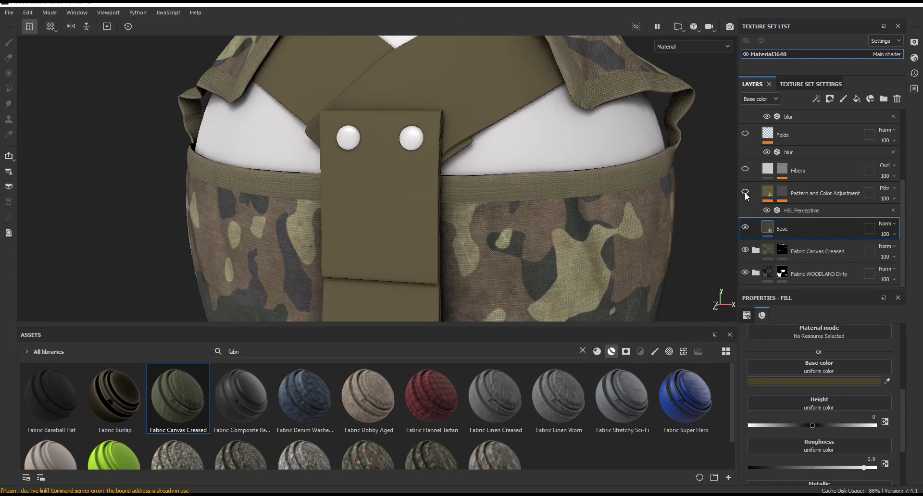
scroll(391, 222, "up", 2)
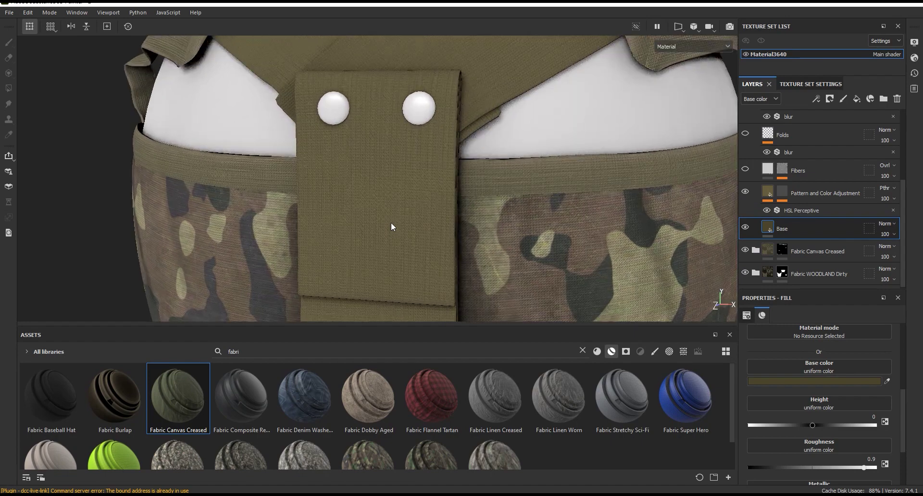
scroll(391, 222, "up", 2)
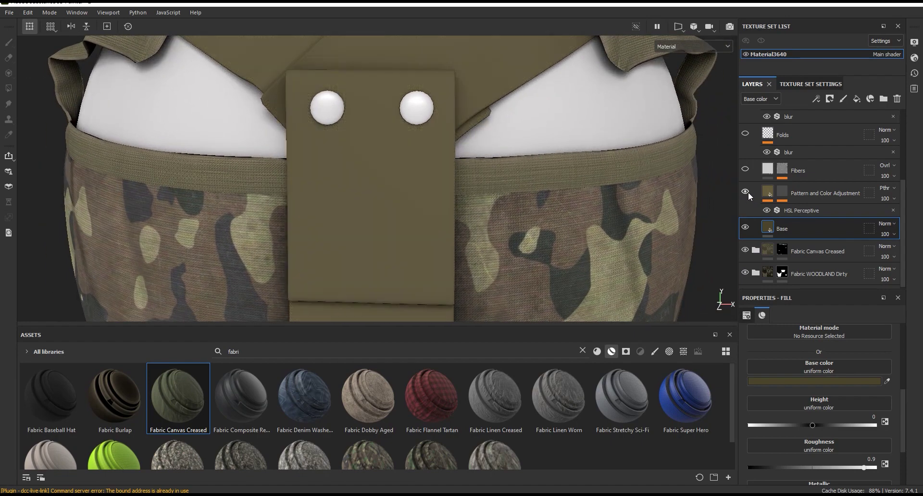
left_click(746, 192)
left_click(782, 193)
left_click(802, 223)
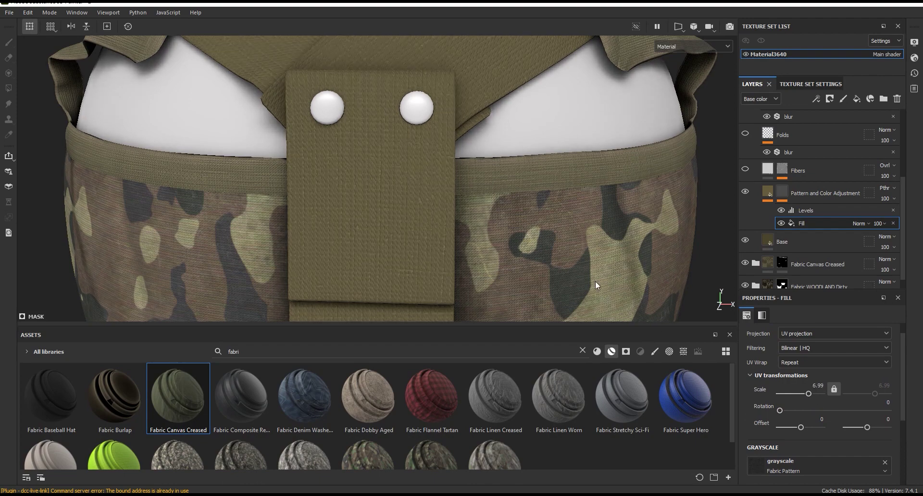
Set the mask Fill's scale to 6, then lower it to about 5.79.
left_click_drag(590, 277, 411, 203, "alt")
scroll(516, 220, "up", 3)
scroll(436, 125, "up", 2)
scroll(475, 149, "up", 2)
double_click(817, 384)
type("6")
key("Return")
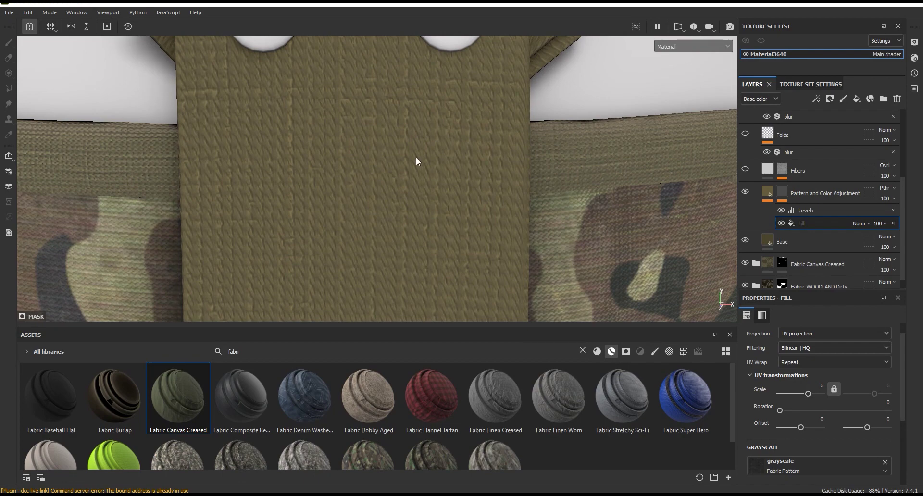
scroll(417, 169, "down", 3)
scroll(420, 216, "down", 1)
mouse_move(420, 217)
left_mouse_down("alt")
mouse_move(376, 185)
mouse_move(445, 200)
mouse_move(429, 206)
left_mouse_up("alt")
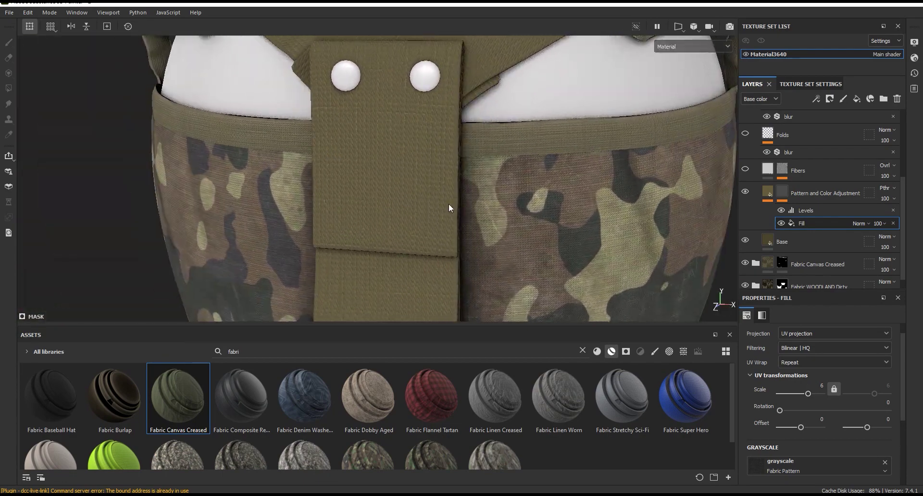
left_click_drag(807, 394, 807, 394)
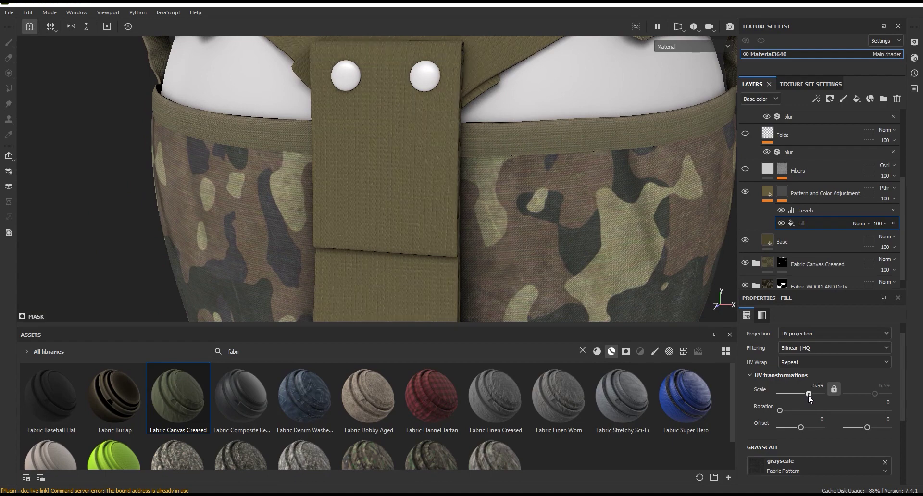
Check the mask's Levels effect, then select the Fibers layer and frame the garment.
scroll(352, 158, "down", 3)
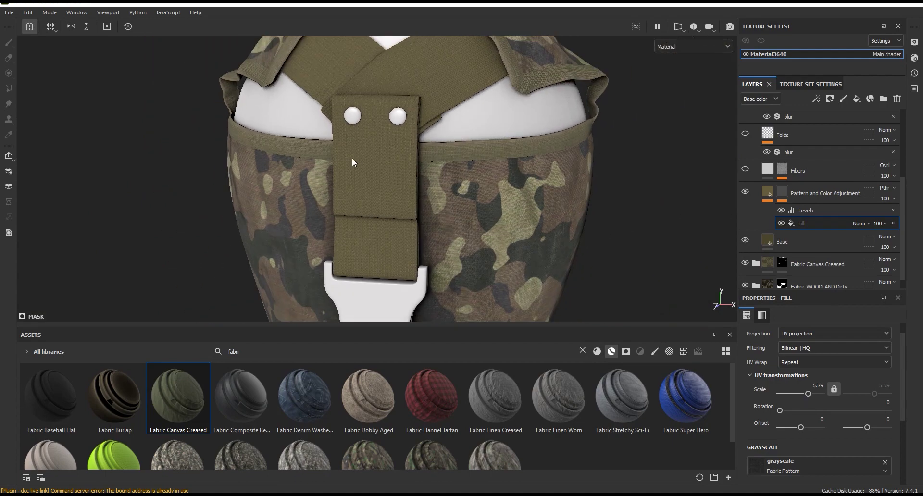
middle_click_drag(352, 158, 428, 176, "alt")
scroll(428, 176, "up", 2)
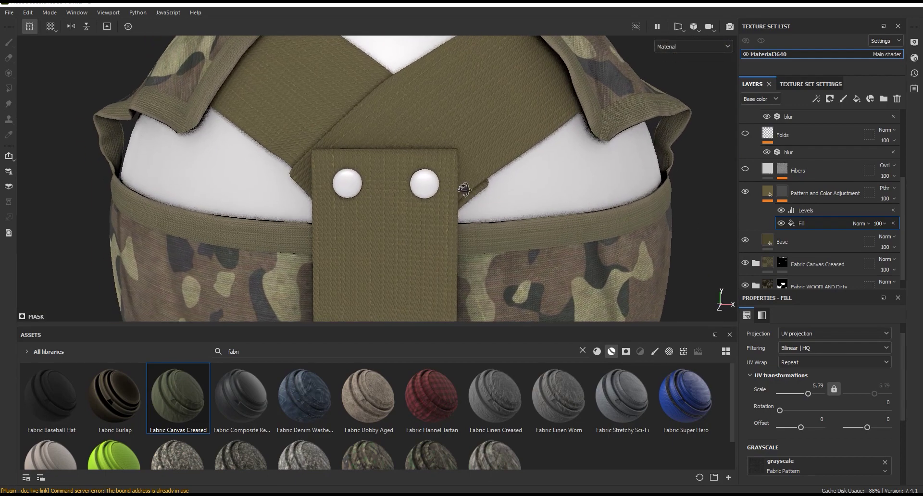
left_click(823, 210)
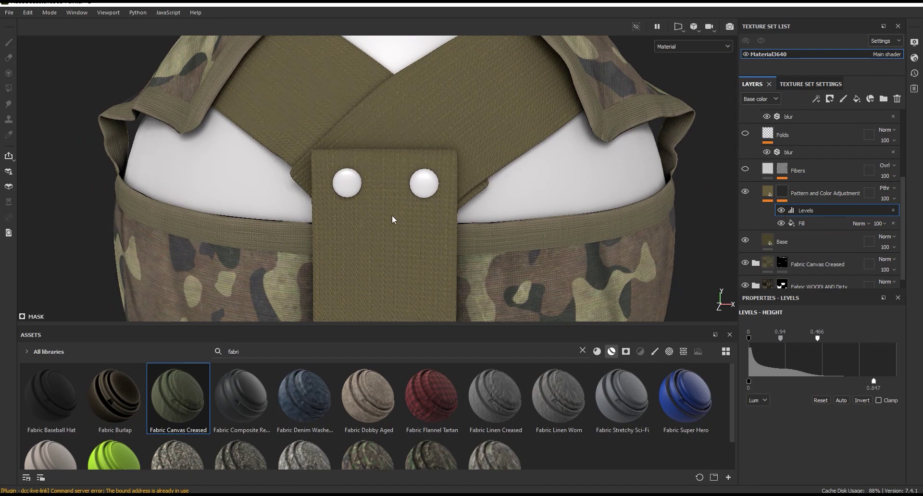
scroll(392, 219, "up", 2)
left_click(768, 193)
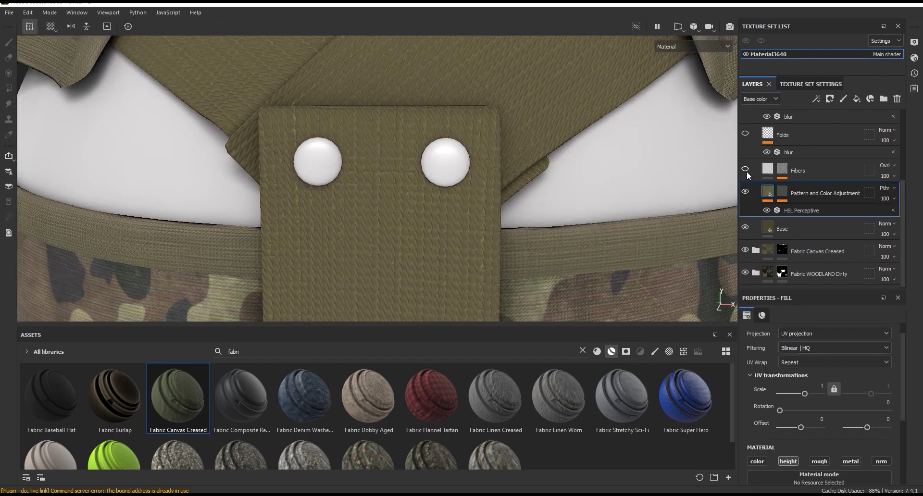
scroll(415, 106, "down", 2)
scroll(408, 102, "down", 1)
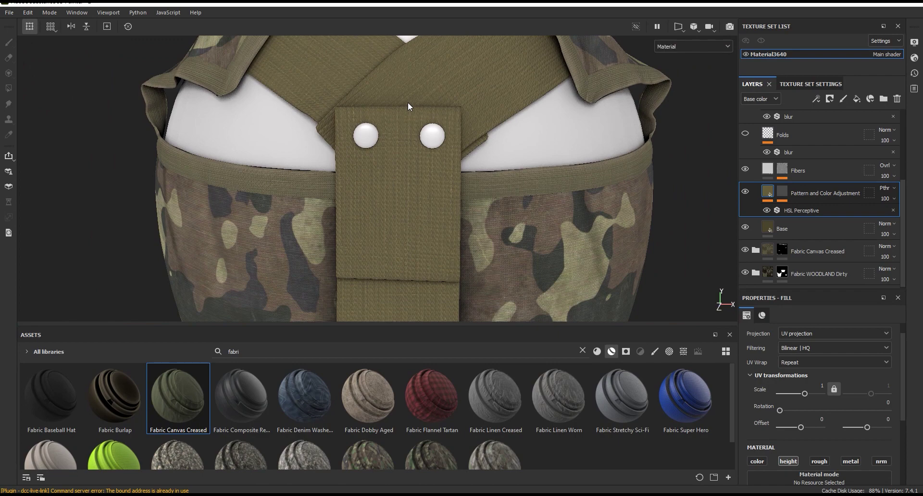
scroll(408, 102, "up", 2)
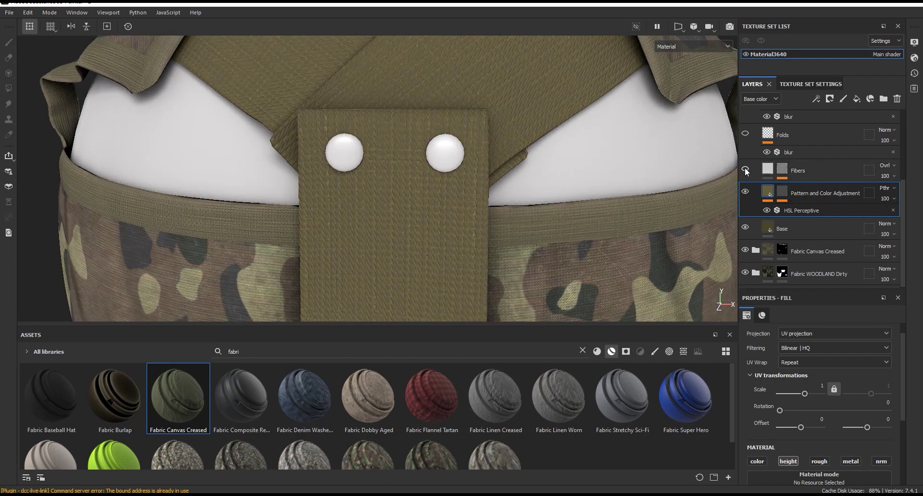
scroll(549, 218, "down", 2)
left_click_drag(443, 264, 459, 146, "alt")
scroll(460, 146, "up", 2)
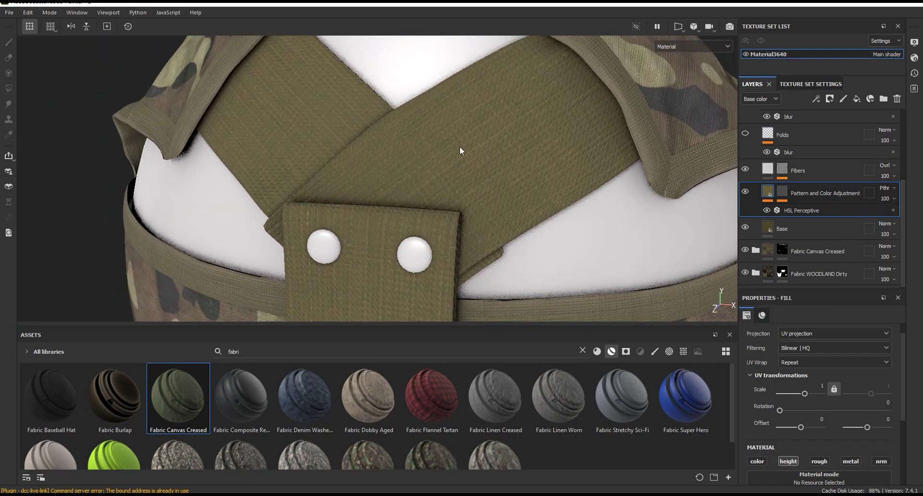
left_click(753, 170)
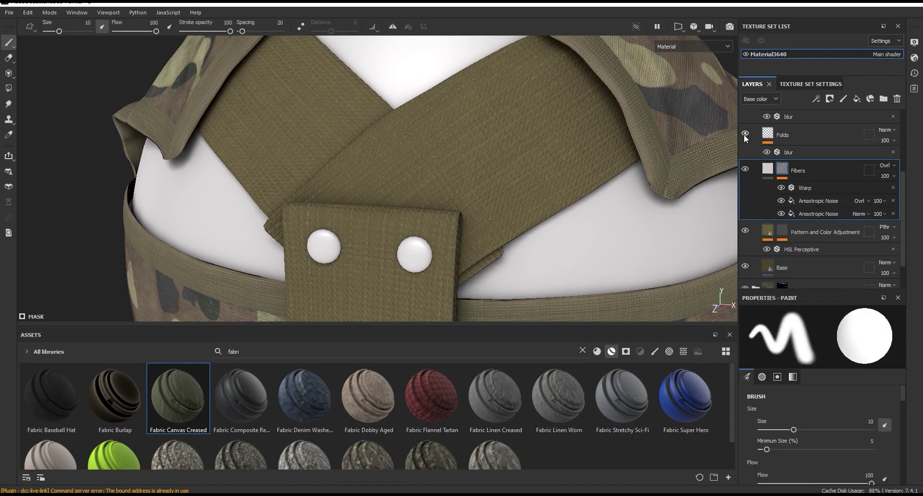
key("f")
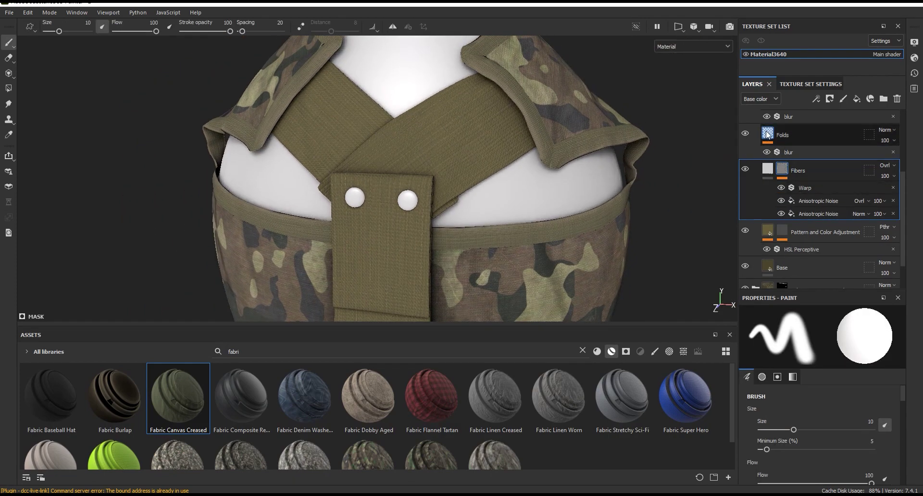
Select the Folds layer and review its blur filter and fill settings.
left_click(795, 134)
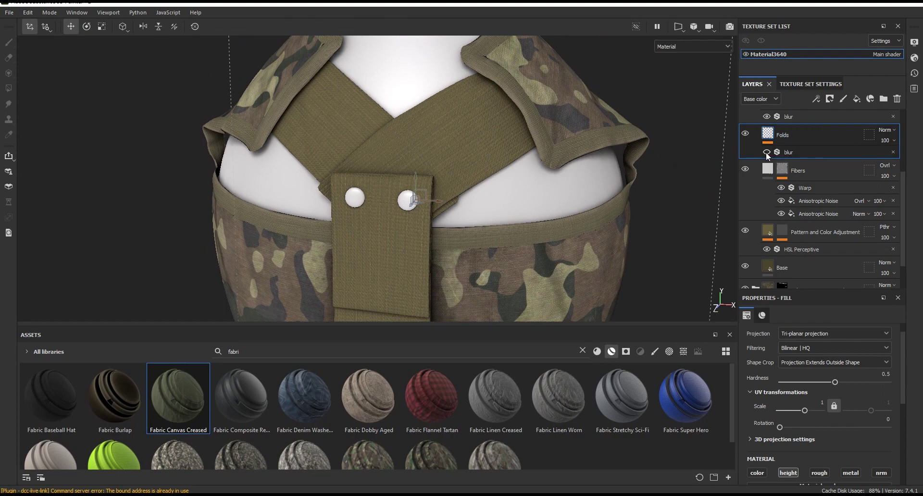
key("f")
left_click(788, 152)
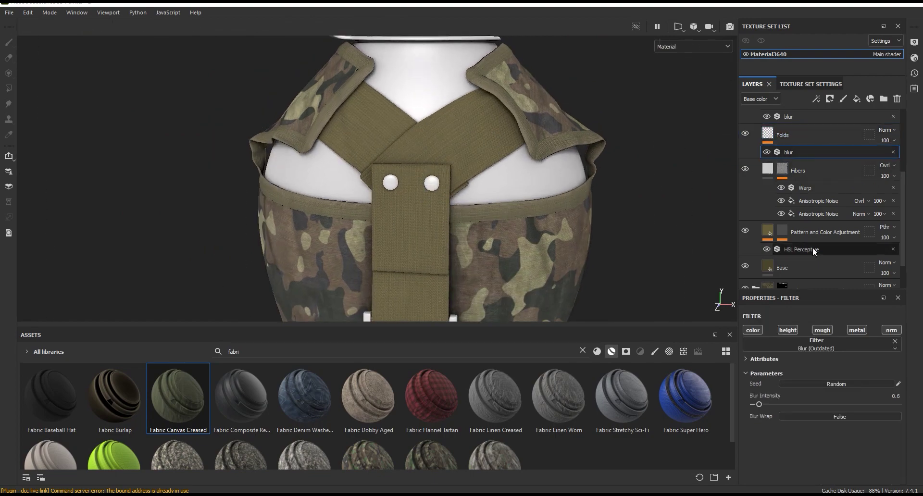
left_click(772, 136)
scroll(905, 392, "up", 1)
scroll(905, 385, "up", 1)
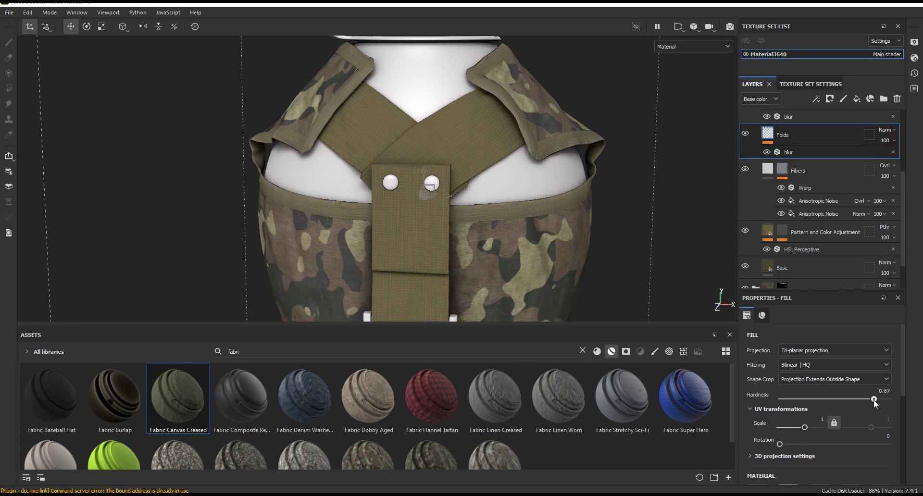
Set the Folds fill hardness to 0.48, crystal balance 0.65 and contrast 0.24.
left_click_drag(874, 399, 832, 399)
left_click_drag(902, 384, 903, 463)
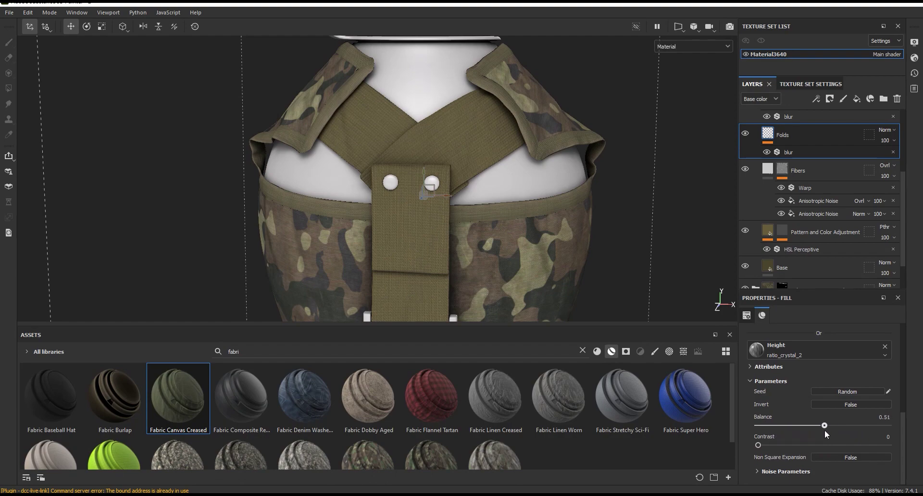
left_click_drag(835, 432, 842, 429)
scroll(541, 167, "down", 2)
scroll(540, 167, "up", 3)
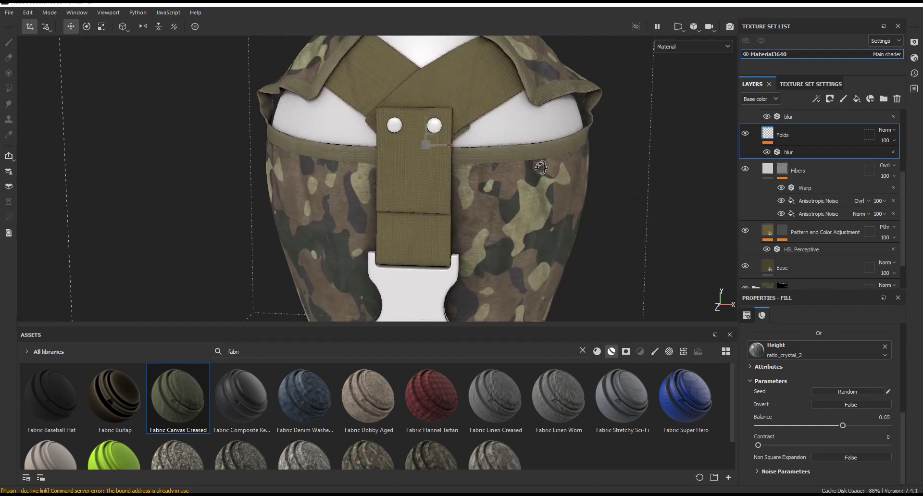
left_click_drag(759, 446, 804, 449)
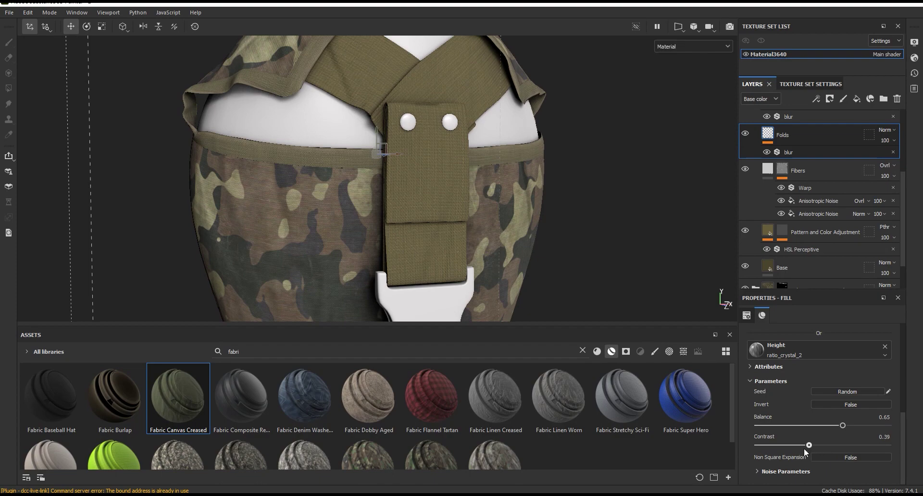
Inspect the creased straps from several angles and select the Edges Folds layer.
scroll(356, 67, "up", 3)
mouse_move(361, 67)
left_mouse_down("alt")
mouse_move(451, 256)
mouse_move(449, 220)
left_mouse_up("alt")
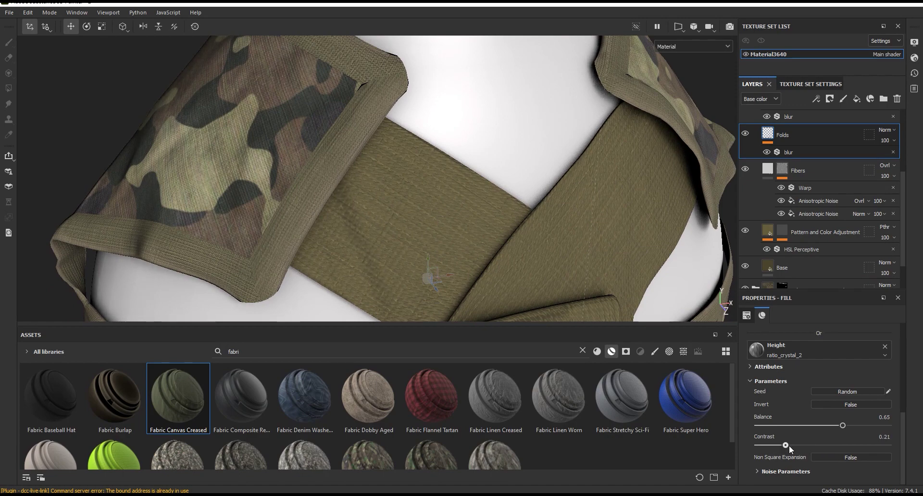
scroll(414, 115, "down", 5)
left_click_drag(414, 115, 391, 115, "alt")
scroll(391, 115, "up", 2)
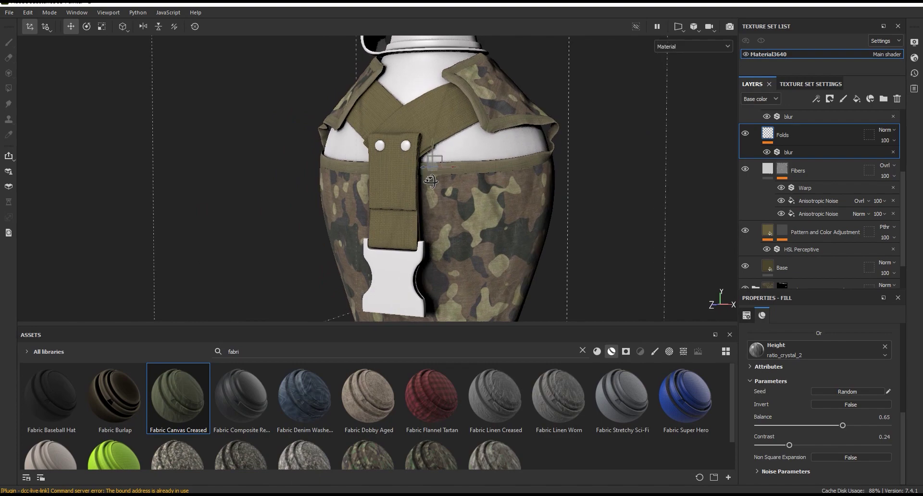
scroll(409, 116, "up", 1)
scroll(428, 118, "up", 1)
scroll(481, 121, "up", 1)
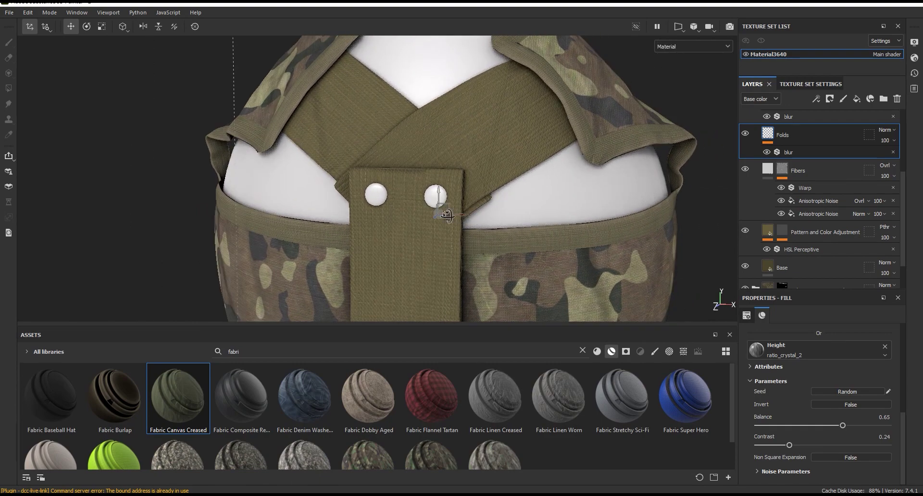
left_click_drag(503, 124, 774, 186, "alt")
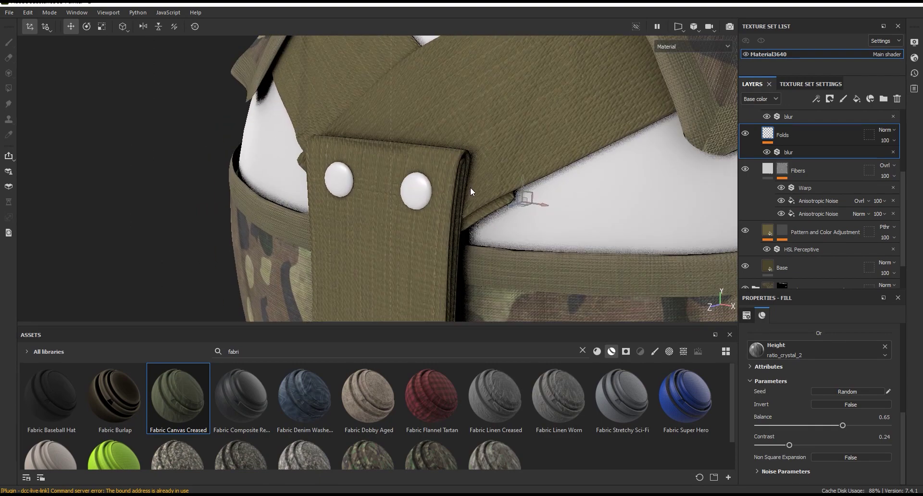
scroll(815, 183, "up", 1)
scroll(816, 183, "up", 1)
scroll(816, 183, "up", 1)
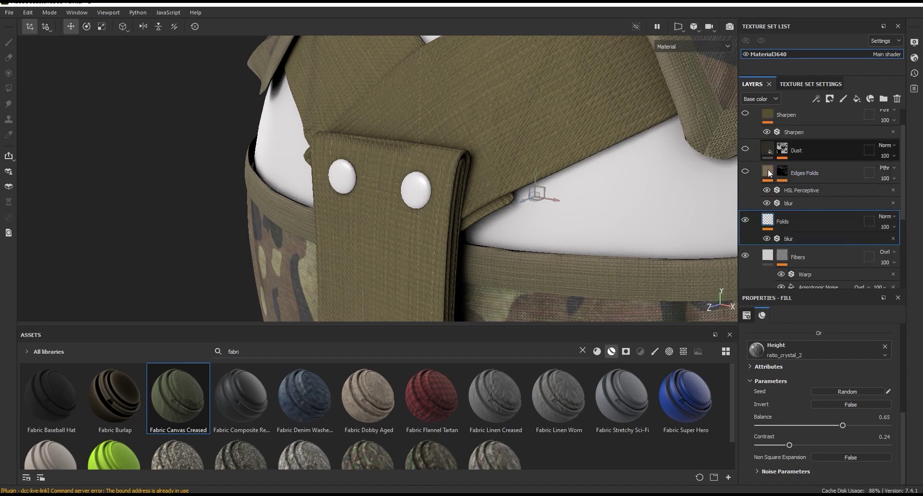
left_click(768, 173)
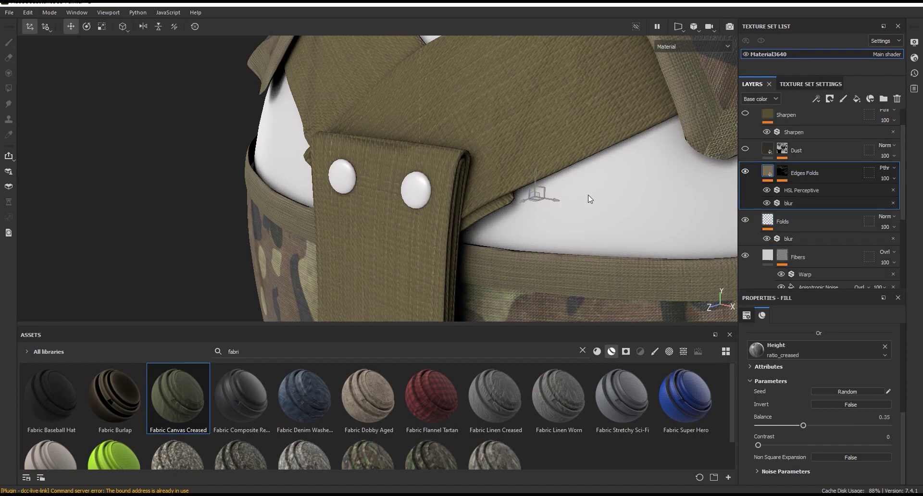
Toggle the Edges Folds HSL Perceptive filter off and on to compare, then select it.
left_click_drag(488, 182, 438, 115, "alt")
scroll(438, 113, "down", 5)
scroll(472, 140, "up", 1)
scroll(415, 118, "up", 3)
scroll(393, 100, "up", 3)
scroll(393, 100, "up", 2)
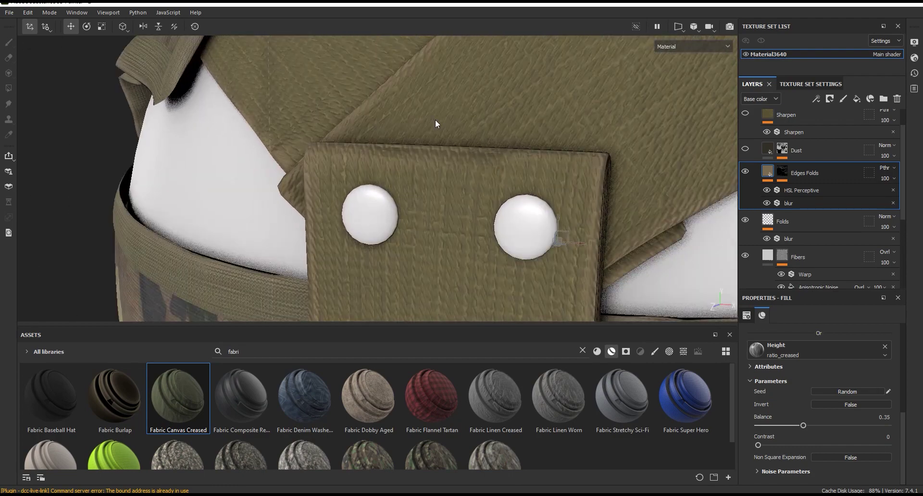
scroll(435, 119, "up", 2)
scroll(513, 137, "up", 2)
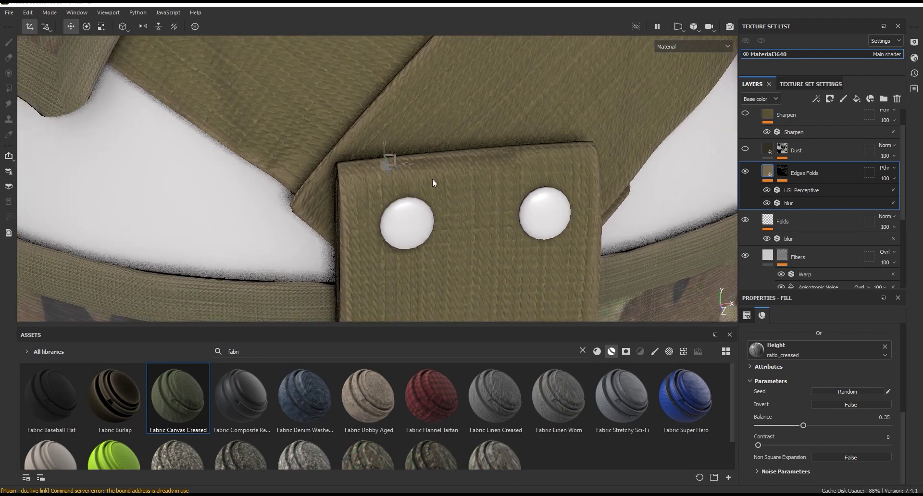
scroll(432, 178, "down", 3)
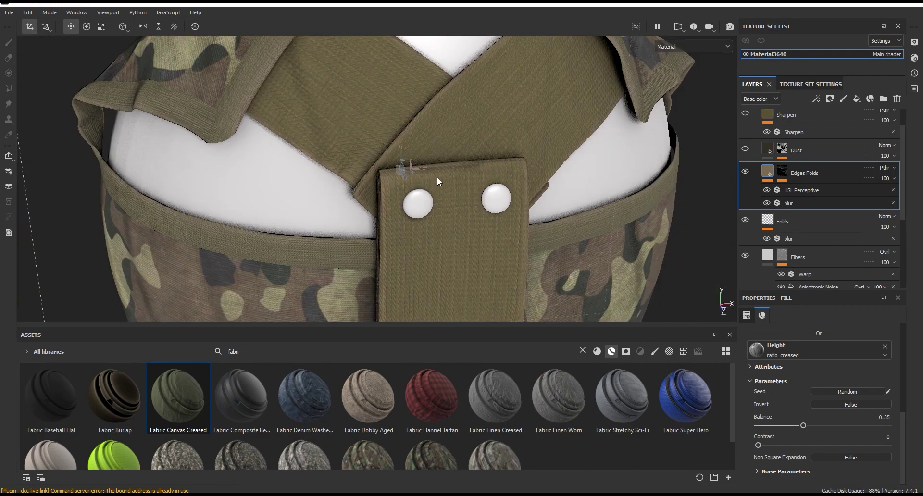
scroll(437, 177, "down", 1)
scroll(435, 103, "up", 1)
left_click(768, 189)
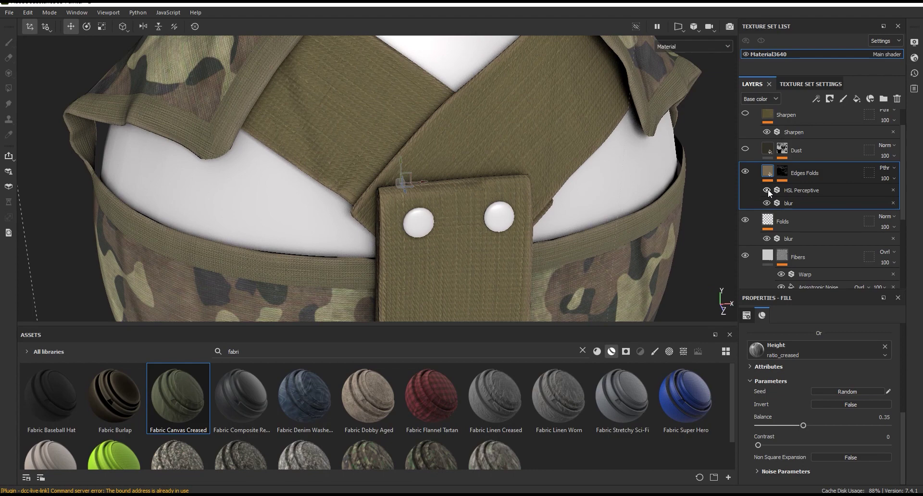
left_click(768, 188)
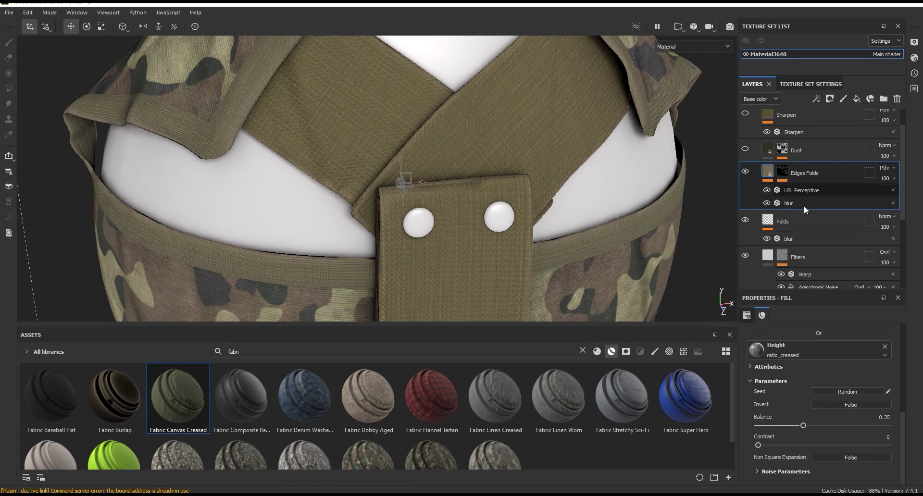
left_click(802, 190)
Fine-tune the HSL Perceptive lightness down to 0.58.
left_click_drag(841, 448, 843, 448)
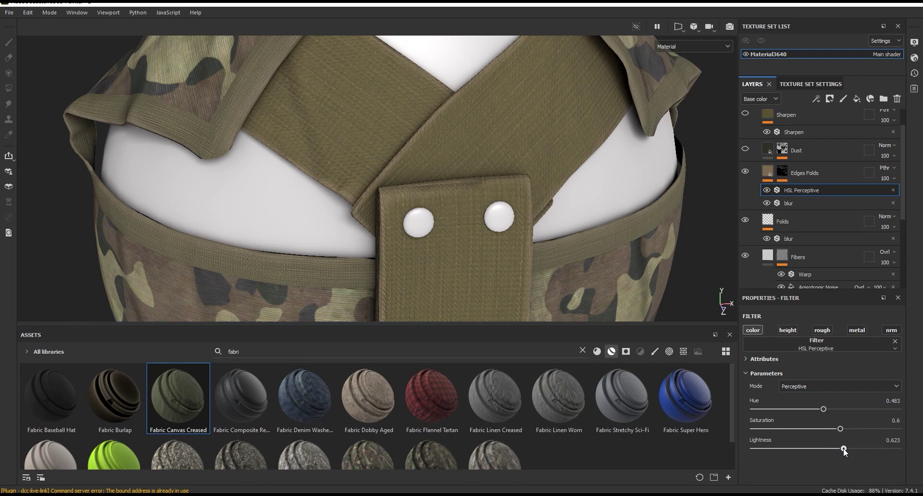
left_click_drag(844, 448, 840, 449)
left_click_drag(840, 449, 837, 448)
scroll(461, 129, "down", 3)
scroll(461, 128, "down", 3)
Inspect the strap and buttons, check the blur filter, and select the Edges Folds mask.
mouse_move(561, 195)
left_mouse_down("alt")
mouse_move(446, 140)
mouse_move(455, 148)
left_mouse_up("alt")
scroll(447, 140, "up", 3)
scroll(471, 154, "up", 2)
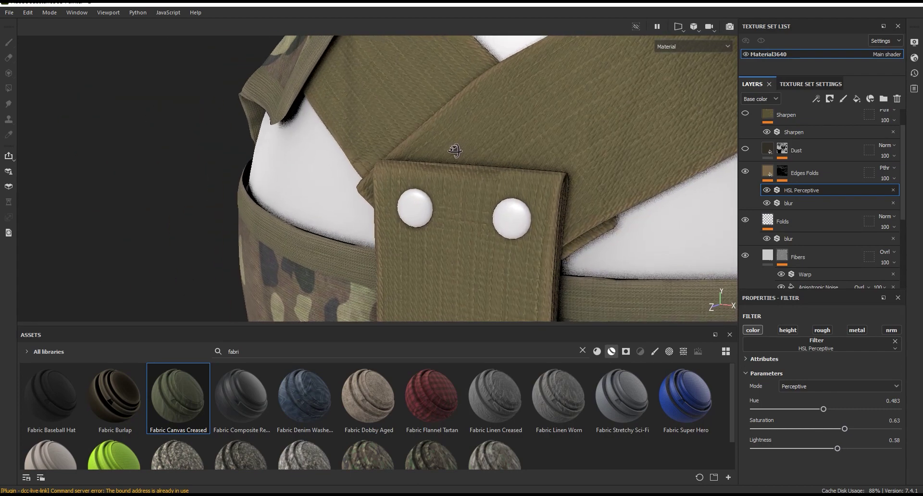
scroll(570, 221, "up", 2)
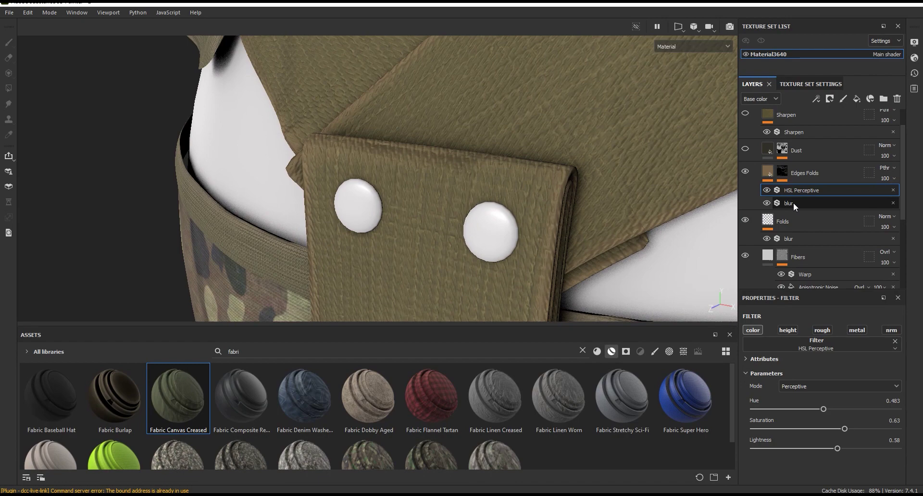
left_click(794, 203)
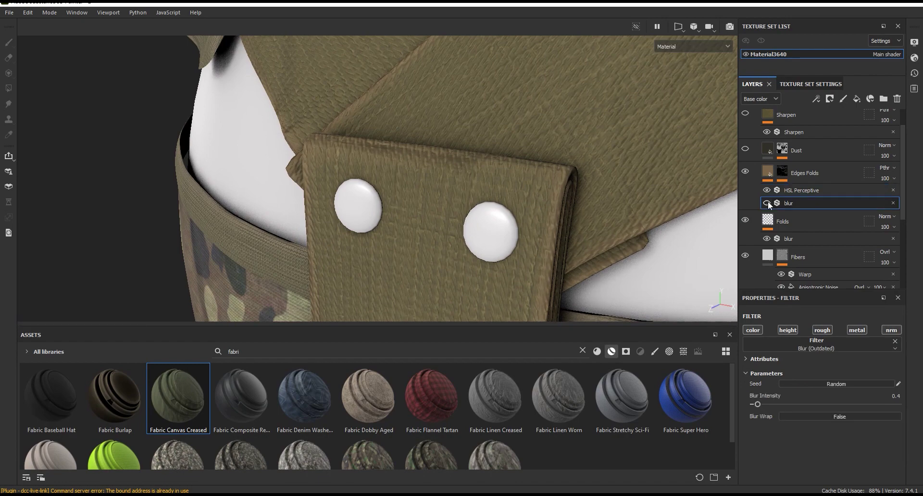
left_click(784, 171)
Select the mask's Curvature generator and display the Mask channel in the viewport.
left_click(810, 190)
scroll(481, 155, "down", 5)
left_click(694, 46)
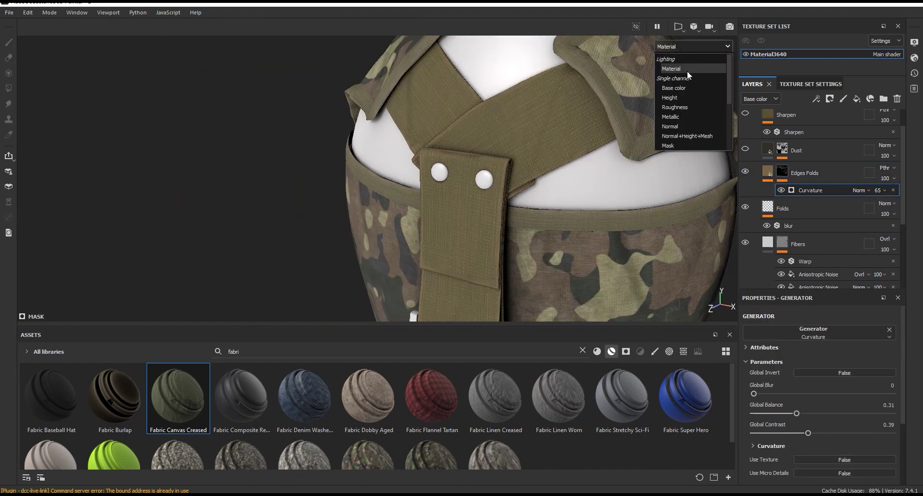
left_click(676, 142)
scroll(476, 212, "up", 1)
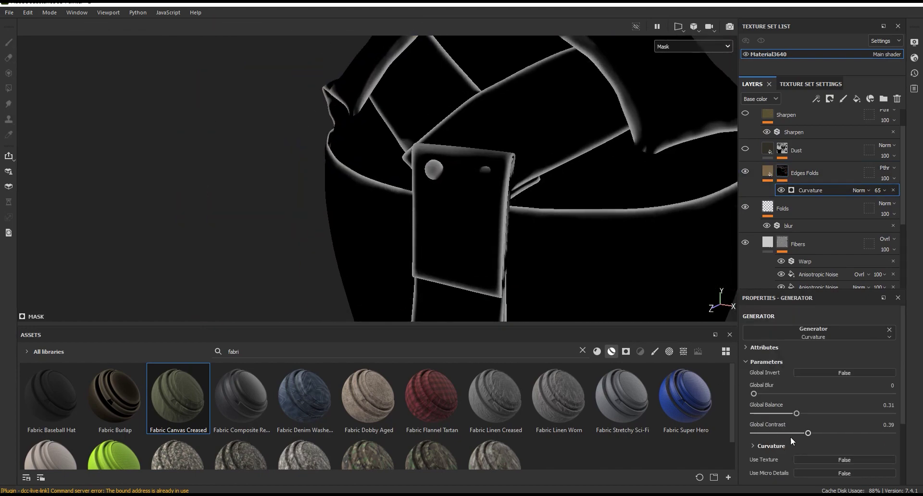
Set the curvature mask's Global Balance to 0.35 and Contrast to 0.
left_click_drag(808, 433, 754, 436)
left_click_drag(797, 413, 803, 414)
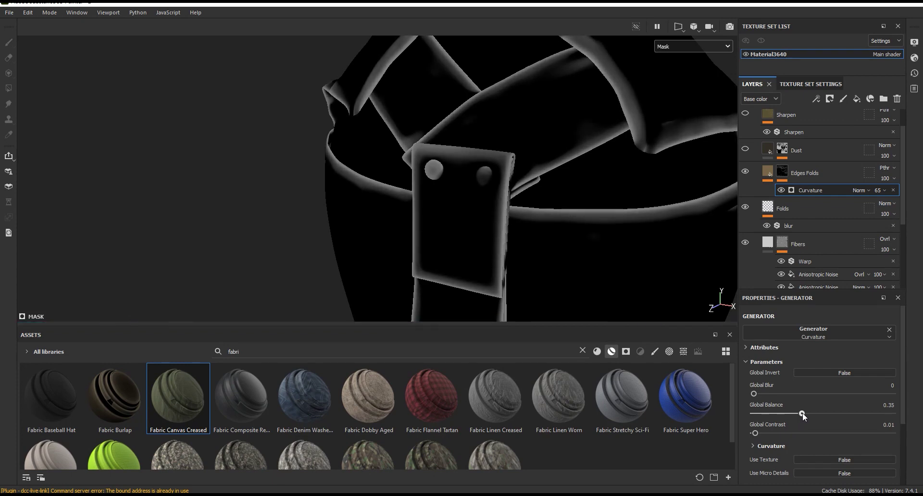
left_click_drag(902, 390, 900, 435)
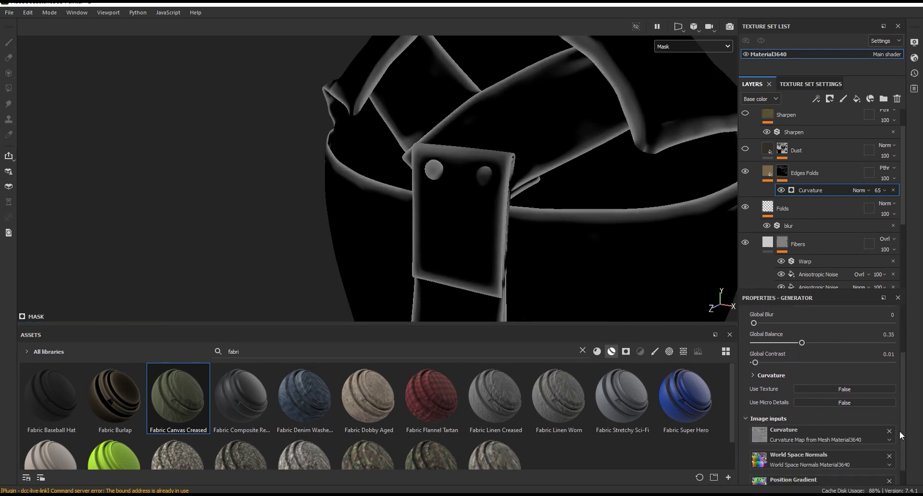
left_click_drag(755, 363, 737, 365)
Return to the Material view, compare Edges Folds, and set the curvature mask opacity to 65.
left_click(671, 43)
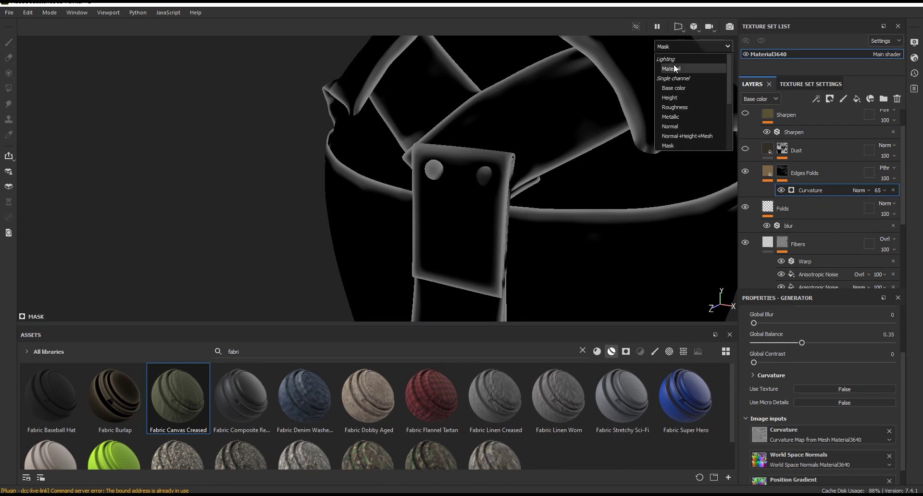
left_click(674, 65)
left_click_drag(506, 140, 546, 150, "alt")
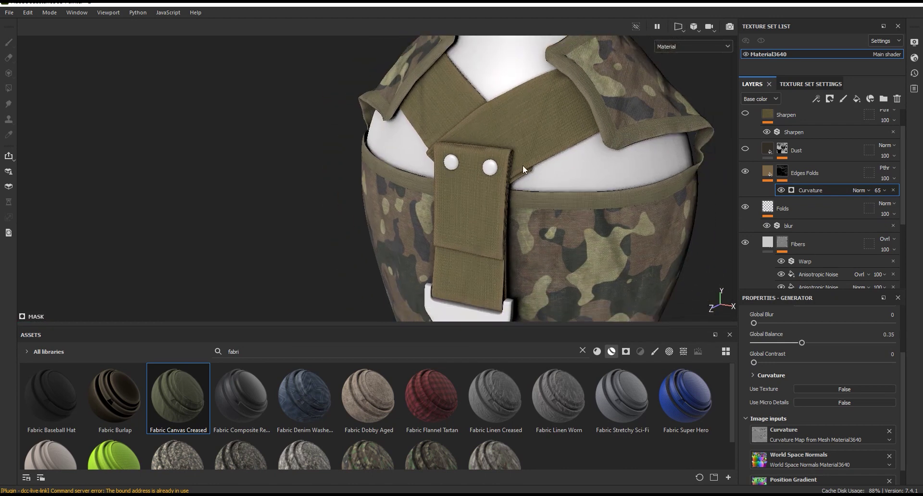
scroll(493, 228, "up", 2)
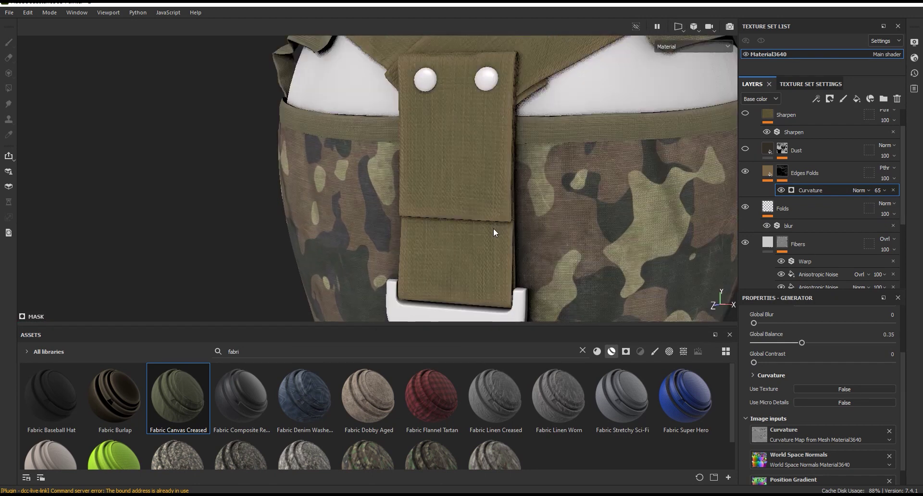
scroll(492, 215, "up", 5)
left_click(746, 172)
left_click(745, 172)
left_click(889, 178)
left_click_drag(919, 196, 905, 197)
Compare Edges Folds on and off around the strap flap, then switch the Dust layer on.
scroll(474, 255, "down", 3)
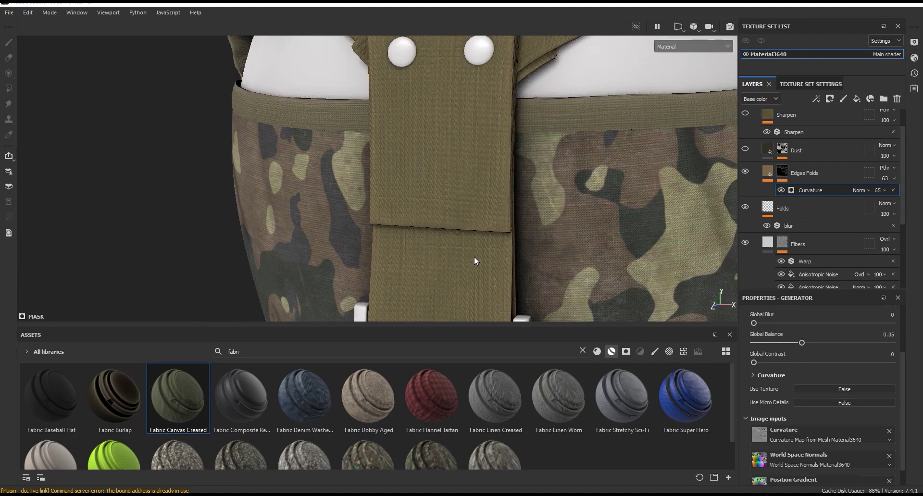
scroll(474, 261, "down", 3)
scroll(469, 267, "down", 2)
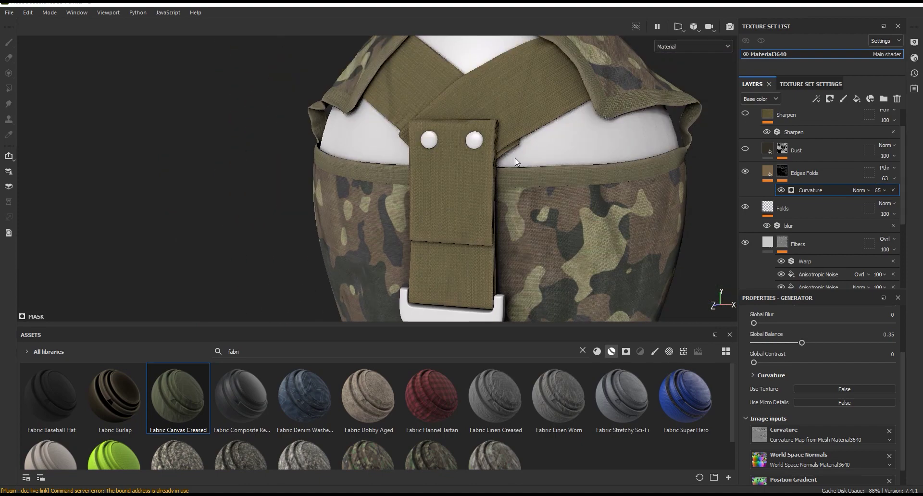
scroll(467, 168, "up", 2)
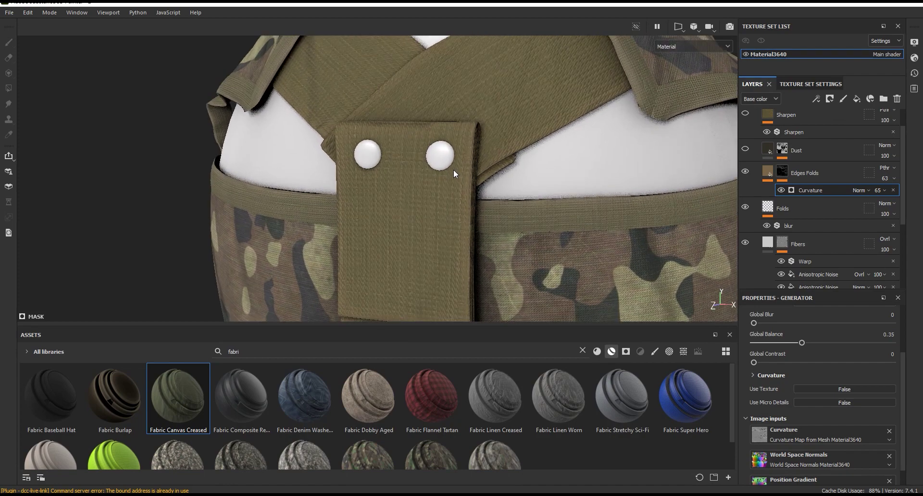
scroll(454, 170, "up", 2)
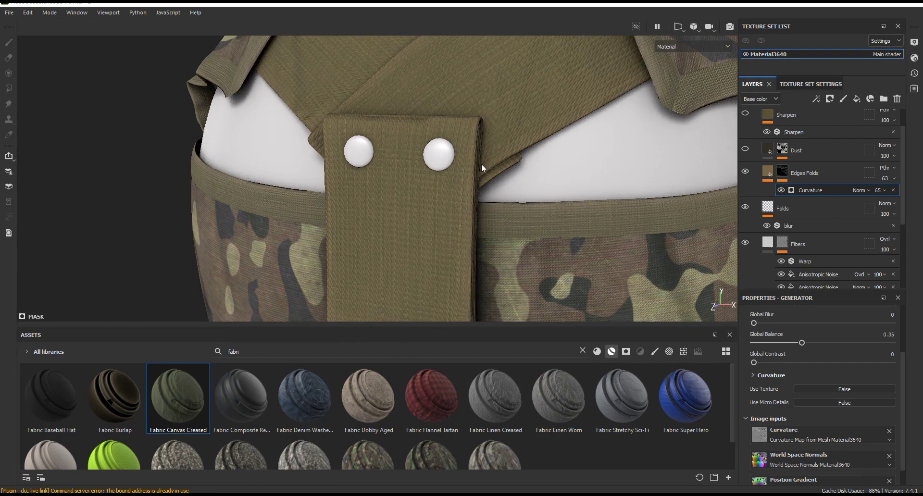
mouse_move(480, 164)
left_mouse_down("alt")
mouse_move(450, 150)
mouse_move(484, 140)
left_mouse_up("alt")
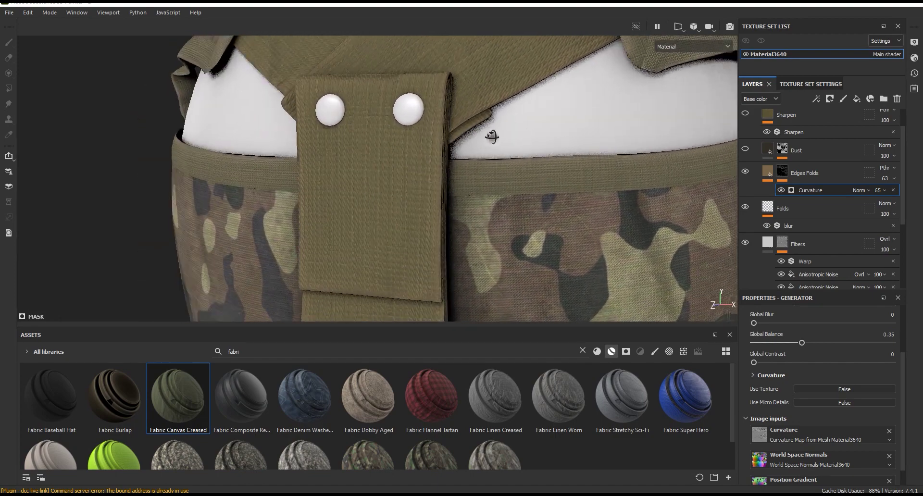
mouse_move(455, 181)
left_mouse_down("alt")
mouse_move(449, 197)
mouse_move(409, 206)
mouse_move(503, 125)
mouse_move(483, 134)
mouse_move(495, 144)
left_mouse_up("alt")
left_click(746, 171)
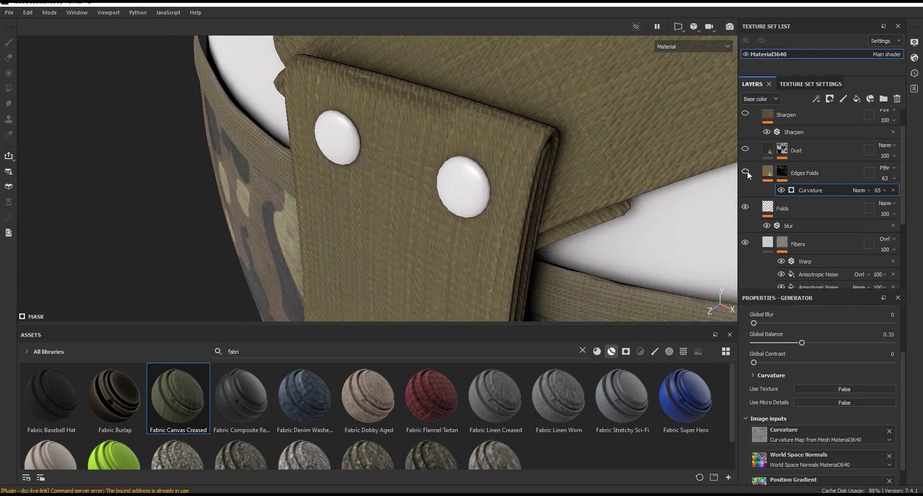
left_click(746, 172)
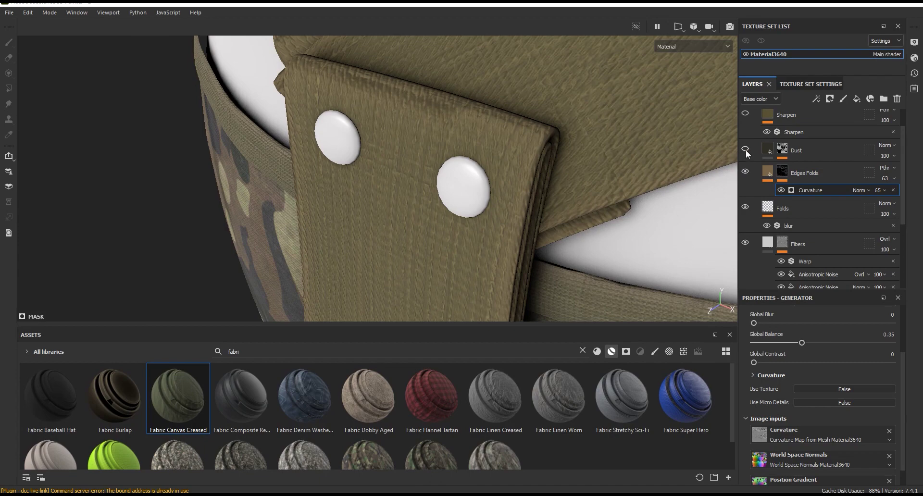
left_click_drag(476, 187, 496, 161, "alt")
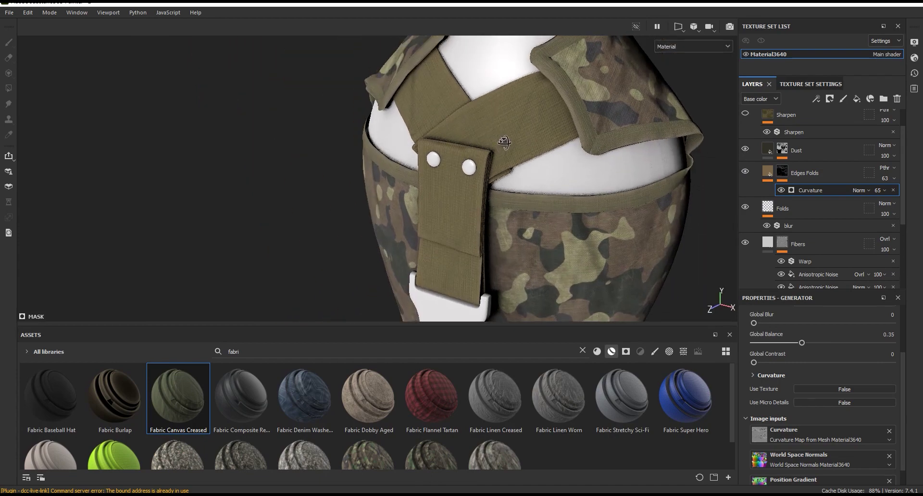
left_click(770, 149)
scroll(507, 145, "up", 3)
left_click(745, 150)
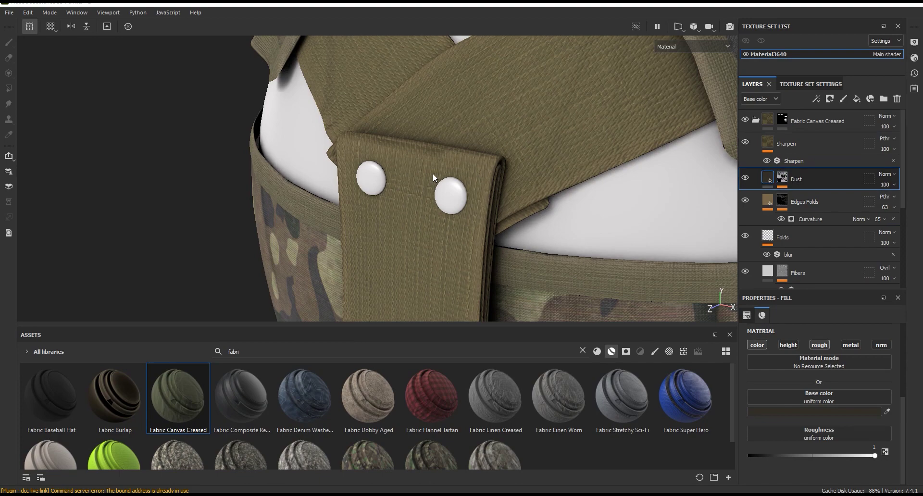
Duplicate Edges Folds with Ctrl+D and delete the Curvature effect from the copy's mask.
scroll(435, 174, "down", 3)
scroll(437, 174, "down", 2)
scroll(454, 196, "up", 2)
scroll(458, 213, "up", 3)
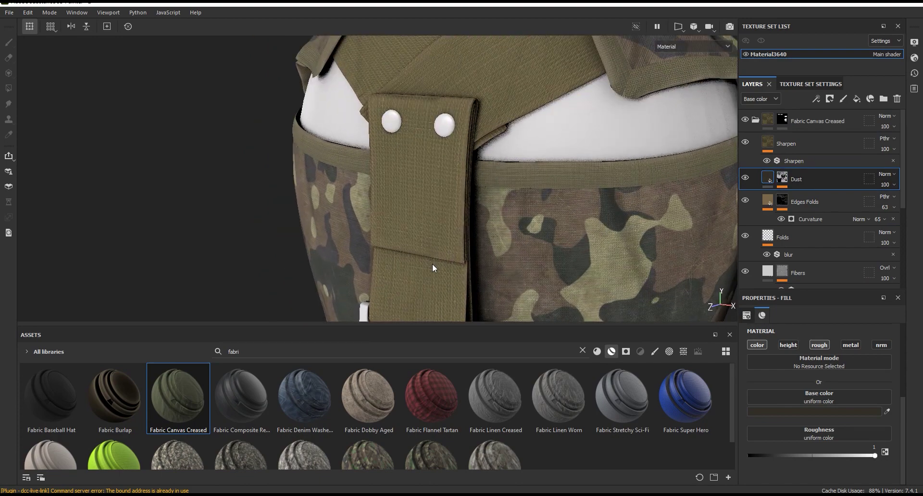
scroll(432, 264, "up", 3)
left_click(767, 200)
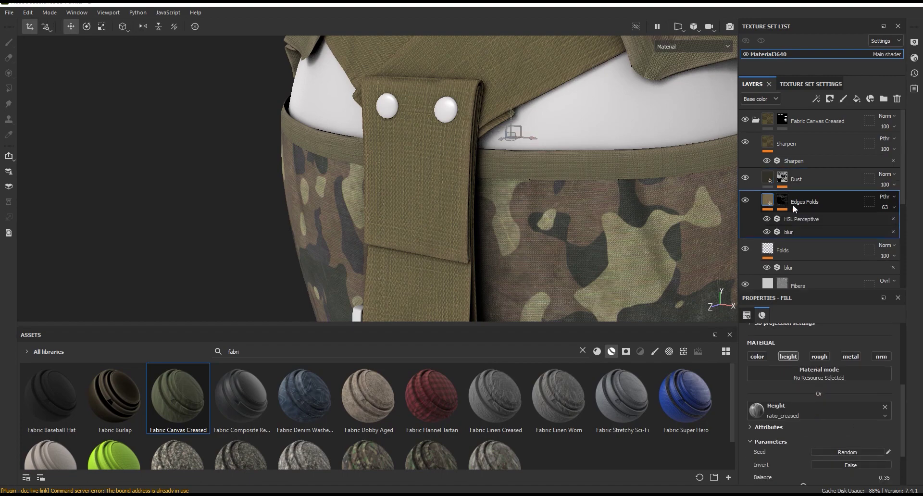
key("ctrl+d")
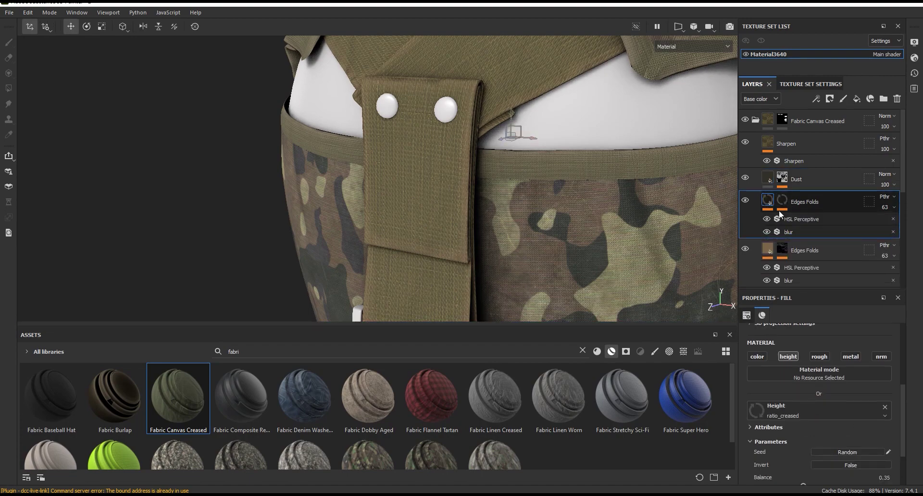
left_click(783, 202)
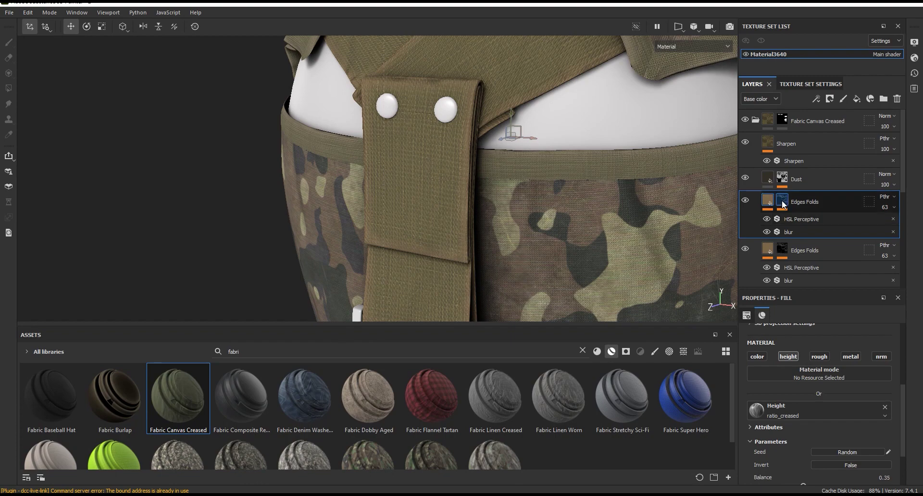
left_click(894, 219)
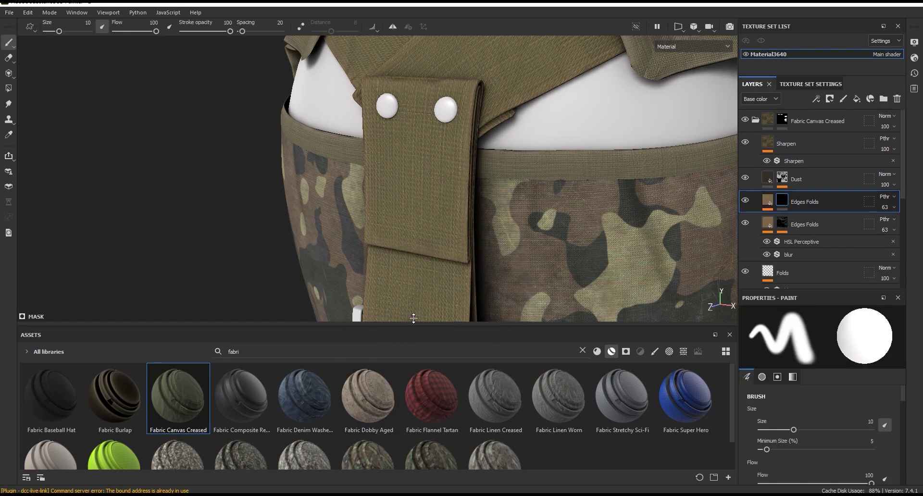
left_click_drag(414, 325, 412, 290)
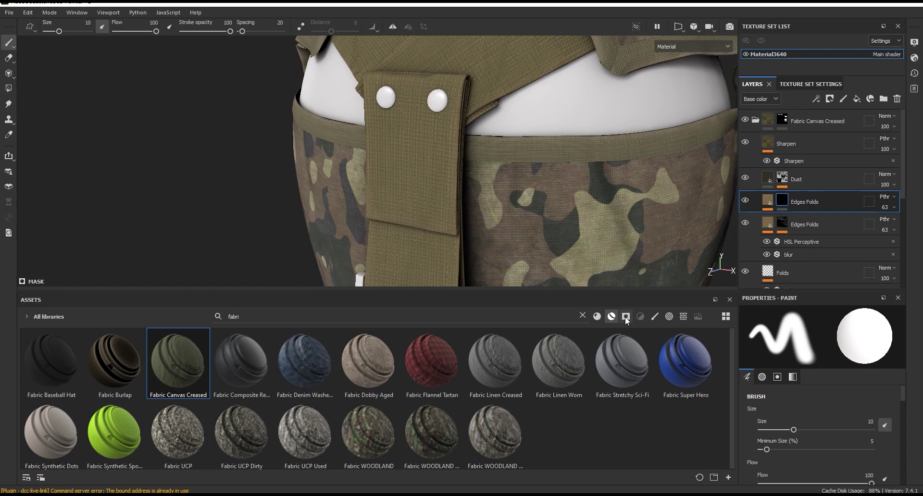
List all smart masks and apply the Edges Dusty smart mask to the Edges Folds copy.
left_click(625, 316)
left_click(582, 316)
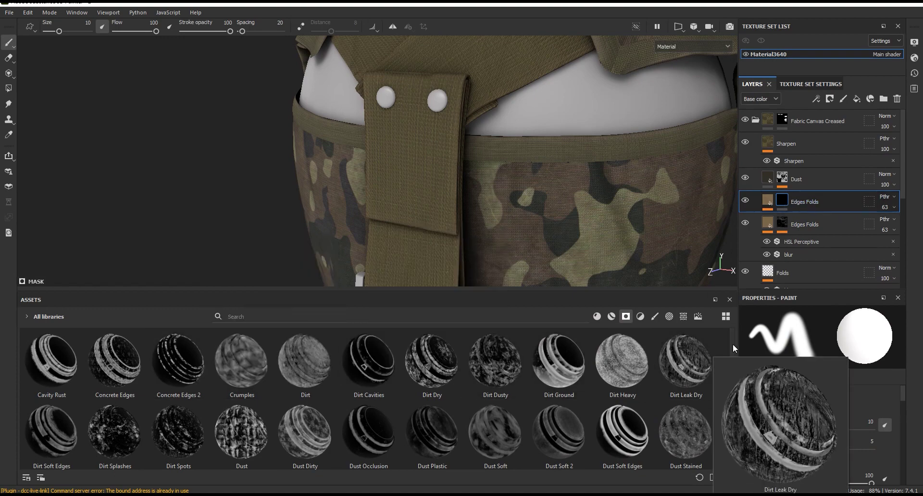
left_click_drag(604, 291, 604, 265)
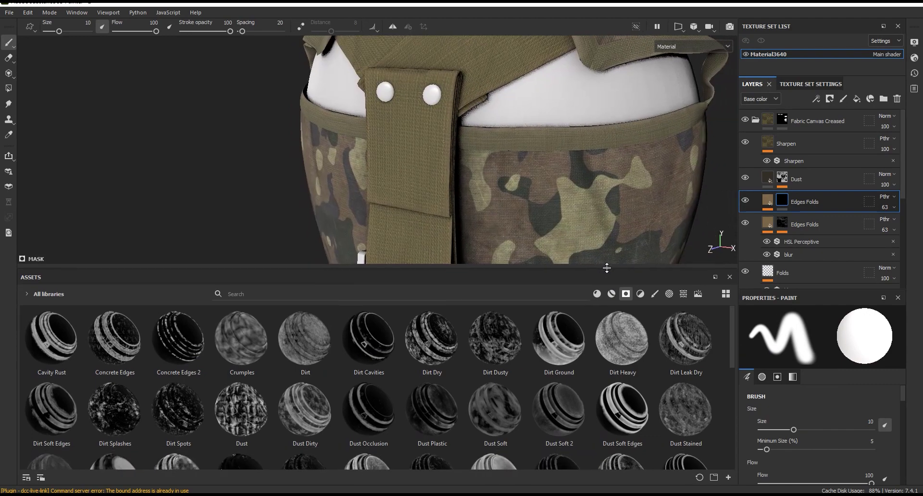
left_click_drag(732, 318, 734, 357)
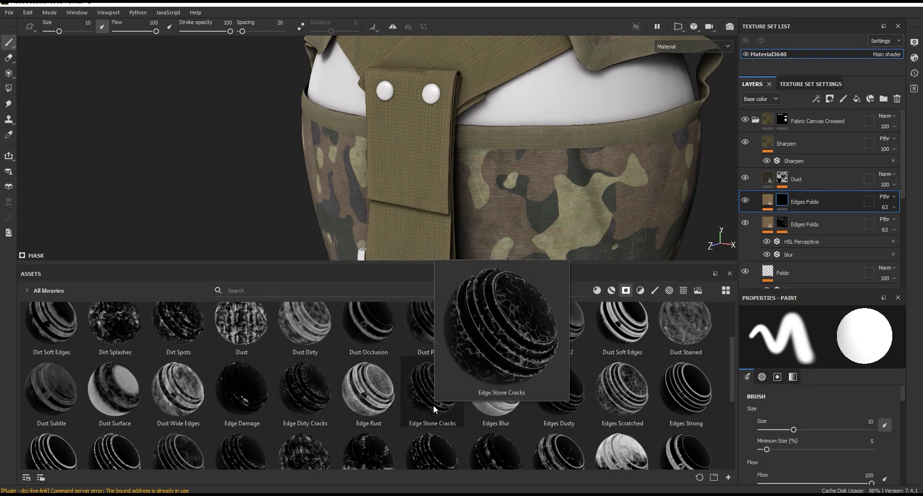
mouse_move(559, 393)
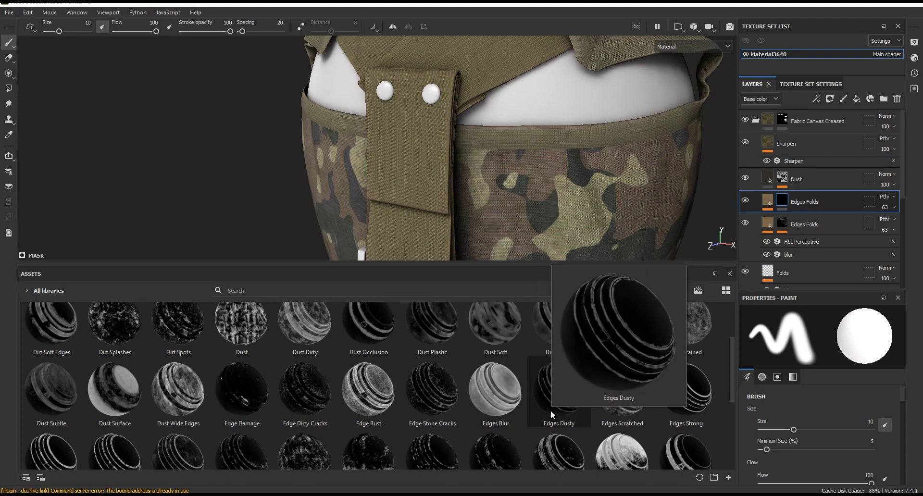
left_click_drag(546, 409, 779, 203)
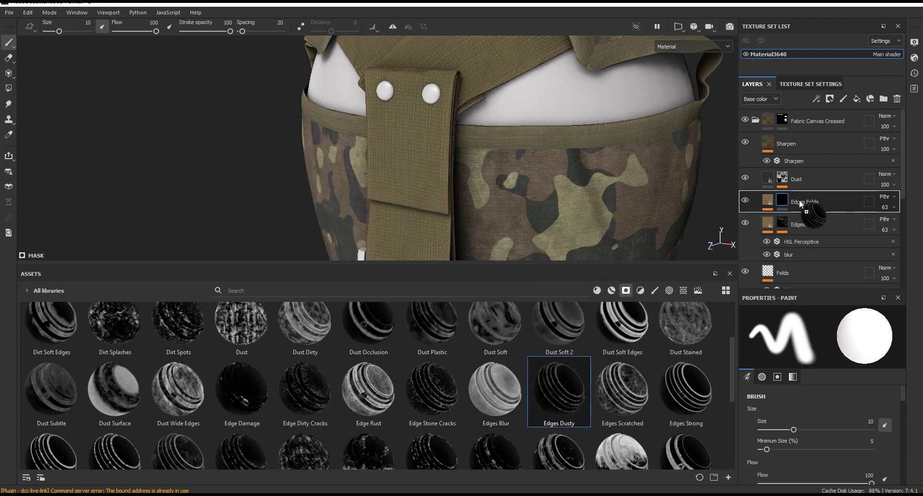
Preview the mask in the viewport, hide Edges Dusty, and add the Edge Damage smart mask.
scroll(466, 84, "up", 2)
scroll(467, 84, "up", 2)
left_click(686, 47)
left_click(692, 140)
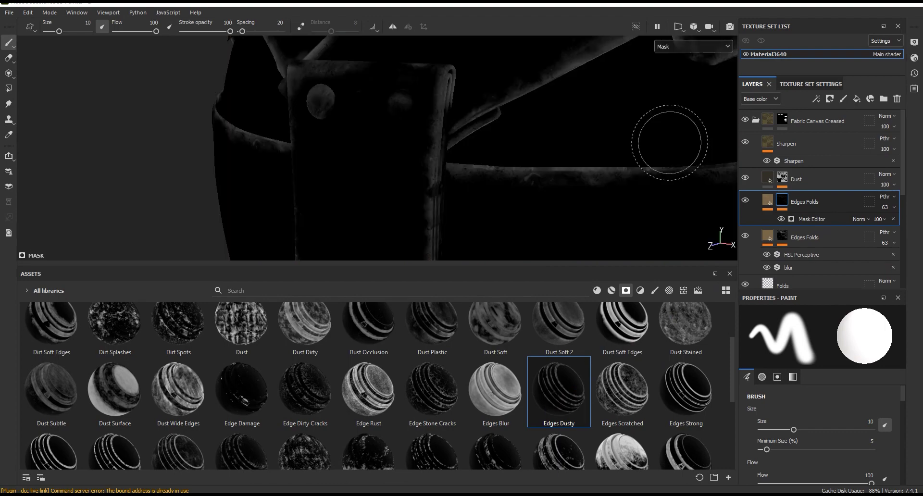
left_click(781, 219)
mouse_move(269, 400)
left_mouse_down()
mouse_move(253, 399)
mouse_move(811, 208)
left_mouse_up()
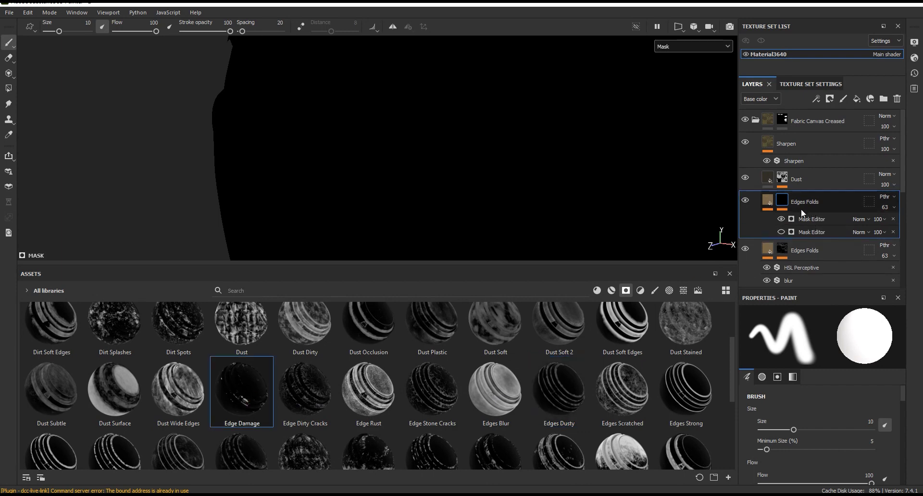
Switch the viewport back to Material, zoom on the strap, and select the upper Mask Editor.
mouse_move(505, 159)
left_mouse_down("alt")
mouse_move(470, 161)
mouse_move(659, 45)
left_mouse_up("alt")
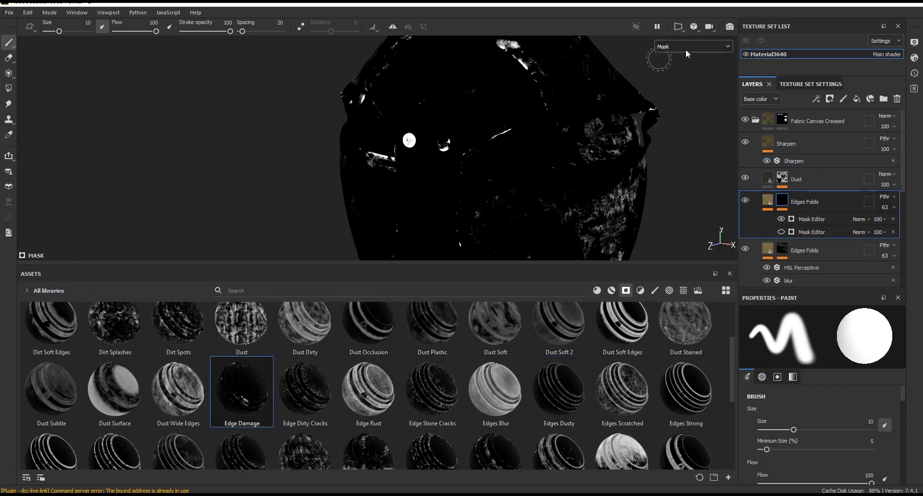
left_click(687, 48)
left_click(680, 65)
scroll(480, 190, "up", 5)
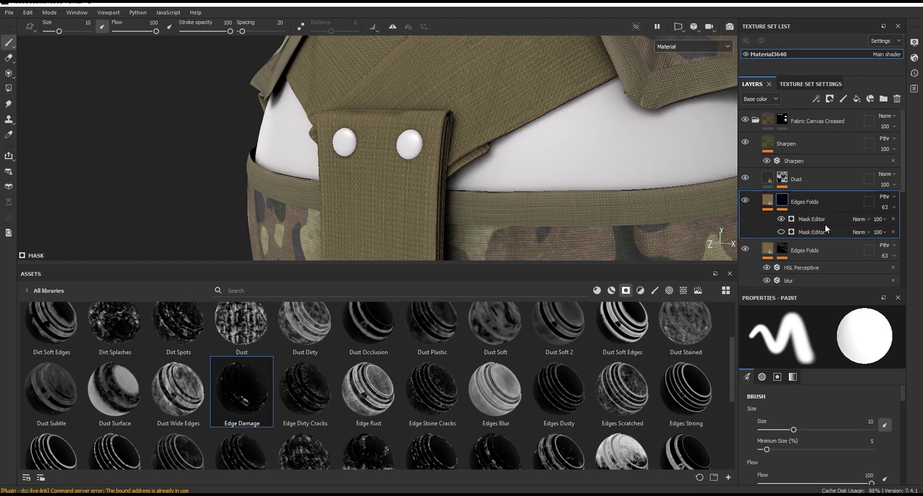
left_click(813, 219)
Raise the Edges Folds mask Global Balance to 0.44 and preview the mask channel alone.
left_click_drag(826, 289, 837, 196)
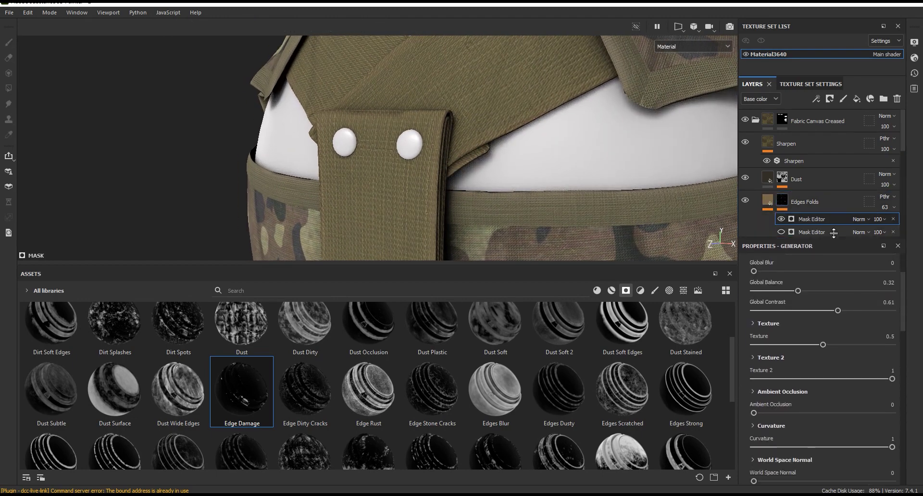
scroll(838, 195, "down", 3)
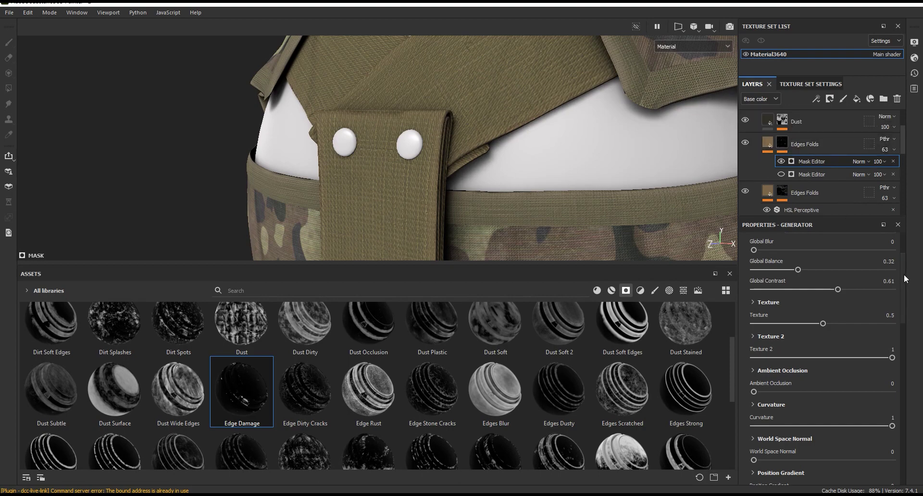
scroll(904, 274, "up", 3)
left_click_drag(809, 340, 814, 339)
scroll(518, 108, "up", 3)
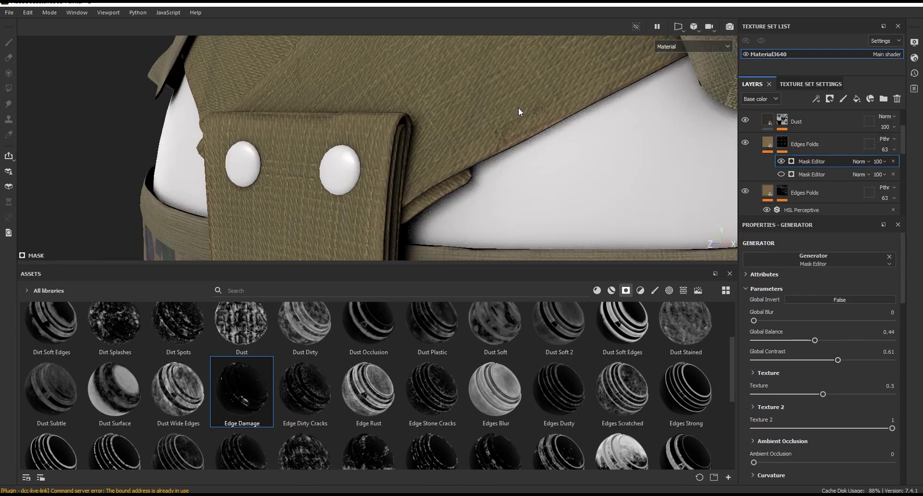
scroll(518, 107, "up", 5)
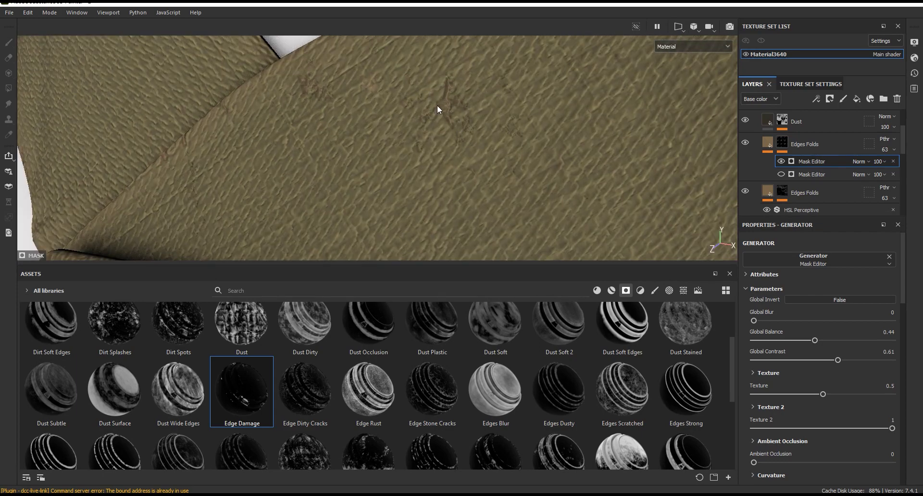
scroll(445, 101, "down", 5)
left_click(701, 46)
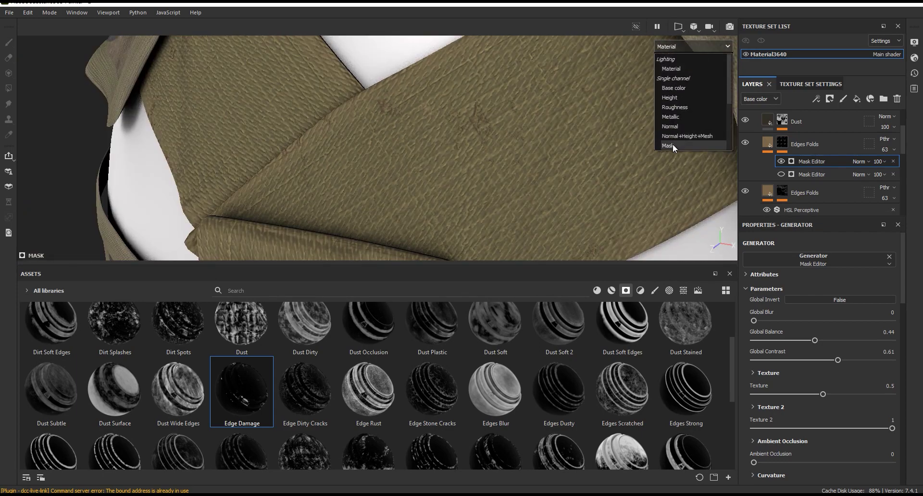
left_click(673, 144)
scroll(460, 80, "down", 3)
scroll(483, 129, "down", 3)
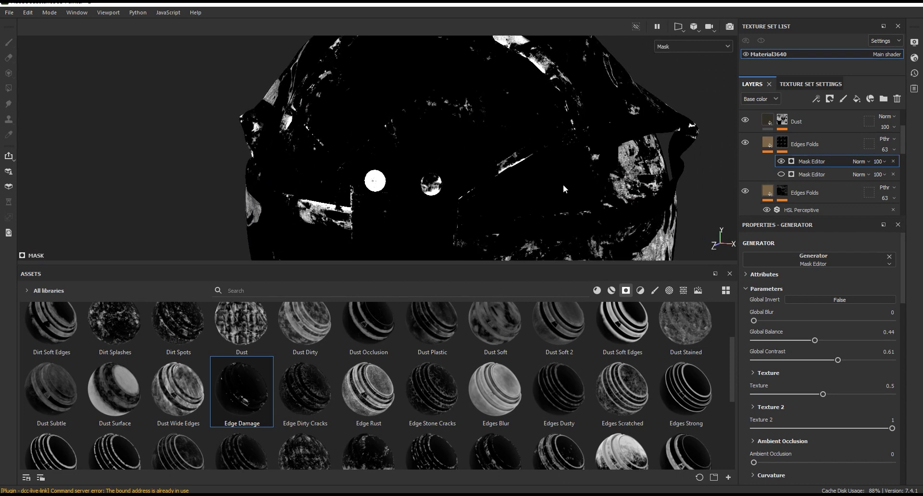
Try mask Global Contrast 0.76, Texture 0.69 and Texture 2 at half, then return to Material view.
left_click_drag(838, 360, 858, 359)
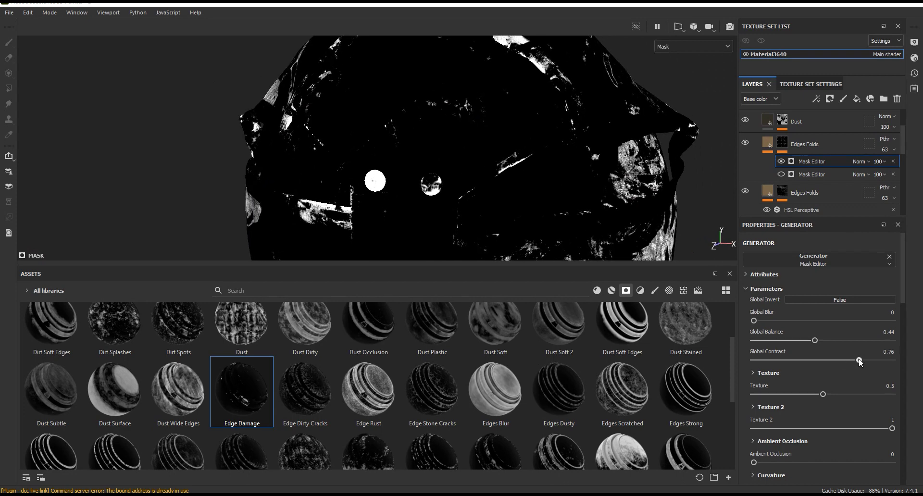
left_click_drag(824, 394, 849, 394)
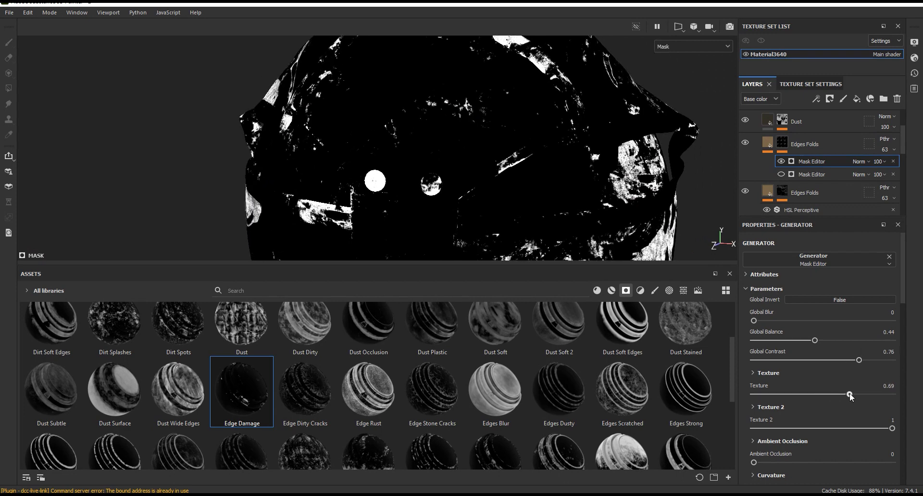
mouse_move(893, 428)
left_mouse_down()
mouse_move(811, 432)
mouse_move(827, 432)
left_mouse_up()
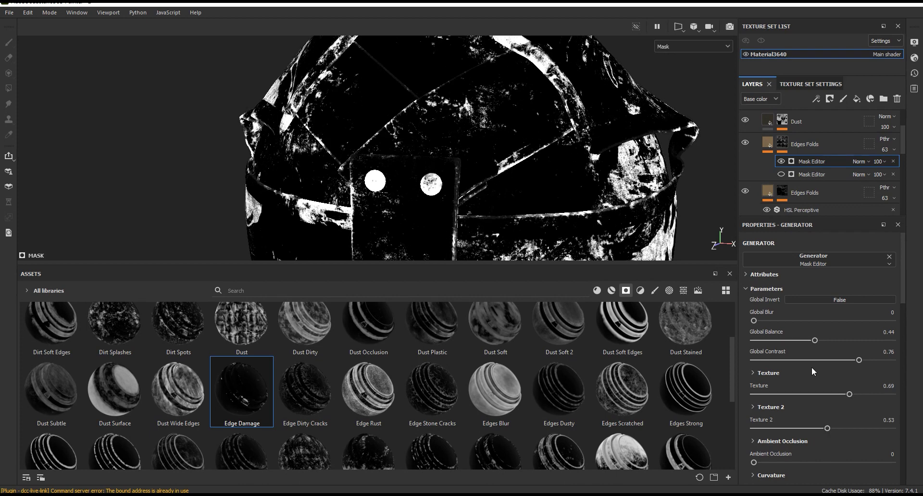
left_click(680, 48)
left_click(673, 62)
Restore Texture 2 to 1 and settle the mask Texture amount at about 0.71.
scroll(372, 205, "up", 5)
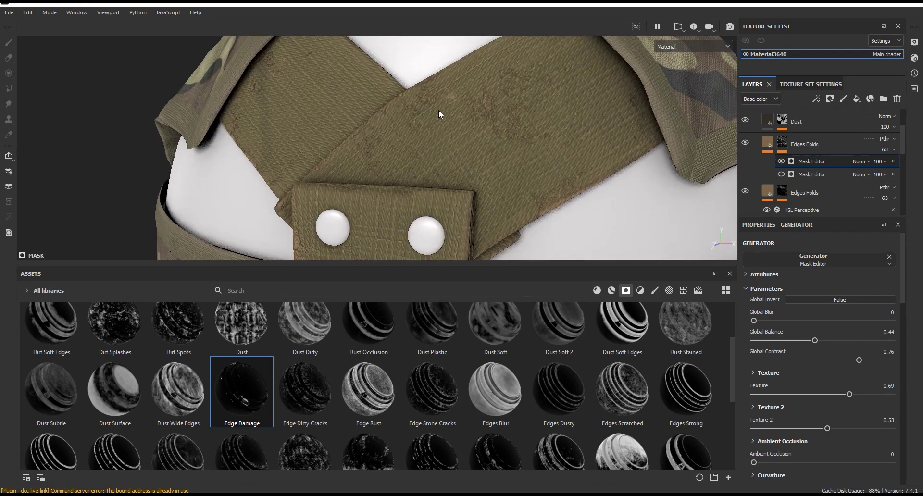
scroll(520, 103, "up", 3)
scroll(520, 103, "up", 2)
scroll(517, 125, "up", 2)
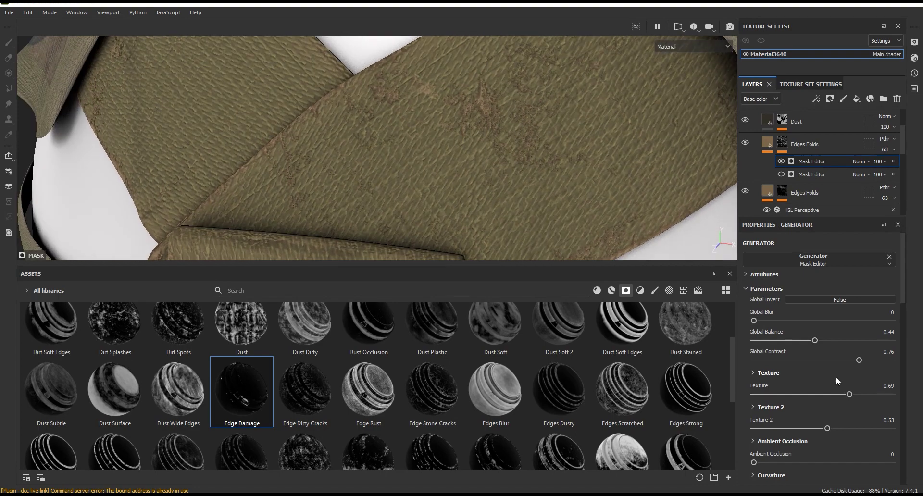
left_click_drag(849, 429, 920, 439)
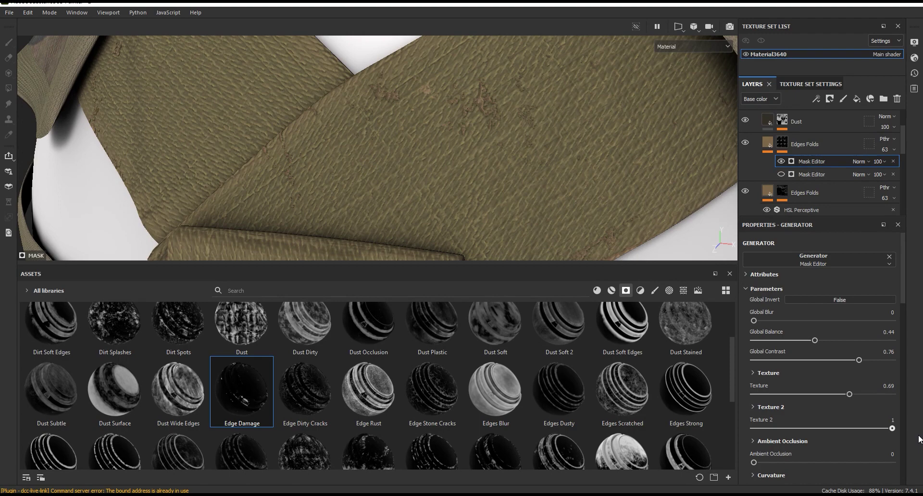
mouse_move(849, 394)
left_mouse_down()
mouse_move(858, 393)
mouse_move(825, 394)
left_mouse_up()
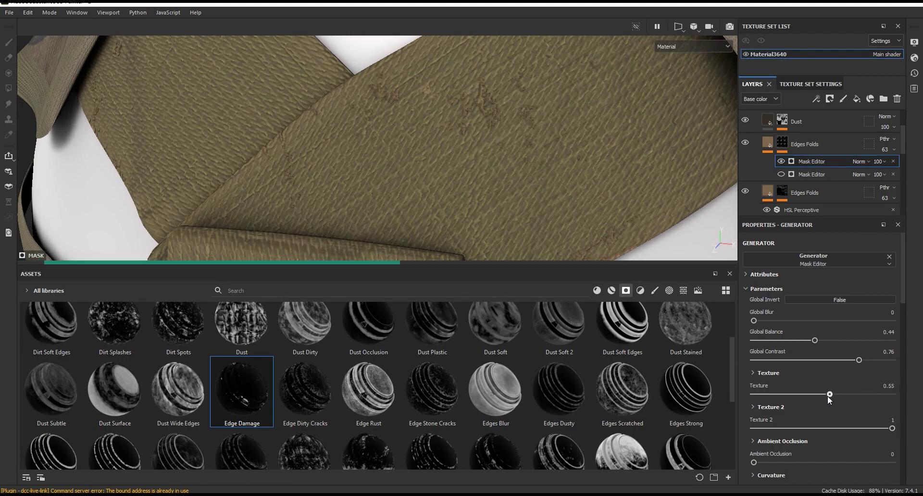
left_click_drag(846, 399, 853, 396)
Check the strap from a new angle and lower the mask Global Contrast to 0.66.
scroll(478, 108, "down", 3)
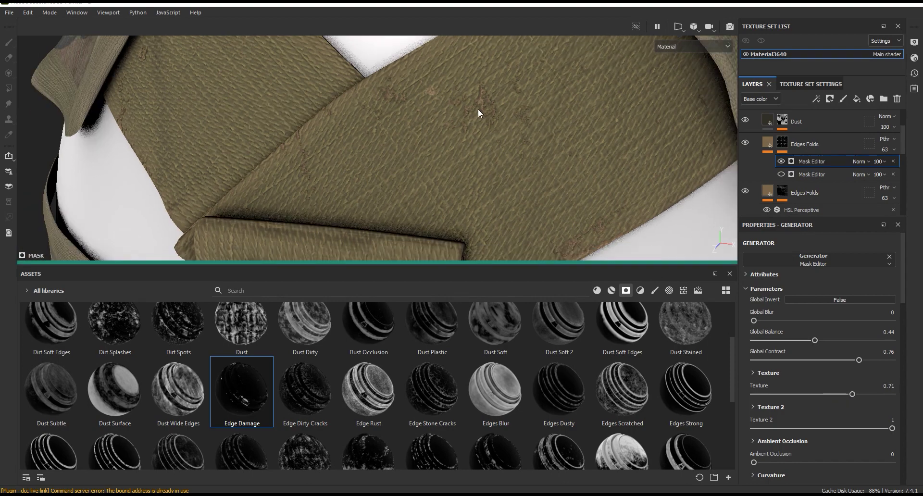
scroll(468, 104, "down", 3)
scroll(457, 82, "down", 2)
mouse_move(456, 83)
left_mouse_down("alt")
mouse_move(493, 163)
mouse_move(451, 151)
left_mouse_up("alt")
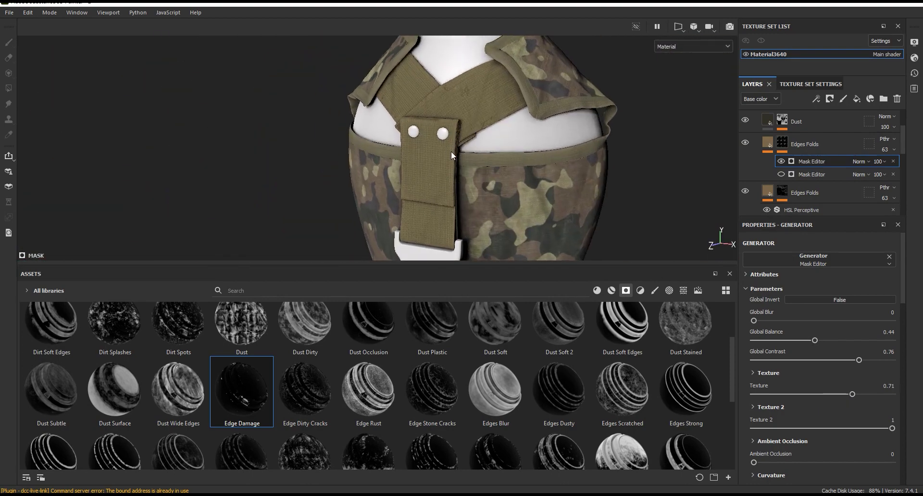
scroll(495, 110, "up", 3)
scroll(536, 109, "up", 3)
mouse_move(536, 109)
left_mouse_down("alt")
mouse_move(525, 143)
mouse_move(552, 145)
mouse_move(547, 195)
mouse_move(499, 68)
mouse_move(549, 122)
mouse_move(635, 123)
mouse_move(516, 119)
left_mouse_up("alt")
scroll(515, 119, "up", 3)
scroll(587, 146, "up", 1)
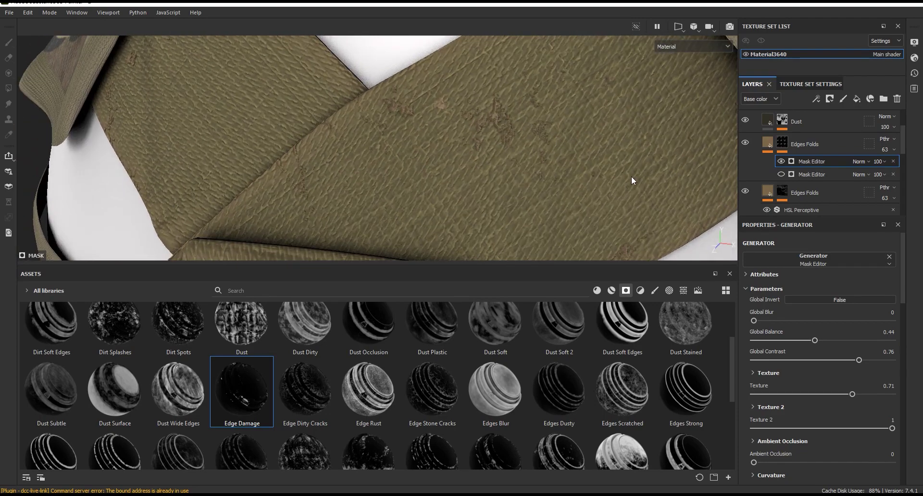
mouse_move(801, 361)
left_mouse_down()
mouse_move(769, 359)
mouse_move(816, 363)
left_mouse_up()
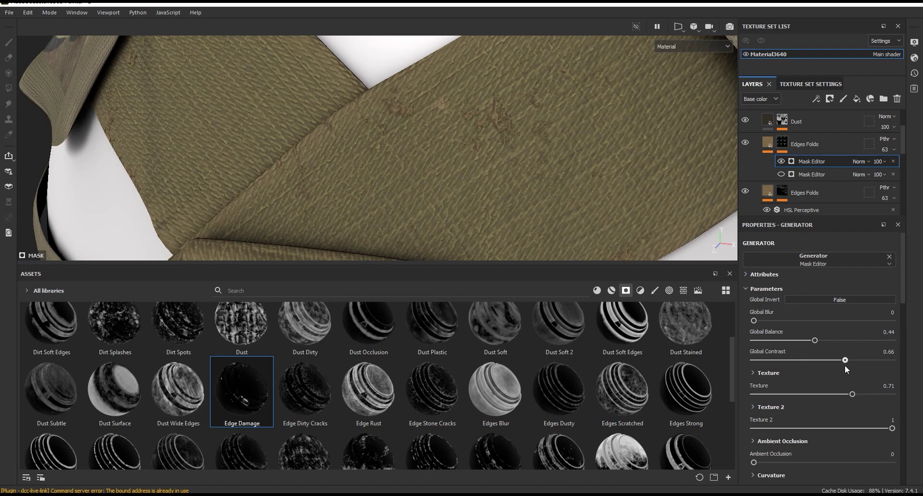
left_click(768, 143)
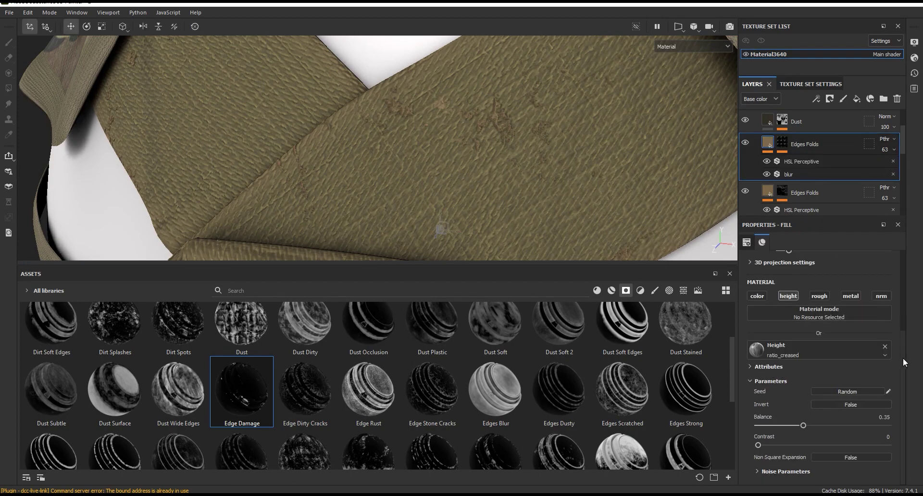
Add a Height Levels adjustment to Edges Folds and lower its black point to deepen relief.
left_click(786, 471)
left_click_drag(903, 354, 908, 417)
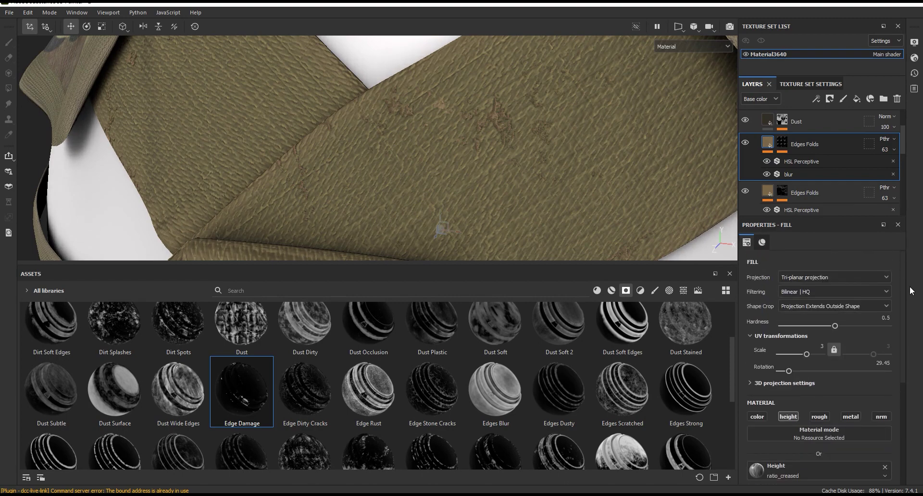
left_click(798, 161)
left_click(817, 99)
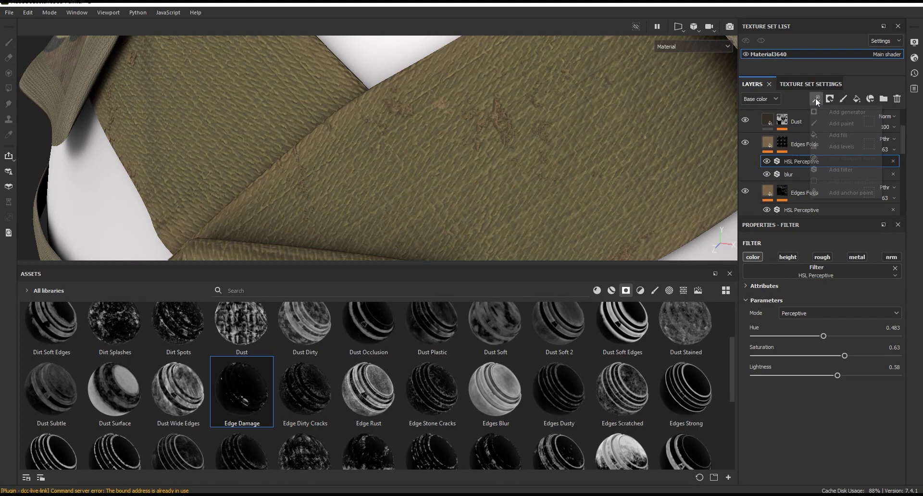
left_click(836, 144)
left_click(804, 259)
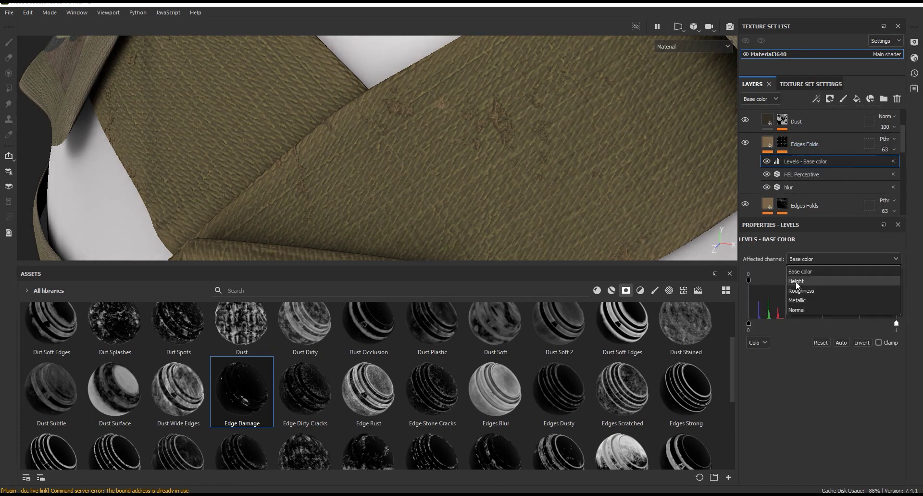
left_click(798, 282)
scroll(500, 109, "up", 2)
mouse_move(821, 281)
left_mouse_down()
mouse_move(790, 287)
mouse_move(806, 287)
left_mouse_up()
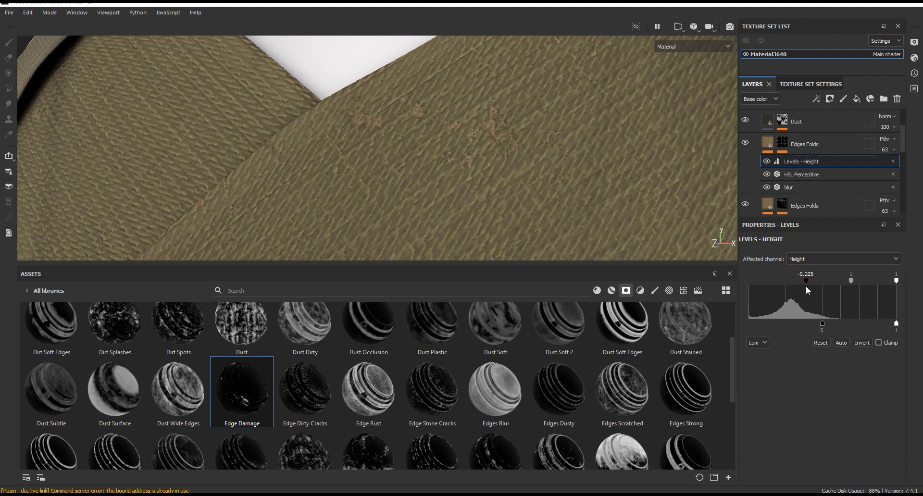
left_click_drag(851, 282, 853, 290)
Settle the Height black point at about -0.13 and raise HSL Perceptive lightness to 0.61.
scroll(604, 202, "down", 5)
mouse_move(472, 113)
left_mouse_down("alt")
mouse_move(512, 153)
mouse_move(525, 150)
left_mouse_up("alt")
scroll(526, 151, "up", 5)
left_click_drag(806, 280, 812, 281)
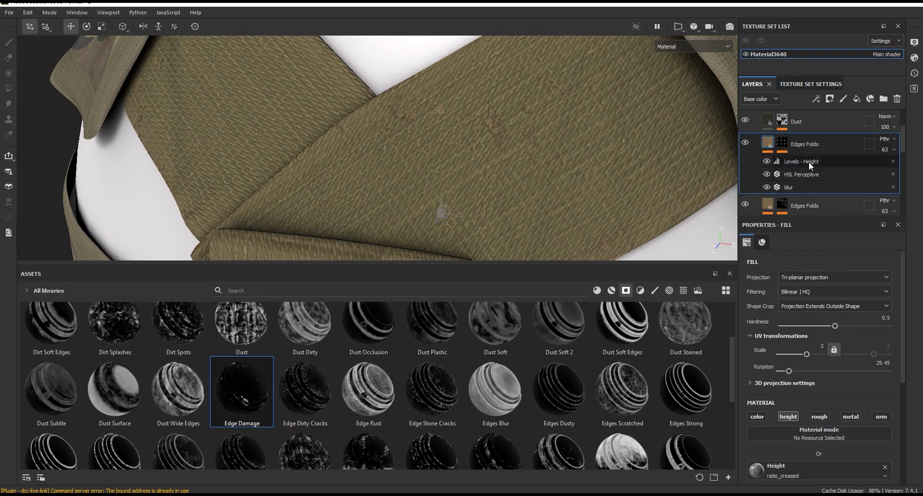
left_click(812, 174)
left_click_drag(837, 376, 844, 378)
left_click(795, 145)
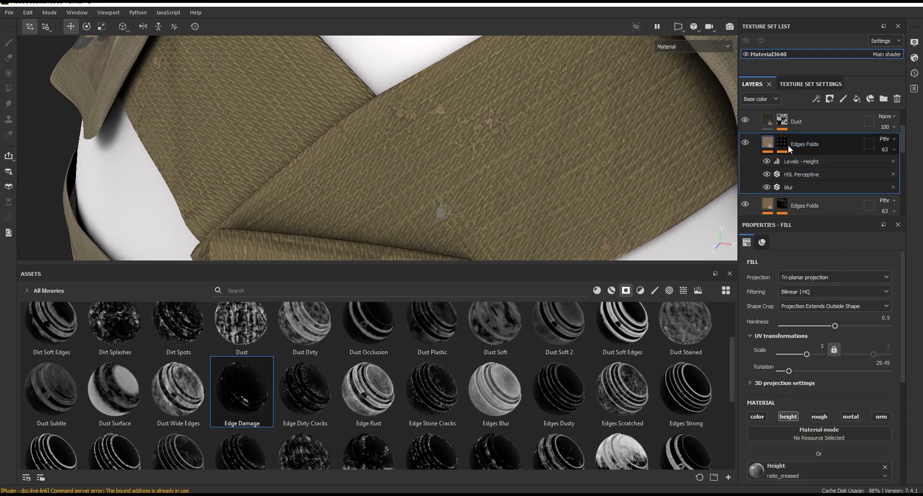
Delete the disabled second Mask Editor and lower the first one's Global Balance to 0.41.
left_click(811, 163)
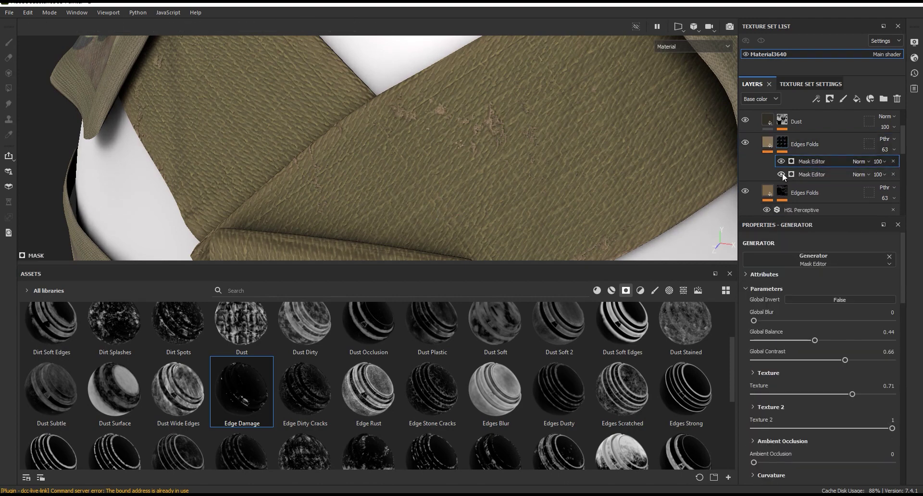
left_click(892, 174)
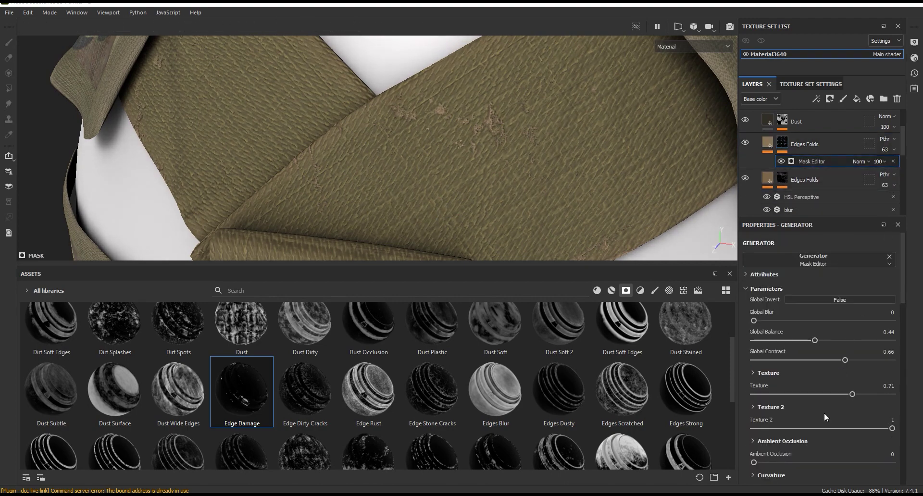
left_click_drag(814, 340, 809, 340)
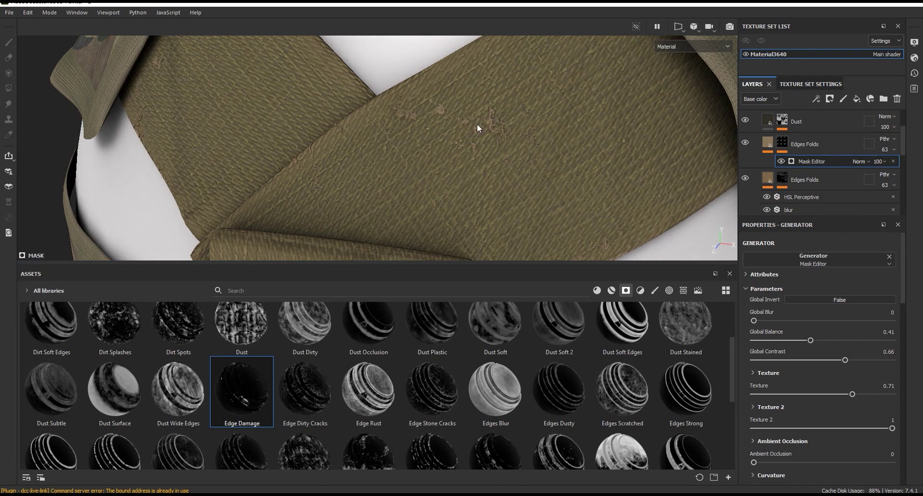
scroll(474, 120, "down", 5)
scroll(472, 117, "down", 2)
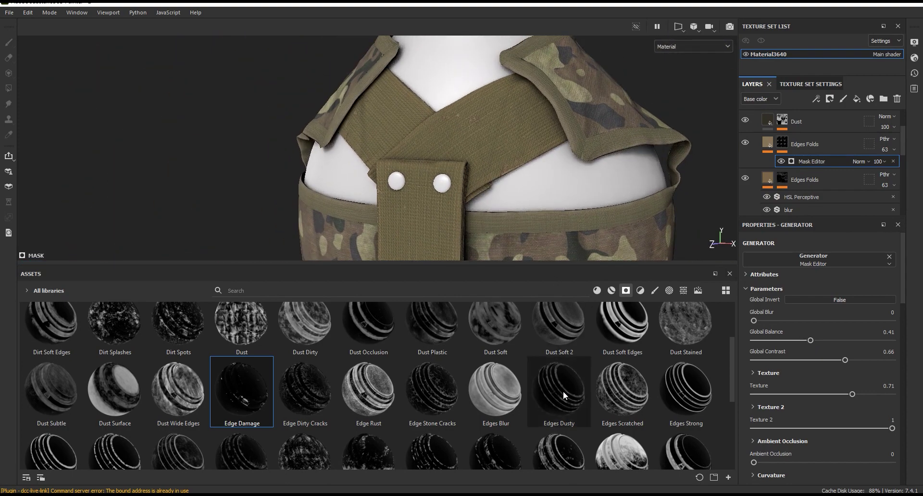
left_click_drag(734, 381, 736, 402)
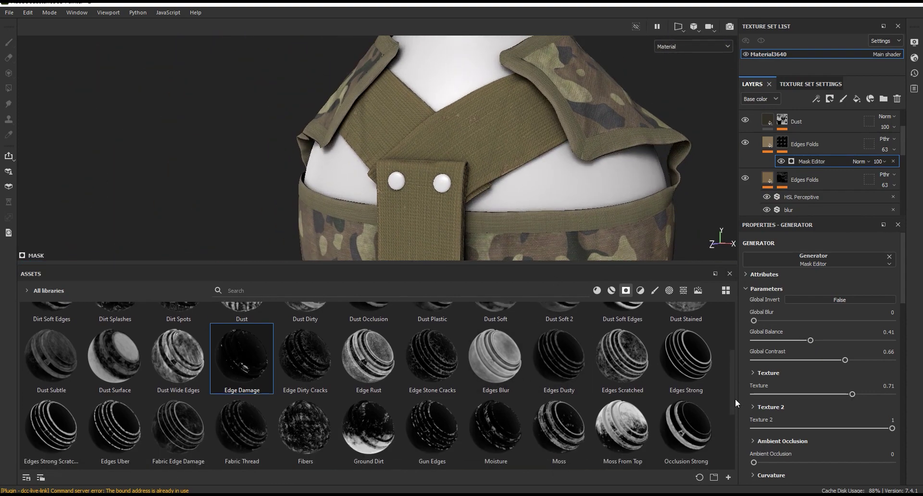
scroll(736, 400, "down", 1)
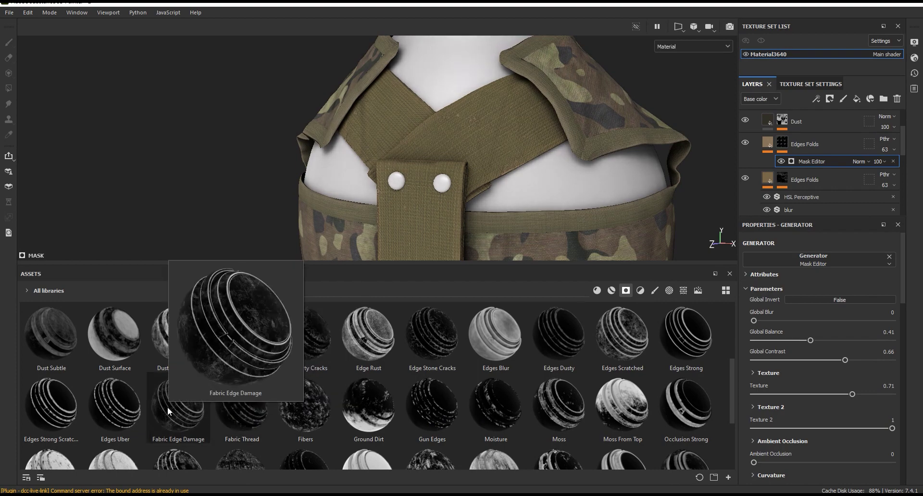
Apply the Fabric Edge Damage smart mask to Edges Folds and blend its upper generator as Screen.
left_click_drag(172, 408, 824, 147)
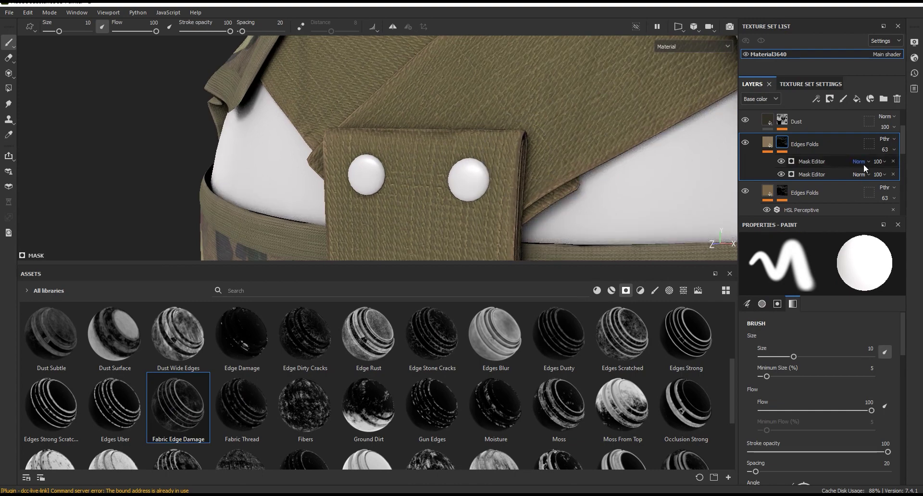
left_click(867, 165)
left_click(856, 313)
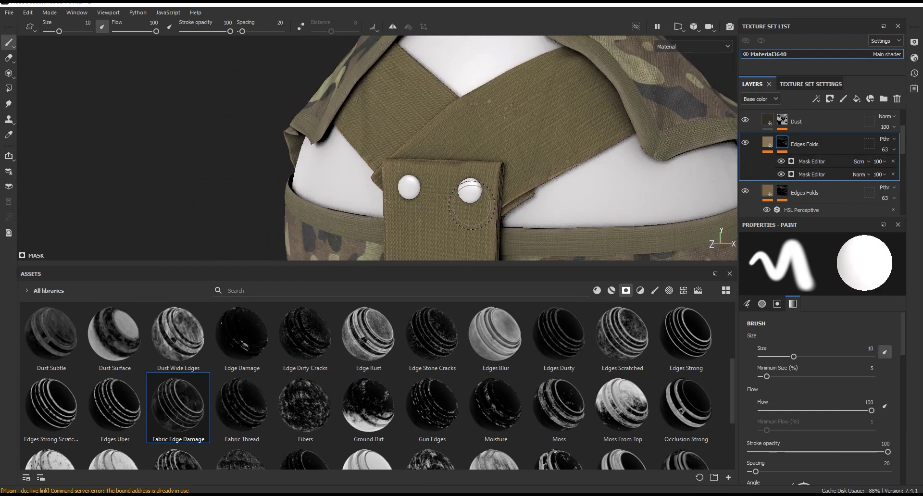
Compare the black-and-white mask preview with the full material view around the strap fold.
scroll(472, 203, "up", 3)
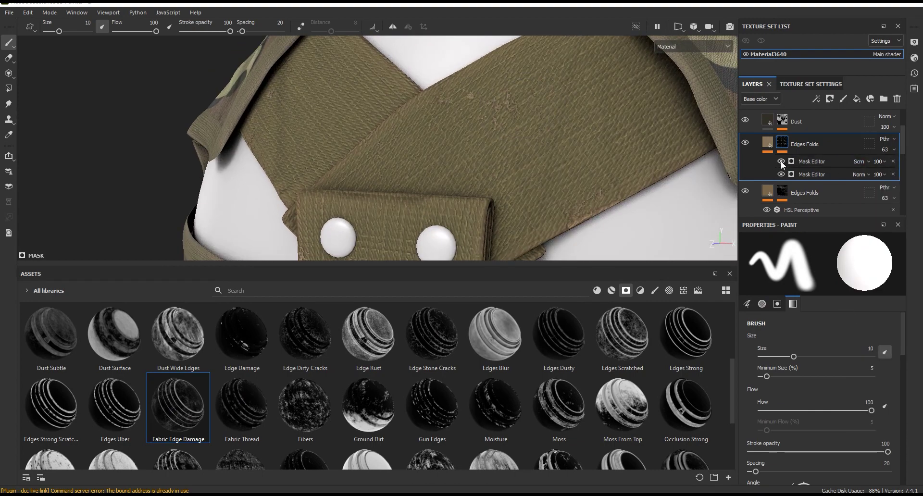
left_click_drag(546, 206, 487, 193, "alt")
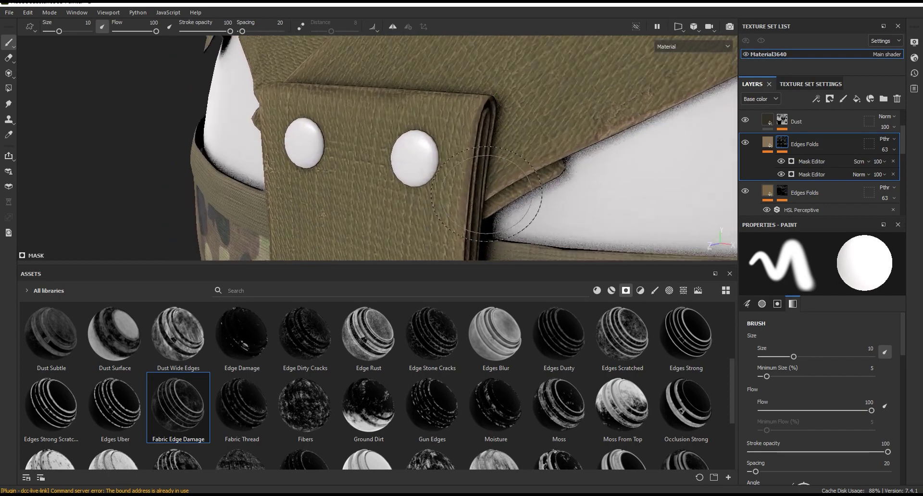
left_click(692, 46)
left_click(673, 145)
mouse_move(490, 89)
left_mouse_down("alt")
mouse_move(516, 120)
mouse_move(539, 122)
left_mouse_up("alt")
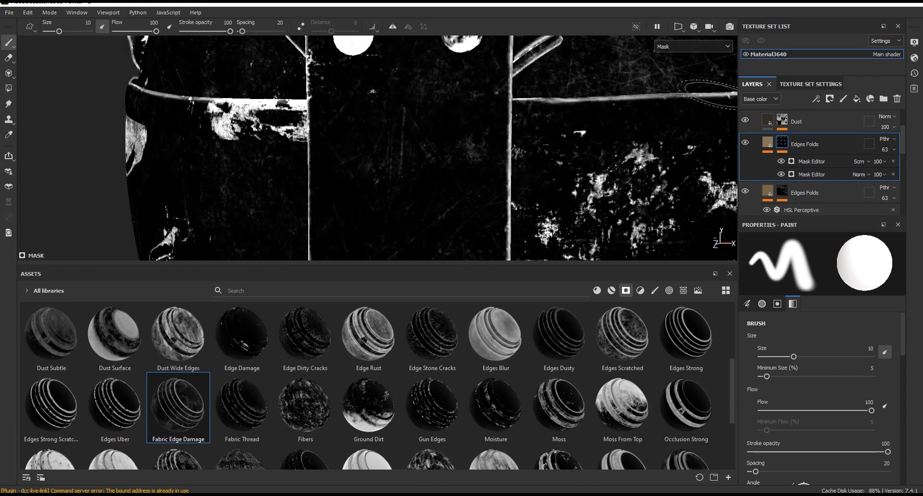
left_click(692, 46)
left_click(673, 68)
scroll(499, 167, "up", 2)
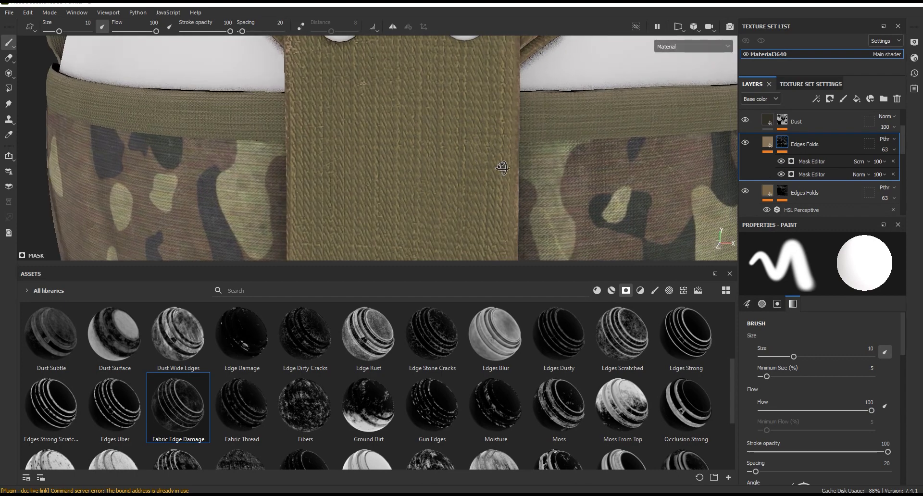
left_click(819, 161)
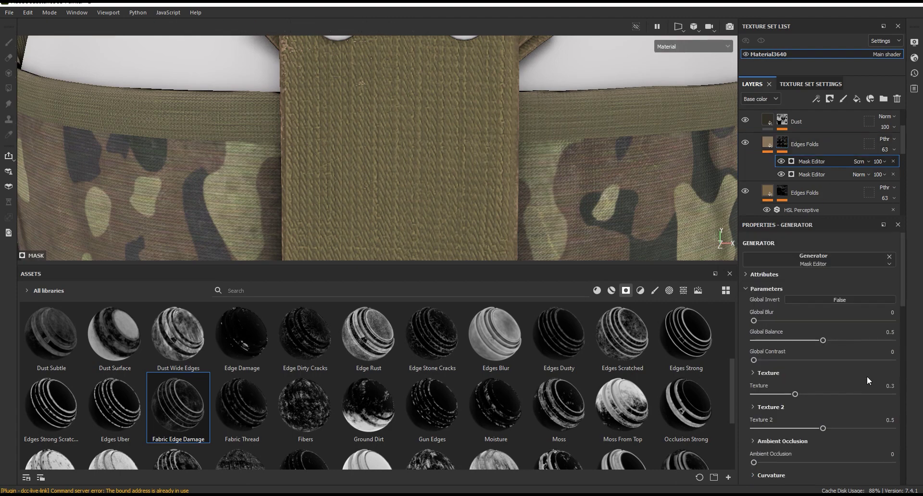
Set the Mask Editor Global Balance to 0.7 and Global Contrast to 0.22.
left_click_drag(823, 340, 834, 341)
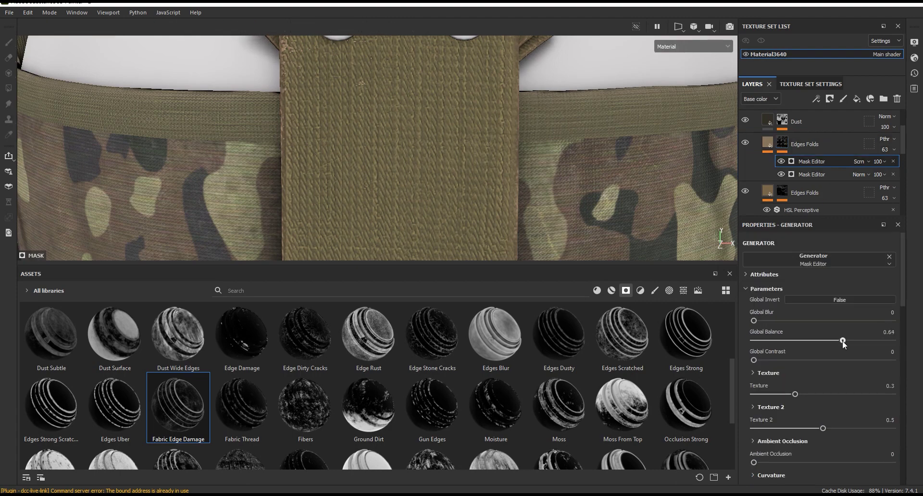
left_click_drag(754, 360, 807, 360)
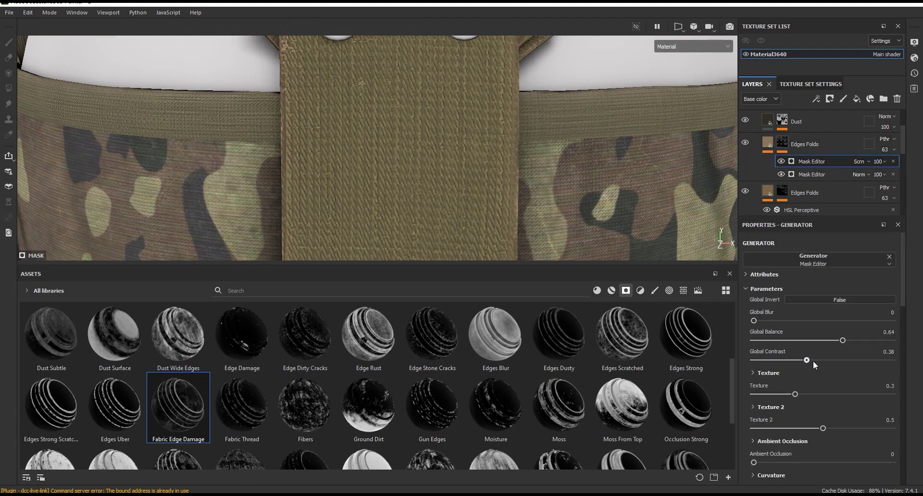
left_click_drag(848, 361, 783, 360)
left_click_drag(844, 341, 851, 340)
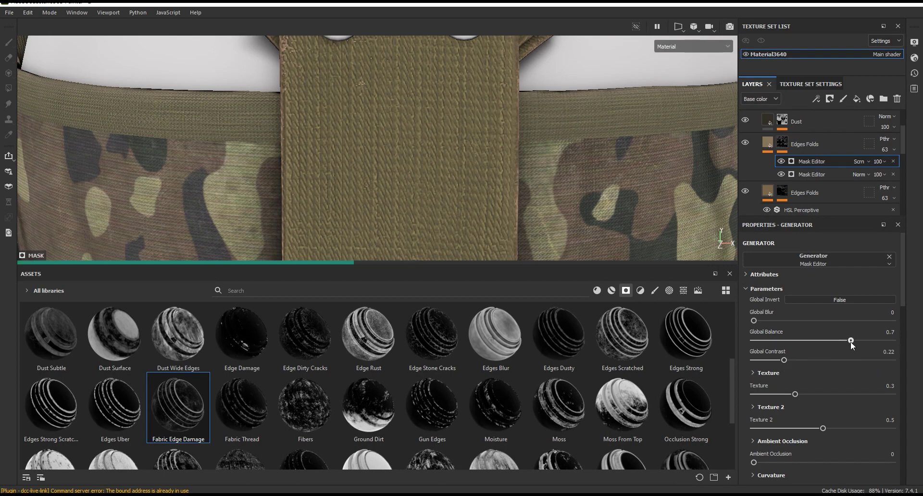
Set Texture 2 to 0.88 and Texture to 0.4, then check the strap and snaps.
left_click_drag(823, 428, 860, 428)
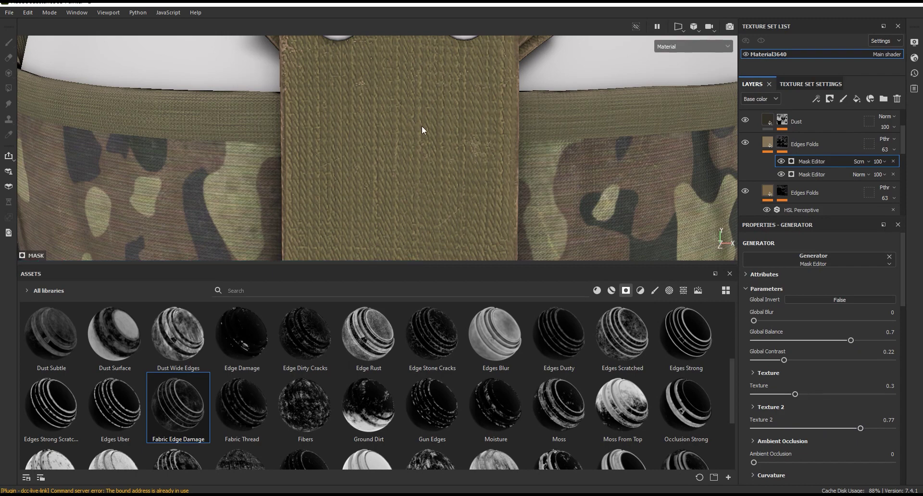
scroll(422, 130, "down", 5)
scroll(461, 168, "up", 2)
scroll(420, 168, "up", 3)
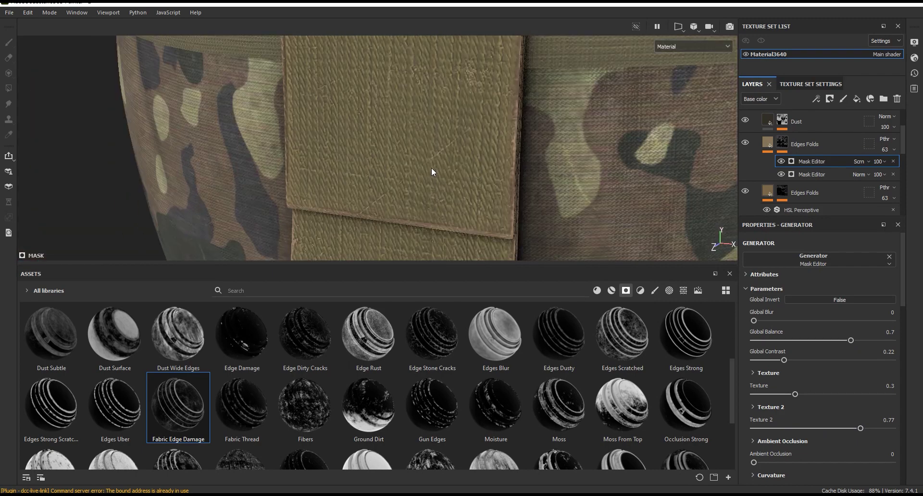
scroll(462, 161, "up", 1)
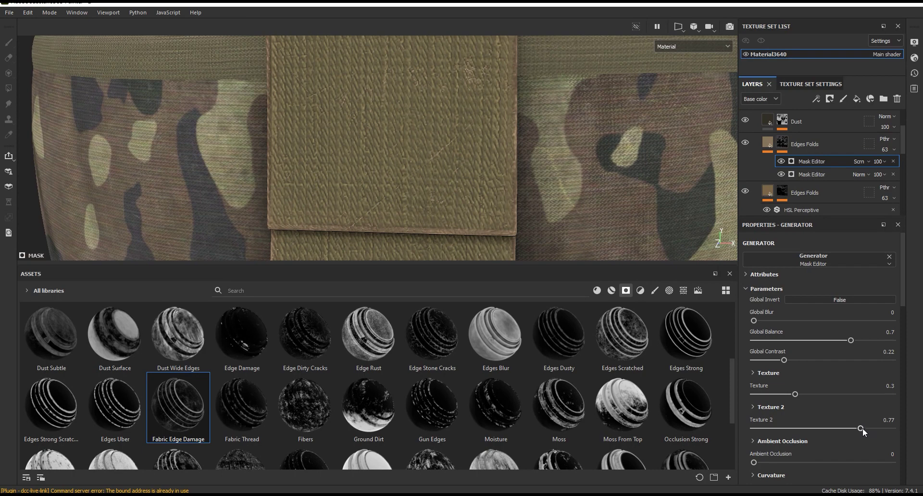
left_click_drag(874, 429, 876, 428)
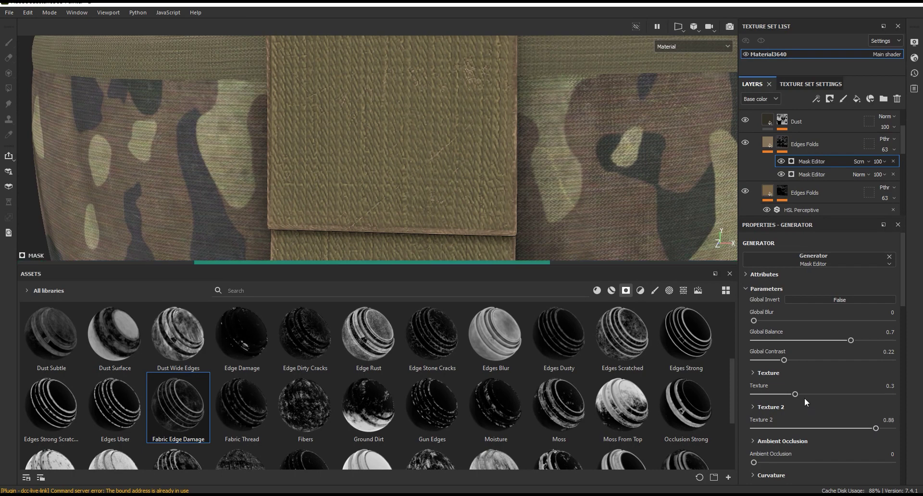
left_click_drag(795, 393, 809, 393)
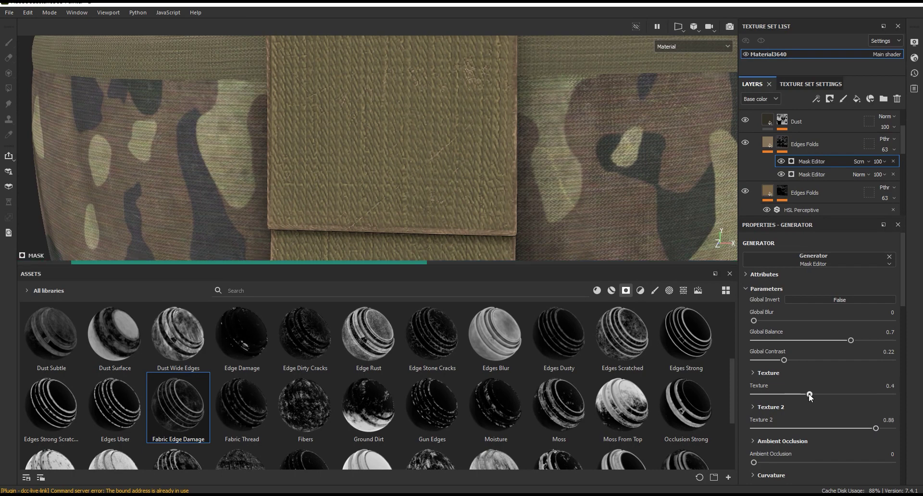
scroll(391, 197, "down", 5)
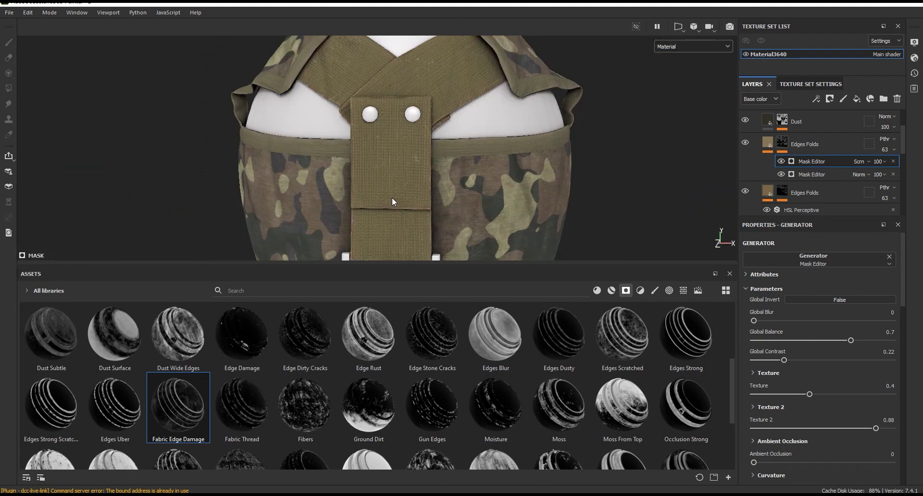
left_click_drag(440, 234, 382, 152, "alt")
scroll(383, 163, "up", 3)
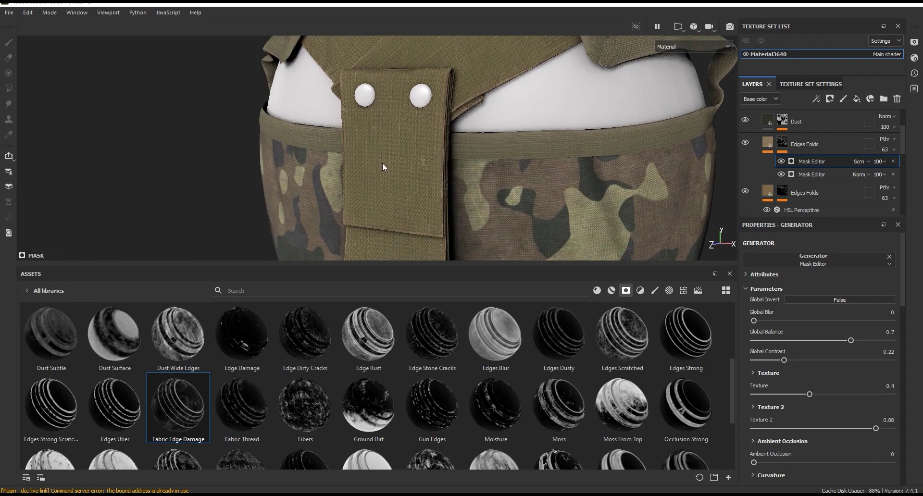
scroll(397, 224, "up", 3)
scroll(398, 225, "up", 4)
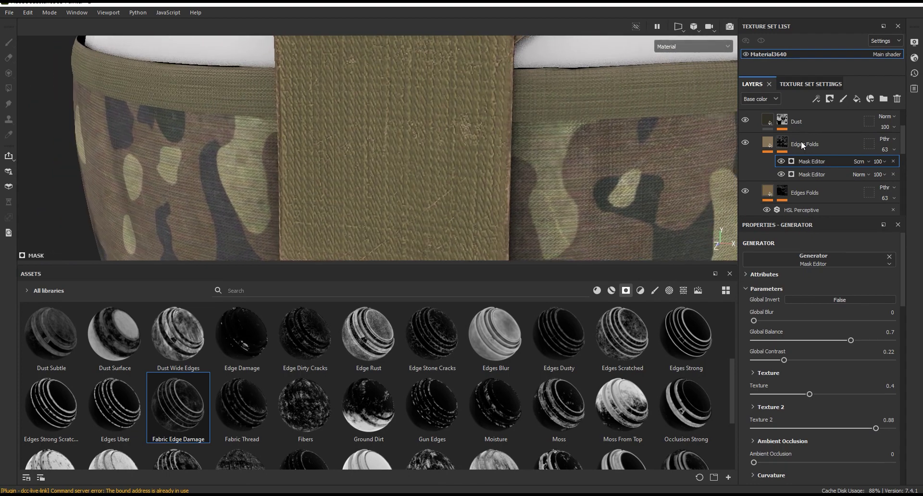
left_click(816, 99)
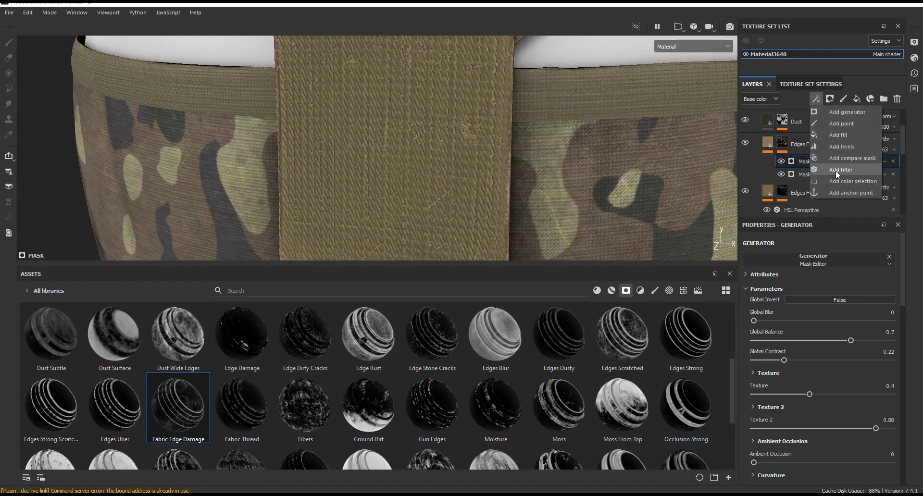
Add a Sharpen filter to the end of the Edges Folds mask stack.
left_click(836, 171)
left_click(822, 265)
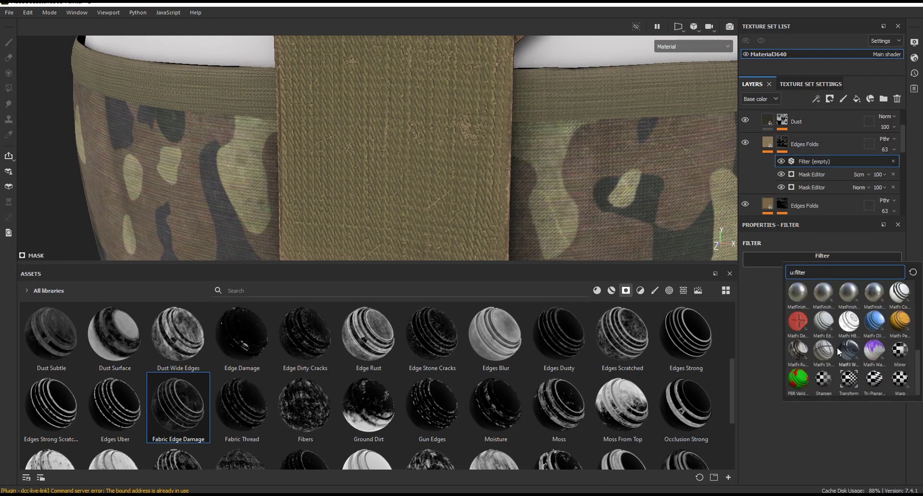
left_click(813, 375)
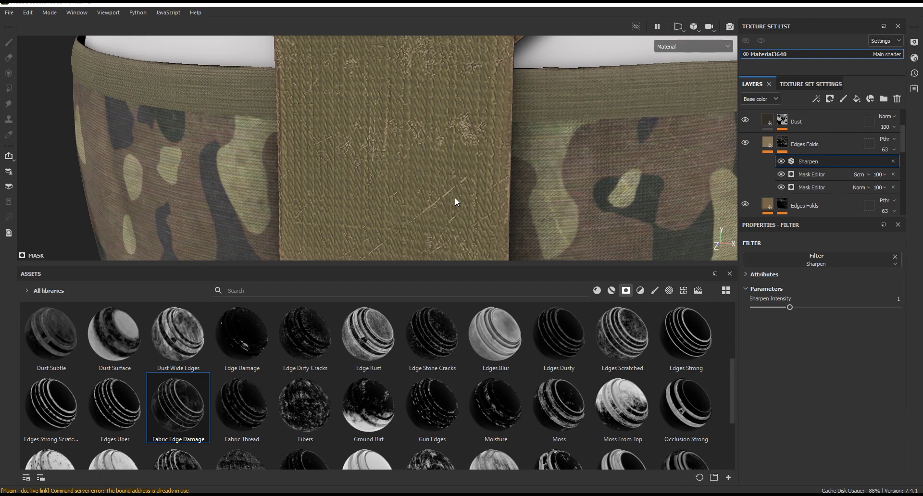
scroll(418, 164, "down", 5)
left_click_drag(391, 173, 461, 151, "alt")
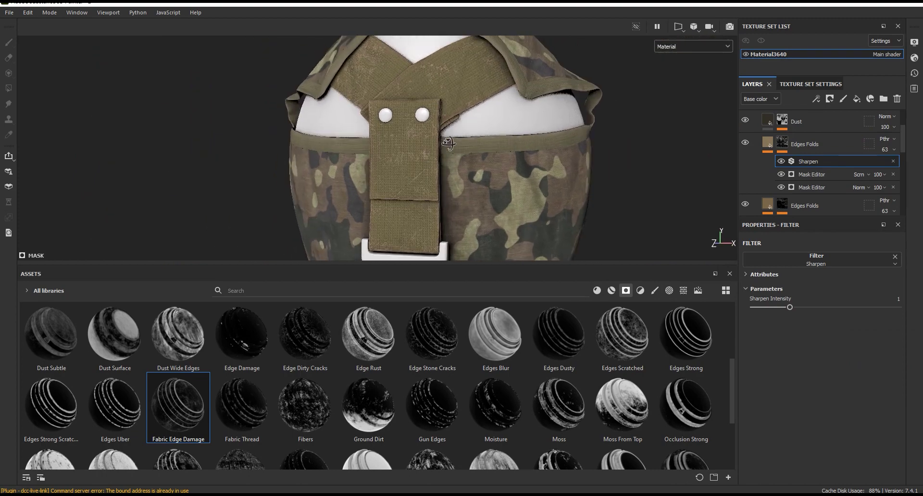
scroll(461, 150, "up", 5)
scroll(447, 227, "up", 3)
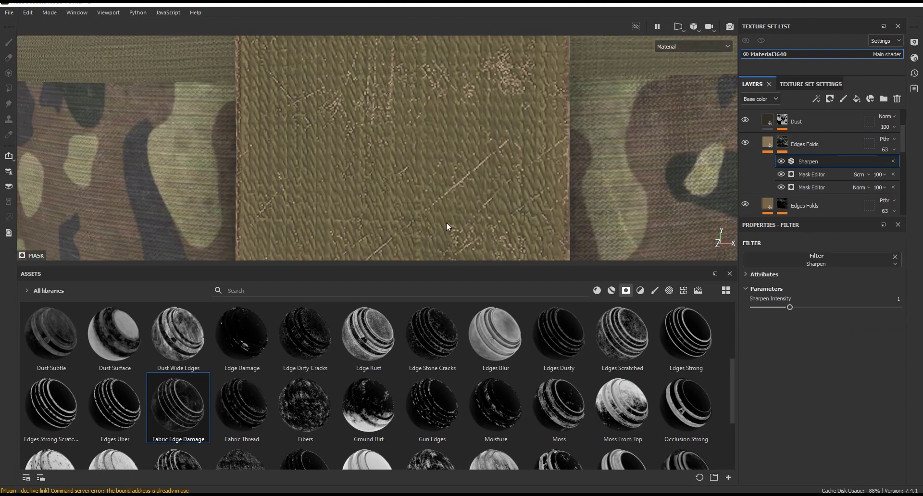
Reduce the Sharpen intensity to 0.04 and inspect the vest.
left_click(760, 307)
left_click_drag(758, 307, 757, 307)
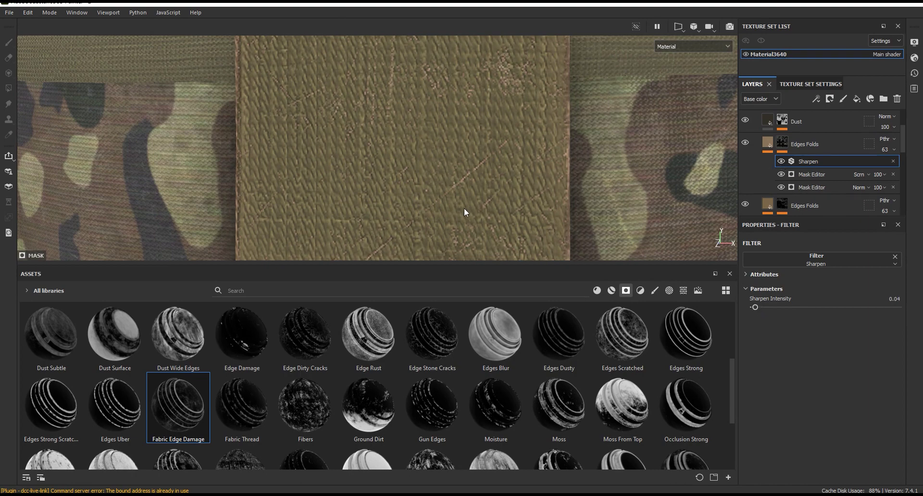
scroll(463, 212, "down", 5)
mouse_move(421, 229)
left_mouse_down("alt")
mouse_move(499, 167)
mouse_move(411, 173)
left_mouse_up("alt")
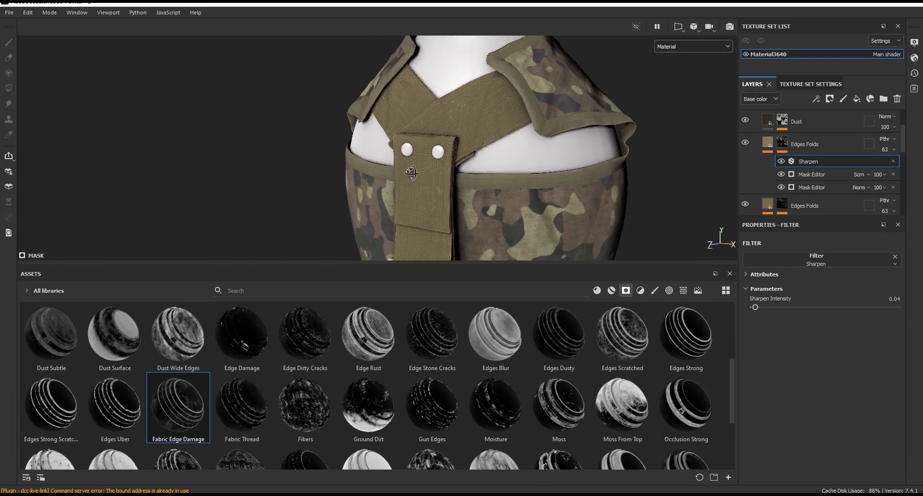
scroll(443, 142, "up", 2)
scroll(447, 148, "up", 2)
scroll(461, 158, "up", 1)
scroll(501, 187, "up", 3)
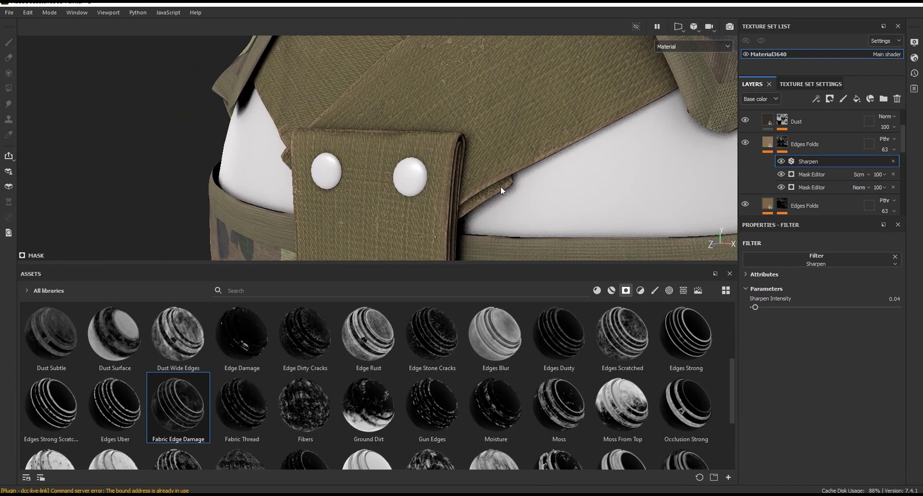
left_click(759, 139)
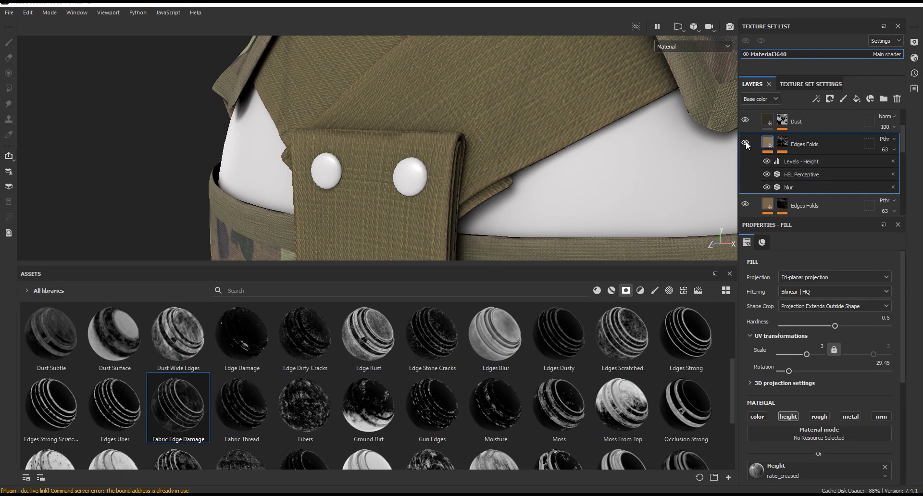
Raise the Edges Folds HSL Perceptive Lightness to 0.647 to brighten the creased olive fabric.
scroll(469, 108, "down", 2)
scroll(468, 107, "down", 3)
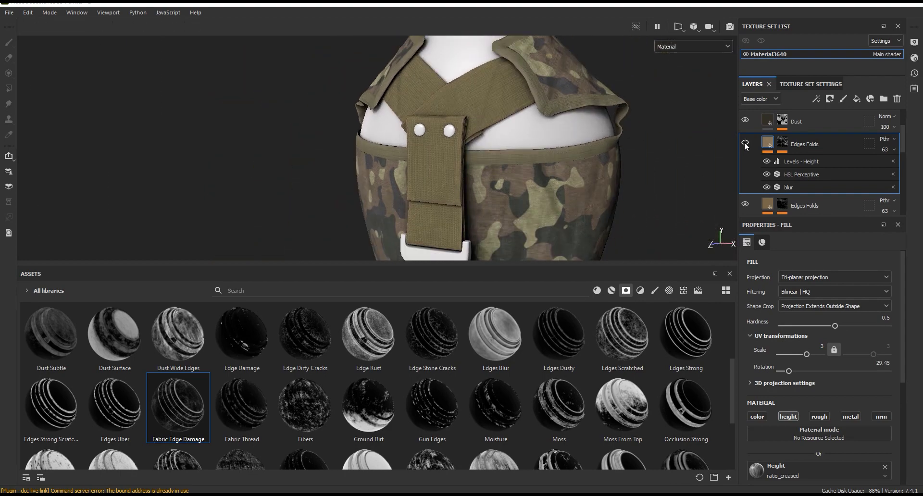
scroll(471, 134, "up", 2)
scroll(471, 134, "up", 3)
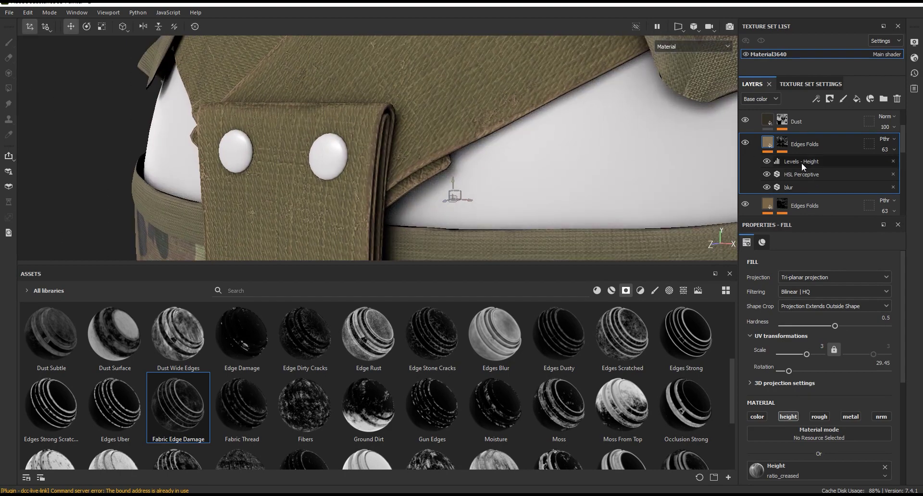
left_click(804, 174)
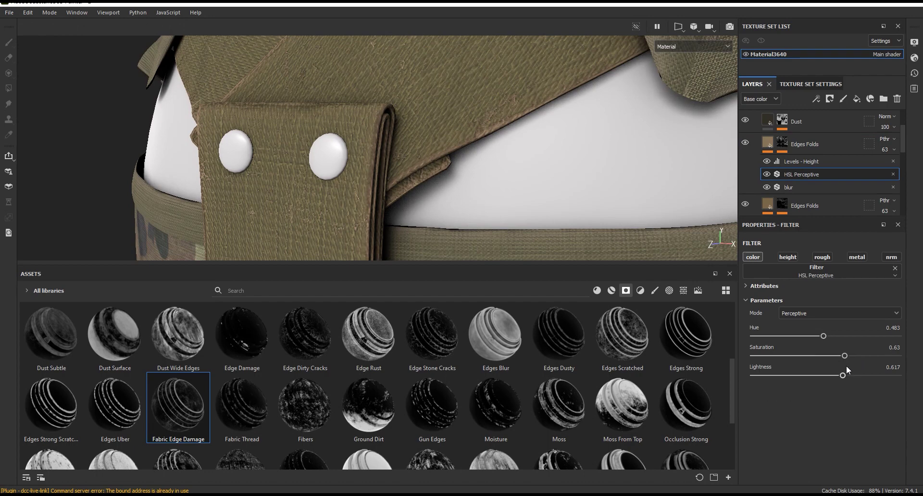
left_click_drag(845, 375, 847, 376)
left_click_drag(534, 129, 563, 157, "alt")
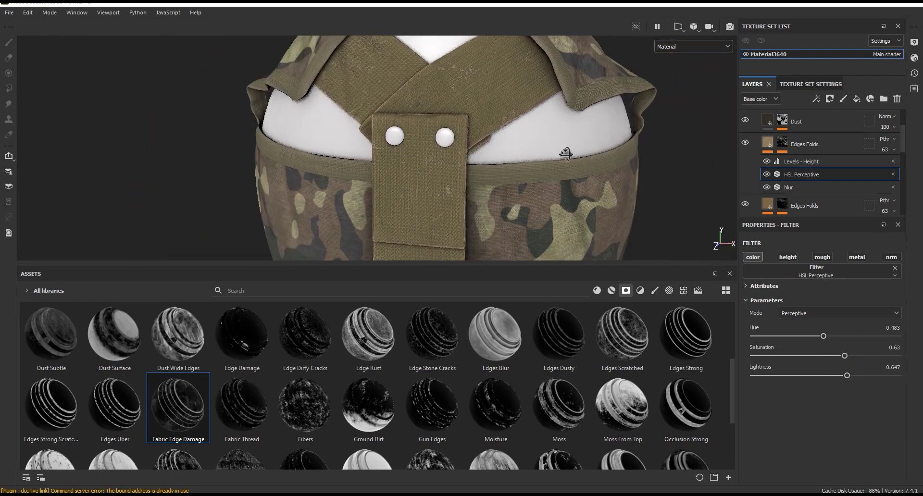
scroll(564, 156, "down", 5)
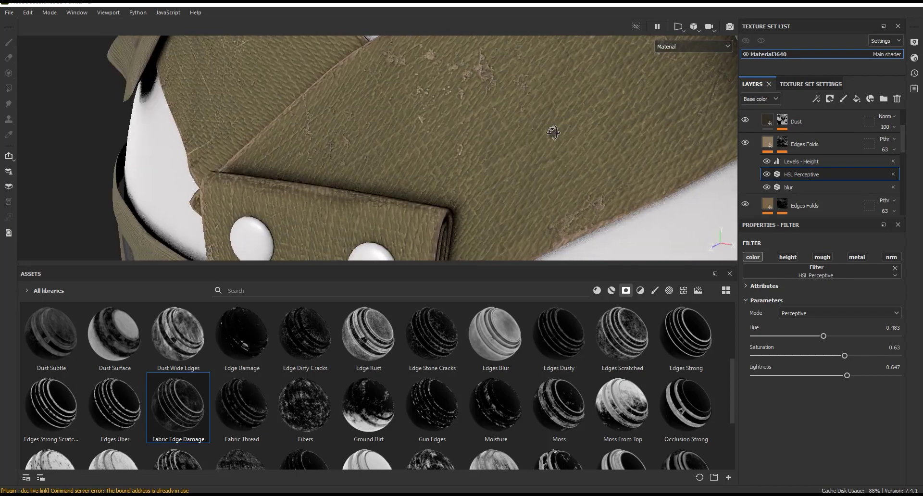
left_click(802, 162)
left_click(816, 99)
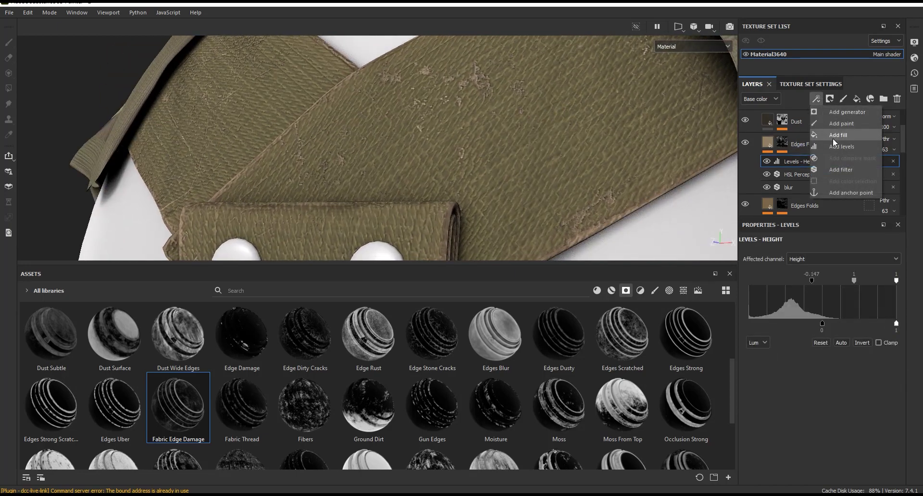
left_click(837, 146)
left_click(835, 260)
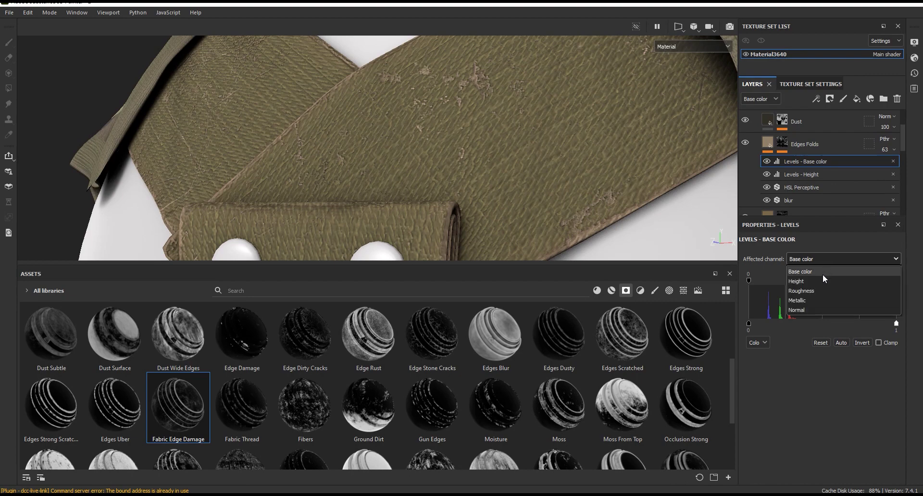
left_click(812, 290)
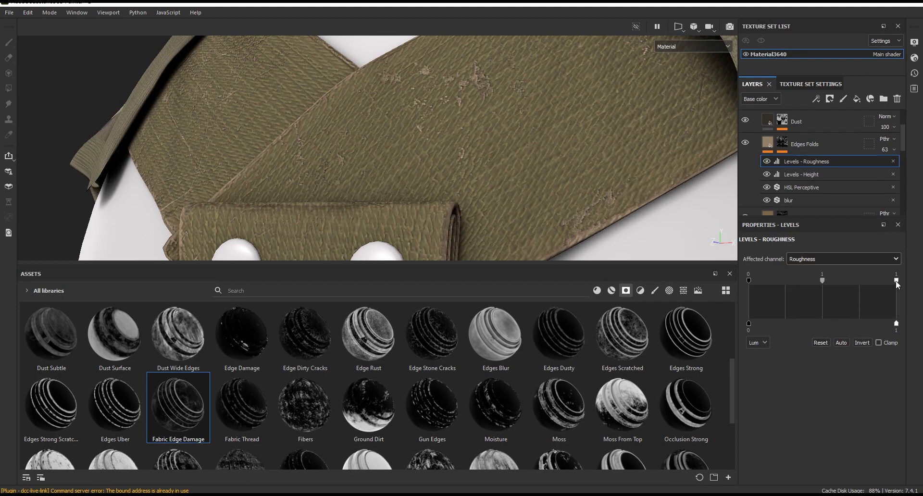
left_click(893, 162)
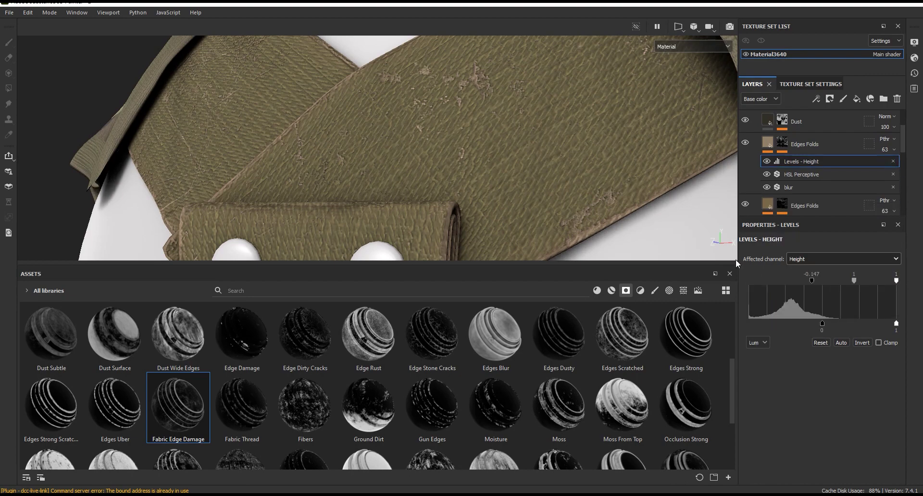
scroll(481, 87, "down", 5)
scroll(481, 81, "down", 5)
scroll(521, 177, "down", 3)
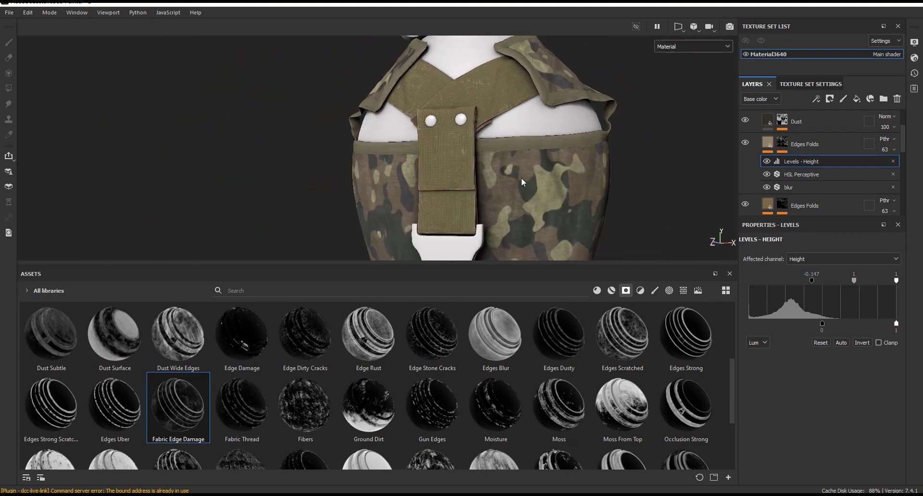
left_click_drag(558, 189, 633, 191, "alt")
scroll(494, 178, "up", 5)
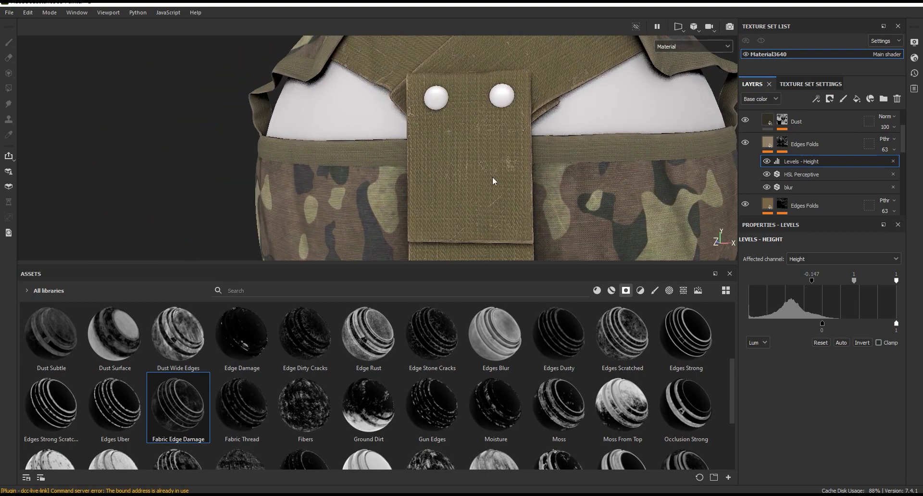
left_click(782, 144)
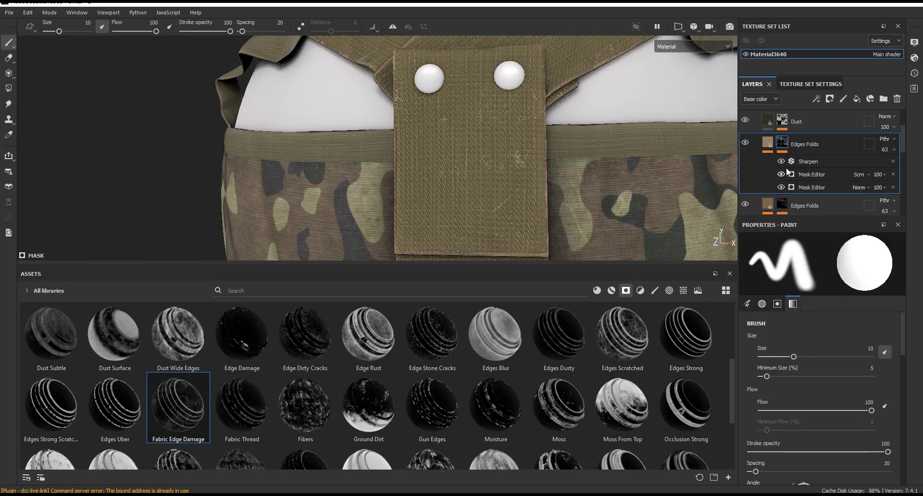
Lower the first Mask Editor's Global Balance to 0.58 and check the canteen's side and front.
left_click(823, 175)
left_click_drag(849, 340, 833, 340)
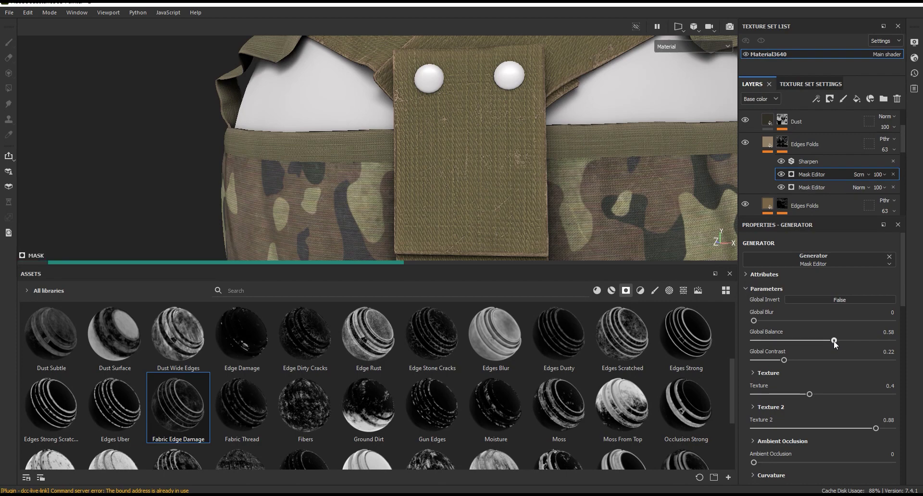
scroll(434, 191, "down", 5)
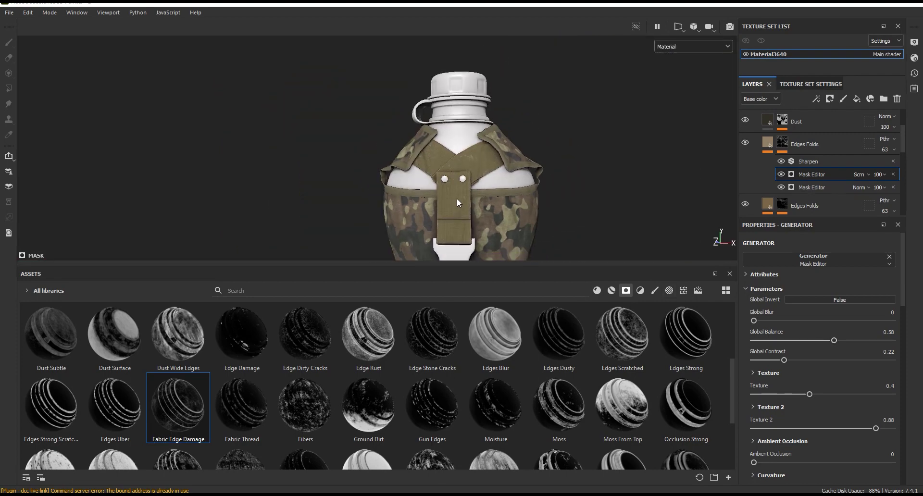
mouse_move(457, 198)
left_mouse_down("alt")
mouse_move(432, 213)
mouse_move(480, 211)
left_mouse_up("alt")
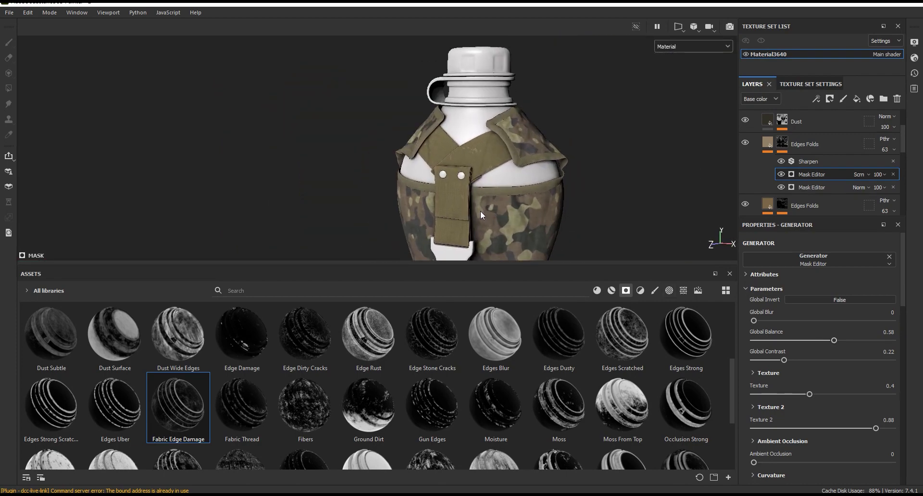
scroll(479, 215, "up", 3)
middle_click_drag(479, 214, 475, 148)
scroll(462, 169, "up", 4)
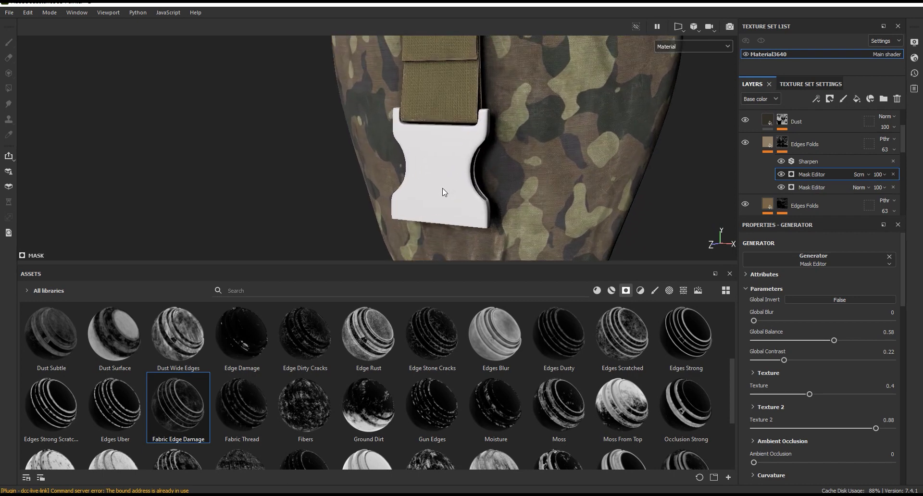
scroll(443, 191, "up", 3)
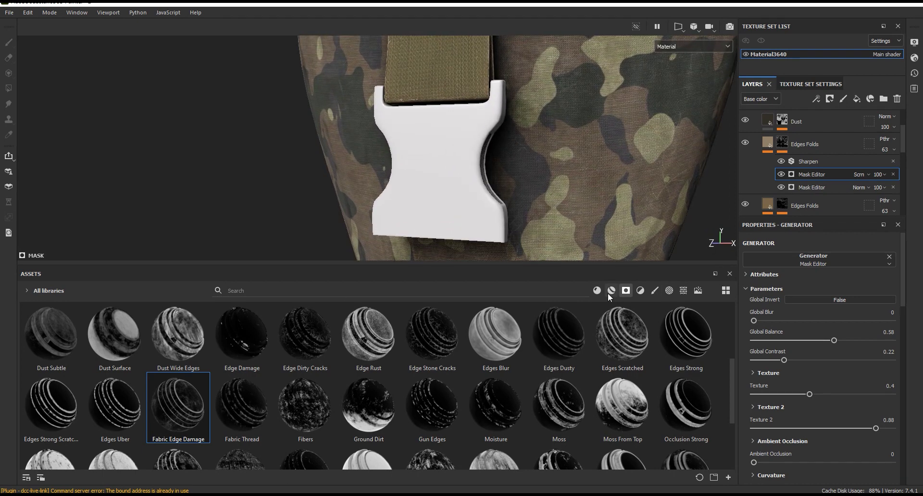
left_click(344, 291)
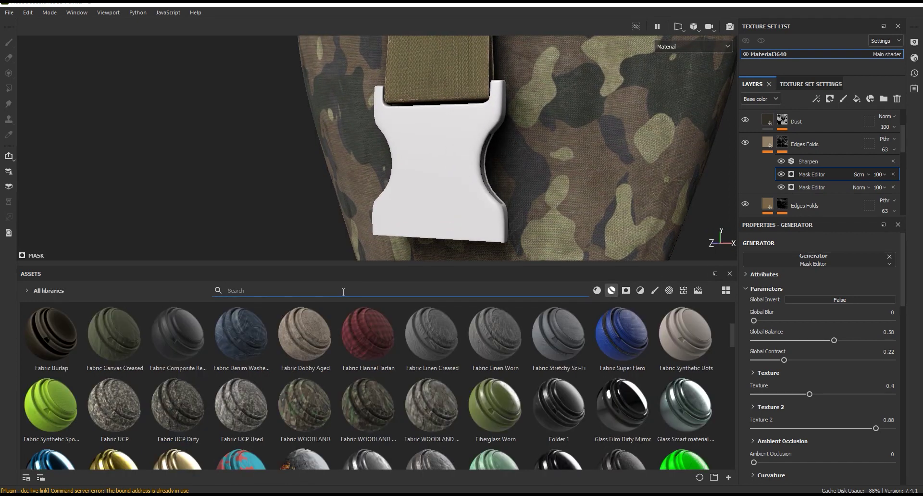
Search assets for 'plastic', trial Fiberglass Worn on the buckle, then delete that layer.
type("plastic")
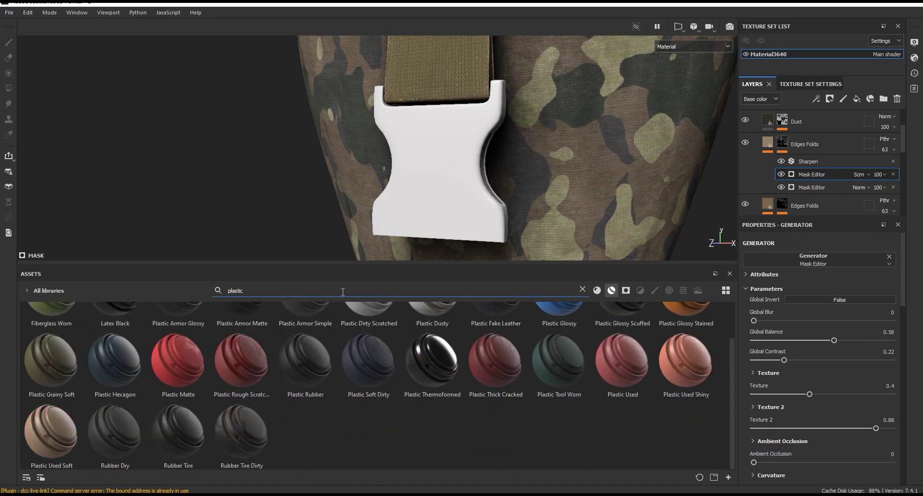
left_click_drag(731, 385, 729, 338)
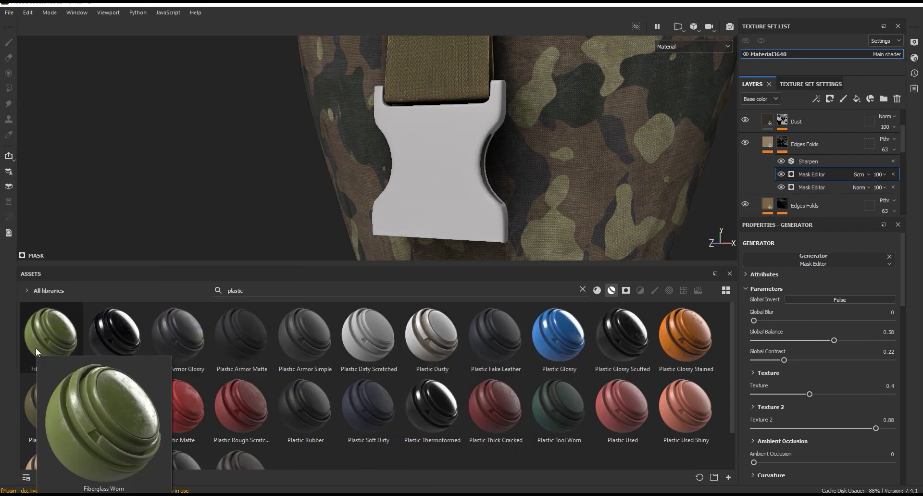
mouse_move(36, 347)
left_mouse_down()
mouse_move(183, 323)
mouse_move(362, 180)
left_mouse_up()
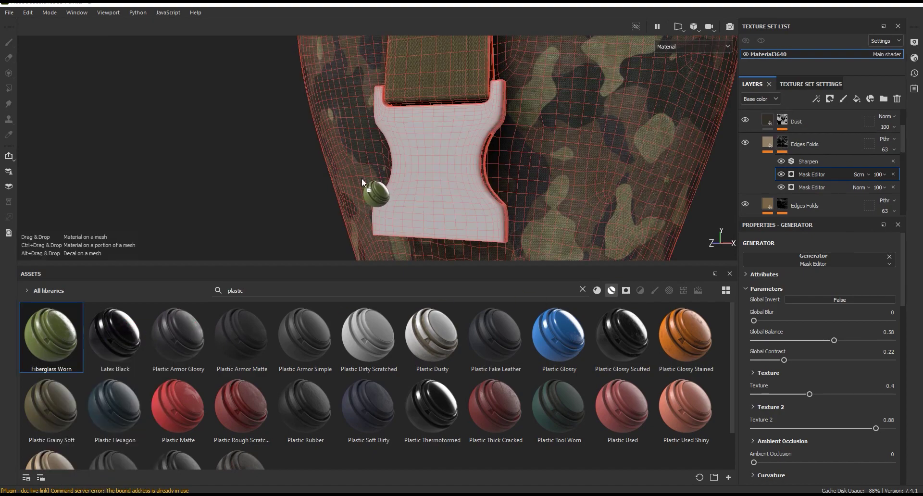
left_click_drag(433, 177, 435, 178)
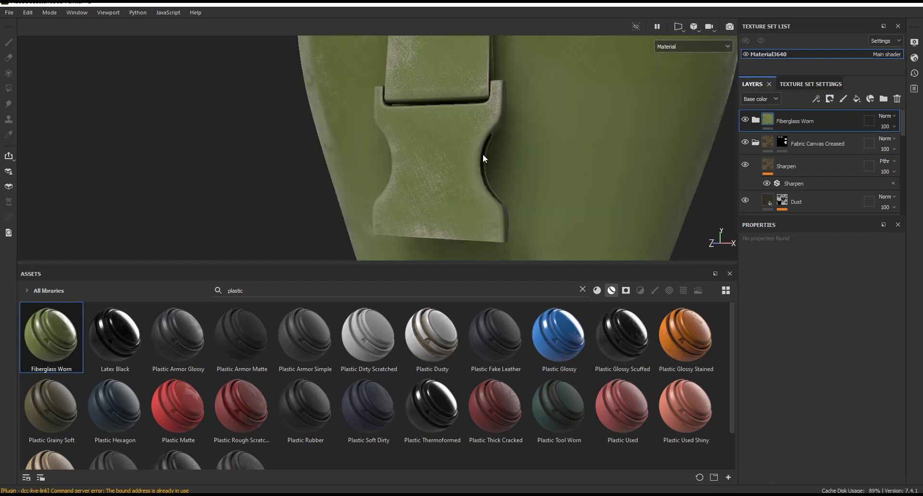
scroll(464, 227, "up", 2)
mouse_move(464, 227)
left_mouse_down("alt")
mouse_move(598, 192)
mouse_move(472, 221)
mouse_move(502, 215)
left_mouse_up("alt")
left_click(897, 99)
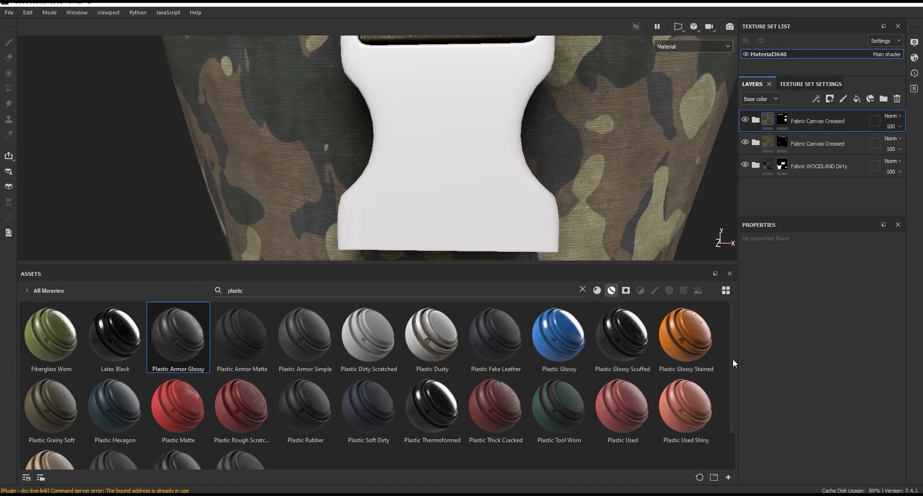
Trial Plastic Used Soft on the buckle, delete it, and apply Plastic Grainy Soft instead.
left_click_drag(733, 358, 732, 404)
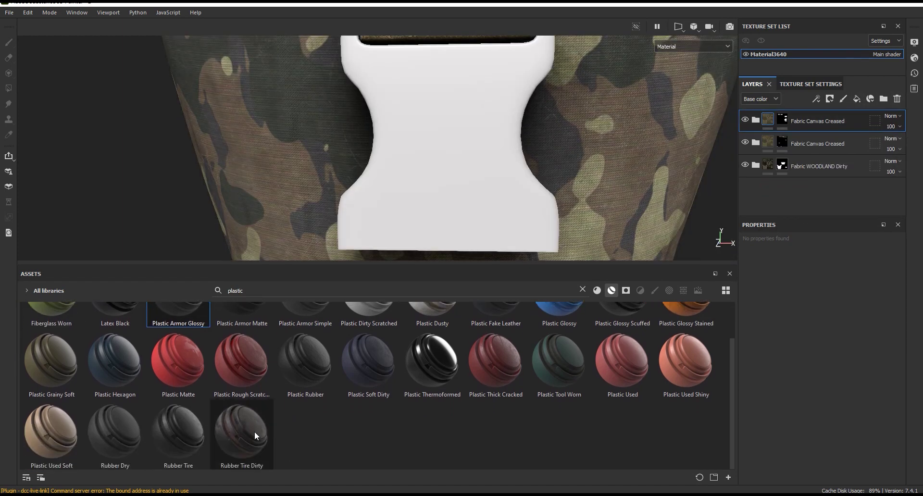
mouse_move(178, 431)
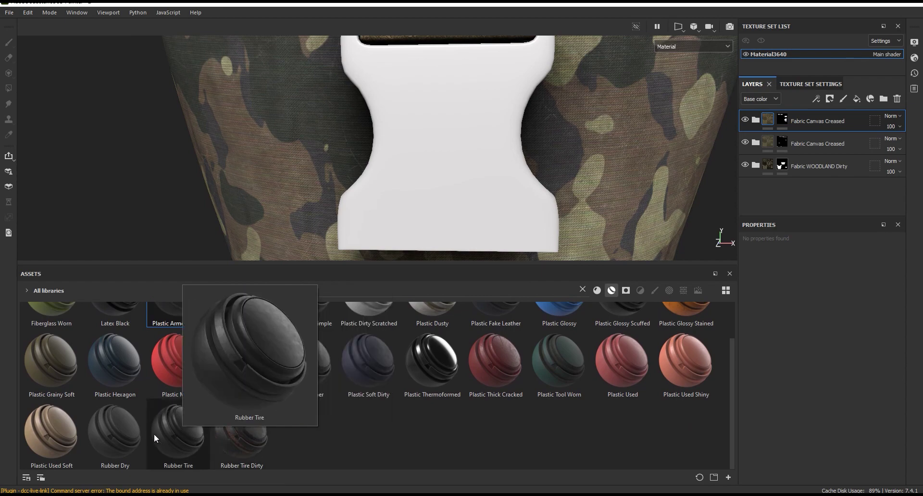
left_click_drag(47, 435, 437, 151)
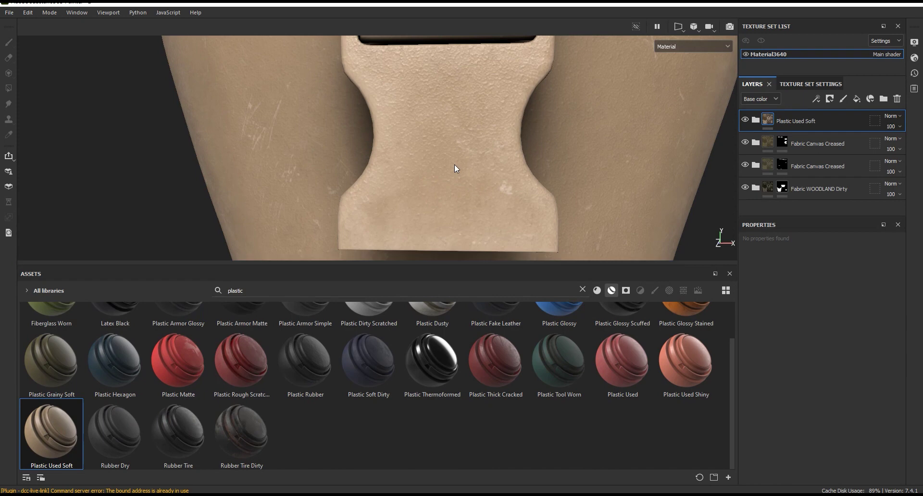
mouse_move(454, 165)
left_mouse_down("alt")
mouse_move(464, 157)
mouse_move(436, 201)
left_mouse_up("alt")
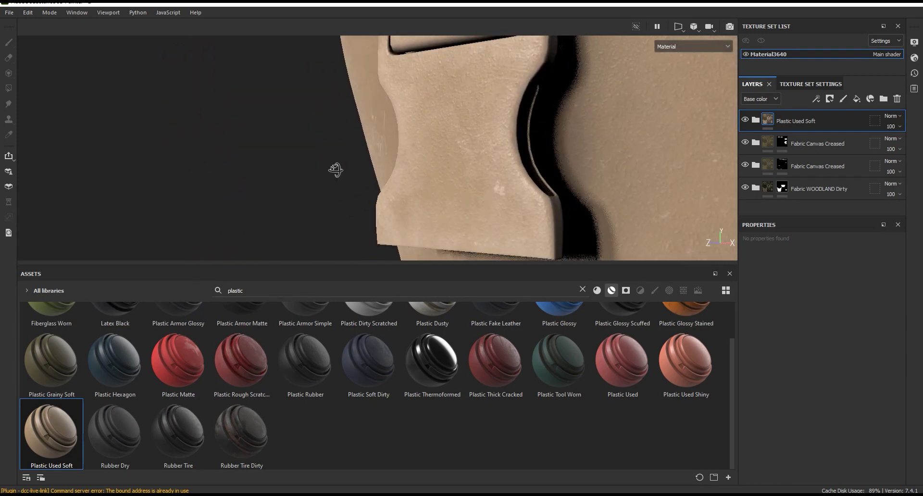
scroll(435, 200, "up", 2)
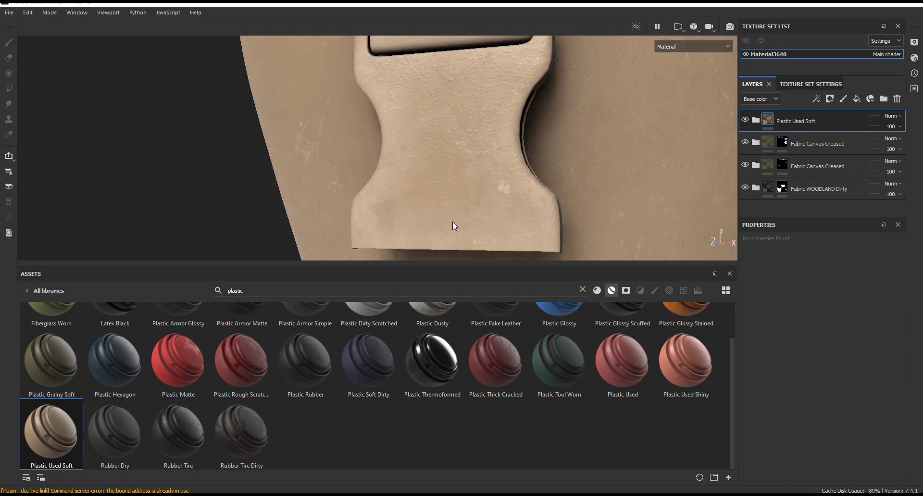
scroll(644, 200, "up", 2)
scroll(644, 200, "down", 3)
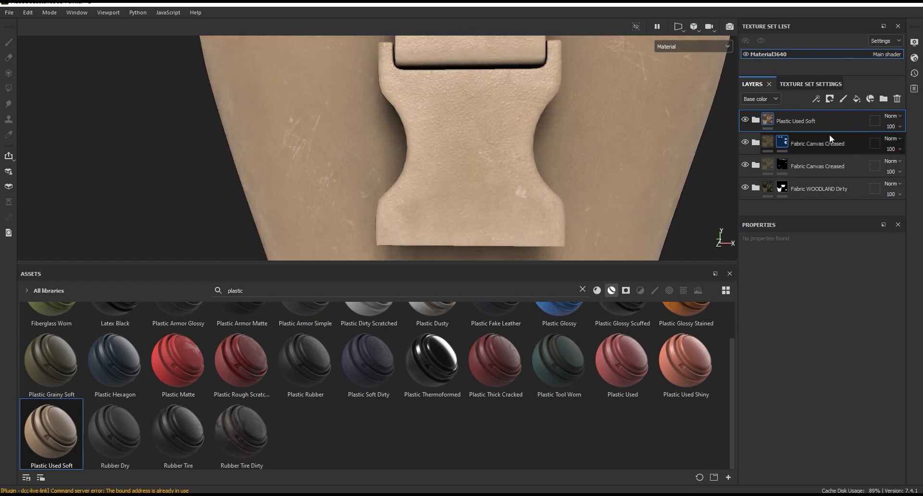
left_click(897, 98)
mouse_move(81, 347)
left_mouse_down()
mouse_move(465, 185)
mouse_move(391, 190)
mouse_move(480, 192)
mouse_move(483, 200)
mouse_move(394, 214)
mouse_move(482, 206)
left_mouse_up()
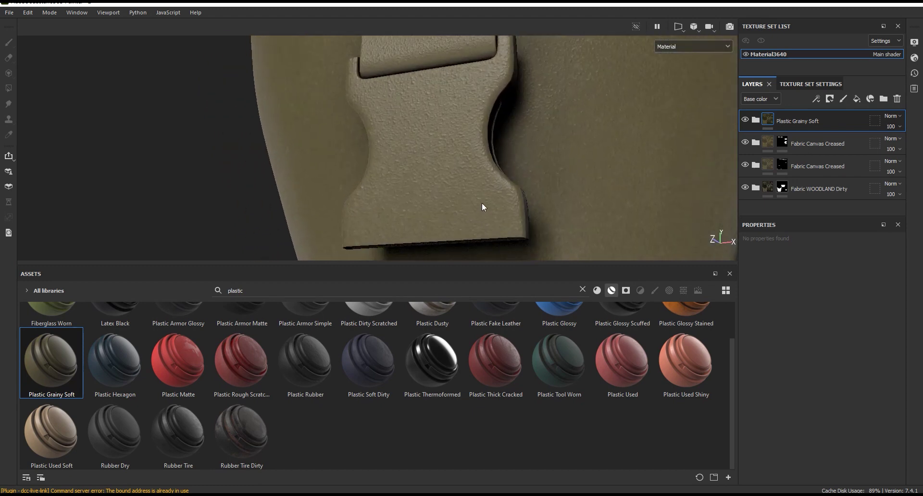
left_click(830, 99)
Give Plastic Grainy Soft a black mask and polygon-fill the buckle mesh so only it shows.
left_click(849, 123)
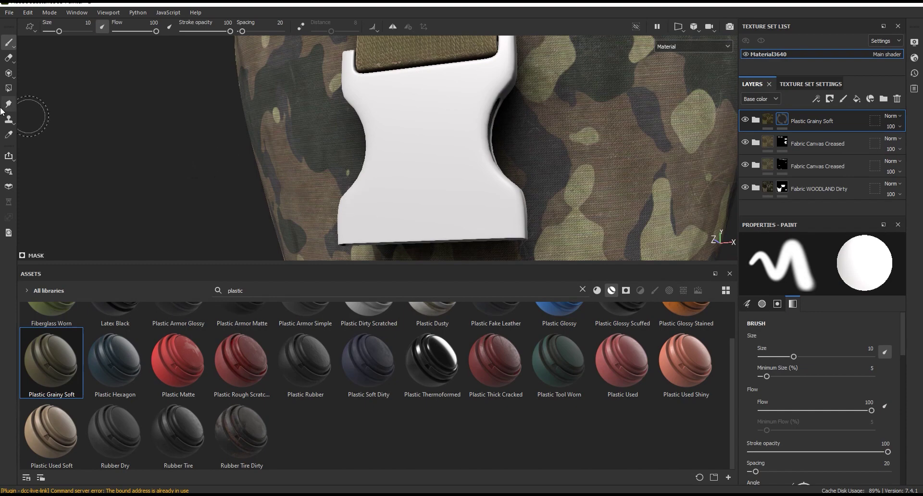
left_click(9, 88)
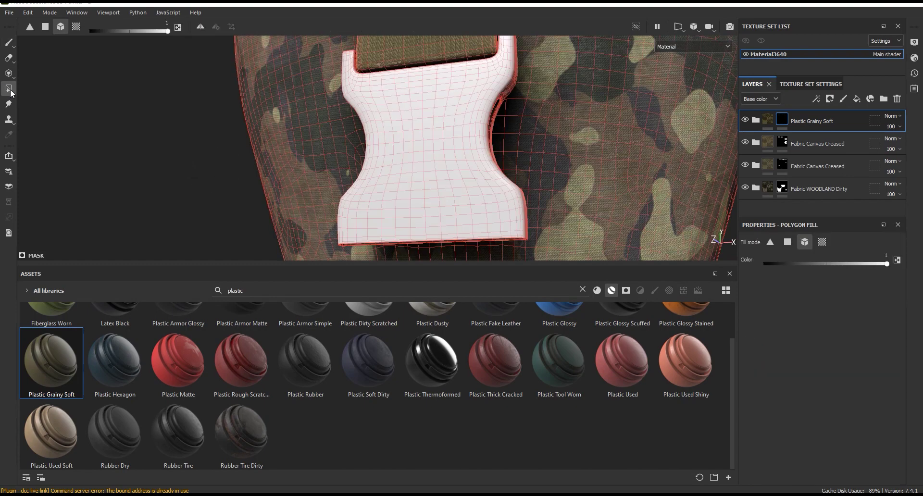
left_click(432, 189)
key("1")
Expand the Plastic Grainy Soft folder to show its sublayers, enlarging the viewport and layer list.
scroll(334, 205, "down", 5)
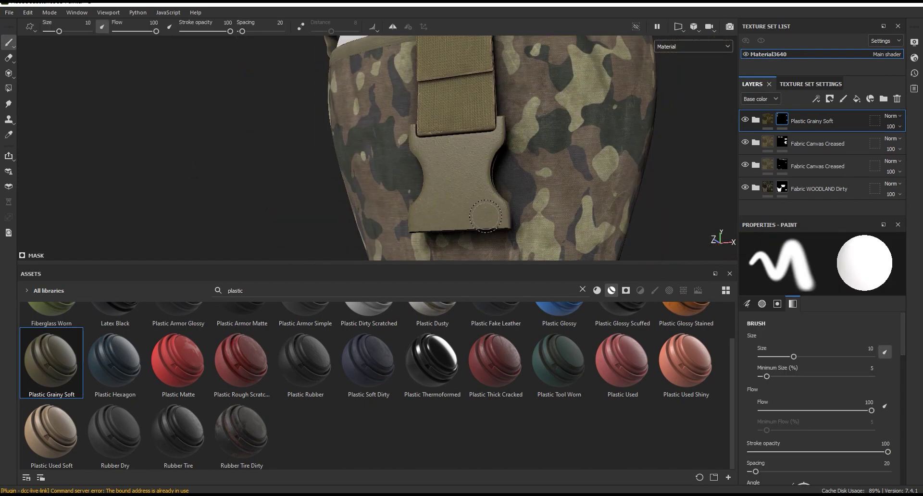
scroll(333, 204, "up", 5)
scroll(375, 231, "up", 3)
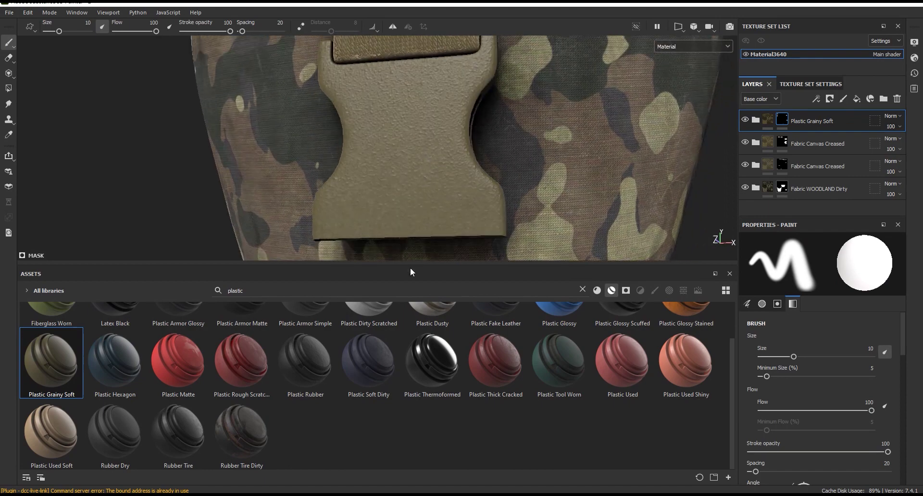
left_click_drag(412, 265, 412, 364)
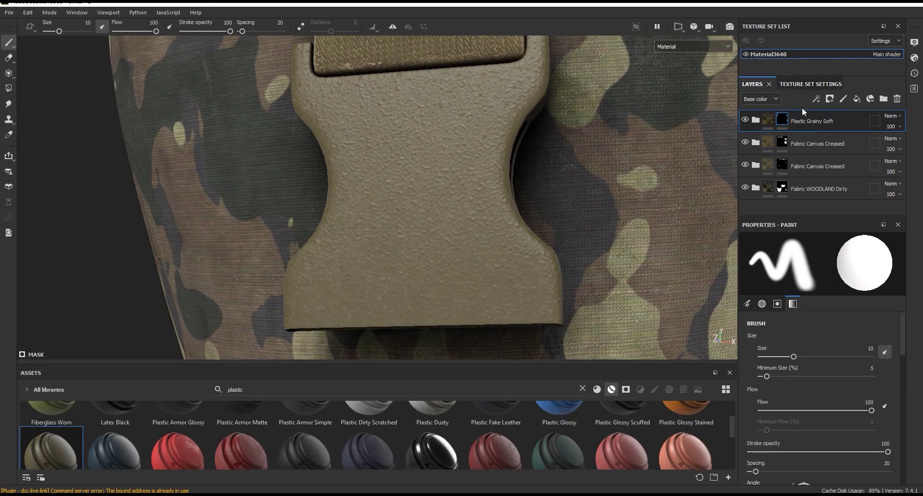
left_click(757, 120)
left_click_drag(825, 217, 825, 240)
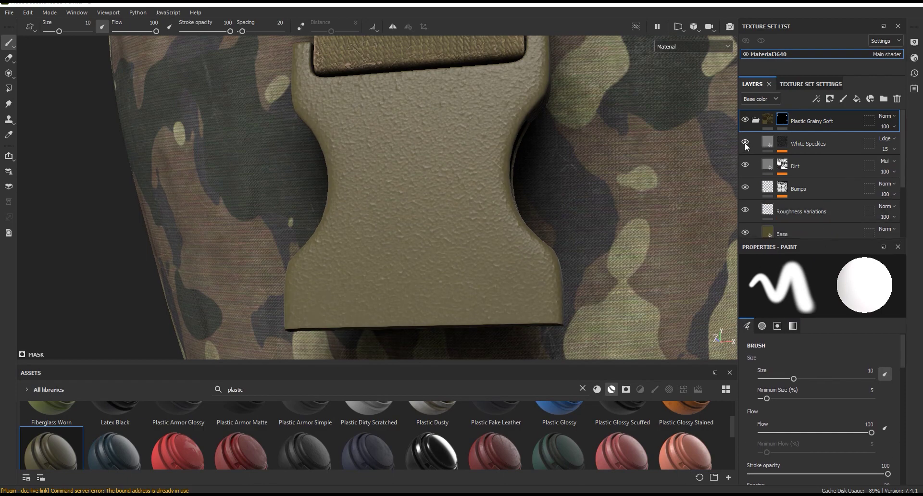
Hide the Bumps layer and select the plastic's Base fill, orbiting to face the buckle.
left_click(746, 188)
scroll(795, 200, "down", 2)
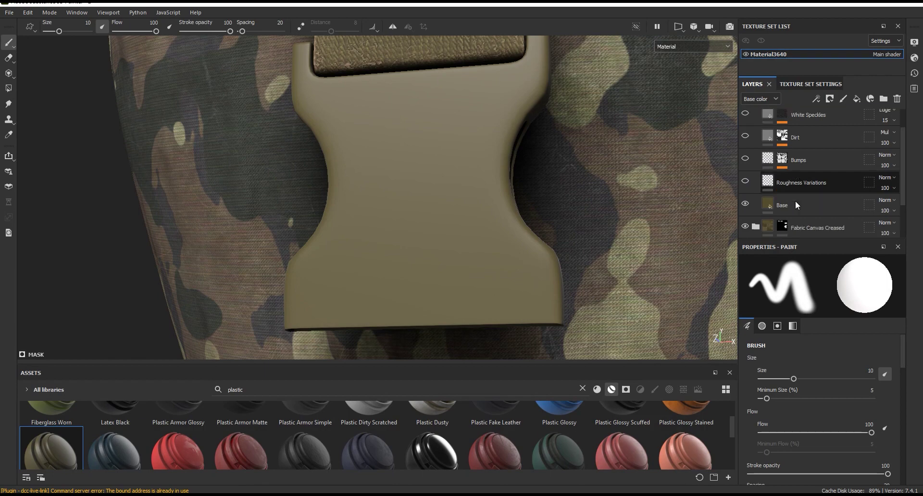
scroll(795, 200, "down", 2)
left_click(800, 154)
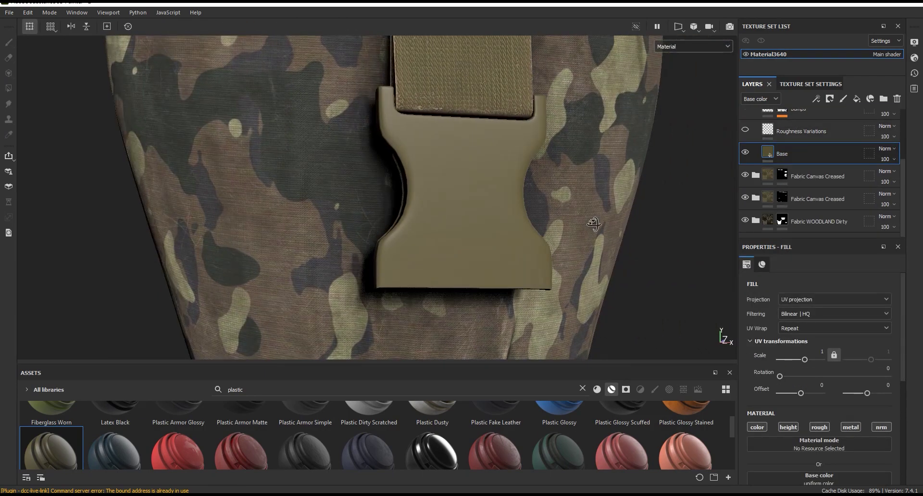
left_click_drag(451, 214, 471, 252, "alt")
scroll(427, 294, "down", 5)
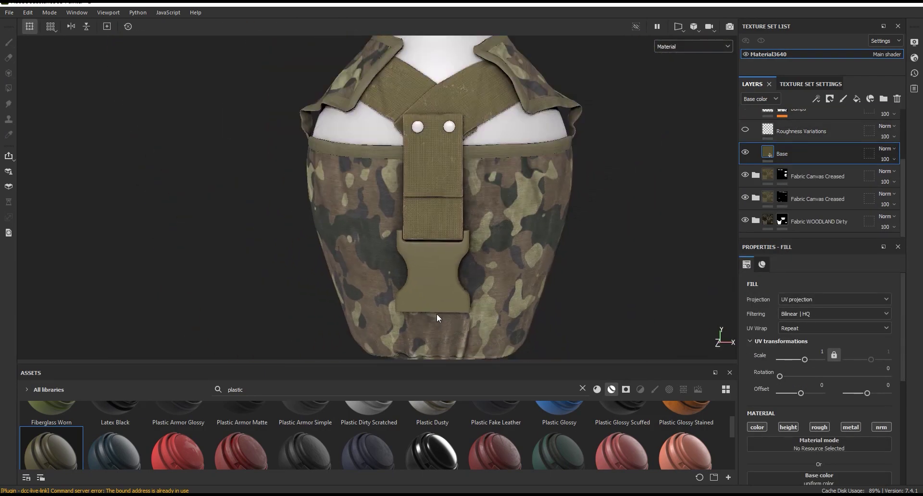
left_click_drag(435, 313, 440, 290, "alt")
scroll(433, 303, "up", 5)
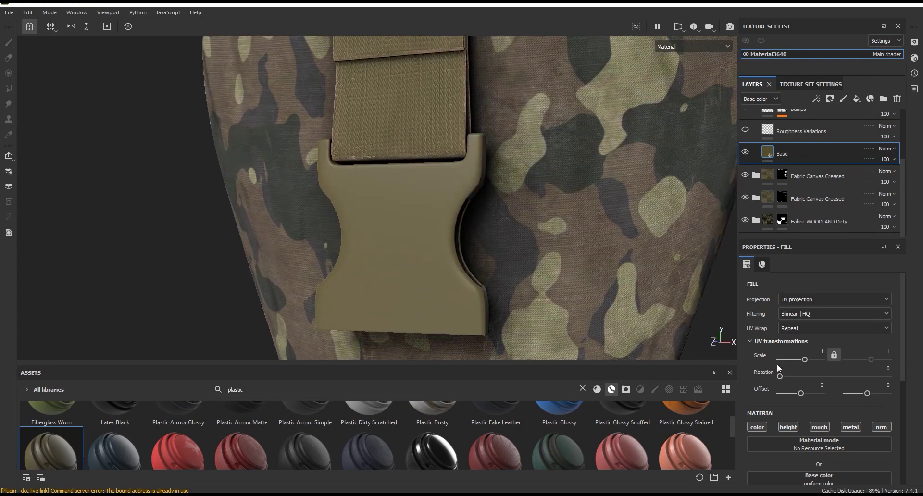
Turn off the Base fill's height channel and bring up its base colour picker.
left_click_drag(906, 309, 905, 365)
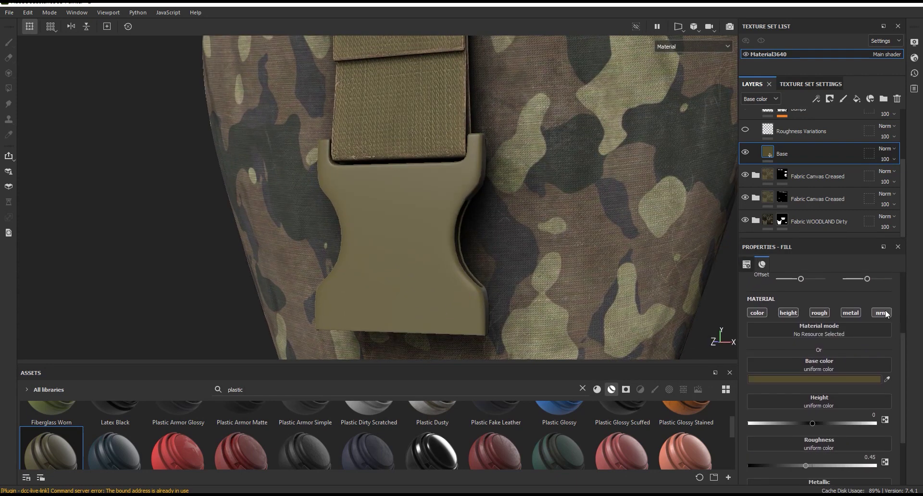
left_click(785, 313)
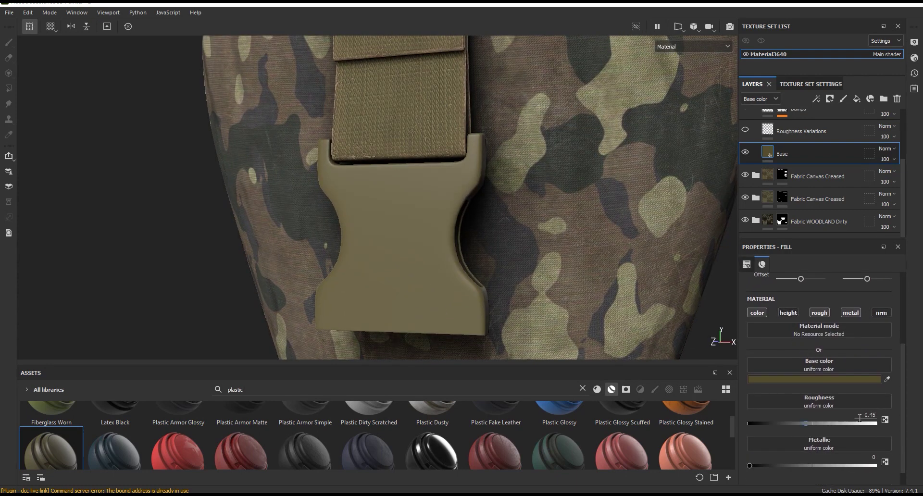
left_click(823, 379)
left_click_drag(750, 251, 659, 198)
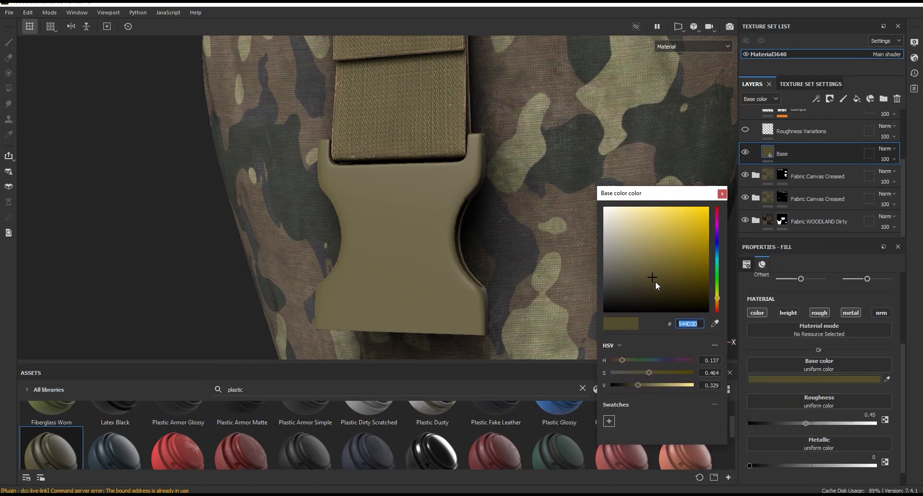
Shift the buckle's base colour hue, saturation and value to the tan 665333.
left_click_drag(717, 299, 718, 301)
left_click_drag(649, 375, 646, 385)
scroll(371, 276, "down", 5)
scroll(391, 271, "up", 3)
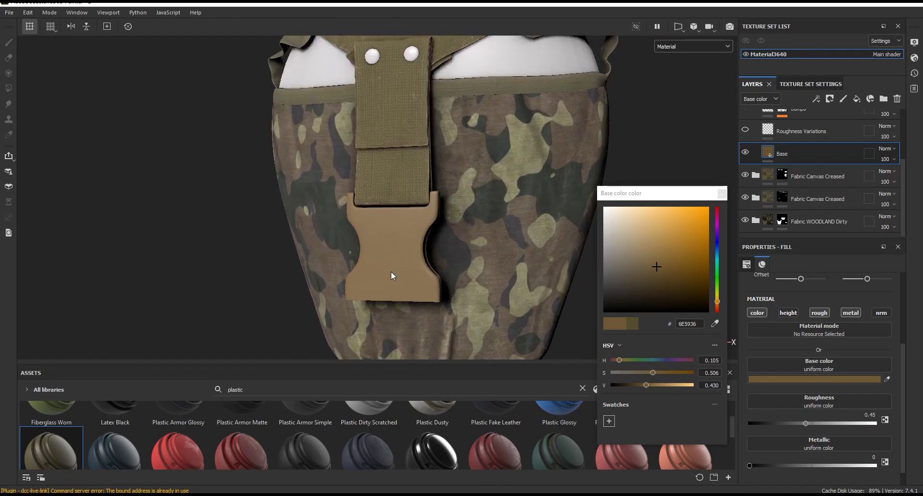
scroll(391, 272, "up", 1)
left_click_drag(645, 385, 644, 386)
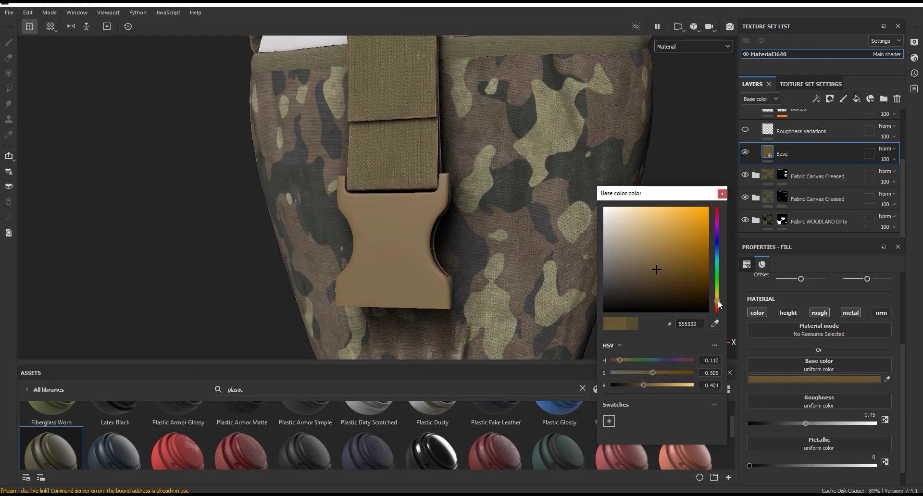
left_click(722, 193)
scroll(389, 276, "up", 1)
Compare the Roughness Variations layer and try Base roughness values of 0.3060 and 0.4030.
mouse_move(389, 277)
left_mouse_down("alt")
mouse_move(373, 285)
mouse_move(515, 336)
mouse_move(301, 323)
mouse_move(450, 313)
mouse_move(540, 328)
left_mouse_up("alt")
left_click(797, 126)
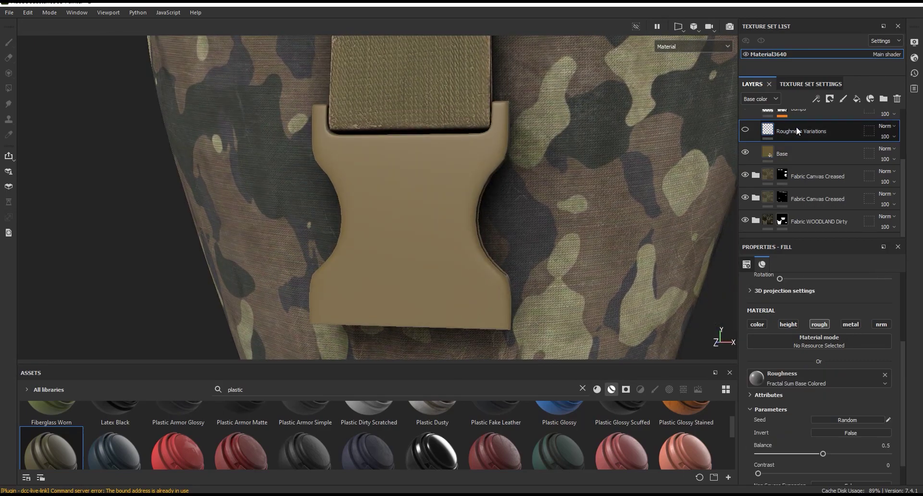
mouse_move(371, 249)
left_mouse_down("alt")
mouse_move(422, 264)
mouse_move(458, 215)
mouse_move(466, 274)
mouse_move(503, 213)
left_mouse_up("alt")
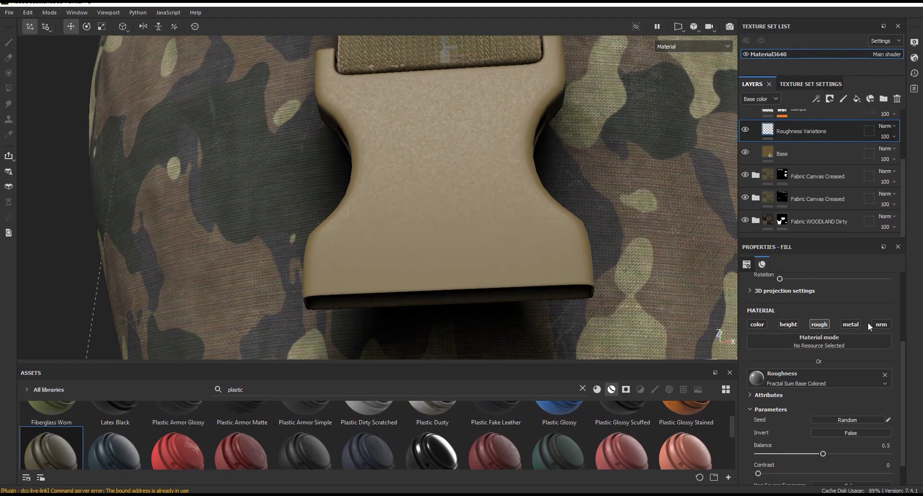
left_click(782, 151)
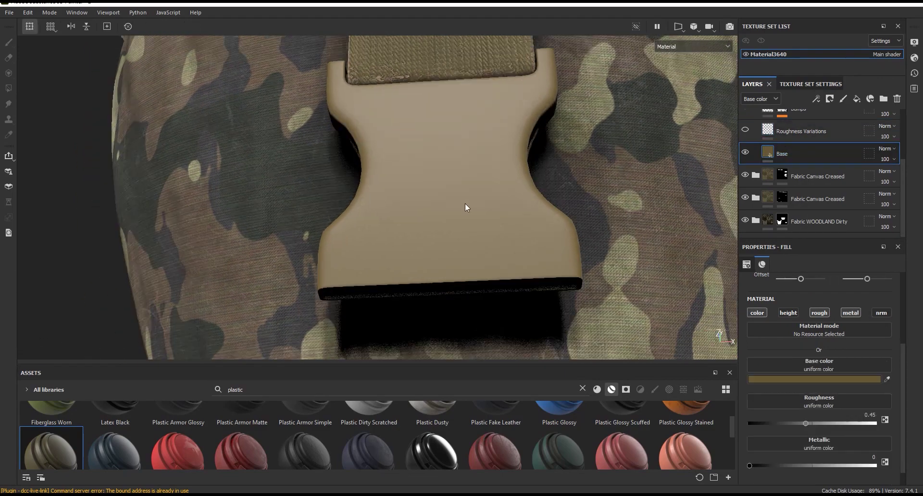
left_click_drag(465, 206, 527, 239, "alt")
left_click_drag(806, 423, 787, 429)
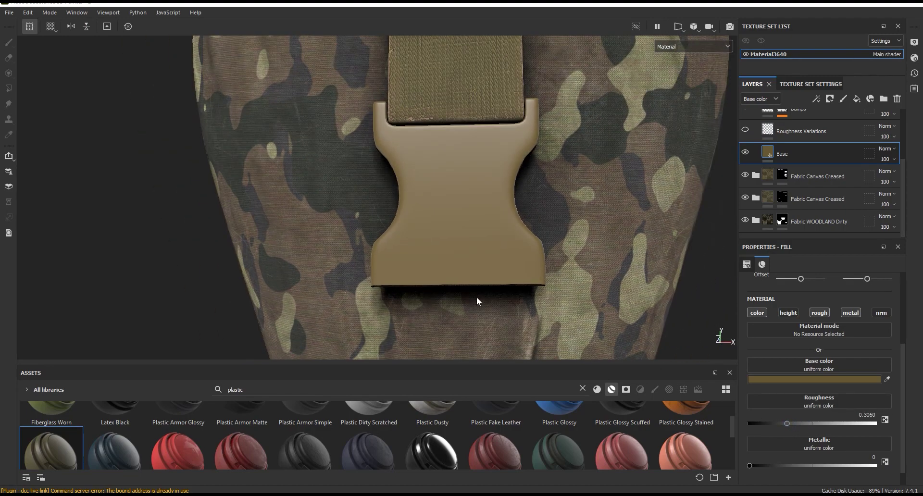
left_click_drag(477, 296, 601, 307, "alt")
left_click_drag(789, 423, 800, 423)
left_click_drag(601, 226, 505, 222, "alt")
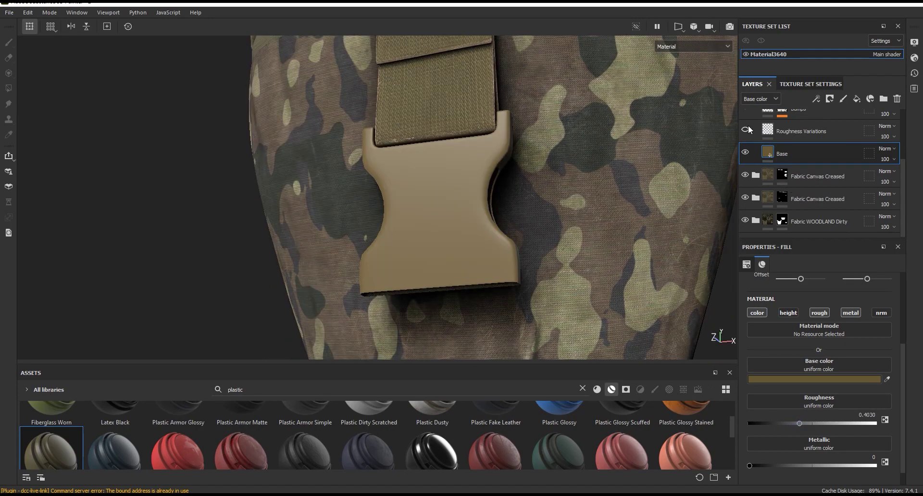
Turn on Roughness Variations and lower the Base roughness to 0.2836.
left_click(815, 129)
mouse_move(458, 214)
left_mouse_down("alt")
mouse_move(491, 202)
mouse_move(453, 206)
mouse_move(535, 268)
left_mouse_up("alt")
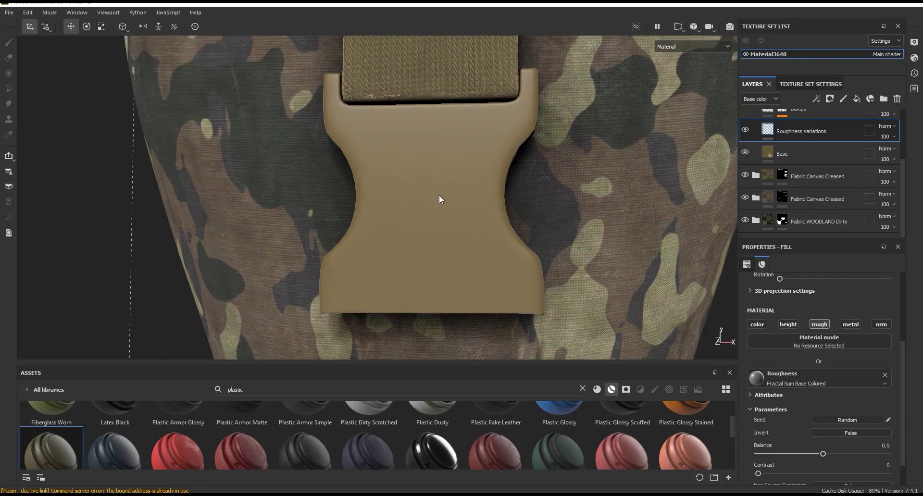
left_click_drag(439, 194, 447, 233, "alt")
left_click(800, 154)
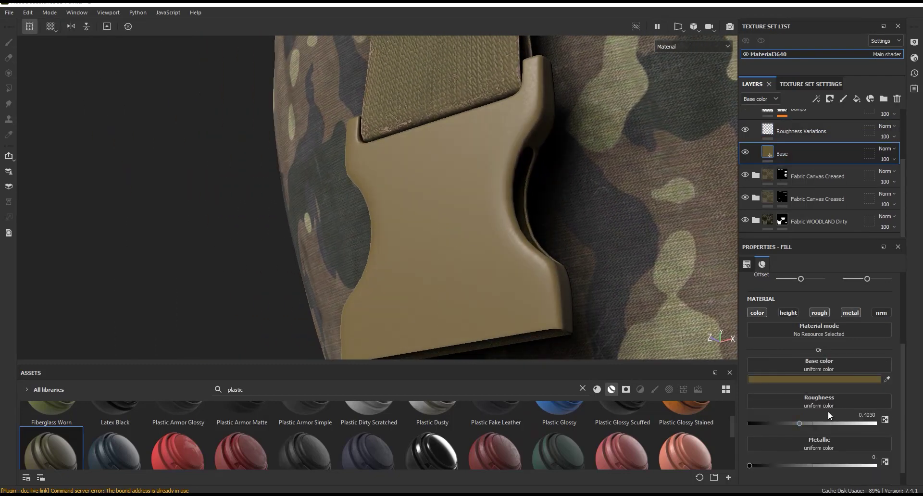
left_click_drag(799, 425, 784, 427)
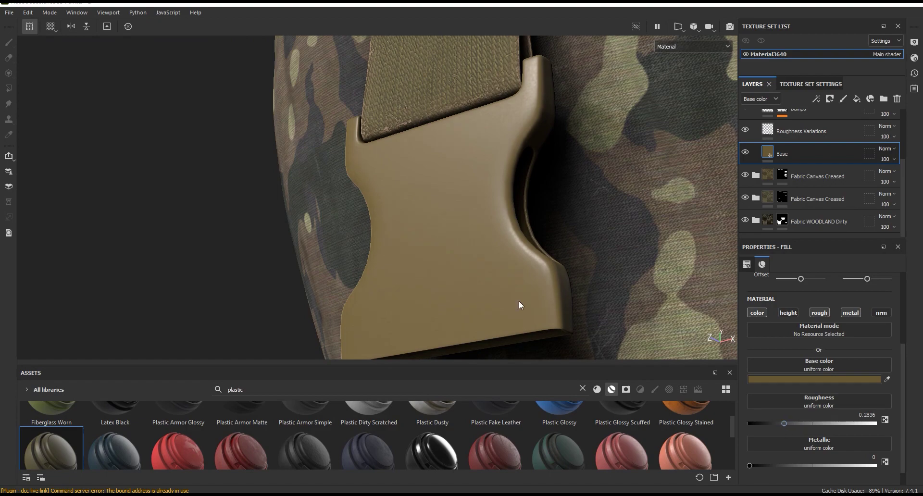
left_click_drag(567, 325, 561, 244, "alt")
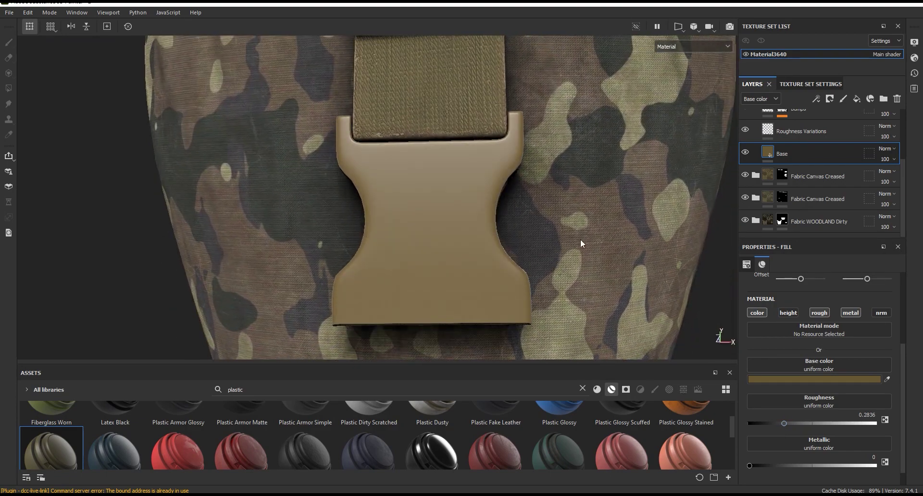
scroll(809, 203, "up", 3)
left_click(754, 166)
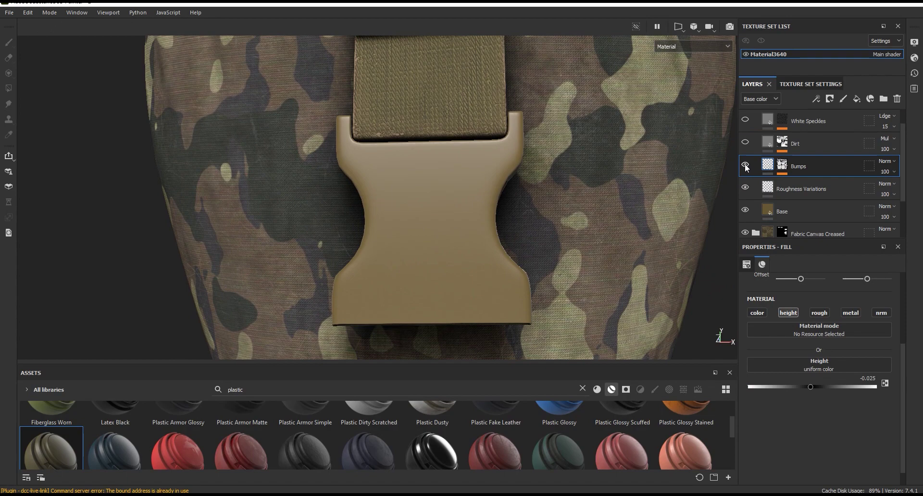
Make the Bumps layer visible on the buckle again.
left_click(745, 165)
mouse_move(448, 246)
left_mouse_down("alt")
mouse_move(375, 258)
mouse_move(478, 258)
left_mouse_up("alt")
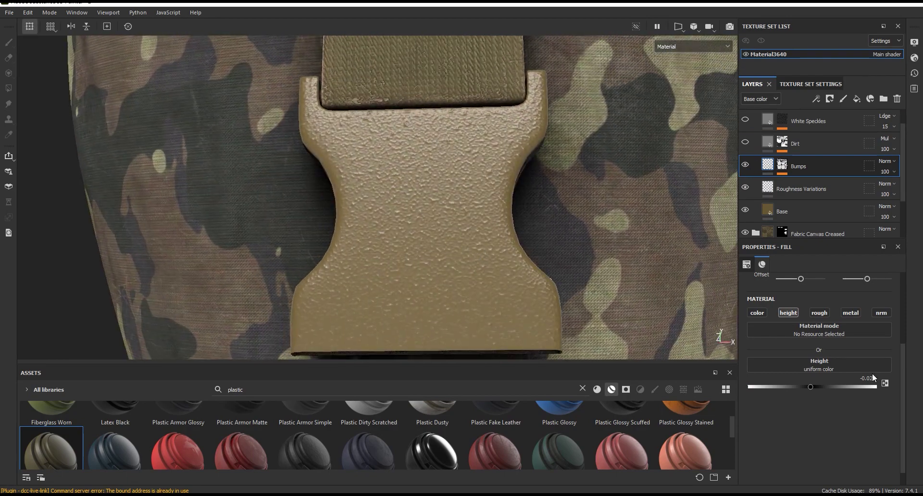
left_click_drag(904, 371, 905, 347)
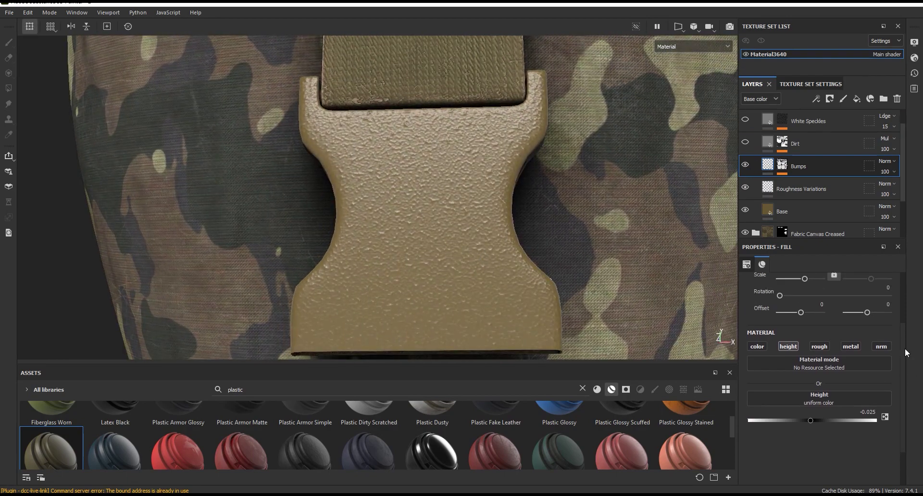
Set the Bumps layer height to -0.005 and check the shallower bumps on the buckle.
double_click(873, 416)
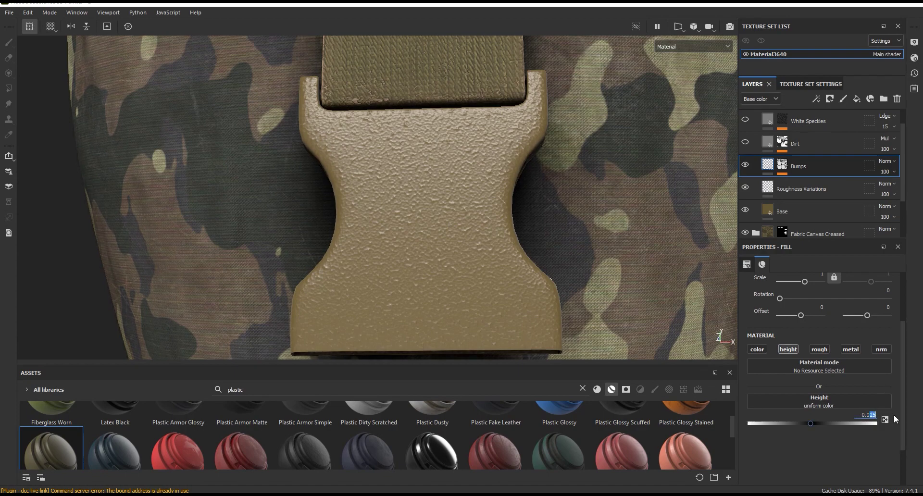
type("1")
key("Return")
double_click(873, 416)
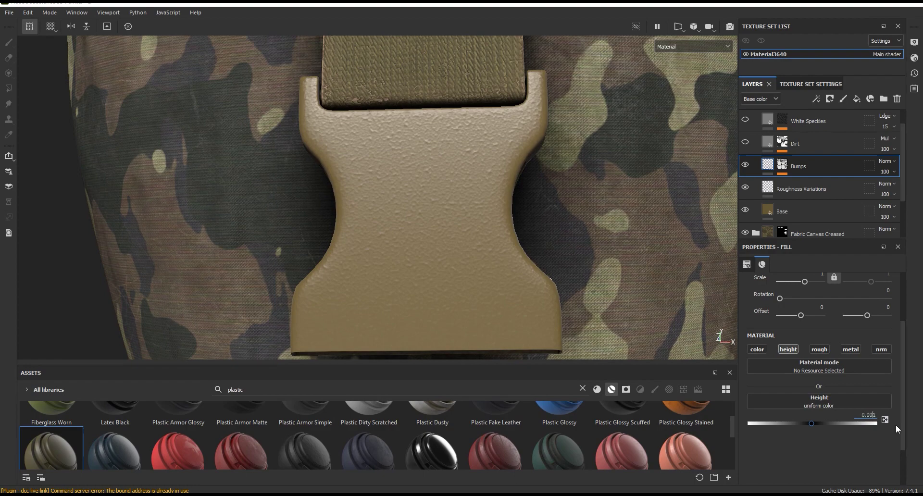
mouse_move(533, 153)
left_mouse_down("alt")
mouse_move(493, 241)
mouse_move(508, 235)
left_mouse_up("alt")
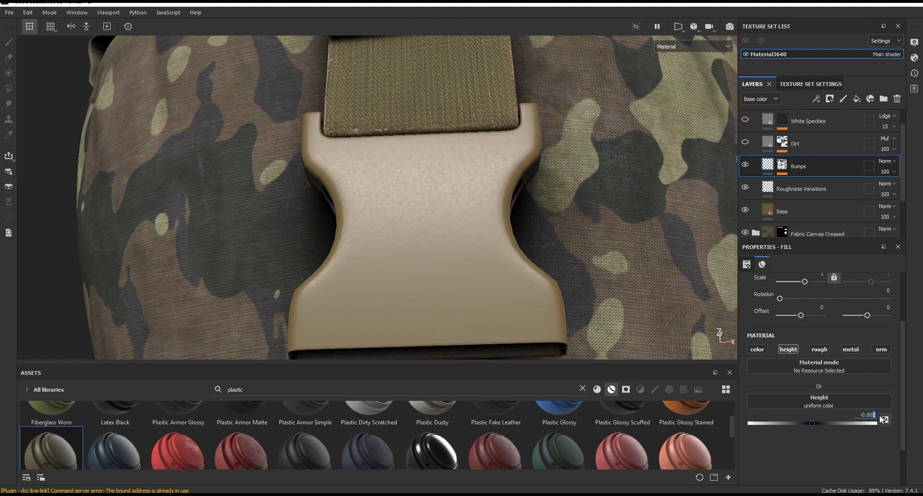
type("5")
key("Return")
mouse_move(499, 201)
left_mouse_down("alt")
mouse_move(473, 216)
mouse_move(546, 250)
left_mouse_up("alt")
right_click_drag(546, 250, 569, 255, "alt")
left_click_drag(557, 253, 441, 189, "alt")
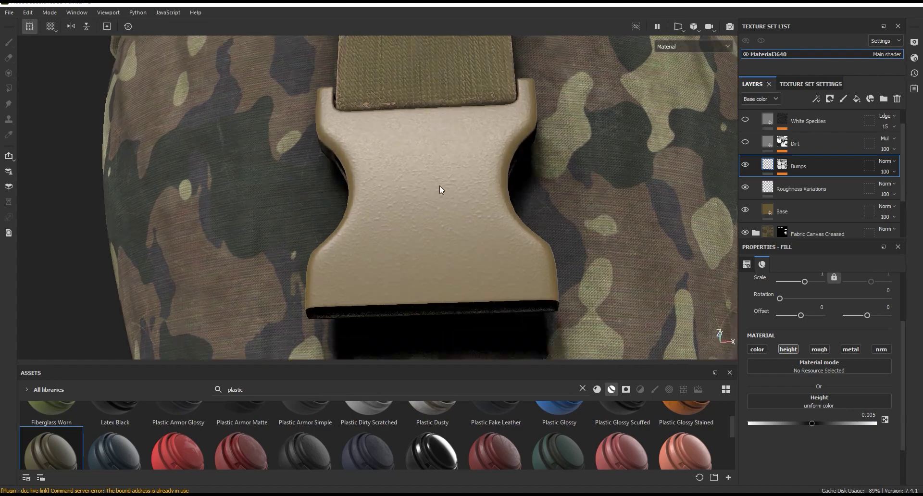
scroll(442, 189, "up", 2)
scroll(906, 338, "up", 2)
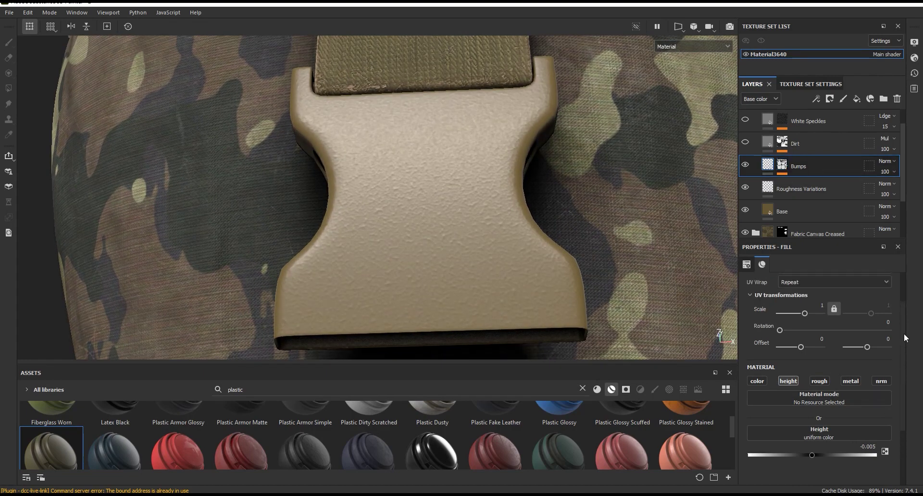
Select the Bumps mask's Cells 1 effect and display only the mask in the viewport.
left_click(782, 166)
left_click(802, 184)
scroll(912, 363, "up", 1)
left_click(683, 47)
left_click(676, 128)
scroll(471, 288, "down", 2)
scroll(717, 345, "up", 1)
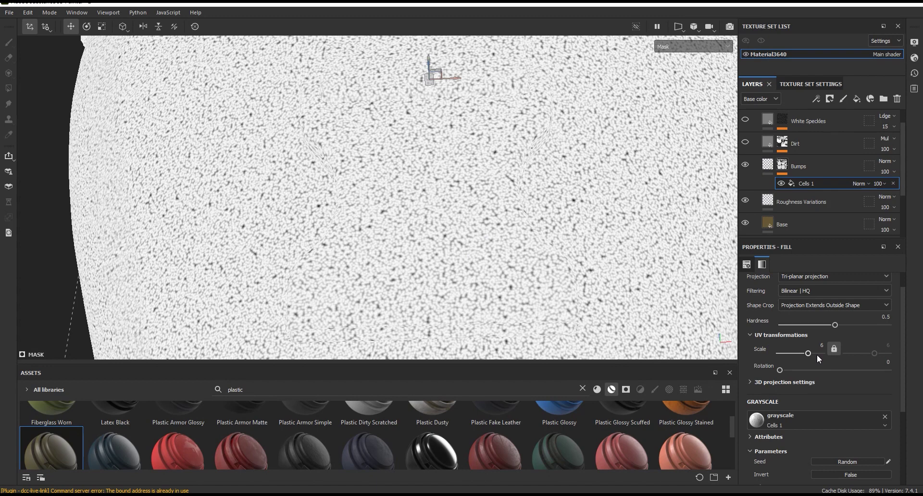
Tweak the Cells 1 pattern, nudging balance down and contrast to 0.13, then show the full material.
left_click_drag(808, 354, 808, 353)
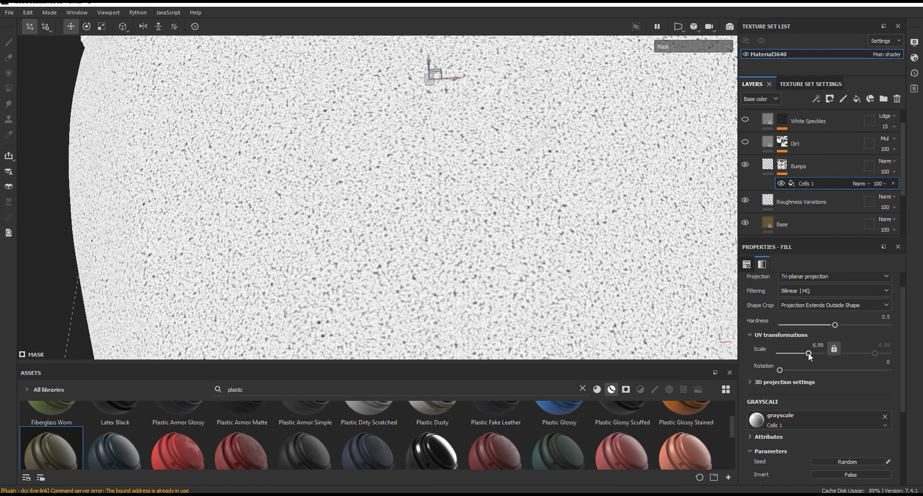
scroll(907, 426, "down", 2)
scroll(907, 425, "down", 2)
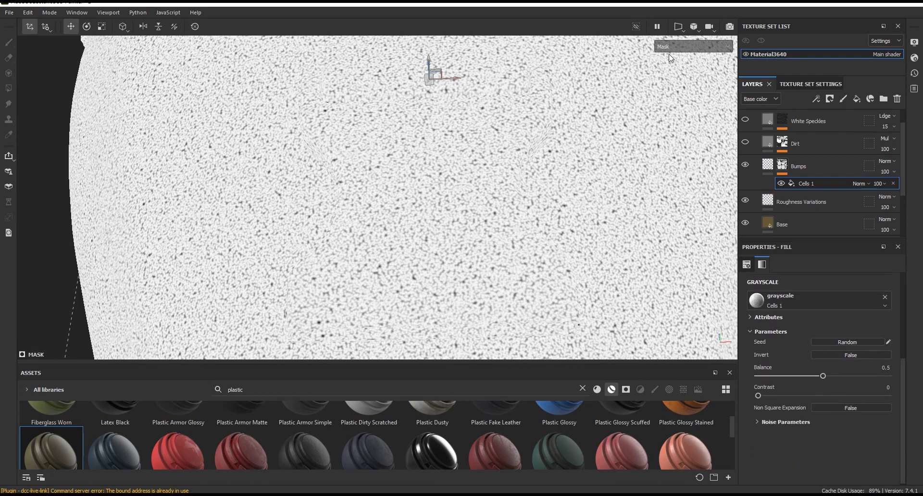
left_click_drag(823, 376, 818, 376)
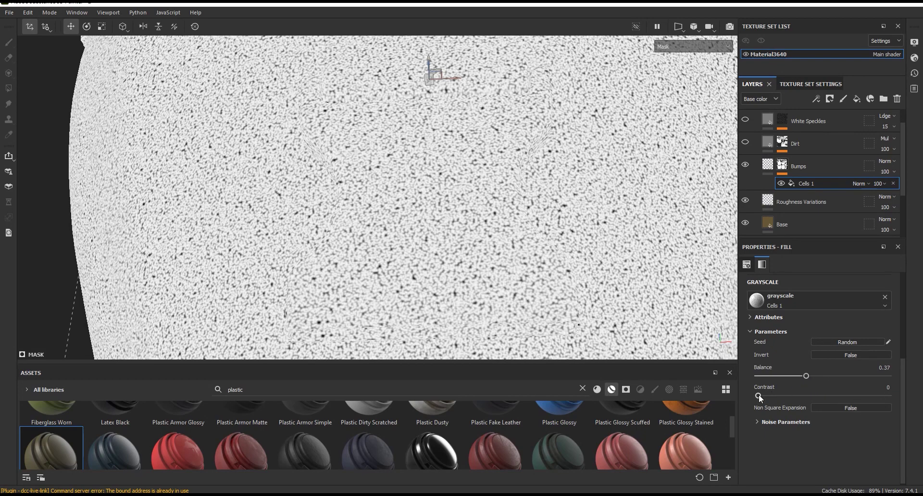
left_click_drag(759, 395, 775, 395)
left_click(682, 46)
left_click(672, 50)
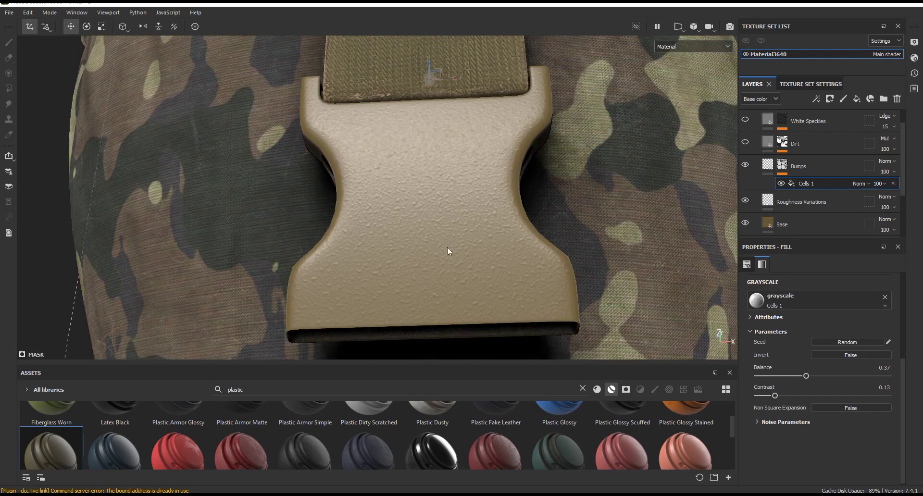
Raise the Cells 1 contrast to 0.3 and drop its balance to 0.06.
left_click_drag(447, 247, 472, 264, "alt")
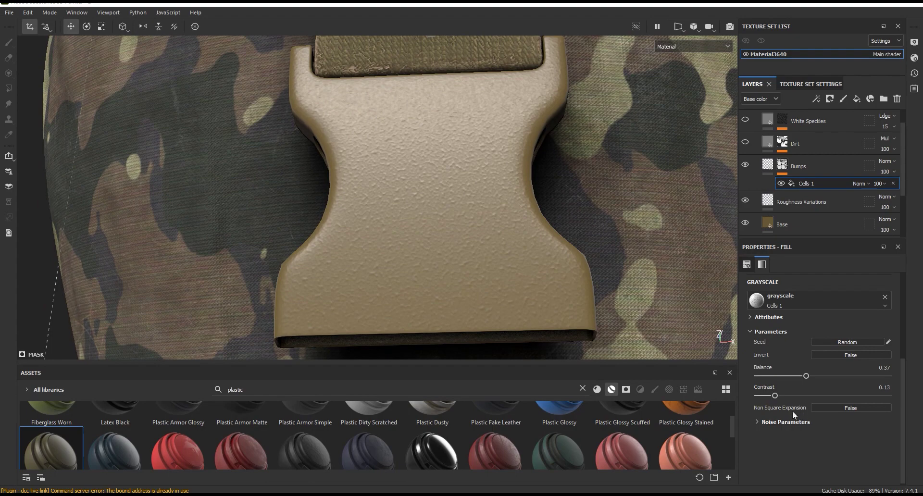
mouse_move(775, 395)
left_mouse_down()
mouse_move(797, 395)
mouse_move(717, 403)
left_mouse_up()
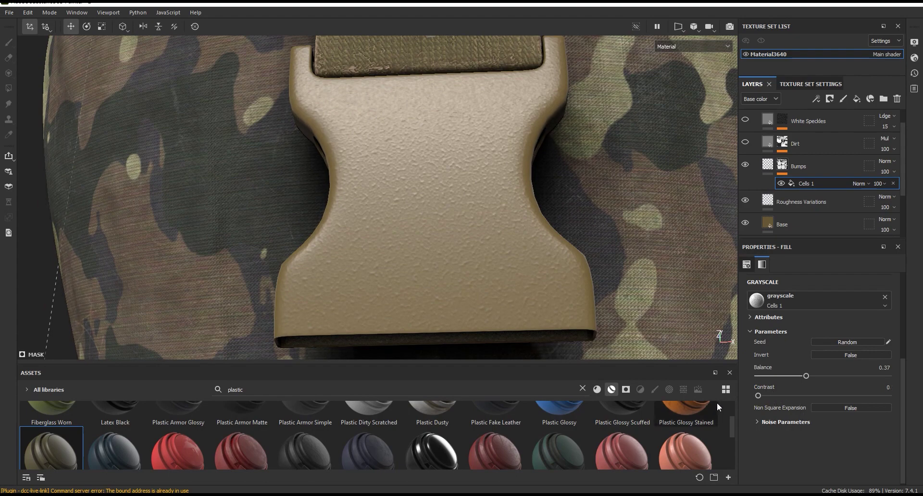
left_click_drag(783, 380, 765, 377)
scroll(549, 234, "down", 2)
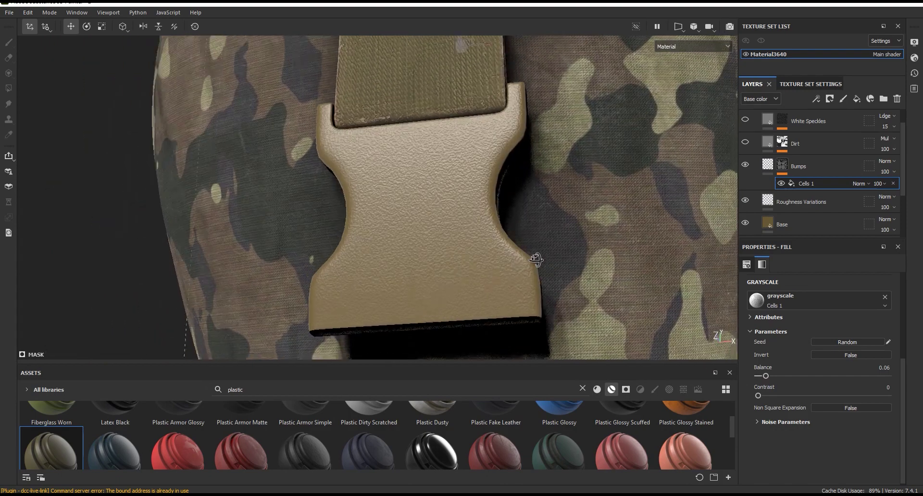
scroll(419, 162, "up", 3)
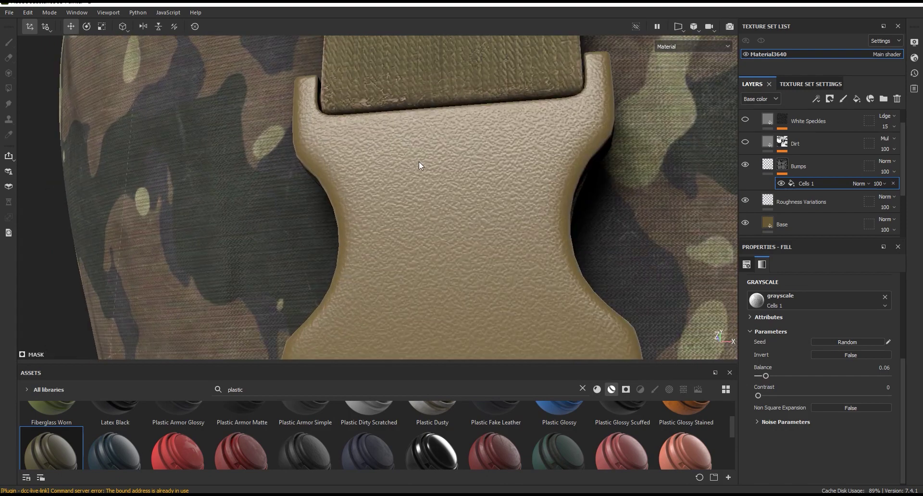
Set the Bumps mask's Cells 1 UV scale to 7.5.
left_click(767, 166)
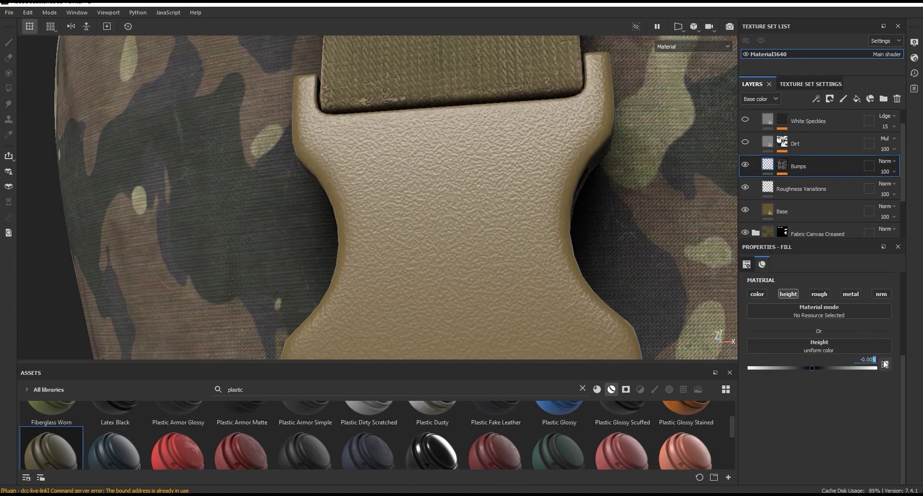
left_click_drag(521, 224, 590, 240, "alt")
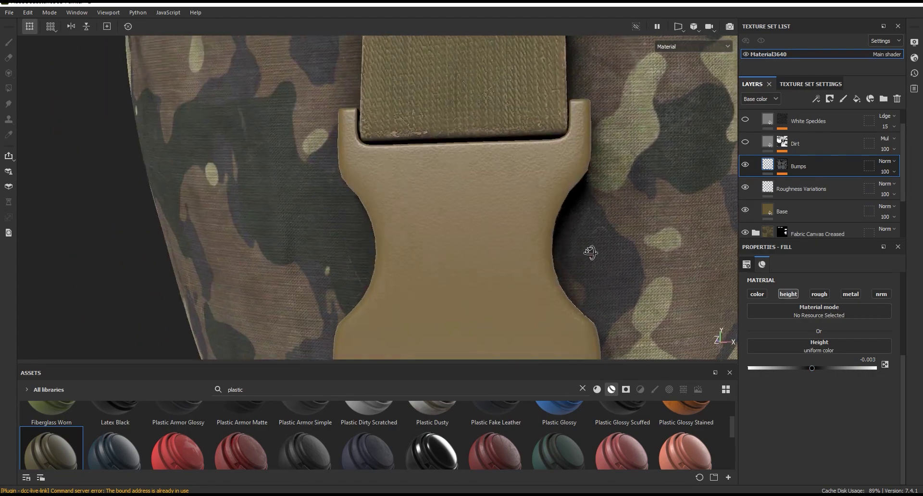
left_click(782, 166)
scroll(810, 378, "up", 1)
scroll(809, 378, "up", 2)
left_click(819, 321)
type("7.5")
key("Return")
Return to the Bumps height settings, reframe the pouch, and turn the Dirt layer back on.
left_click_drag(477, 212, 480, 220, "alt")
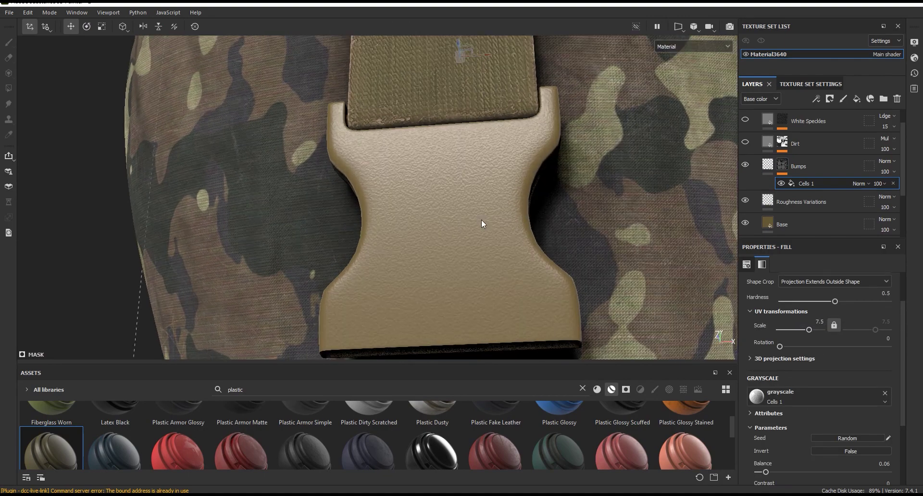
left_click(772, 165)
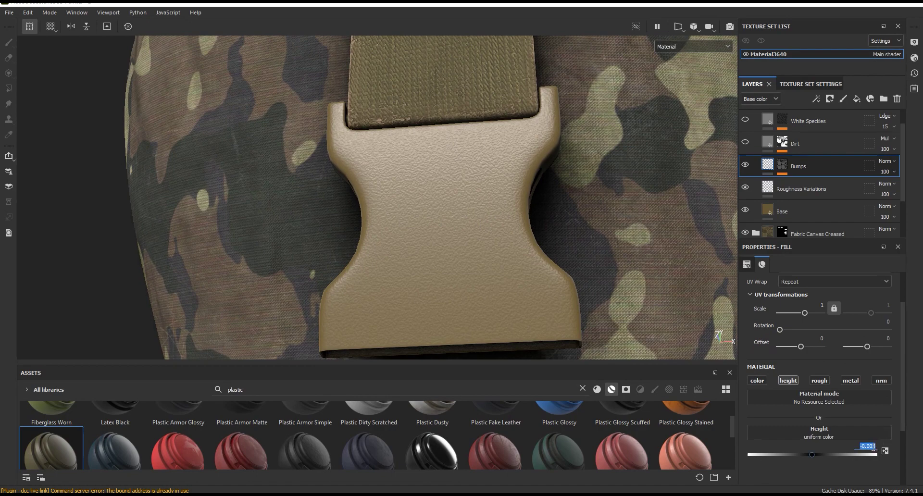
left_click_drag(436, 217, 546, 270, "alt")
key("f")
scroll(425, 227, "up", 5)
scroll(434, 231, "up", 3)
left_click_drag(458, 240, 460, 185, "alt")
scroll(447, 219, "up", 3)
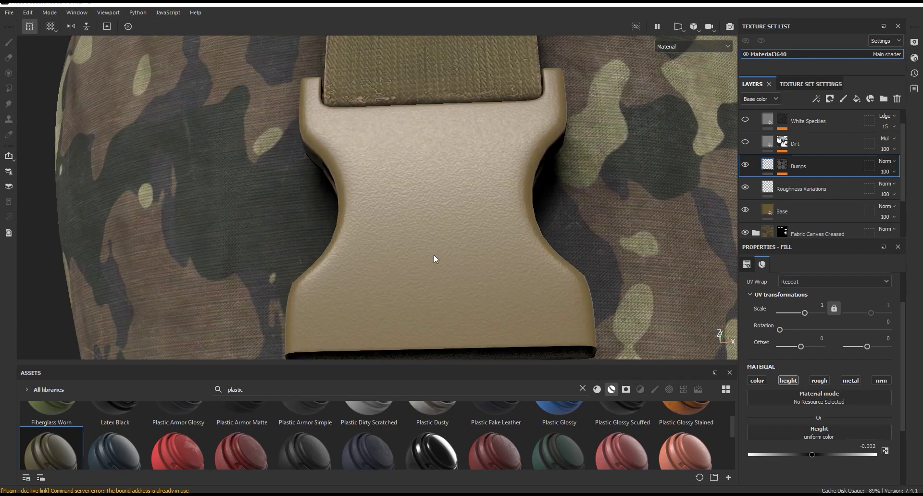
left_click(765, 145)
left_click(745, 142)
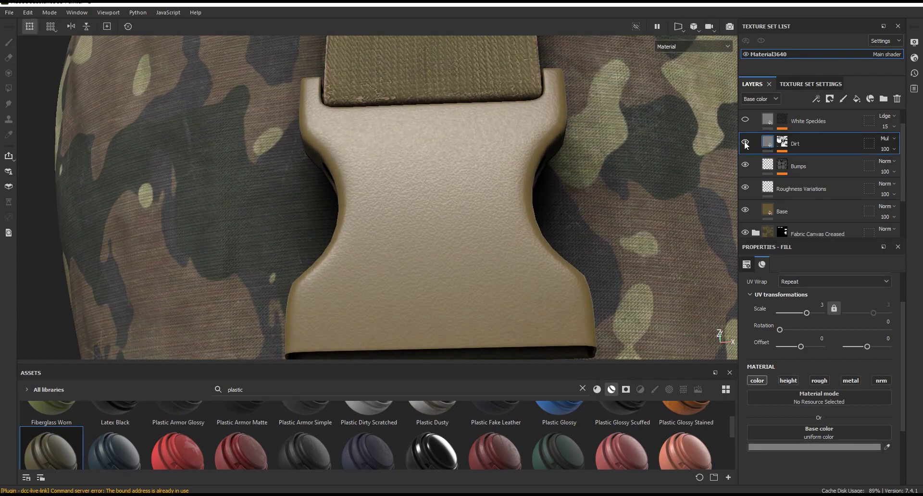
Inspect the Dirt layer's mask, then switch the White Speckles layer on over the buckle.
mouse_move(546, 210)
left_mouse_down("alt")
mouse_move(433, 201)
mouse_move(625, 215)
mouse_move(610, 206)
left_mouse_up("alt")
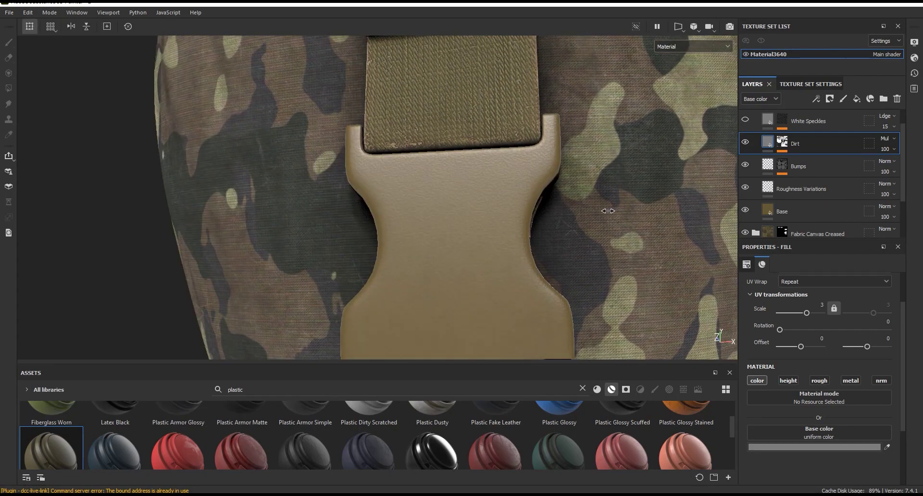
left_click(783, 143)
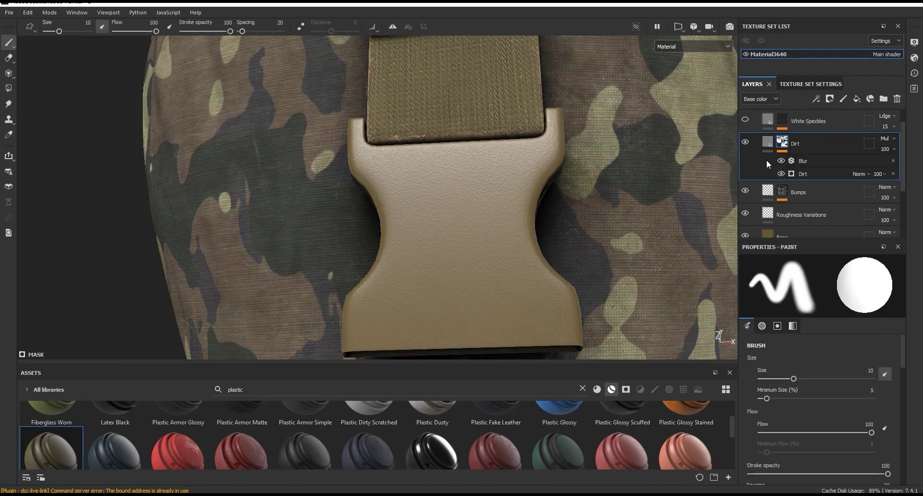
key("ctrl+z")
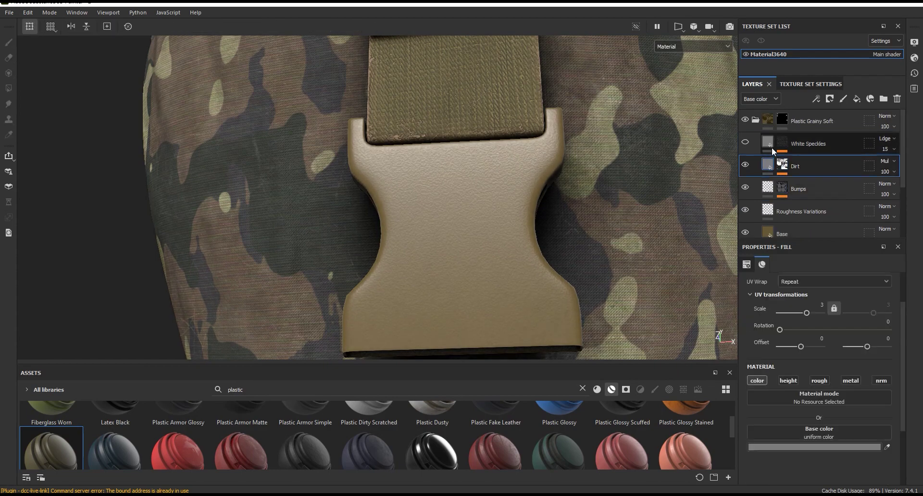
left_click(746, 142)
left_click_drag(663, 216, 568, 226, "alt")
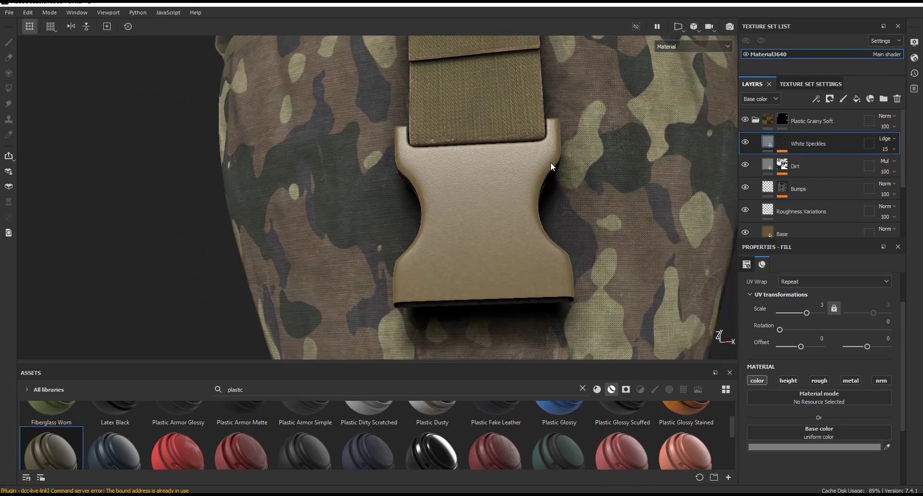
scroll(548, 238, "up", 3)
scroll(529, 249, "up", 2)
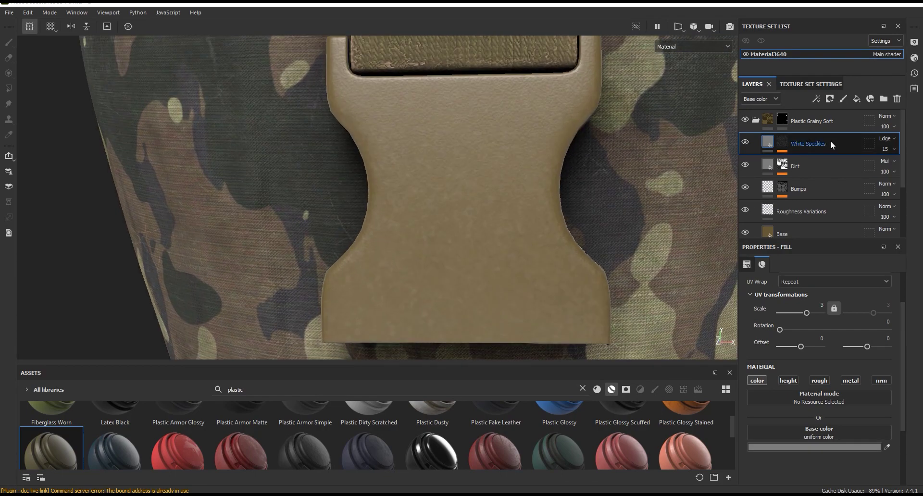
In mask view, set the White Speckles Dirt 1 balance to 0.58 and scale to 0.95.
left_click(693, 46)
left_click(676, 146)
left_click(782, 142)
left_click(809, 172)
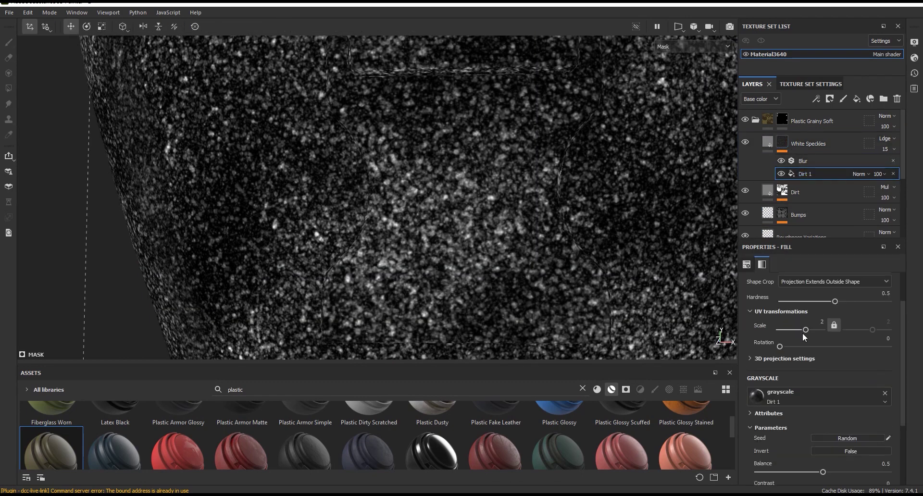
scroll(868, 428, "down", 3)
scroll(791, 395, "down", 2)
mouse_move(759, 395)
left_mouse_down()
mouse_move(803, 395)
mouse_move(832, 374)
left_mouse_up()
key("ctrl+z")
scroll(832, 358, "up", 2)
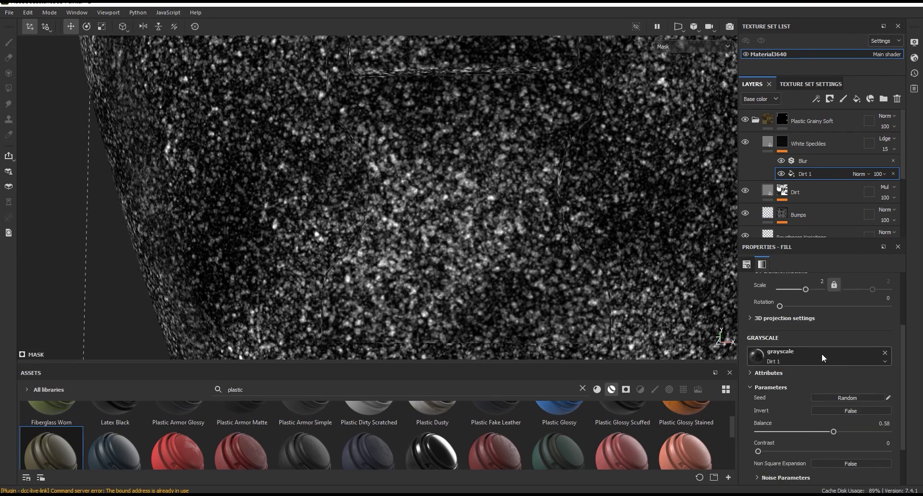
scroll(828, 360, "up", 1)
left_click_drag(810, 318, 804, 318)
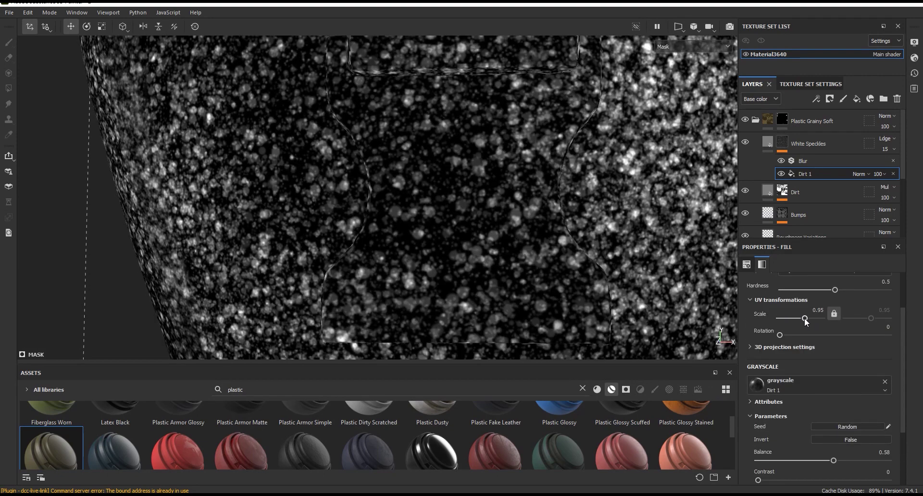
Return to the material view and raise the speckle mask's Blur intensity to 0.27.
left_click(692, 46)
left_click(681, 56)
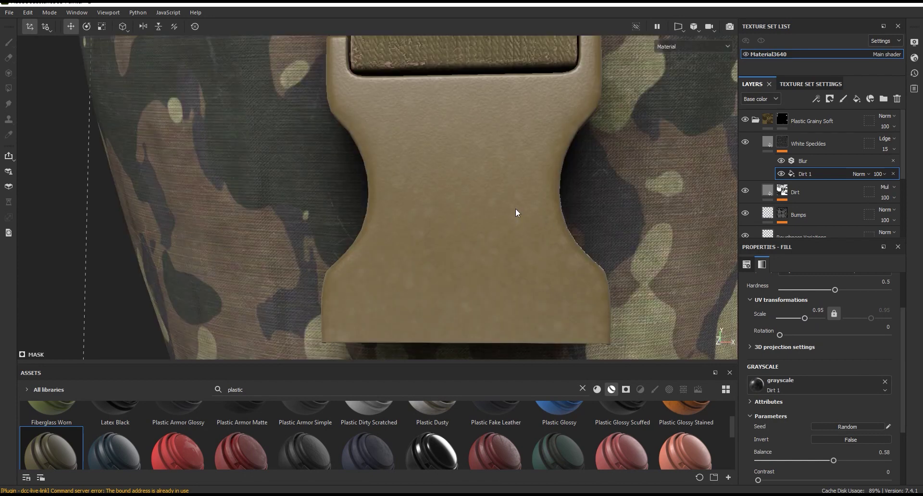
left_click_drag(516, 214, 539, 199, "alt")
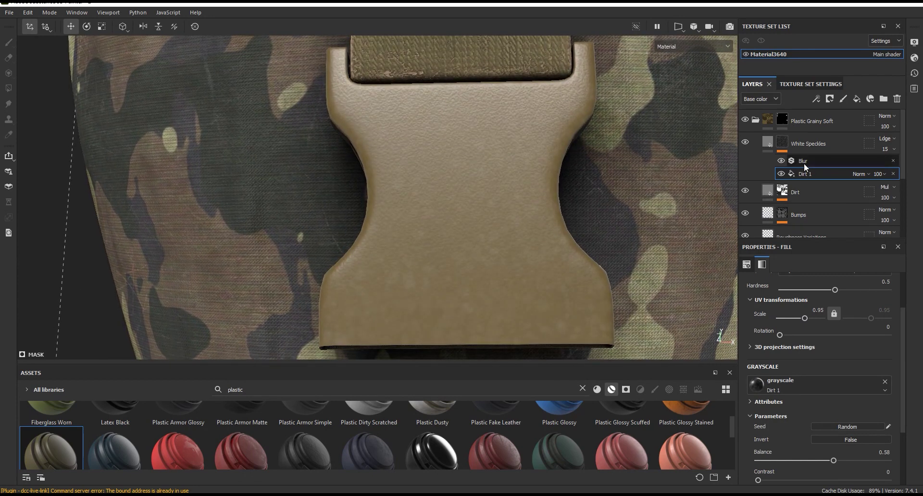
left_click(804, 163)
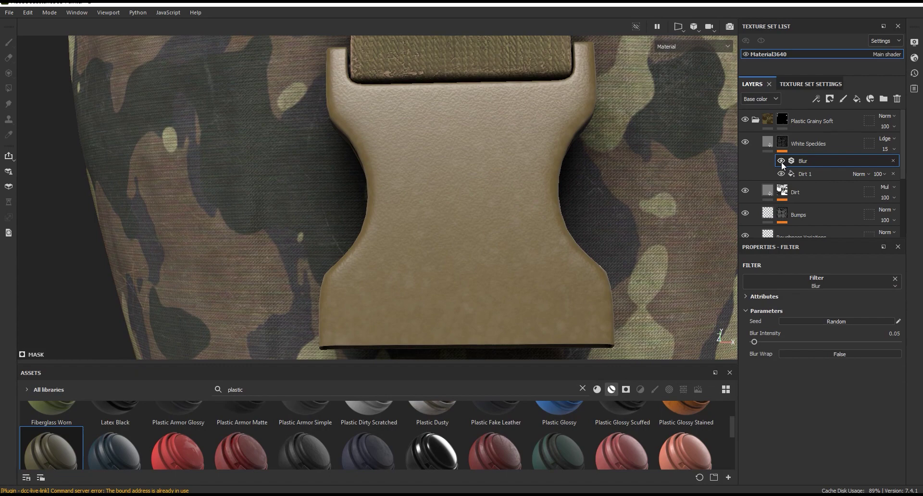
left_click_drag(760, 342, 758, 342)
left_click_drag(577, 250, 483, 254, "alt")
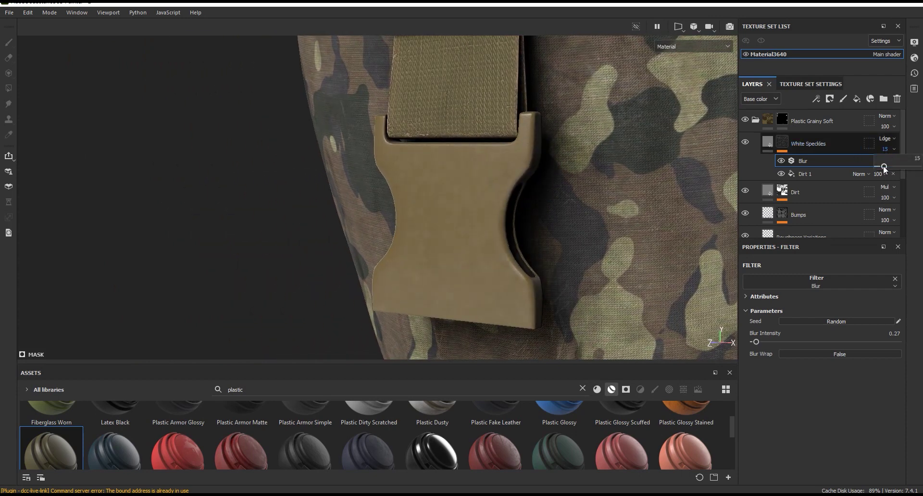
Lower the White Speckles layer opacity to 7, then toggle the Base layer to compare.
left_click_drag(884, 169, 884, 170)
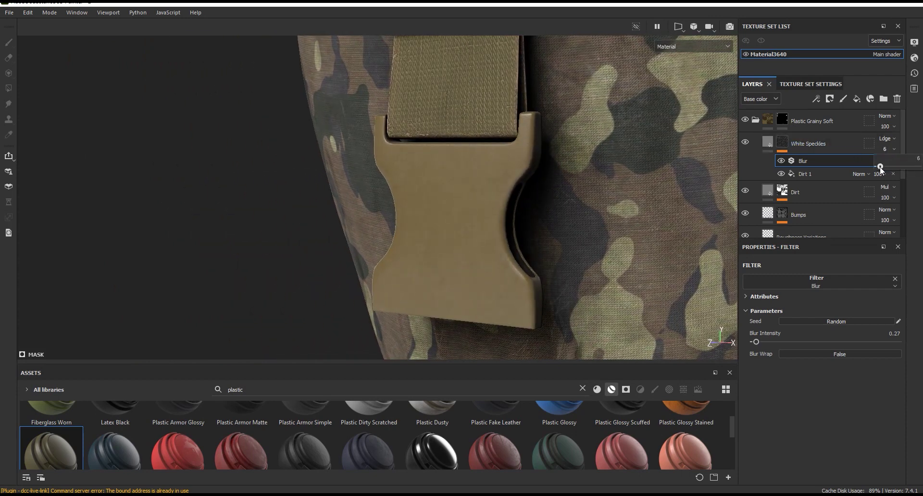
left_click(817, 144)
left_click_drag(546, 212, 606, 214, "alt")
mouse_move(481, 202)
left_mouse_down("alt")
mouse_move(500, 193)
mouse_move(542, 140)
mouse_move(571, 147)
mouse_move(584, 77)
left_mouse_up("alt")
scroll(812, 212, "down", 1)
left_click(812, 213)
left_click(745, 204)
left_click(745, 203)
mouse_move(641, 223)
left_mouse_down("alt")
mouse_move(608, 200)
mouse_move(625, 212)
left_mouse_up("alt")
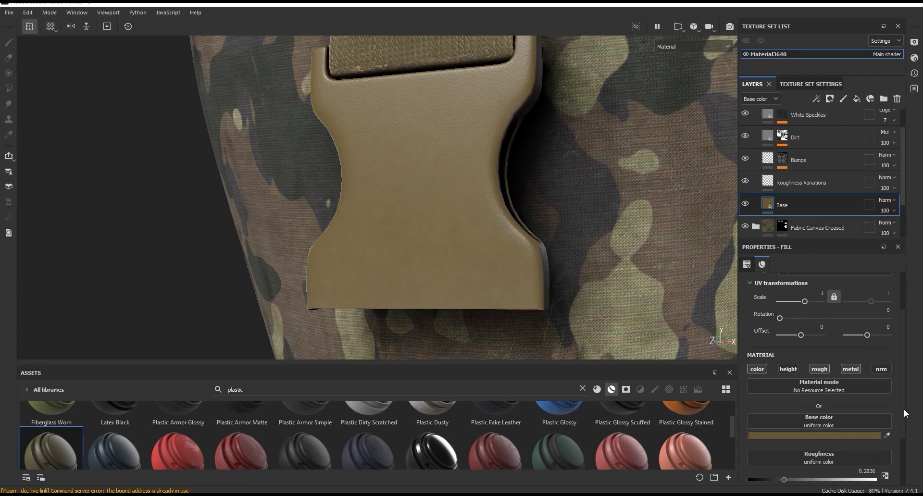
Duplicate the Base fill layer and give the copy a lighter tan base colour.
scroll(753, 417, "down", 2)
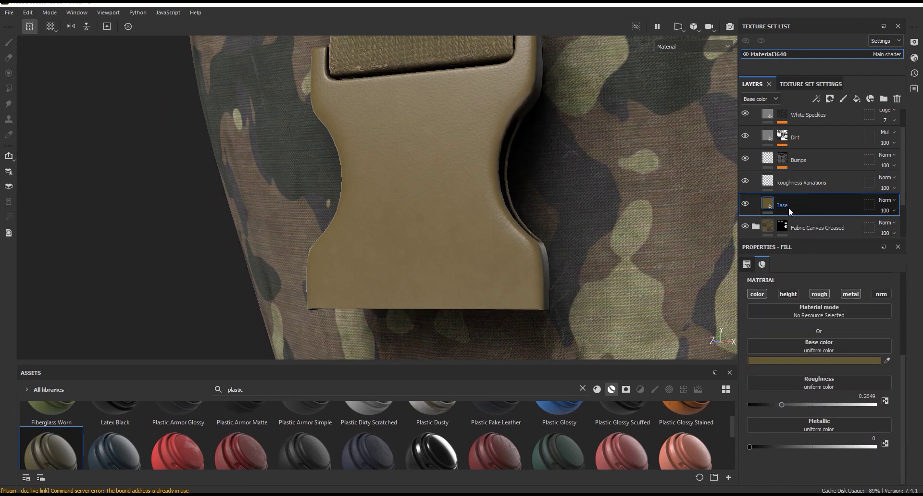
key("ctrl+d")
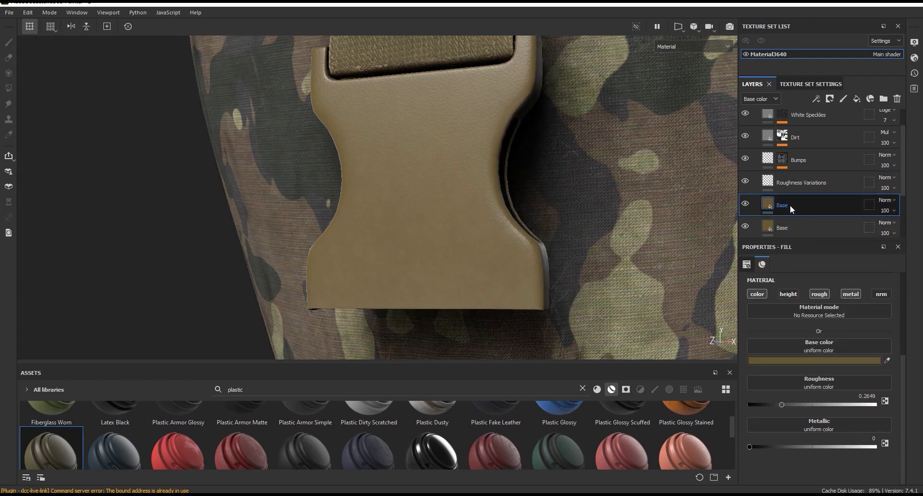
left_click(812, 360)
mouse_move(724, 441)
left_mouse_down()
mouse_move(734, 428)
mouse_move(731, 440)
left_mouse_up()
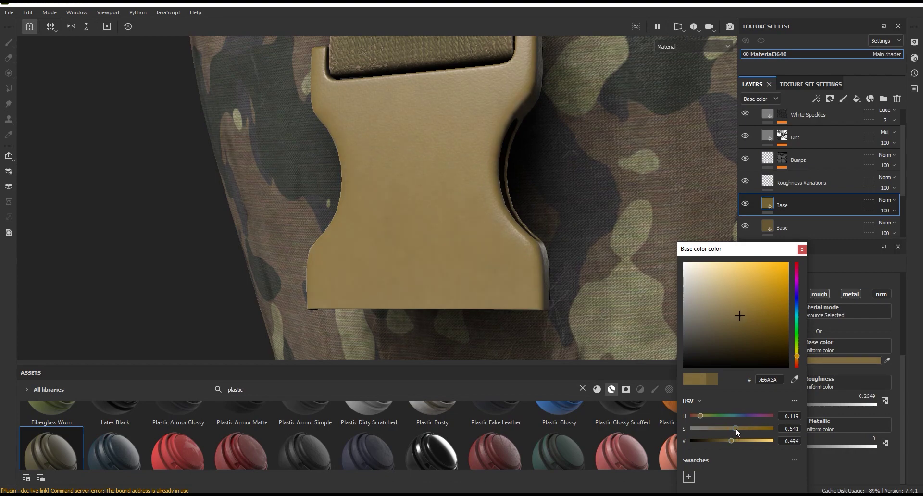
left_click(802, 249)
Lower the copy's roughness to about 0.08 for a glossy buckle surface.
mouse_move(625, 240)
left_mouse_down("alt")
mouse_move(560, 238)
mouse_move(546, 194)
mouse_move(543, 202)
left_mouse_up("alt")
scroll(543, 202, "up", 3)
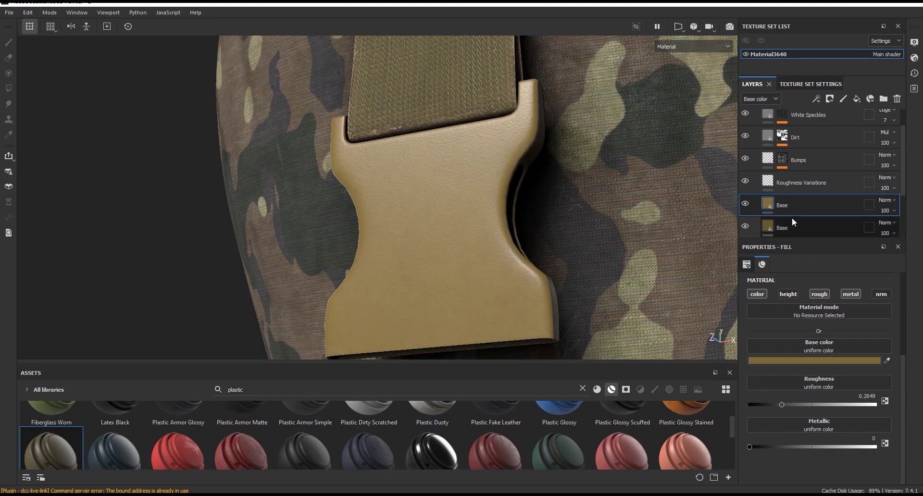
left_click_drag(775, 405, 758, 406)
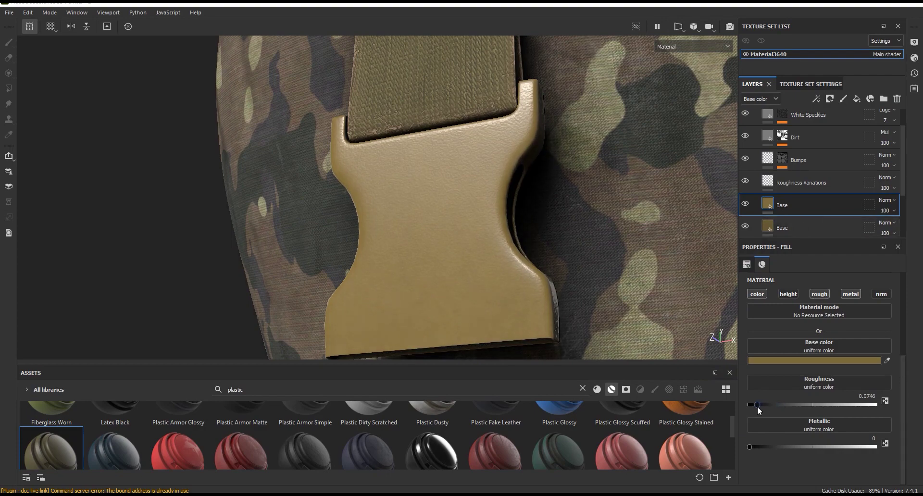
mouse_move(584, 289)
left_mouse_down("alt")
mouse_move(581, 304)
mouse_move(598, 243)
mouse_move(618, 263)
left_mouse_up("alt")
Add a black mask to the top Base layer.
left_click(745, 203)
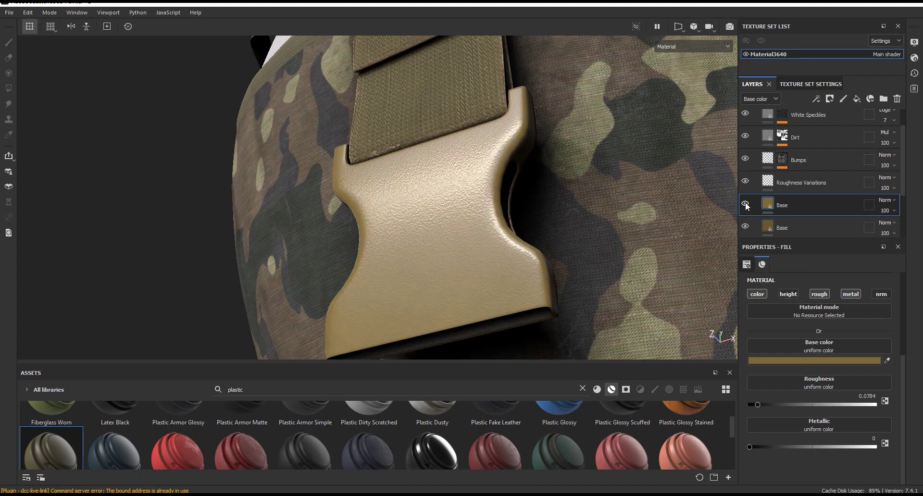
left_click(830, 99)
left_click(838, 130)
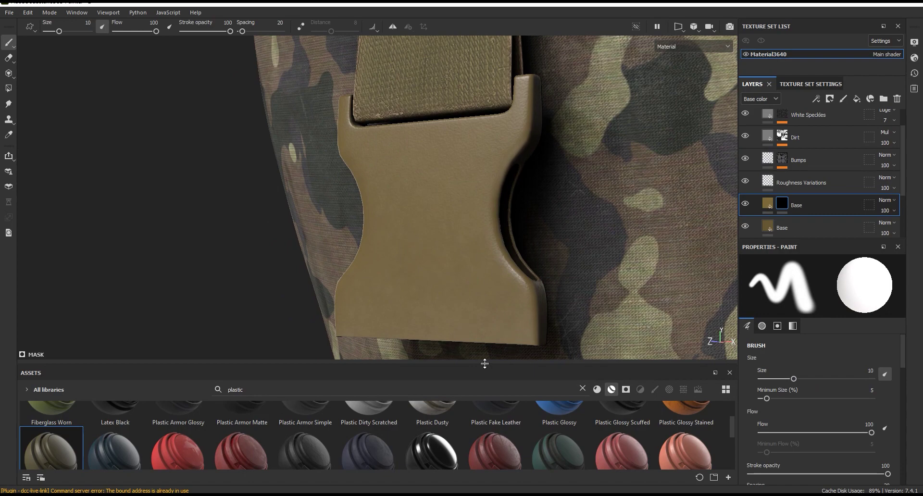
Apply the Edges Strong smart mask to the top Base layer's mask.
left_click_drag(485, 364, 486, 292)
left_click(582, 318)
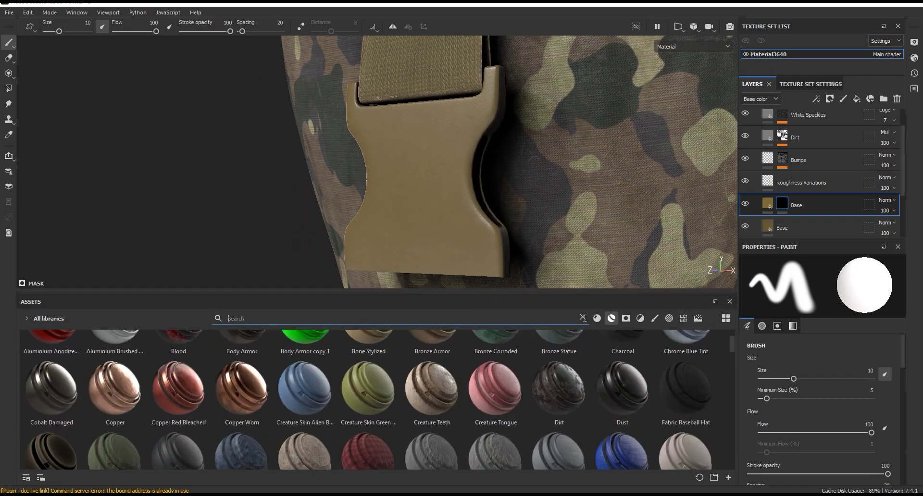
left_click(625, 319)
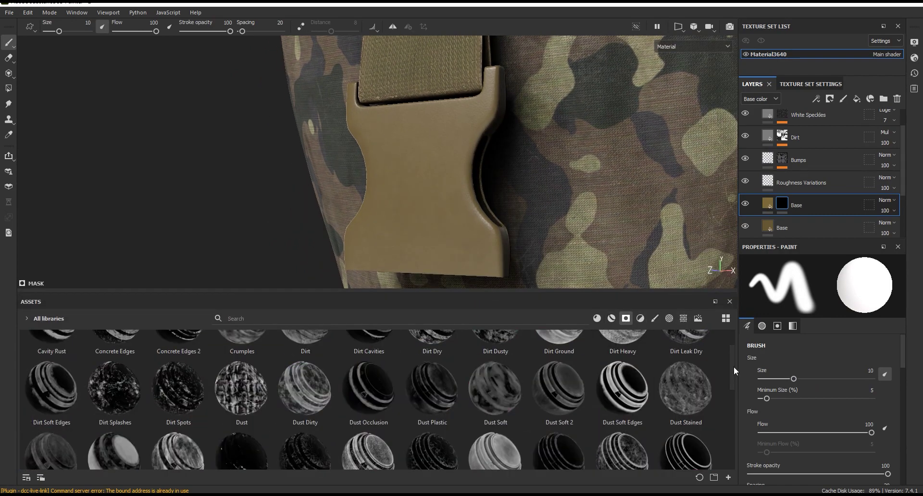
scroll(733, 366, "up", 2)
left_click_drag(735, 345, 732, 393)
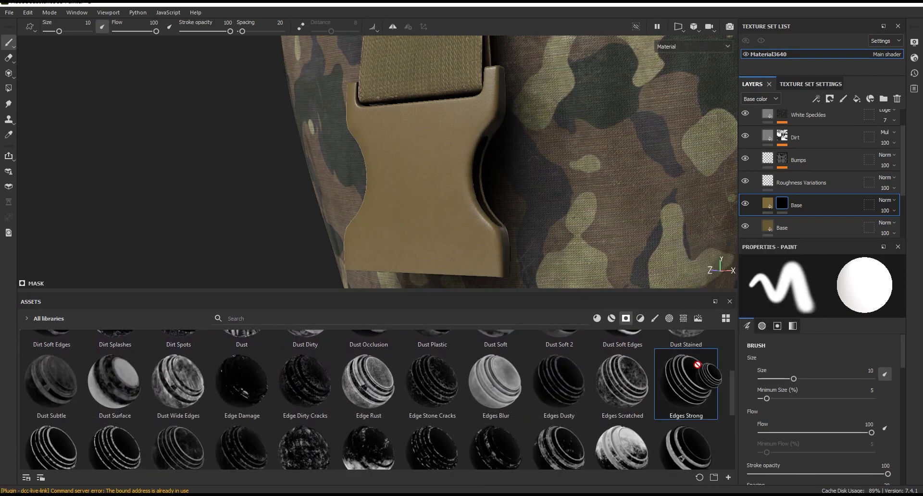
left_click_drag(682, 379, 796, 204)
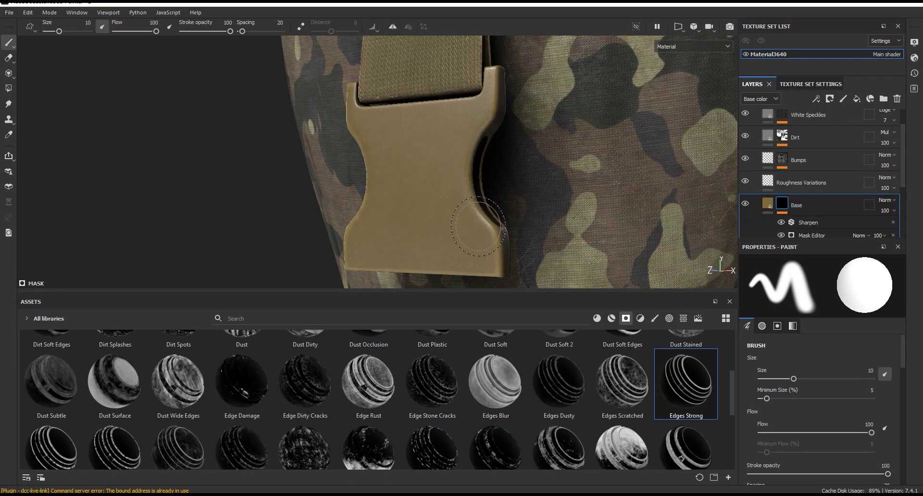
scroll(477, 224, "up", 2)
left_click_drag(522, 292, 518, 436)
left_click_drag(614, 200, 514, 253, "alt")
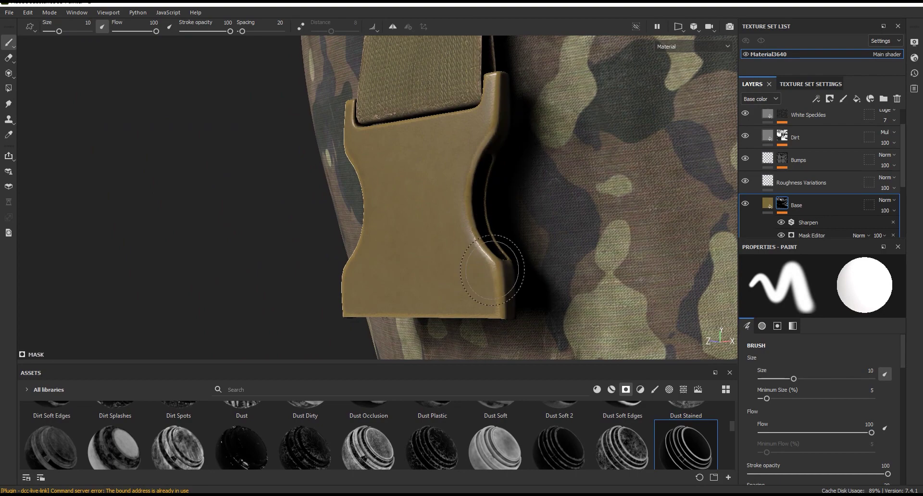
left_click_drag(515, 253, 507, 313, "alt")
scroll(781, 167, "down", 2)
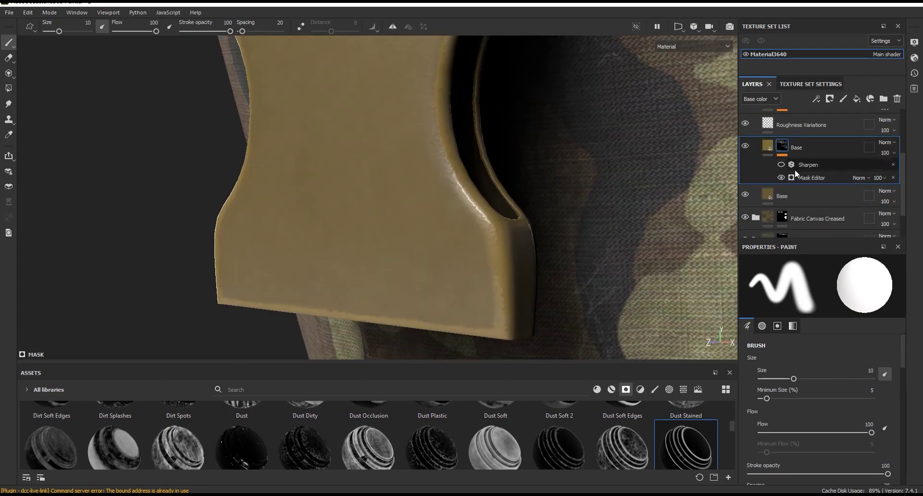
Set the mask generator's Global Contrast to 0 and Global Balance to about 0.25.
left_click(813, 179)
scroll(841, 322, "down", 3)
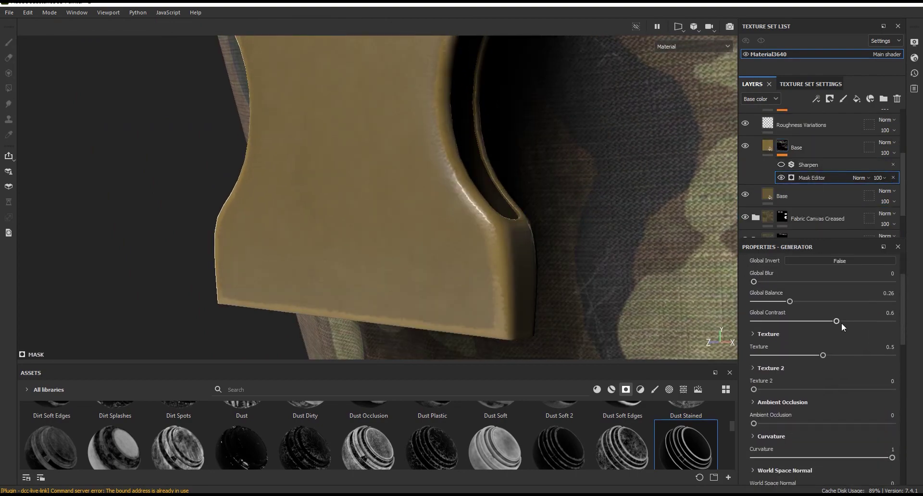
left_click(754, 325)
left_click_drag(797, 301, 804, 301)
mouse_move(684, 313)
left_mouse_down("alt")
mouse_move(649, 299)
mouse_move(540, 303)
left_mouse_up("alt")
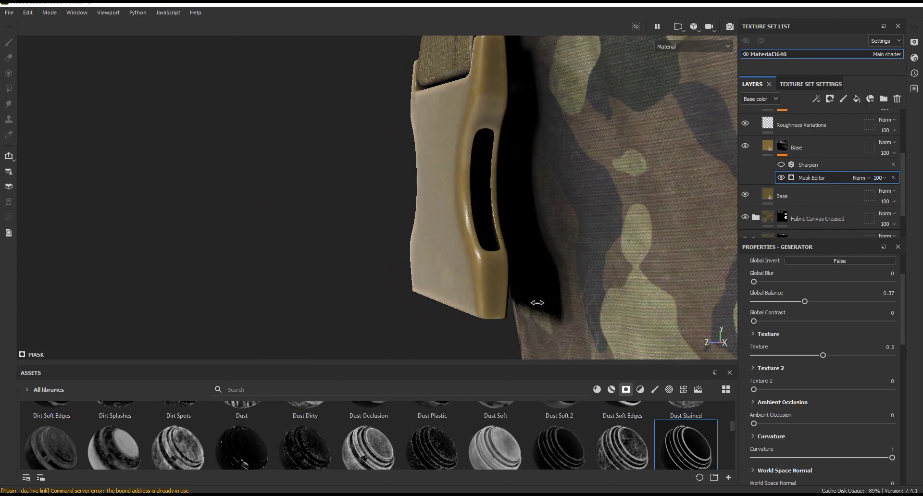
left_click_drag(541, 303, 671, 306, "alt")
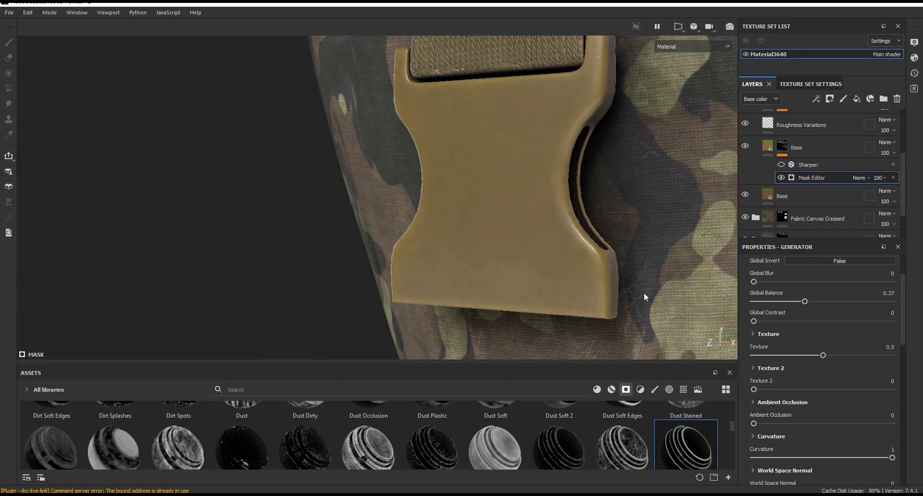
scroll(643, 292, "up", 2)
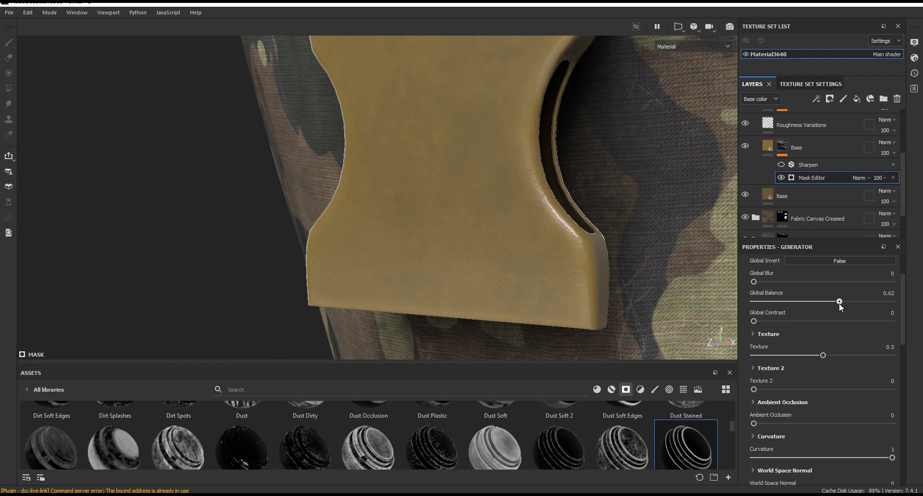
left_click_drag(774, 308, 762, 308)
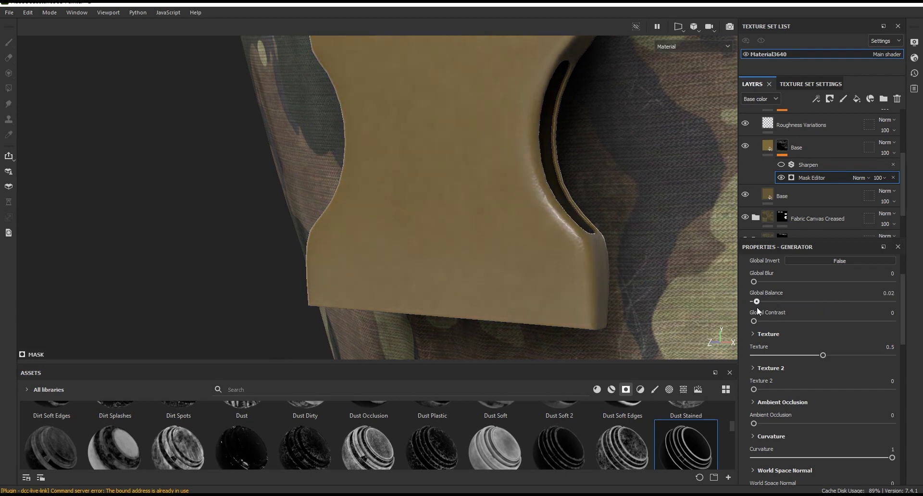
left_click_drag(775, 303, 784, 305)
Set Texture 2 to 0.1 and Curvature to 0.76, and enable the Sharpen filter.
scroll(613, 293, "down", 2)
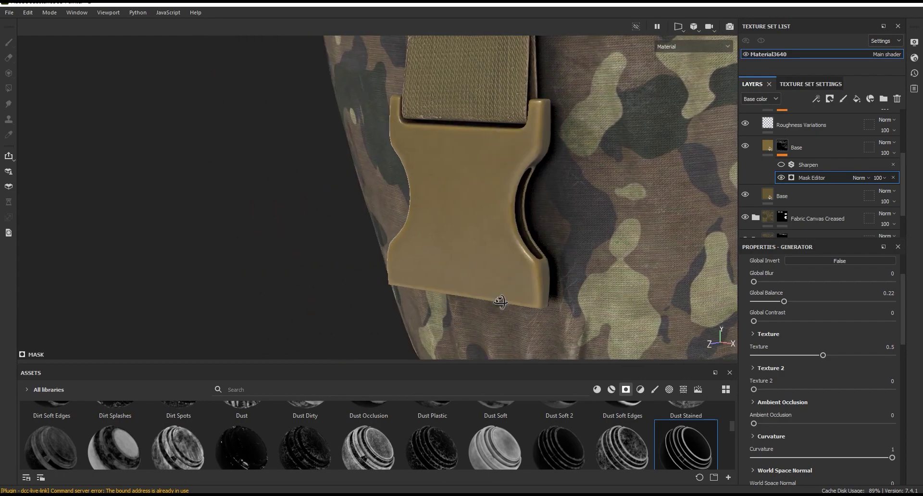
scroll(560, 131, "up", 3)
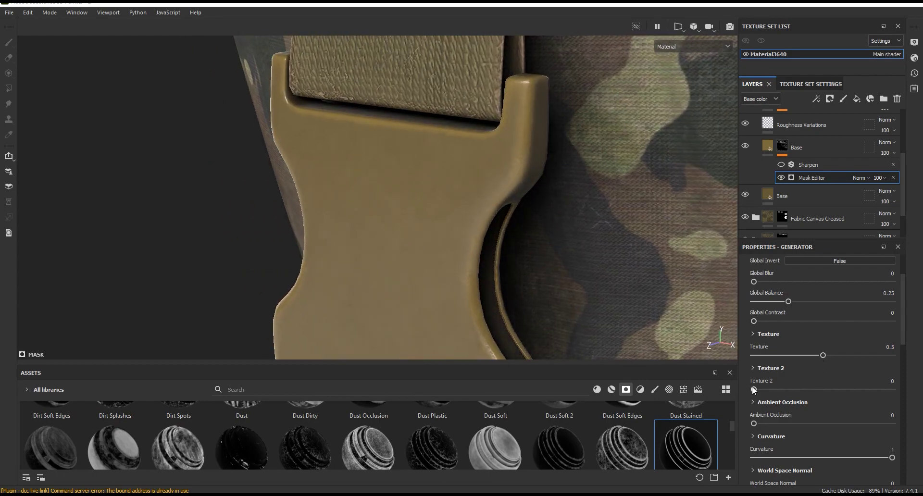
scroll(497, 198, "down", 2)
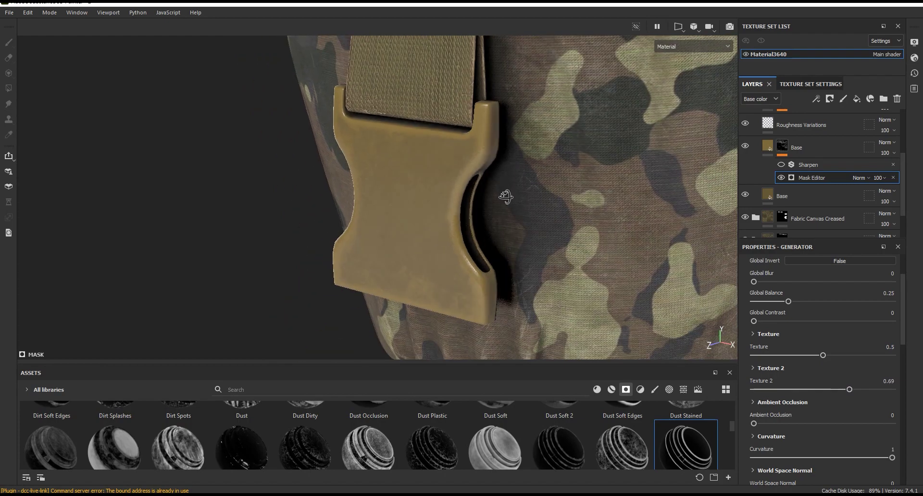
scroll(454, 179, "up", 1)
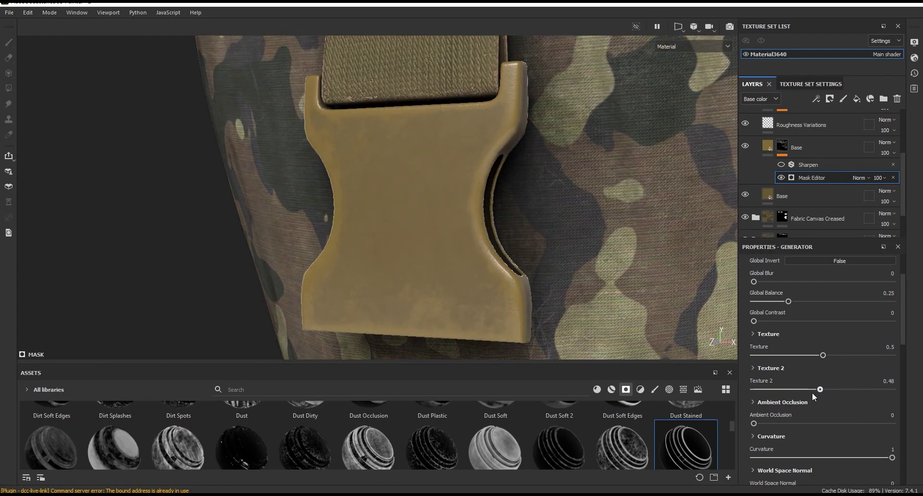
left_click_drag(754, 390, 767, 390)
scroll(902, 342, "down", 1)
scroll(818, 346, "down", 2)
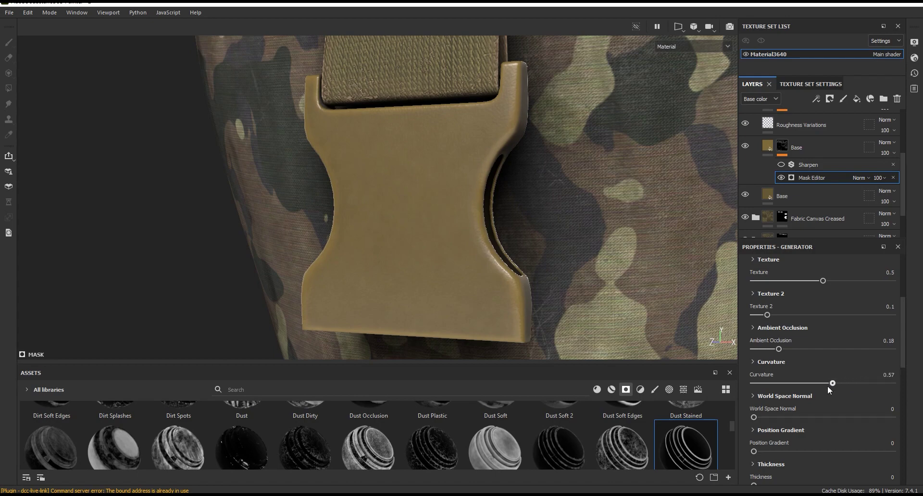
left_click_drag(828, 387, 858, 383)
mouse_move(577, 250)
left_mouse_down("alt")
mouse_move(632, 270)
mouse_move(486, 264)
mouse_move(729, 201)
left_mouse_up("alt")
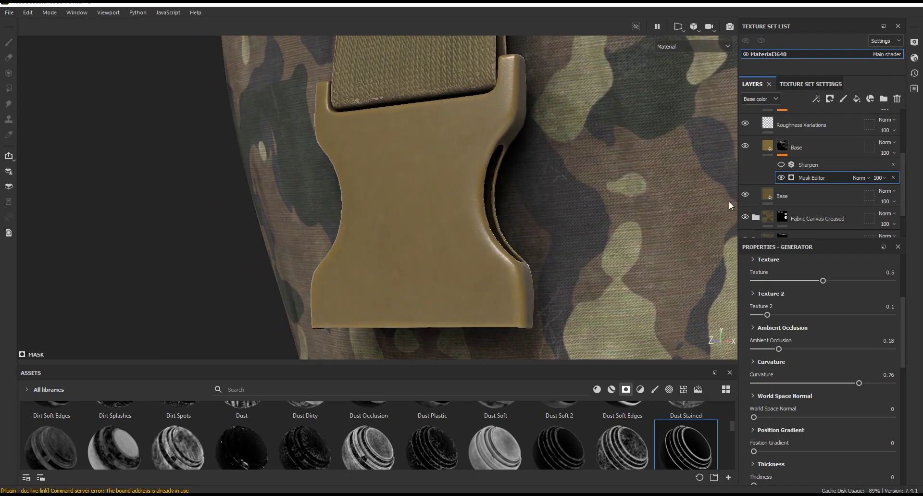
left_click(780, 166)
left_click(819, 165)
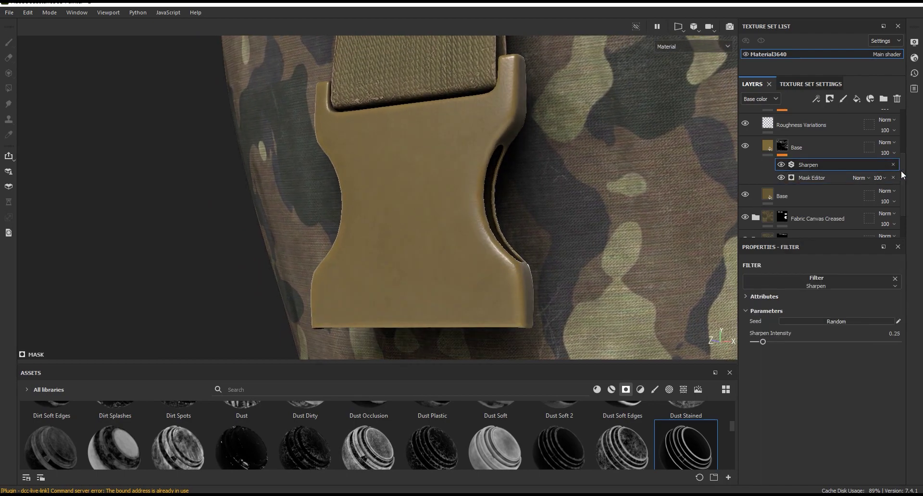
Add an HSL Perceptive filter above the Base layer with Saturation 0.56.
left_click(817, 147)
scroll(786, 171, "up", 3)
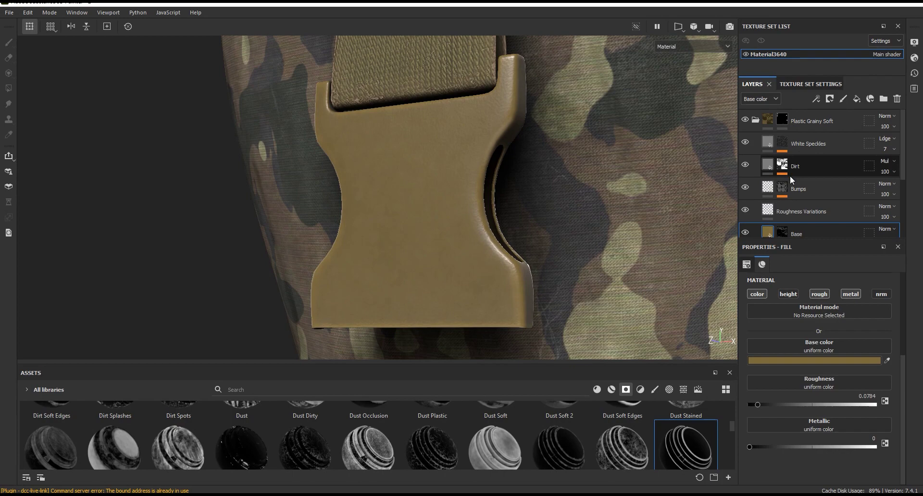
scroll(791, 218, "down", 1)
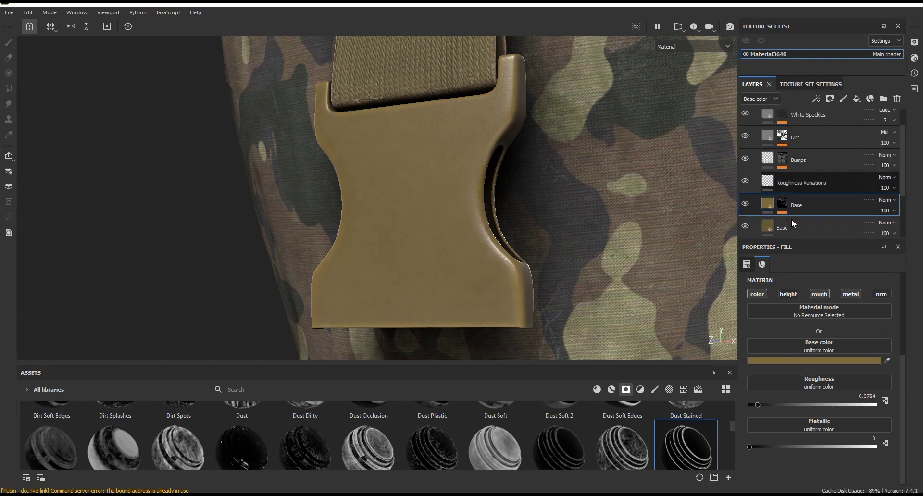
left_click(639, 390)
left_click_drag(52, 447, 803, 198)
mouse_move(826, 378)
left_mouse_down()
mouse_move(835, 378)
mouse_move(816, 398)
mouse_move(837, 402)
left_mouse_up()
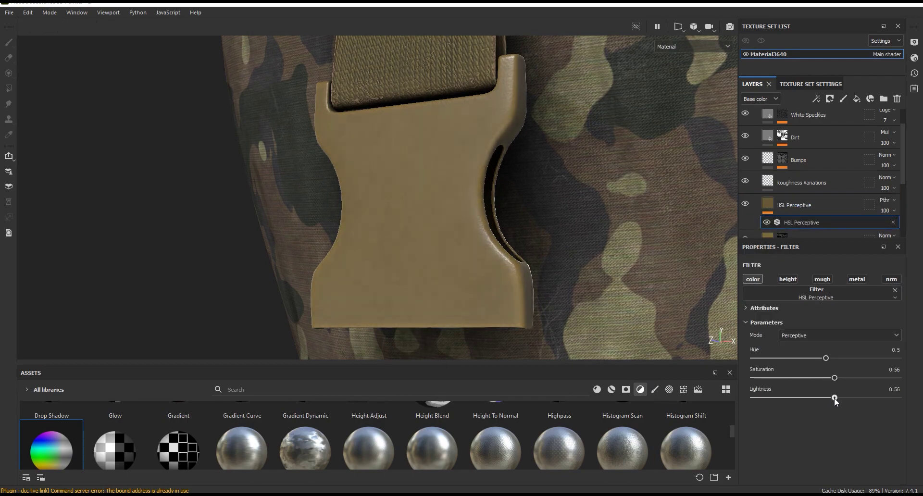
Give the HSL Perceptive layer a black mask and browse the smart masks.
left_click_drag(480, 207, 509, 206, "alt")
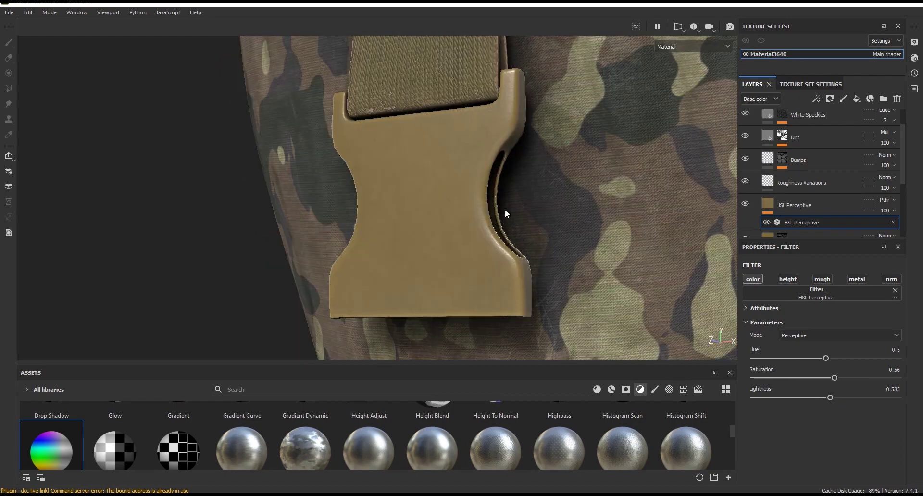
left_click(817, 205)
left_click(830, 99)
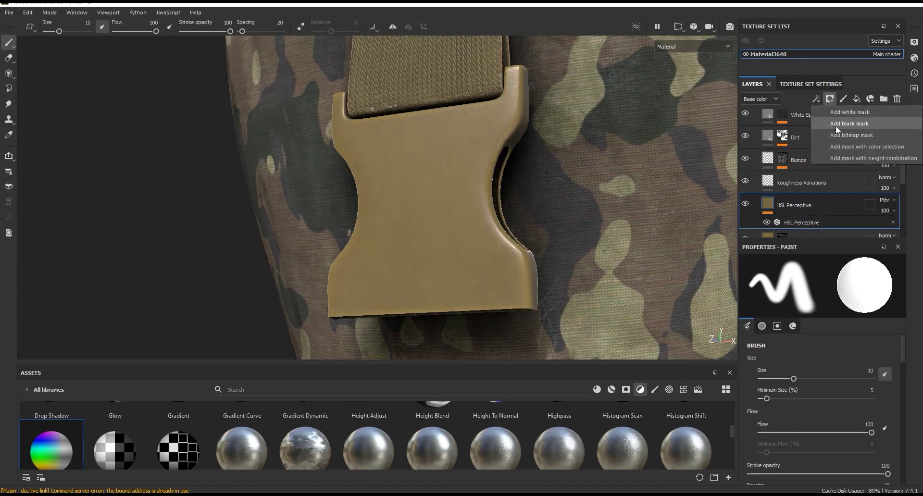
left_click(849, 123)
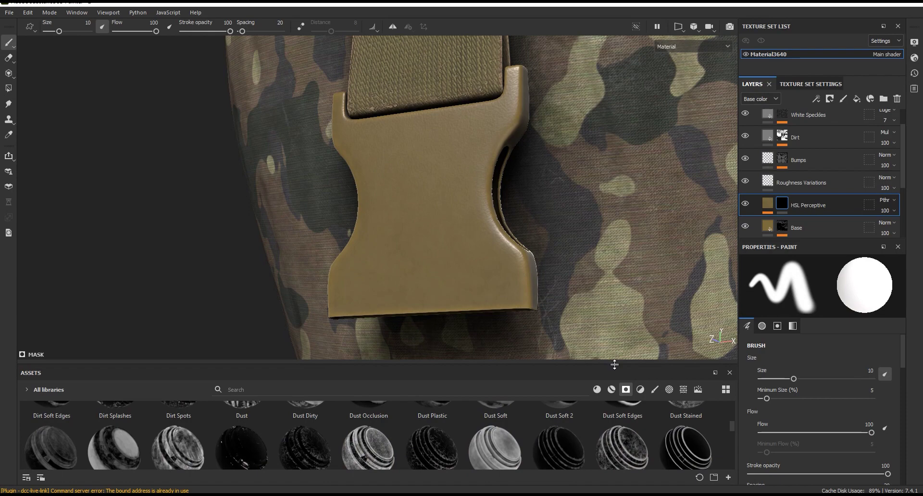
left_click_drag(616, 364, 620, 273)
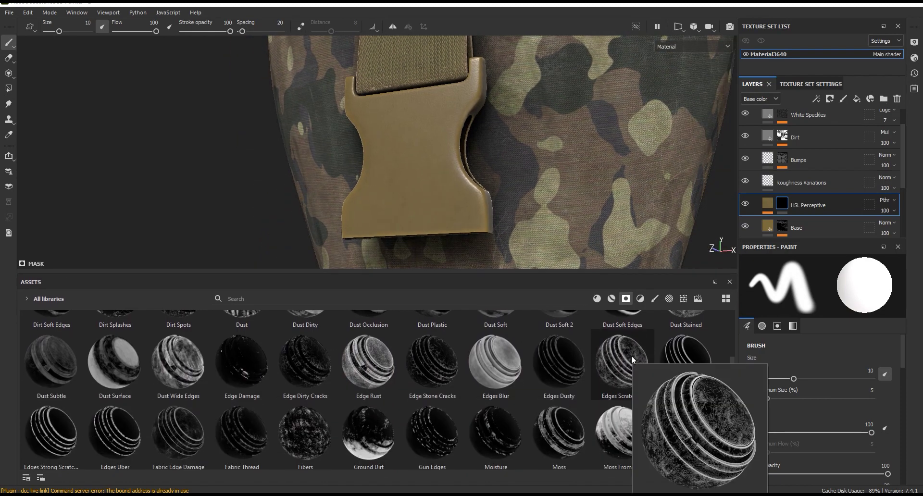
scroll(734, 388, "down", 1)
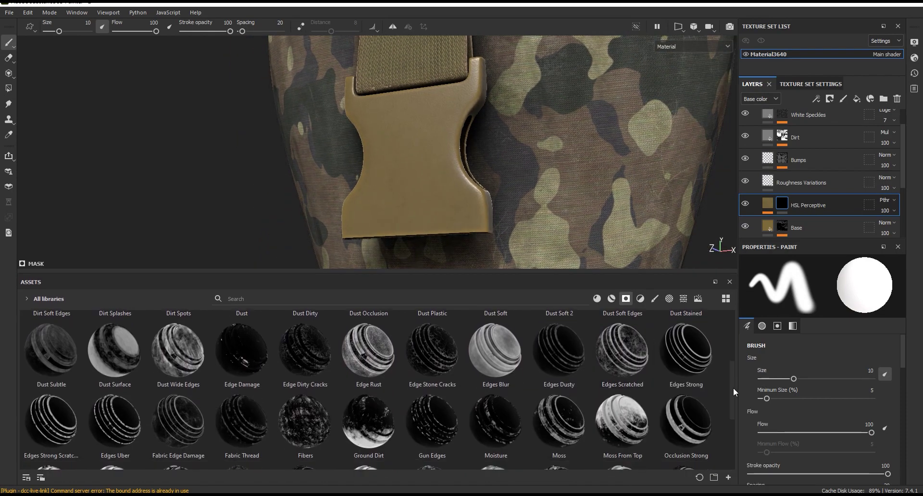
scroll(734, 385, "up", 2)
scroll(735, 380, "up", 1)
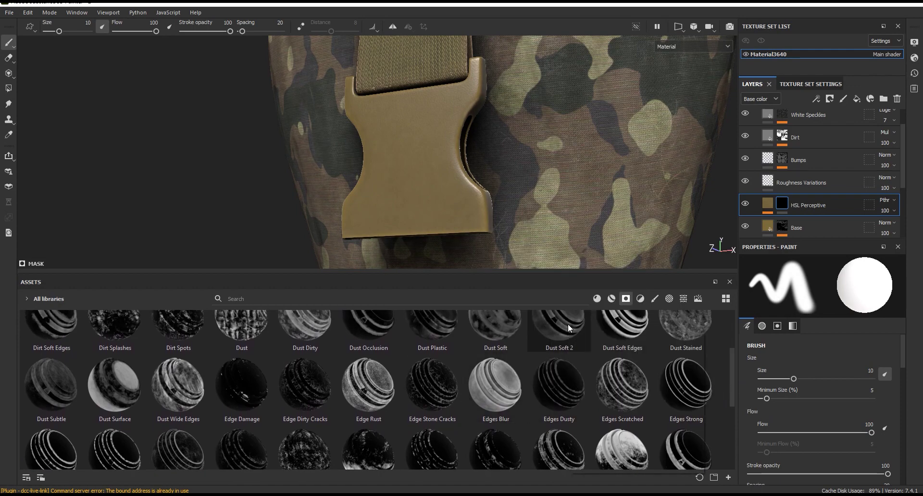
scroll(733, 377, "down", 3)
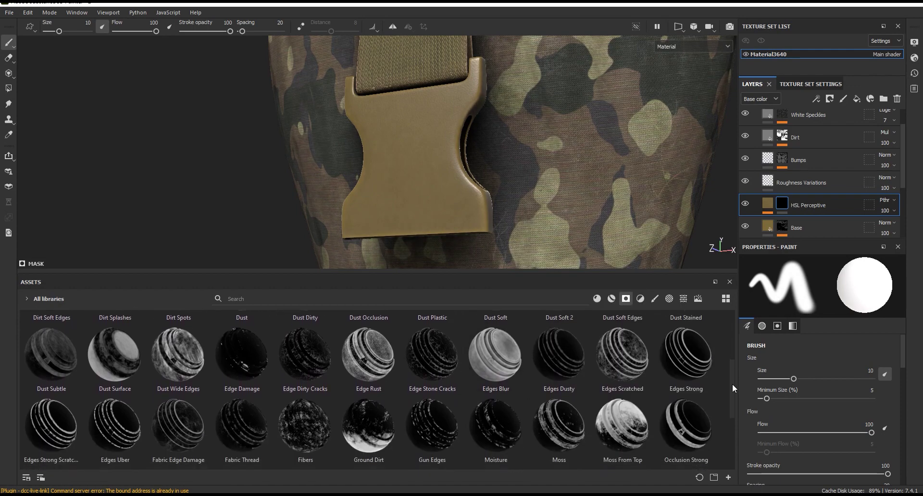
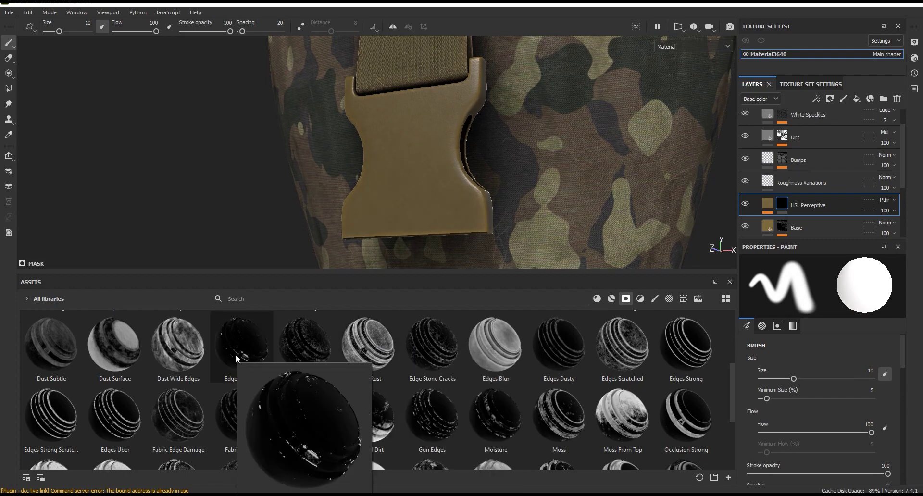
Try the Edges Dusty and Edges Uber smart masks on the HSL Perceptive layer.
left_click_drag(558, 347, 822, 208)
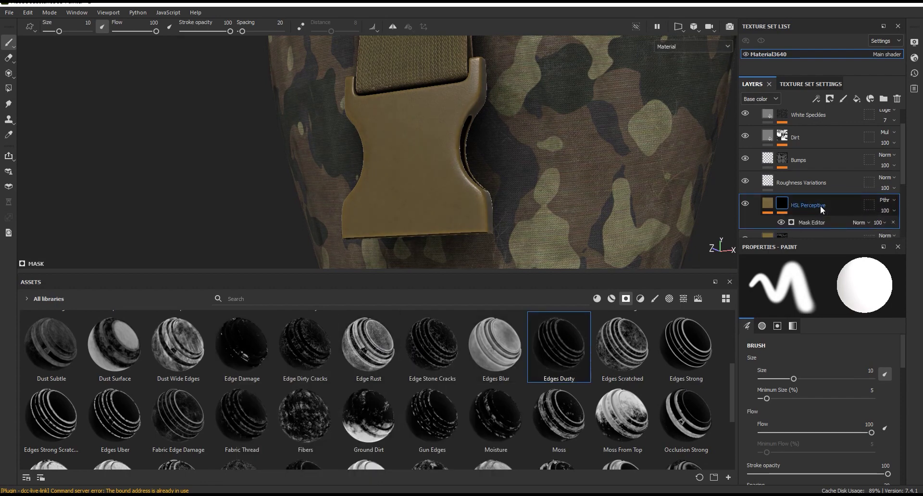
mouse_move(407, 209)
left_mouse_down("alt")
mouse_move(529, 244)
mouse_move(535, 196)
left_mouse_up("alt")
scroll(536, 195, "up", 3)
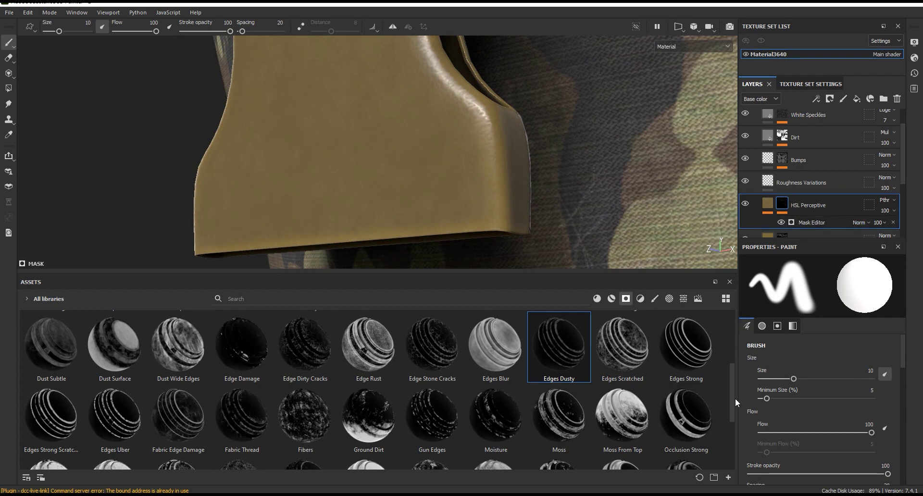
left_click_drag(731, 386, 732, 392)
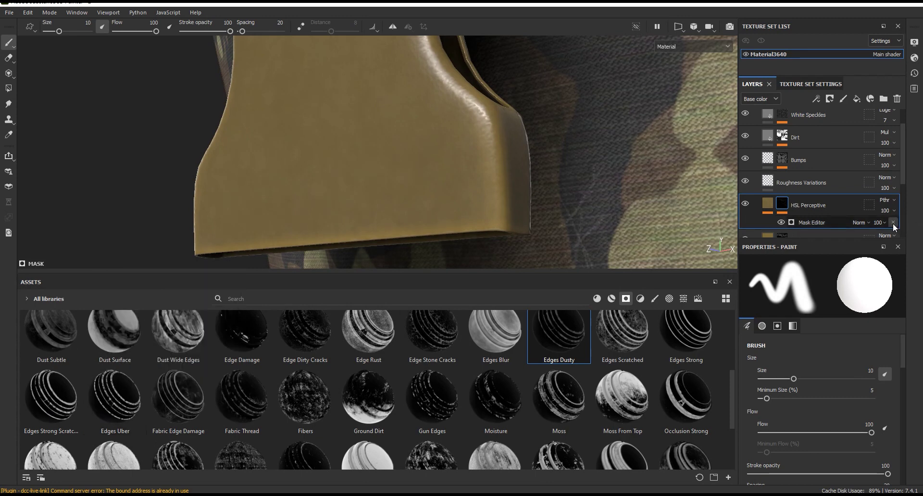
left_click_drag(116, 399, 808, 204)
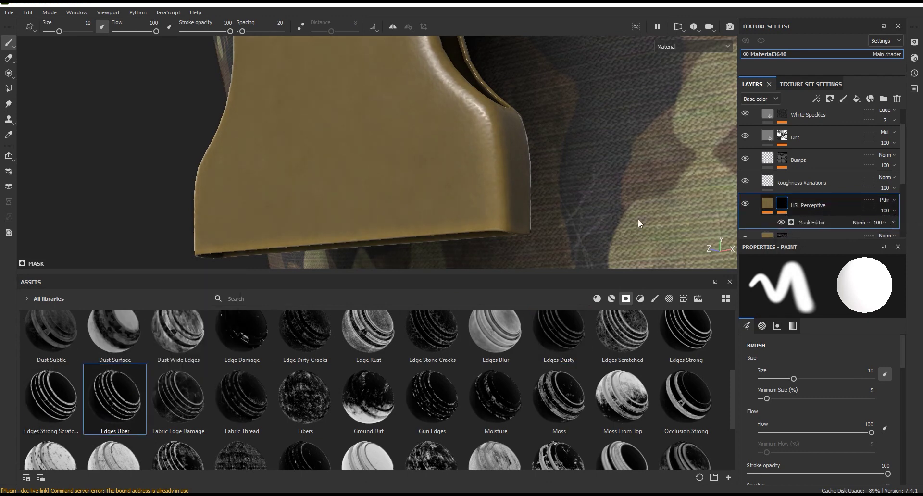
mouse_move(555, 212)
left_mouse_down("alt")
mouse_move(550, 192)
mouse_move(495, 190)
left_mouse_up("alt")
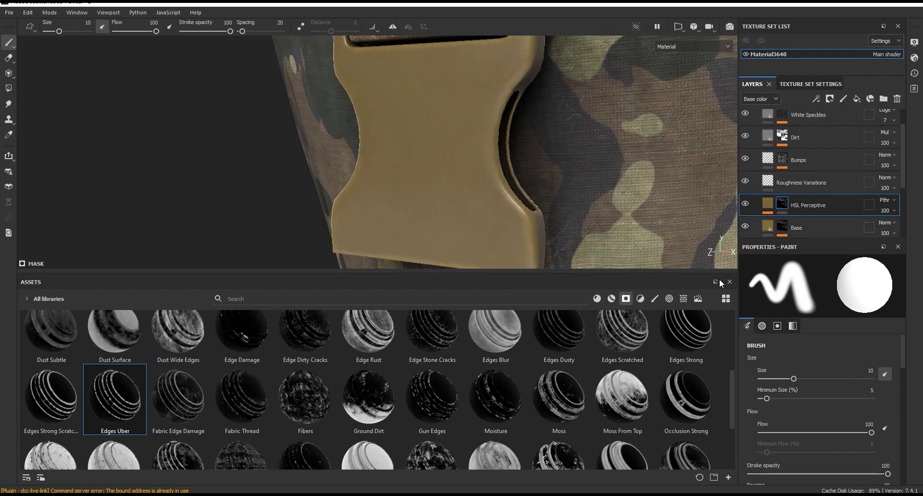
Swap in a strong edge-scratch mask, then remove its Curvature mask.
left_click(57, 398)
left_click_drag(57, 399, 808, 205)
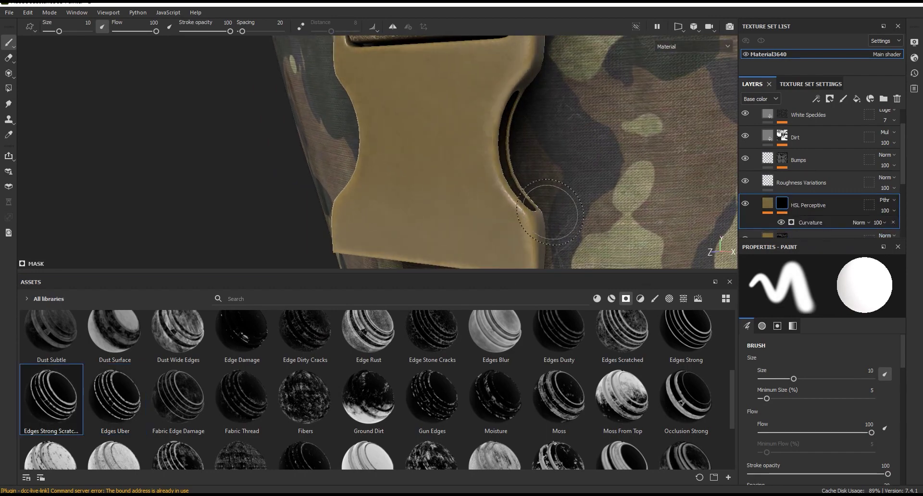
left_click_drag(577, 202, 557, 208, "alt")
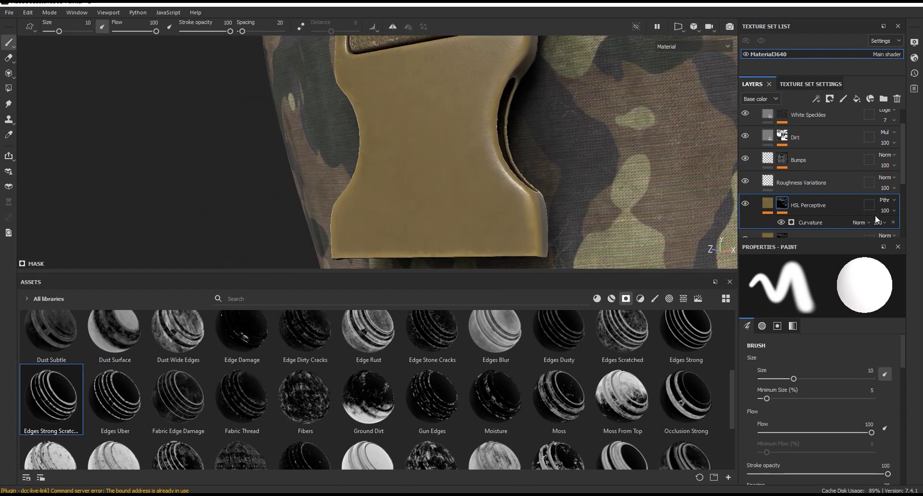
left_click(893, 223)
Apply the Fabric Thread smart mask, clear its effects, and reapply Fabric Thread.
left_click_drag(248, 402, 809, 212)
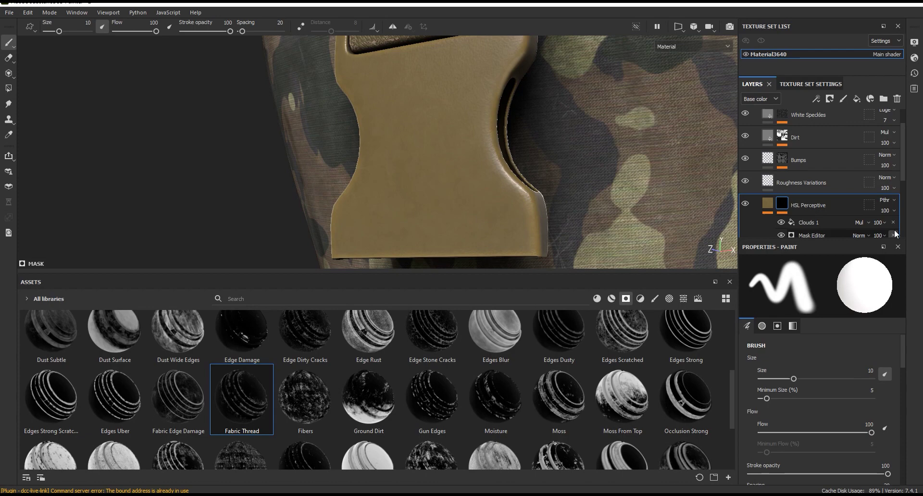
scroll(890, 227, "down", 2)
scroll(890, 221, "down", 2)
left_click(893, 164)
left_click(894, 164)
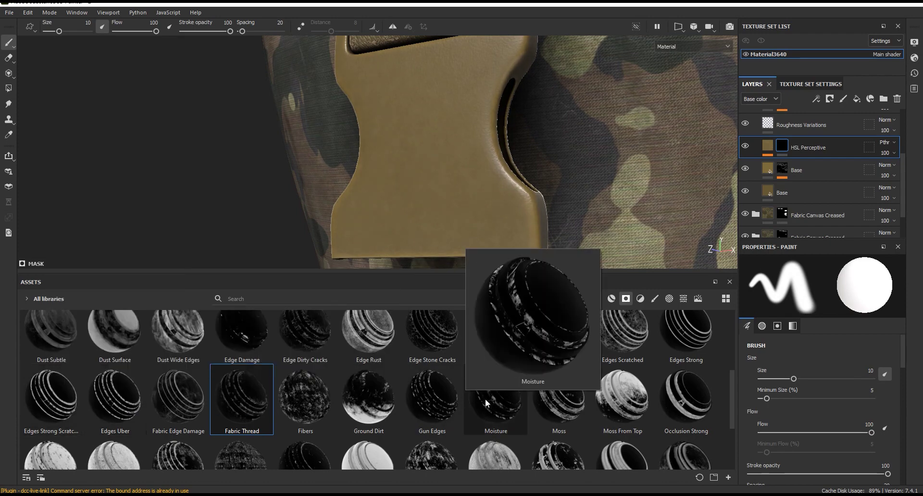
left_click_drag(252, 407, 817, 149)
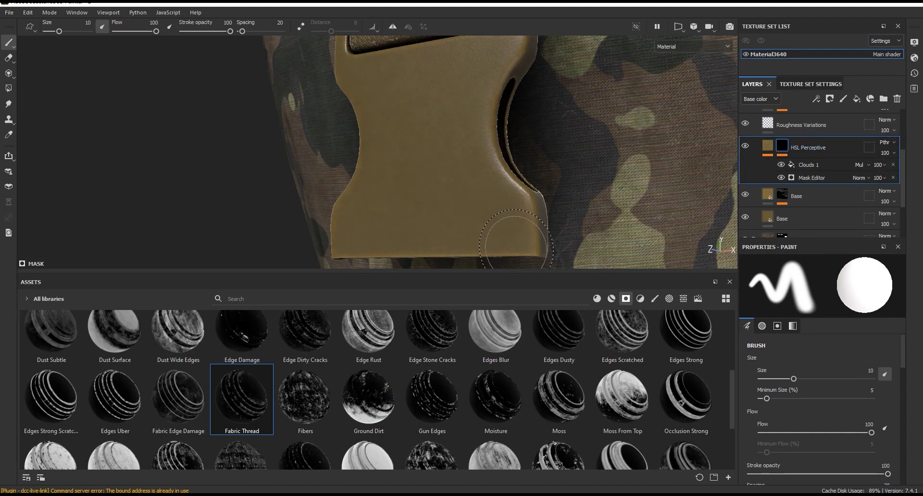
left_click_drag(459, 212, 529, 182, "alt")
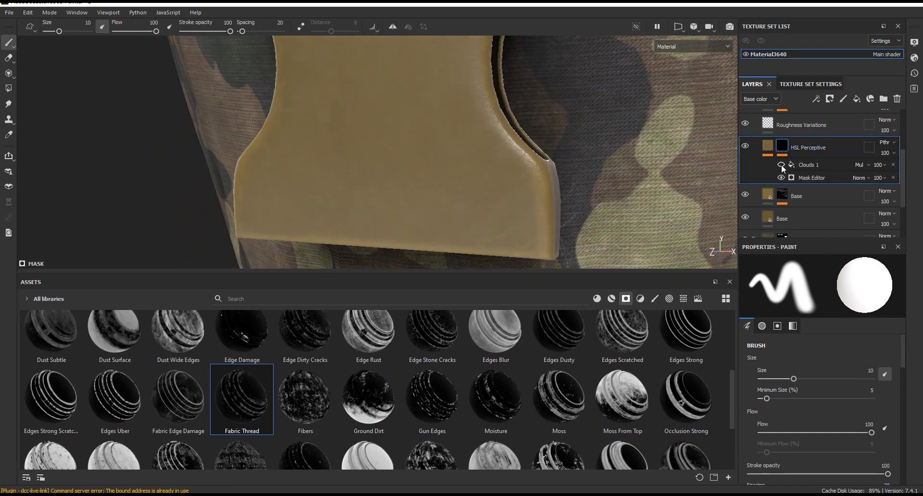
Select the Mask Editor and display only the mask in the viewport.
left_click(817, 178)
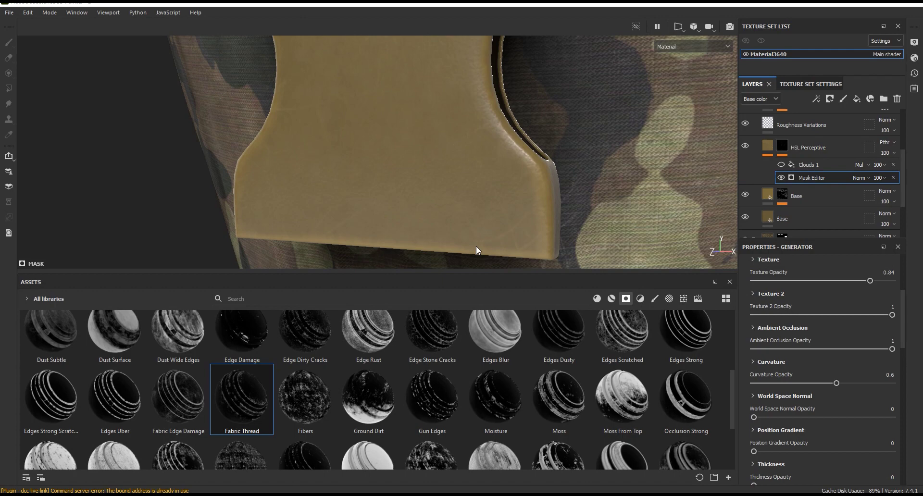
scroll(498, 251, "down", 3)
scroll(464, 257, "up", 3)
left_click(692, 46)
left_click(676, 147)
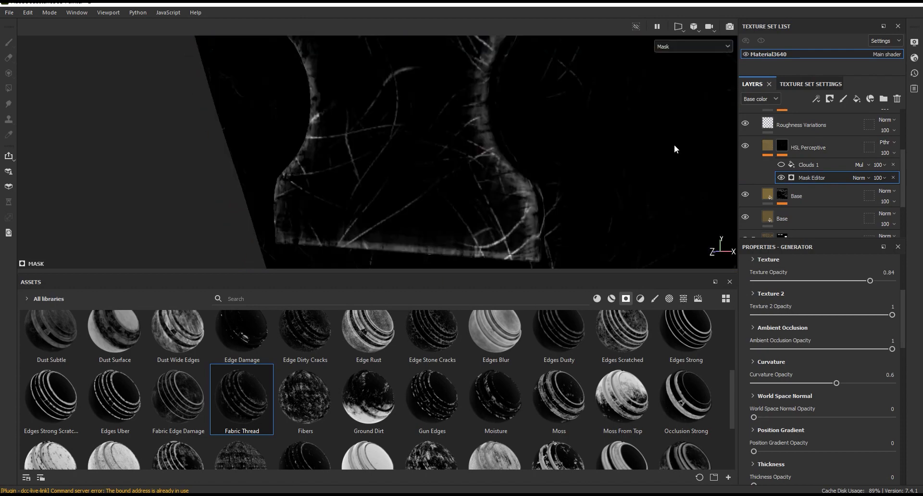
Set the mask's Global Balance to 0.53 and Global Contrast to 0.33.
scroll(848, 317, "up", 3)
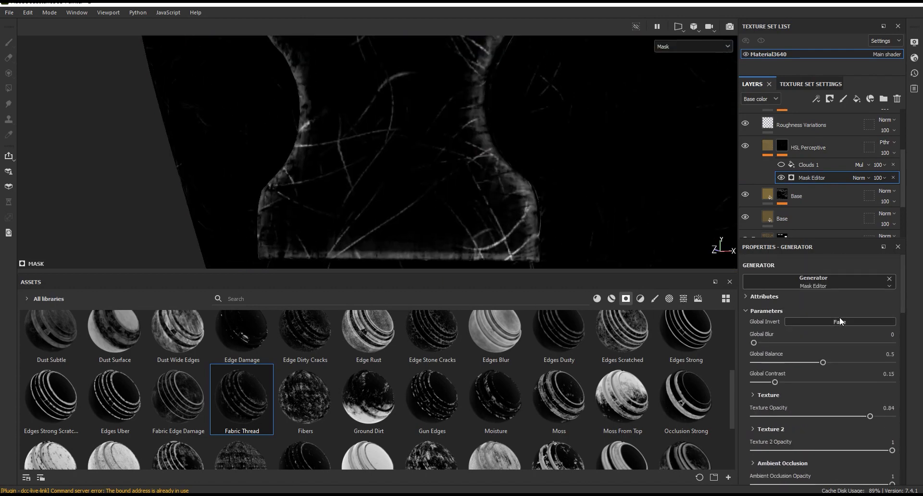
left_click_drag(823, 362, 827, 362)
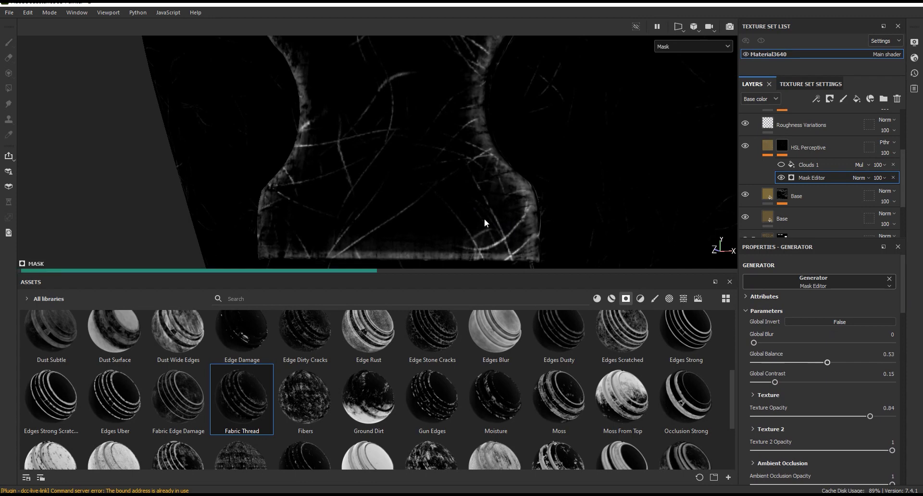
scroll(456, 193, "down", 3)
left_click(767, 145)
left_click(798, 165)
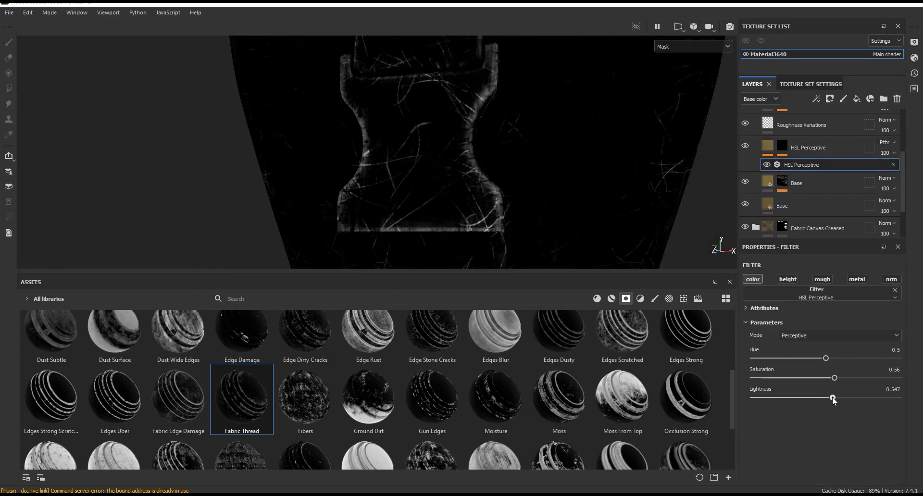
left_click(782, 147)
left_click(809, 175)
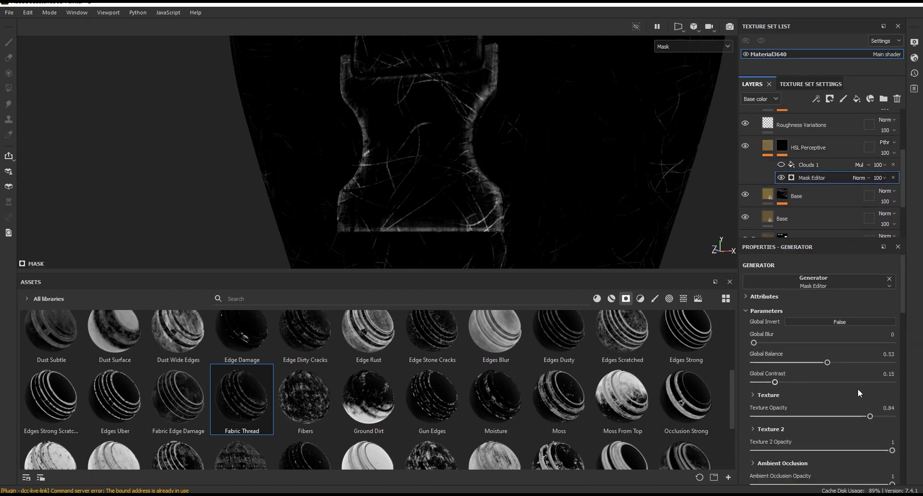
scroll(794, 355, "down", 2)
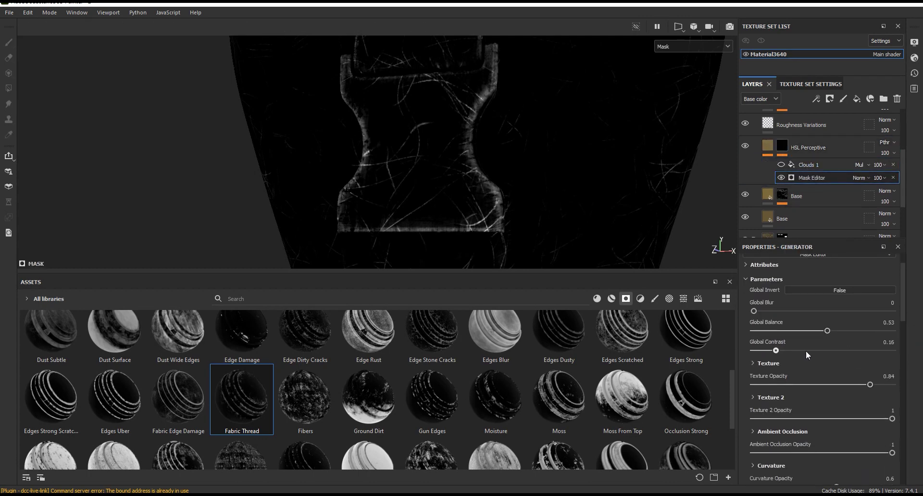
left_click(808, 351)
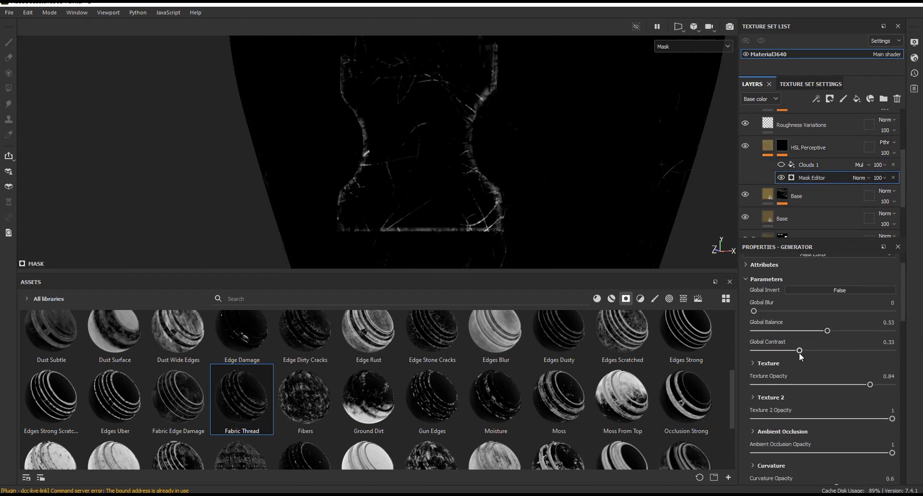
Raise Texture Opacity to 0.87 and nudge Curvature Opacity to 0.6.
scroll(470, 207, "up", 2)
scroll(455, 202, "up", 2)
scroll(481, 212, "up", 2)
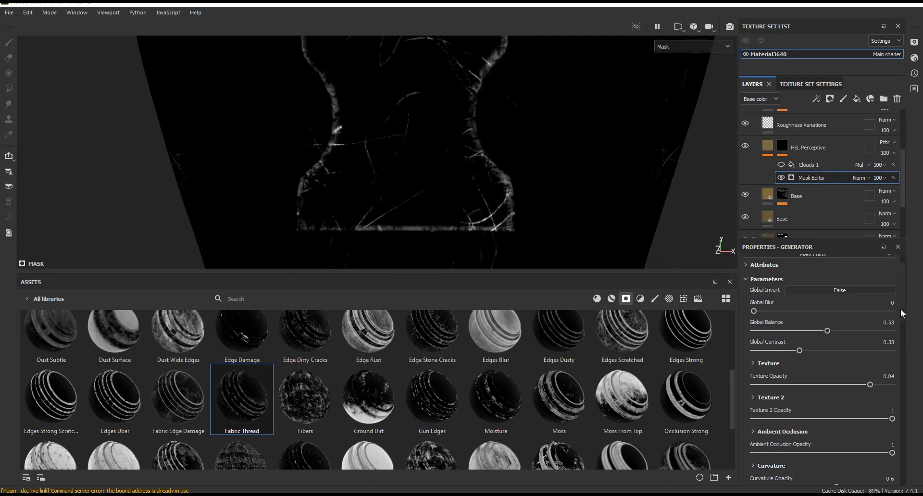
scroll(901, 316, "down", 2)
scroll(894, 325, "down", 1)
left_click_drag(871, 331, 874, 332)
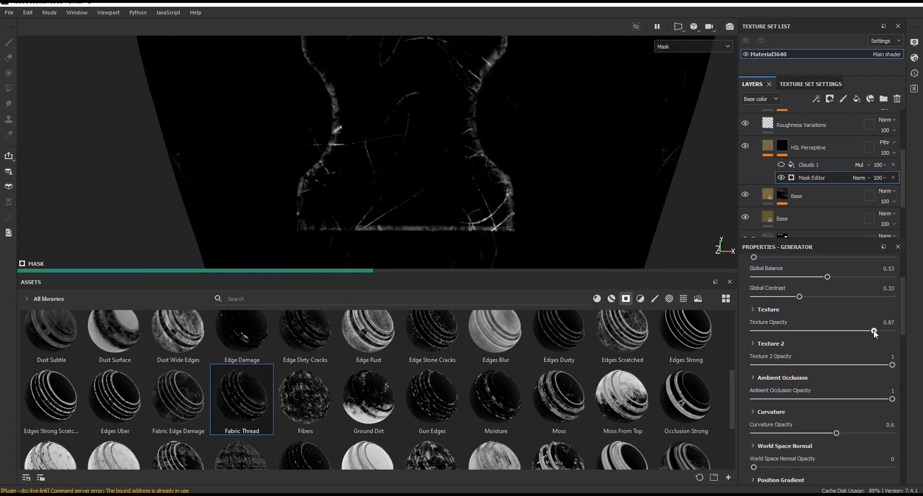
scroll(904, 344, "down", 1)
scroll(897, 353, "down", 1)
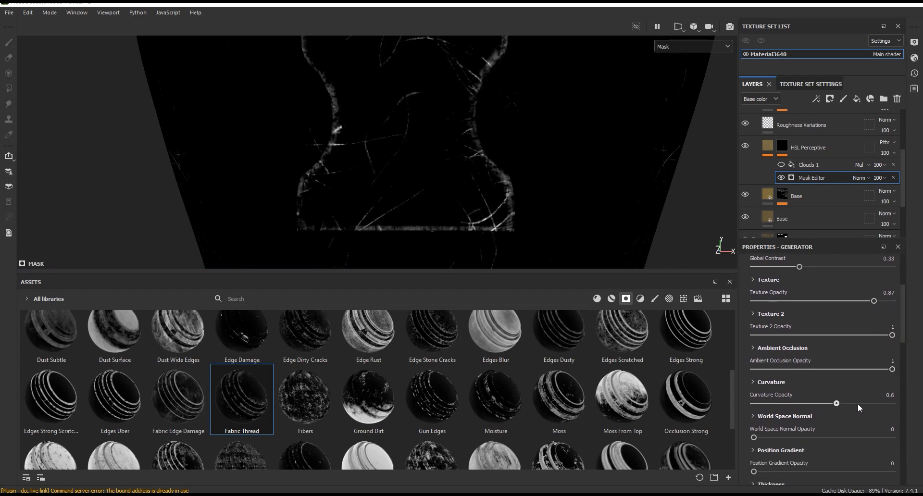
mouse_move(837, 403)
left_mouse_down()
mouse_move(829, 404)
mouse_move(836, 406)
left_mouse_up()
Set World Space Normal Opacity to 0.08 and return the viewport to the Material view.
scroll(906, 371, "down", 2)
scroll(906, 371, "down", 1)
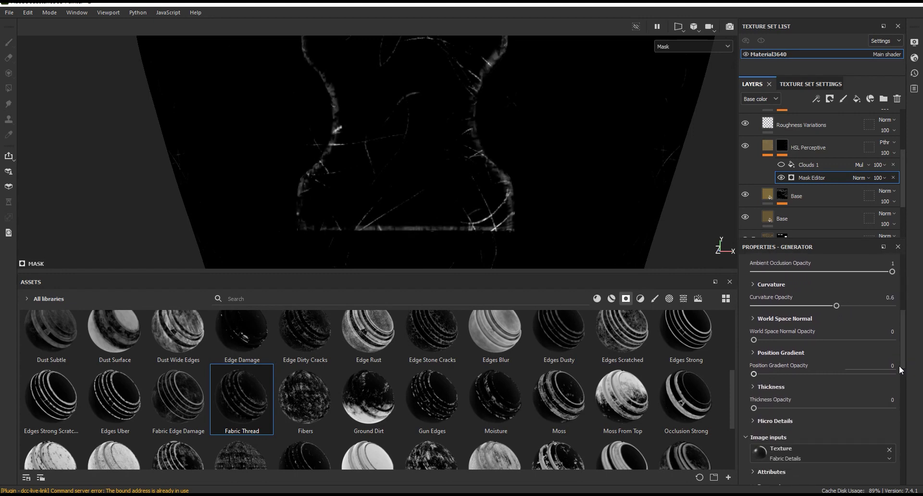
left_click(770, 340)
mouse_move(561, 253)
left_mouse_down("alt")
mouse_move(456, 195)
mouse_move(469, 198)
left_mouse_up("alt")
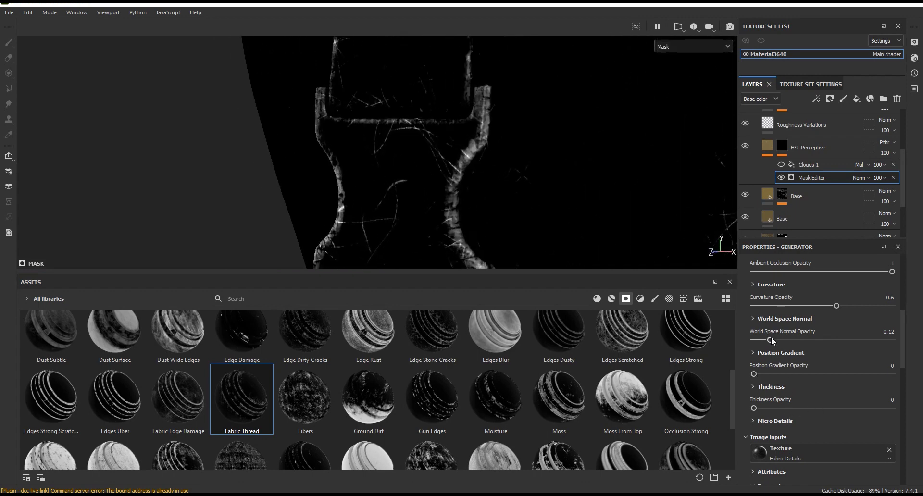
left_click_drag(768, 340, 765, 340)
left_click(673, 46)
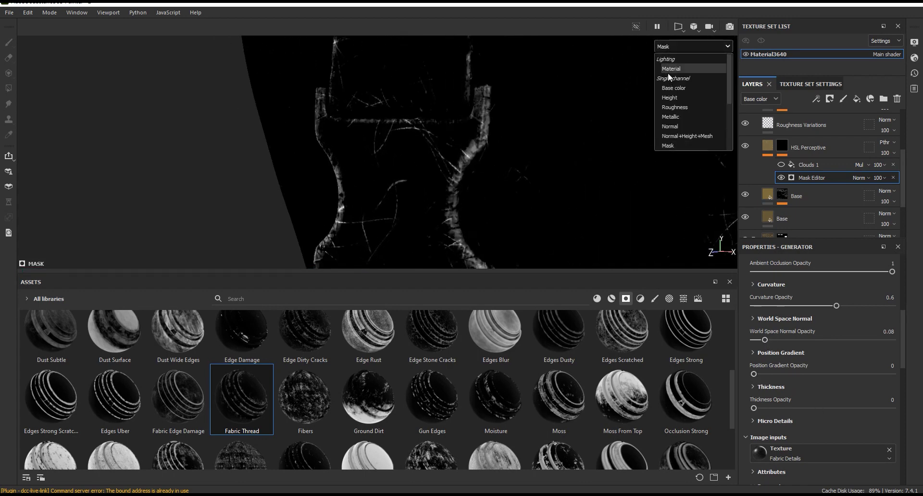
left_click(671, 59)
left_click_drag(579, 130, 535, 195, "alt")
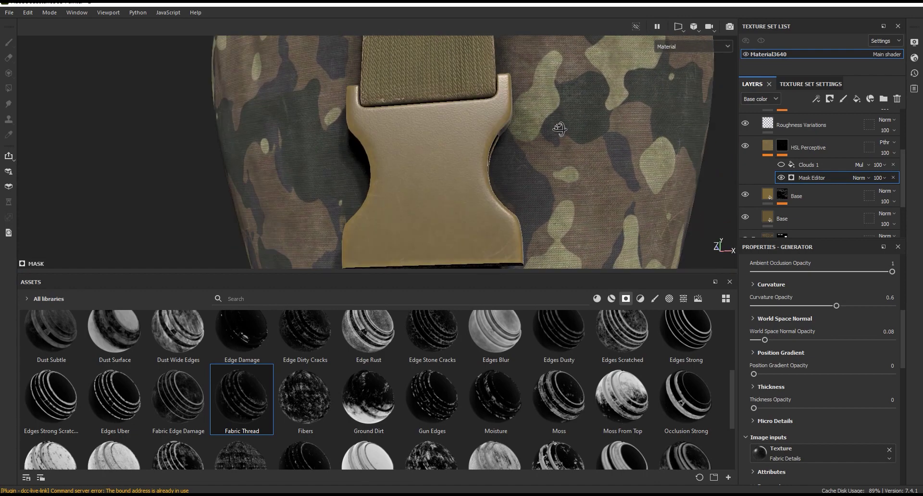
Remove the Clouds 1 effect from the HSL Perceptive mask.
scroll(541, 199, "up", 5)
left_click_drag(571, 206, 552, 214, "alt")
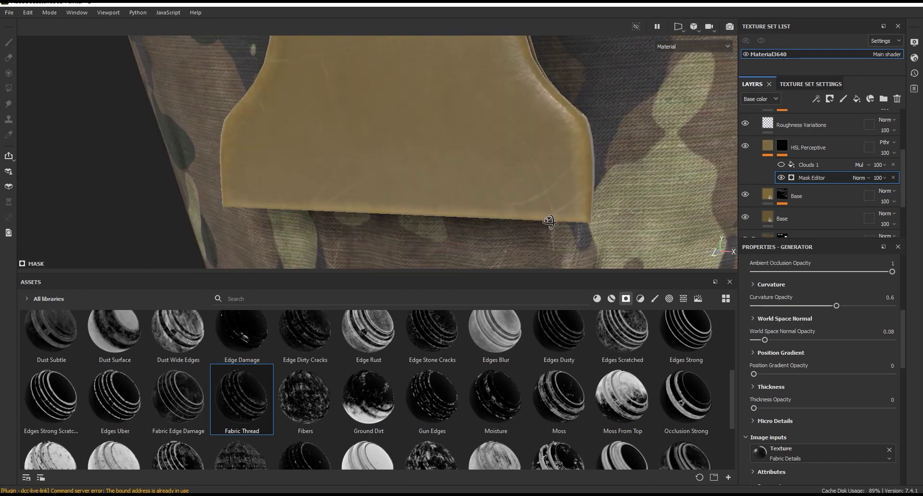
left_click(806, 166)
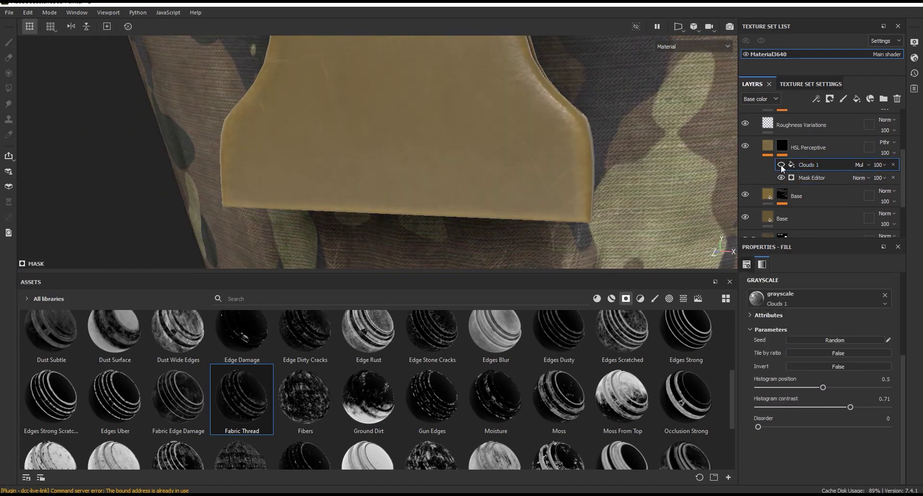
left_click(893, 165)
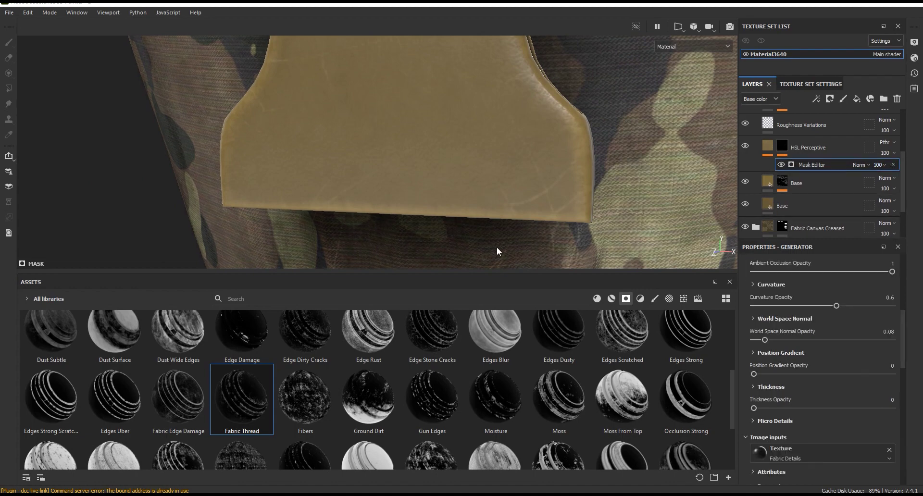
Add a Sharpen filter to the mask at intensity 0.19 and check the whole canteen.
left_click(816, 99)
left_click(836, 166)
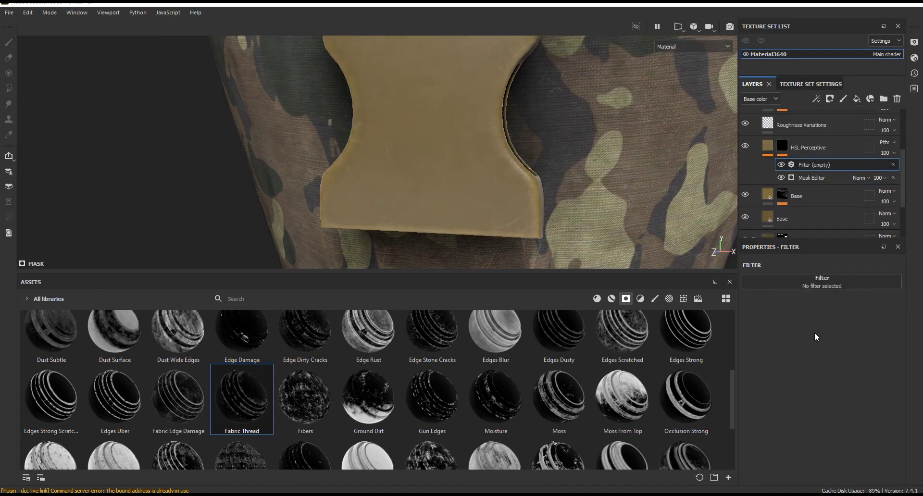
scroll(812, 372, "down", 5)
left_click(824, 396)
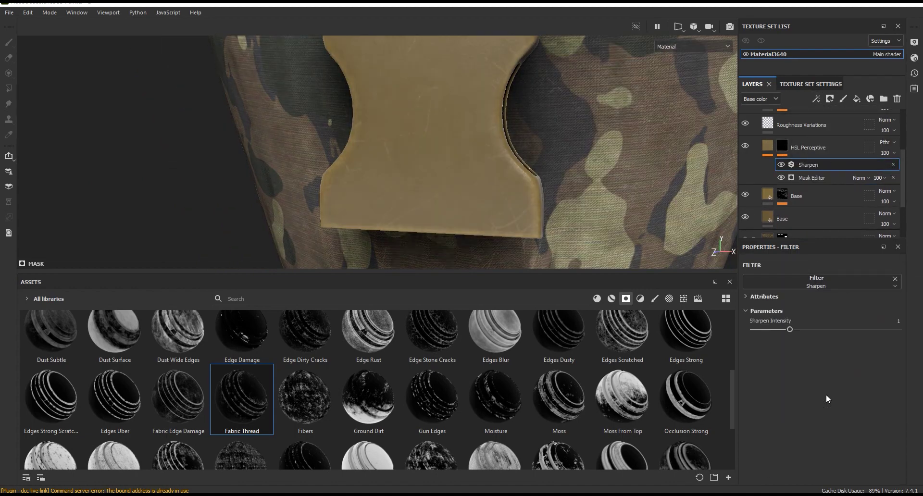
left_click_drag(437, 243, 426, 227, "alt")
scroll(422, 154, "up", 3)
left_click_drag(423, 154, 471, 152, "alt")
scroll(471, 152, "up", 2)
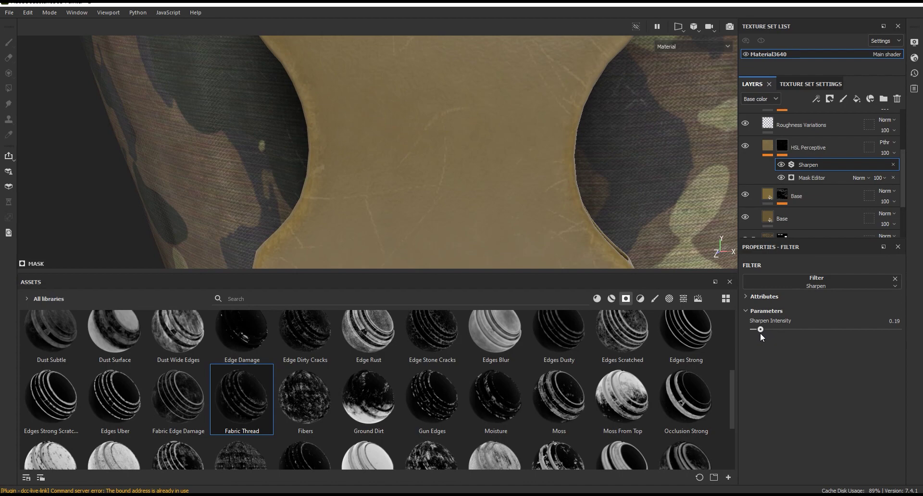
scroll(561, 157, "down", 3)
scroll(552, 157, "down", 2)
mouse_move(552, 156)
left_mouse_down("alt")
mouse_move(502, 179)
mouse_move(468, 239)
left_mouse_up("alt")
scroll(421, 254, "down", 3)
scroll(421, 254, "down", 3)
left_click_drag(422, 254, 486, 192, "alt")
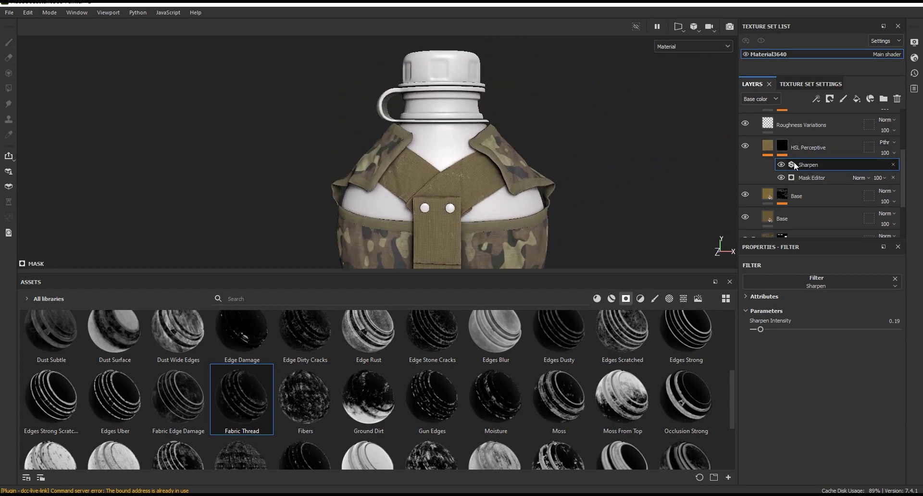
Collapse the Plastic Grainy Soft folder, duplicate it with Ctrl+D, and rename the copy Plastic Grainy Soft 2.
key("1")
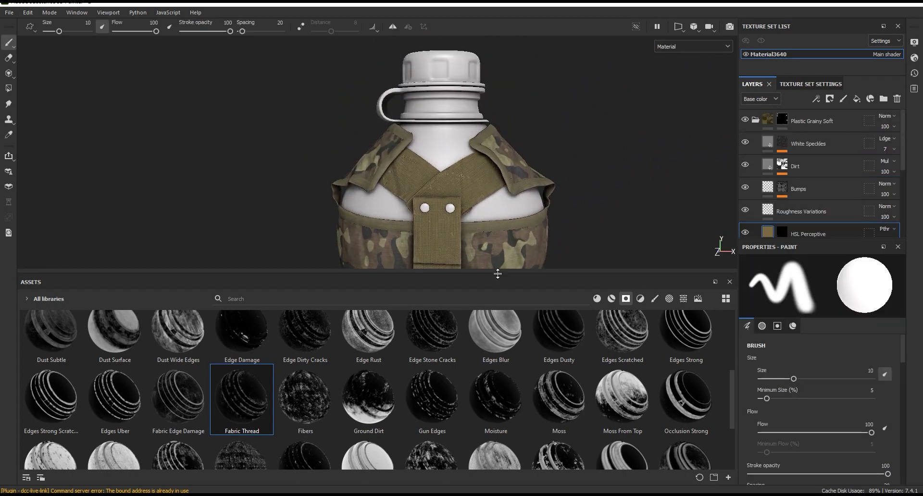
left_click_drag(498, 274, 498, 365)
scroll(496, 167, "up", 3)
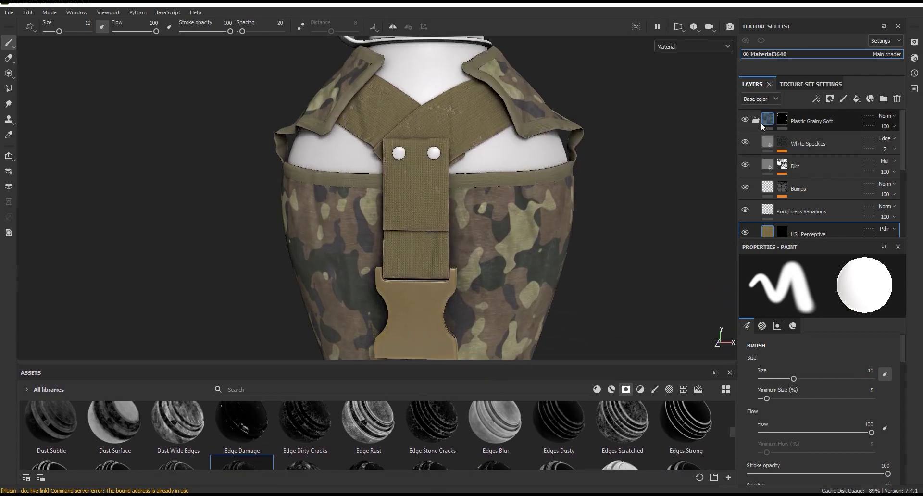
left_click(759, 123)
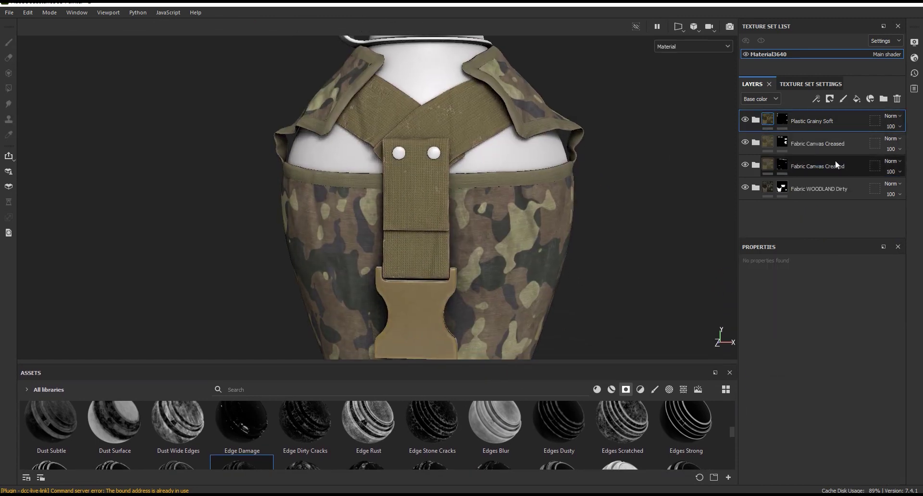
key("ctrl+d")
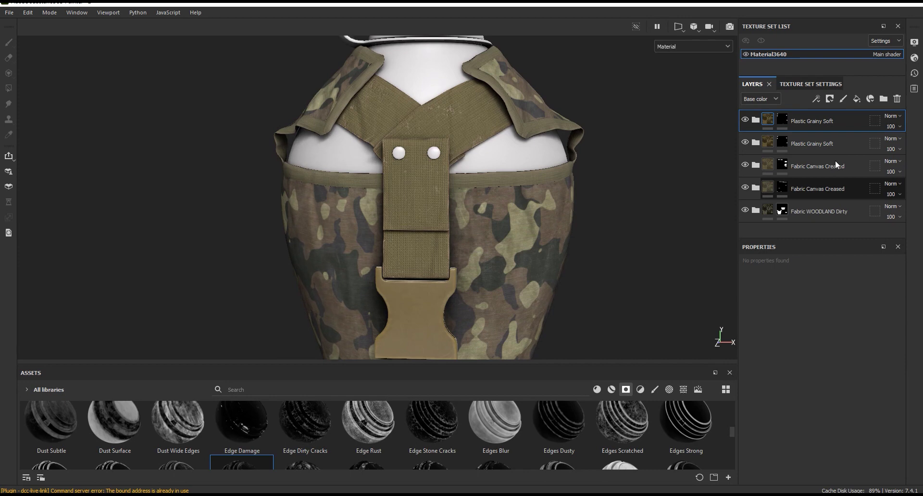
double_click(836, 120)
type("2")
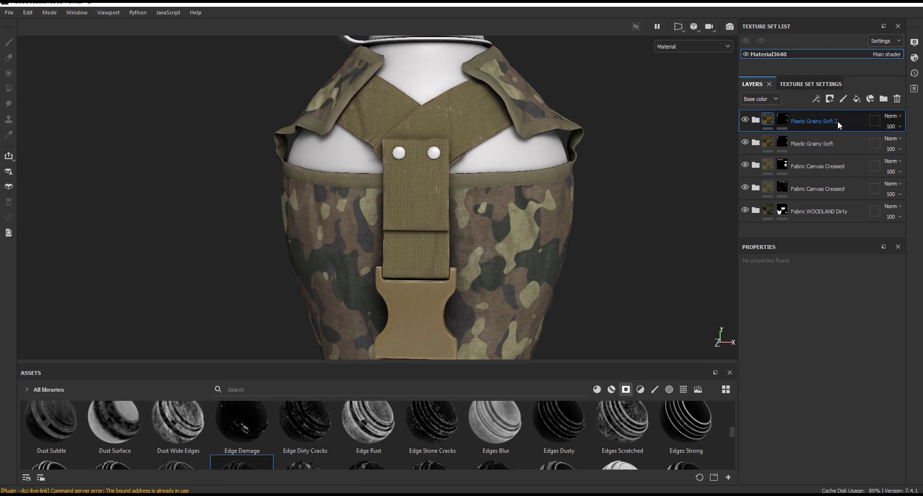
left_click(782, 119)
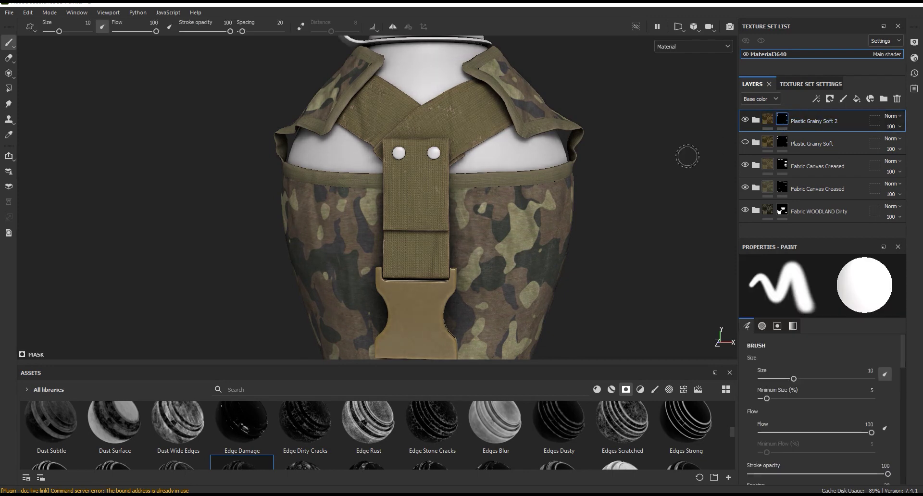
Set up the Polygon Fill tool in mesh mode with a full white fill value.
left_click(8, 88)
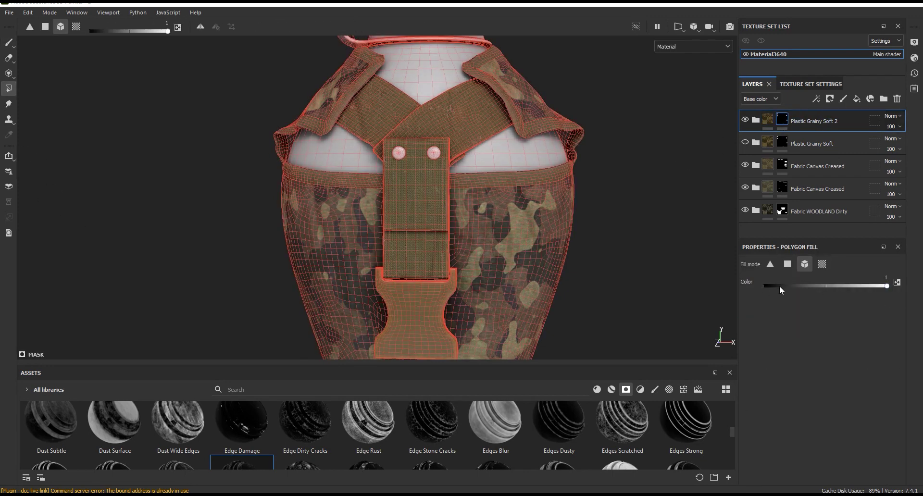
left_click(415, 316)
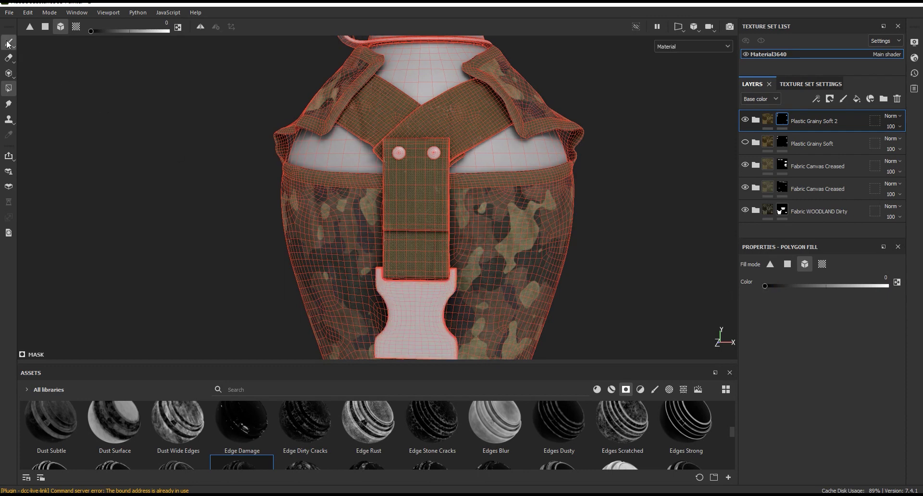
left_click(9, 44)
left_click(8, 89)
left_click(883, 287)
scroll(487, 220, "down", 5)
scroll(456, 123, "up", 5)
Fill the canteen cap and handle ring into the copy's mask and inspect the olive cap.
left_click(460, 117)
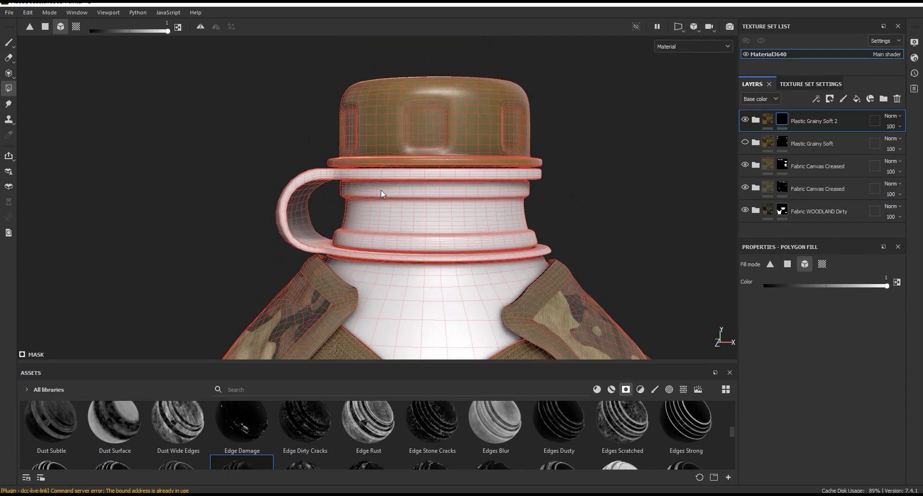
left_click(371, 173)
scroll(449, 122, "down", 3)
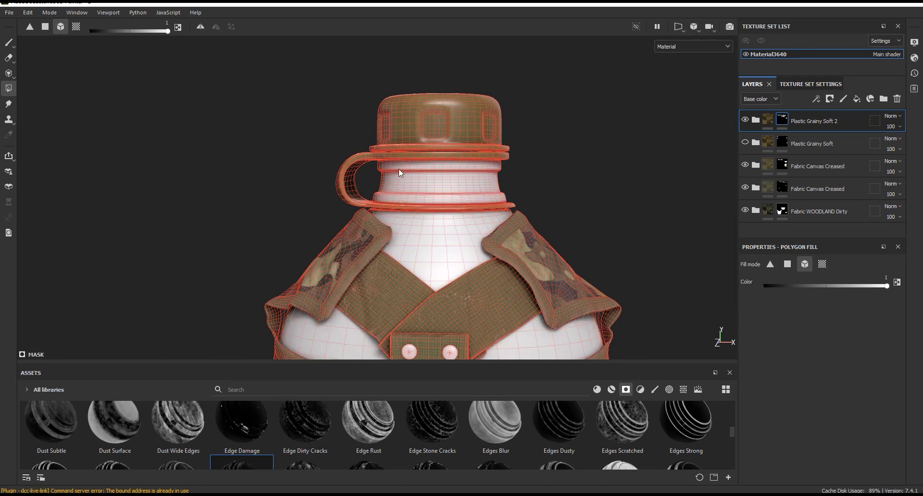
left_click(9, 42)
scroll(365, 62, "down", 5)
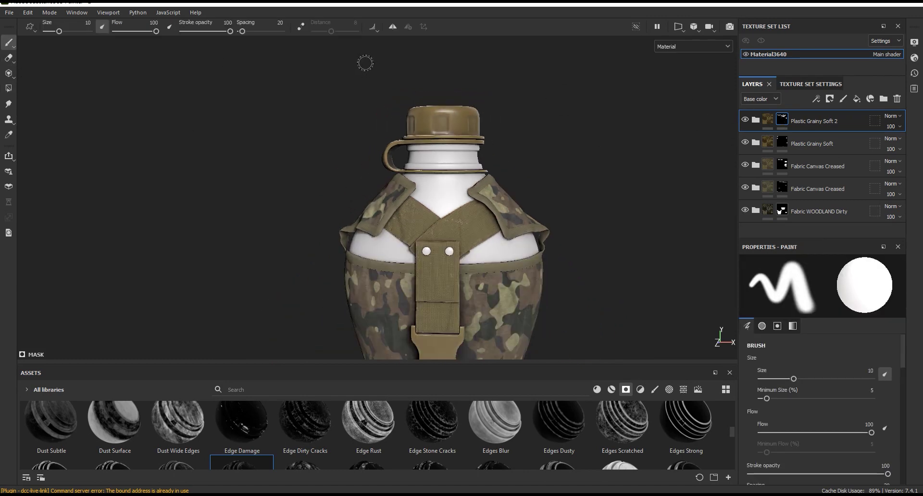
scroll(364, 61, "up", 10)
left_click_drag(364, 62, 584, 161, "alt")
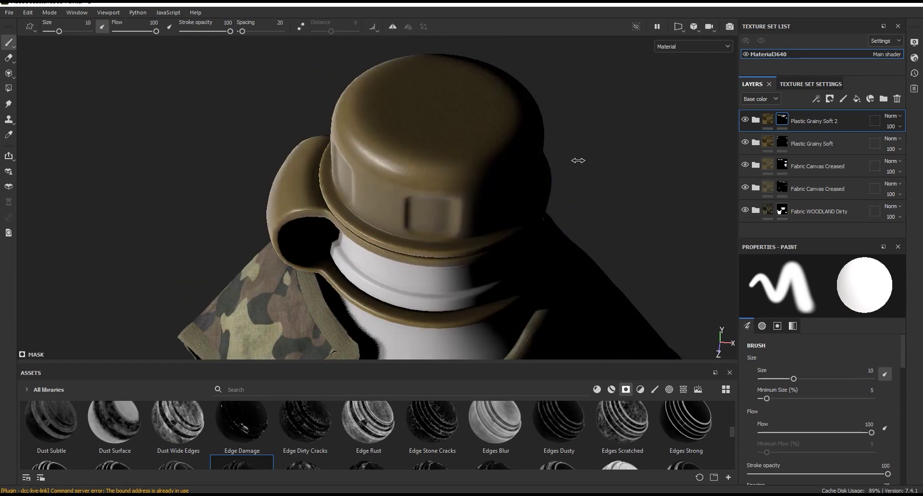
left_click_drag(583, 161, 582, 162, "alt")
scroll(382, 160, "up", 5)
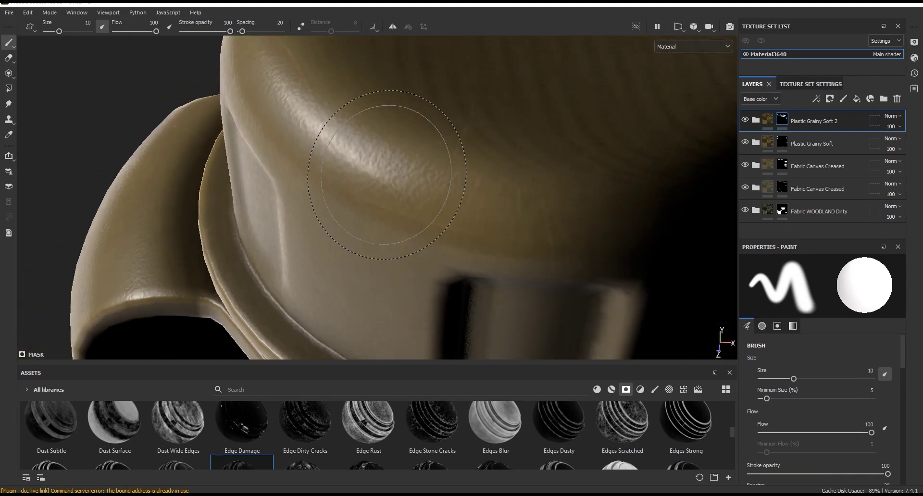
scroll(382, 161, "down", 5)
mouse_move(382, 160)
left_mouse_down("alt")
mouse_move(547, 210)
mouse_move(579, 200)
left_mouse_up("alt")
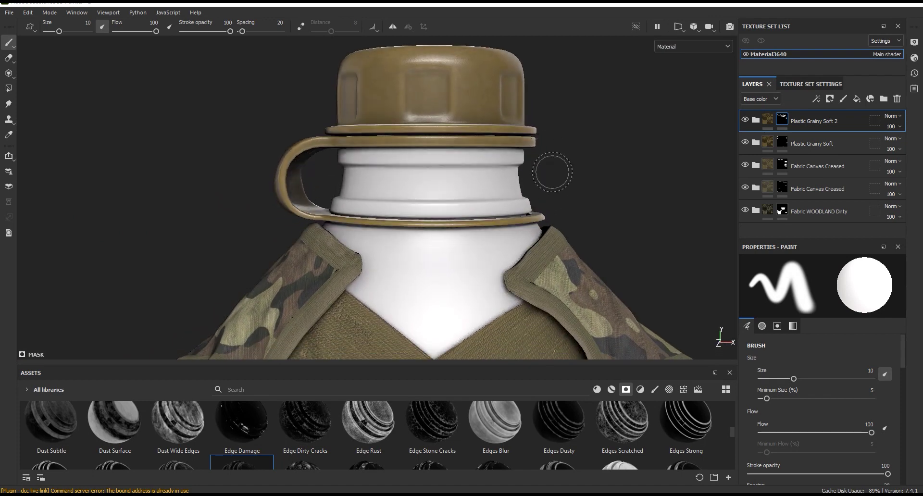
left_click(759, 123)
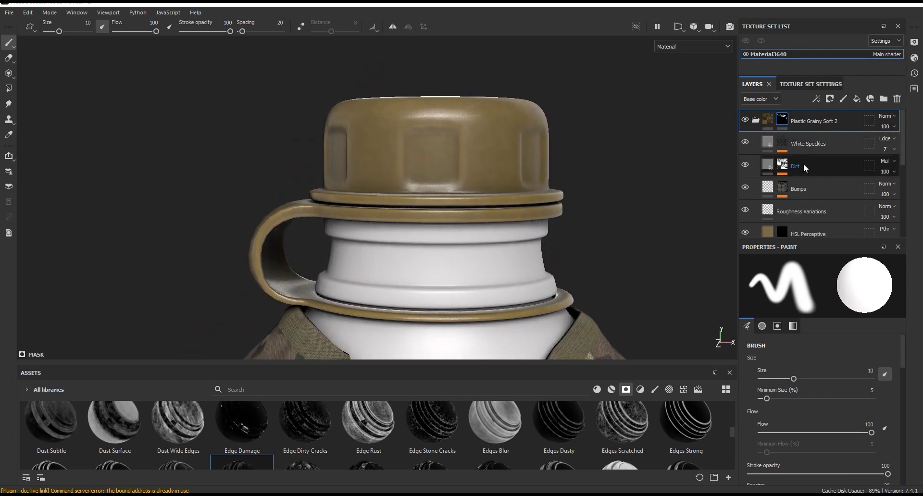
Change the lower Base fill's base colour to deep brown 2C271B.
scroll(805, 189, "down", 1)
left_click(798, 177)
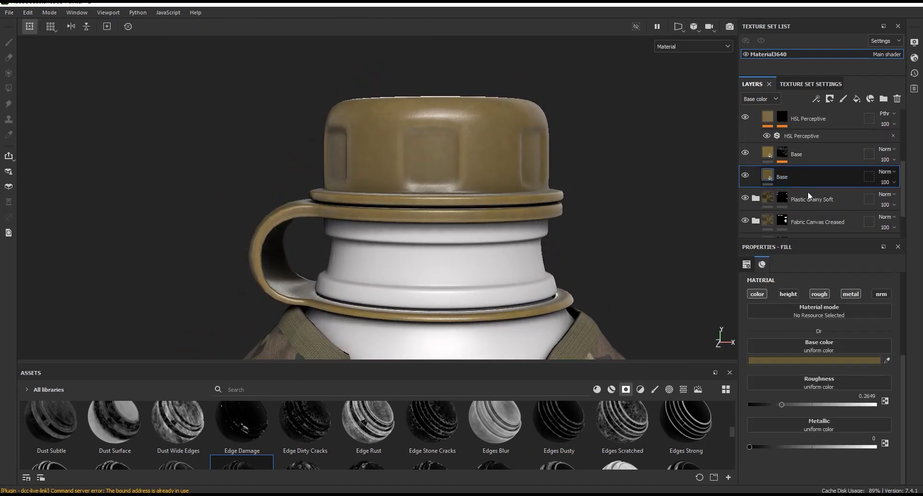
left_click(809, 360)
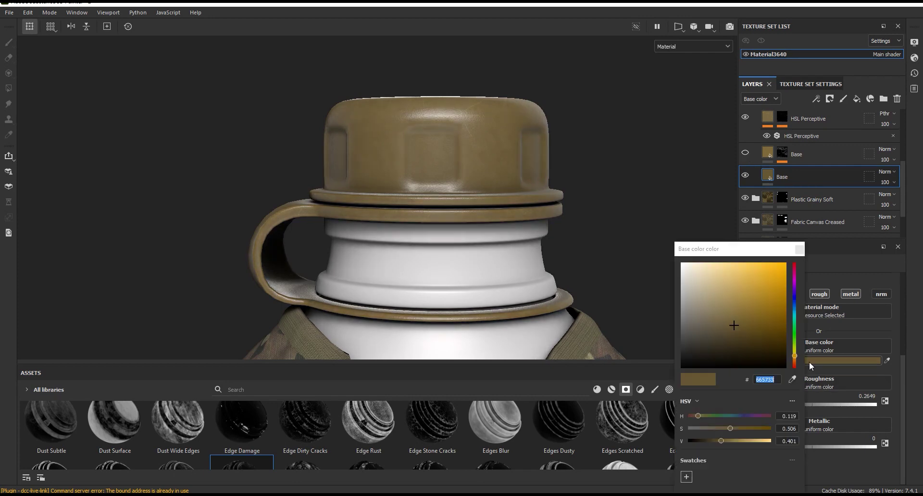
left_click_drag(730, 254, 646, 194)
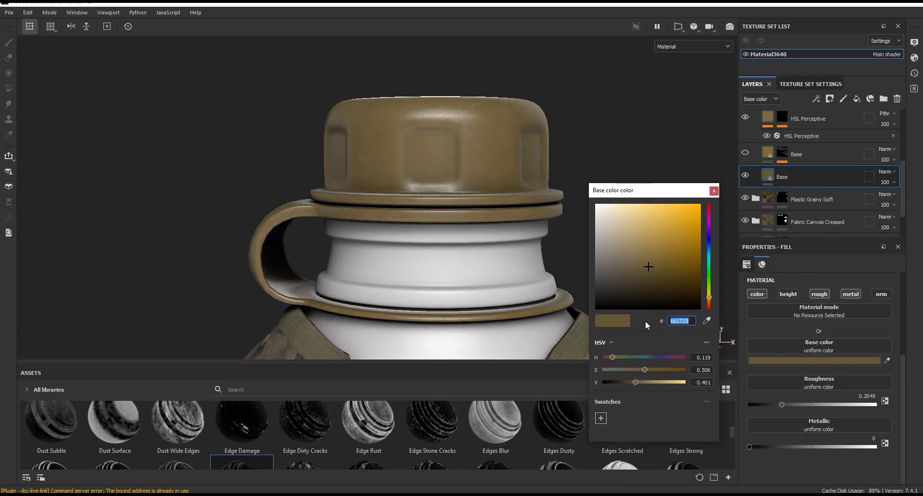
left_click(619, 382)
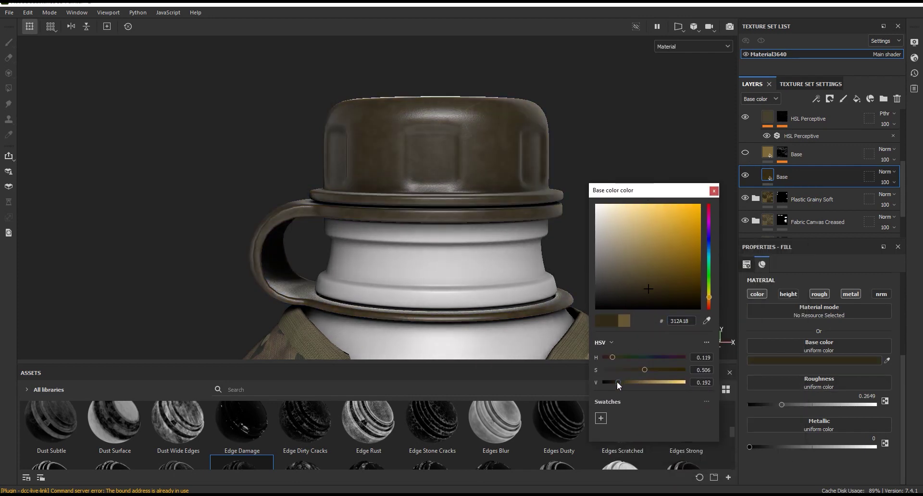
left_click(612, 382)
left_click_drag(639, 369, 633, 369)
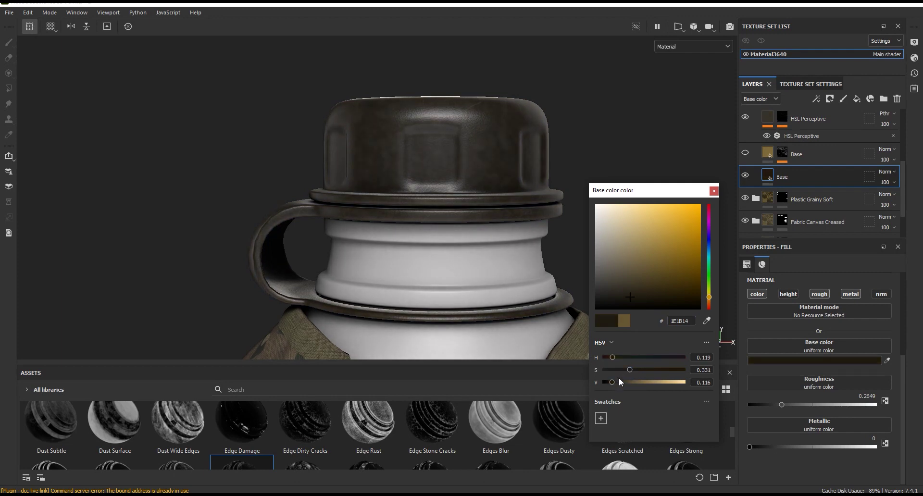
scroll(406, 139, "down", 2)
scroll(406, 139, "down", 3)
scroll(454, 165, "up", 3)
scroll(501, 199, "up", 3)
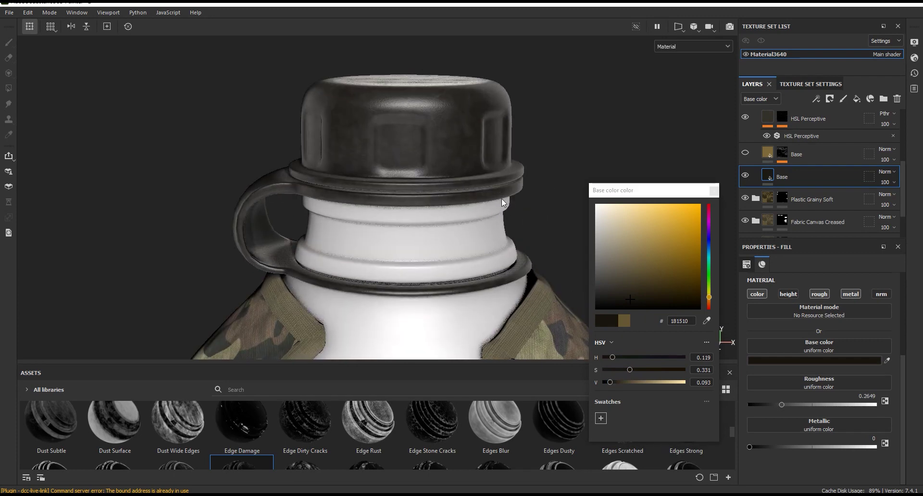
left_click(617, 381)
left_click_drag(630, 370, 634, 369)
Enable the upper Base layer to add brassy worn edges to the cap.
scroll(365, 192, "down", 3)
mouse_move(337, 185)
left_mouse_down("alt")
mouse_move(300, 184)
mouse_move(481, 182)
left_mouse_up("alt")
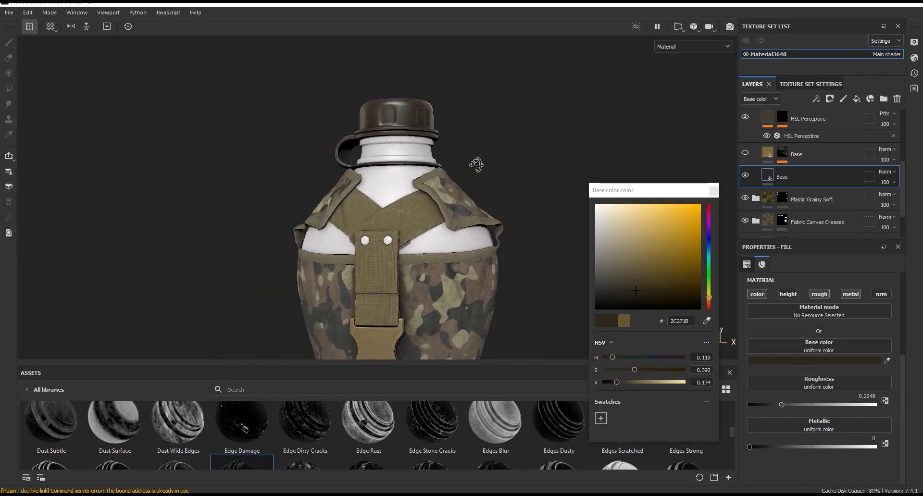
scroll(423, 165, "up", 3)
scroll(423, 165, "up", 3)
scroll(408, 159, "up", 3)
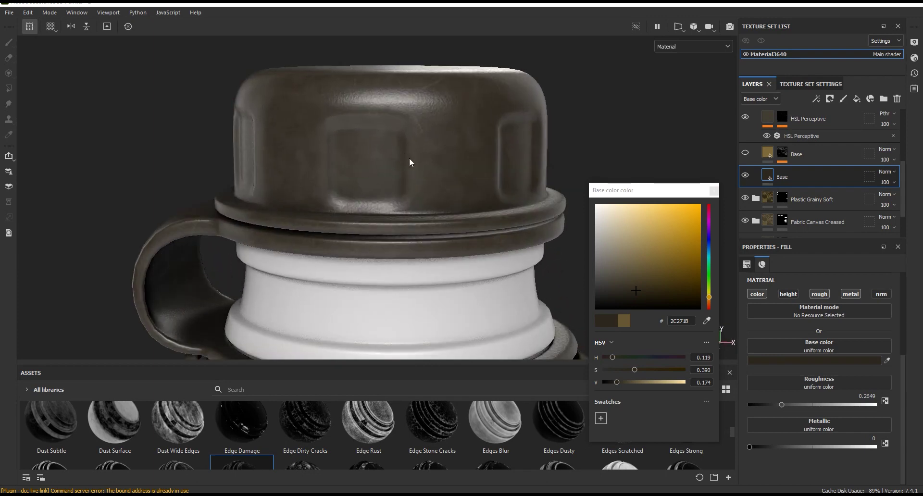
scroll(409, 159, "up", 2)
left_click(745, 153)
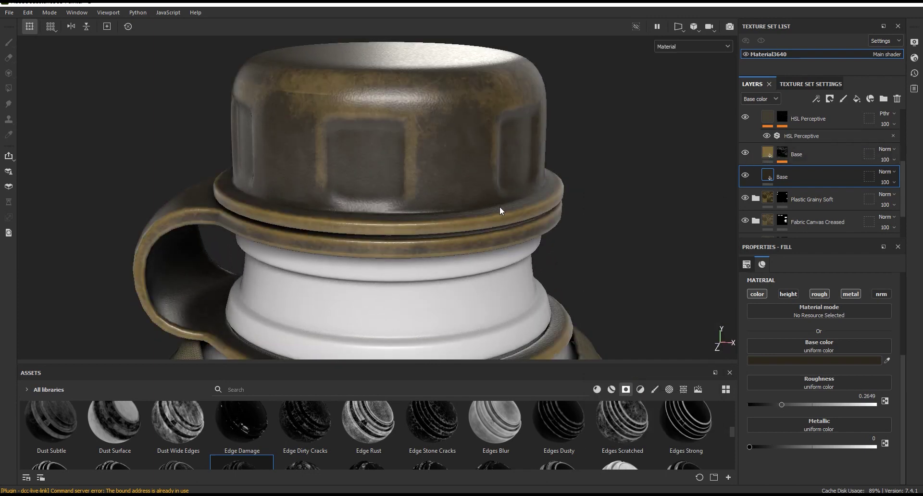
scroll(517, 207, "down", 2)
scroll(493, 176, "down", 1)
left_click(768, 152)
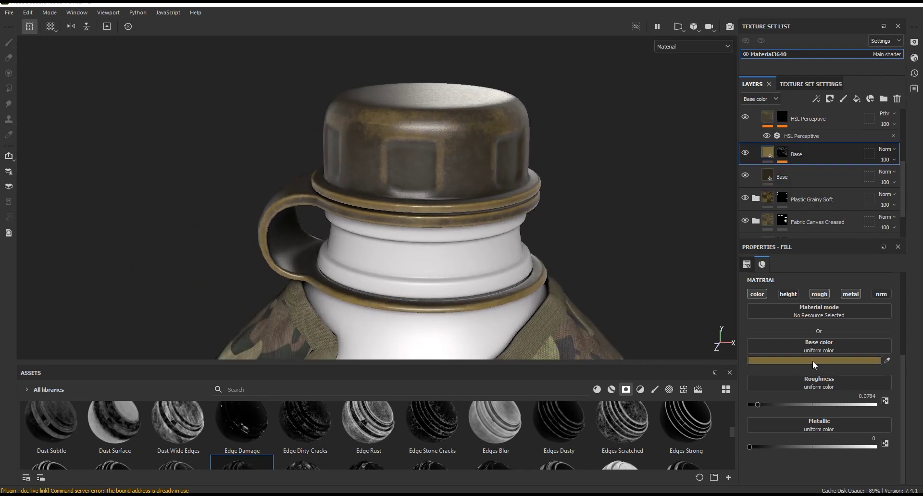
Lower the upper Base fill's saturation to about 0.244 and value to about 0.267 for a muted grey-brown.
left_click(813, 360)
left_click(710, 428)
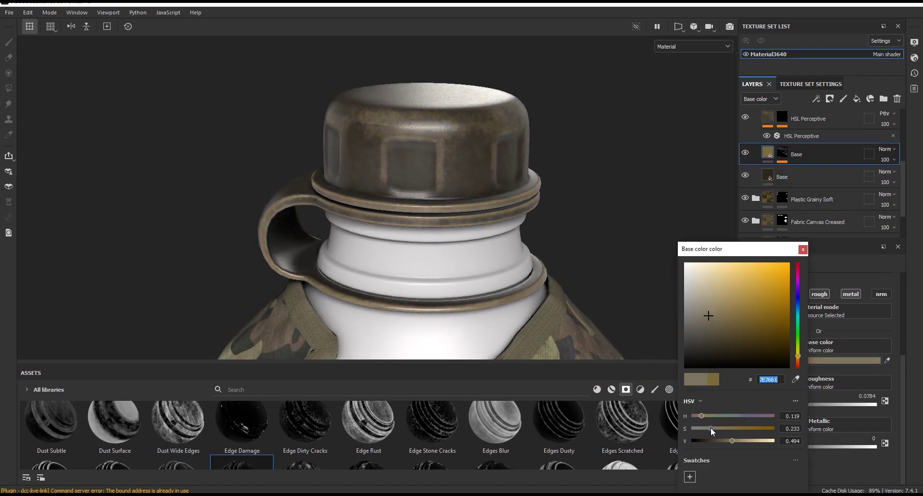
left_click_drag(705, 428, 712, 428)
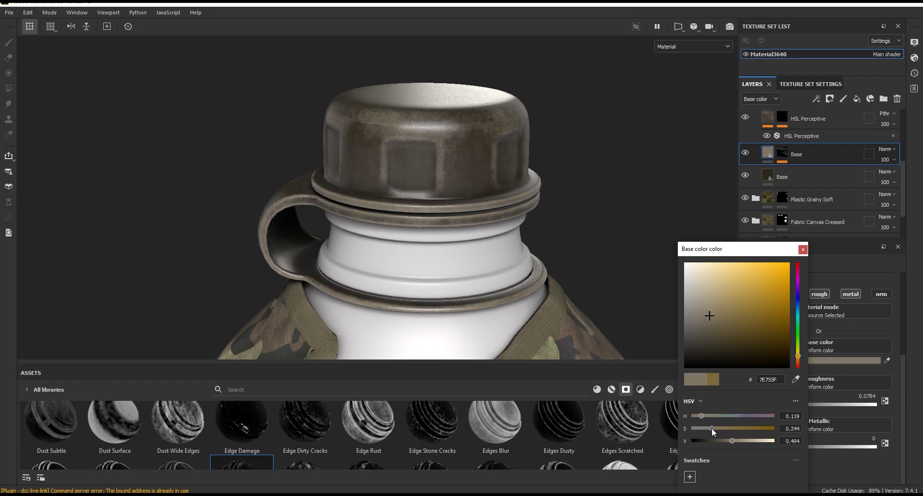
left_click(724, 440)
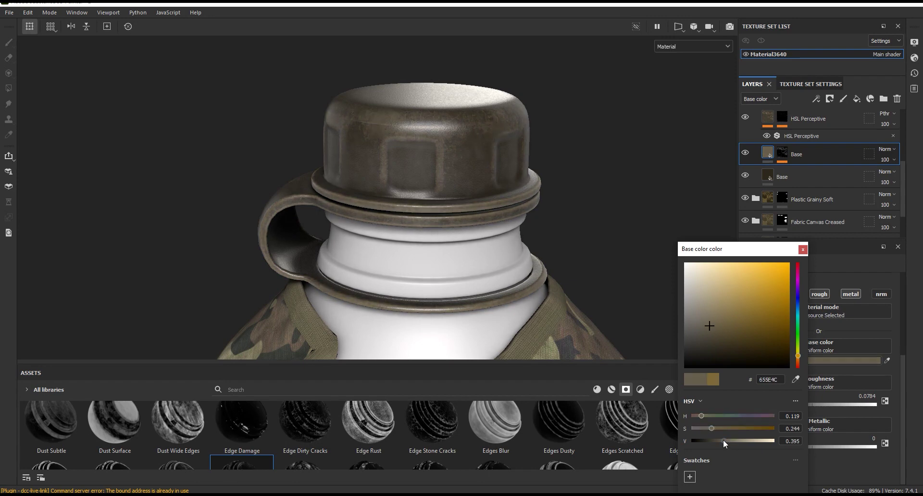
left_click(718, 440)
scroll(409, 207, "up", 2)
mouse_move(397, 251)
left_mouse_down("alt")
mouse_move(493, 229)
mouse_move(696, 356)
left_mouse_up("alt")
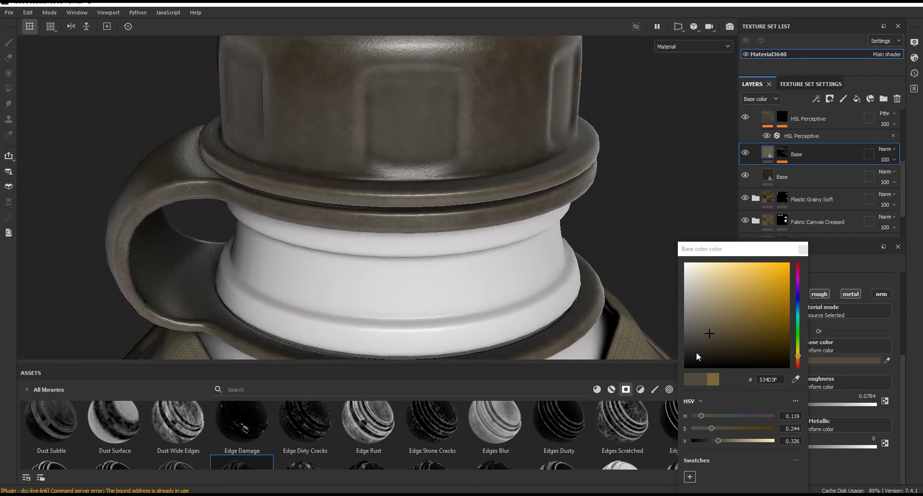
left_click(715, 440)
left_click_drag(714, 440, 713, 439)
scroll(777, 188, "up", 2)
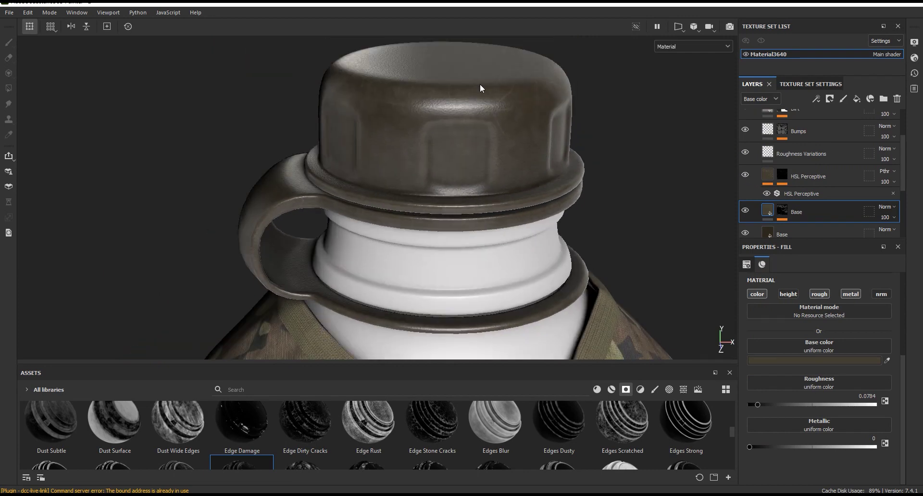
Delete the White Speckles layer from the cap material.
left_click_drag(564, 228, 481, 86, "alt")
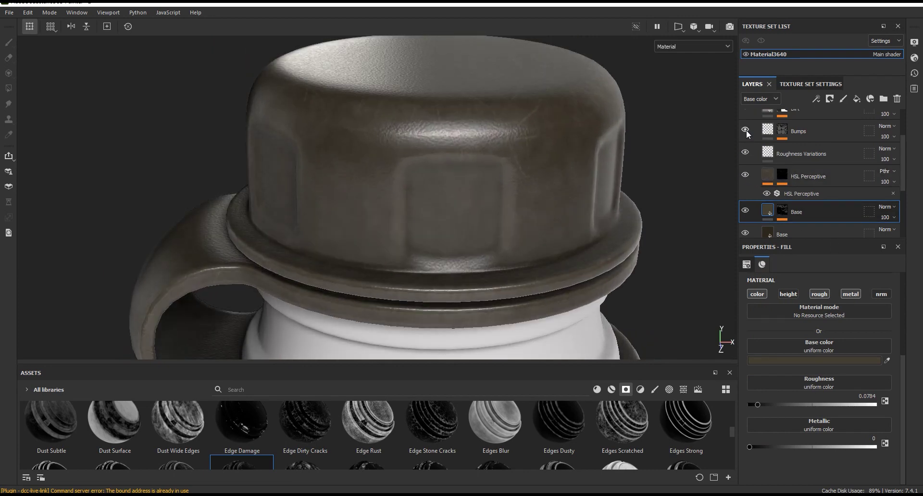
scroll(671, 178, "down", 3)
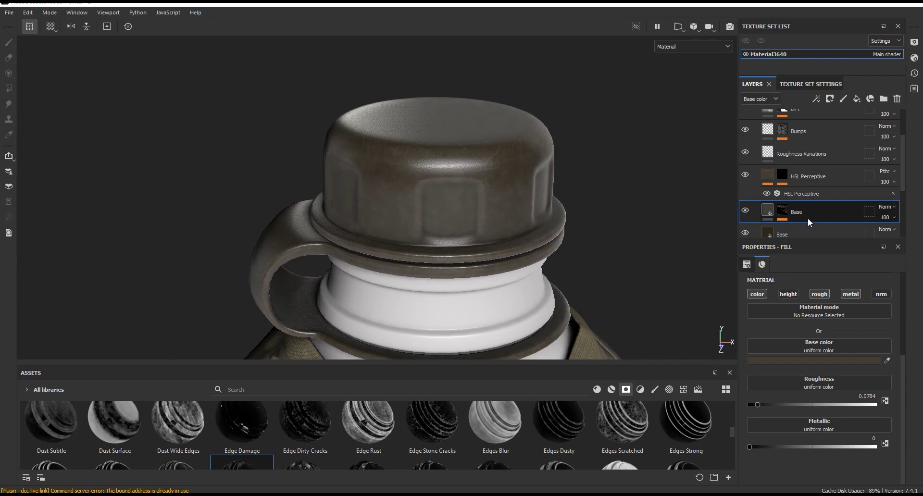
scroll(808, 219, "up", 3)
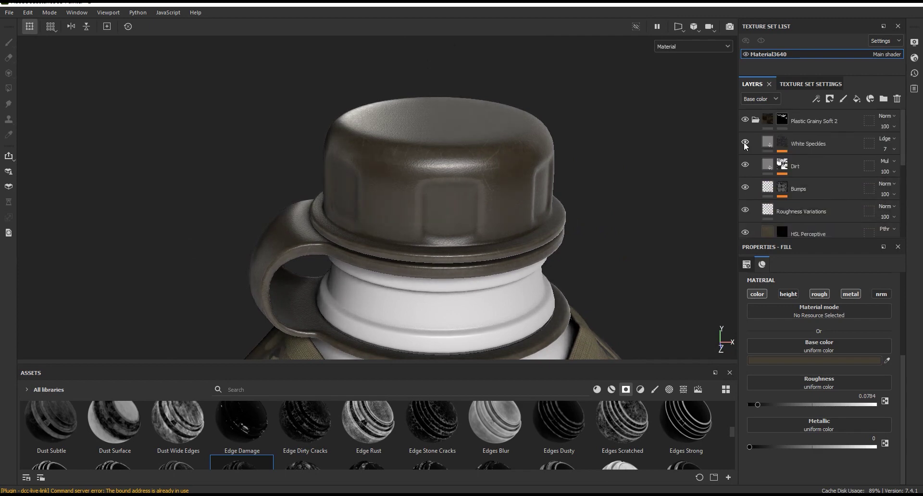
left_click(820, 147)
key("Delete")
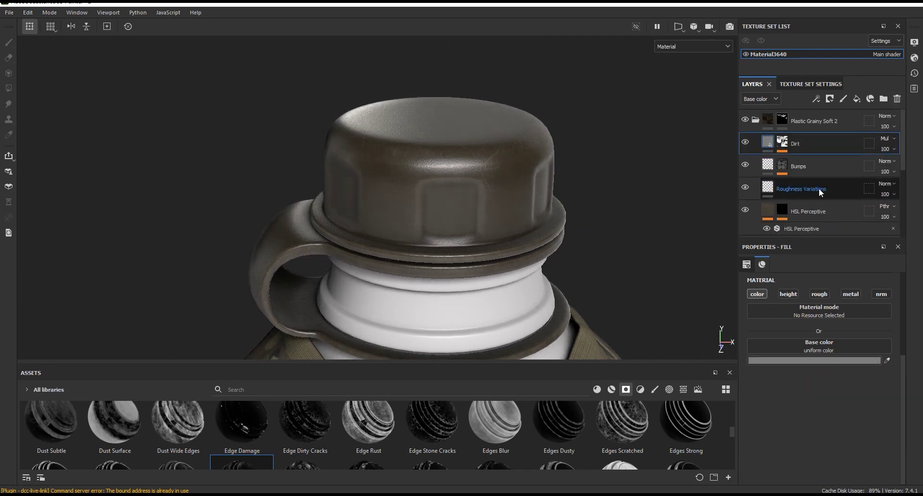
Lower the Cells 1 fill inside Bumps to about 49 opacity, then reframe the canteen.
scroll(570, 212, "down", 2)
left_click_drag(571, 212, 563, 206, "alt")
scroll(523, 225, "up", 5)
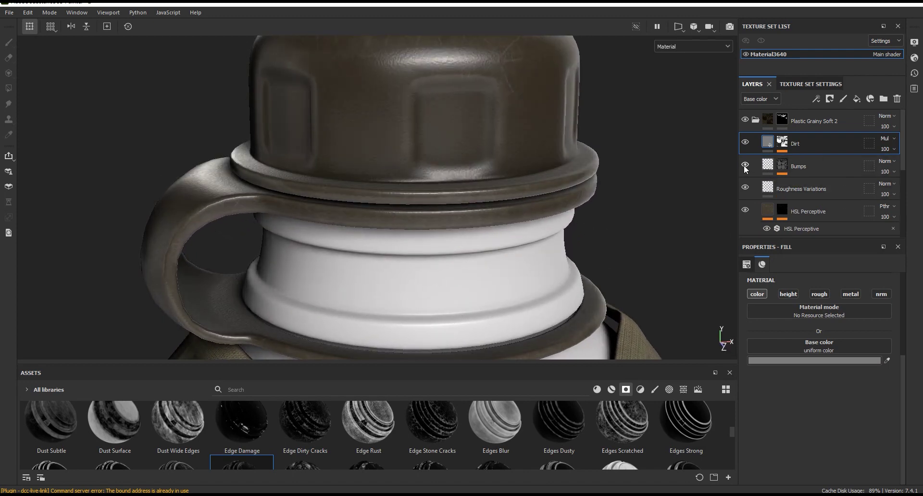
left_click(884, 172)
left_click_drag(918, 191, 884, 191)
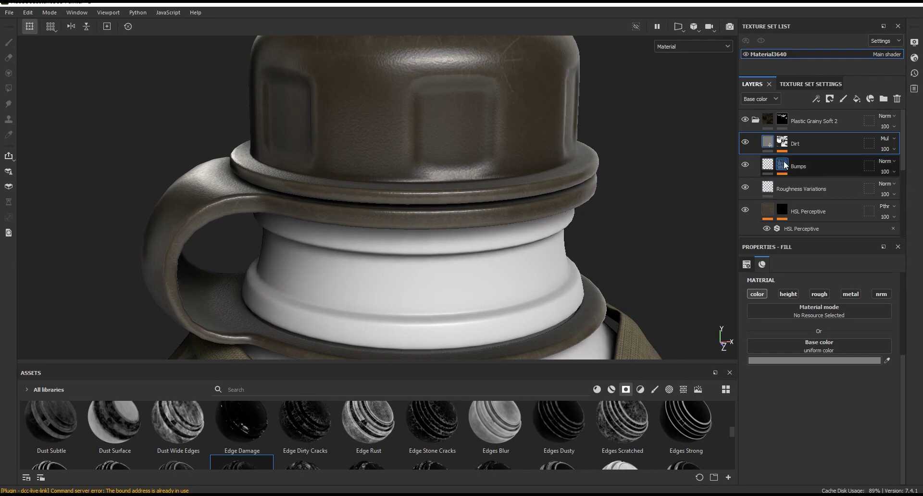
left_click(808, 166)
left_click(878, 183)
left_click_drag(916, 200, 915, 202)
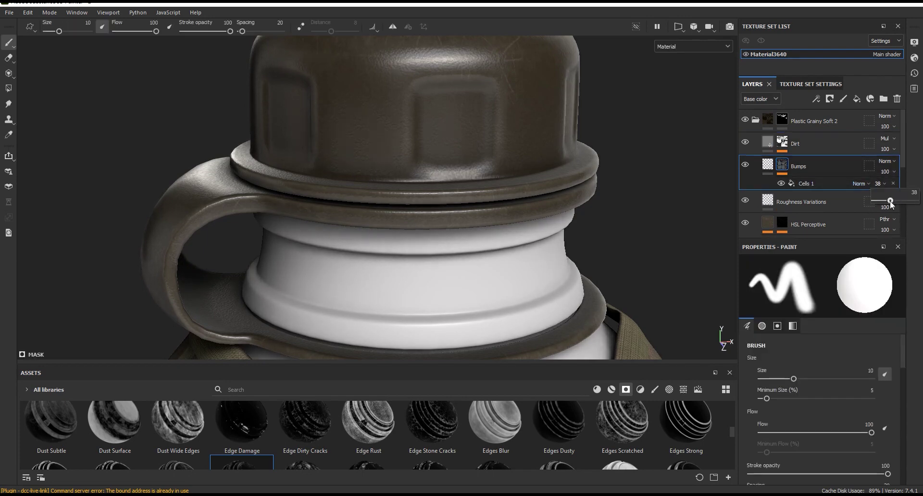
key("f")
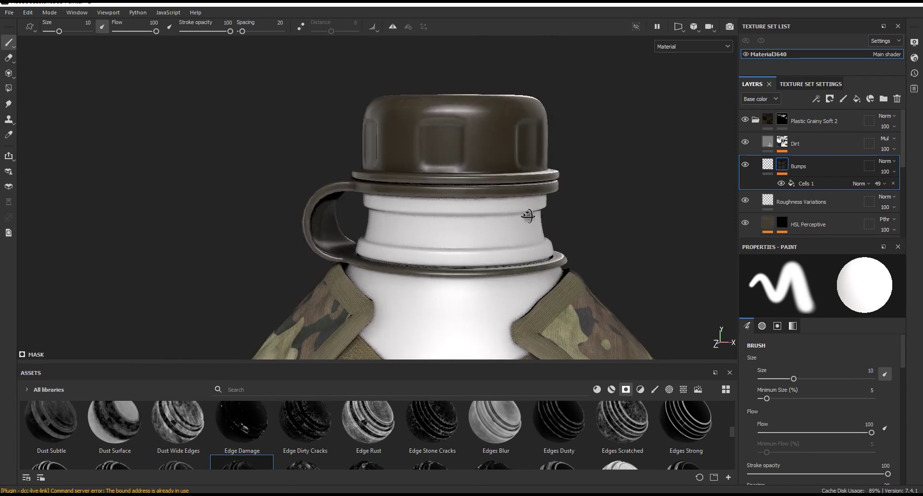
scroll(679, 189, "up", 3)
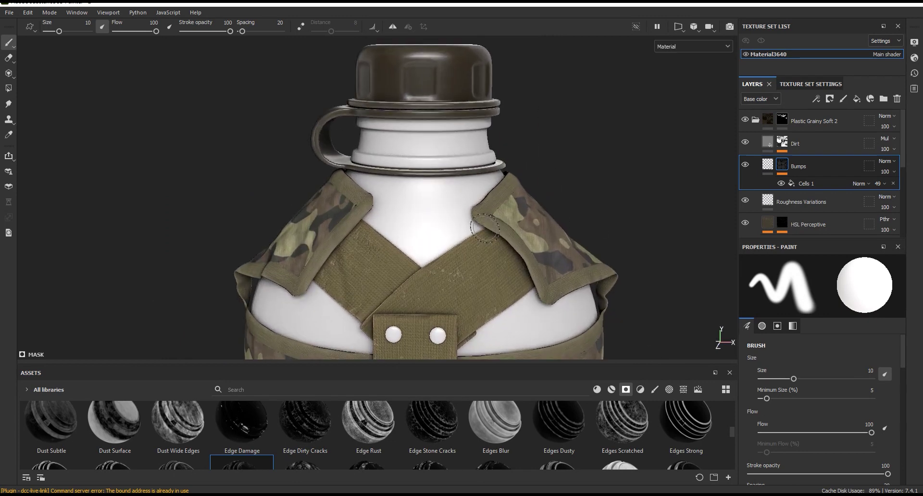
scroll(679, 188, "up", 2)
scroll(679, 188, "up", 1)
left_click(756, 120)
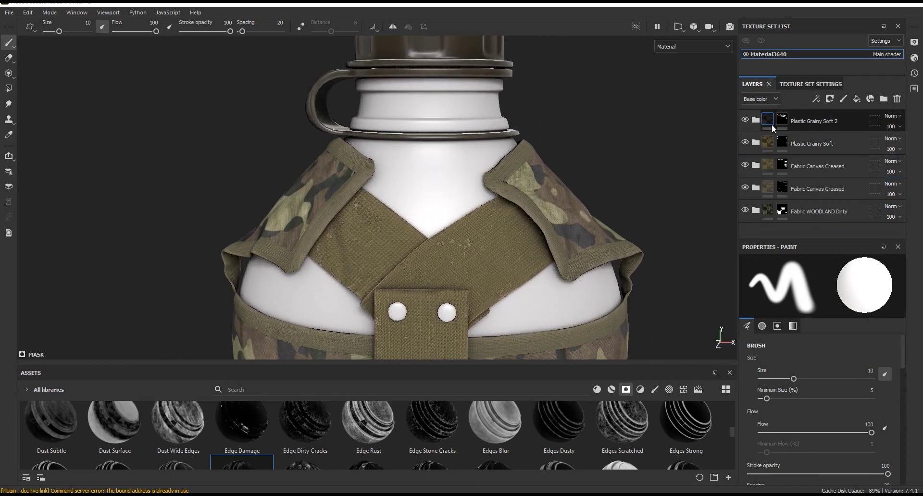
Show Materials in the enlarged asset shelf and search for 'metal'.
key("f")
mouse_move(399, 201)
left_mouse_down("alt")
mouse_move(445, 201)
mouse_move(432, 213)
left_mouse_up("alt")
scroll(432, 213, "up", 2)
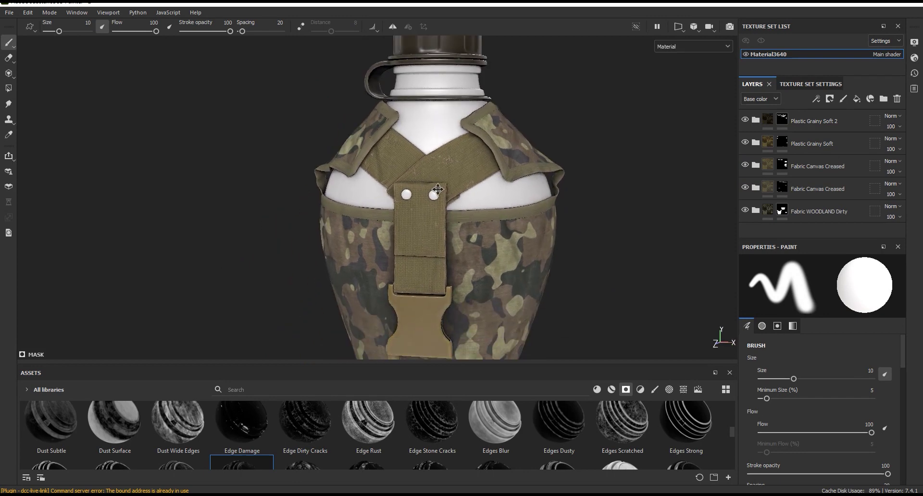
scroll(432, 213, "up", 2)
scroll(431, 213, "up", 2)
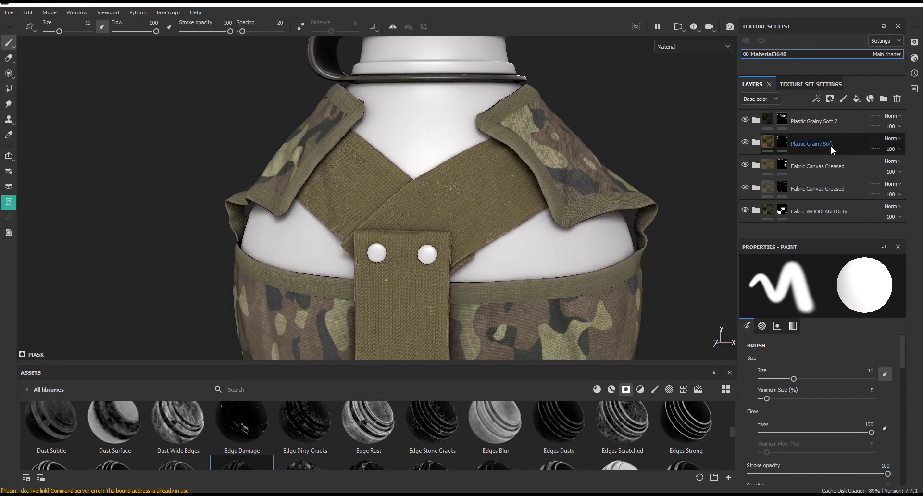
left_click(612, 388)
left_click_drag(601, 364, 602, 323)
left_click(517, 345)
type("etal")
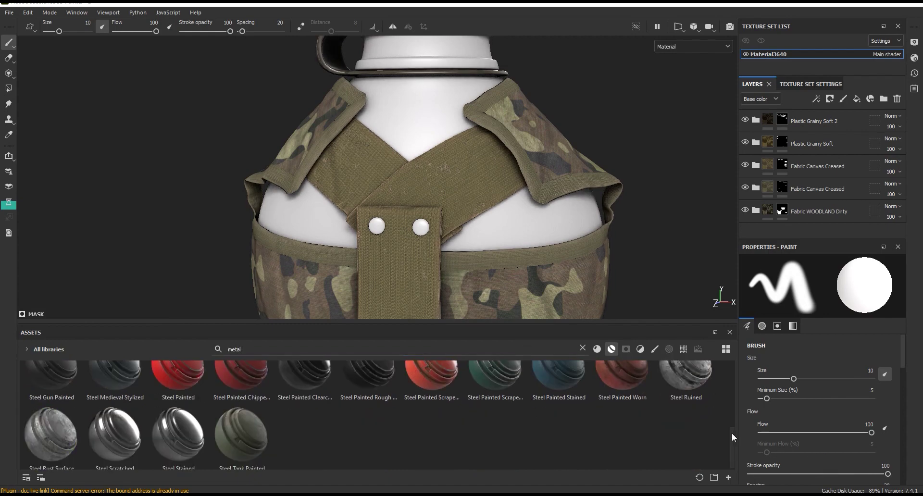
left_click_drag(730, 449, 721, 357)
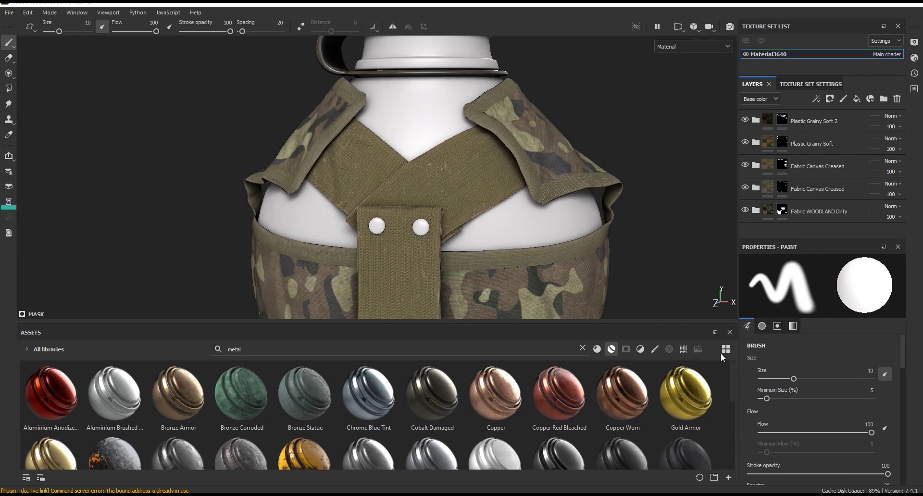
scroll(721, 380, "down", 2)
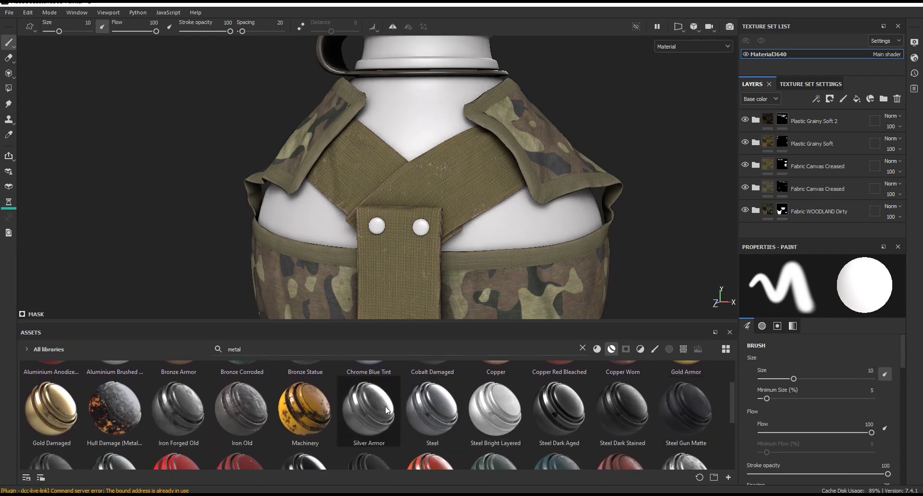
Save the project and drag Silver Armor onto the canteen as a new top layer.
key("ctrl+s")
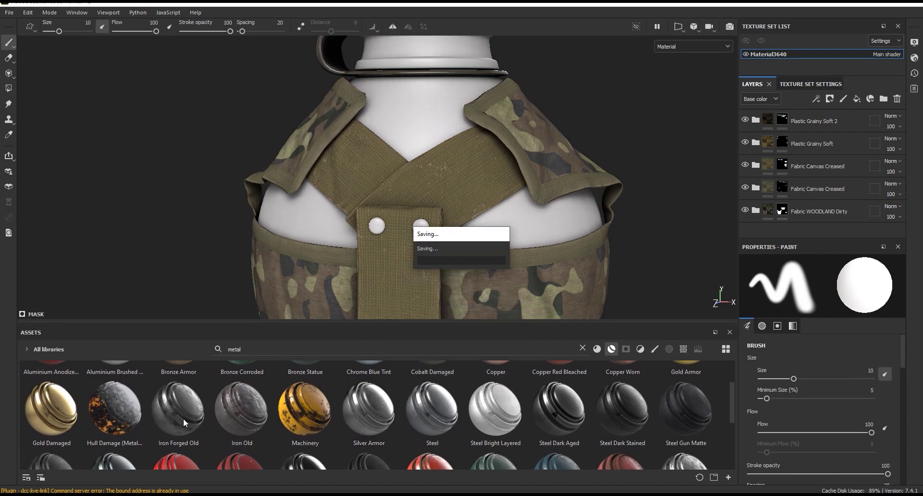
scroll(380, 417, "down", 3)
scroll(305, 433, "up", 4)
scroll(306, 432, "down", 2)
scroll(306, 432, "up", 2)
mouse_move(371, 457)
left_mouse_down()
mouse_move(545, 234)
mouse_move(539, 227)
left_mouse_up()
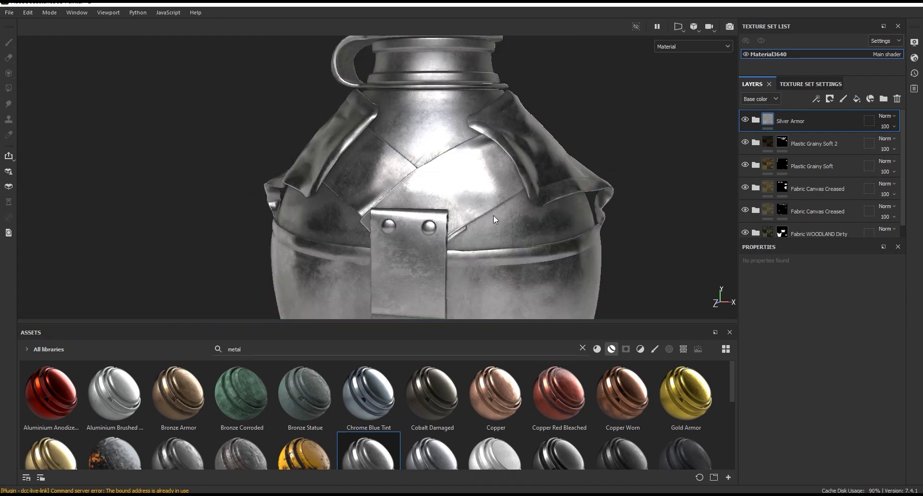
Add a black mask to Silver Armor and polygon-fill the canteen body to reveal the metal.
scroll(494, 214, "down", 5)
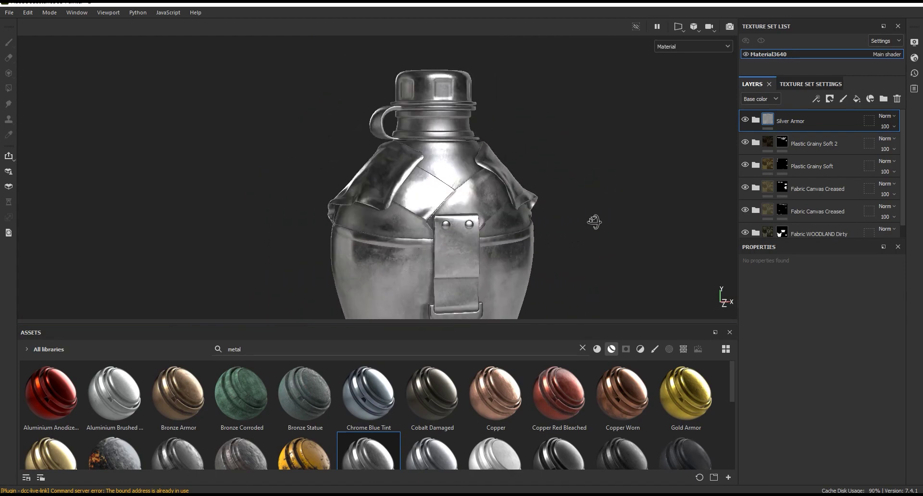
left_click_drag(595, 222, 533, 229, "alt")
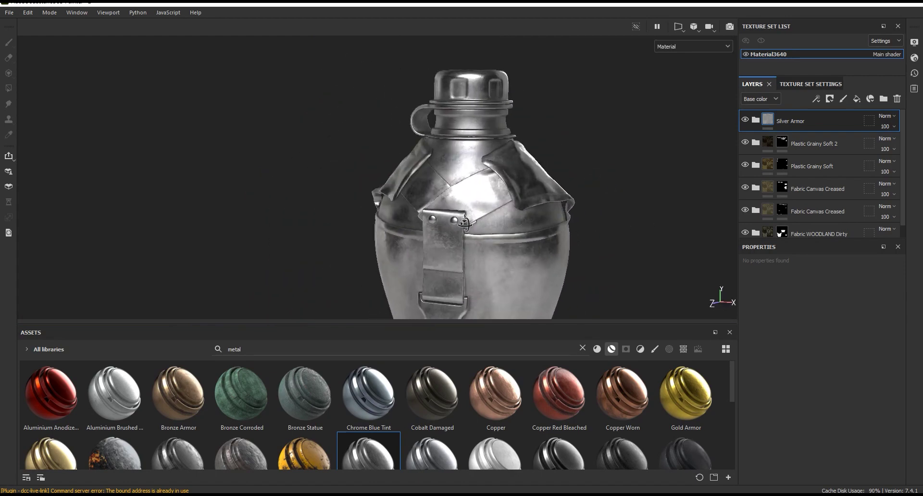
scroll(532, 230, "up", 5)
scroll(493, 221, "up", 2)
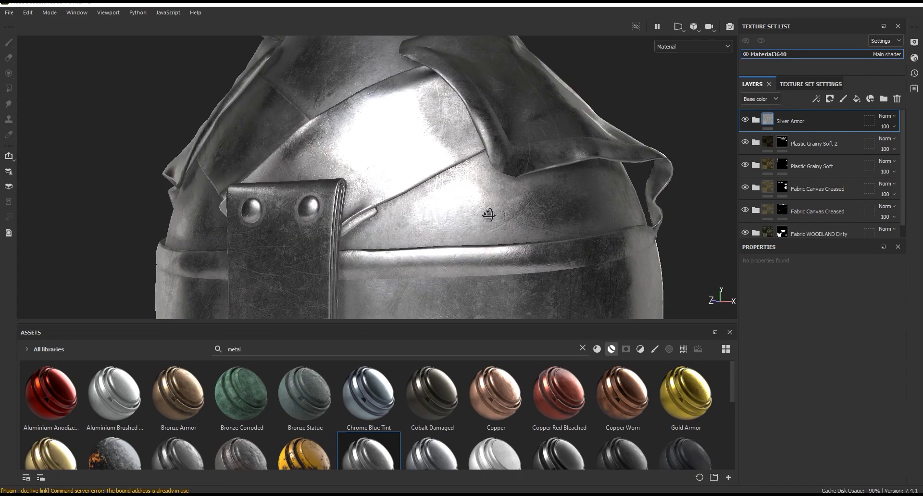
left_click_drag(493, 222, 492, 270, "alt")
scroll(492, 270, "down", 2)
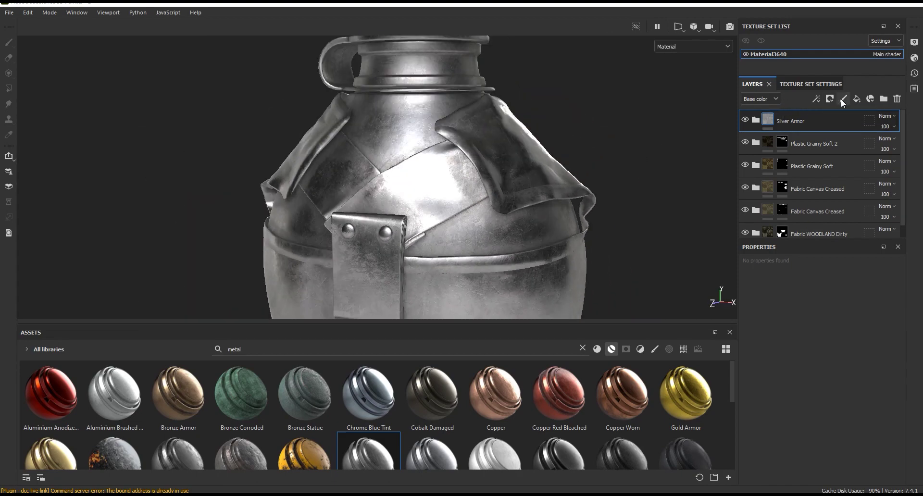
left_click(831, 98)
left_click(838, 117)
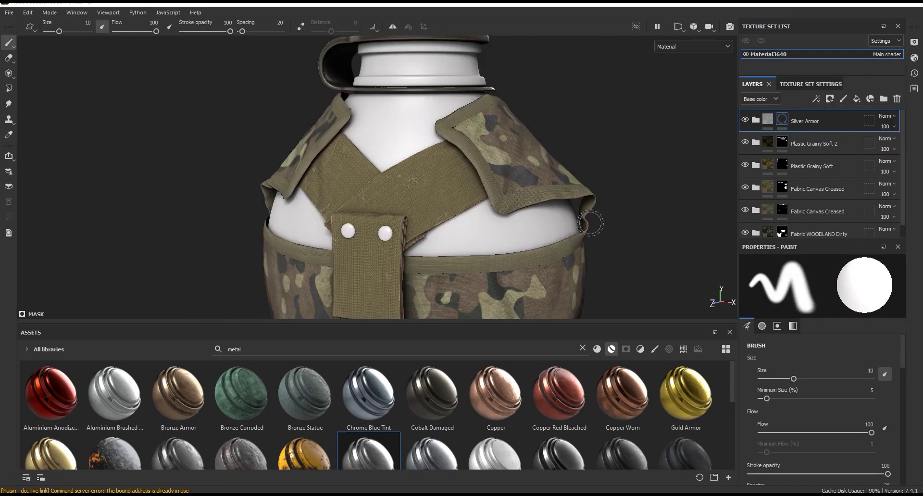
left_click(8, 88)
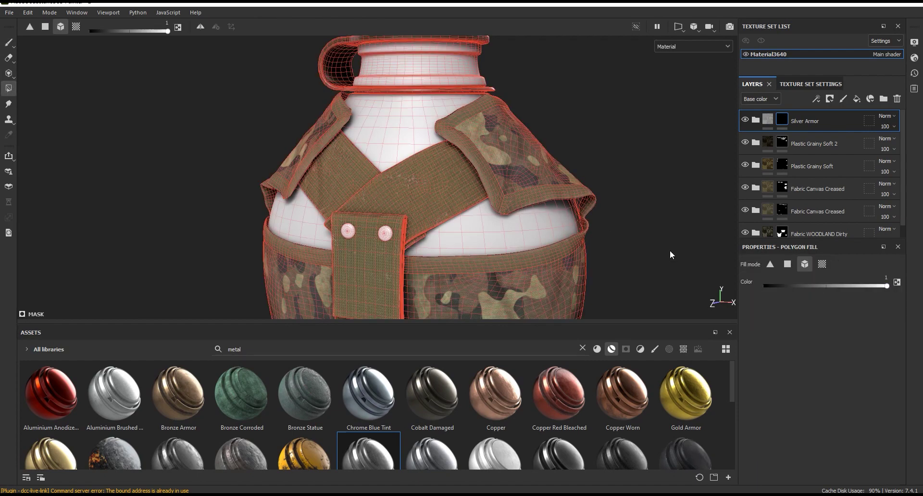
left_click(397, 127)
left_click(8, 43)
Orbit the canteen and rotate the lighting to check the metal on the body, neck and straps.
scroll(557, 214, "down", 3)
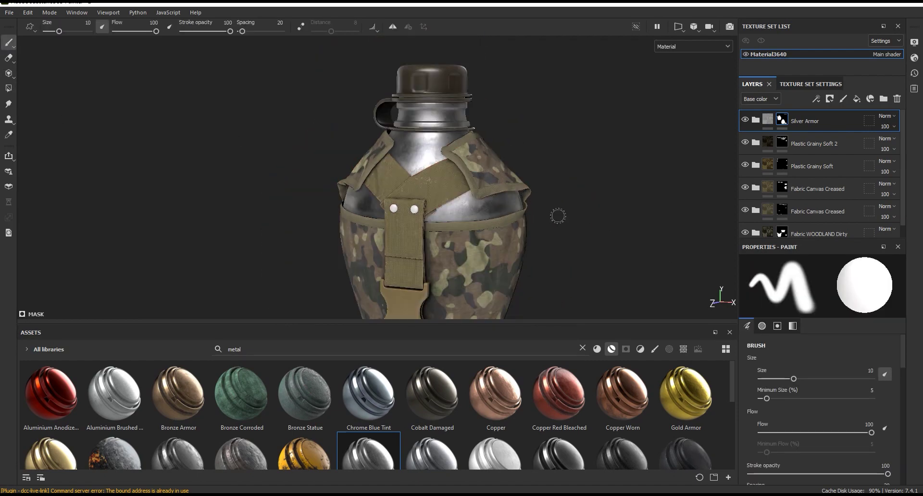
left_click_drag(454, 162, 607, 172, "alt")
scroll(449, 192, "up", 5)
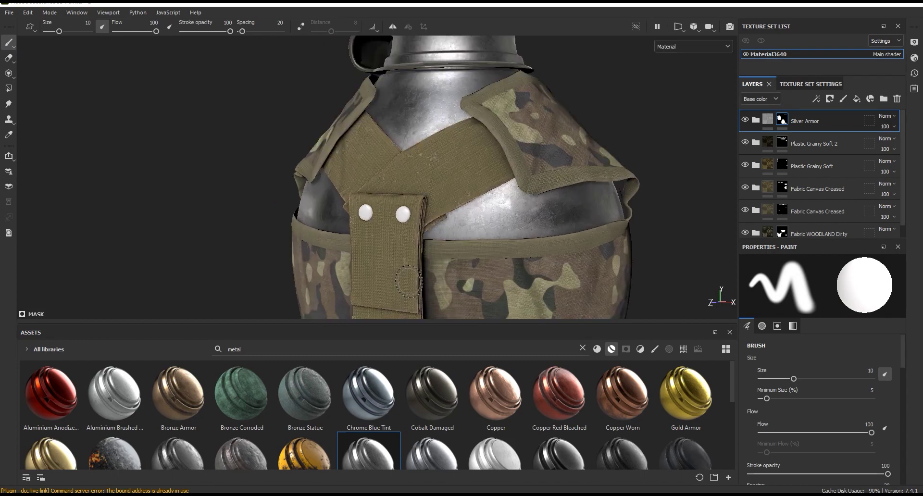
scroll(454, 269, "up", 3)
scroll(505, 207, "up", 2)
scroll(505, 202, "up", 2)
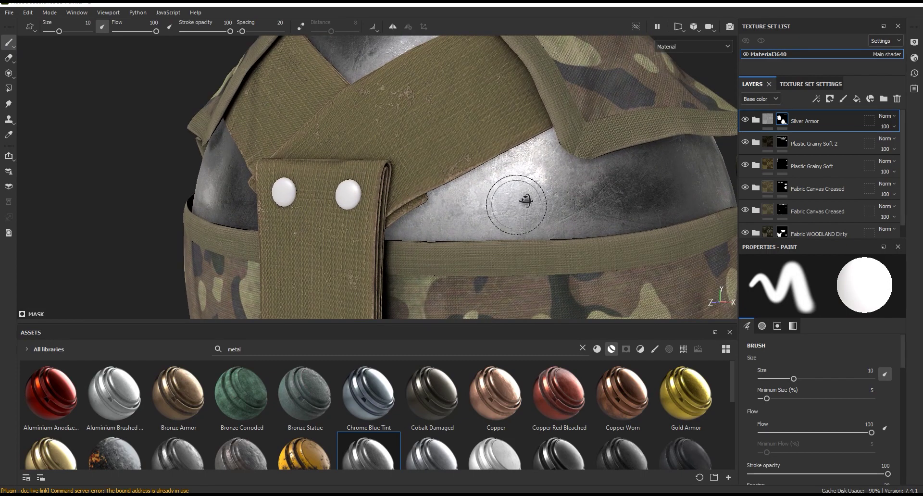
scroll(528, 201, "up", 2)
scroll(531, 202, "down", 2)
scroll(532, 209, "down", 2)
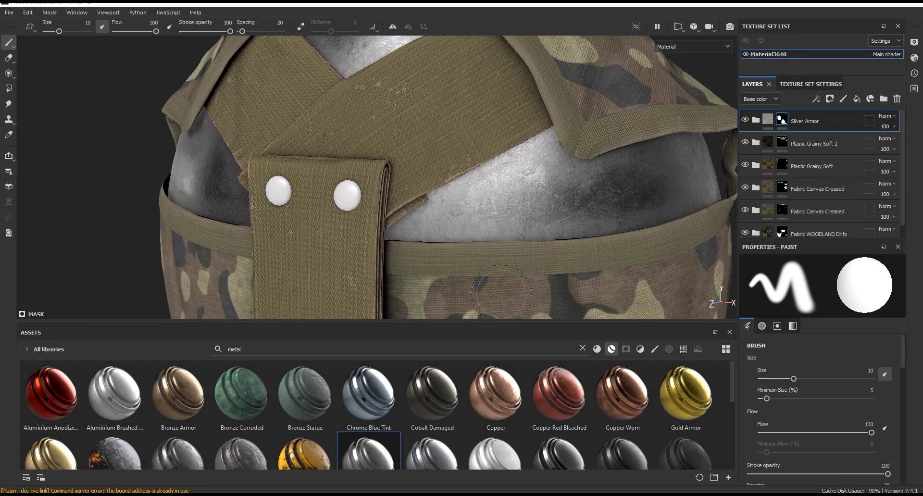
scroll(499, 294, "down", 4)
scroll(499, 295, "up", 2)
scroll(458, 181, "up", 2)
scroll(497, 205, "up", 2)
scroll(470, 195, "up", 2)
left_click_drag(470, 195, 461, 241, "alt")
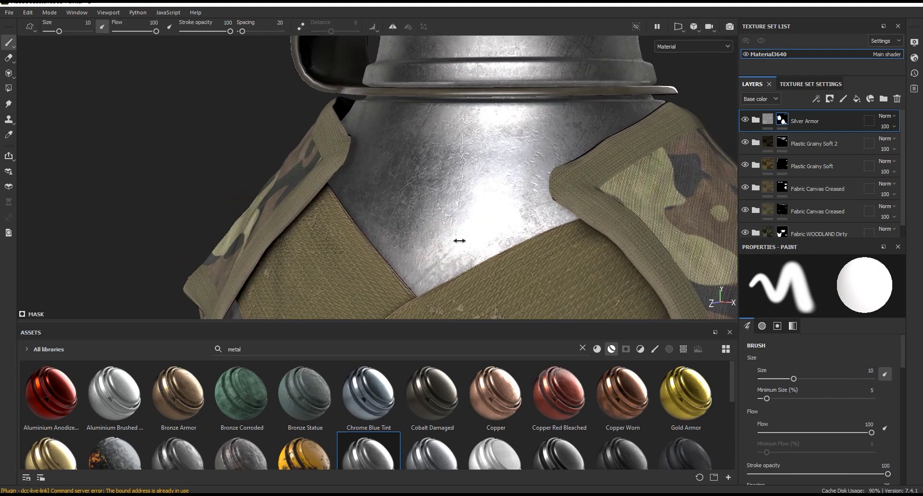
right_click_drag(460, 241, 457, 241, "shift")
mouse_move(470, 254)
left_mouse_down("alt")
mouse_move(489, 262)
mouse_move(489, 231)
left_mouse_up("alt")
right_click_drag(488, 230, 489, 231, "shift")
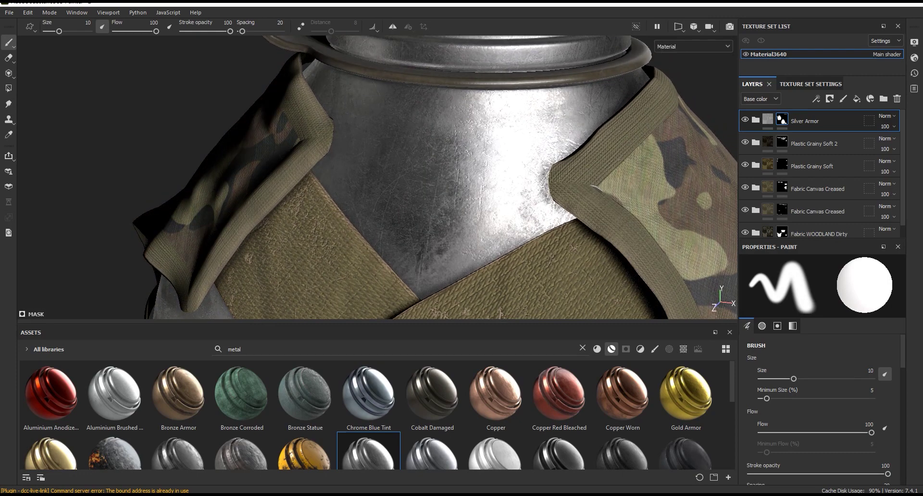
left_click(756, 120)
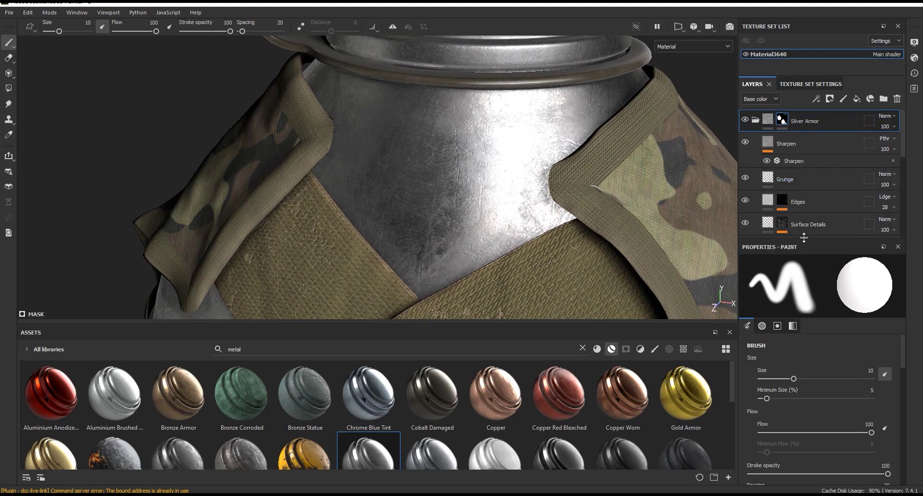
Hide the Grunge, Surface Details, AO Dirt and Color Variation sublayers to compare the metal.
left_click_drag(806, 262, 807, 276)
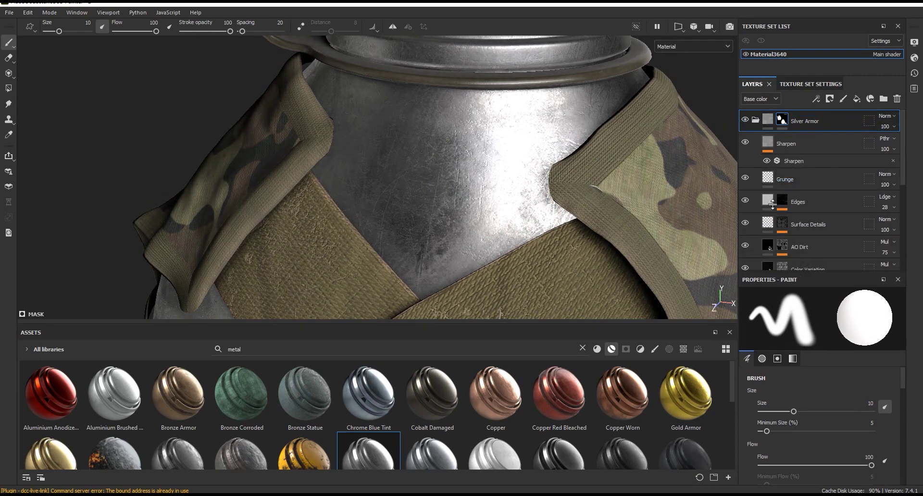
left_click(745, 179)
left_click(746, 223)
left_click(746, 245)
scroll(801, 192, "down", 2)
scroll(801, 192, "down", 2)
scroll(801, 192, "down", 1)
left_click(746, 154)
Compare with Finish Rough and the scratch fill toggled, then disable the Base fill's height channel.
left_click(775, 184)
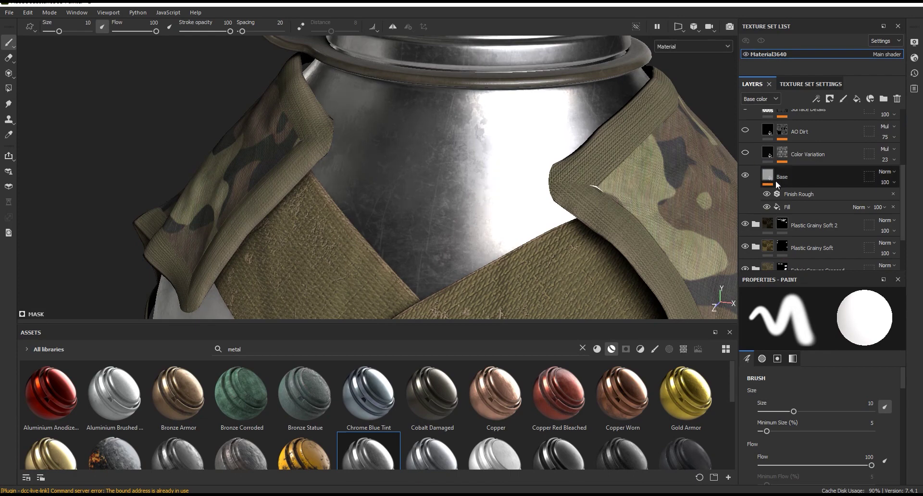
left_click(776, 184)
scroll(431, 188, "down", 4)
scroll(499, 205, "down", 3)
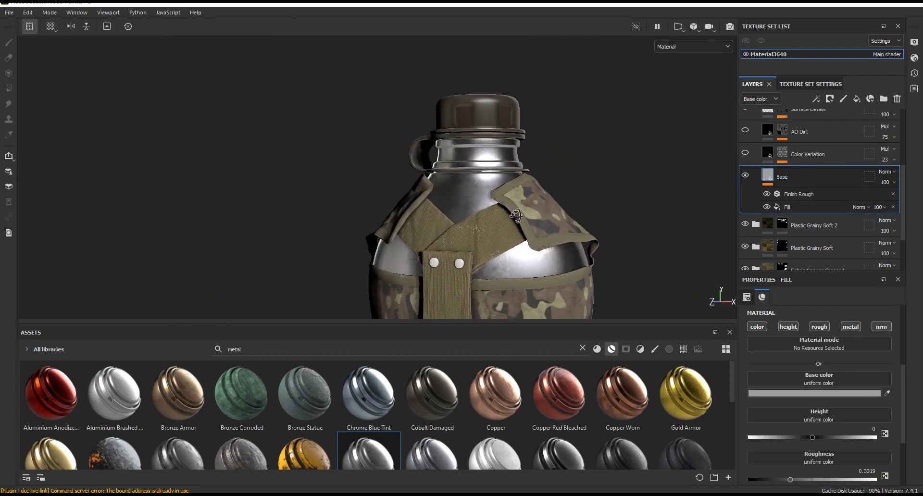
scroll(477, 210, "up", 3)
scroll(477, 209, "up", 3)
scroll(429, 174, "up", 2)
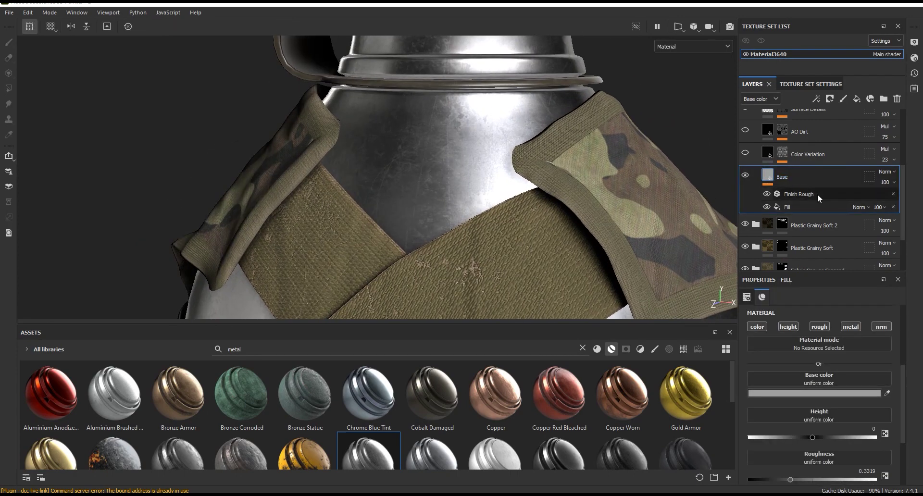
left_click(767, 194)
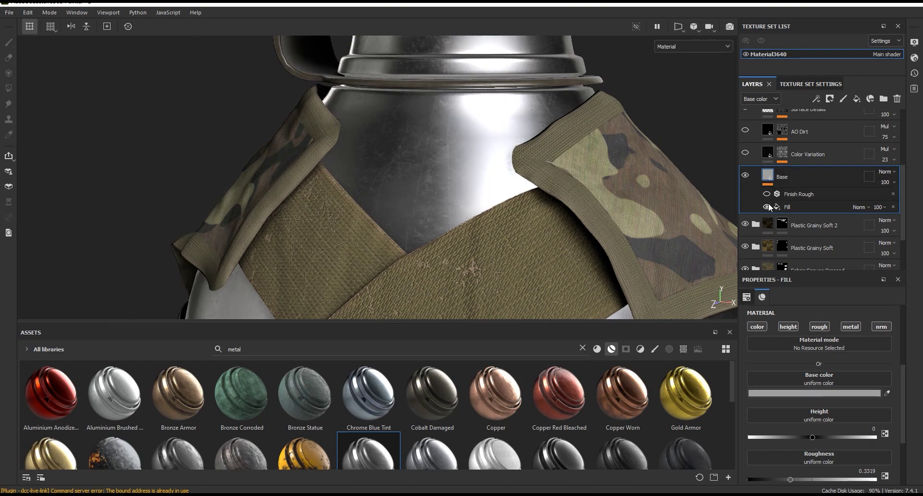
left_click(767, 207)
left_click(767, 207)
left_click(793, 330)
Set the Base fill's roughness to about 0.29.
scroll(904, 425, "down", 1)
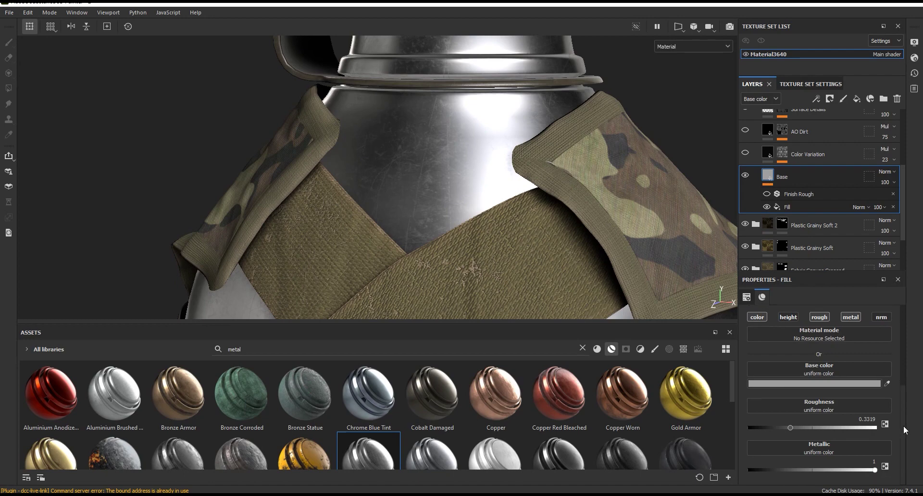
left_click_drag(788, 428, 778, 428)
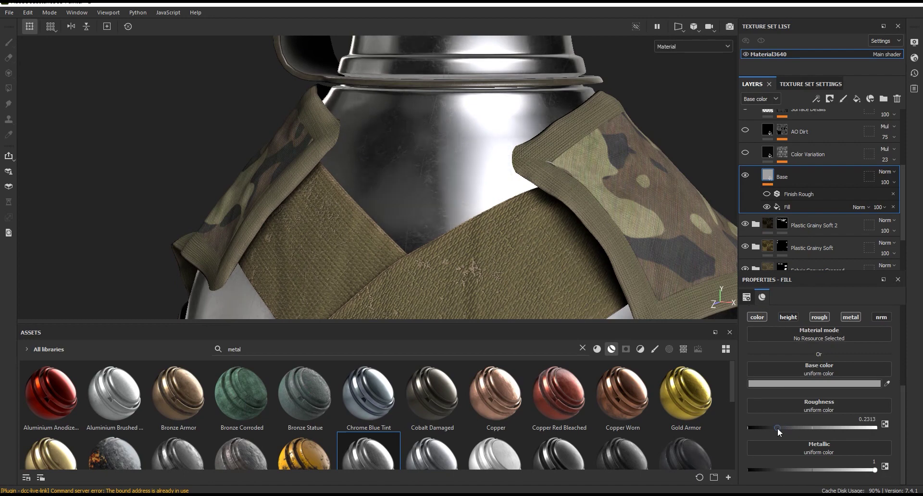
scroll(432, 114, "down", 5)
scroll(509, 169, "down", 2)
left_click_drag(509, 169, 506, 163, "alt")
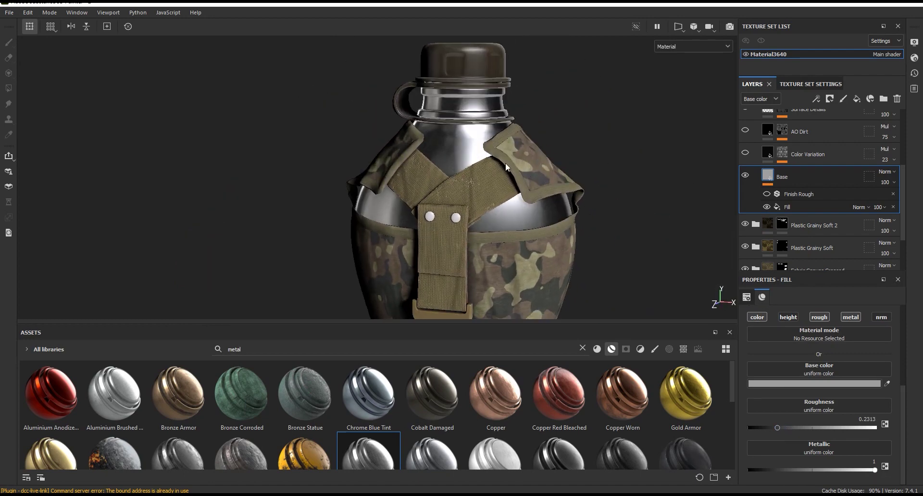
scroll(505, 163, "up", 2)
mouse_move(777, 427)
left_mouse_down()
mouse_move(811, 428)
mouse_move(785, 427)
left_mouse_up()
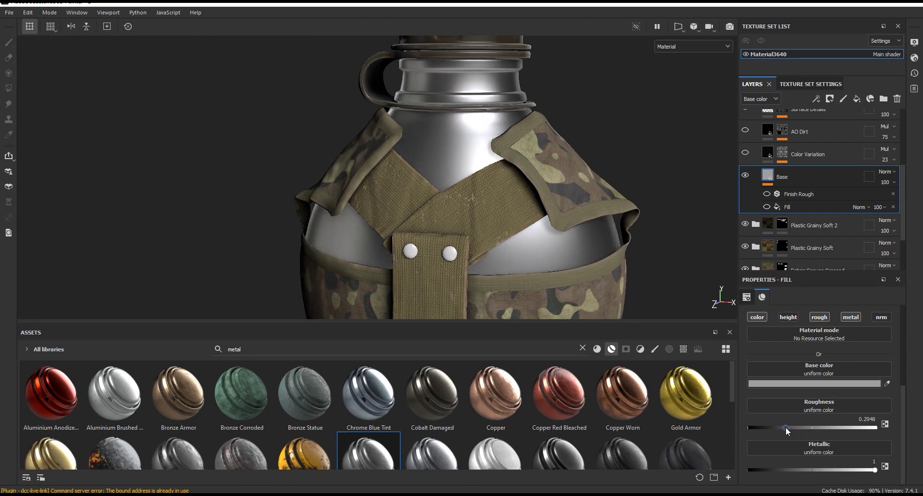
Set the Grunge Scratches roughness contrast to 0 and balance to 0.38, checking the strap.
left_click(798, 206)
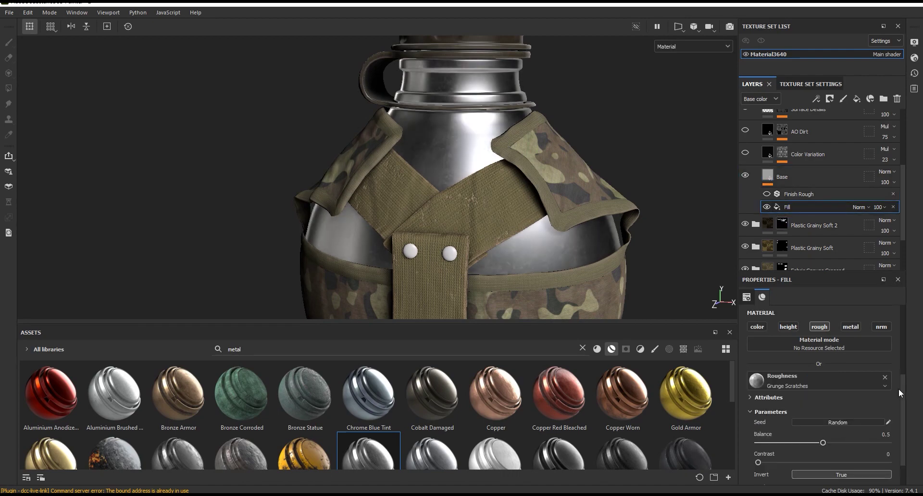
scroll(902, 406, "down", 1)
scroll(578, 270, "up", 2)
scroll(615, 304, "up", 3)
scroll(610, 303, "up", 2)
scroll(605, 304, "up", 2)
left_click_drag(605, 304, 610, 245, "alt")
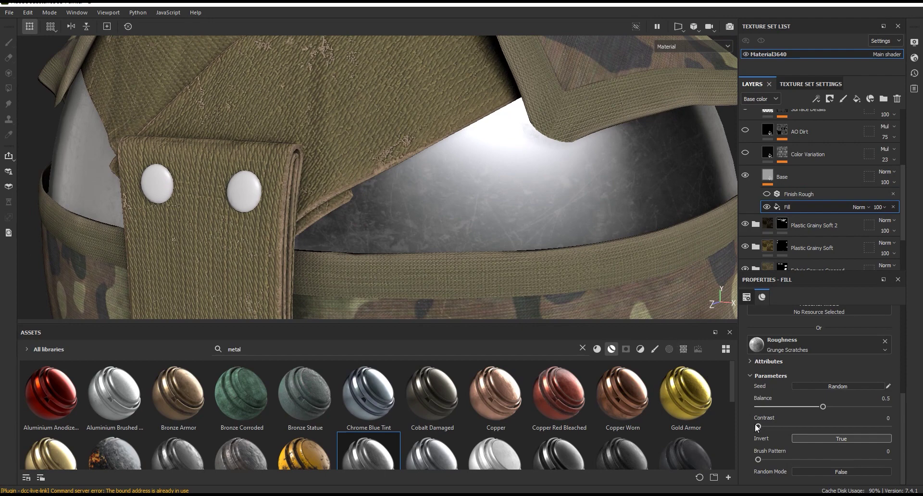
left_click_drag(835, 427, 719, 431)
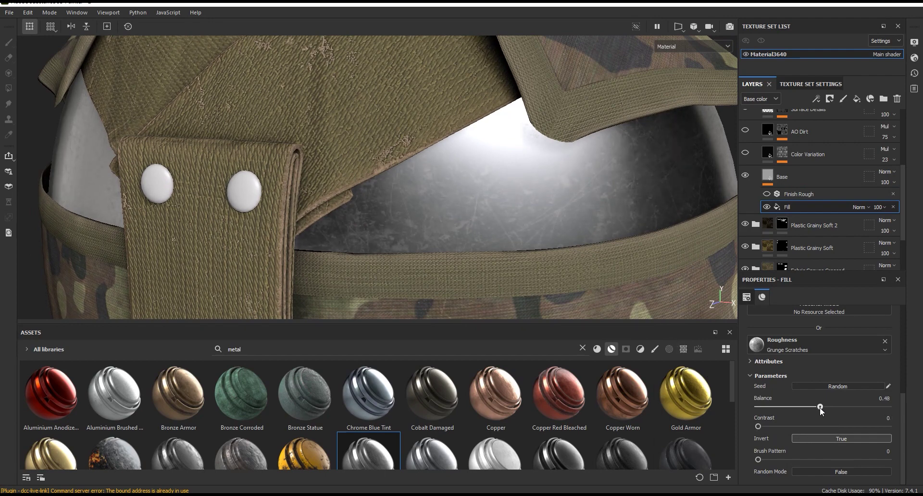
left_click_drag(820, 408, 797, 408)
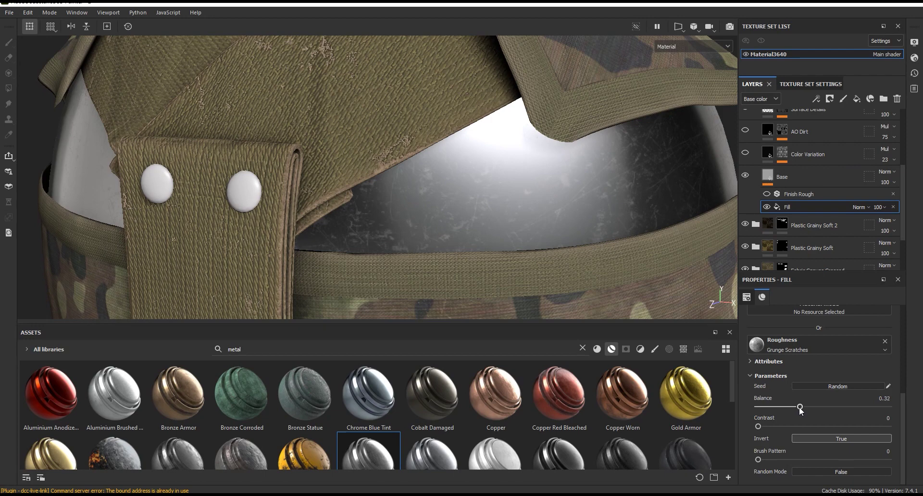
scroll(480, 315, "down", 4)
left_click_drag(480, 312, 509, 243, "alt")
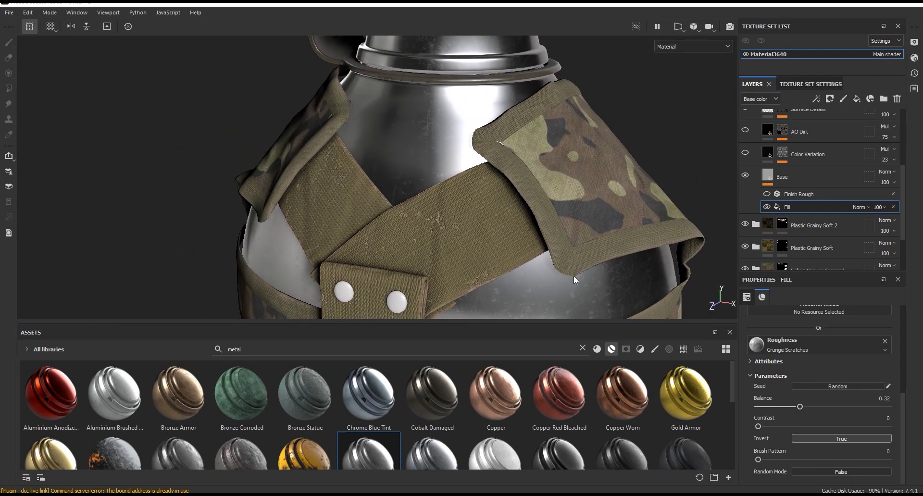
mouse_move(431, 153)
left_mouse_down("alt")
mouse_move(478, 154)
mouse_move(404, 153)
mouse_move(519, 155)
left_mouse_up("alt")
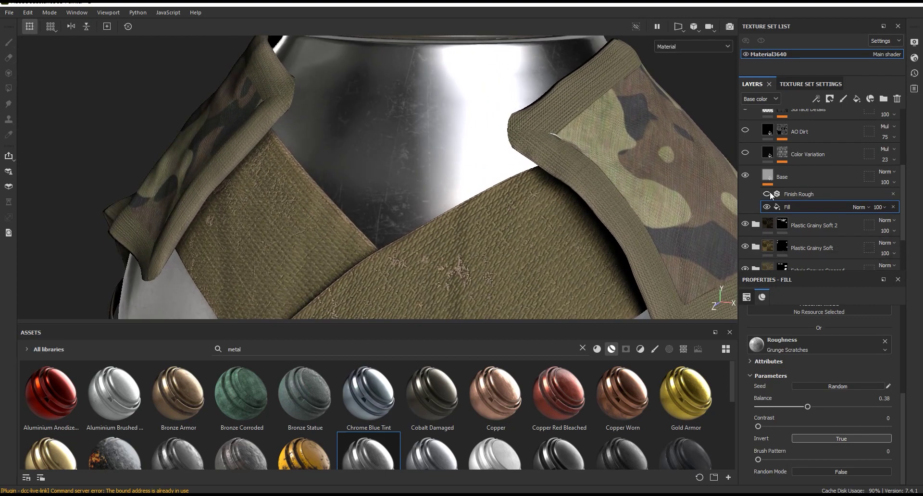
Raise the Finish Rough filter's Scale Grunge from 7 to 9.
left_click(797, 193)
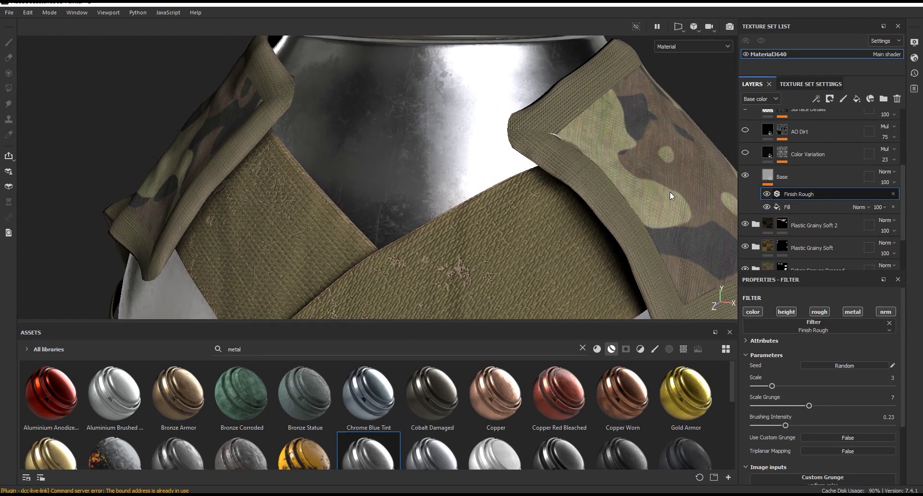
scroll(518, 216, "down", 5)
mouse_move(518, 215)
left_mouse_down("alt")
mouse_move(555, 215)
mouse_move(602, 181)
left_mouse_up("alt")
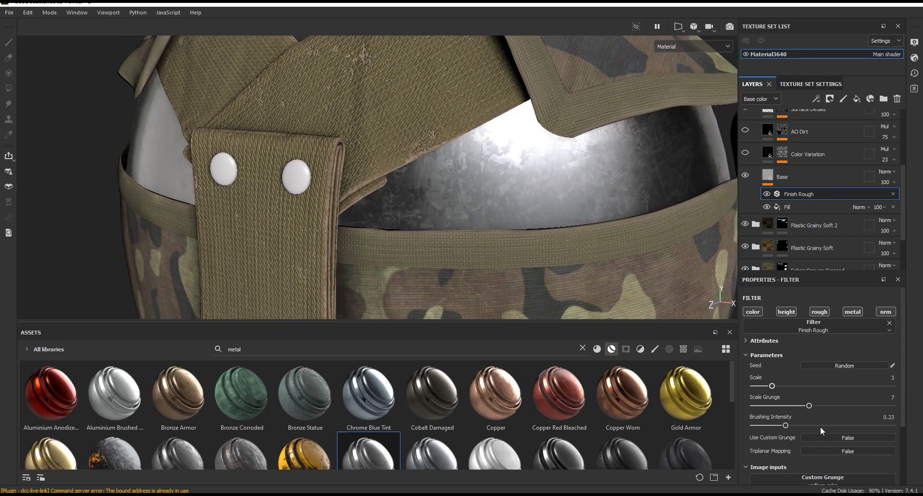
scroll(905, 386, "down", 3)
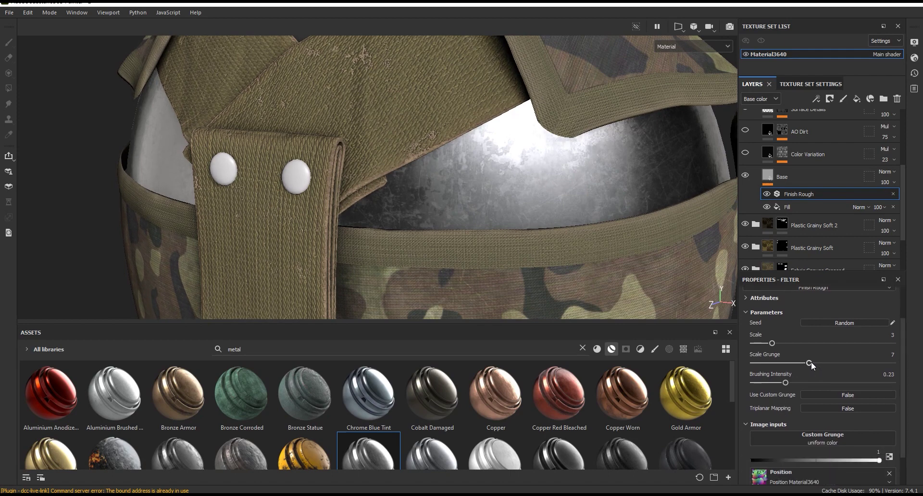
left_click_drag(825, 365, 832, 362)
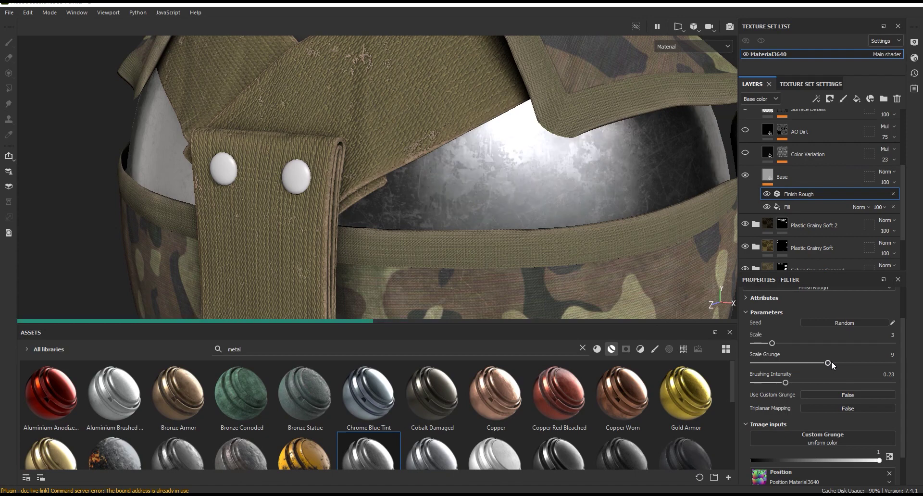
Zoom in and out to inspect the roughened metal finish on the canteen.
scroll(534, 295, "down", 3)
scroll(500, 241, "down", 3)
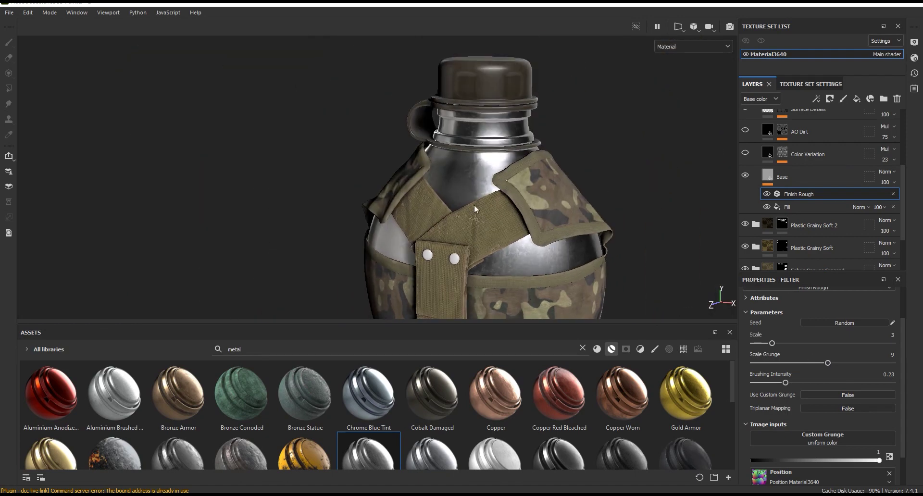
scroll(471, 197, "up", 4)
scroll(544, 194, "up", 3)
scroll(544, 194, "down", 3)
scroll(545, 200, "up", 2)
scroll(546, 205, "up", 2)
scroll(538, 215, "up", 2)
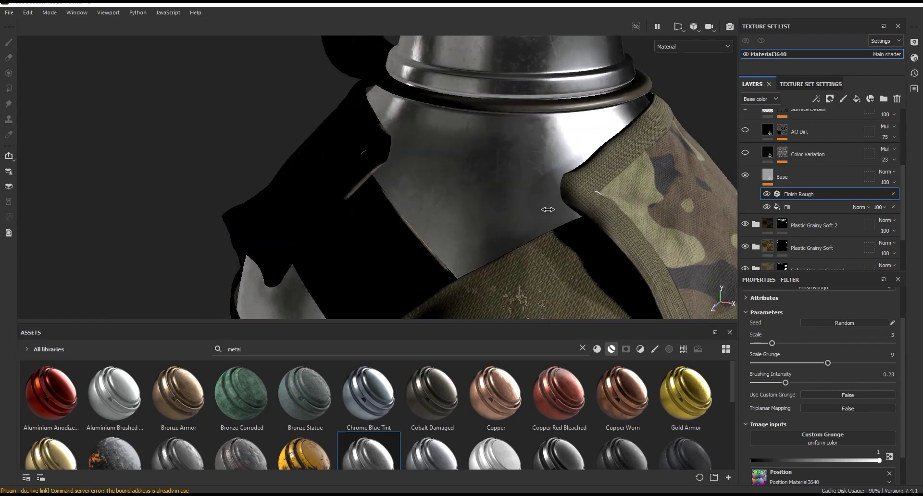
scroll(486, 199, "down", 3)
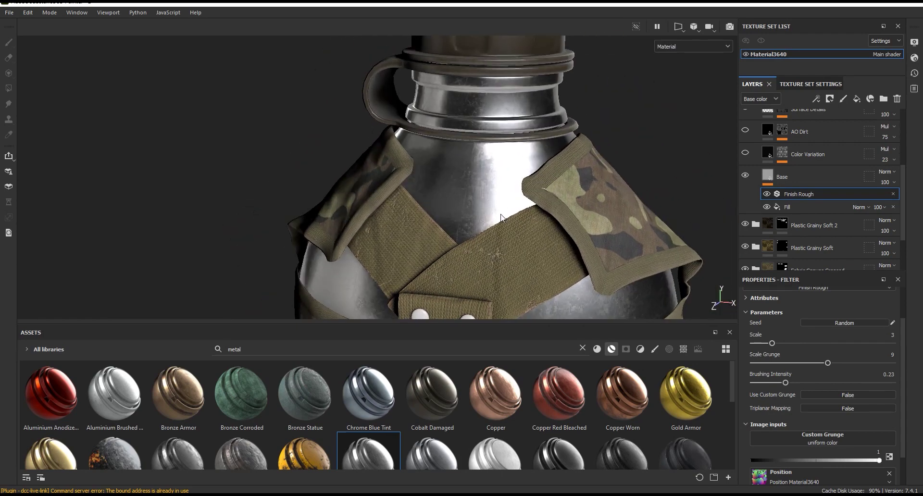
scroll(501, 206, "up", 2)
scroll(484, 154, "up", 3)
scroll(476, 177, "down", 2)
scroll(495, 149, "up", 1)
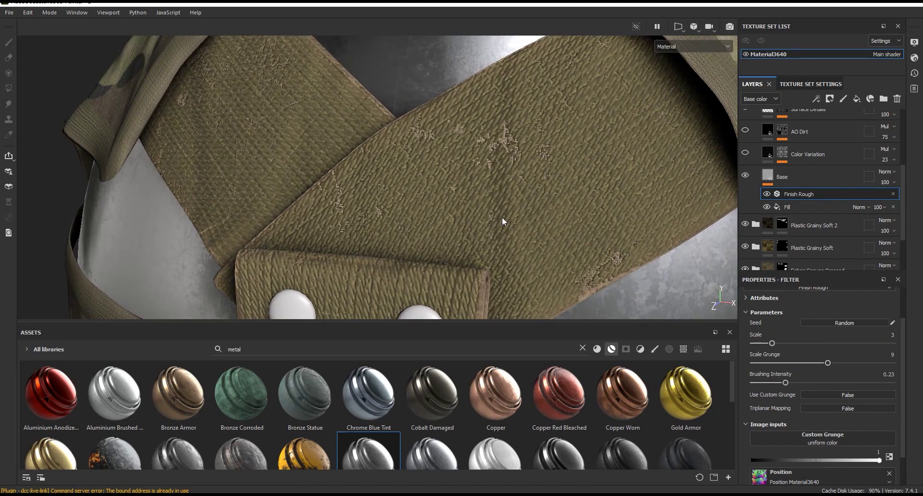
scroll(503, 215, "down", 3)
scroll(500, 224, "down", 1)
scroll(500, 222, "up", 2)
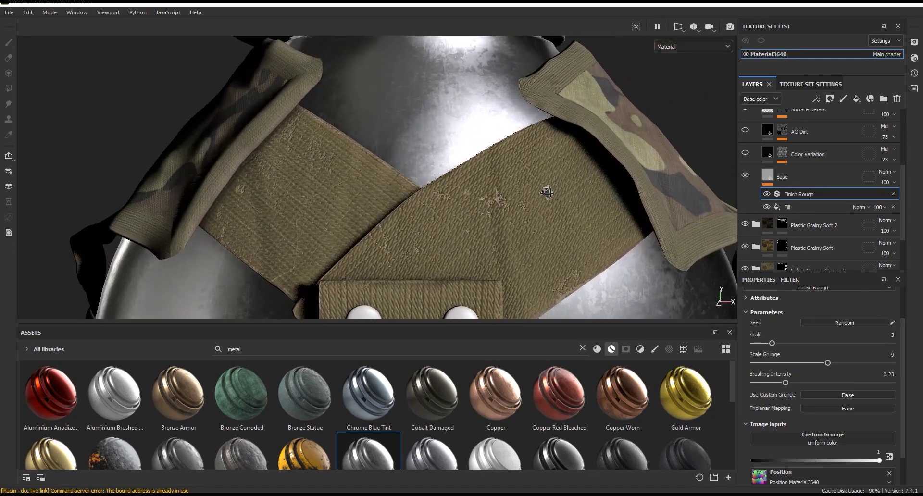
scroll(490, 236, "up", 2)
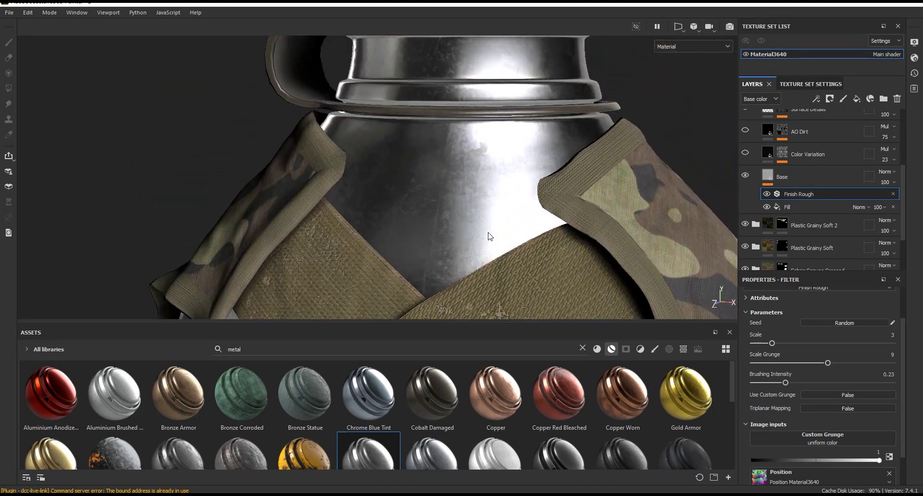
scroll(490, 237, "down", 1)
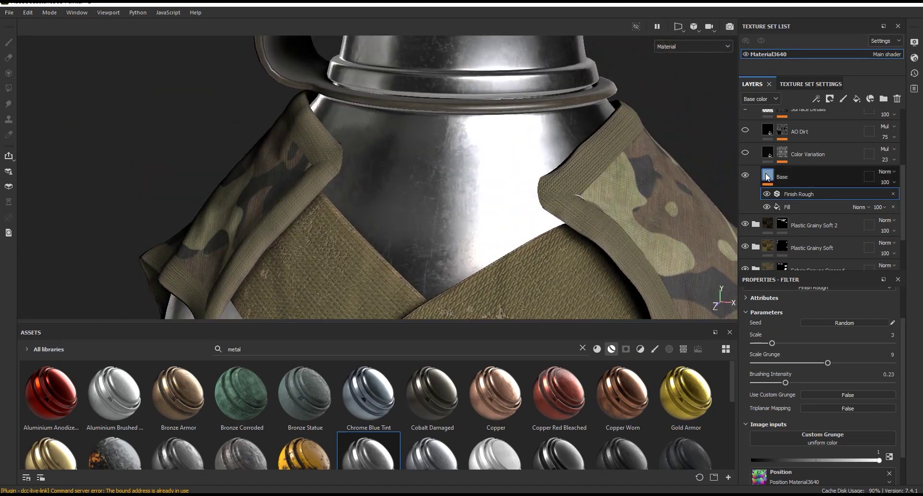
Open the Mask Builder generator in the AO Dirt layer's mask.
left_click(780, 179)
left_click(768, 157)
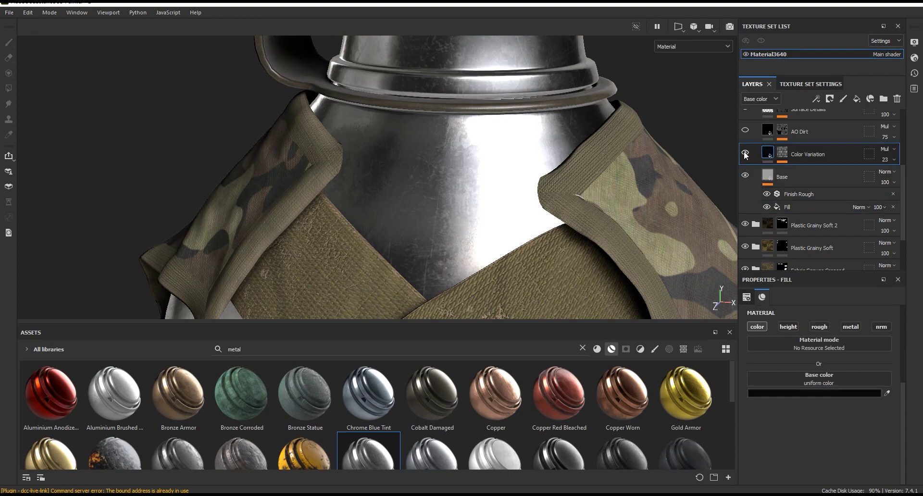
scroll(440, 191, "down", 3)
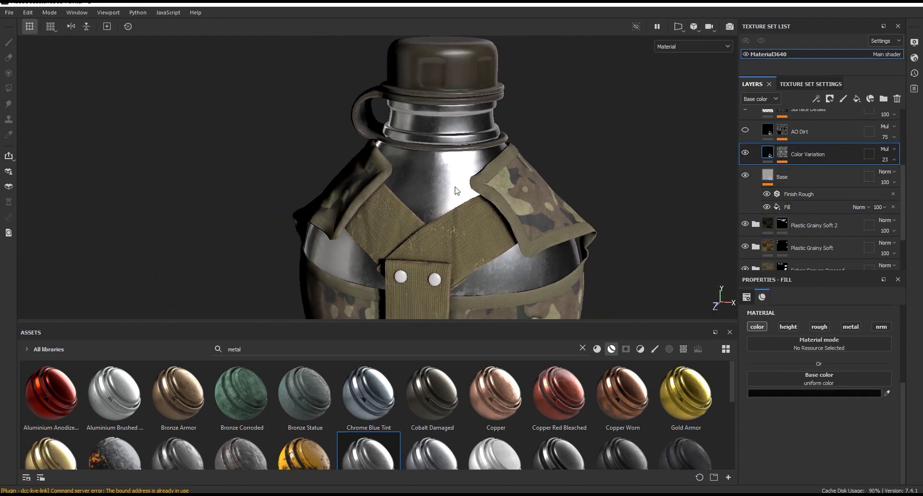
scroll(449, 194, "up", 2)
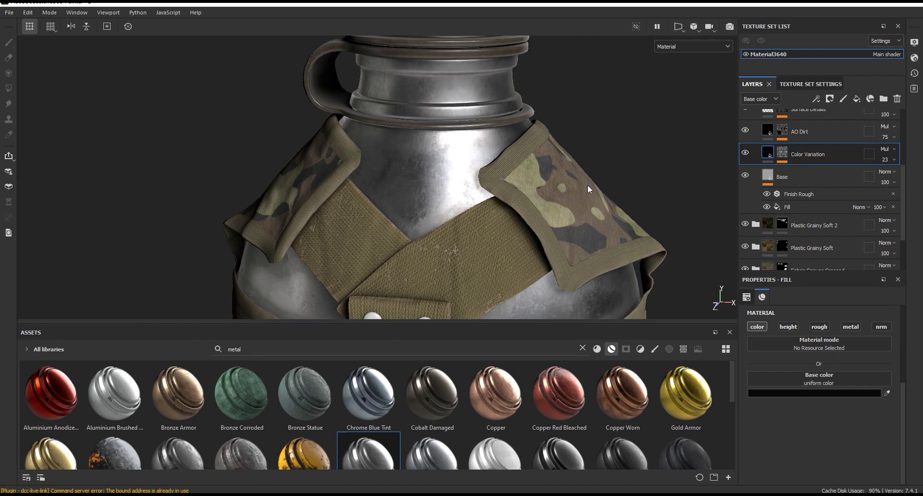
scroll(526, 256, "down", 2)
scroll(527, 257, "up", 3)
scroll(527, 257, "up", 2)
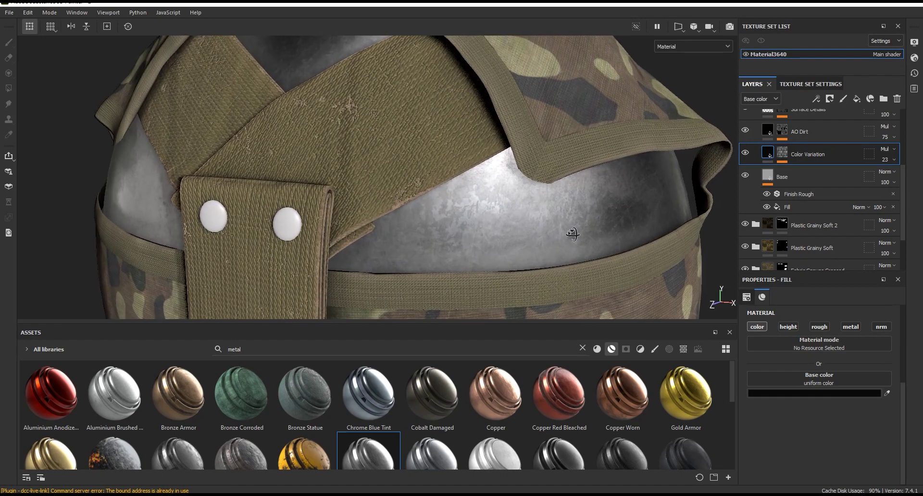
left_click(770, 132)
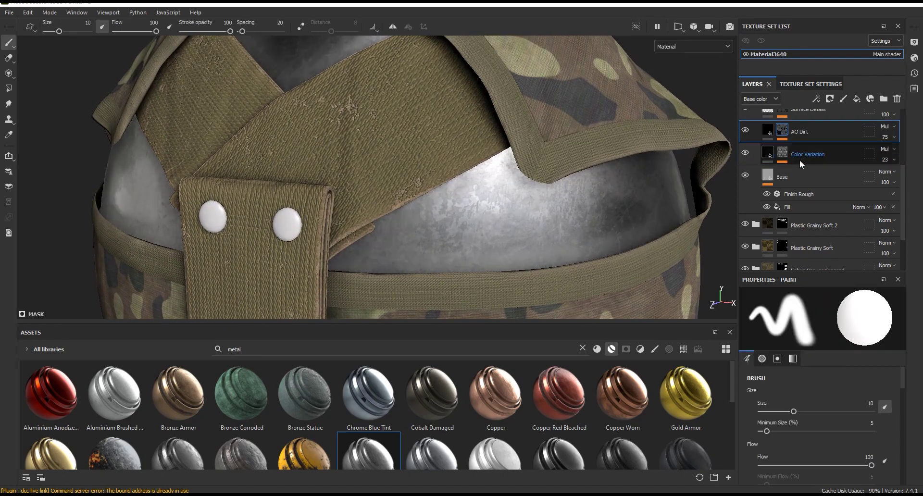
left_click(768, 132)
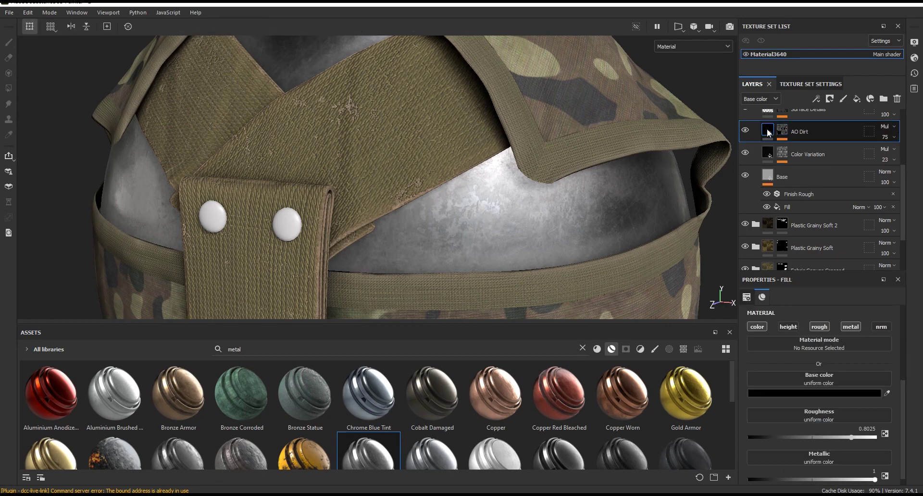
left_click(780, 131)
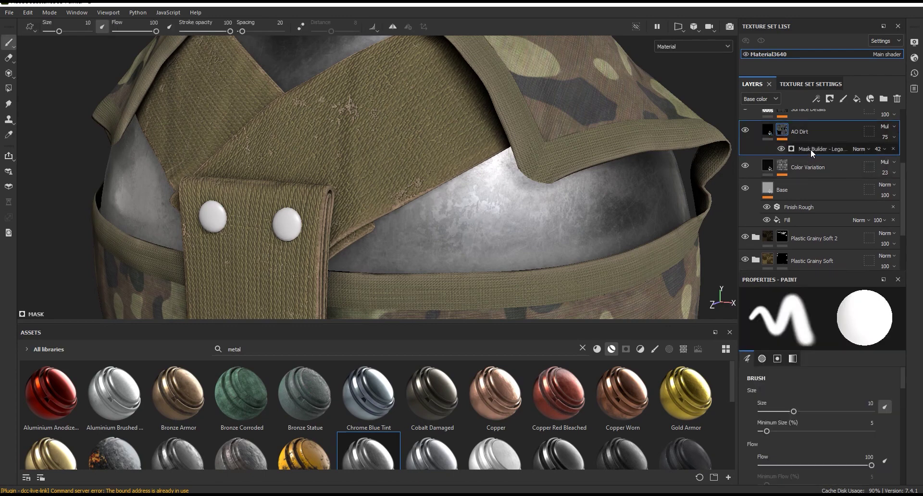
left_click(810, 149)
Set the AO Dirt mask Level to 0.52, leaving Contrast at 0.32.
scroll(853, 385, "up", 3)
scroll(854, 385, "up", 3)
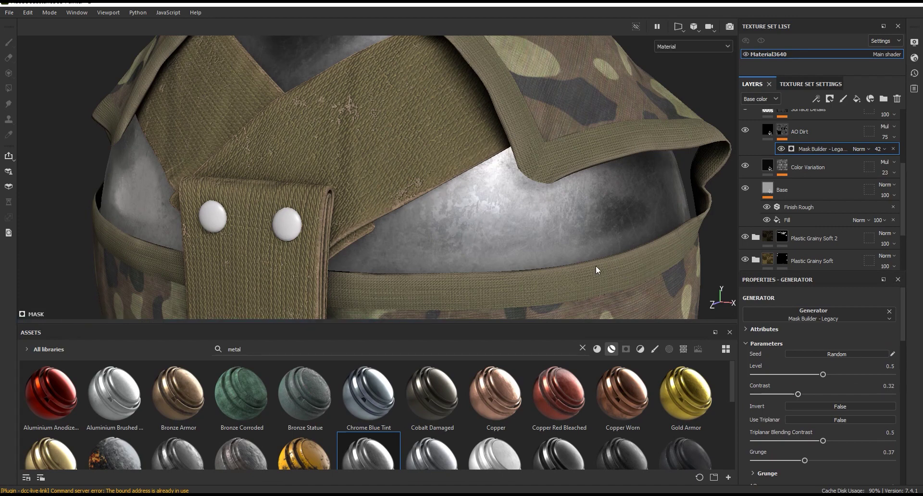
scroll(529, 275, "down", 3)
scroll(530, 275, "down", 3)
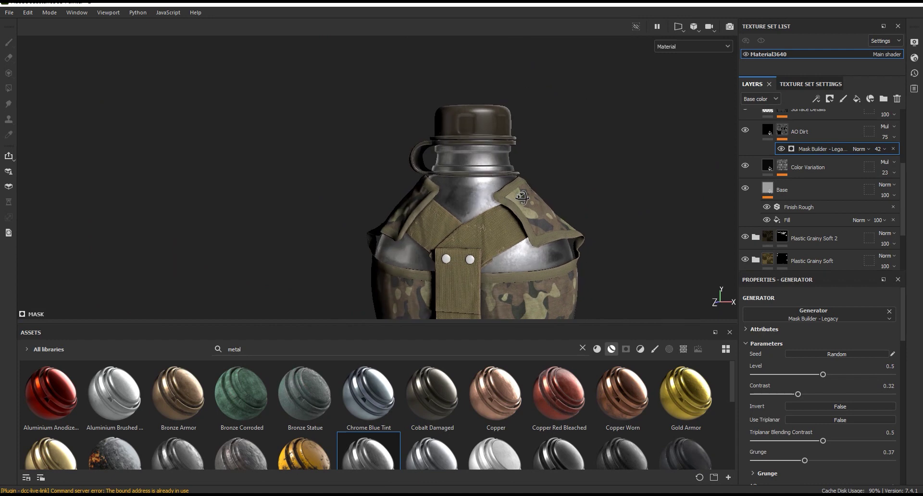
scroll(512, 225, "up", 4)
scroll(512, 225, "up", 2)
left_click_drag(512, 225, 714, 301, "alt")
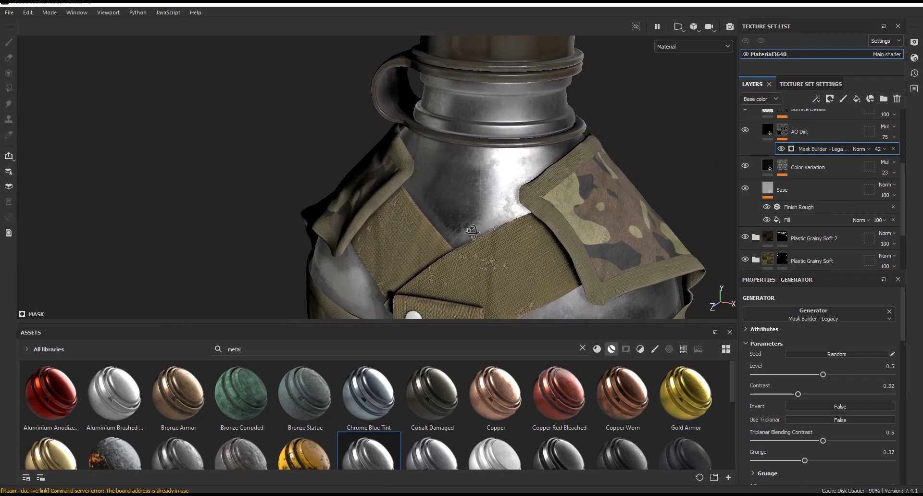
left_click_drag(814, 375, 828, 375)
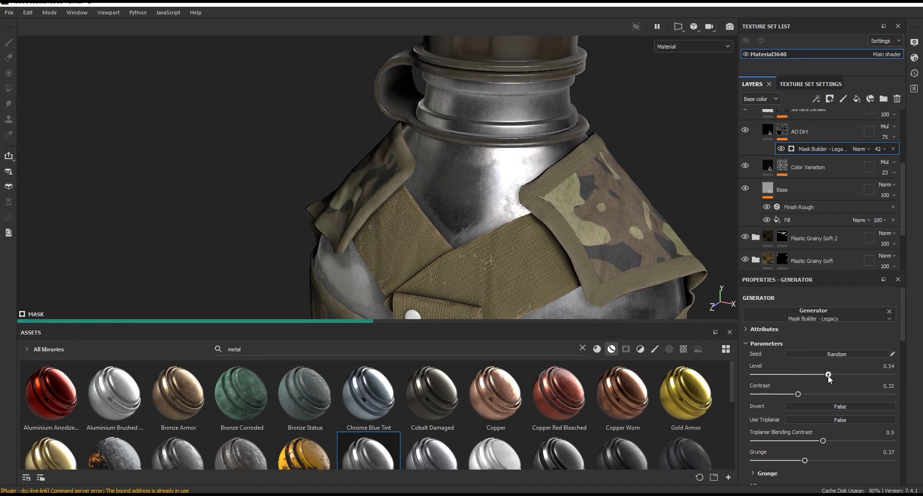
left_click_drag(827, 378, 826, 379)
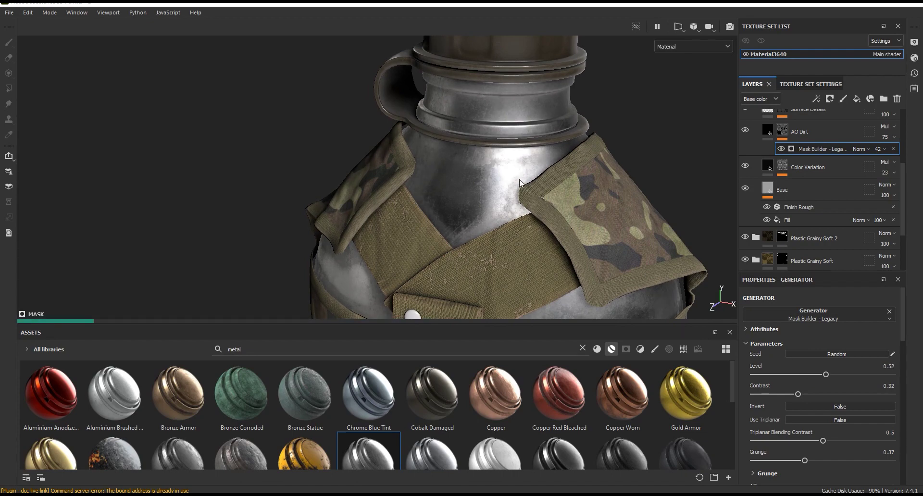
left_click_drag(481, 202, 553, 200, "alt")
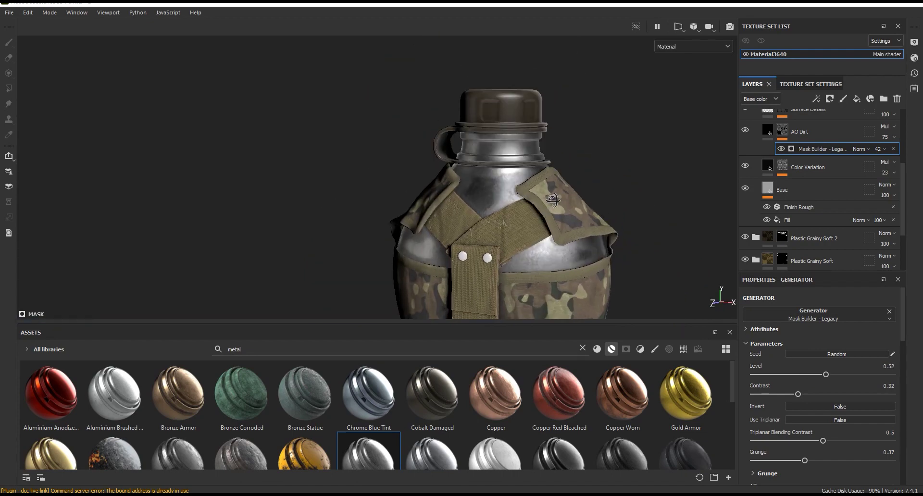
scroll(553, 200, "up", 3)
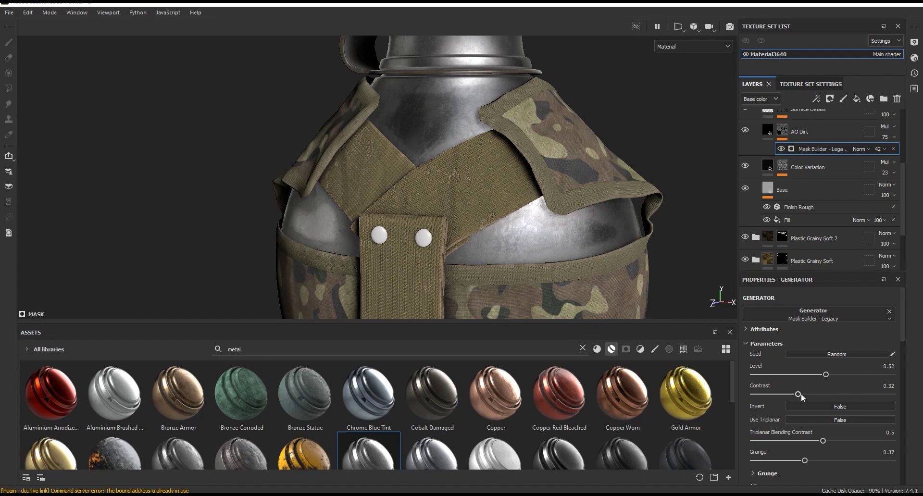
left_click_drag(801, 393, 805, 394)
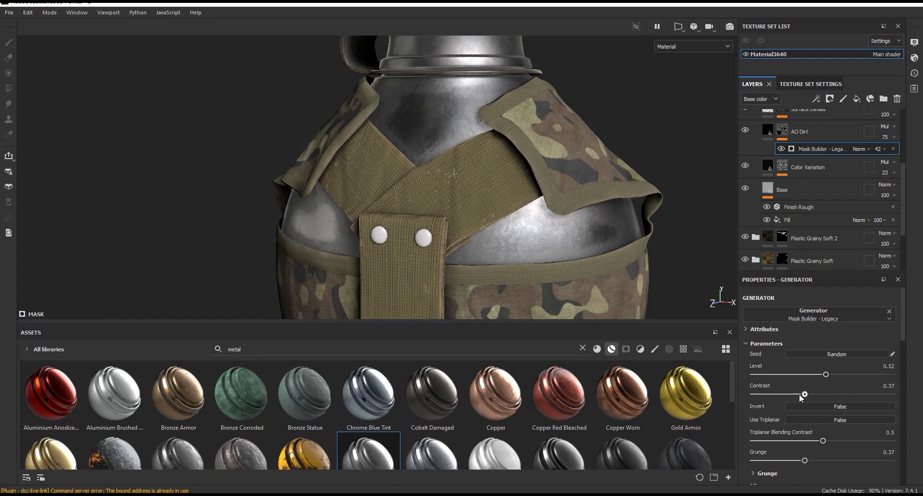
Select the Surface Details layer in the layer stack.
scroll(537, 296, "down", 3)
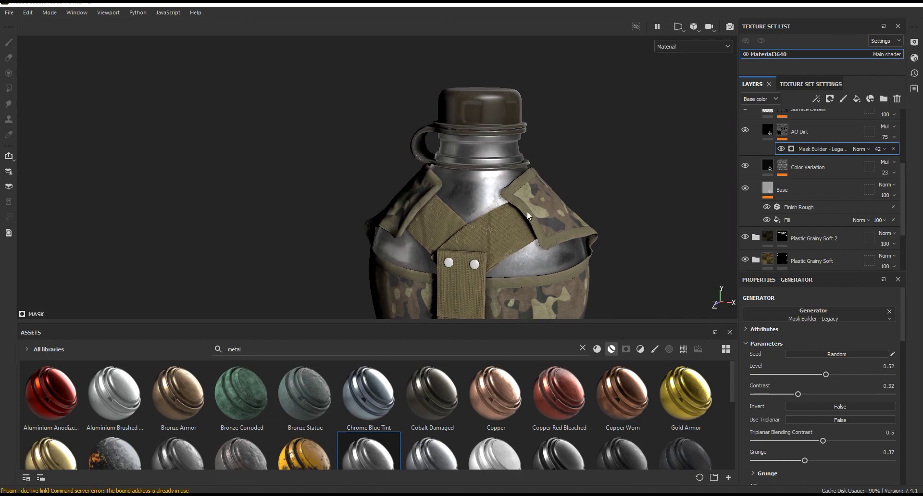
scroll(537, 297, "up", 4)
scroll(800, 190, "up", 3)
left_click(800, 190)
Toggle the Surface Details layer off and on to compare the metal.
left_click(745, 166)
scroll(472, 209, "up", 2)
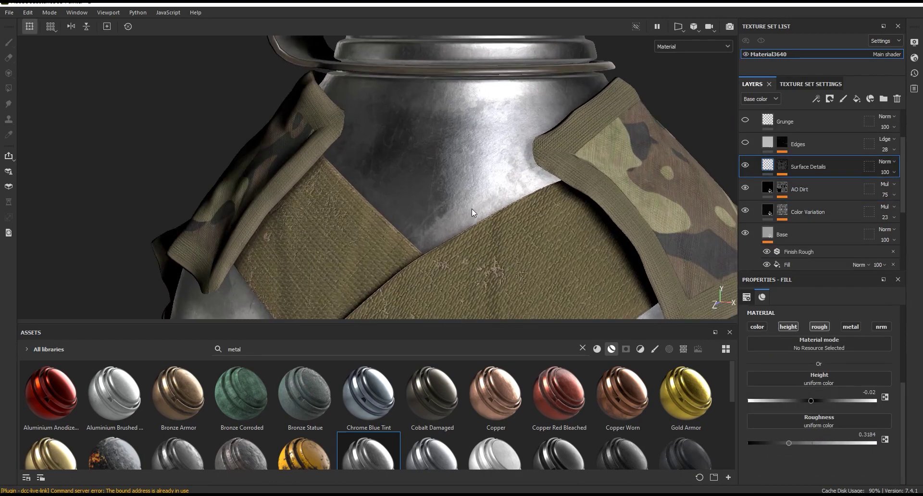
scroll(534, 149, "up", 3)
scroll(515, 151, "up", 1)
left_click(746, 165)
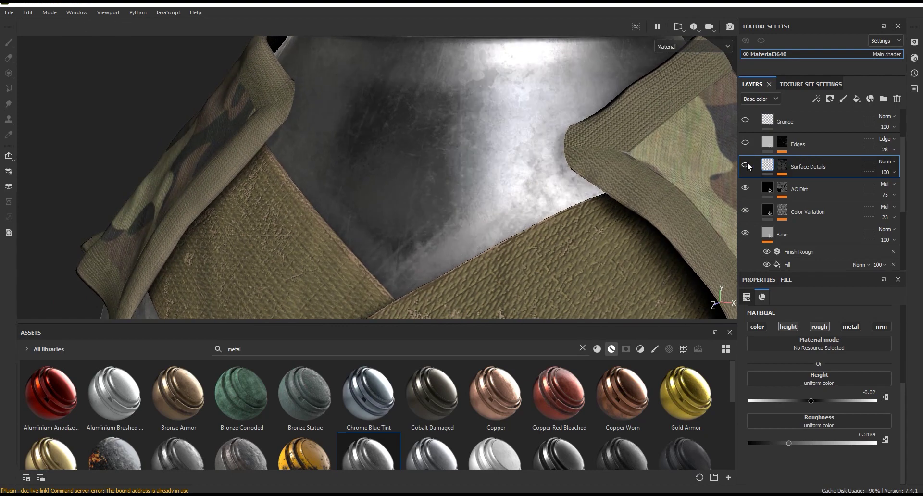
left_click(746, 166)
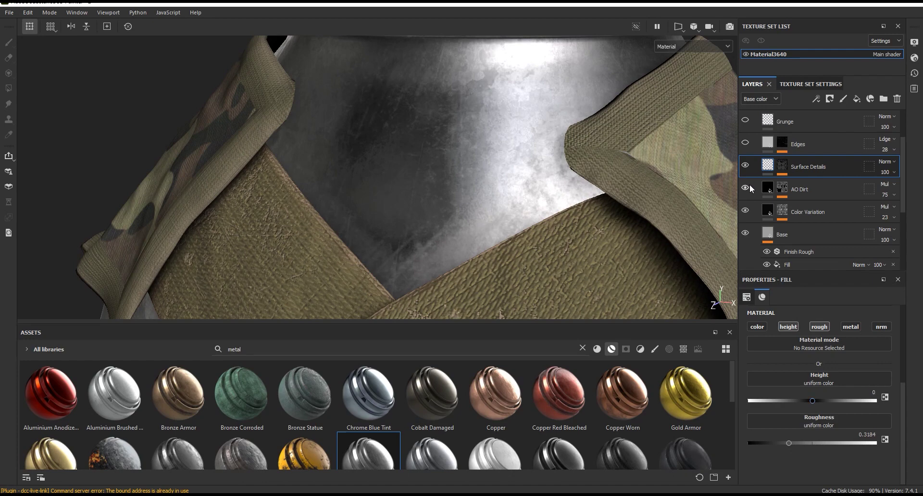
Select the Edges layer and make it visible.
scroll(435, 165, "down", 3)
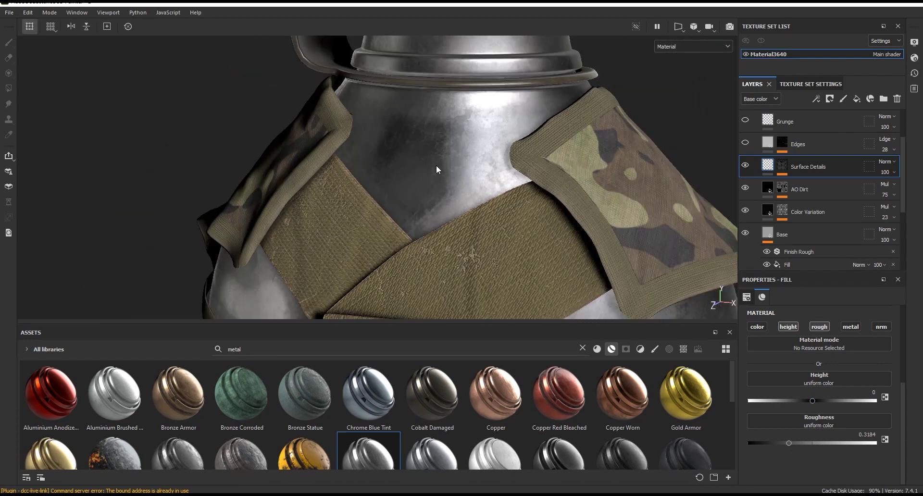
scroll(461, 137, "down", 3)
scroll(460, 136, "up", 2)
left_click(756, 144)
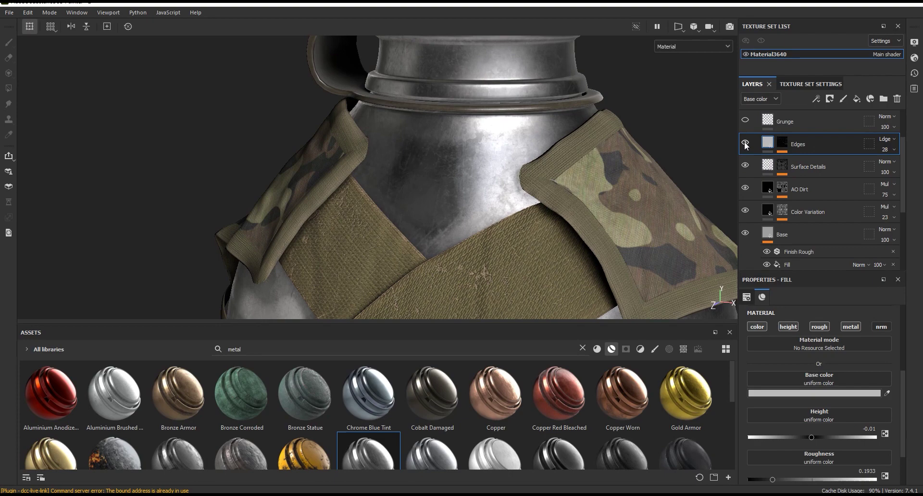
scroll(567, 168, "up", 2)
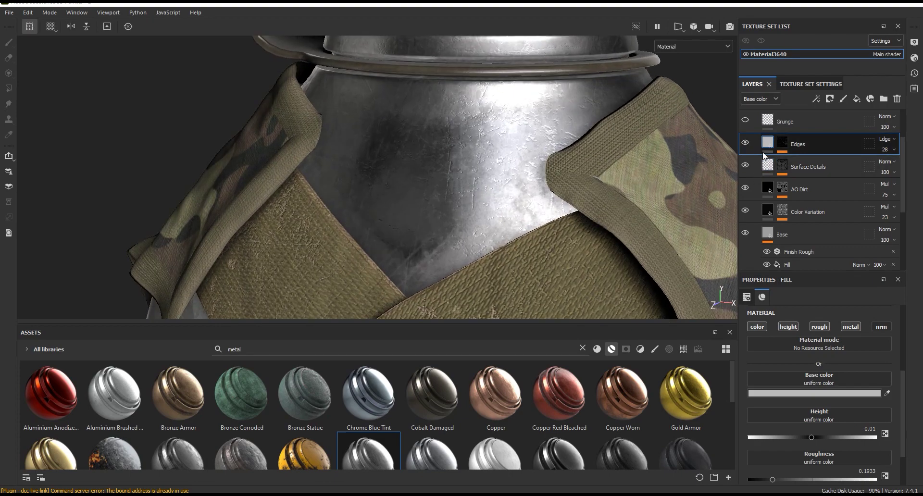
left_click(746, 142)
scroll(480, 114, "down", 3)
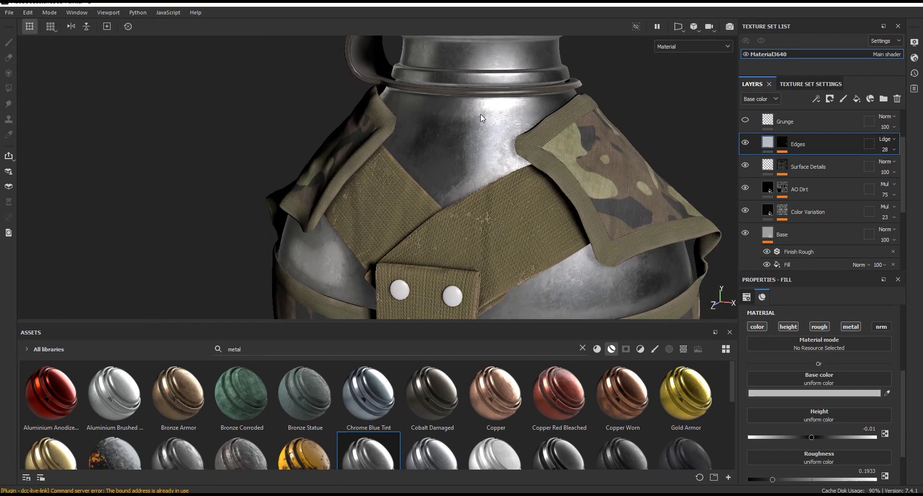
scroll(570, 270, "up", 2)
scroll(613, 302, "up", 3)
mouse_move(612, 302)
left_mouse_down("alt")
mouse_move(675, 277)
mouse_move(685, 223)
left_mouse_up("alt")
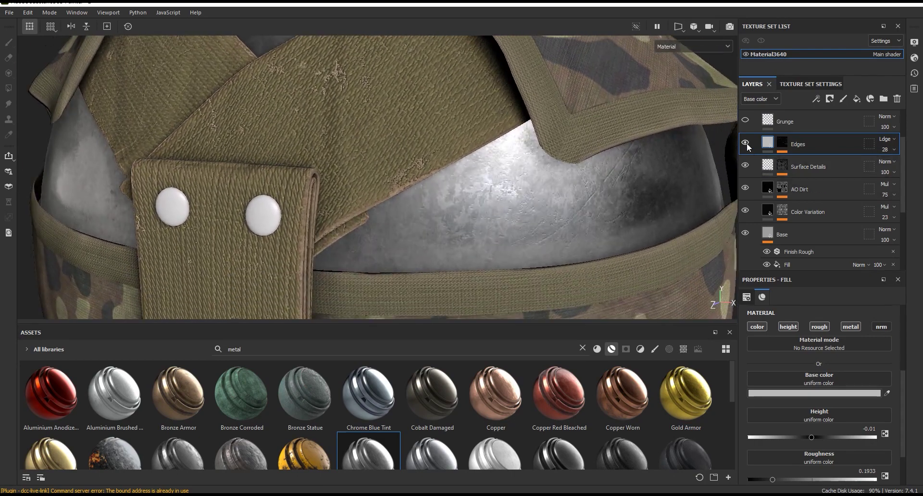
Hide Edges and flick Surface Details, Color Variation and AO Dirt to compare the metal.
left_click(747, 144)
left_click(745, 187)
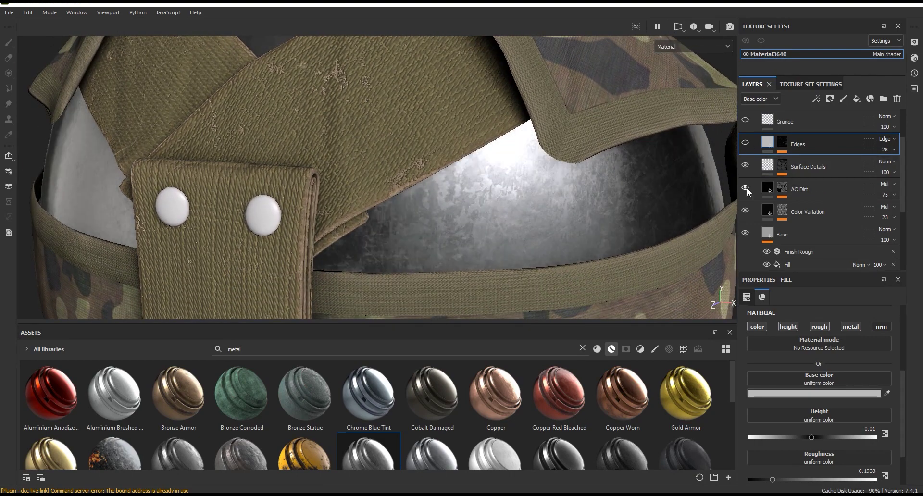
left_click(746, 188)
left_click(745, 210)
left_click(745, 210)
left_click(747, 189)
left_click(747, 189)
Set the Finish Rough filter's Brushing Intensity to 0.08.
left_click(823, 250)
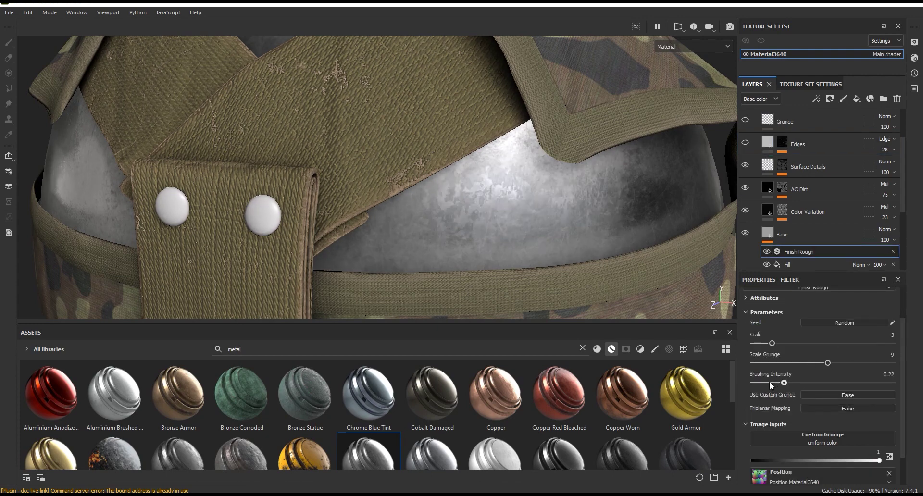
left_click_drag(760, 382, 738, 385)
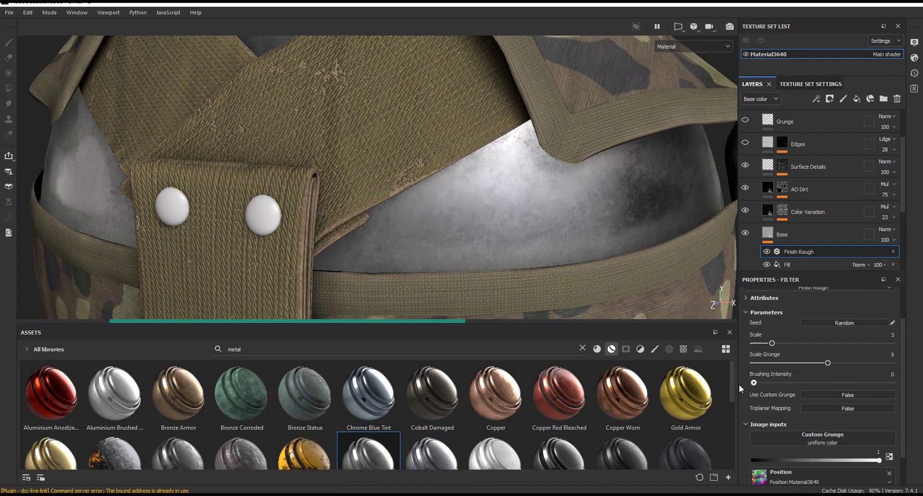
left_click(766, 385)
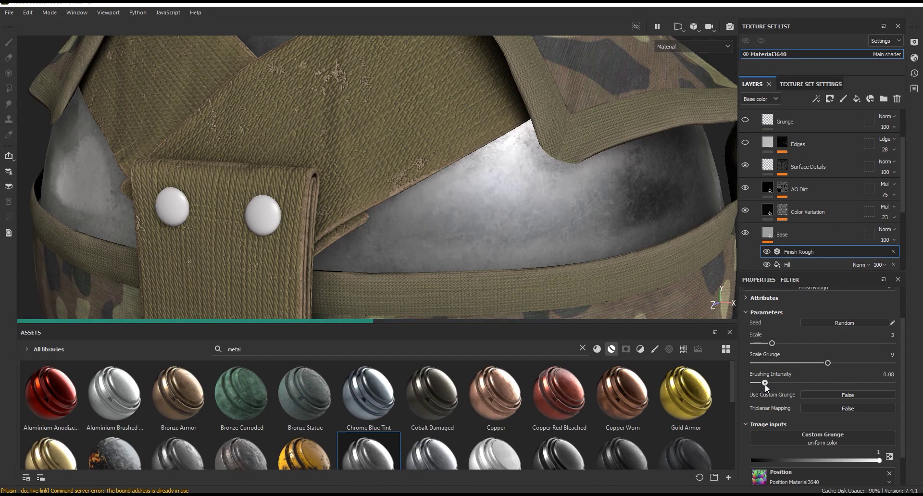
left_click(776, 383)
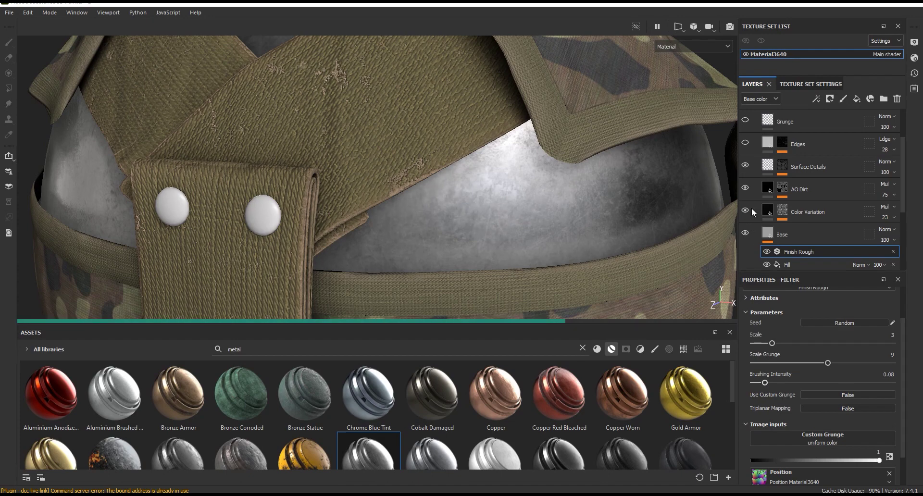
Turn the Edges layer back on and expand its mask stack.
left_click(770, 145)
left_click(746, 143)
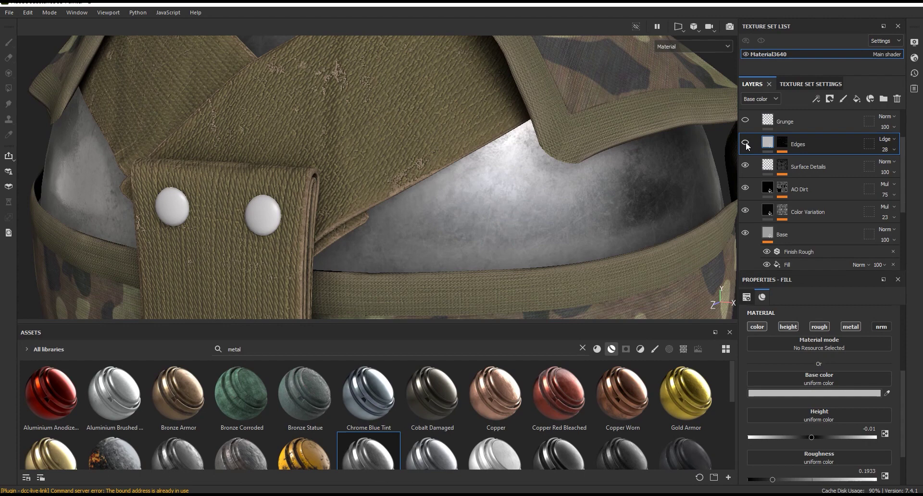
left_click(781, 144)
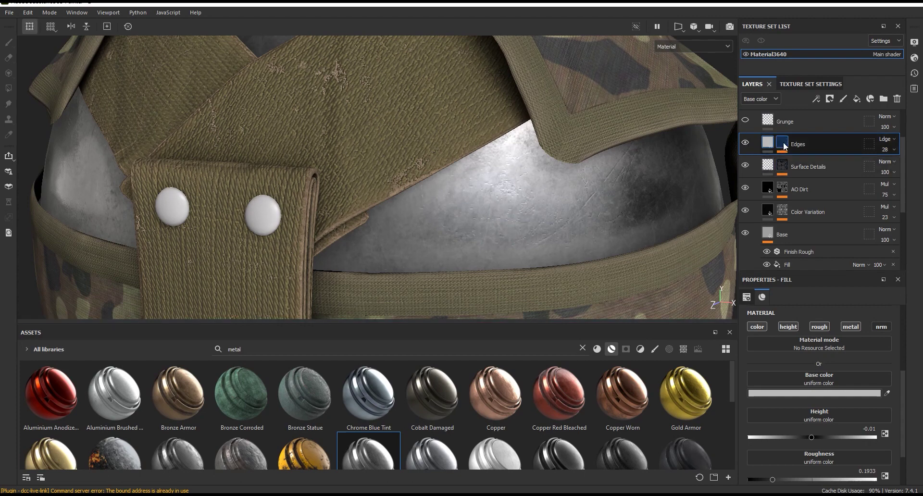
Review the Edges mask's Grunge Scratches fill (Balance 0.21, Contrast 0.39) and Mask Editor settings.
left_click(781, 161)
left_click(817, 160)
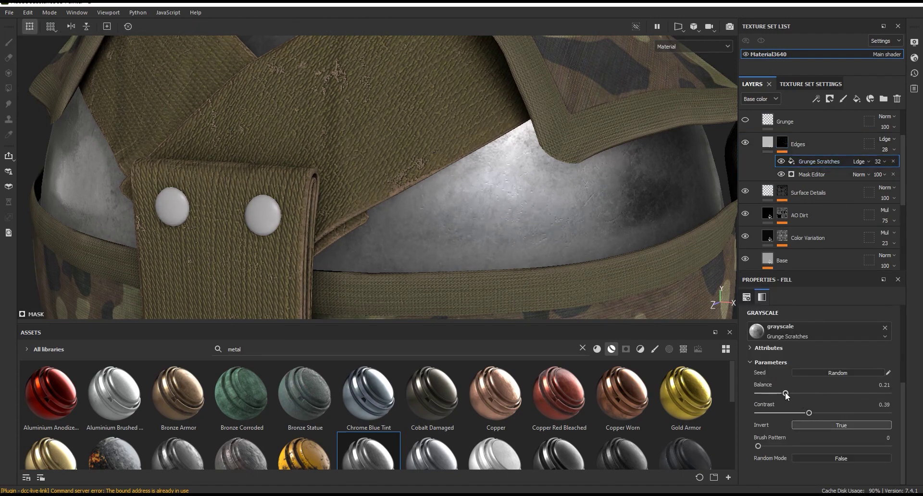
left_click(782, 175)
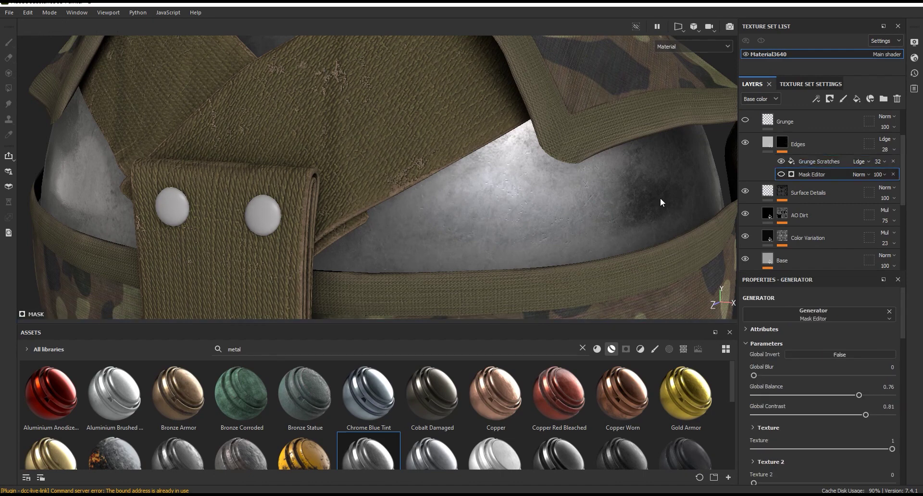
scroll(487, 271, "down", 3)
scroll(528, 279, "down", 3)
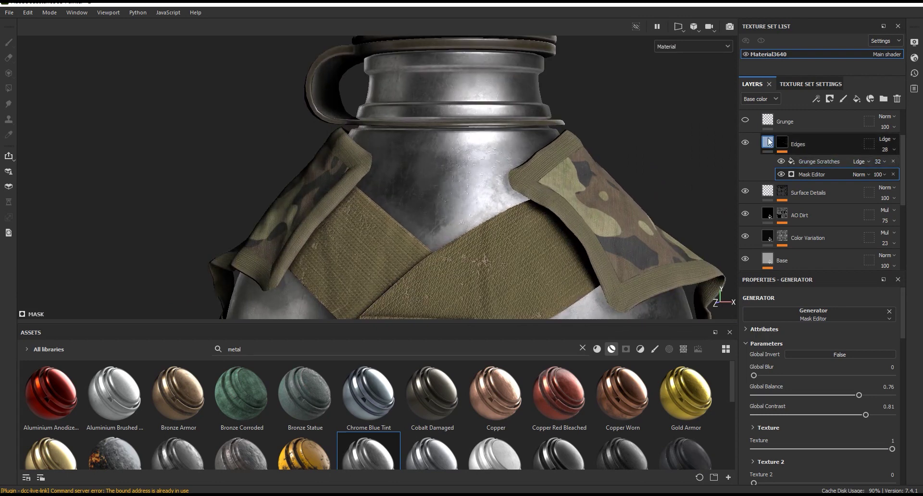
Select the Grunge layer and make it visible.
left_click(795, 150)
scroll(787, 181, "up", 1)
left_click(746, 179)
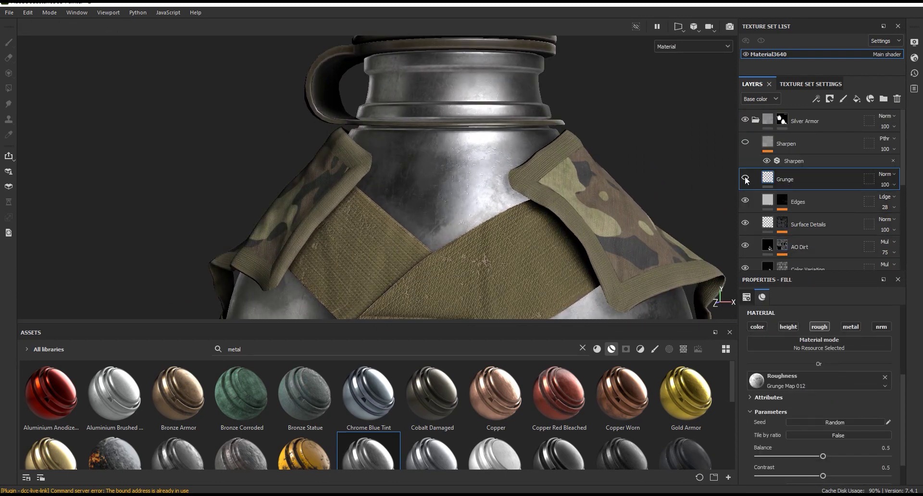
left_click_drag(441, 90, 481, 96, "alt")
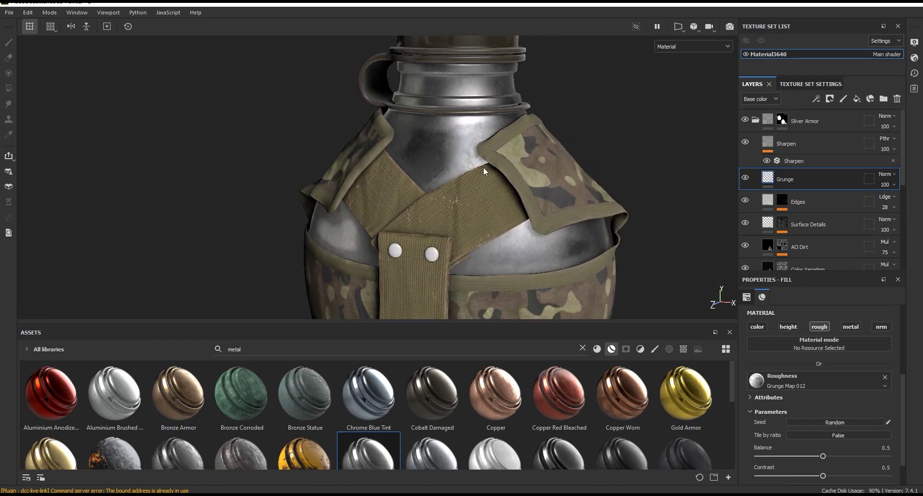
scroll(484, 166, "up", 4)
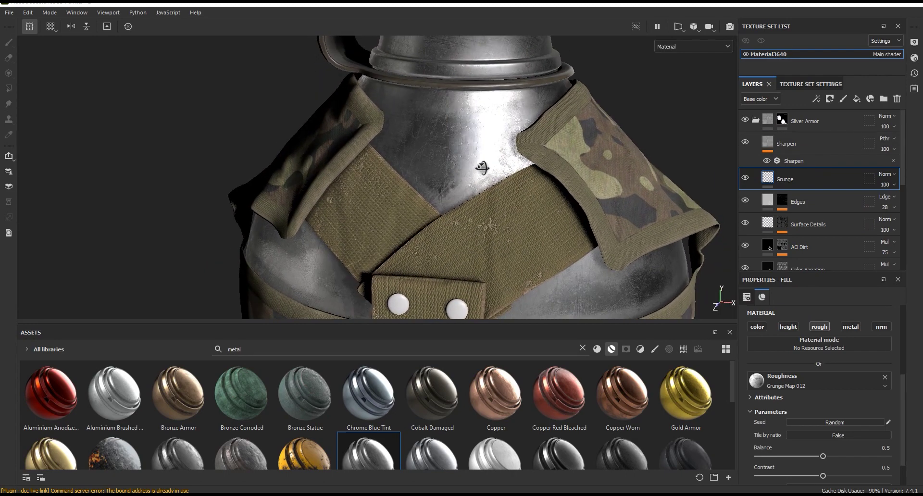
scroll(482, 167, "up", 3)
scroll(483, 164, "up", 2)
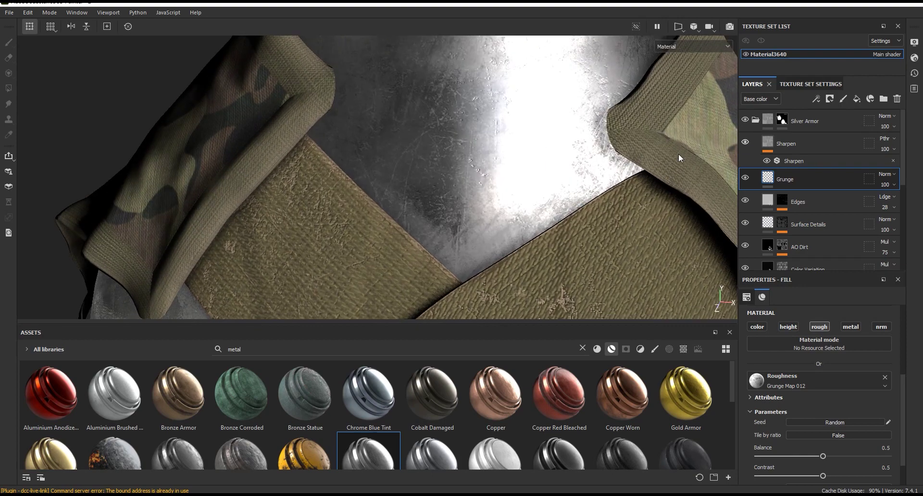
left_click_drag(679, 158, 550, 169, "alt")
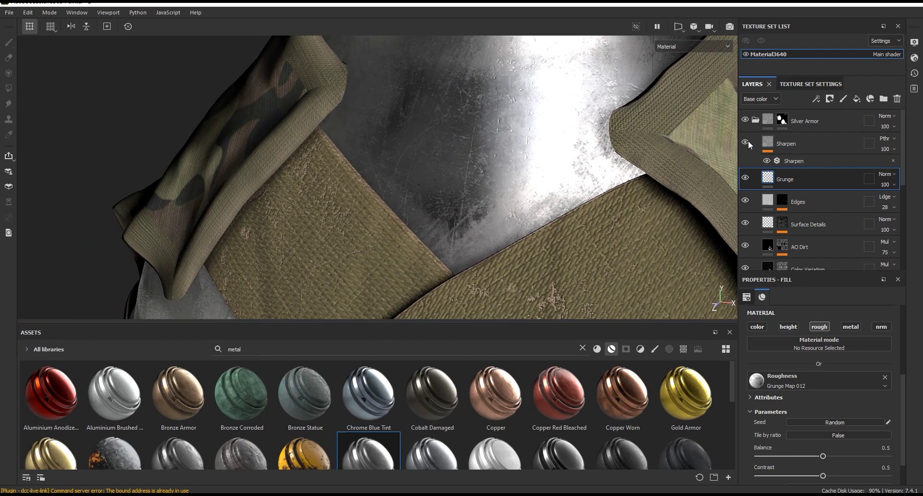
Toggle Grunge, Surface Details, AO Dirt, Color Variation and Finish Rough to compare the metal.
left_click(745, 178)
left_click(745, 178)
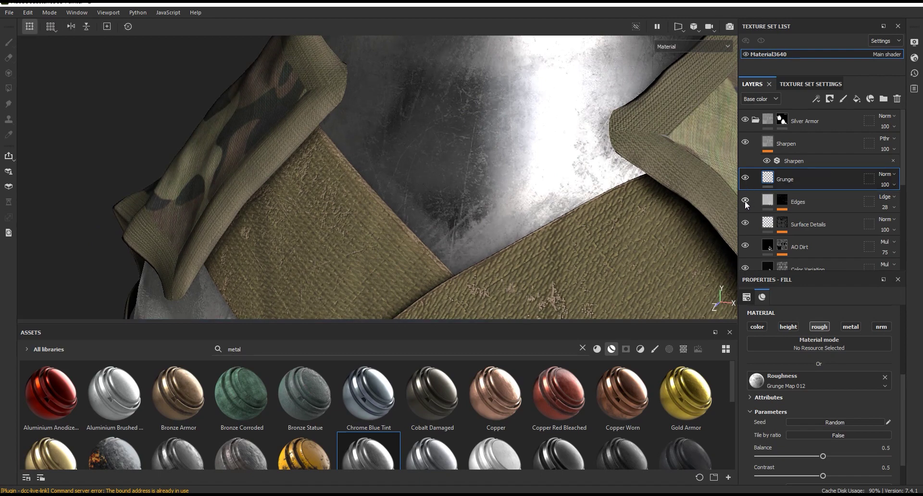
left_click(745, 224)
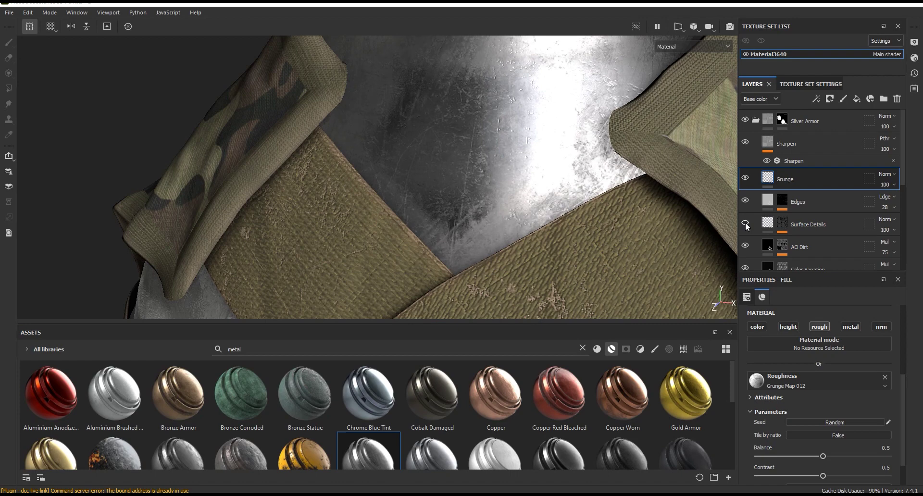
left_click(746, 246)
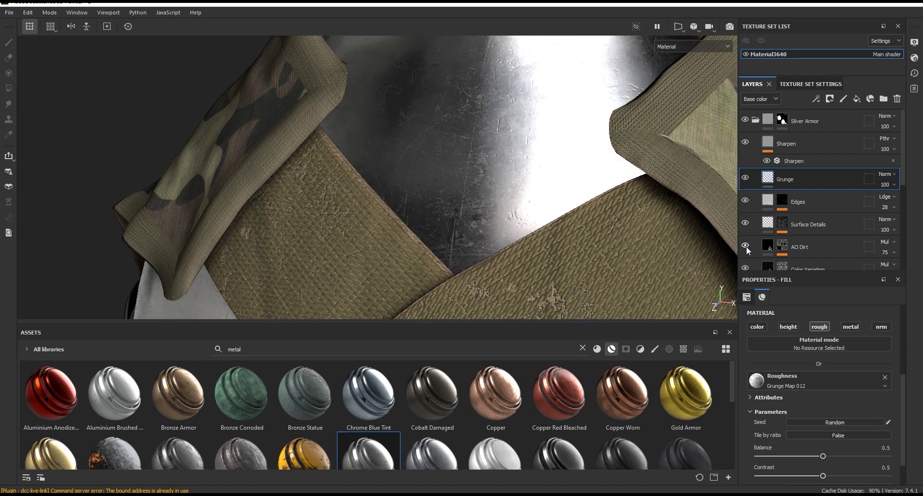
left_click(746, 246)
left_click(798, 243)
scroll(797, 240, "down", 2)
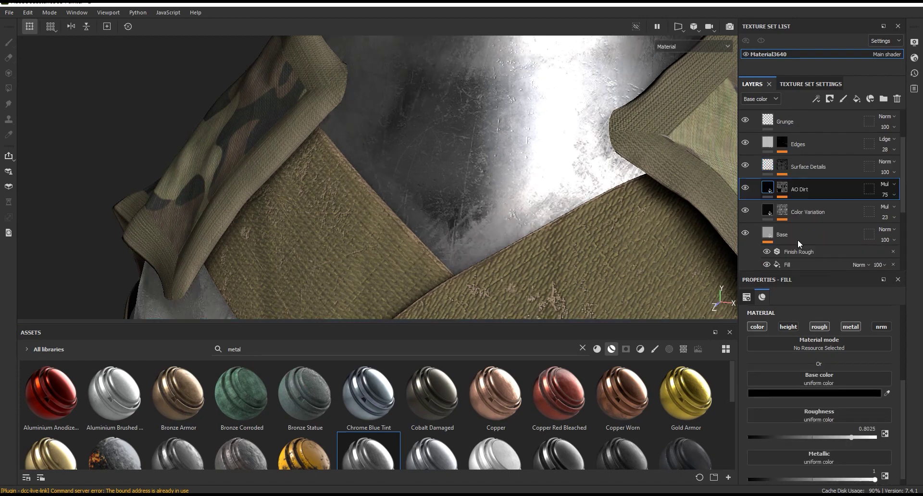
scroll(797, 239, "down", 2)
left_click(745, 182)
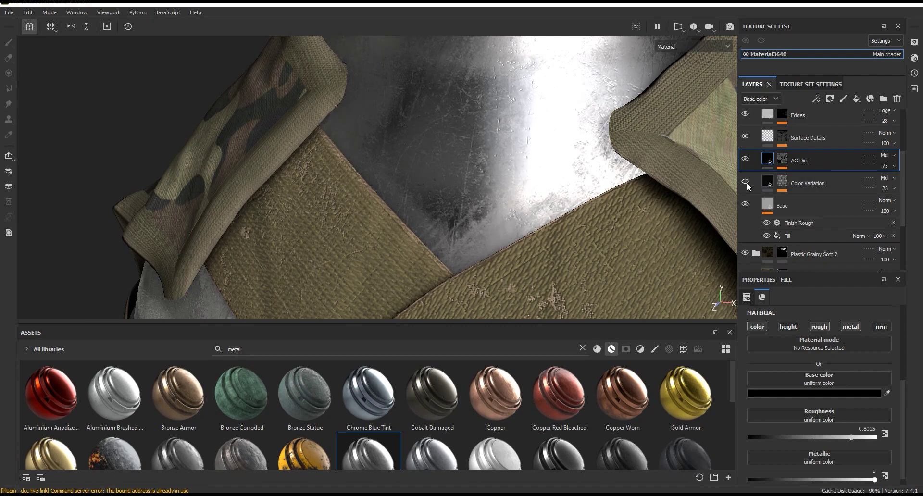
left_click(746, 181)
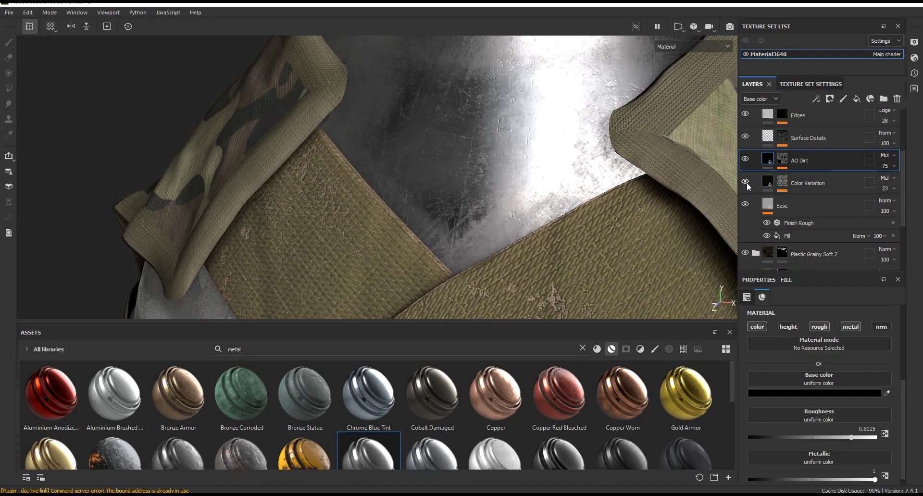
left_click(766, 223)
scroll(517, 153, "down", 5)
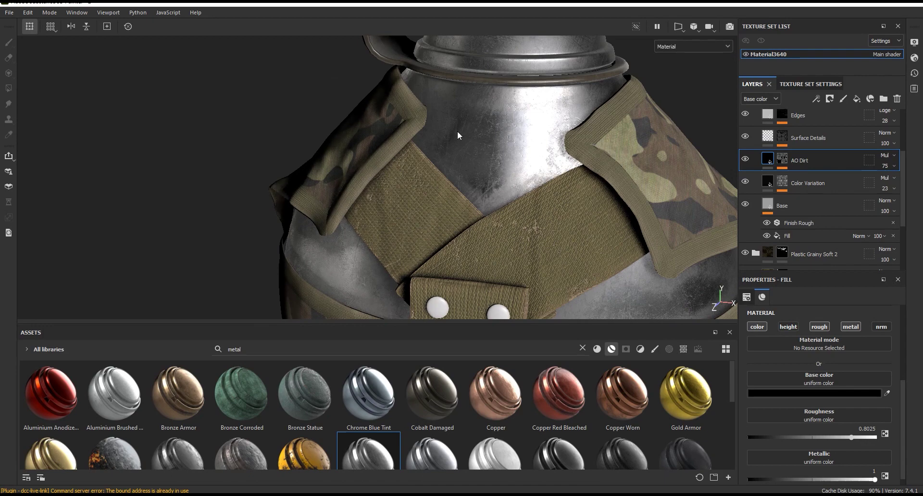
scroll(457, 131, "down", 3)
scroll(542, 178, "down", 2)
Raise the Base fill layer's Roughness to 0.3545.
left_click(795, 204)
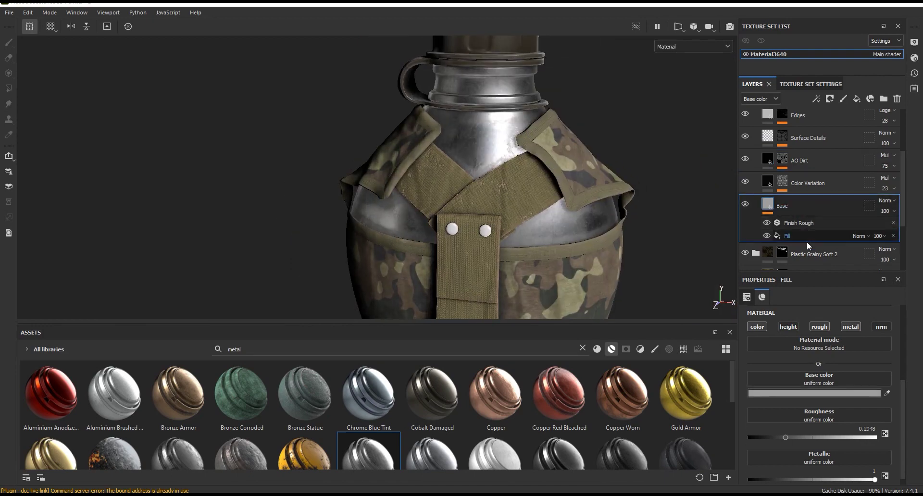
left_click(793, 438)
scroll(508, 197, "down", 4)
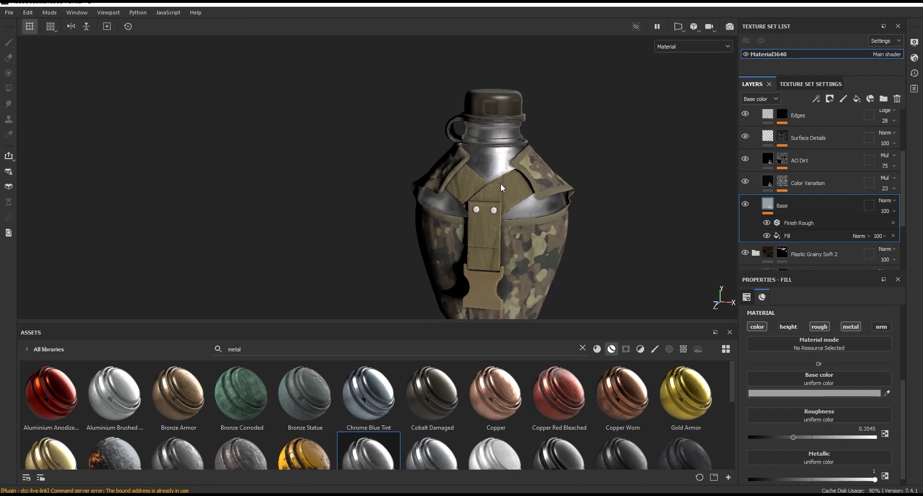
scroll(508, 206, "up", 4)
mouse_move(509, 206)
left_mouse_down("alt")
mouse_move(532, 191)
mouse_move(529, 206)
mouse_move(556, 241)
mouse_move(501, 234)
mouse_move(529, 233)
left_mouse_up("alt")
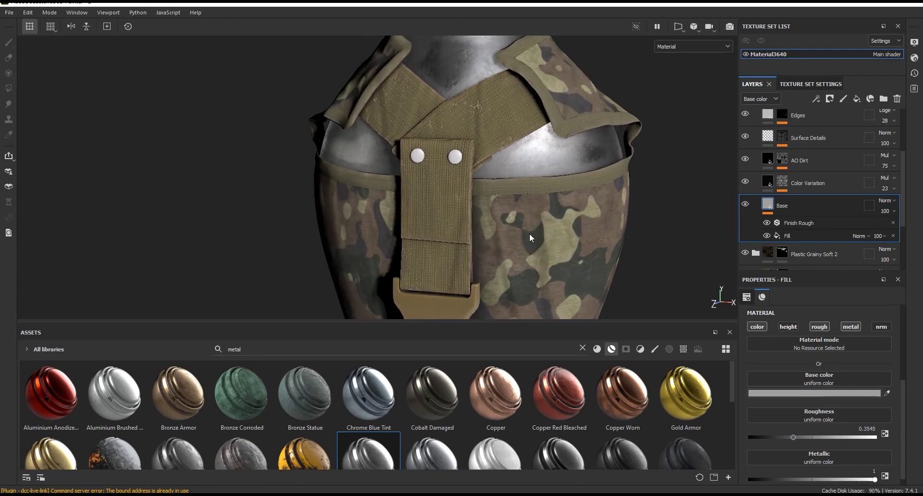
Drop the Steel Painted Rough Damaged material onto the canteen.
scroll(529, 232, "up", 2)
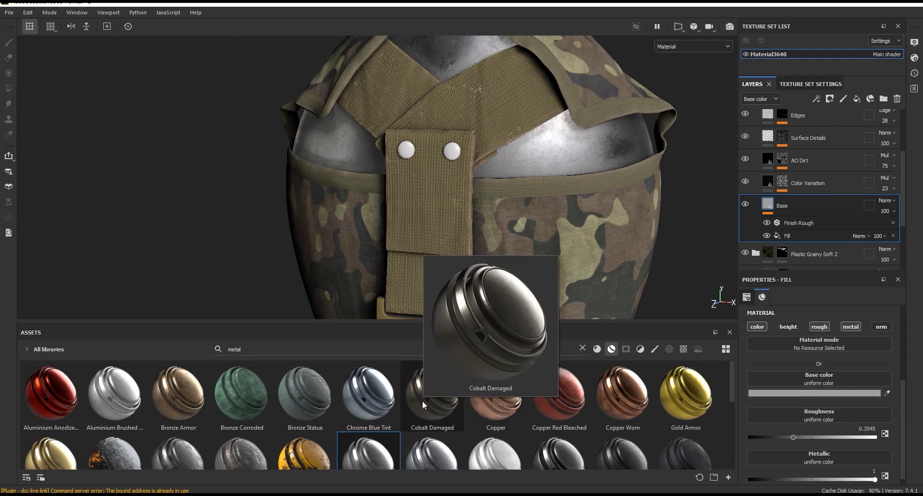
scroll(733, 380, "down", 1)
left_click_drag(734, 383, 736, 400)
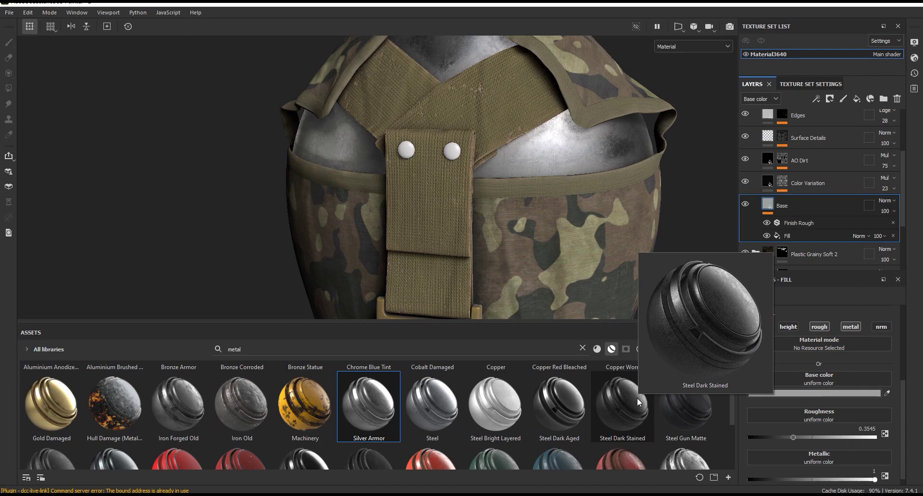
left_click_drag(730, 404, 732, 427)
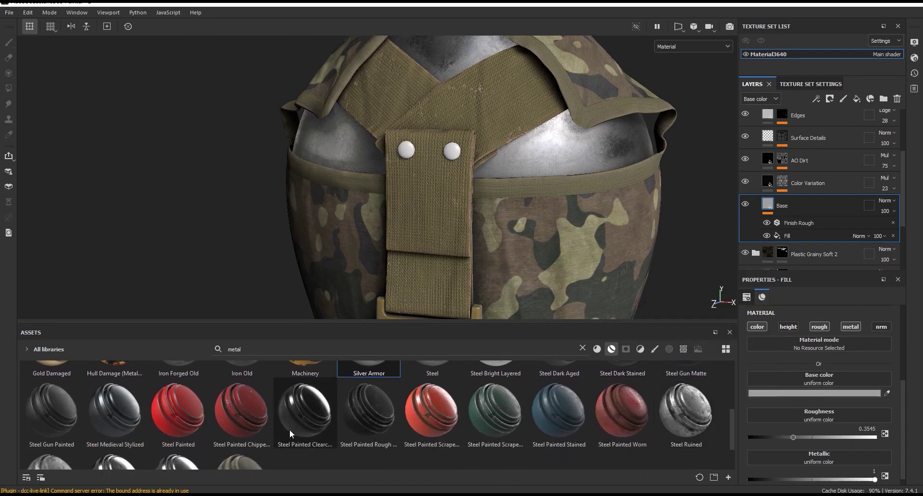
mouse_move(368, 411)
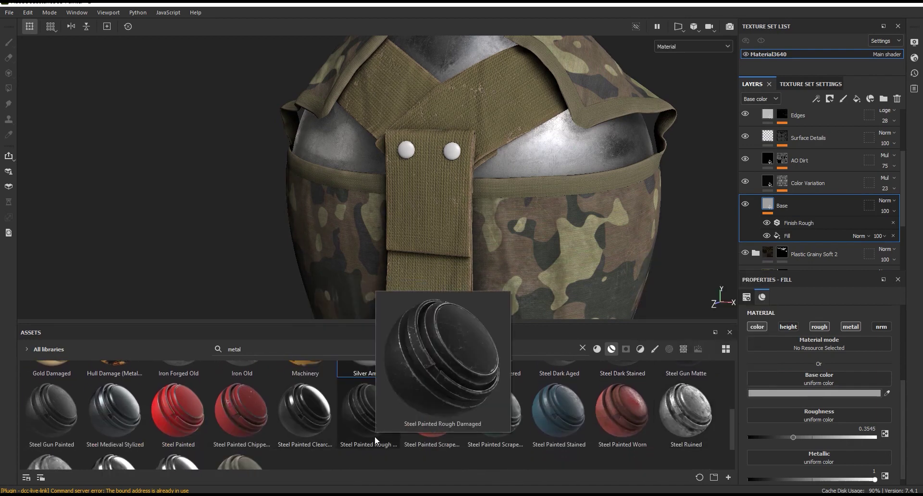
left_click_drag(369, 367, 770, 129)
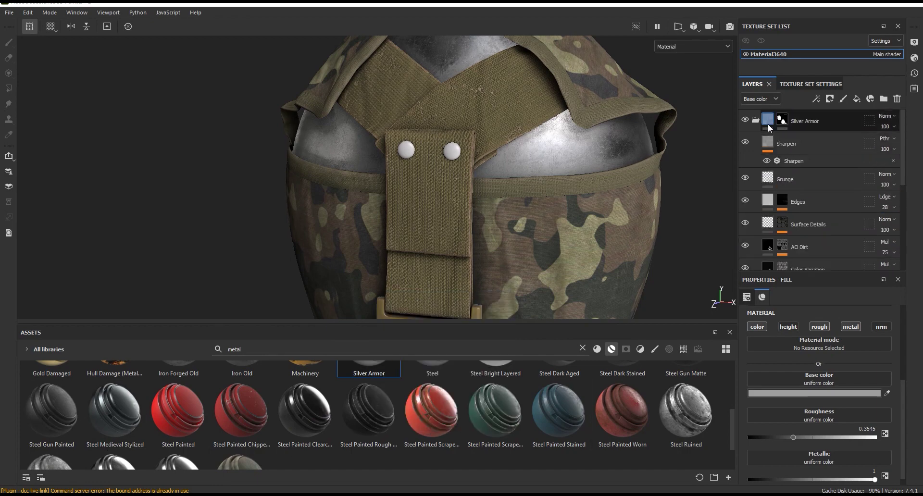
mouse_move(376, 410)
left_mouse_down()
mouse_move(692, 173)
mouse_move(538, 153)
left_mouse_up()
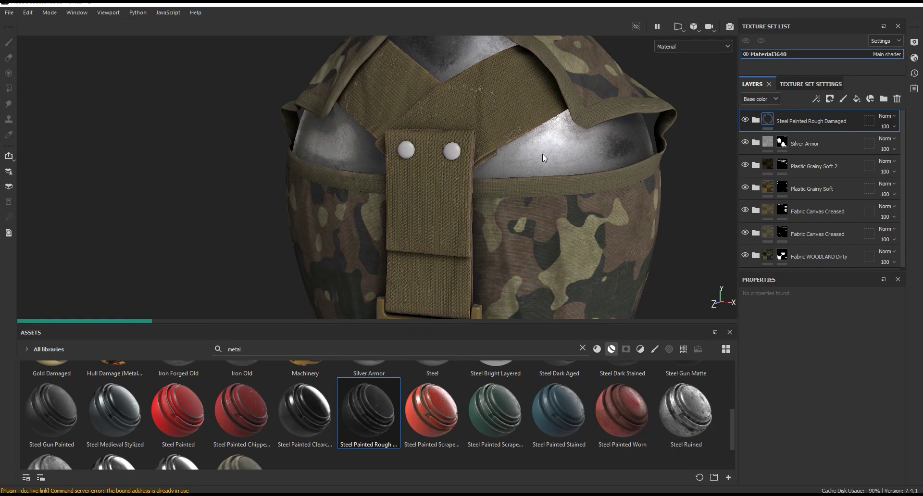
Add a black mask and polygon-fill the two snap buttons to reveal the steel.
scroll(542, 158, "up", 5)
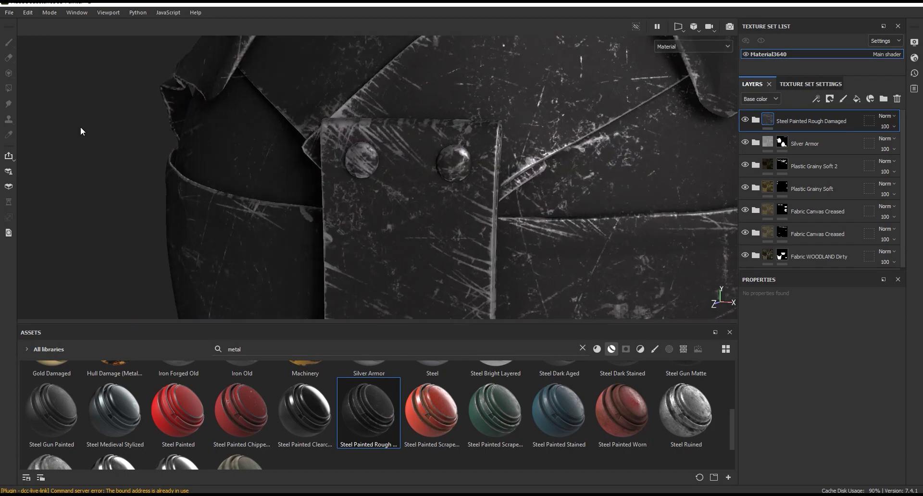
left_click(829, 98)
left_click(837, 125)
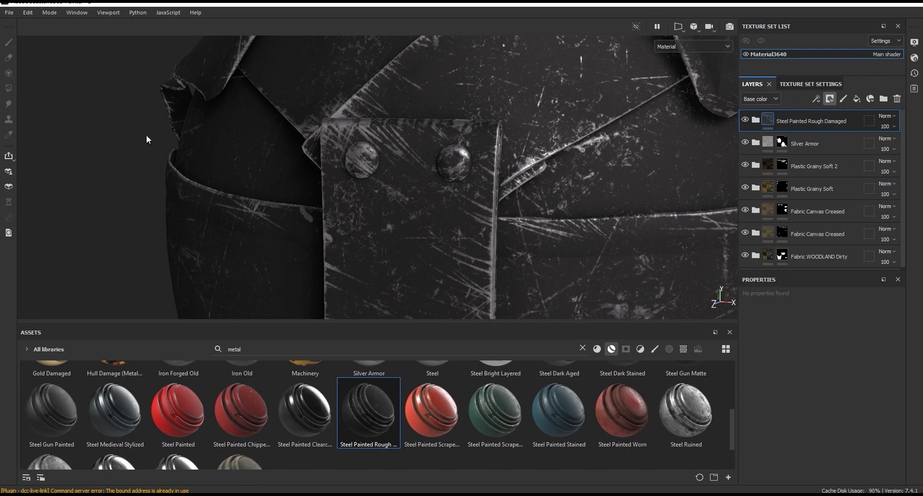
left_click(8, 88)
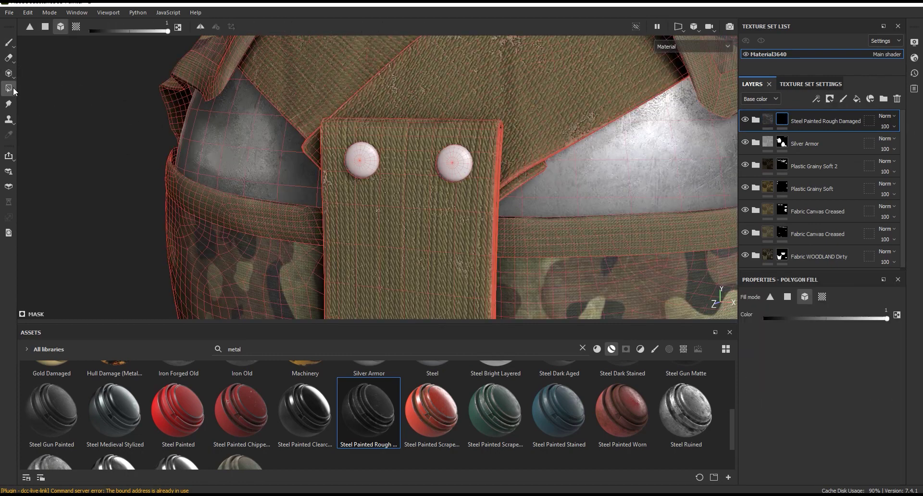
left_click(464, 166)
left_click(361, 160)
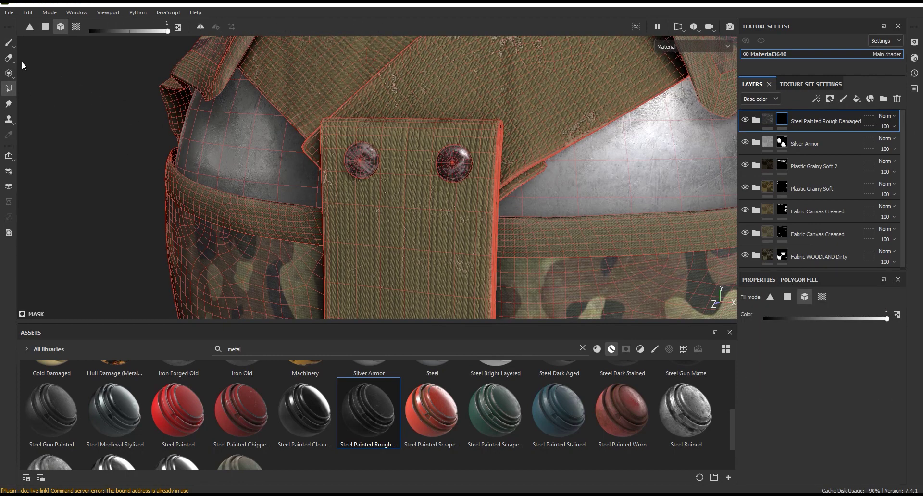
left_click(9, 42)
Expand the steel material folder and hide its Metallic Paint and Dirt layers.
scroll(447, 163, "up", 3)
scroll(447, 163, "down", 5)
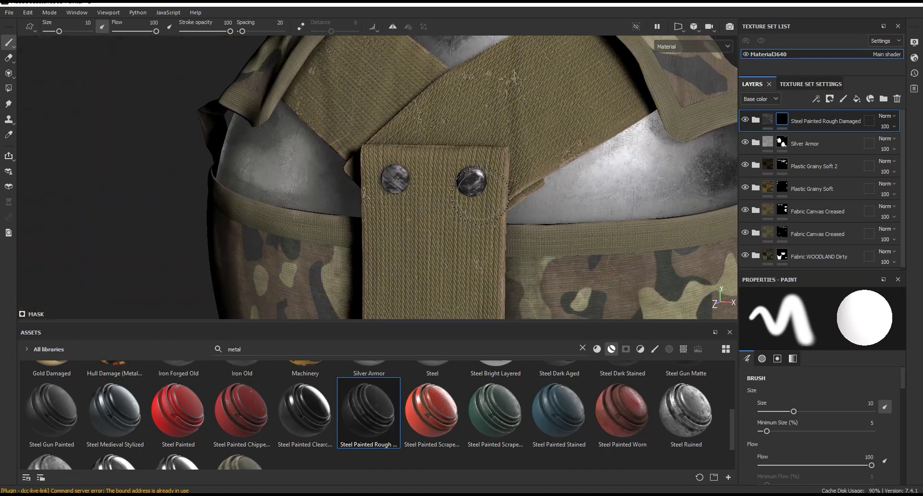
scroll(432, 183, "up", 4)
left_click(769, 119)
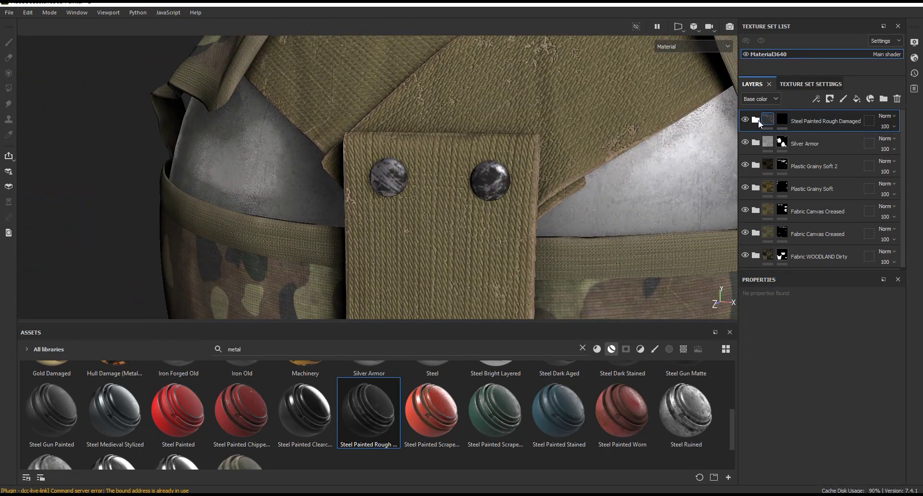
left_click(757, 120)
left_click(745, 142)
left_click(745, 165)
left_click(745, 188)
scroll(769, 202, "down", 1)
Hide Noise and set the snaps' Base colour to #636363 (saturation 0, value 0.39).
left_click(774, 196)
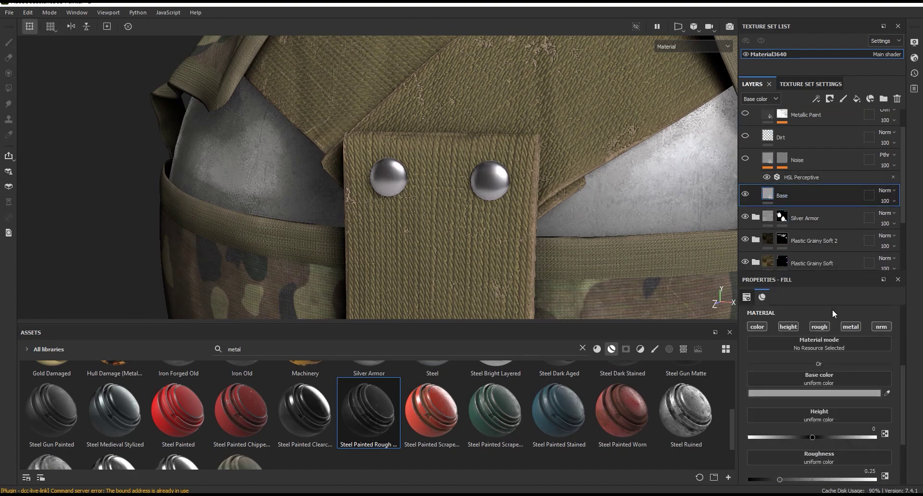
scroll(822, 339, "down", 2)
scroll(821, 340, "up", 1)
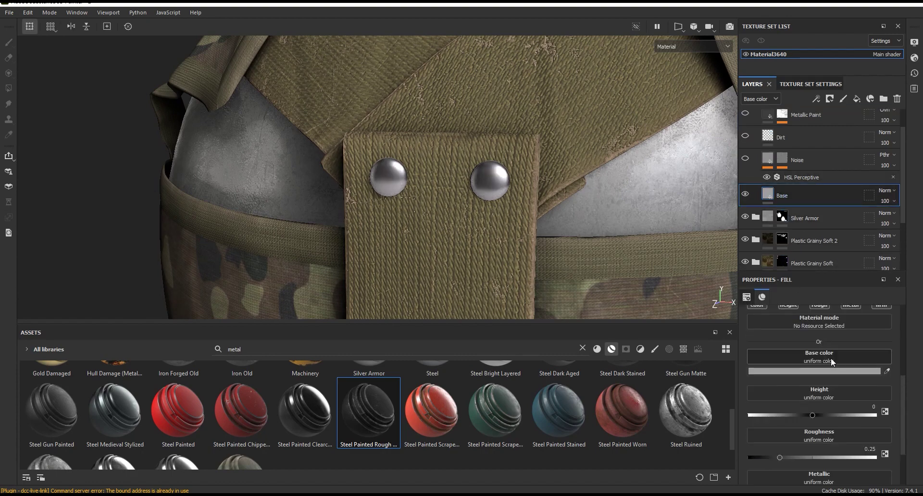
scroll(817, 356, "up", 1)
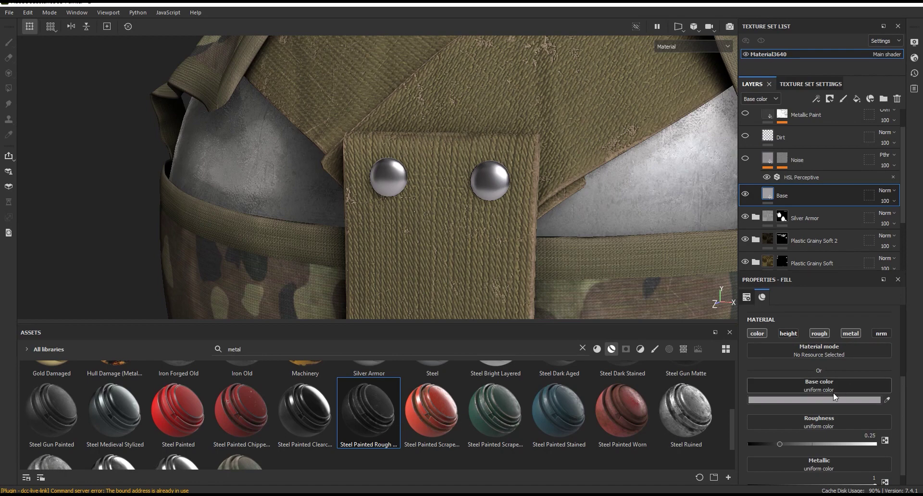
left_click(800, 400)
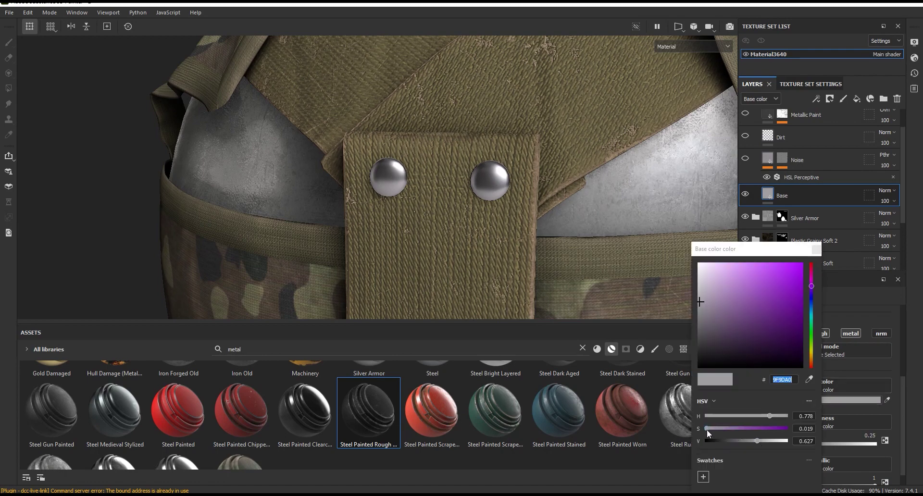
left_click_drag(707, 429, 696, 431)
left_click_drag(756, 442, 737, 442)
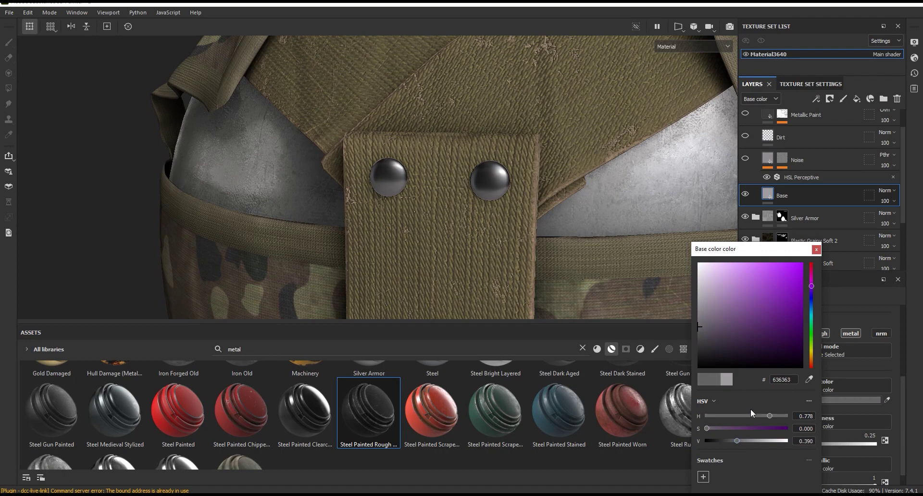
left_click(816, 249)
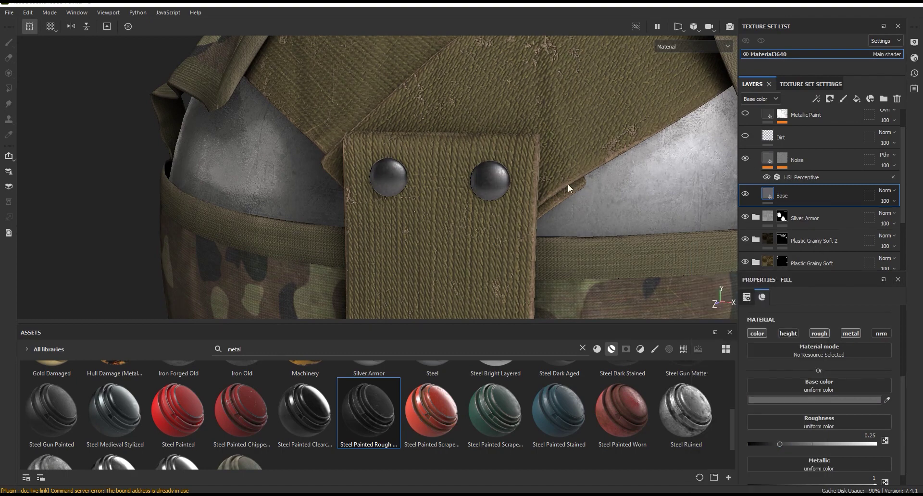
Select the Noise layer of the snap material.
scroll(526, 200, "up", 2)
scroll(526, 200, "up", 2)
scroll(525, 200, "up", 1)
left_click(769, 165)
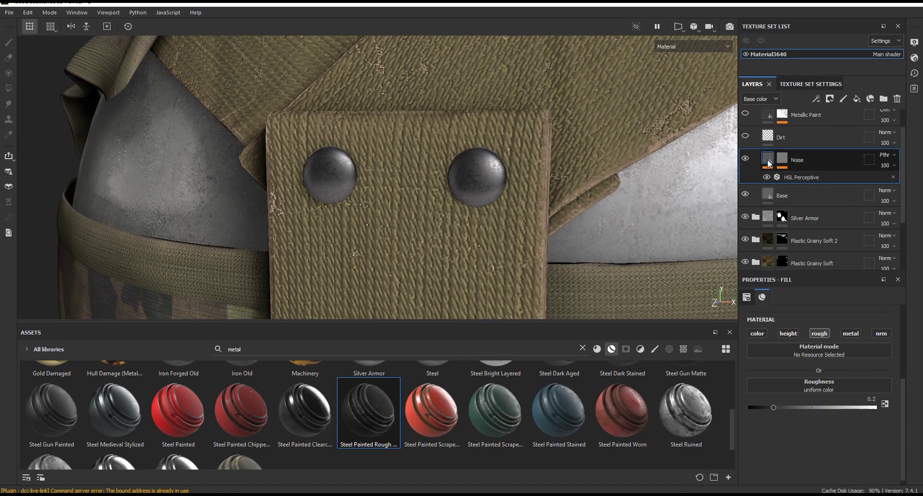
Lower the snaps' Noise layer opacity to 51.
left_click(755, 139)
scroll(812, 171, "up", 1)
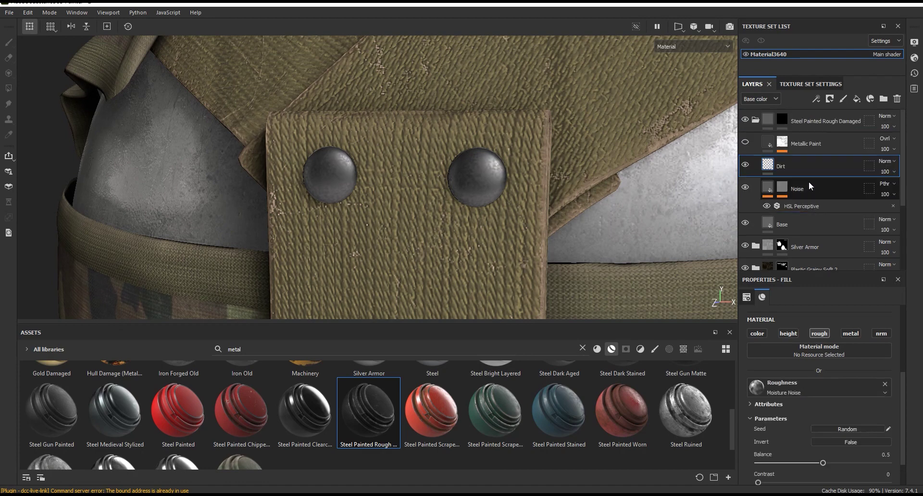
left_click(801, 188)
mouse_move(922, 218)
left_mouse_down()
mouse_move(899, 216)
mouse_move(919, 211)
left_mouse_up()
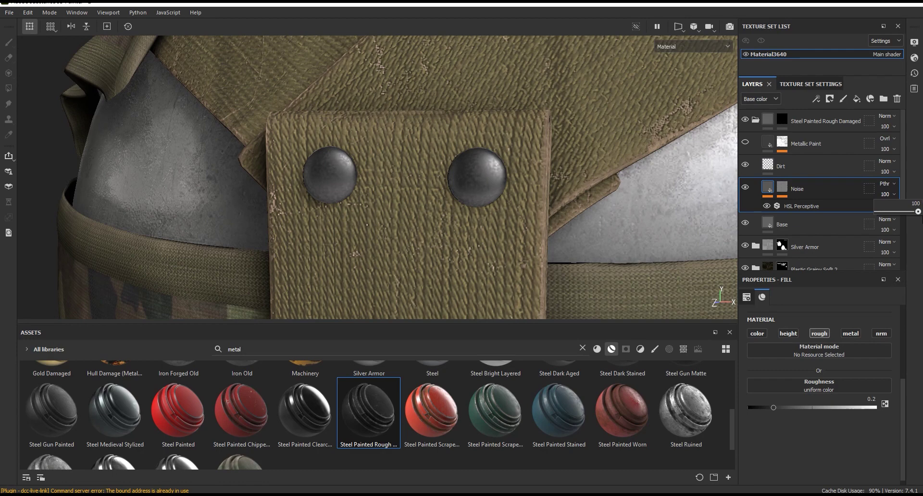
Turn the Metallic Paint layer back on and expand its mask stack.
left_click(746, 142)
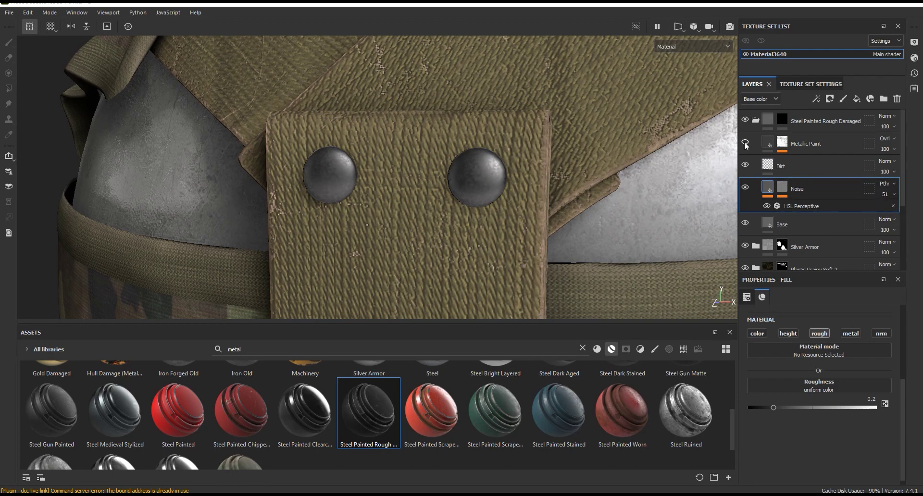
left_click(779, 146)
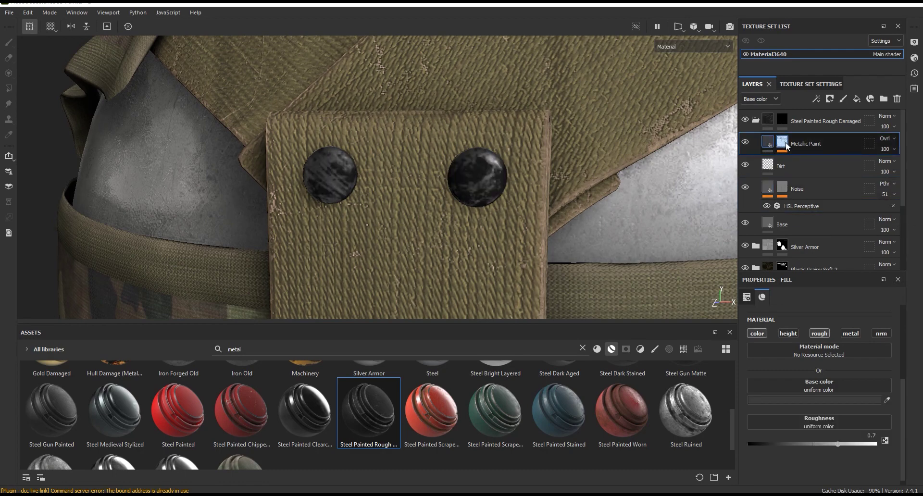
left_click(782, 143)
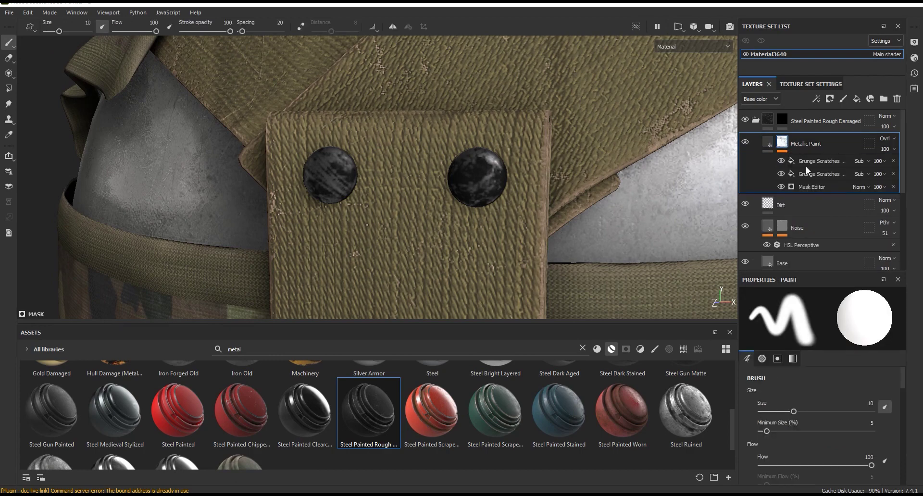
Disable one Grunge Scratches effect and set the Mask Editor to Global Balance 0.48, Contrast 0.11.
left_click(811, 187)
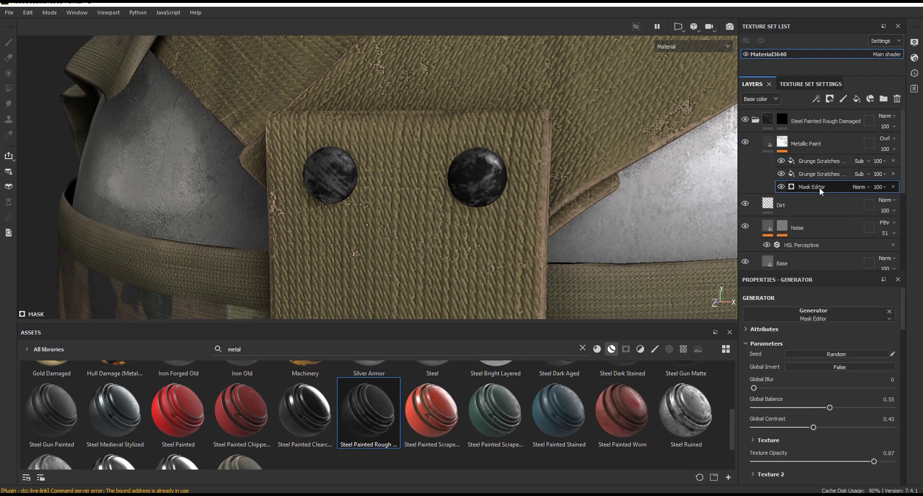
left_click(781, 161)
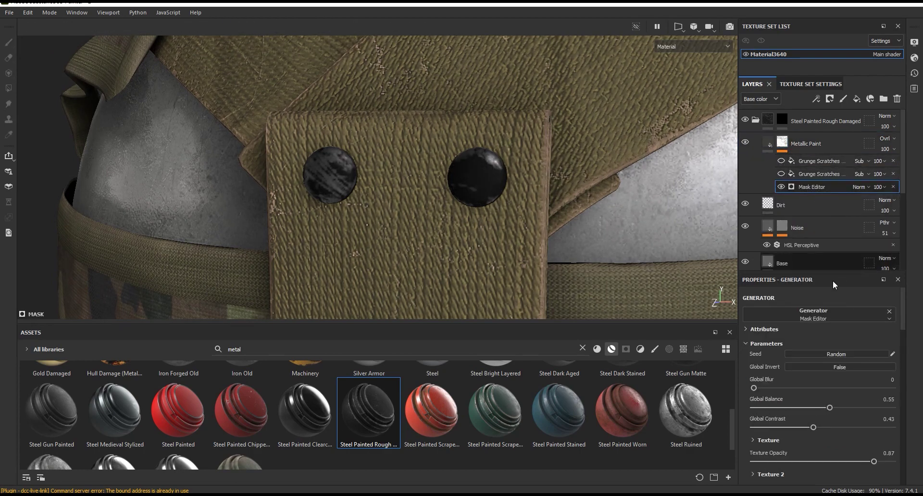
left_click_drag(769, 431, 769, 430)
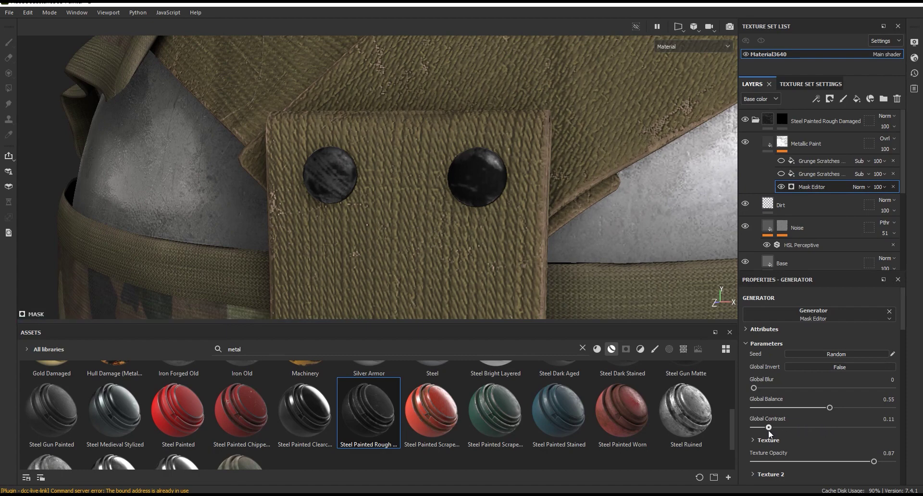
mouse_move(827, 407)
left_mouse_down()
mouse_move(786, 414)
mouse_move(821, 415)
left_mouse_up()
Show the first Grunge Scratches fill's settings in the Metallic Paint mask.
scroll(471, 201, "down", 2)
scroll(471, 201, "up", 1)
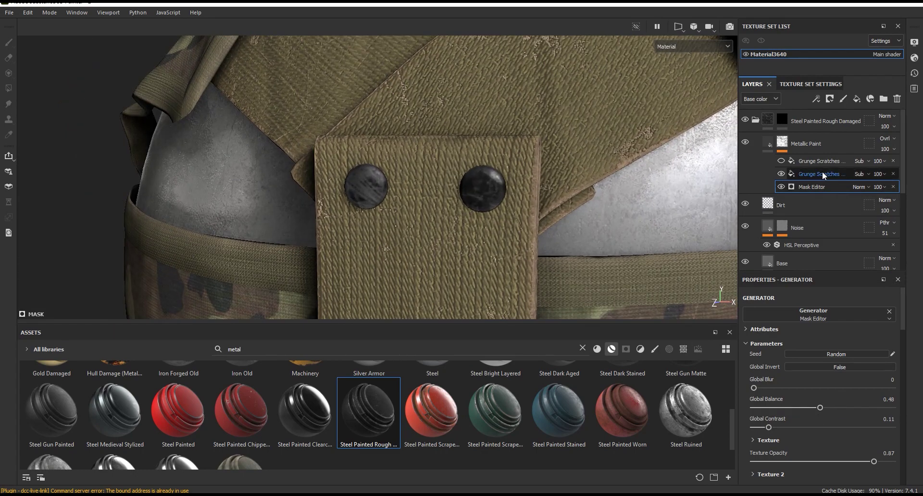
left_click(820, 161)
left_click(782, 161)
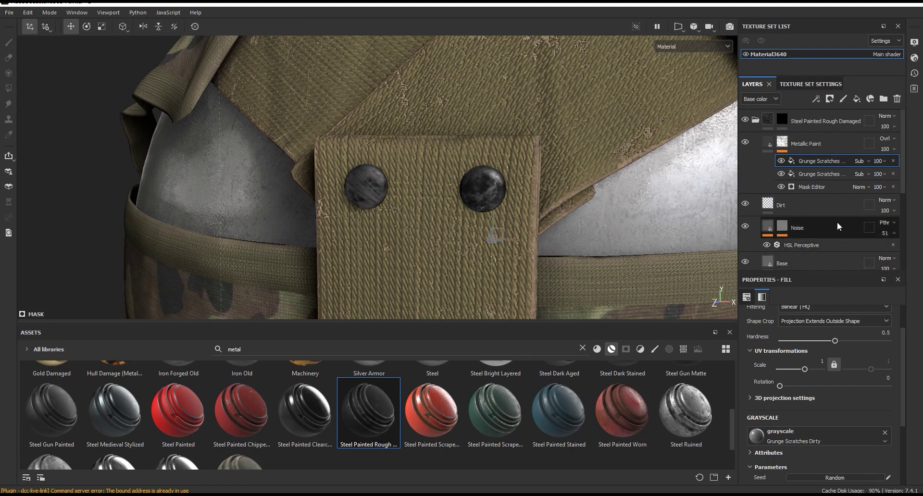
Select the Metallic Paint fill and lighten its base colour to a mid grey.
left_click(813, 143)
left_click(769, 144)
scroll(878, 380, "down", 3)
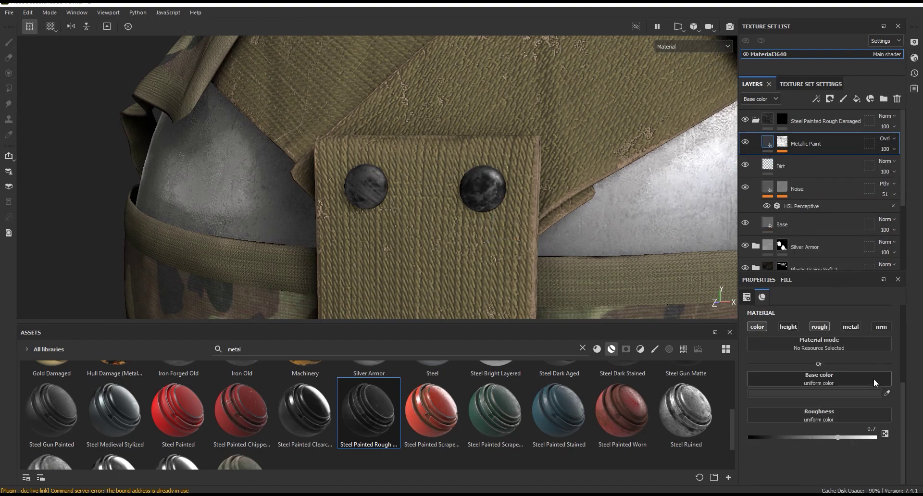
scroll(829, 370, "up", 4)
scroll(829, 370, "down", 1)
scroll(829, 376, "down", 2)
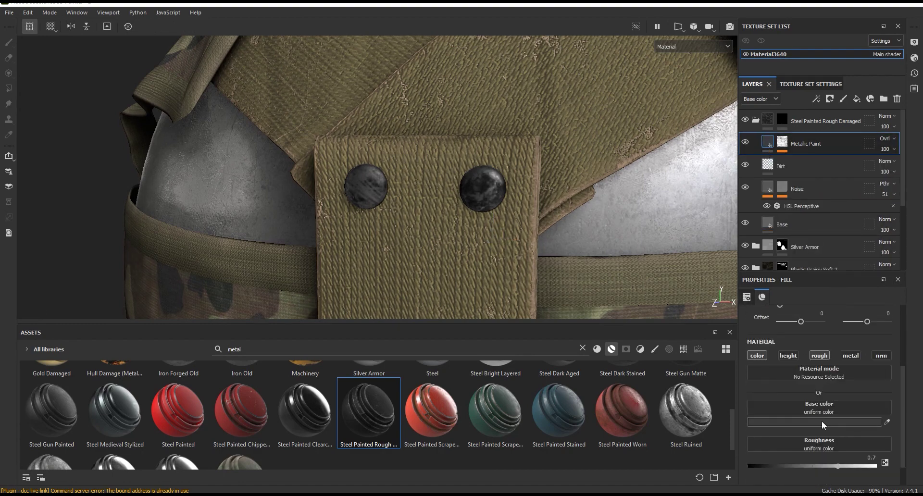
left_click(820, 424)
left_click_drag(716, 440, 746, 441)
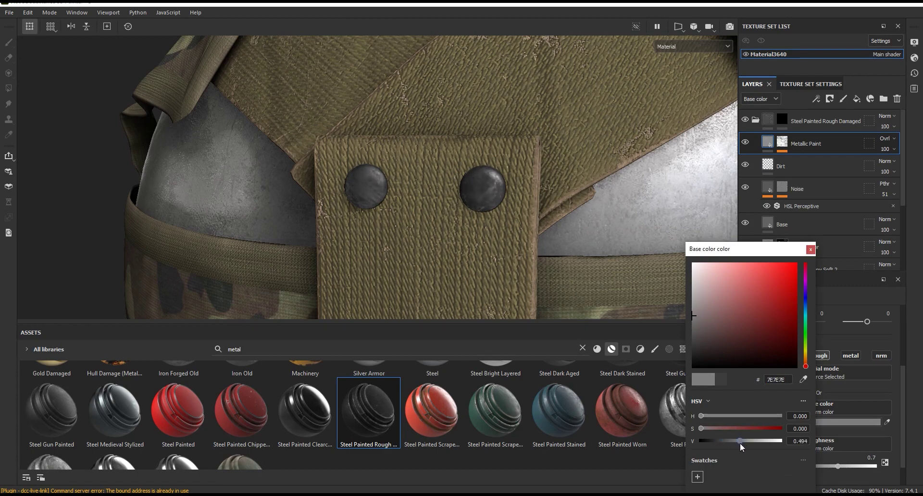
left_click(810, 249)
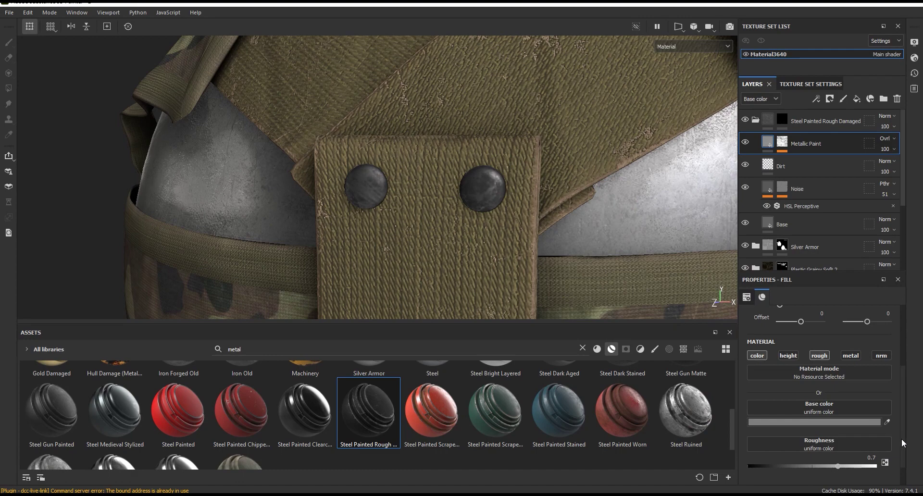
Lower the paint's roughness and enable the metal channel with Metallic at 1.
scroll(848, 436, "down", 1)
mouse_move(828, 442)
left_mouse_down()
mouse_move(784, 448)
mouse_move(800, 448)
left_mouse_up()
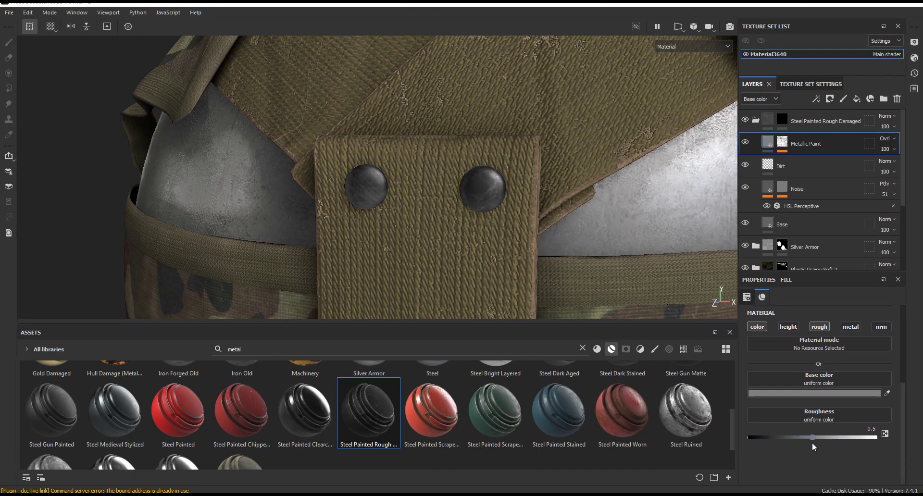
left_click(851, 327)
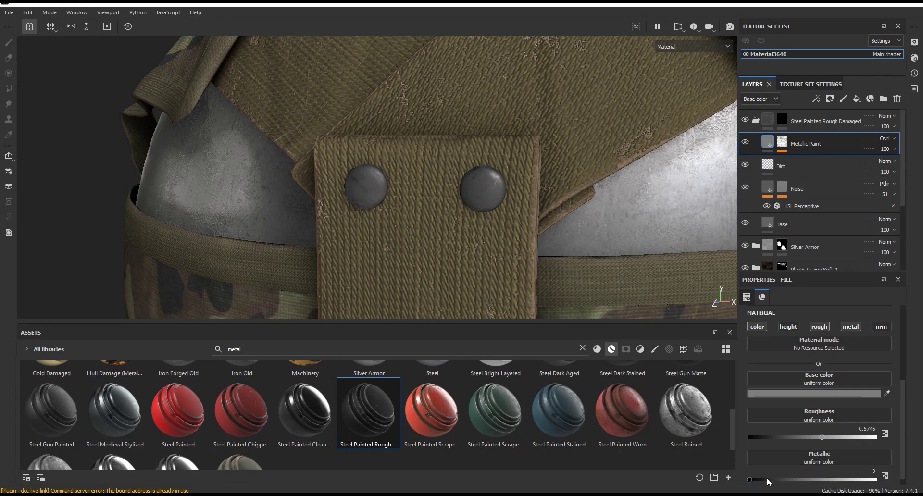
left_click_drag(828, 480, 920, 481)
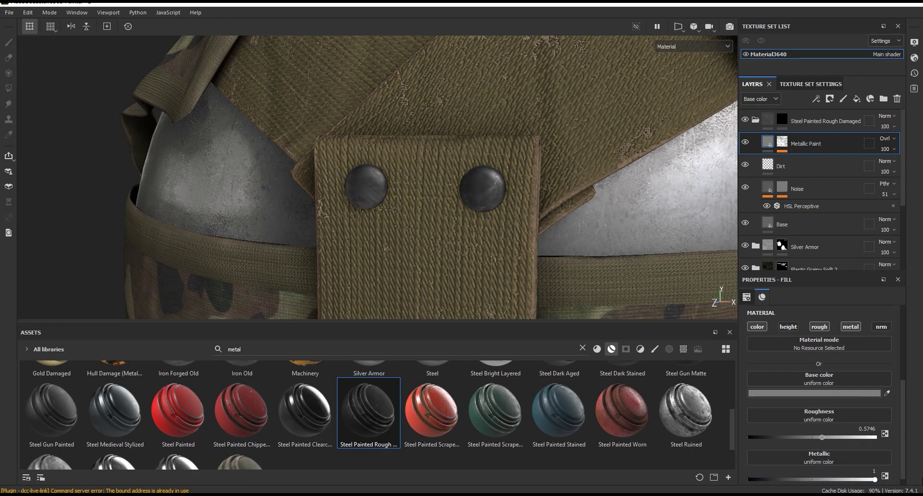
Fine-tune the paint to a darker grey base colour with roughness about 0.34.
left_click(826, 393)
left_click_drag(744, 443, 739, 445)
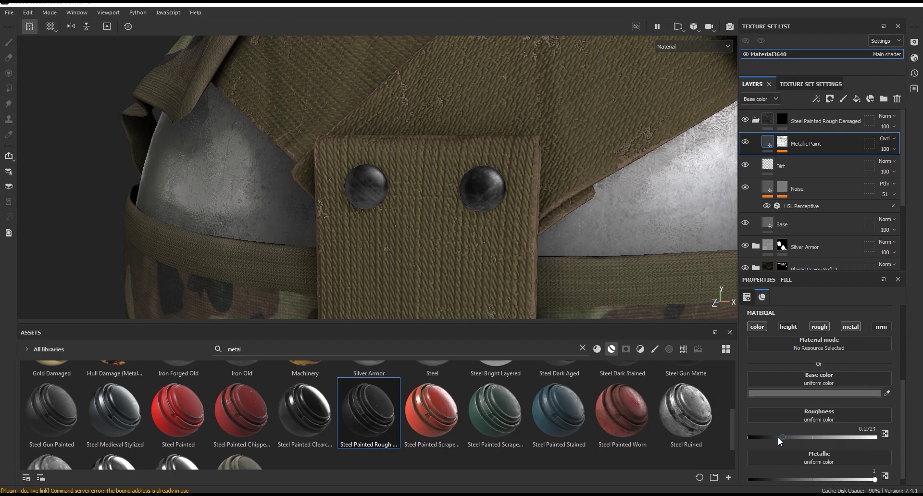
left_click_drag(767, 438, 785, 439)
scroll(496, 156, "down", 5)
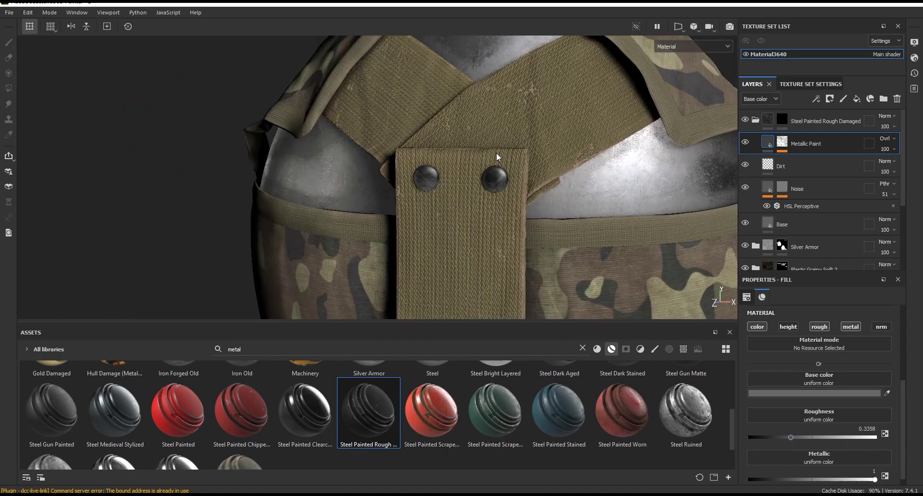
left_click_drag(497, 156, 534, 180, "alt")
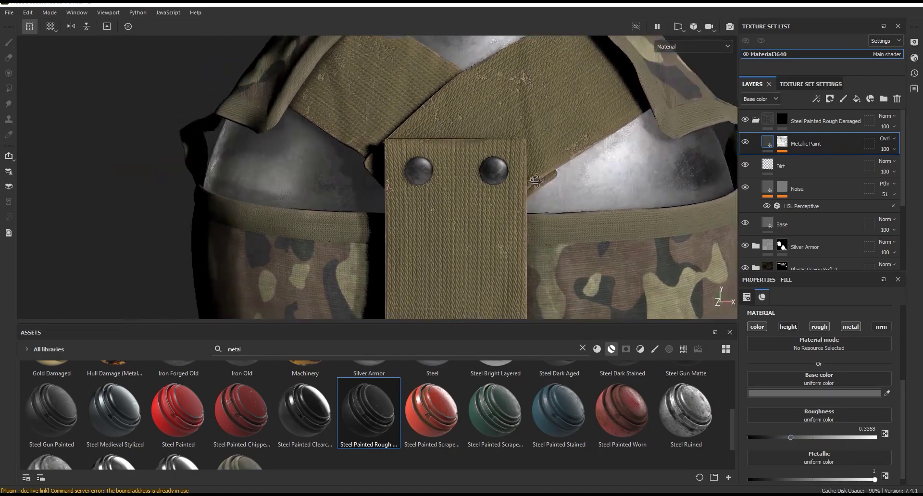
scroll(535, 181, "up", 3)
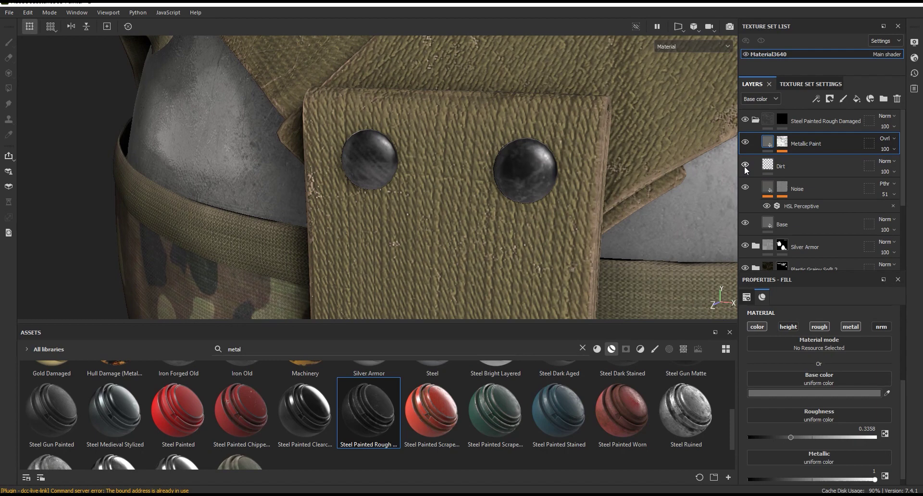
Lower the first Grunge Scratches opacity in the Metallic Paint mask to 46.
left_click(783, 142)
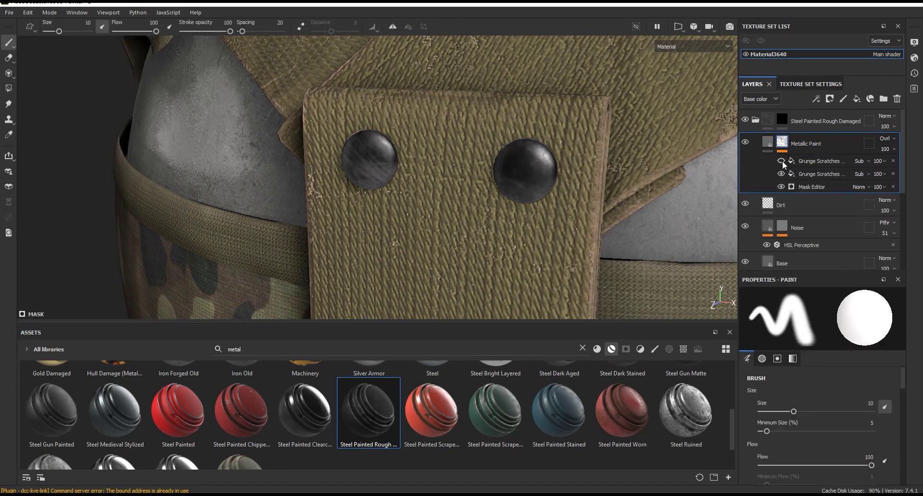
left_click(877, 161)
left_click(906, 177)
scroll(516, 123, "down", 5)
left_click_drag(433, 168, 516, 123, "alt")
Compare the Fabric Canvas Creased and Edges Folds layers, then select the upper Edges Folds.
left_click(756, 119)
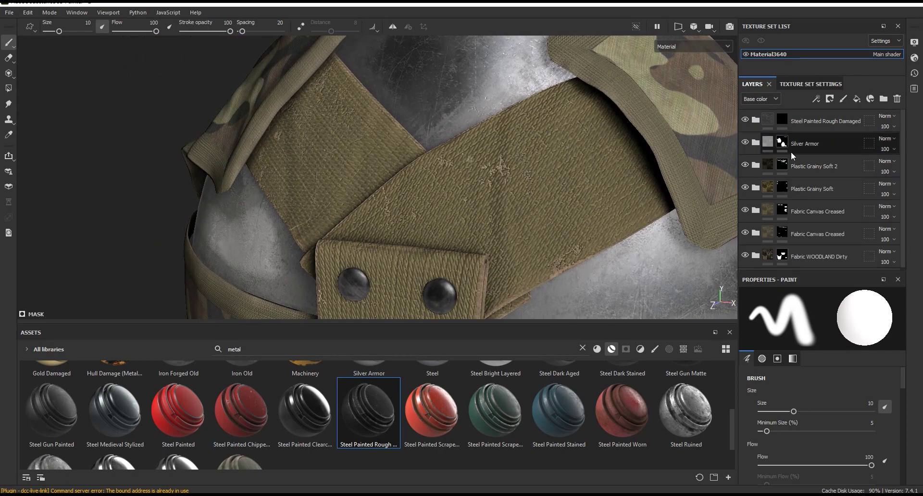
left_click(745, 208)
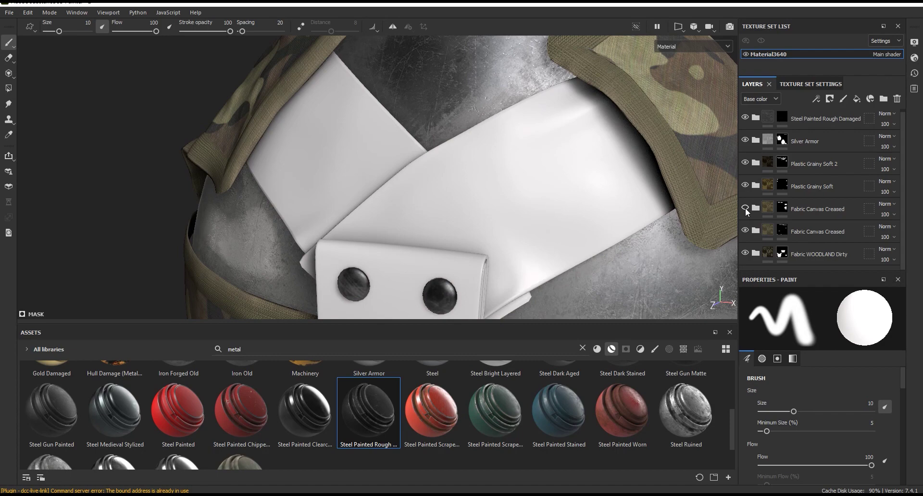
left_click(746, 208)
left_click(755, 208)
scroll(784, 202, "down", 3)
scroll(784, 202, "up", 1)
left_click(745, 175)
left_click(746, 175)
left_click(797, 179)
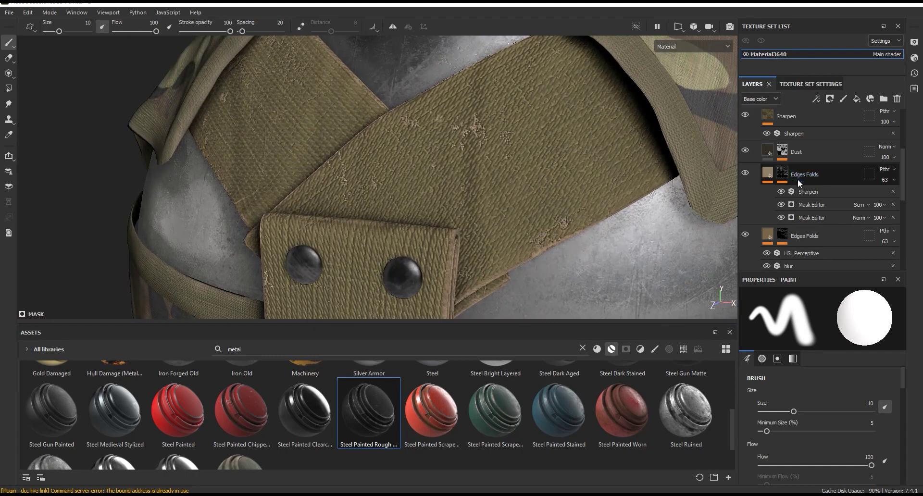
Delete the Sharpen effect from the Edges Folds mask.
left_click(746, 116)
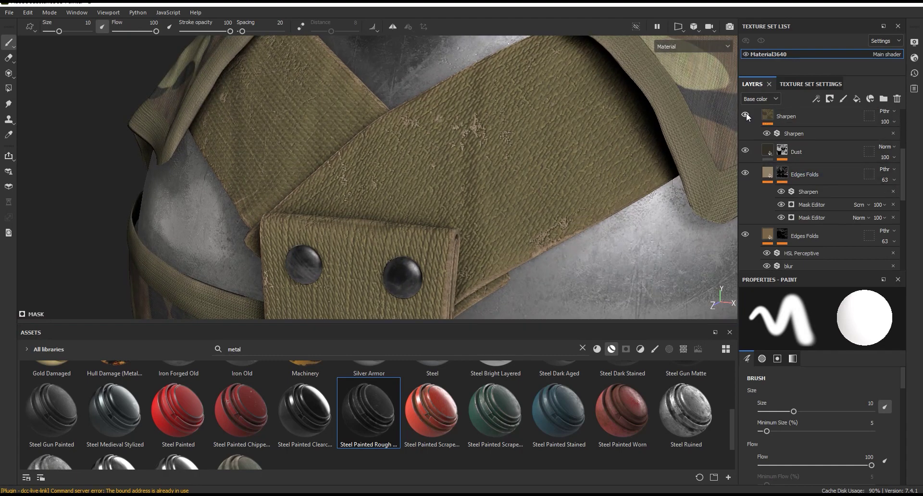
left_click(803, 134)
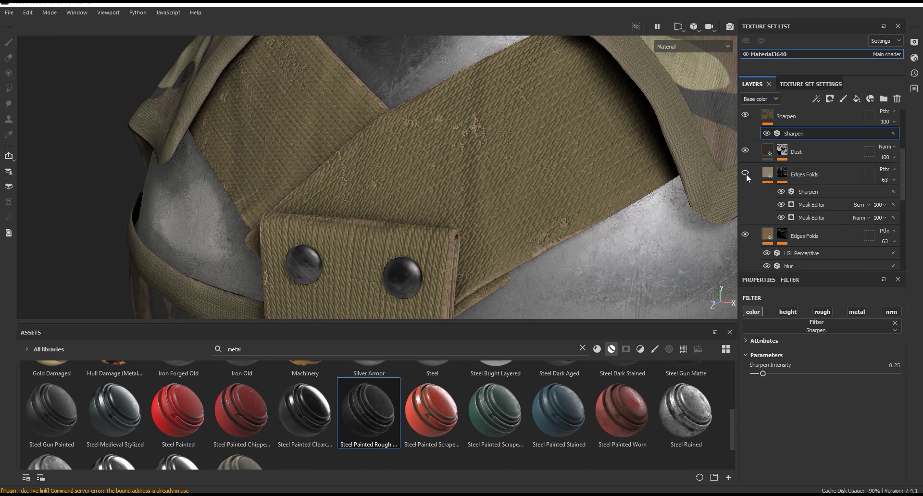
left_click(798, 192)
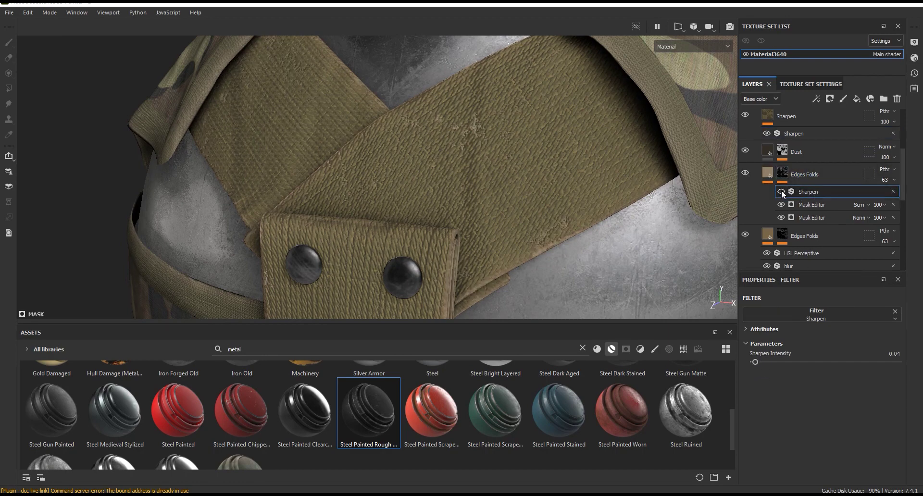
key("Delete")
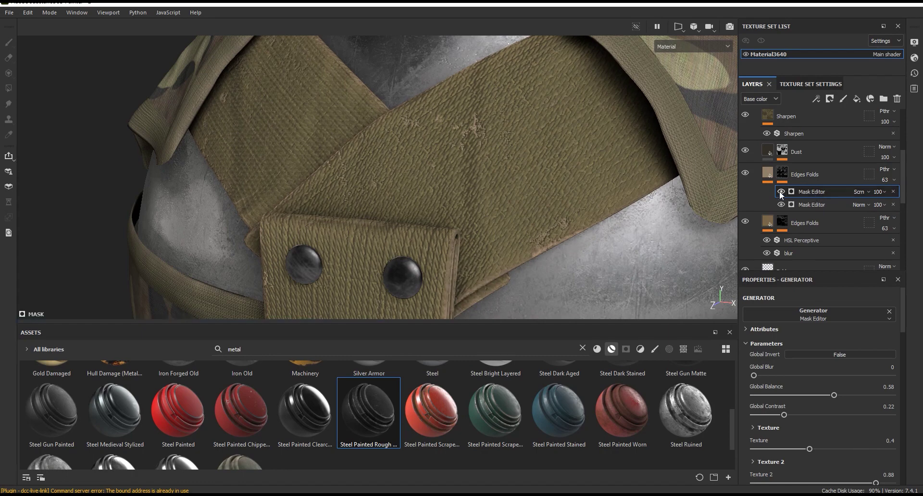
Set the second Mask Editor to Global Contrast 0.43 and Global Balance 0.38.
left_click(745, 173)
left_click(745, 173)
left_click(805, 202)
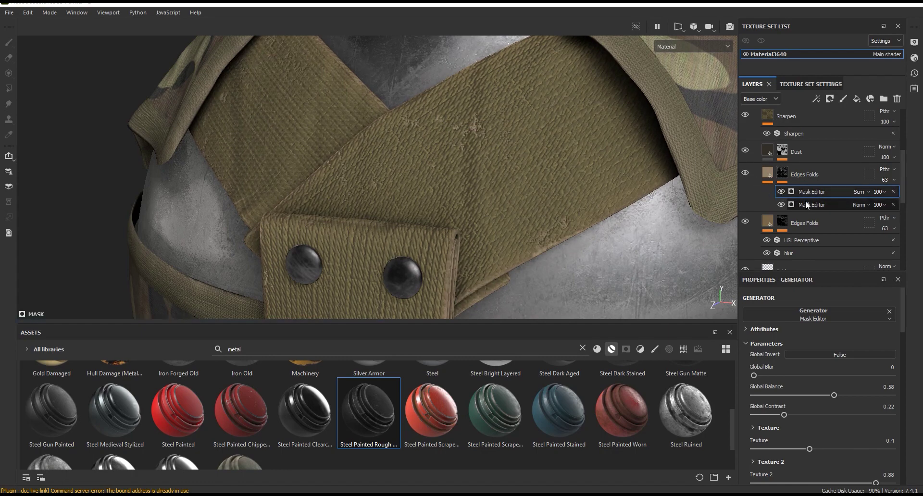
left_click(780, 203)
left_click(781, 204)
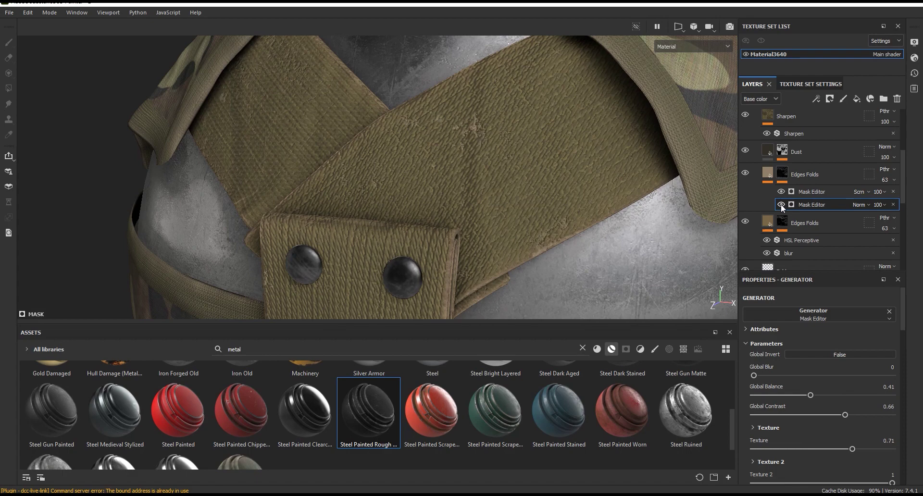
left_click_drag(816, 415, 813, 415)
left_click_drag(810, 395, 806, 395)
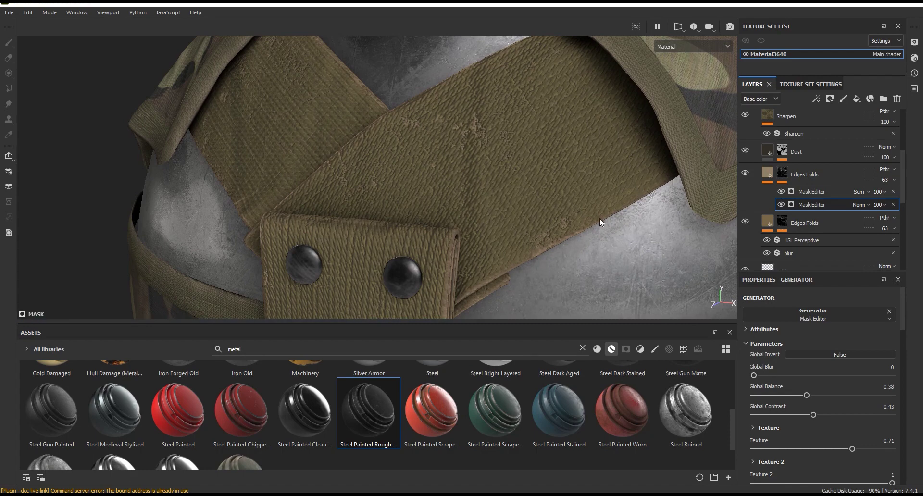
scroll(475, 88, "down", 3)
scroll(491, 84, "down", 2)
scroll(480, 97, "up", 1)
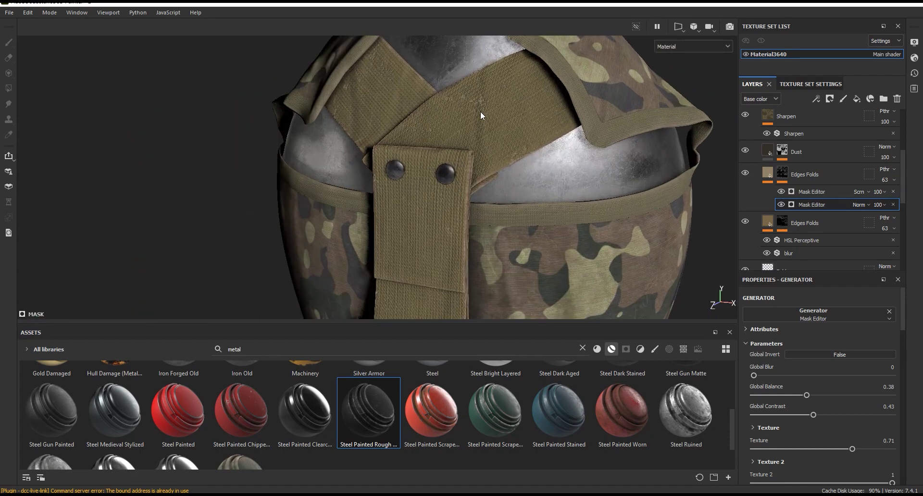
Orbit around the canteen to check the result, then return to the top-level layer folders.
middle_click_drag(480, 97, 523, 77)
scroll(406, 212, "down", 2)
left_click_drag(406, 212, 480, 144, "alt")
scroll(497, 116, "up", 5)
scroll(497, 116, "down", 3)
left_click_drag(531, 206, 596, 165, "alt")
scroll(377, 221, "up", 2)
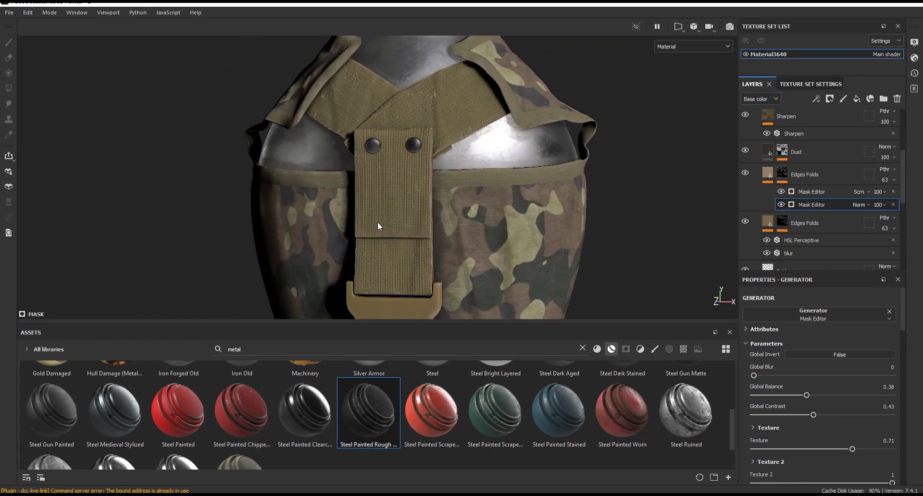
scroll(377, 221, "up", 2)
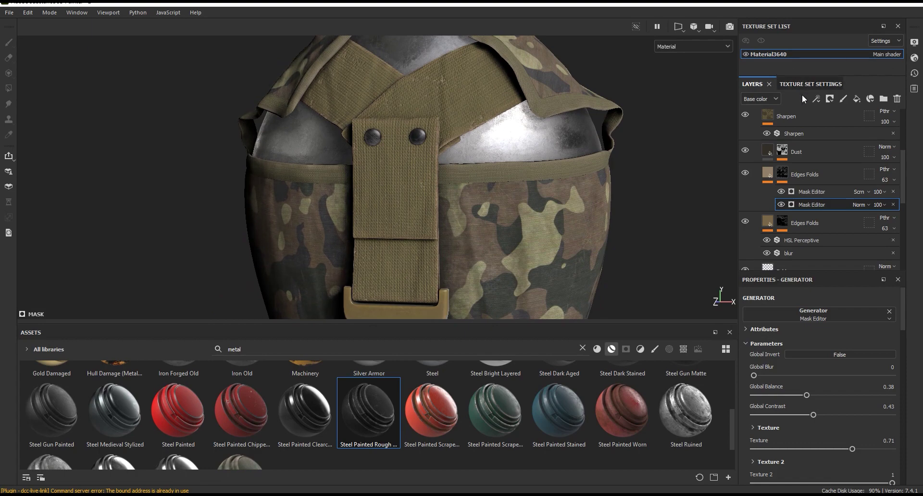
left_click(756, 213)
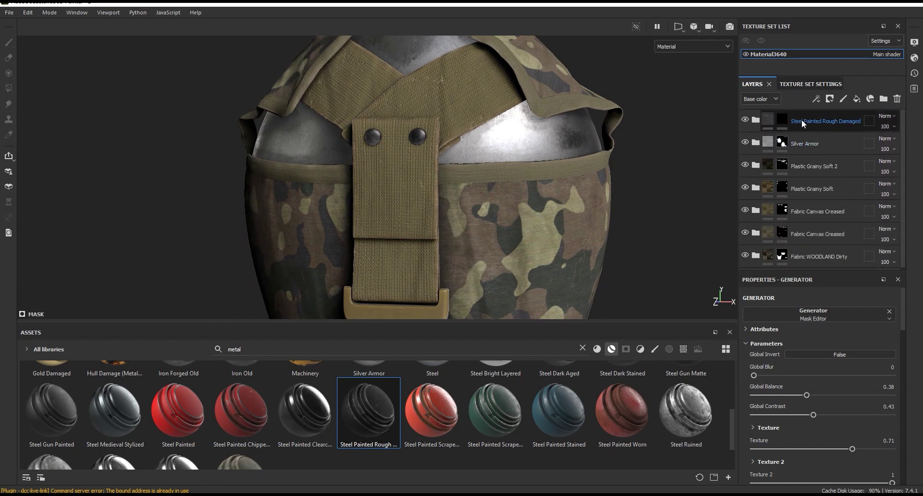
Add a new paint layer and pick the Stitches Straight brush.
left_click(843, 98)
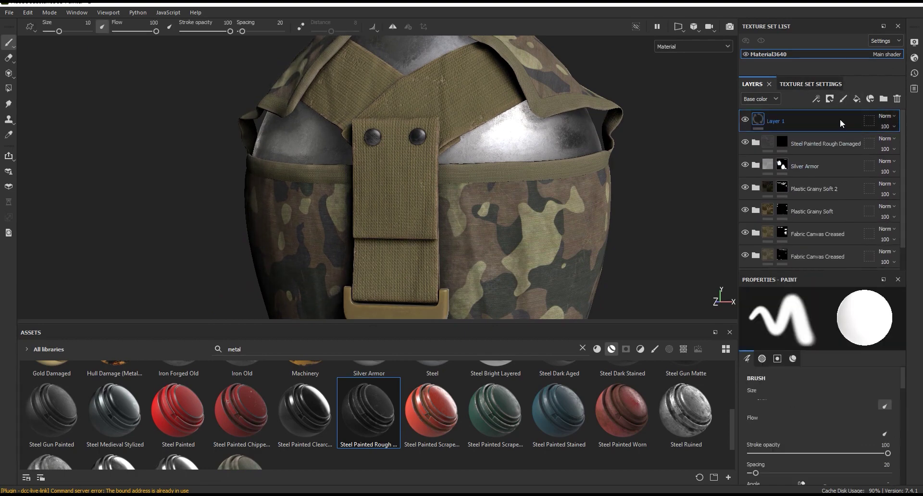
left_click(582, 348)
left_click(655, 349)
scroll(643, 402, "down", 5)
scroll(640, 407, "down", 5)
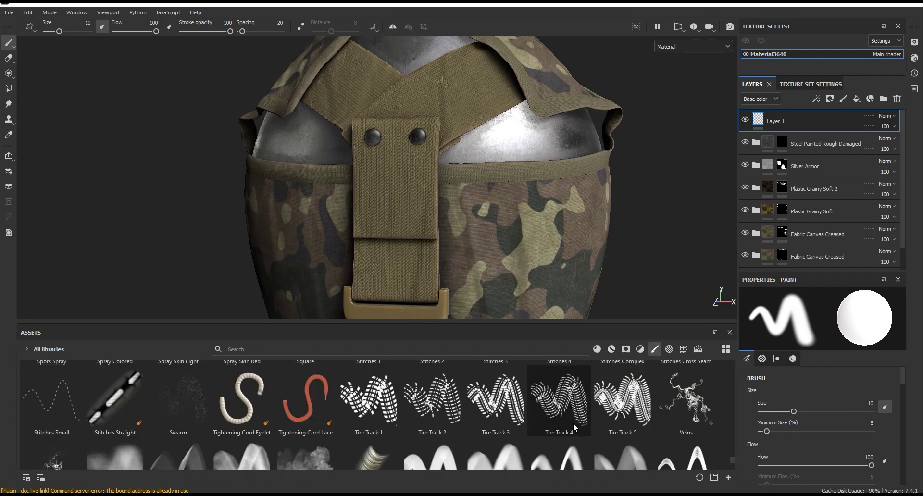
left_click(115, 399)
Rename the new paint layer to Stitches.
left_click_drag(458, 329, 458, 370)
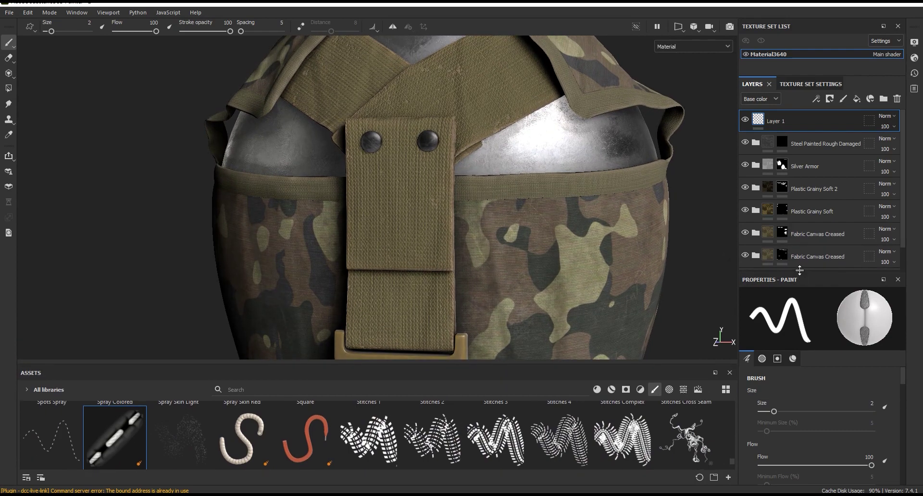
left_click_drag(800, 270, 800, 196)
double_click(778, 122)
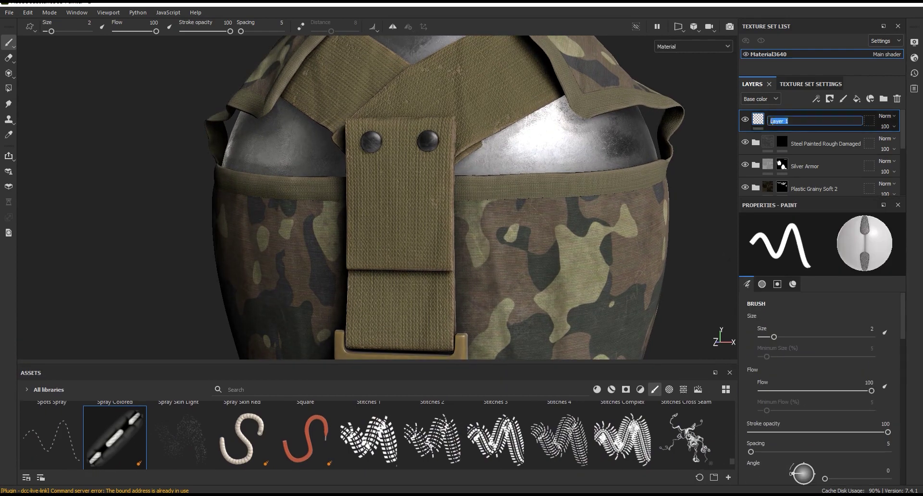
type("Stitches")
key("Return")
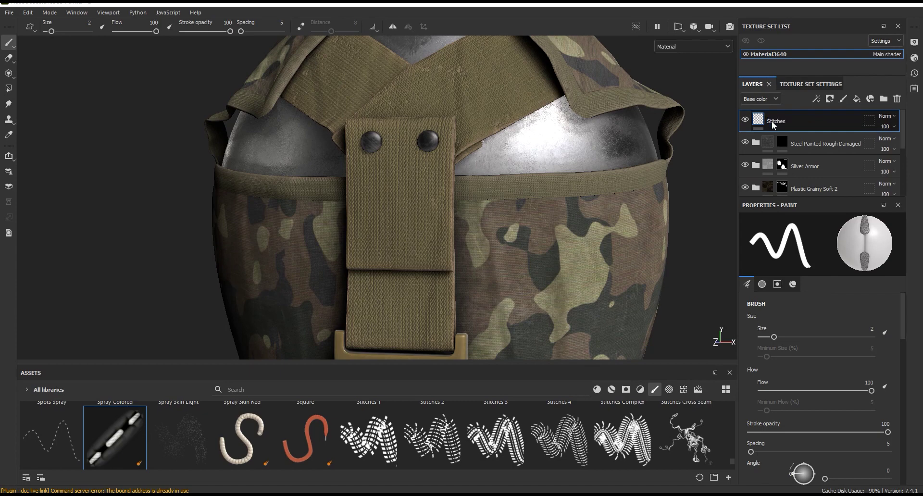
Set the stitch colour to olive-tan 686044 and paint a straight stitch line on the strap flap.
scroll(894, 360, "down", 3)
scroll(899, 423, "down", 4)
scroll(883, 411, "down", 3)
left_click(847, 364)
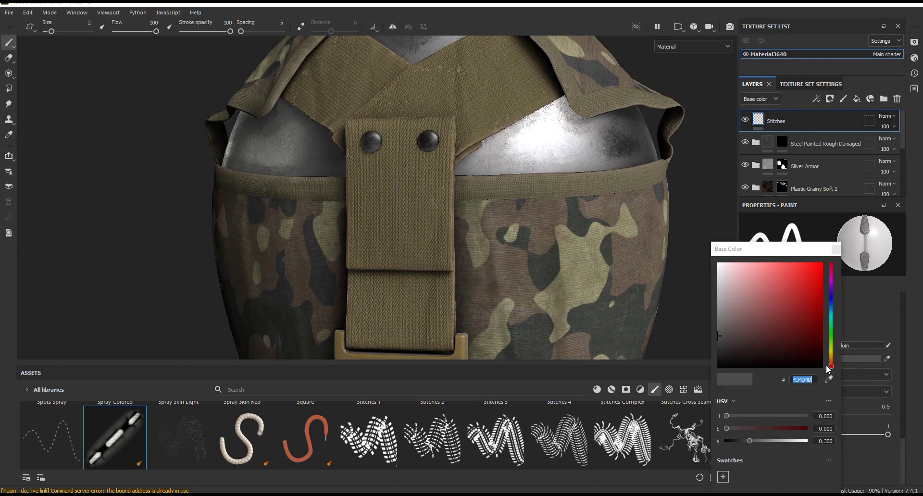
left_click_drag(825, 360, 831, 354)
left_click(754, 325)
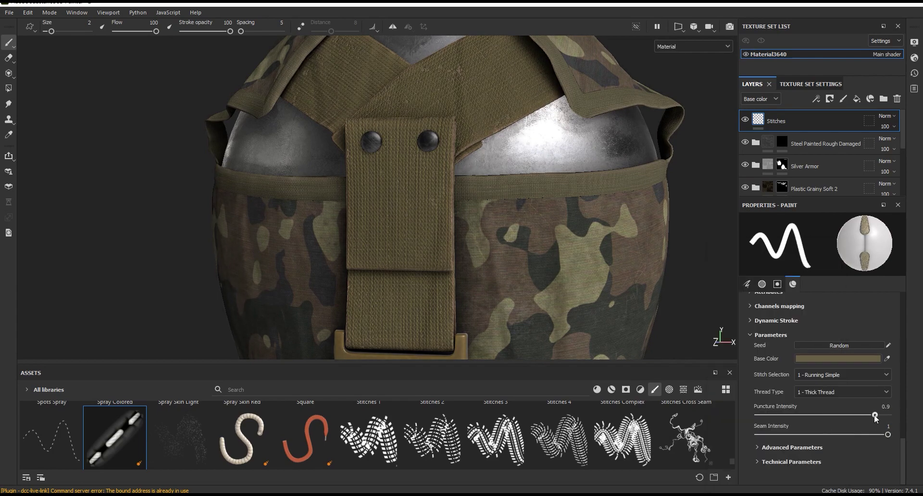
left_click(402, 244, "shift")
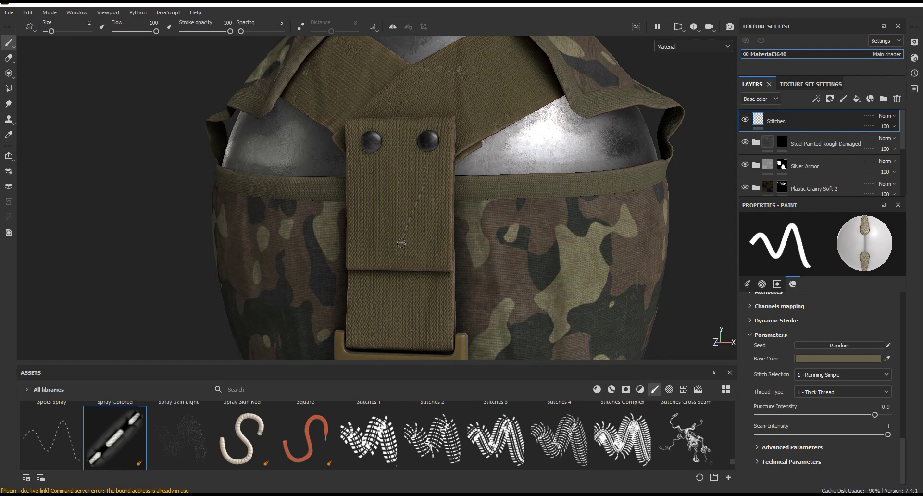
scroll(405, 237, "up", 3)
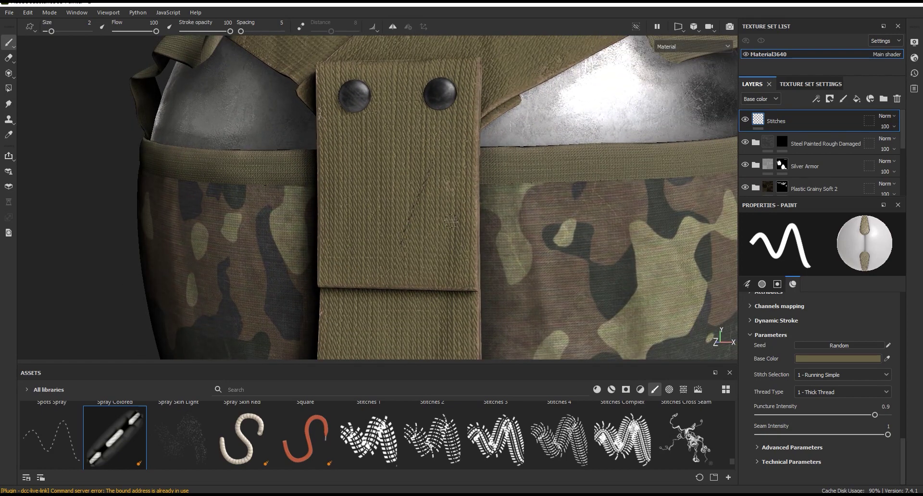
Set the stitch brush size to 3.1 and paint a diagonal test stroke on the flap.
right_click(456, 235)
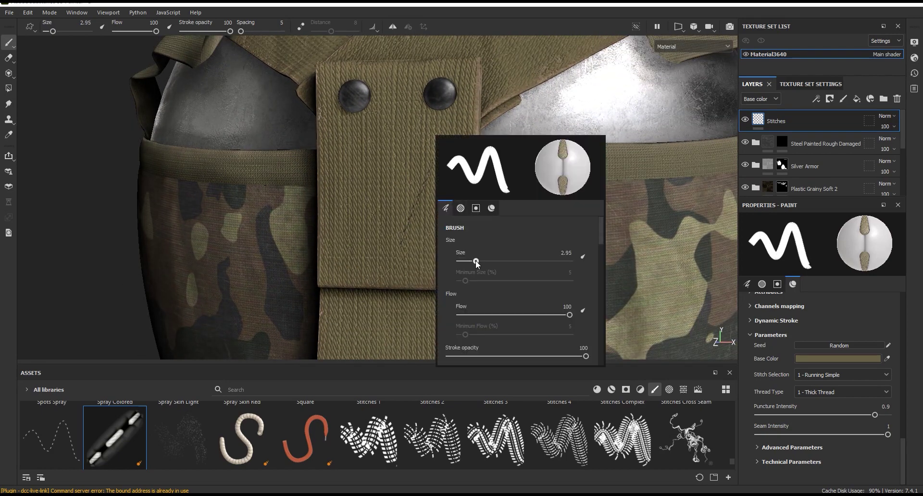
left_click_drag(474, 261, 477, 261)
left_click_drag(429, 159, 380, 222)
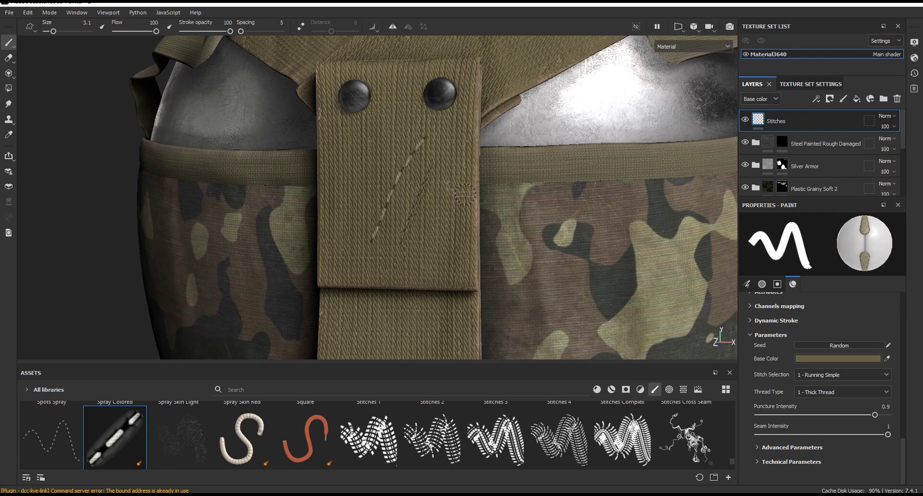
right_click_drag(464, 196, 444, 209, "alt")
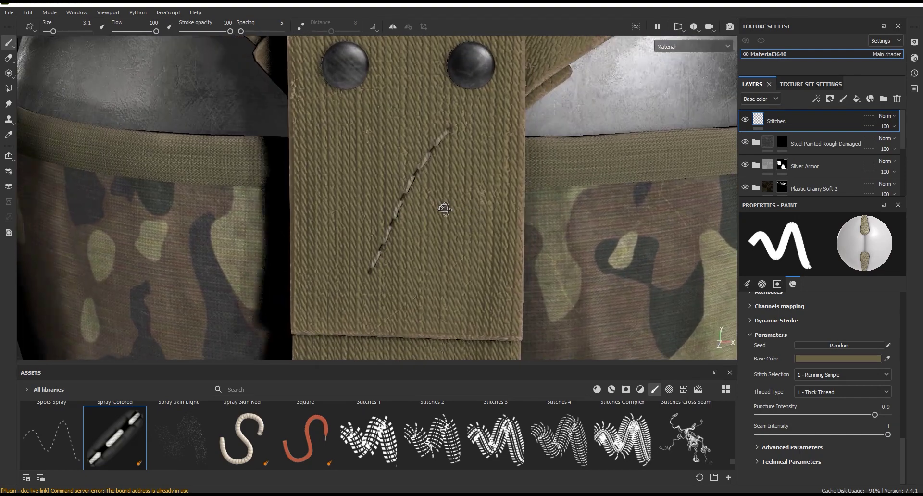
scroll(444, 210, "down", 3)
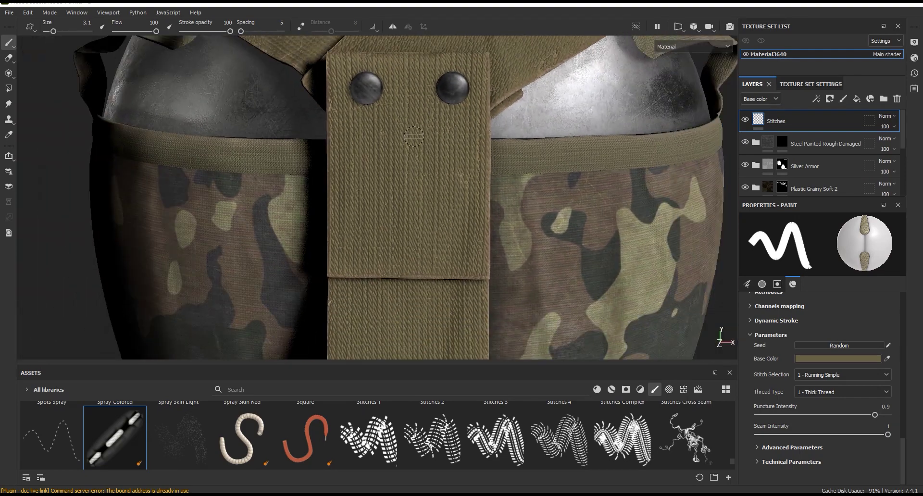
Raise the stitch Height Range to 0.63 in the advanced technical parameters.
left_click(903, 448)
scroll(906, 450, "down", 3)
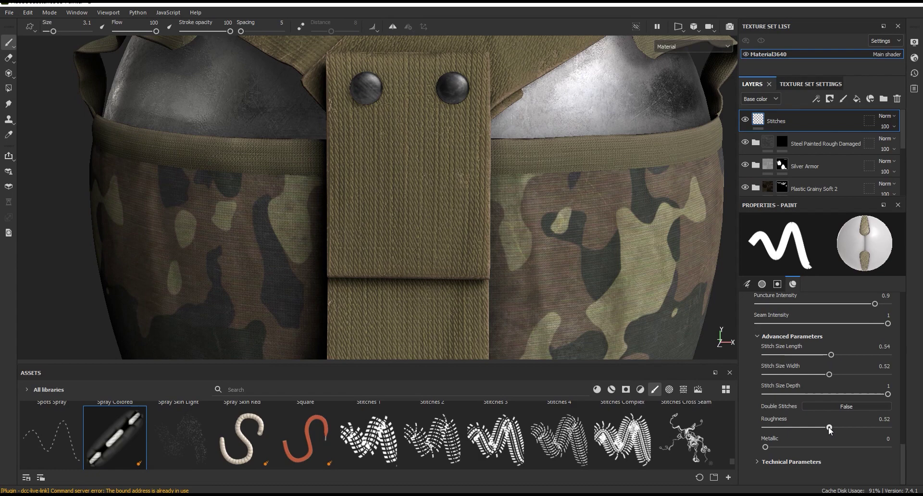
left_click(797, 460)
scroll(807, 456, "down", 2)
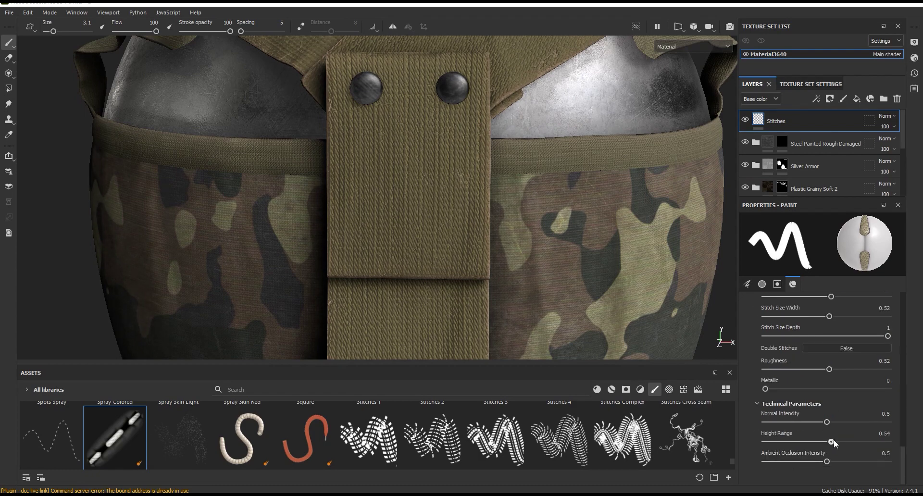
mouse_move(382, 228)
left_mouse_down()
mouse_move(413, 132)
mouse_move(471, 245)
mouse_move(497, 243)
left_mouse_up()
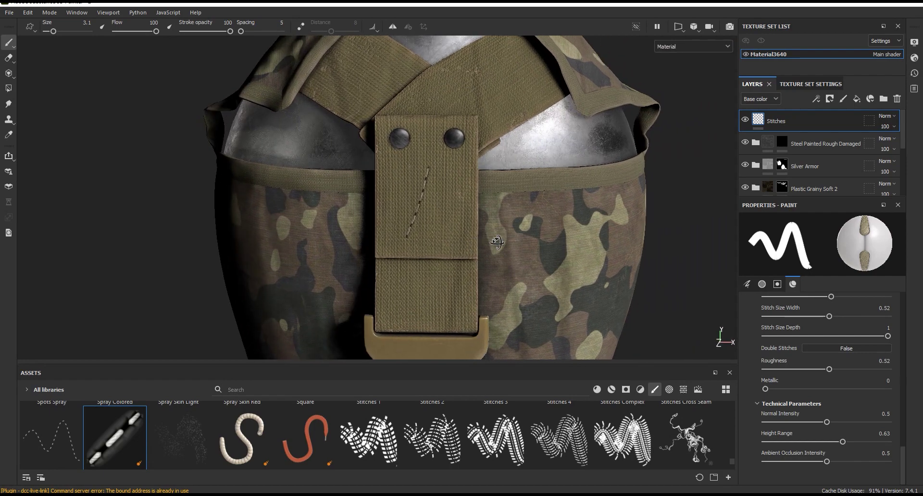
Undo the test stitch line and orbit the model to a side view.
key("ctrl+z")
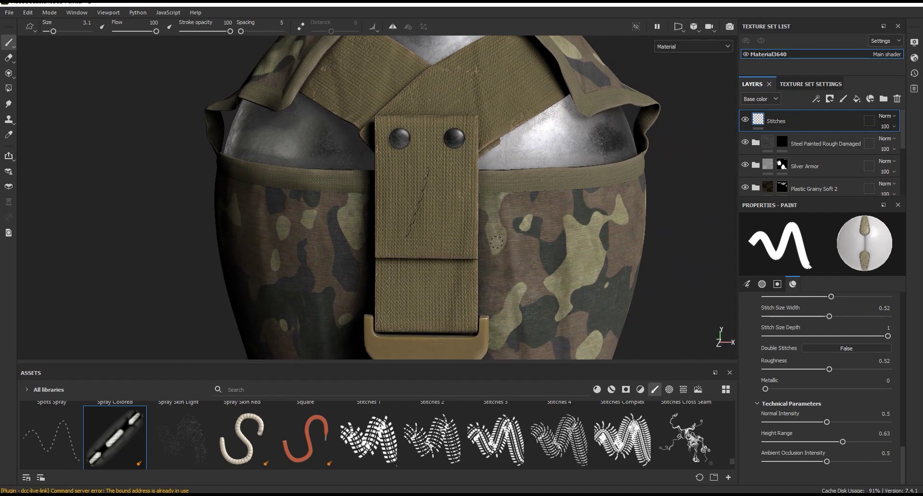
scroll(467, 219, "up", 2)
scroll(435, 196, "up", 2)
mouse_move(436, 195)
left_mouse_down("alt")
mouse_move(215, 200)
mouse_move(710, 27)
left_mouse_up("alt")
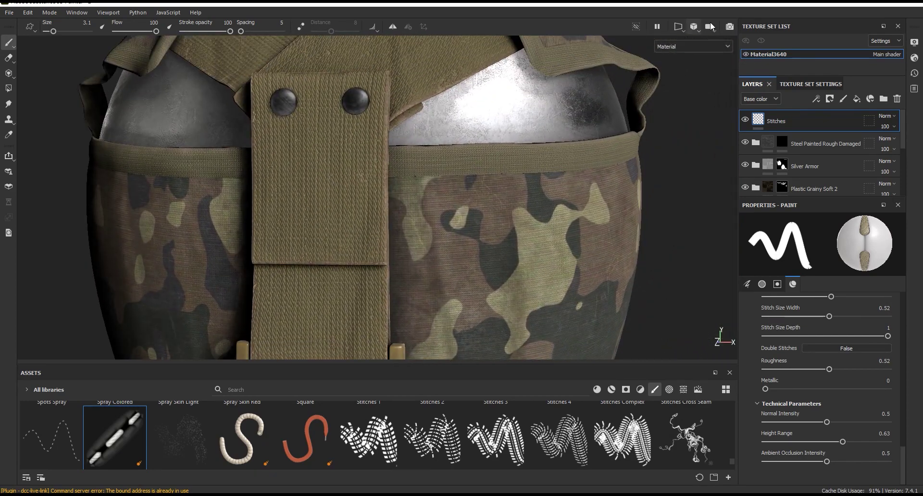
left_click(677, 26)
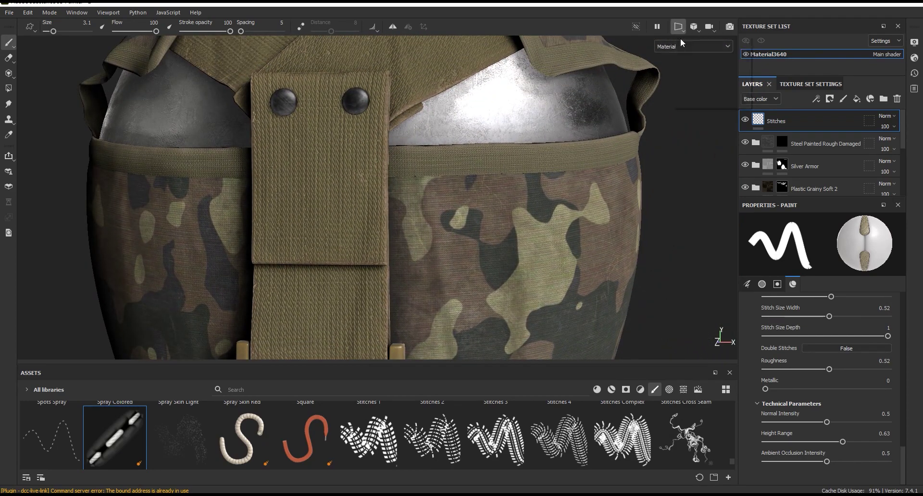
Switch to the 3D/2D split view with a widened 2D UV layout.
left_click(702, 34)
left_click_drag(576, 199, 316, 202)
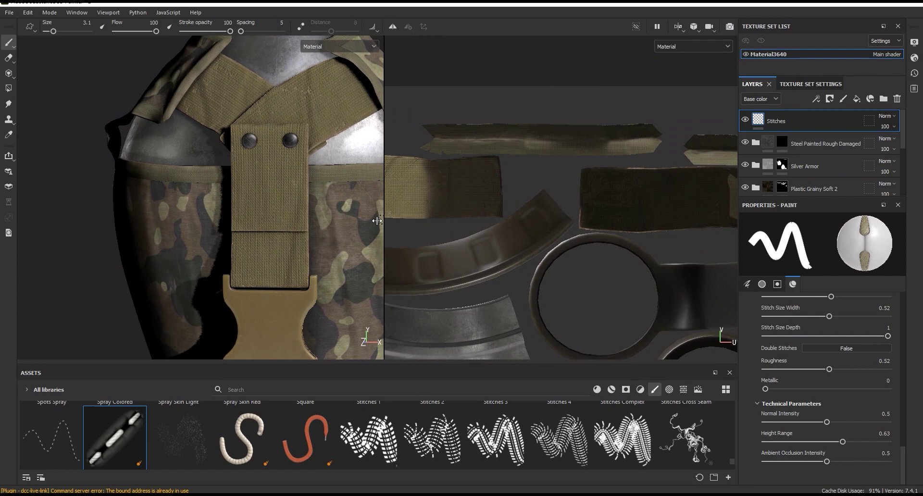
scroll(105, 223, "up", 4)
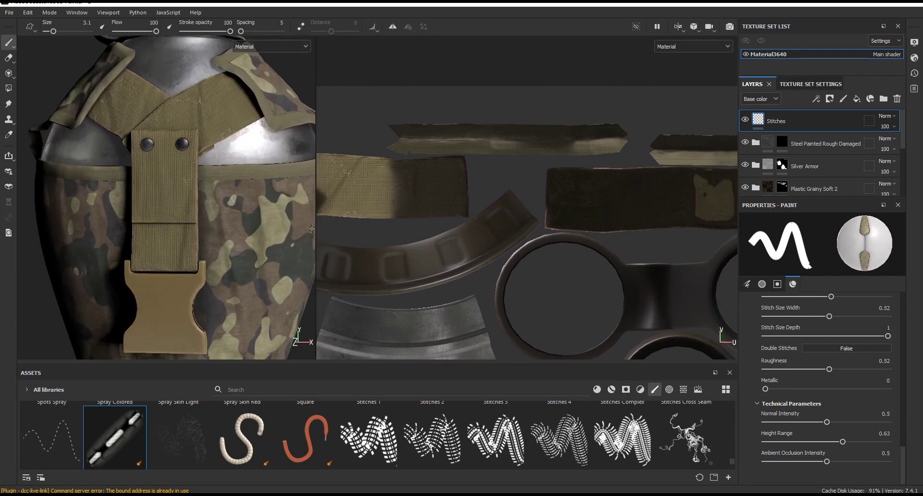
scroll(484, 185, "down", 2)
scroll(484, 185, "down", 2)
scroll(484, 185, "down", 2)
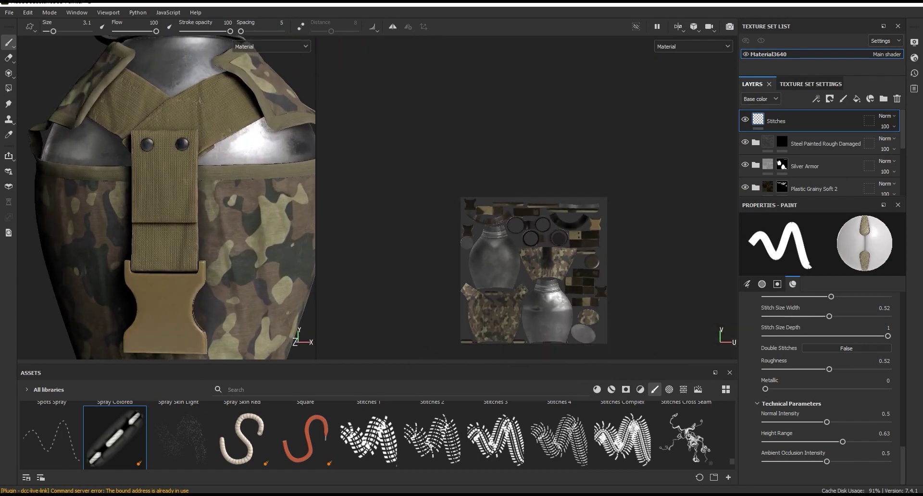
scroll(576, 289, "up", 3)
scroll(597, 335, "up", 3)
scroll(597, 335, "up", 2)
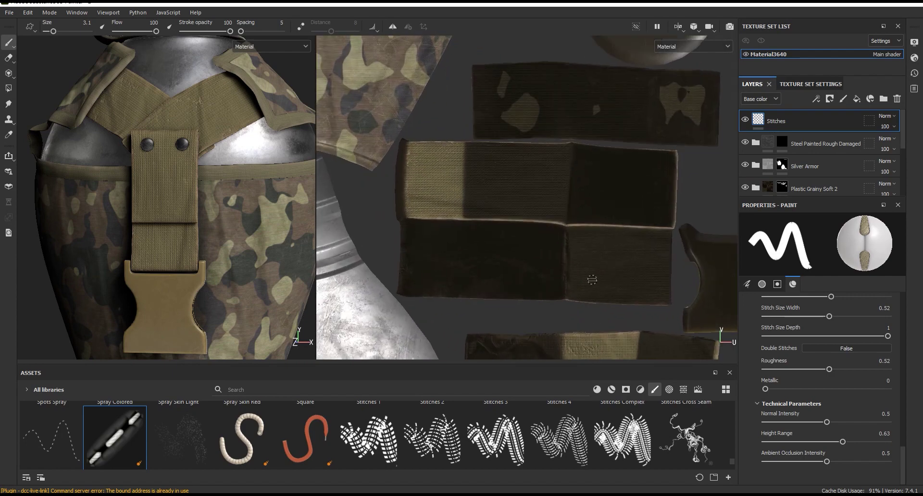
scroll(576, 270, "down", 2)
scroll(567, 230, "up", 3)
scroll(566, 207, "up", 2)
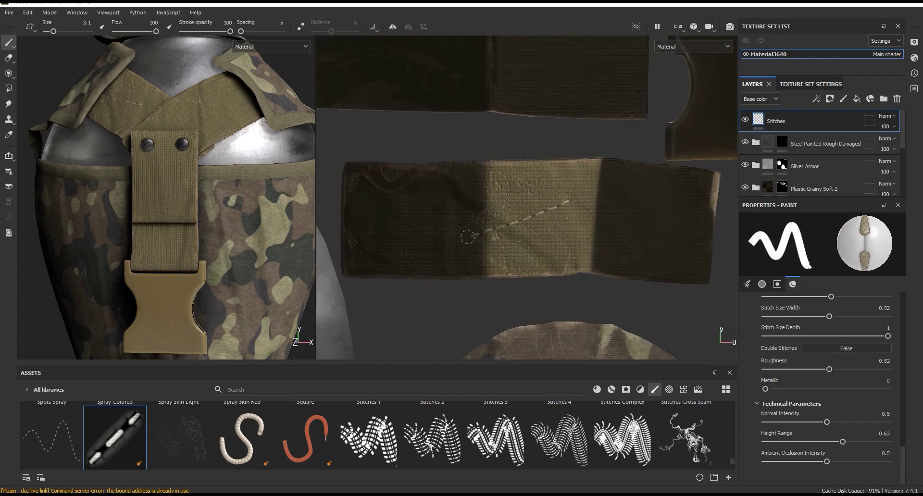
Zoom onto the strap island, undo the leftover stroke, and stitch the strap's top edge.
scroll(577, 192, "down", 2)
scroll(567, 168, "down", 2)
scroll(574, 274, "up", 3)
scroll(598, 249, "up", 2)
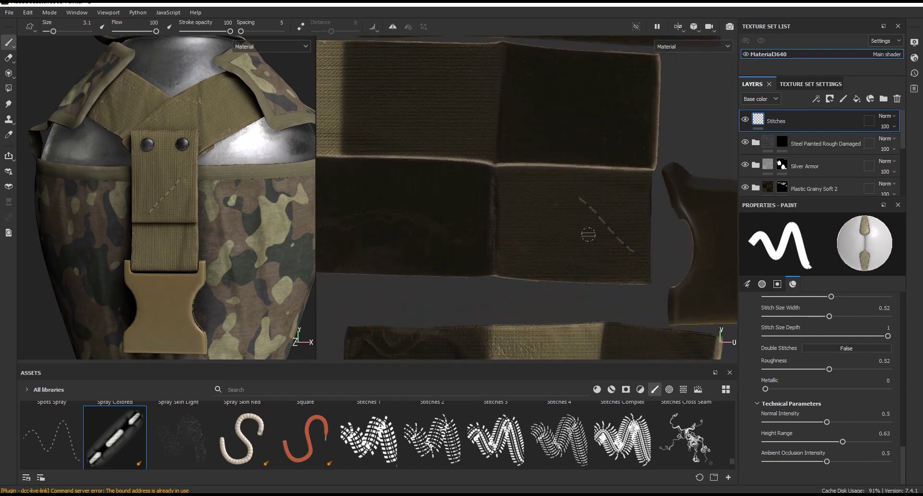
scroll(588, 235, "down", 3)
scroll(616, 271, "down", 3)
scroll(611, 228, "up", 2)
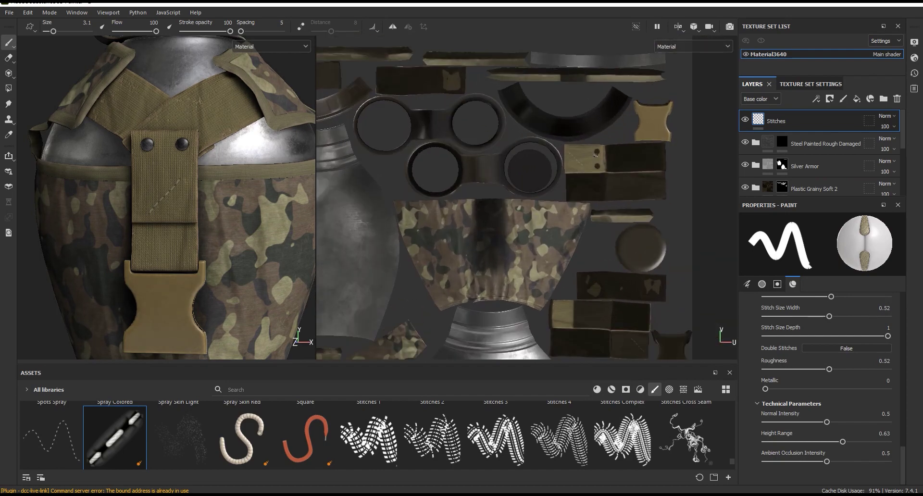
scroll(625, 192, "up", 3)
scroll(641, 162, "up", 2)
key("ctrl+z")
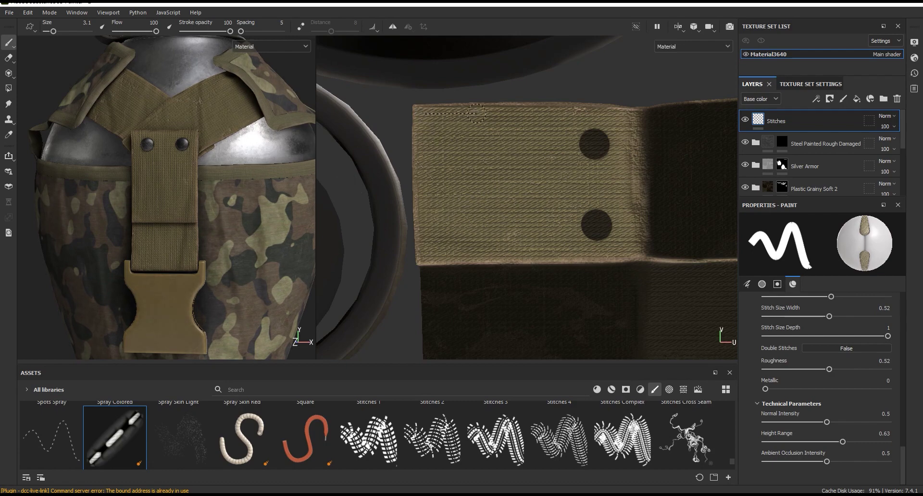
left_click(519, 113, "shift")
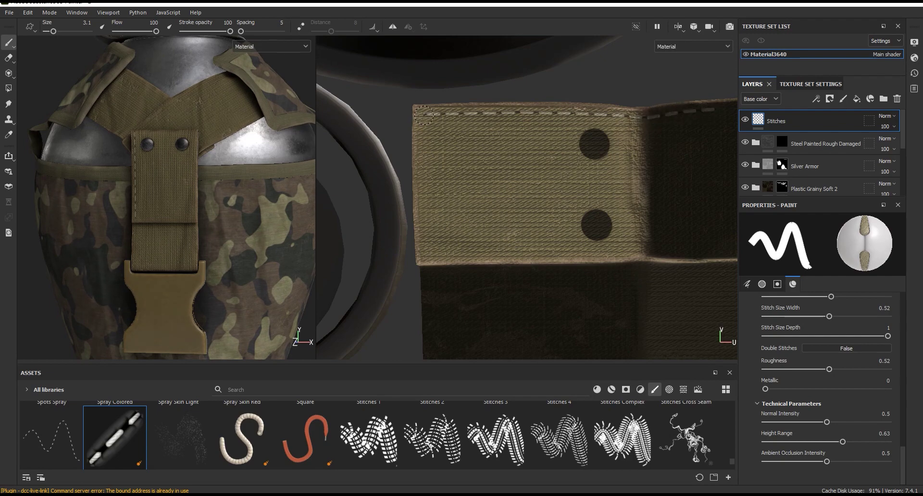
Paint stitch seams down the strap's left edge, along its bottom, and farther along its top edge.
left_click_drag(423, 115, 422, 195)
left_click_drag(427, 252, 731, 248)
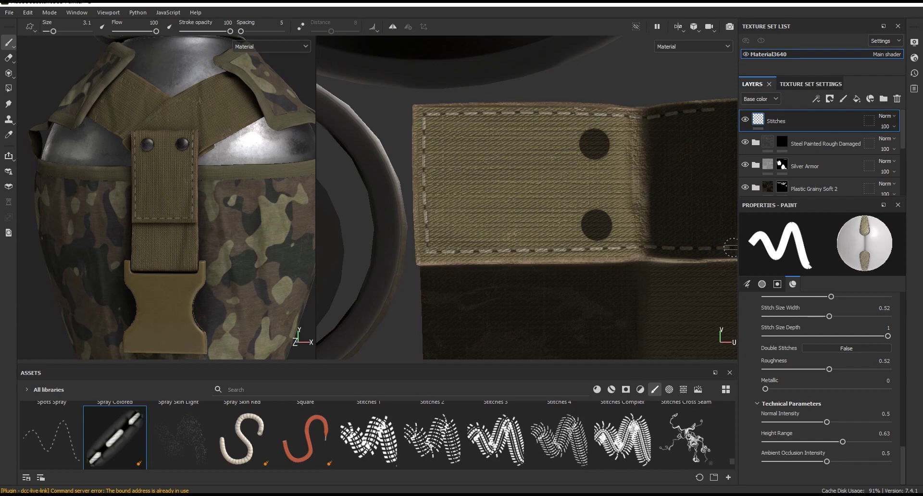
scroll(403, 221, "down", 3)
scroll(614, 197, "up", 1)
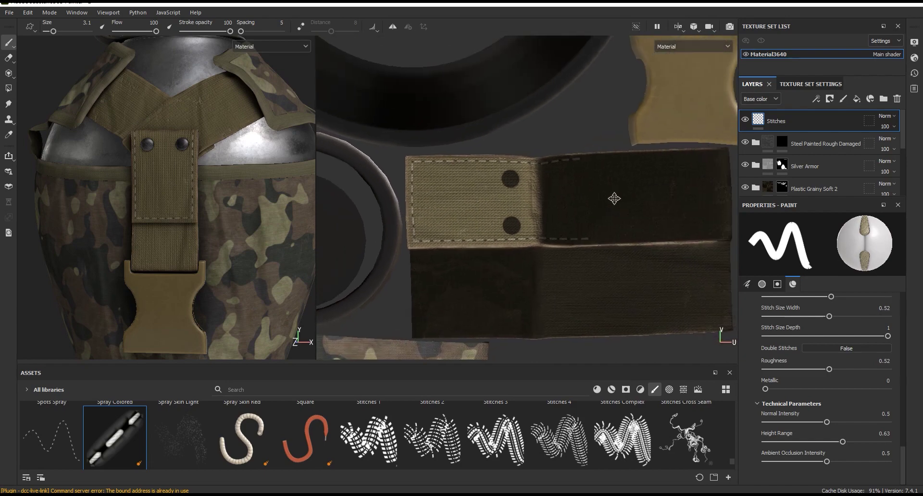
scroll(591, 200, "up", 1)
scroll(577, 197, "up", 1)
scroll(515, 200, "down", 1)
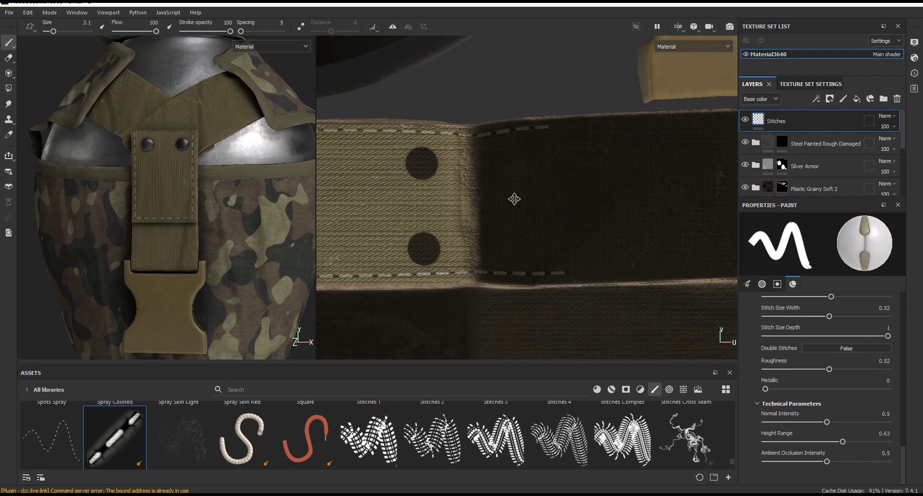
scroll(556, 196, "up", 1)
middle_click_drag(556, 196, 458, 144)
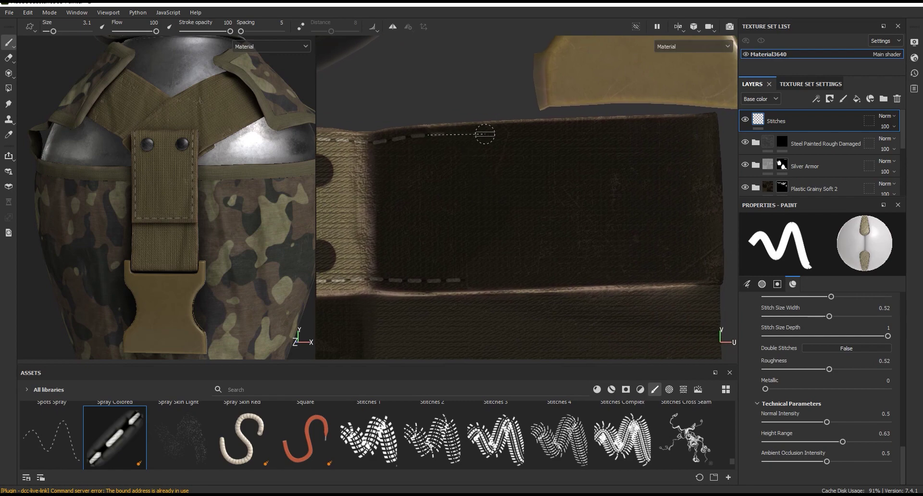
left_click(567, 128, "shift")
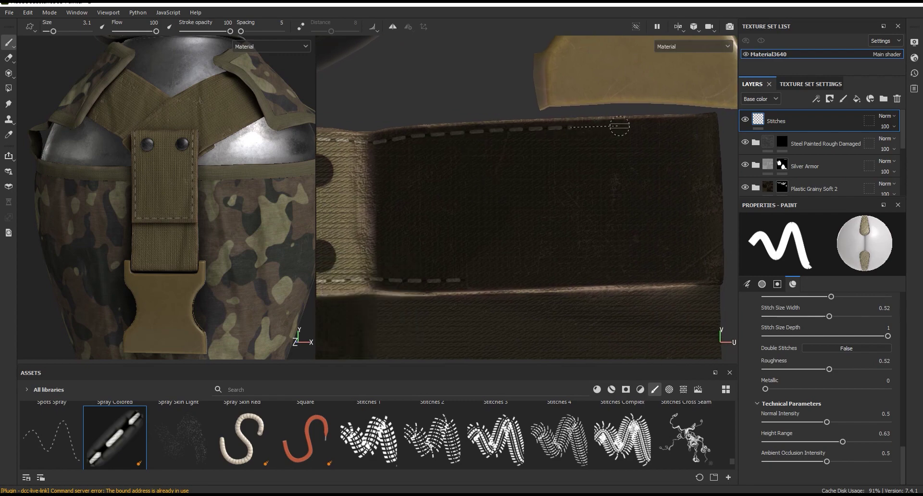
left_click(640, 126, "shift")
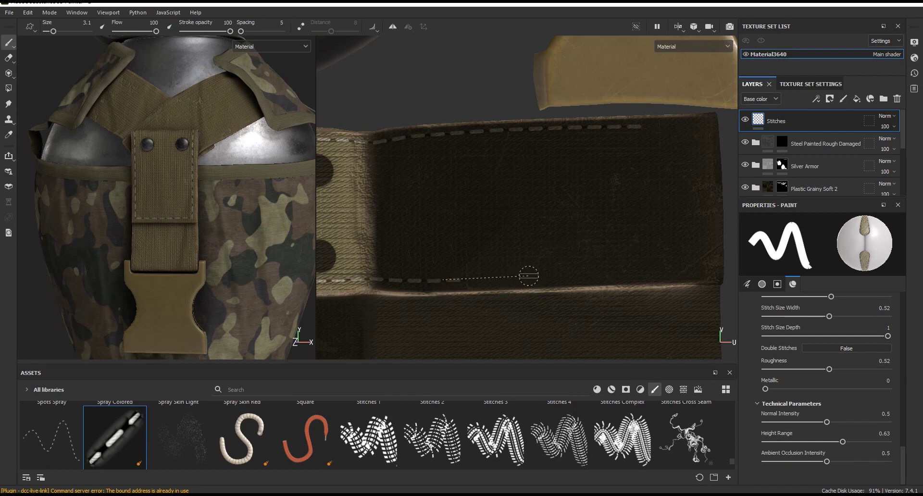
Extend the lower stitch line to the tab's end to close the stitched border.
left_click(610, 275, "shift")
left_click(676, 273, "shift")
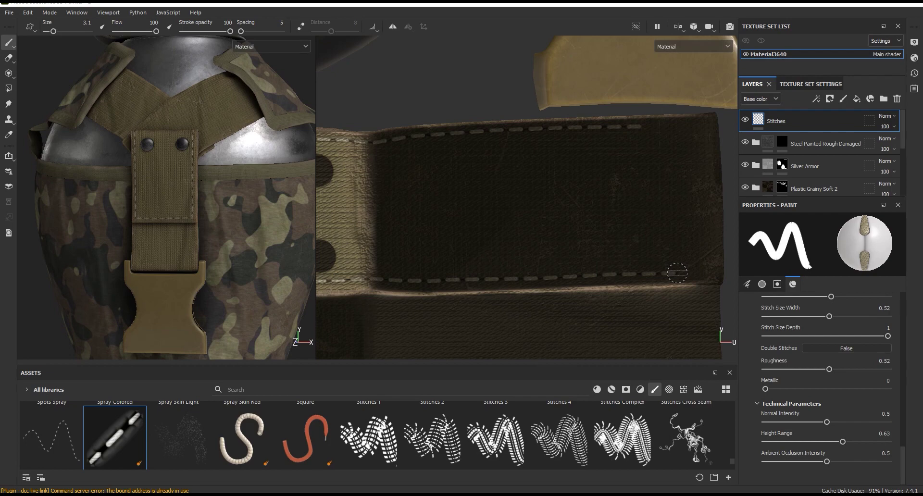
scroll(538, 259, "down", 3)
scroll(529, 241, "down", 1)
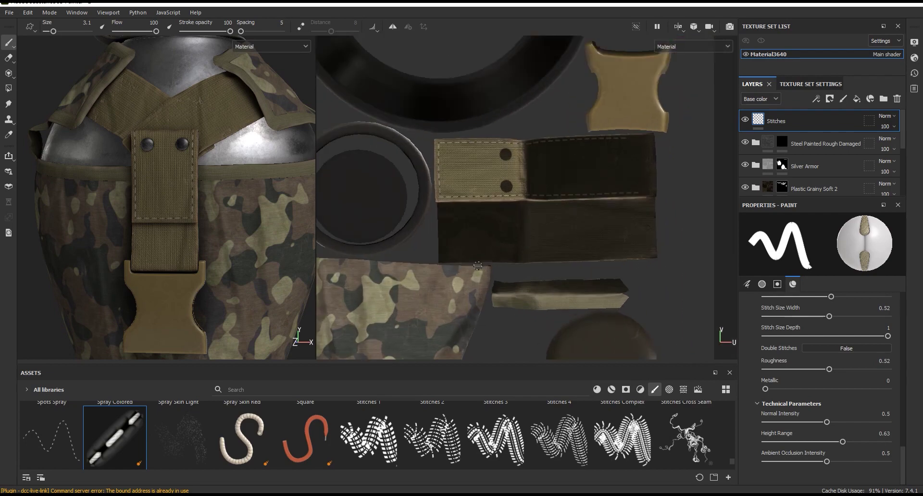
scroll(172, 205, "up", 3)
scroll(172, 206, "up", 1)
scroll(172, 205, "up", 1)
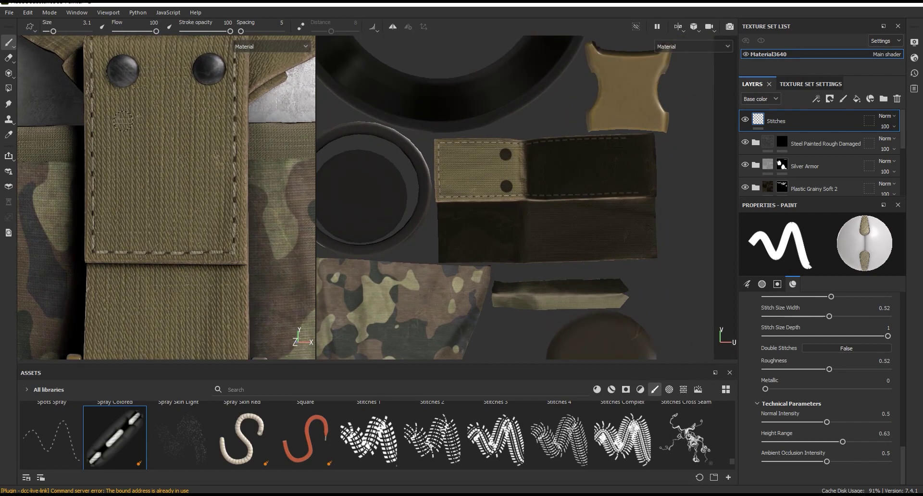
scroll(430, 148, "up", 3)
scroll(430, 147, "up", 2)
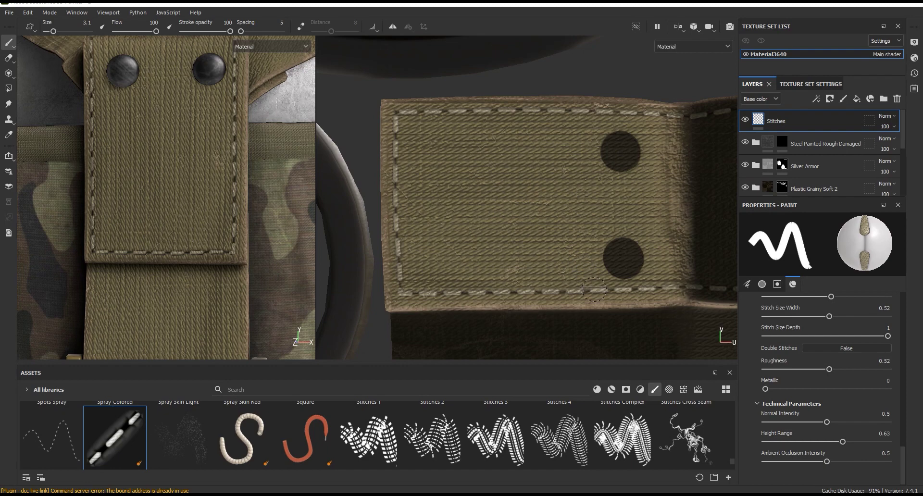
Stitch a vertical closing line beside the holes, then two diagonals forming an X across the box.
left_click(593, 113, "shift")
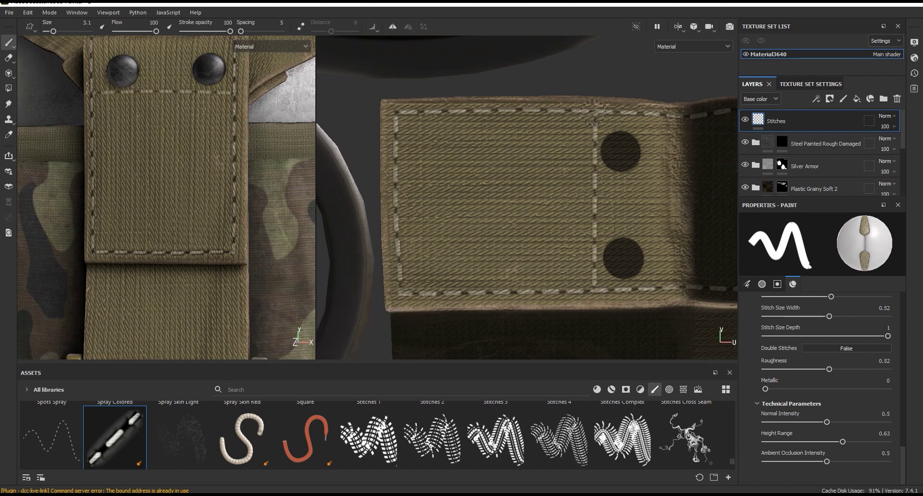
left_click(402, 285, "shift")
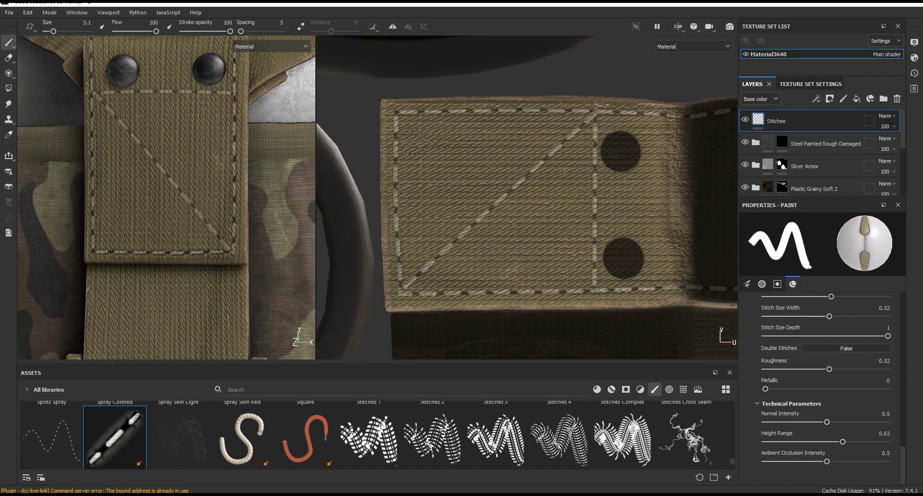
left_click(592, 287, "shift")
scroll(148, 166, "down", 5)
scroll(144, 241, "up", 6)
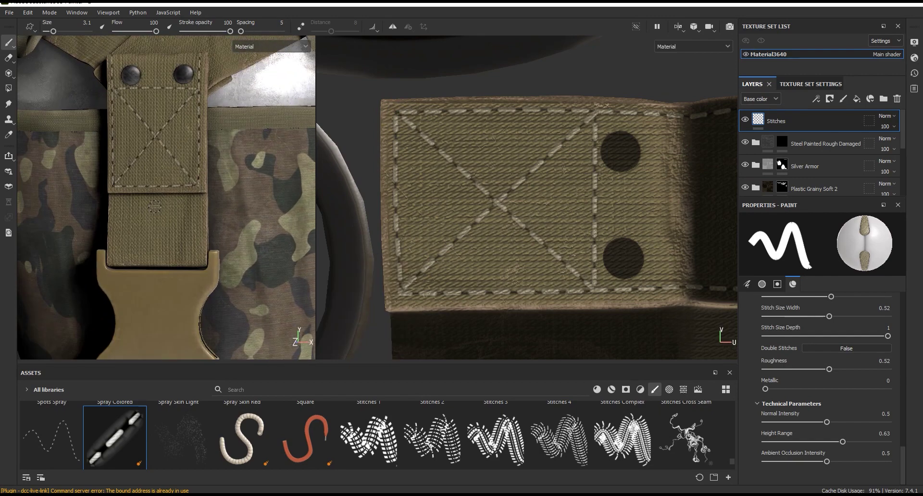
scroll(506, 136, "down", 4)
scroll(506, 136, "down", 3)
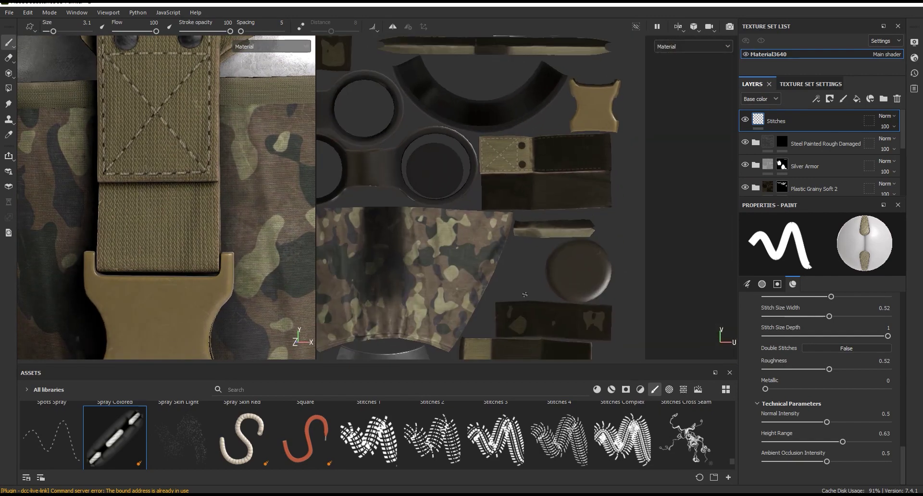
Paint Stitches brush strokes along the long strap island's top and lower edges in the 2D view.
scroll(495, 277, "up", 3)
scroll(495, 277, "up", 2)
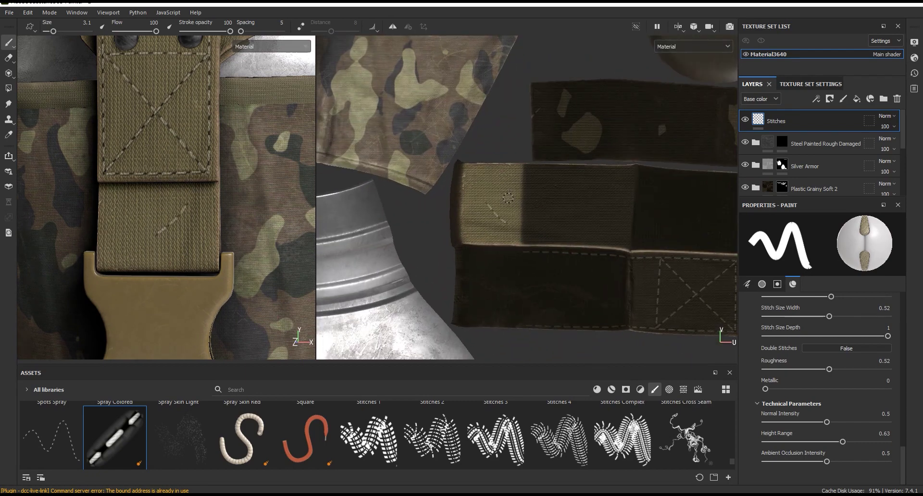
scroll(508, 198, "up", 2)
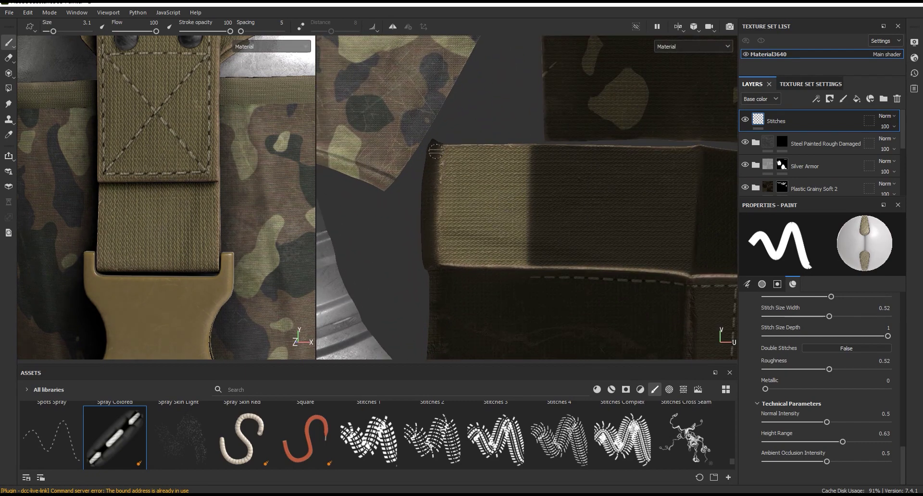
left_click_drag(480, 152, 698, 157)
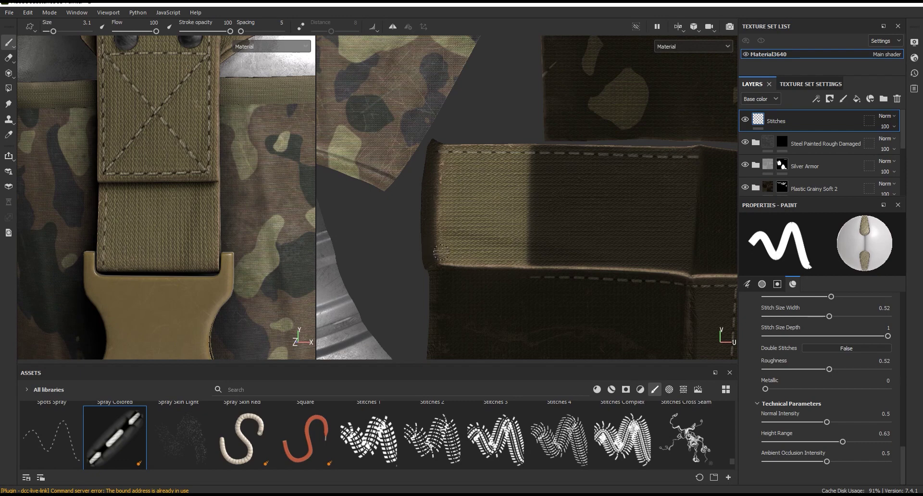
left_click_drag(486, 255, 664, 259)
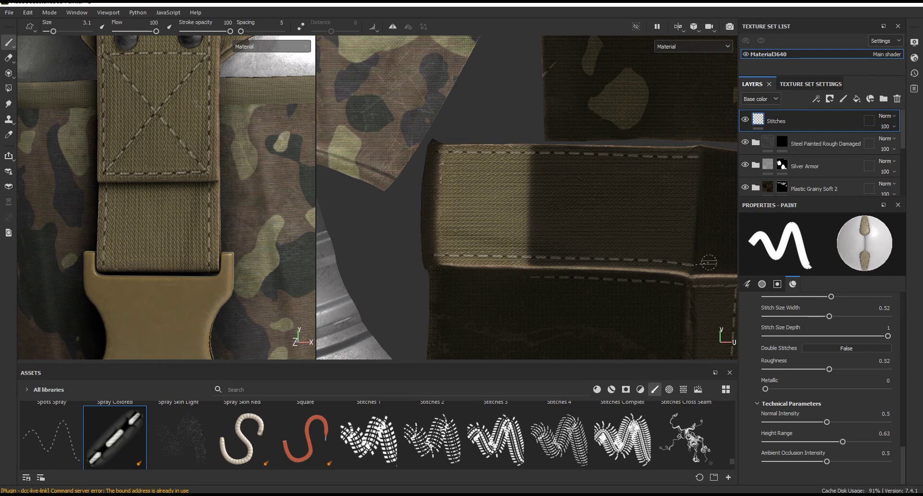
scroll(533, 289, "down", 2)
scroll(154, 143, "down", 5)
scroll(154, 144, "up", 5)
scroll(551, 214, "down", 2)
scroll(551, 213, "down", 2)
scroll(551, 213, "down", 2)
scroll(655, 221, "down", 1)
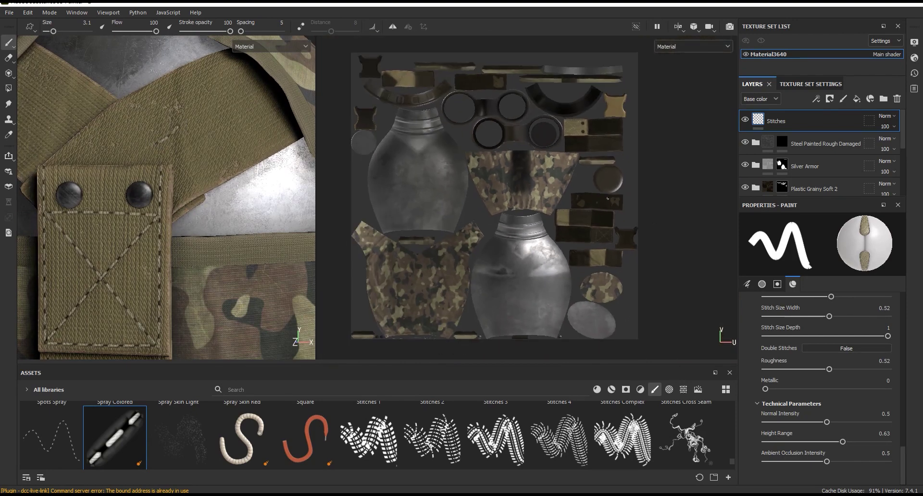
Stitch straight lines along the strap end's top edge, down its end, and diagonally across it.
scroll(481, 120, "up", 2)
scroll(462, 125, "up", 2)
scroll(447, 128, "up", 3)
scroll(447, 128, "up", 2)
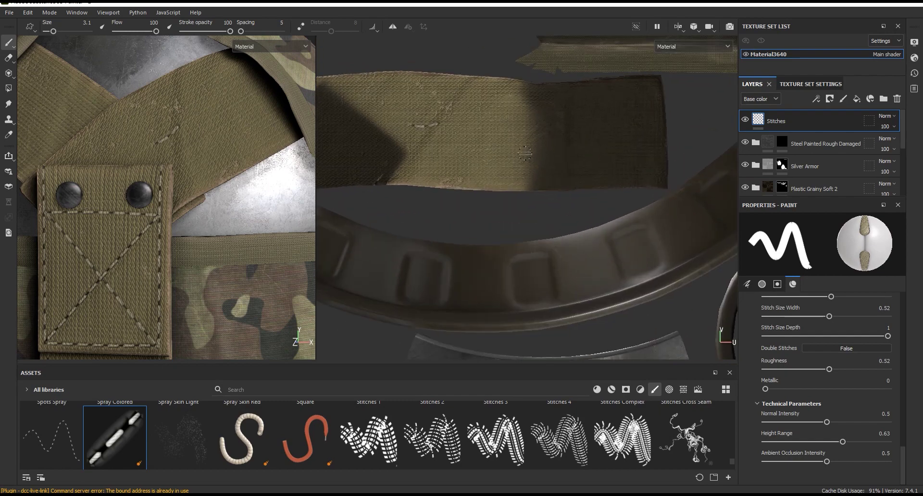
scroll(448, 129, "down", 2)
scroll(498, 140, "up", 2)
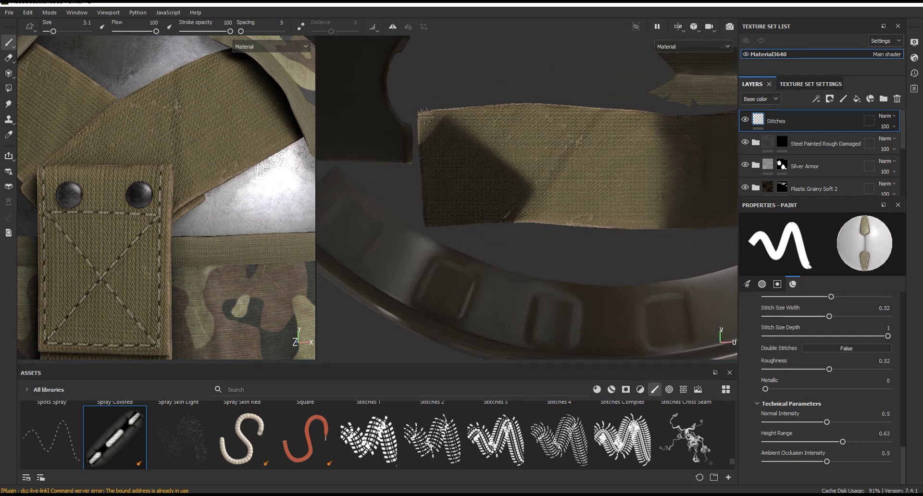
key("shift")
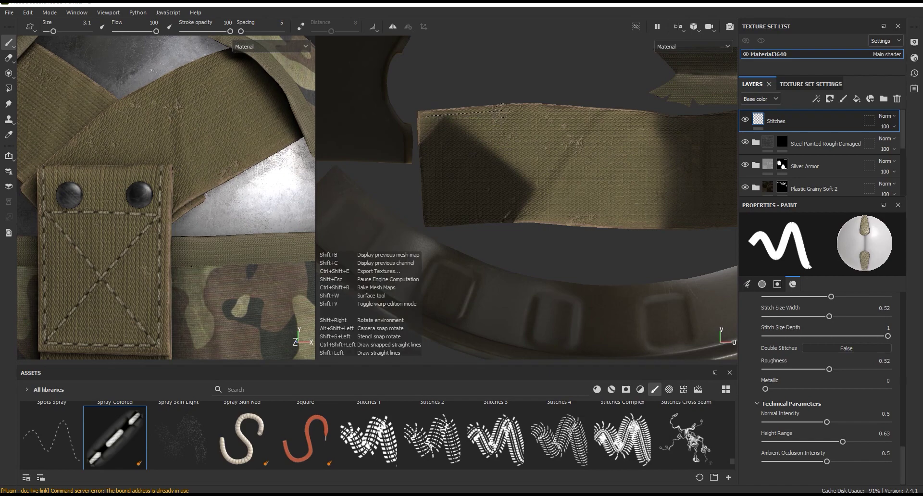
left_click(540, 110, "shift")
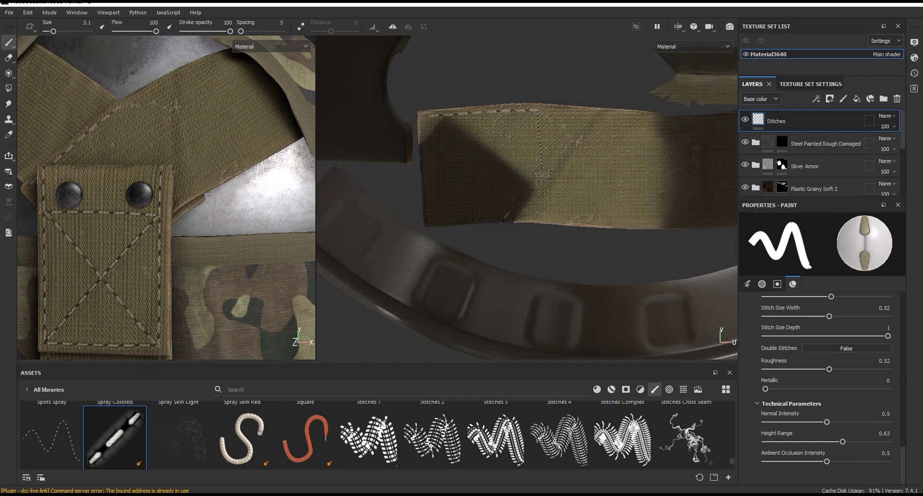
left_click(541, 215, "shift")
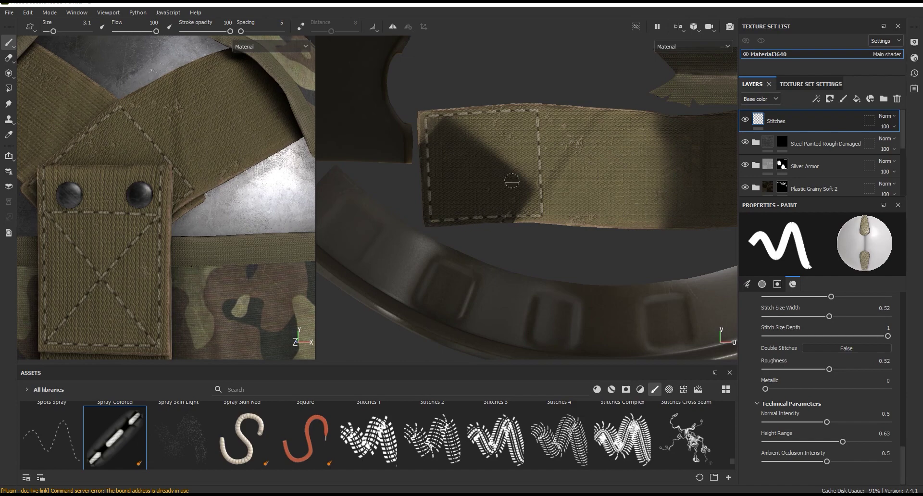
left_click(431, 212, "shift")
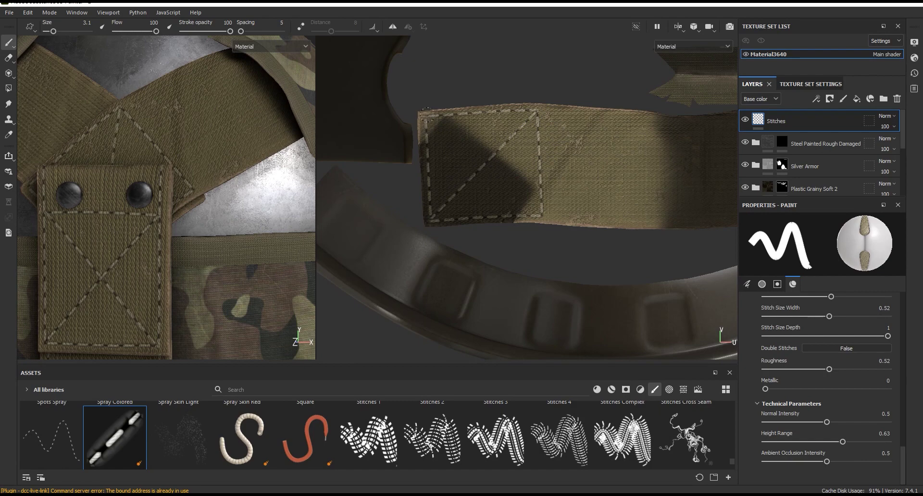
mouse_move(202, 154)
left_mouse_down("alt")
mouse_move(254, 155)
mouse_move(182, 148)
left_mouse_up("alt")
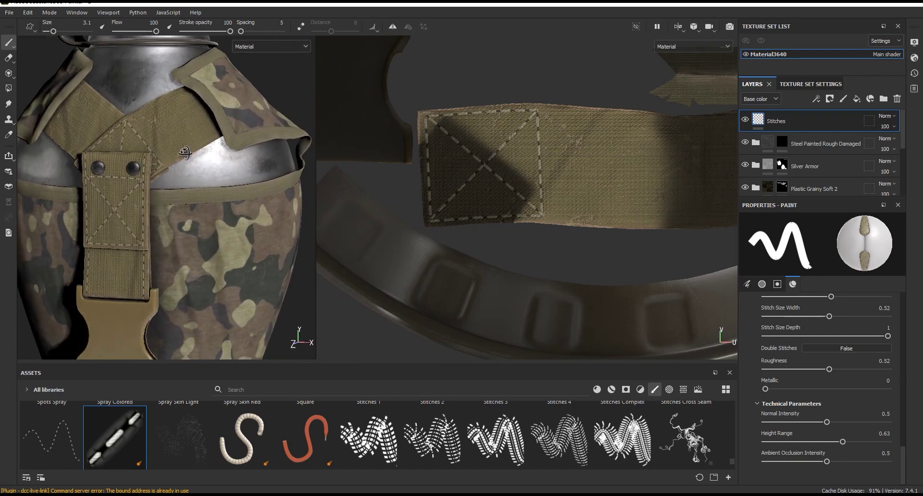
scroll(192, 207, "up", 5)
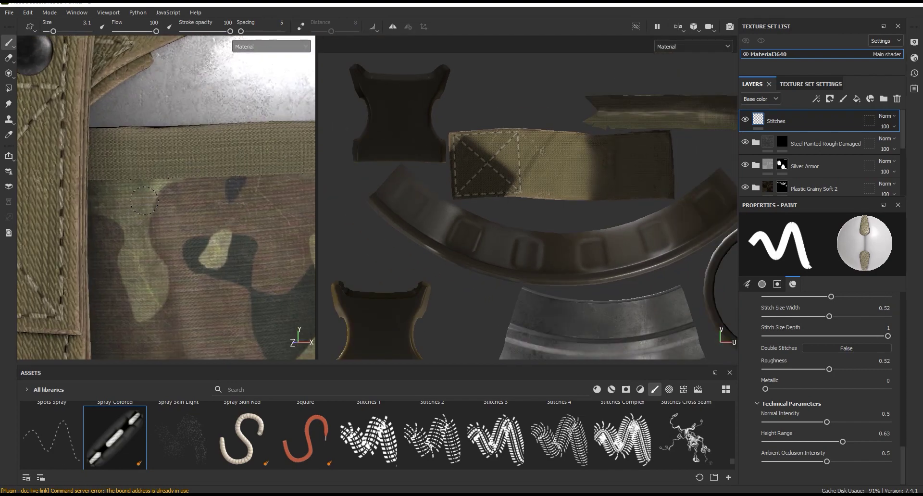
Shrink the Stitches brush to size 2.02 and paint a finer stitch line along the strap fabric.
right_click(253, 206)
left_click_drag(246, 224, 241, 224)
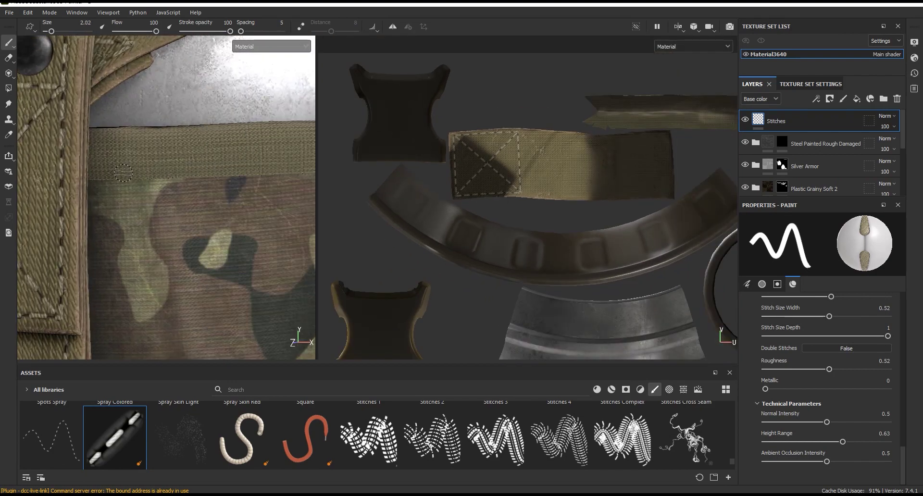
left_click_drag(123, 173, 220, 169)
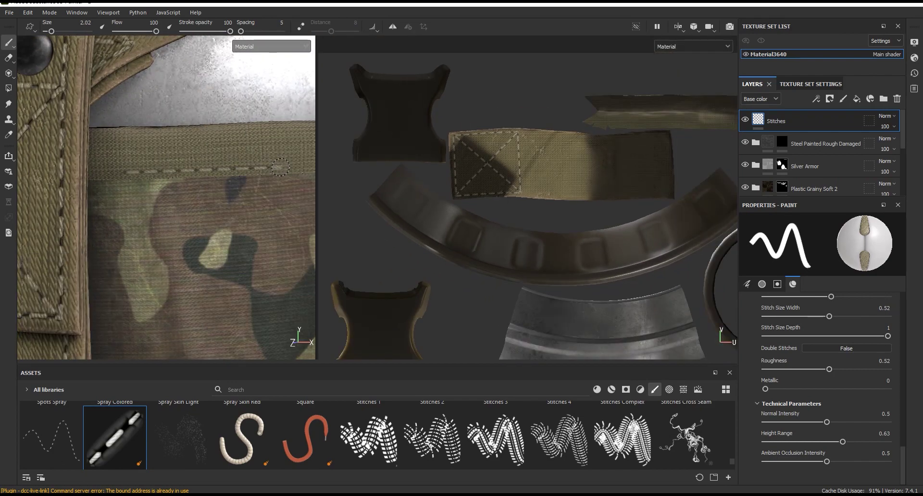
scroll(529, 216, "down", 4)
scroll(529, 216, "up", 1)
scroll(625, 159, "up", 2)
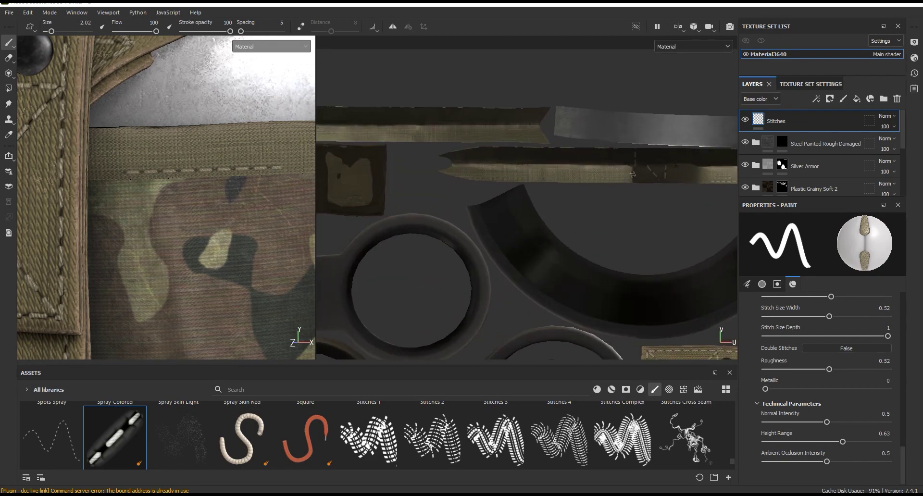
scroll(625, 159, "up", 1)
Switch the viewport to 3D only and paint a straight stitch line along the strap's edge.
left_click(677, 26)
left_click(699, 52)
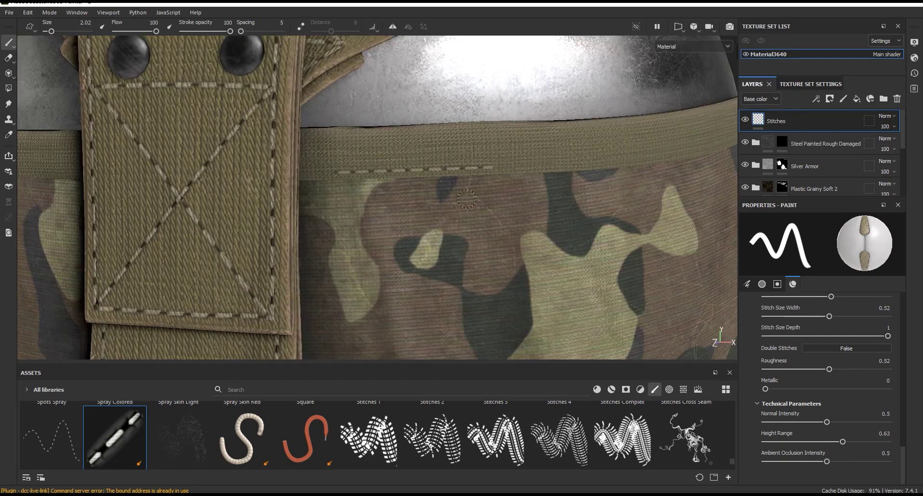
scroll(401, 206, "down", 3)
scroll(401, 206, "up", 3)
left_click_drag(401, 205, 338, 188, "alt")
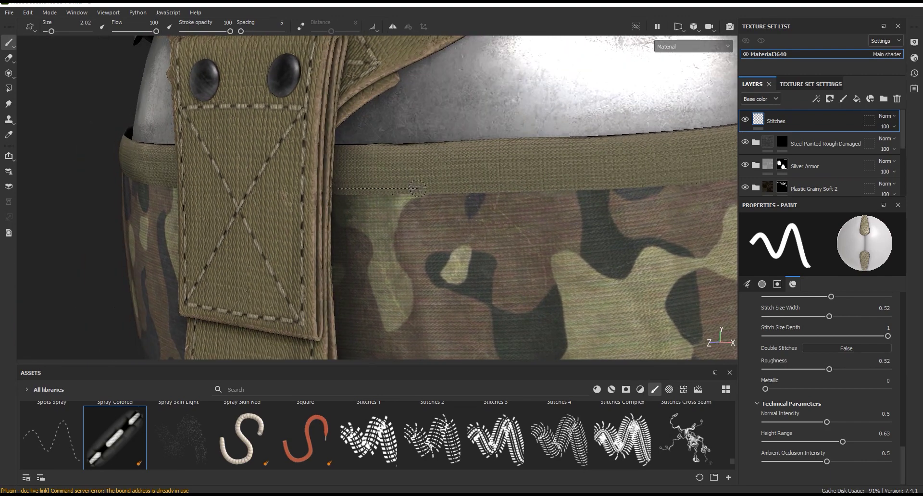
left_click(536, 189, "shift")
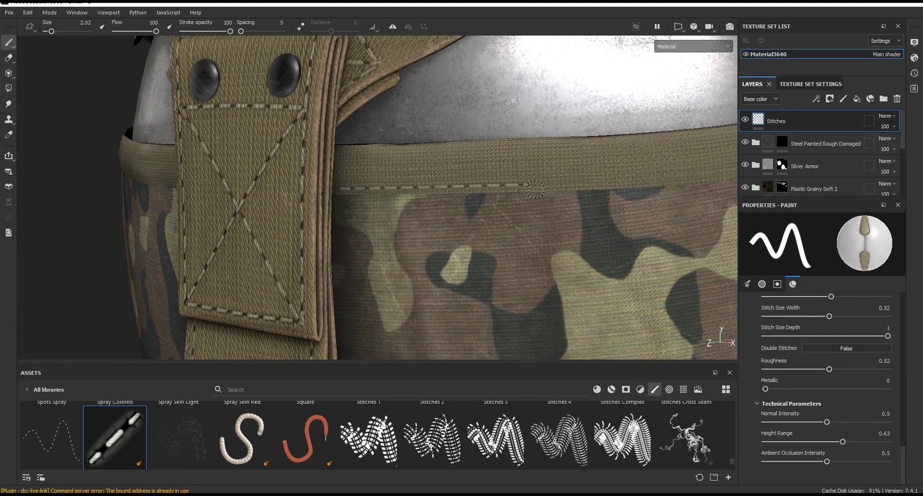
mouse_move(535, 189)
left_mouse_down("alt")
mouse_move(481, 217)
mouse_move(450, 245)
mouse_move(481, 264)
mouse_move(500, 324)
mouse_move(368, 104)
mouse_move(330, 252)
left_mouse_up("alt")
mouse_move(525, 115)
left_mouse_down("alt")
mouse_move(483, 82)
mouse_move(500, 92)
mouse_move(301, 171)
mouse_move(273, 299)
mouse_move(512, 321)
left_mouse_up("alt")
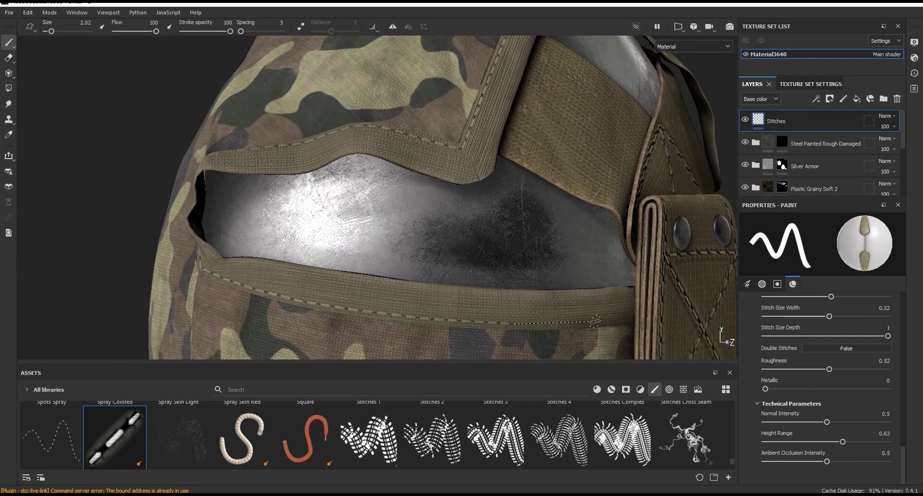
scroll(635, 317, "down", 5)
mouse_move(635, 318)
left_mouse_down("alt")
mouse_move(617, 240)
mouse_move(508, 213)
mouse_move(519, 212)
left_mouse_up("alt")
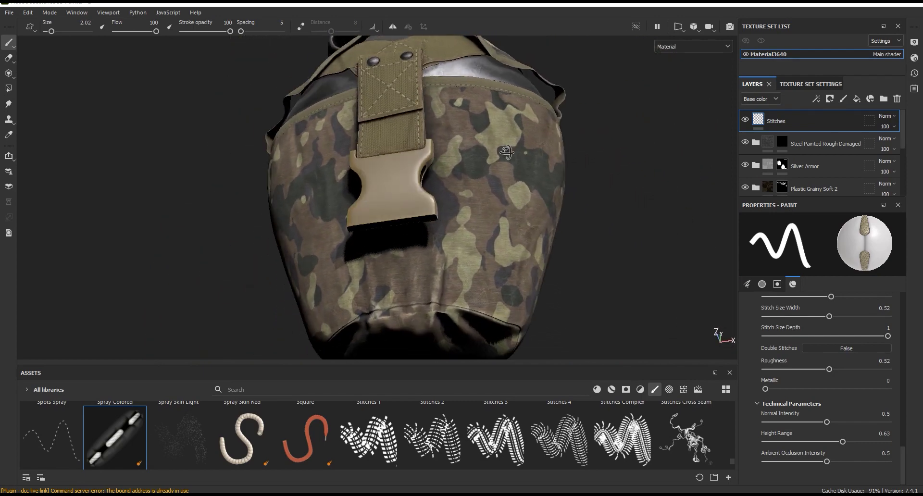
middle_click_drag(519, 212, 454, 224, "alt")
scroll(454, 224, "down", 4)
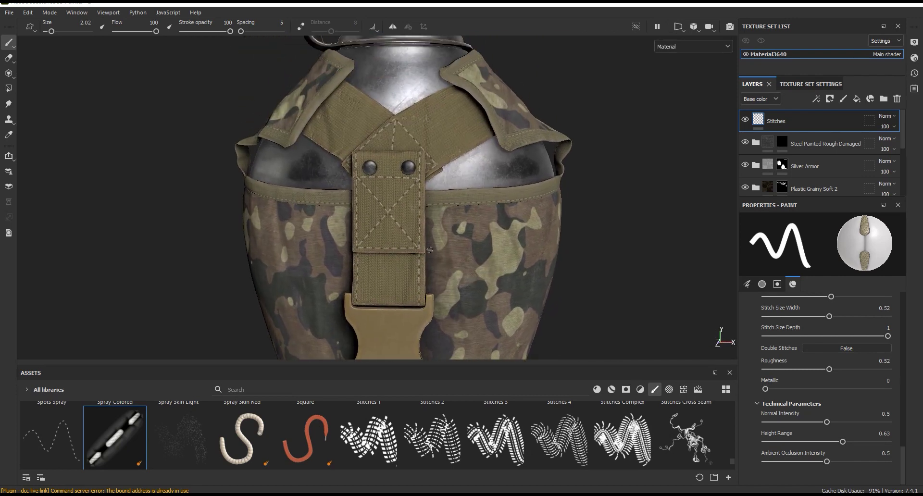
left_click_drag(455, 224, 413, 222, "alt")
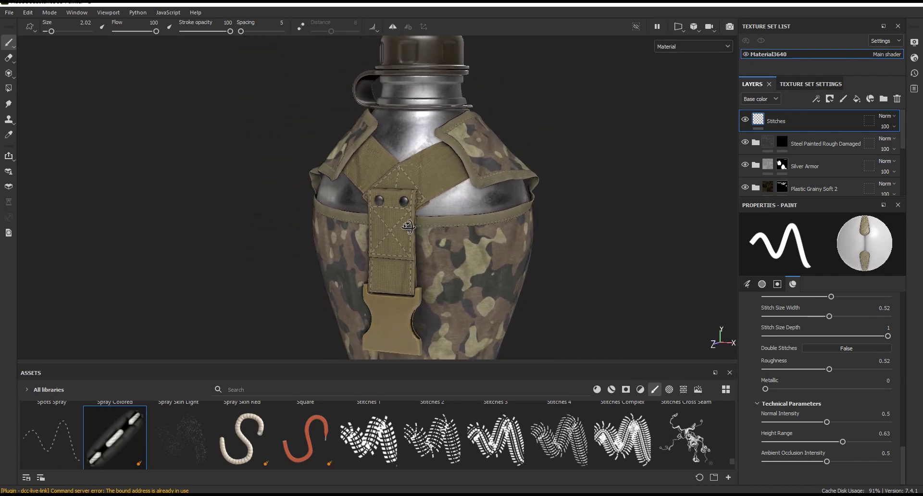
key("Tab")
mouse_move(413, 222)
left_mouse_down("alt")
mouse_move(528, 186)
mouse_move(414, 187)
left_mouse_up("alt")
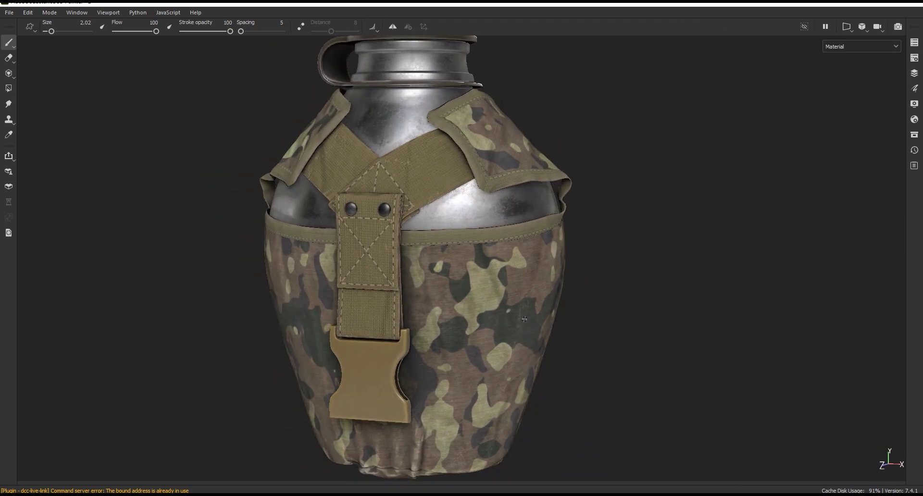
key("f")
middle_click_drag(161, 161, 157, 138, "alt")
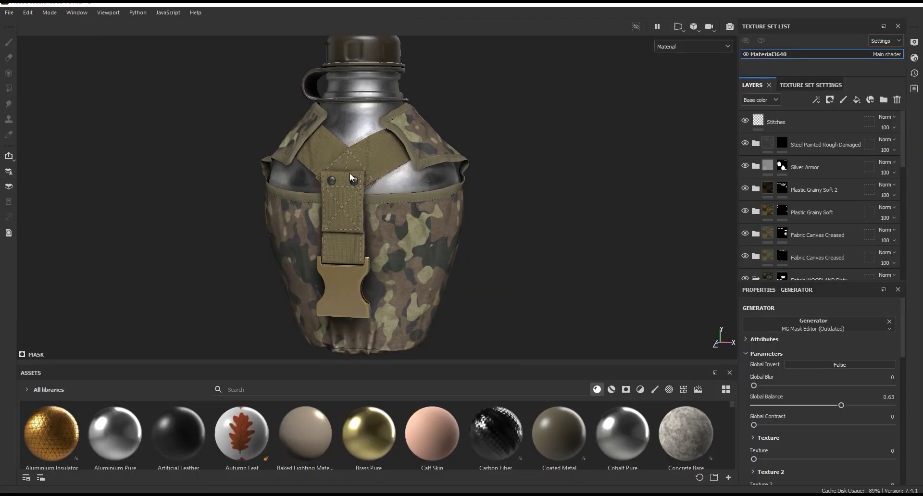
scroll(350, 172, "up", 3)
scroll(363, 168, "up", 3)
middle_click_drag(399, 161, 412, 229, "alt")
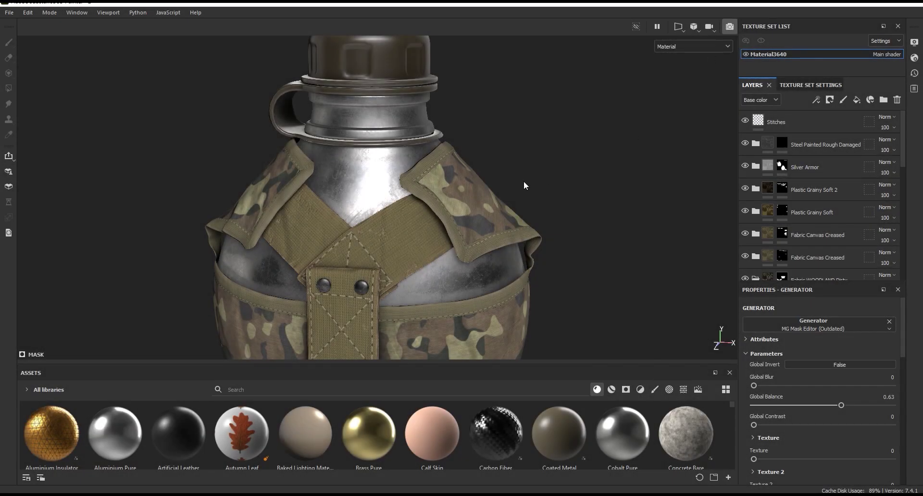
Switch to Iray rendering and enable a near-black Clear color background.
key("F10")
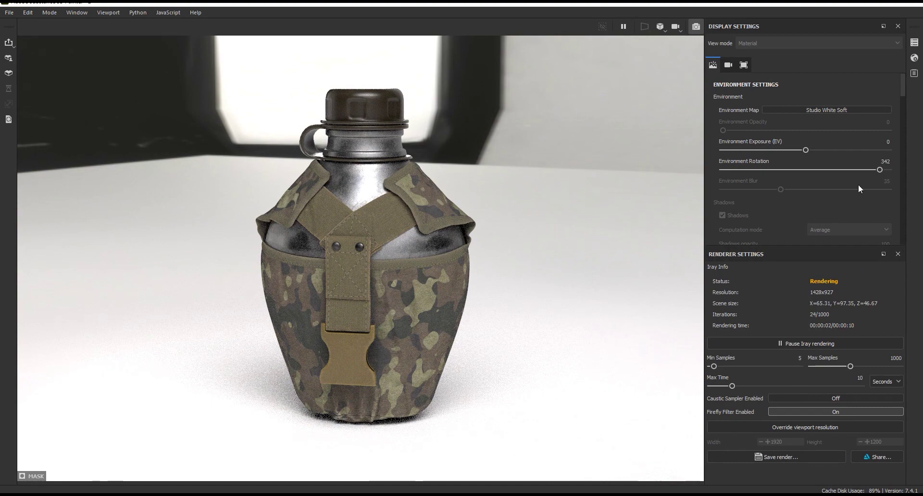
scroll(904, 101, "down", 5)
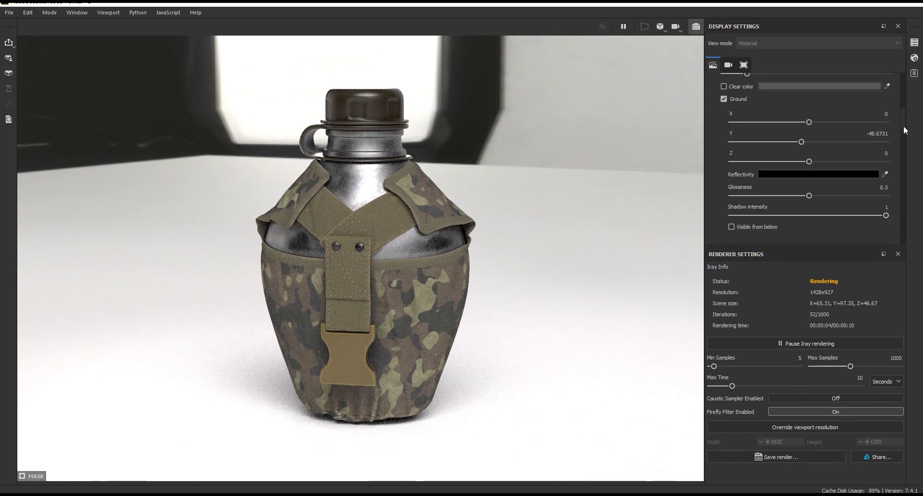
left_click(724, 134)
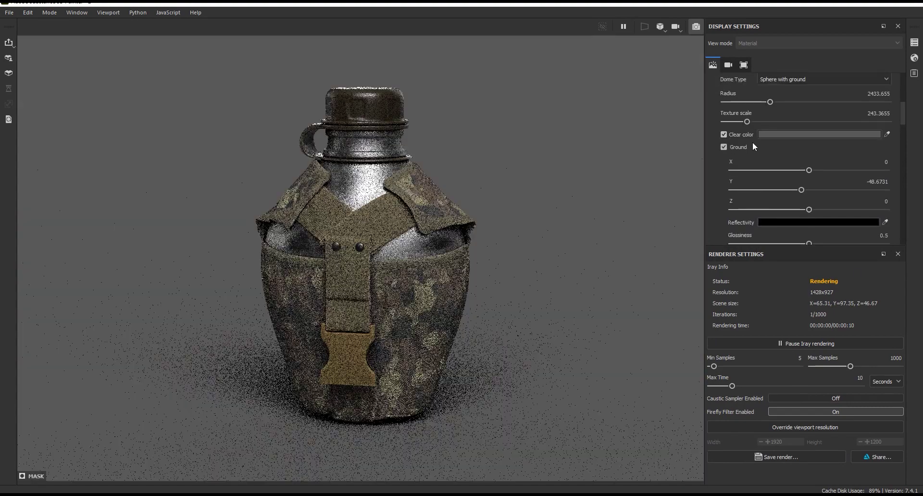
left_click(791, 135)
left_click_drag(699, 320, 679, 319)
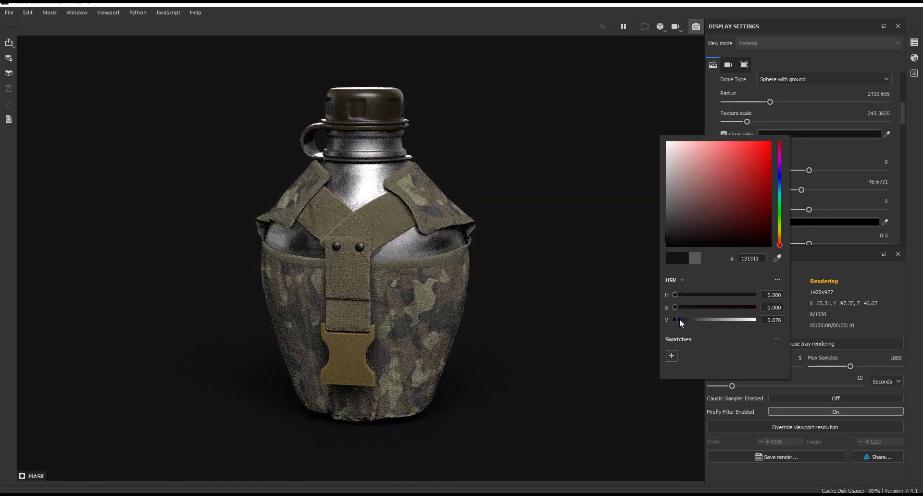
left_click(826, 152)
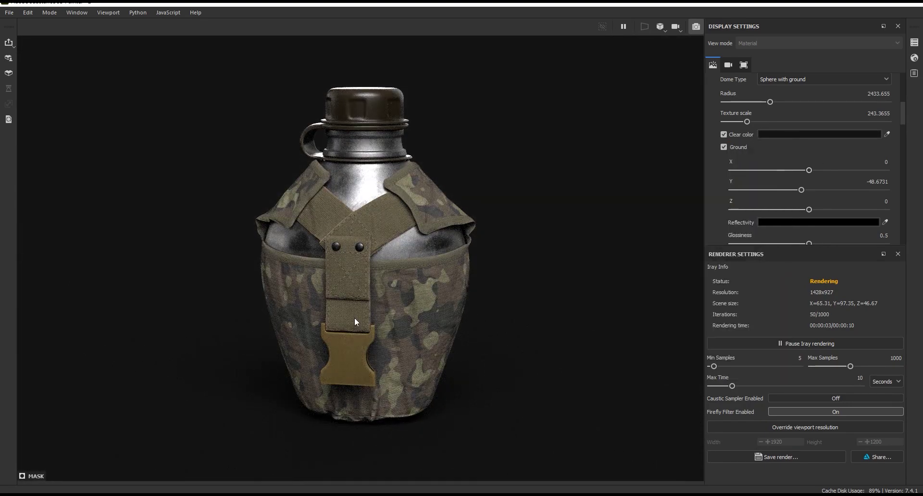
scroll(354, 317, "up", 2)
Reframe the canteen slightly and enable Override viewport resolution in Renderer Settings.
middle_click_drag(464, 289, 463, 296)
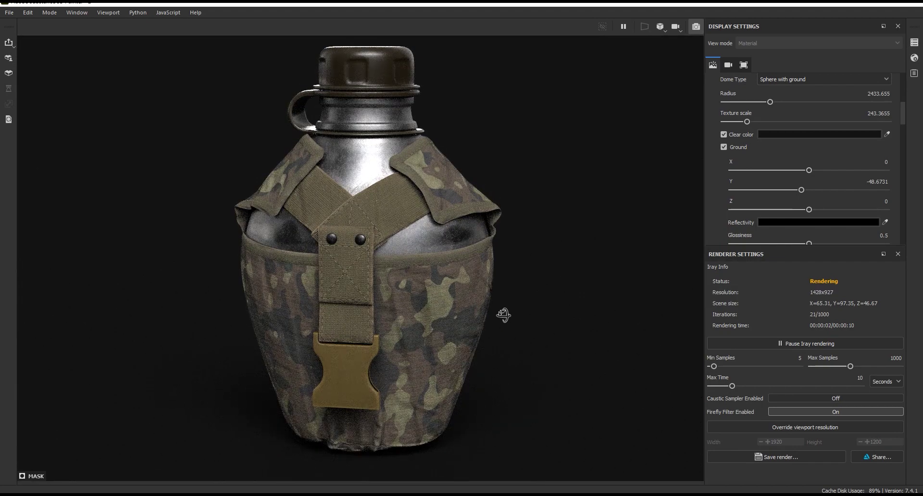
left_click_drag(503, 315, 508, 313, "alt")
left_click_drag(903, 113, 901, 227)
left_click(803, 428)
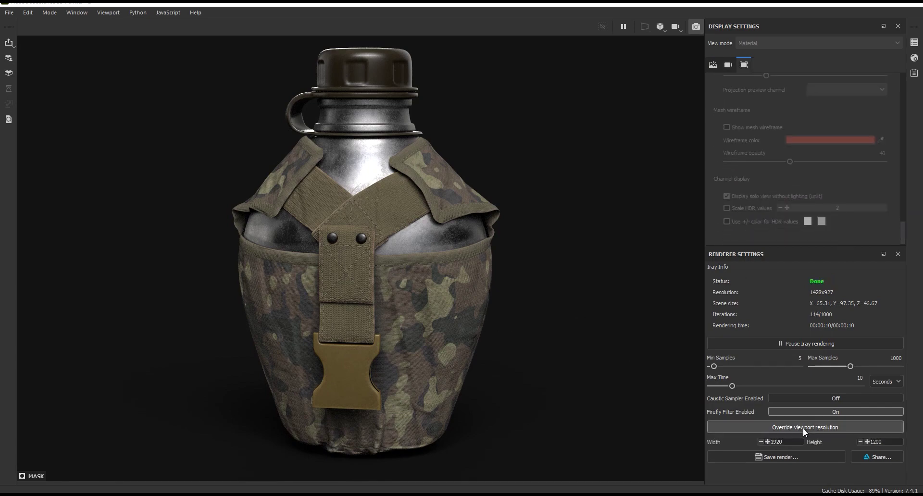
Set the render resolution to 2000x2200 and nudge the camera so the Iray render restarts.
double_click(794, 442)
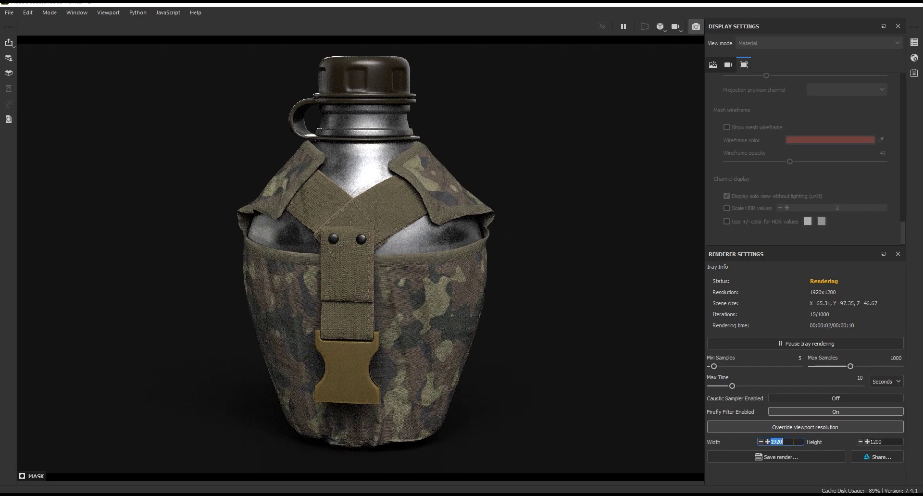
type("200")
key("Return")
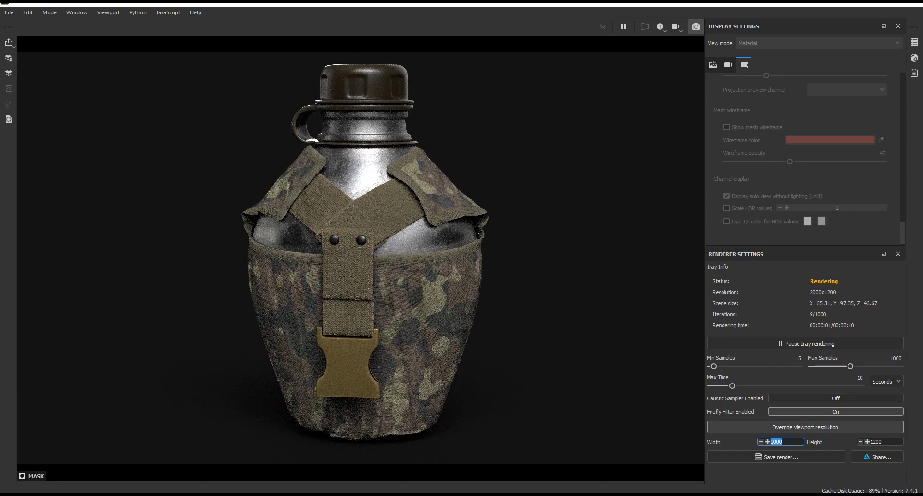
double_click(887, 443)
type("2200")
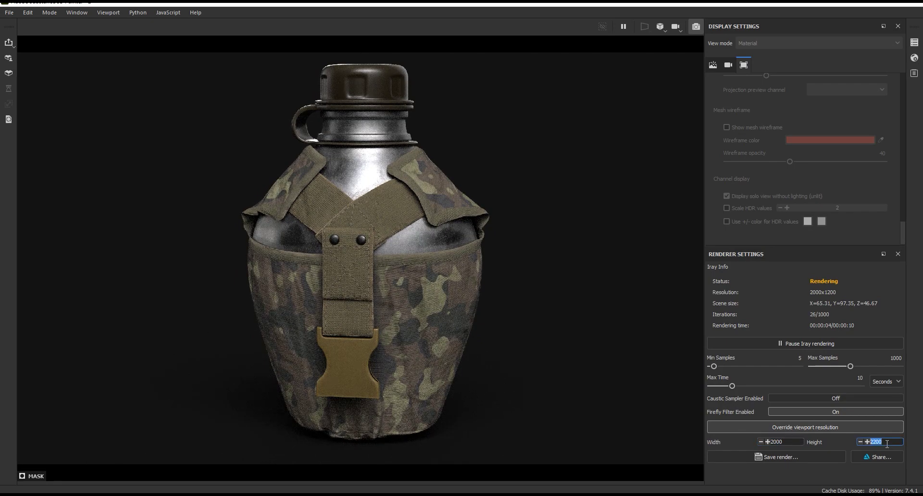
key("Return")
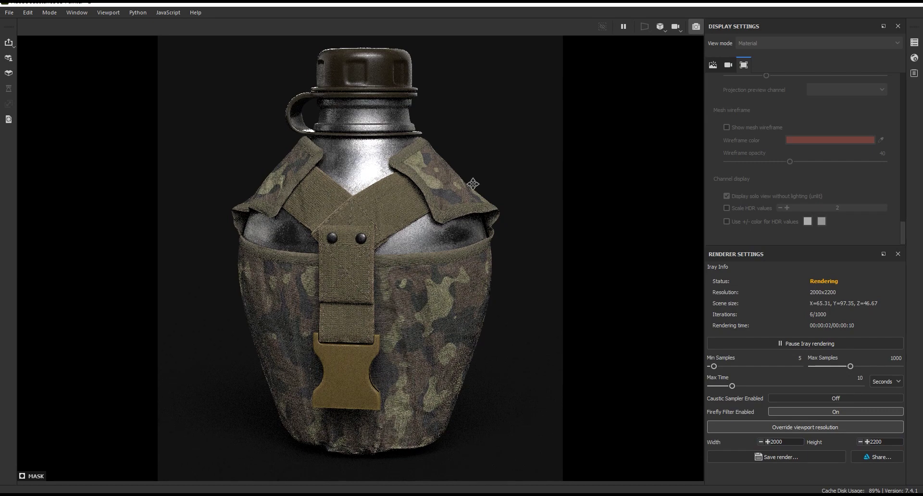
left_click_drag(473, 183, 469, 186, "alt")
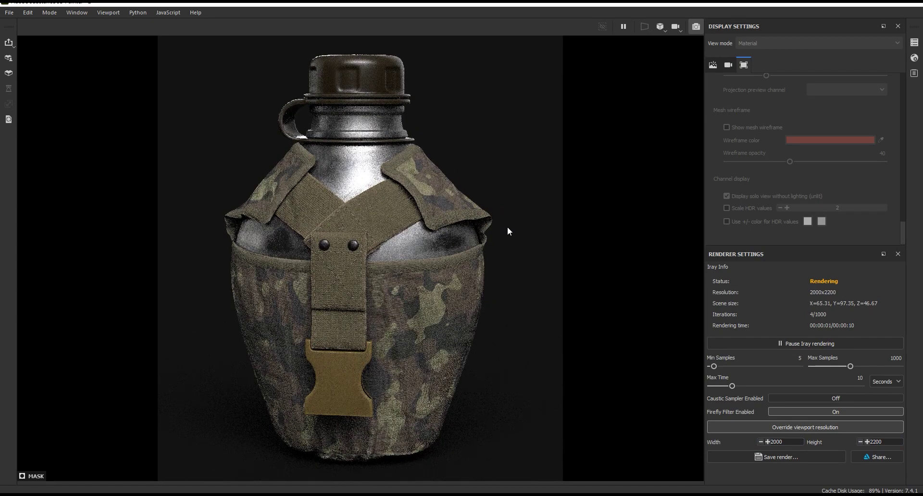
left_click_drag(496, 238, 497, 238, "alt")
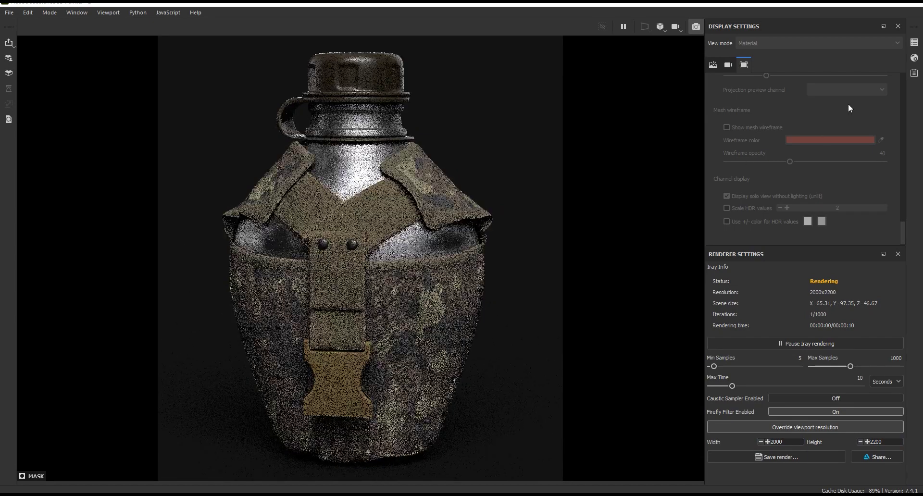
Try the Panorama, Atelier and Glazed Patio environment maps, rotating the lighting to 14.
scroll(834, 131, "up", 5)
scroll(832, 127, "up", 5)
scroll(831, 127, "up", 5)
scroll(832, 127, "up", 1)
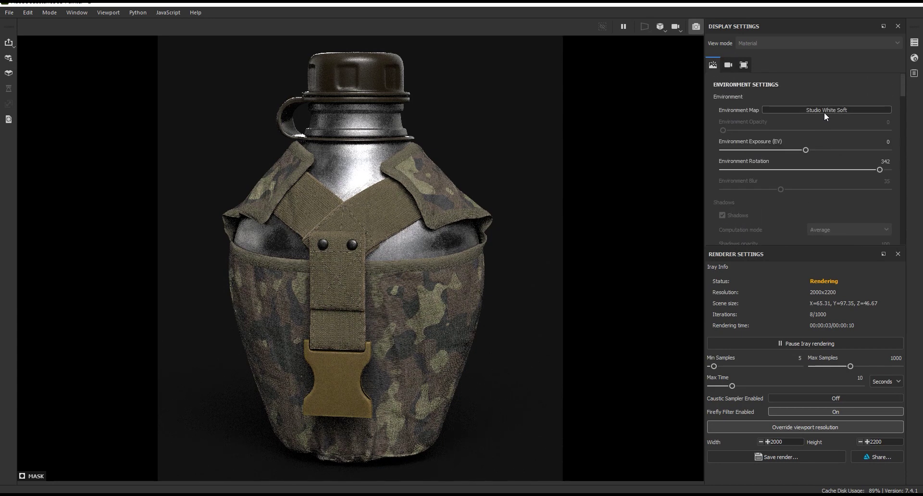
left_click(824, 109)
left_click(849, 197)
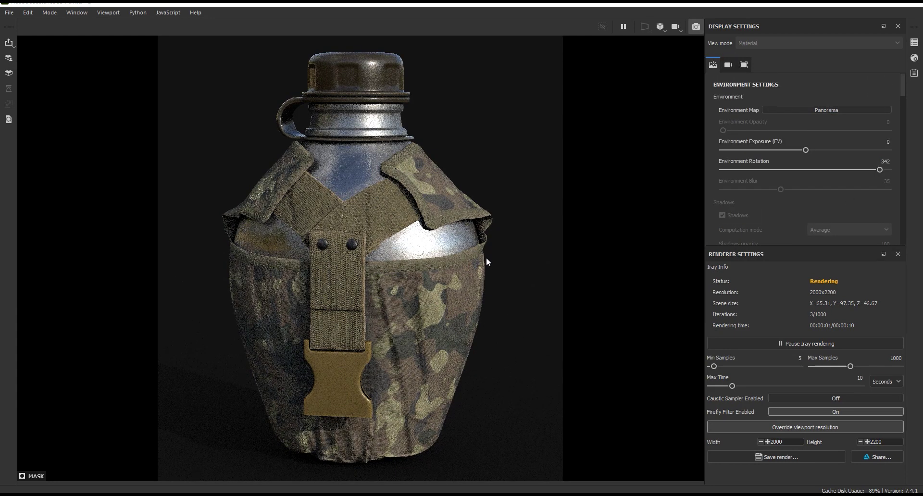
left_click(830, 112)
left_click(796, 146)
left_click(825, 111)
left_click(898, 172)
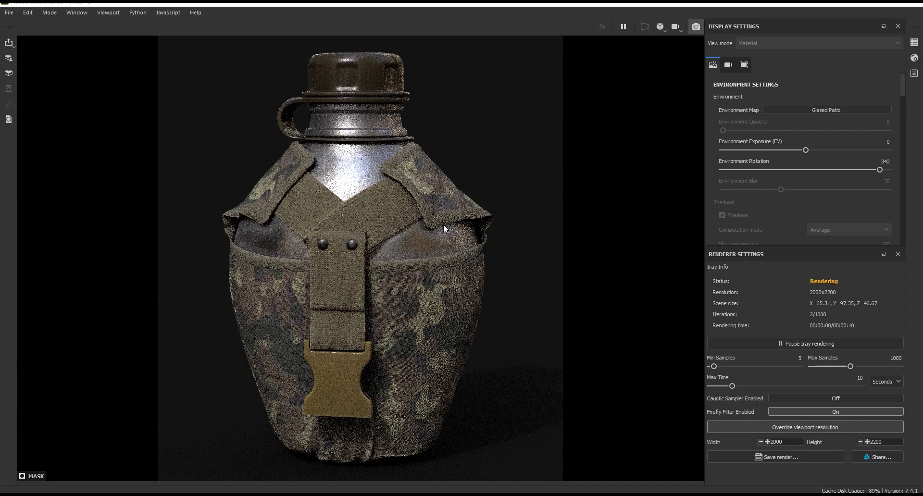
right_click_drag(436, 224, 446, 220, "shift")
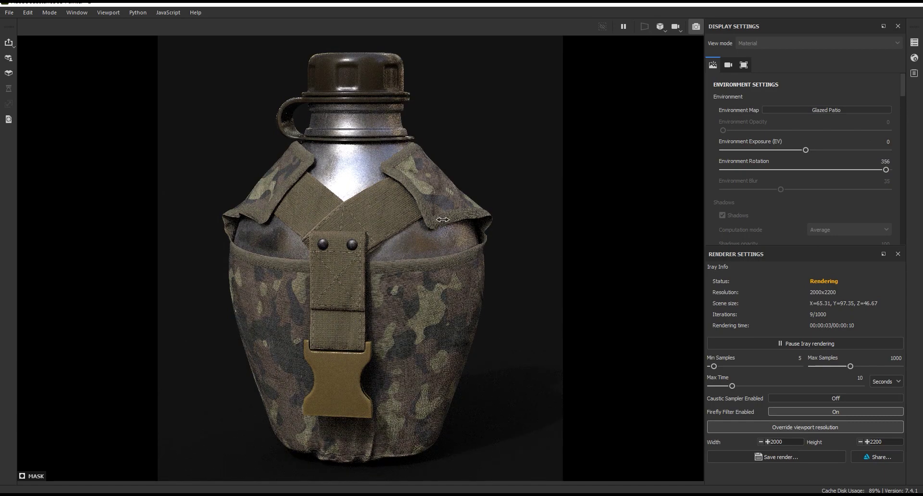
right_click_drag(447, 219, 446, 220, "shift")
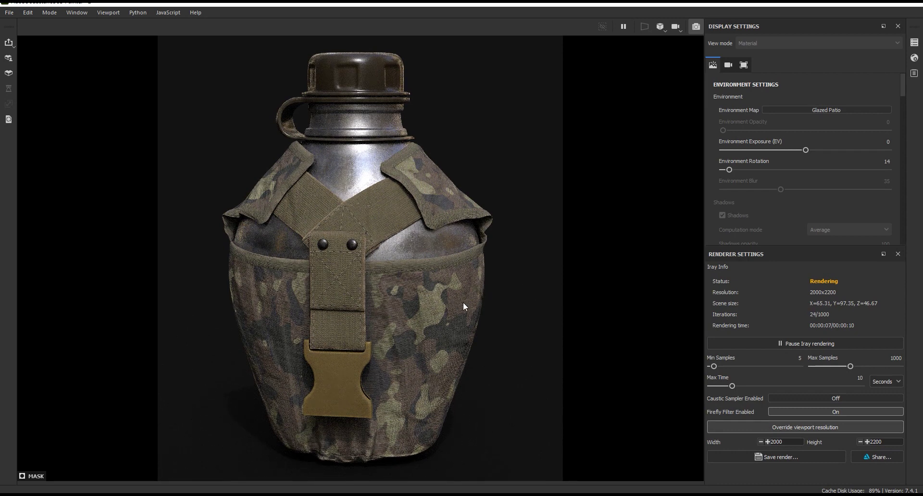
Choose Studio White Soft, rotate it to about 351, and leave Iray mode.
left_click(835, 110)
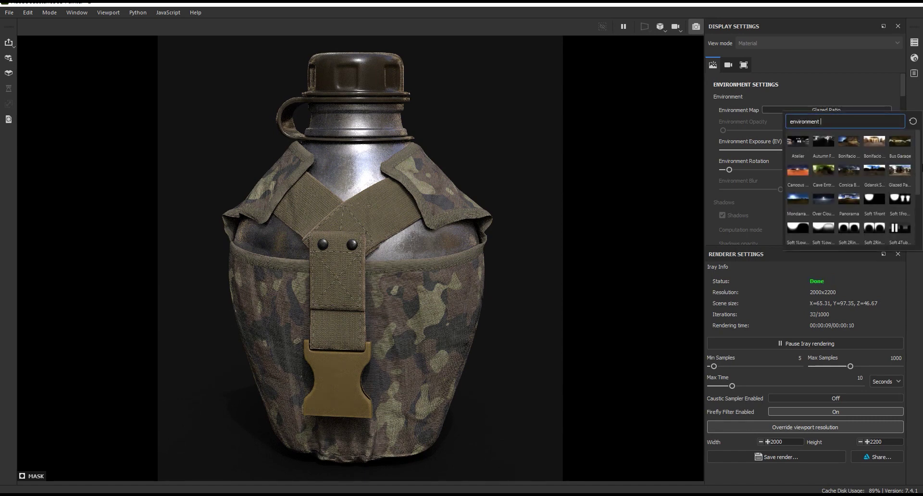
left_click_drag(919, 187, 919, 216)
left_click(797, 229)
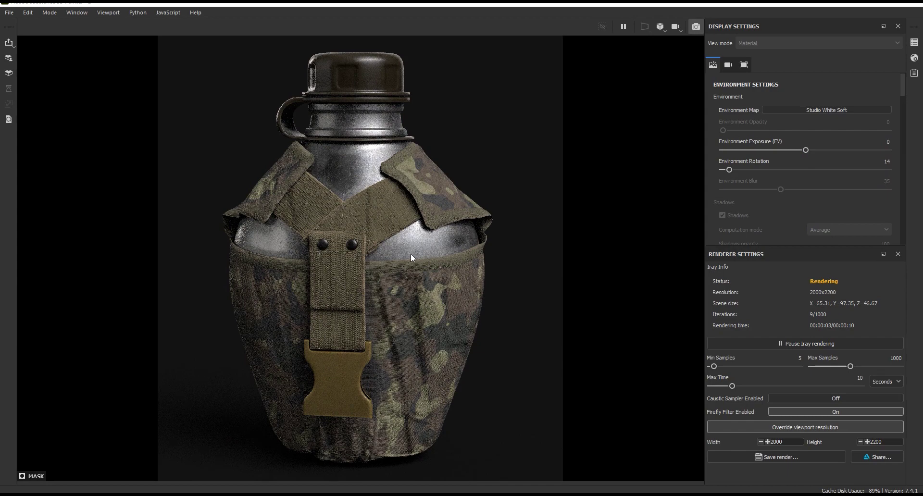
right_click_drag(471, 250, 464, 248, "shift")
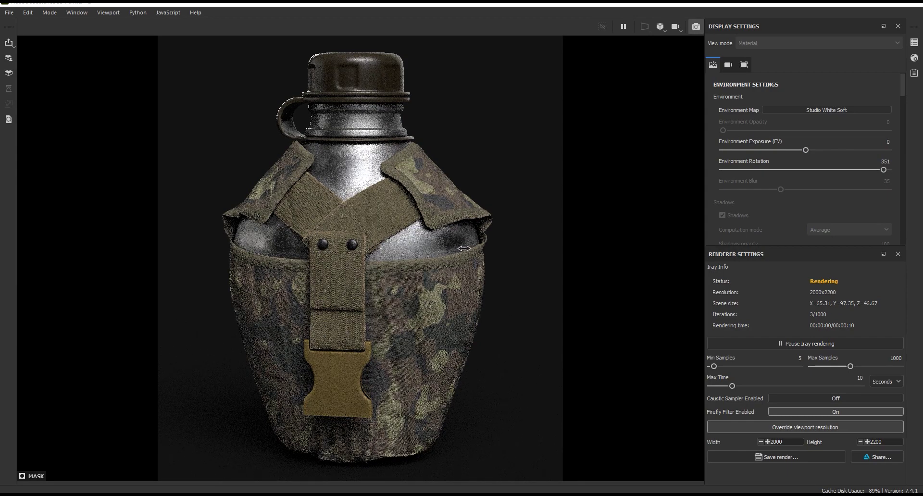
left_click(693, 33)
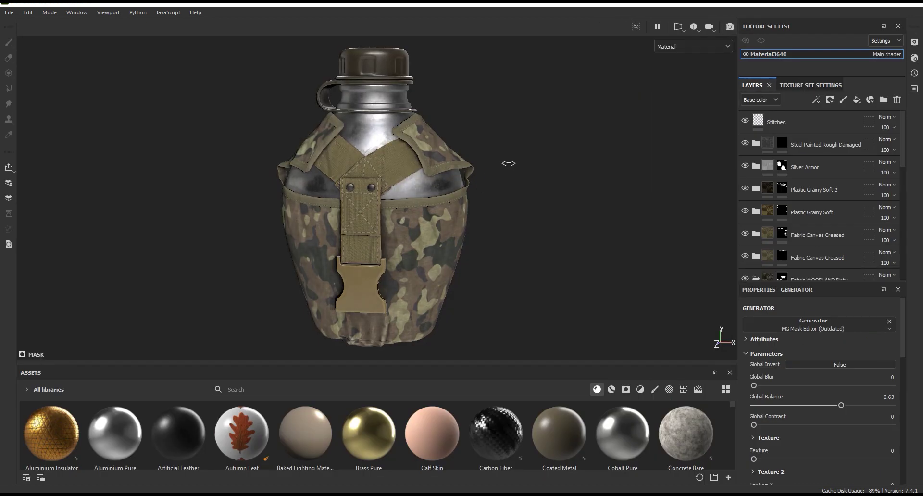
Rotate the environment to 340 and switch to the Iray render view.
right_click_drag(506, 163, 513, 169, "shift")
left_click(730, 27)
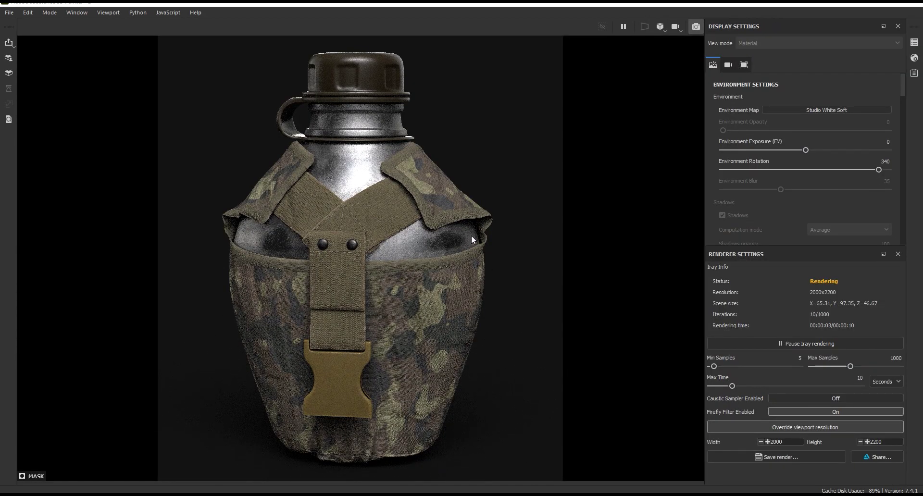
right_click_drag(471, 237, 477, 246, "alt")
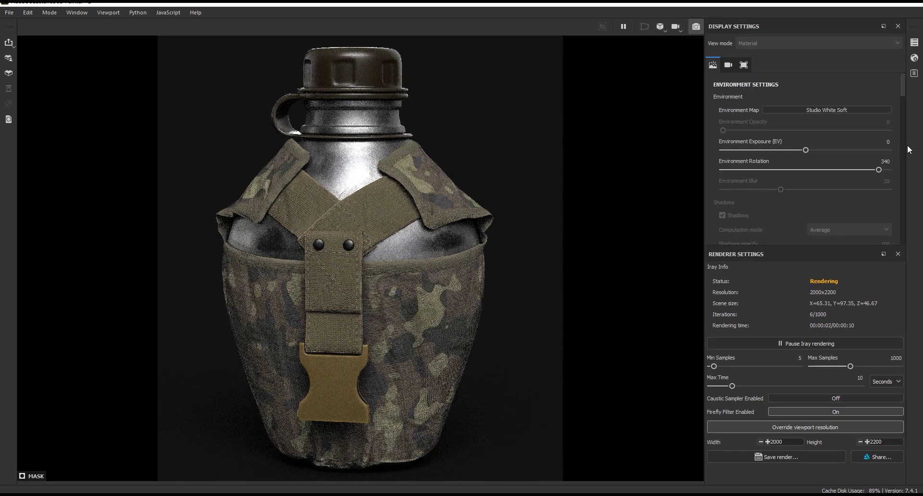
left_click_drag(903, 87, 905, 118)
Set the ground plane to Z -115.8420 and Y -106.5941, then exit Iray mode.
left_click_drag(812, 168, 809, 168)
left_click(790, 168)
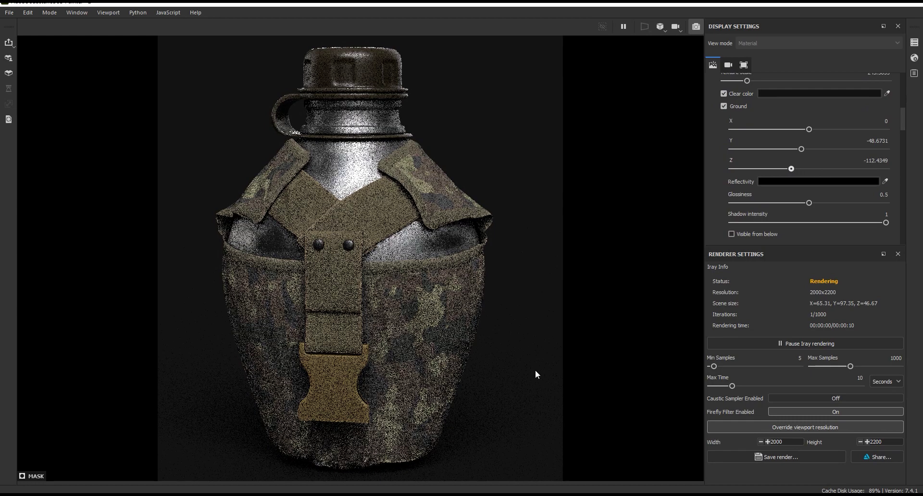
left_click_drag(800, 151, 792, 151)
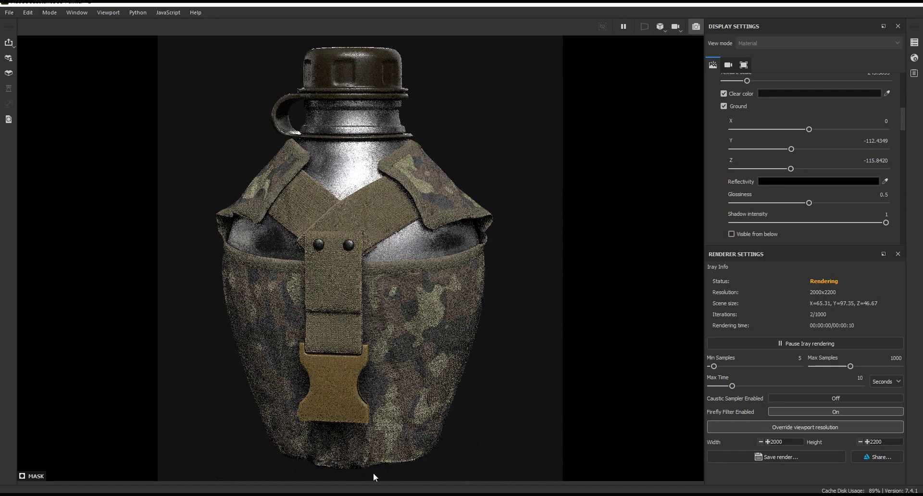
left_click(806, 149)
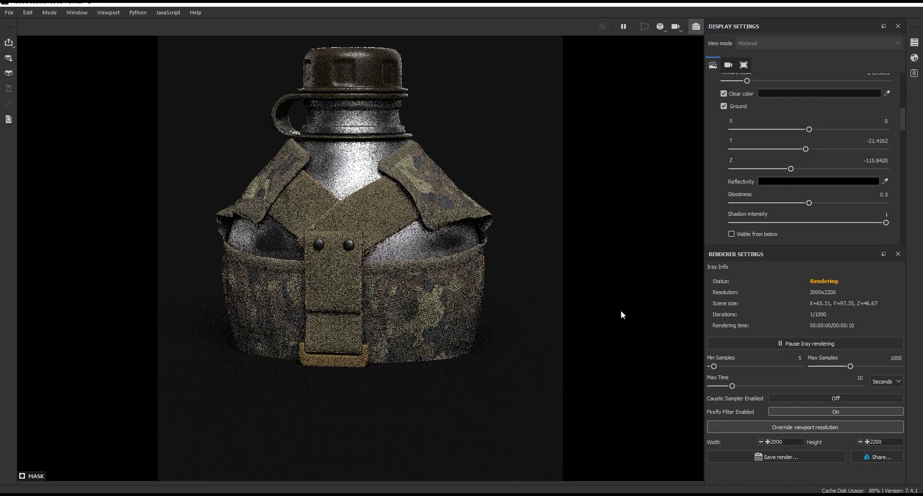
left_click(793, 149)
left_click(793, 149)
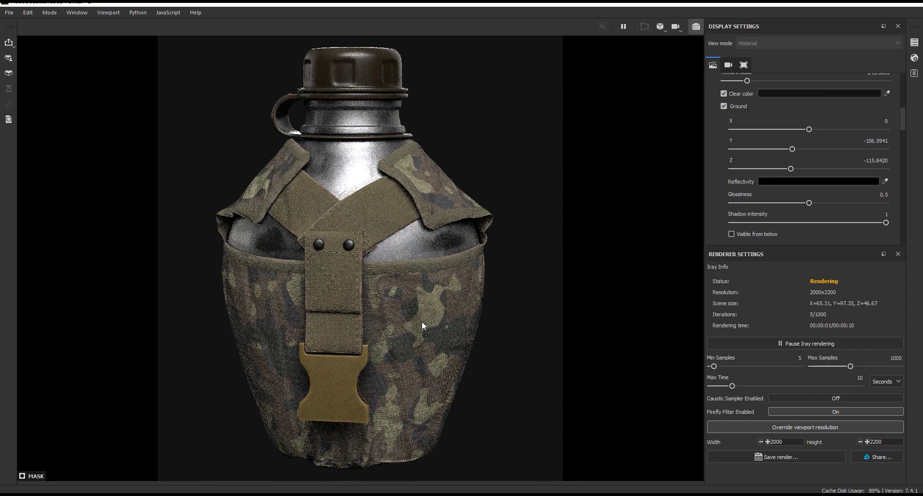
left_click(693, 31)
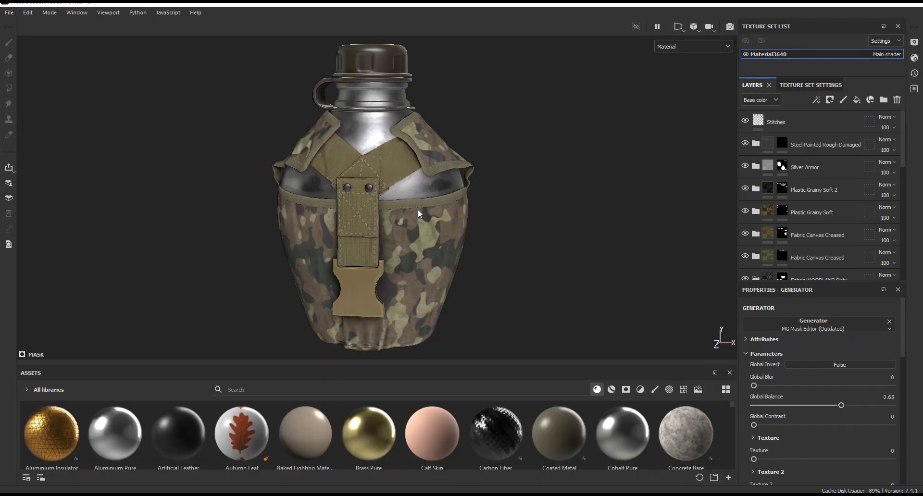
Rotate the environment light slightly on the canteen and return to Iray rendering.
right_click_drag(422, 199, 419, 199, "shift")
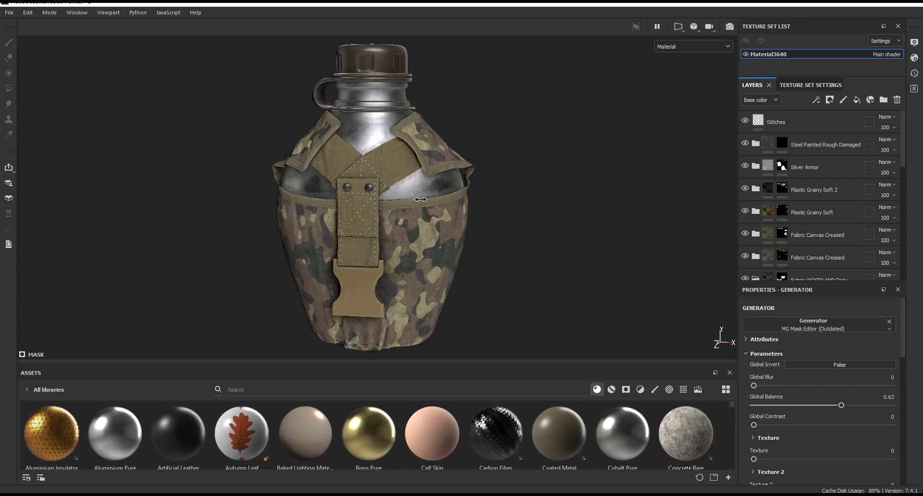
left_click(729, 26)
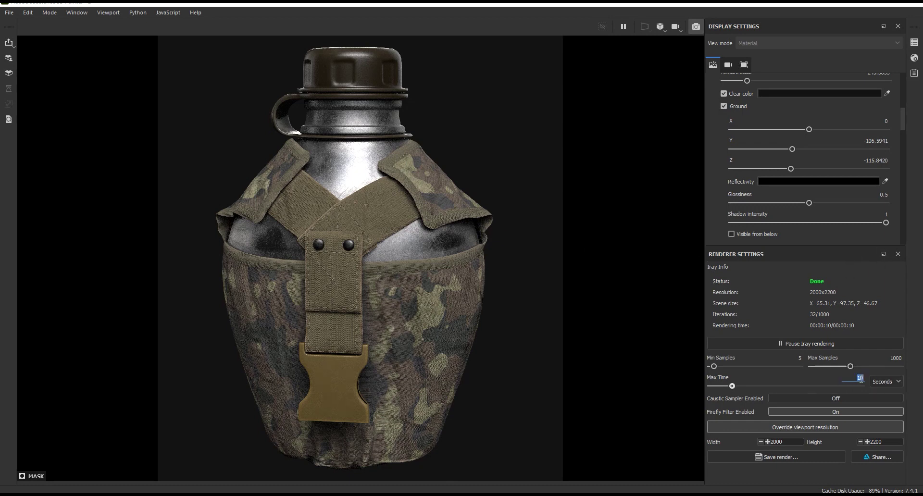
Change the Max Time unit from Seconds to Minutes for a 10-minute Iray render.
left_click(878, 381)
left_click(878, 403)
scroll(808, 184, "up", 10)
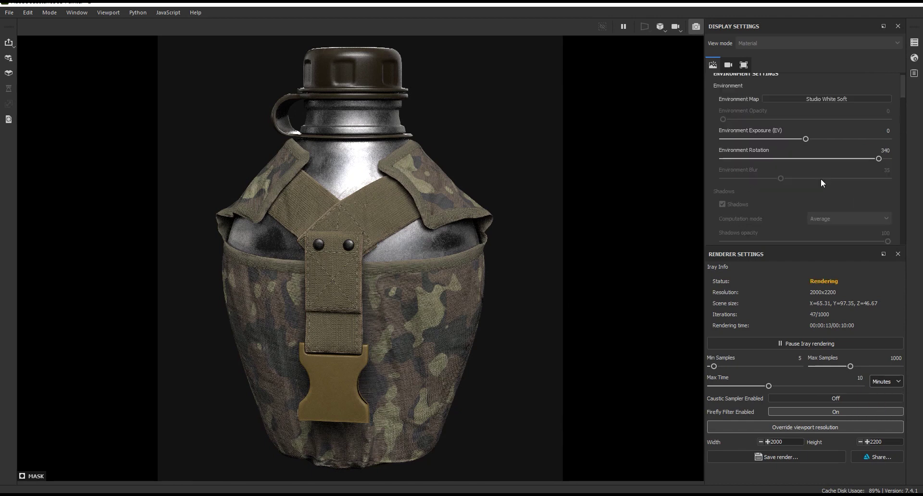